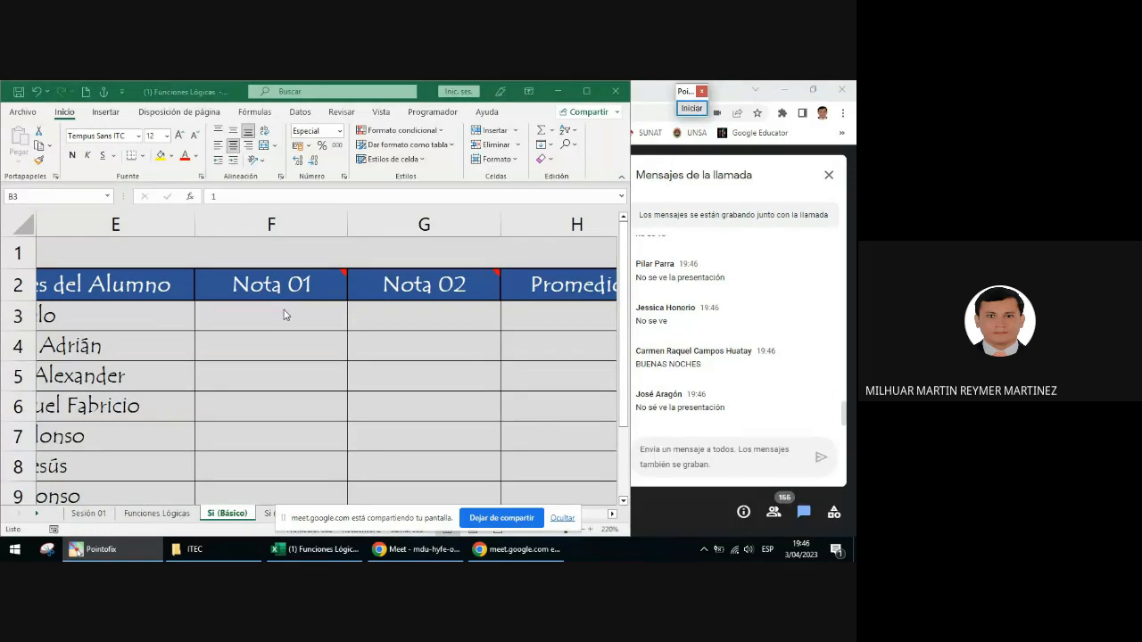
Annotate the Nota 01 and Nota 02 headers with a purple rectangle and arrows pointing to their comment markers, and end the annotation
click(691, 108)
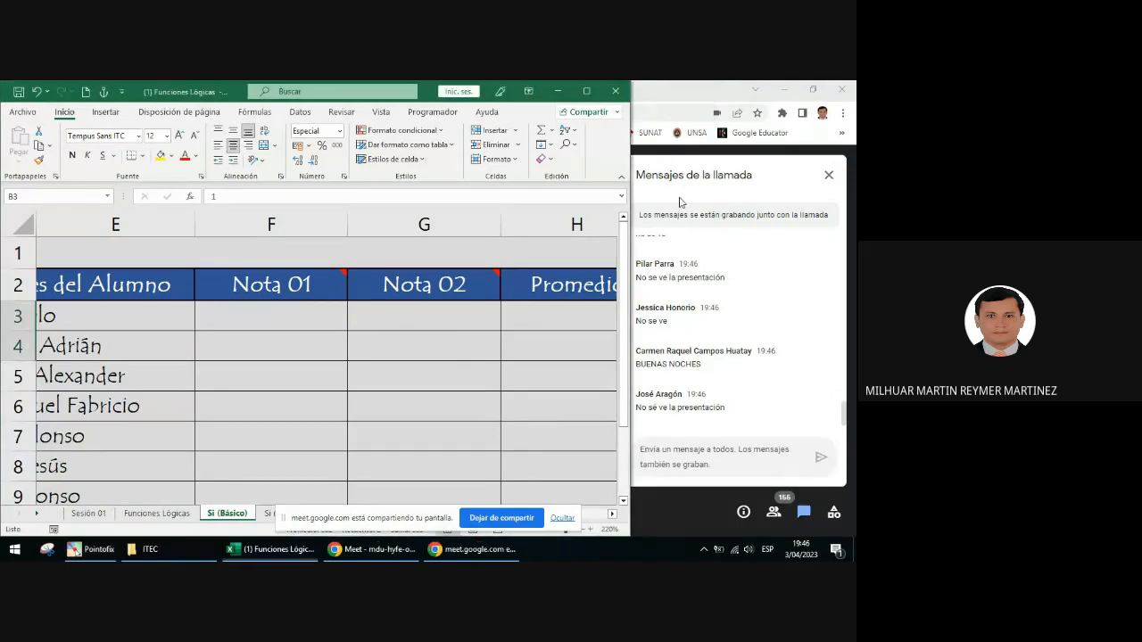
click(684, 317)
mouse_move(226, 266)
mouse_down()
mouse_move(272, 284)
mouse_move(513, 308)
mouse_up()
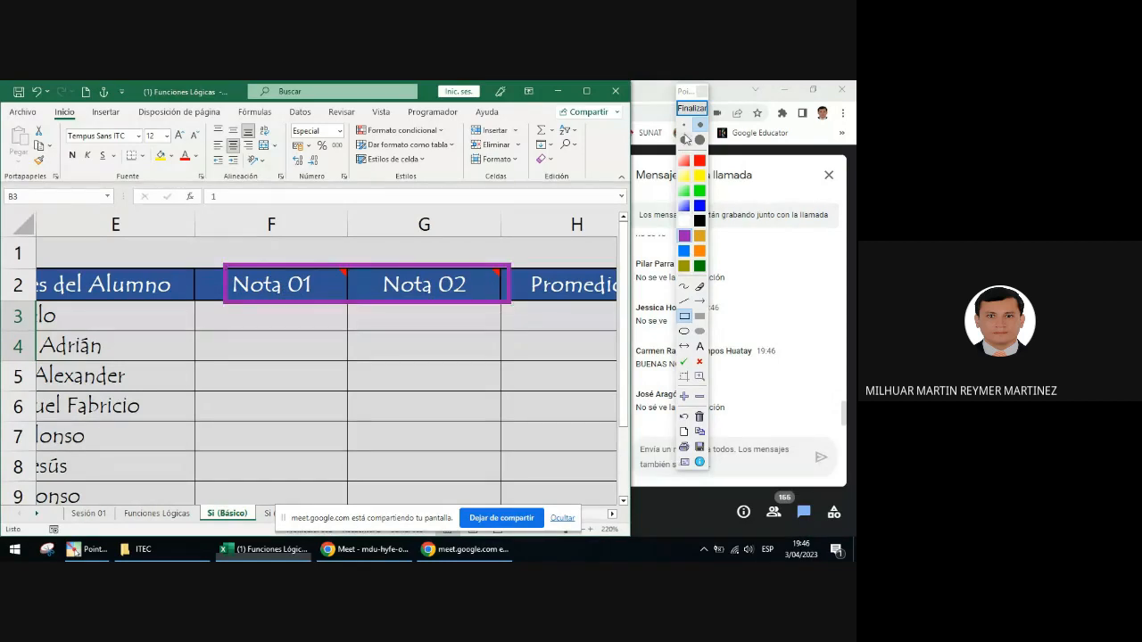
click(700, 301)
drag(287, 350, 340, 279)
mouse_move(289, 349)
mouse_down()
mouse_move(490, 298)
mouse_move(497, 272)
mouse_up()
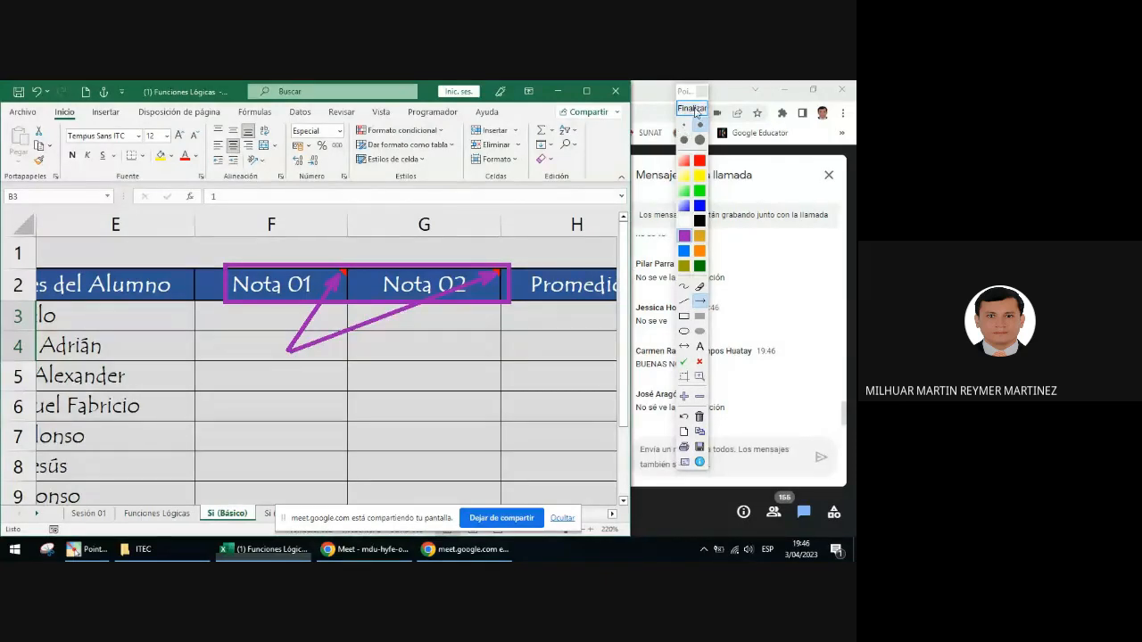
click(692, 108)
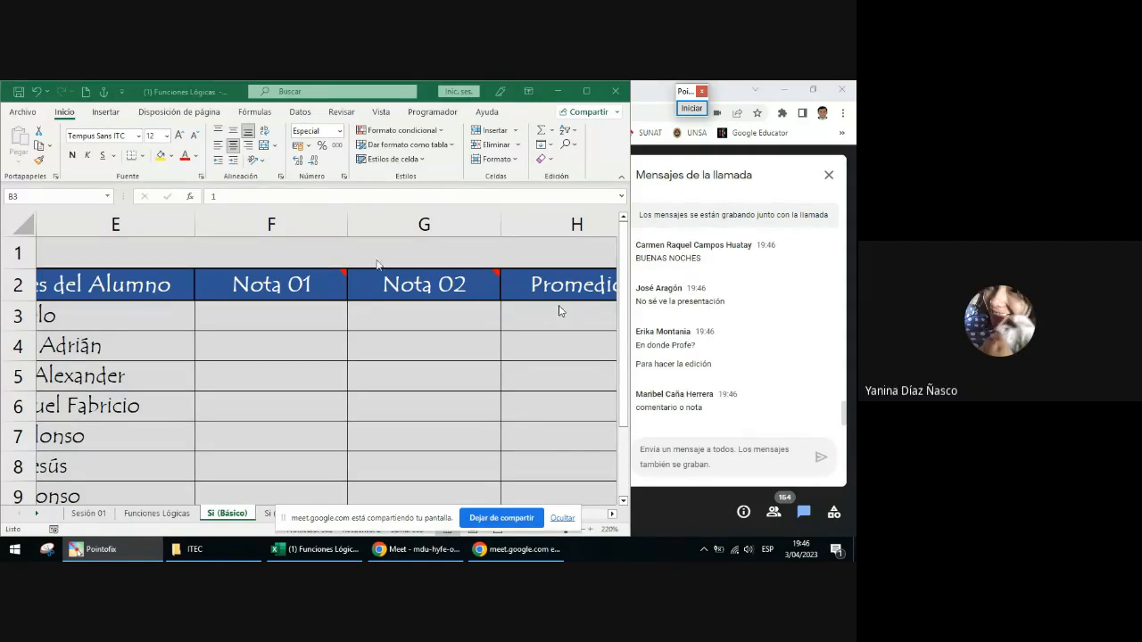
Circle the red comment markers on the Nota 01 and Nota 02 headers with purple ellipses and end the annotation
click(700, 114)
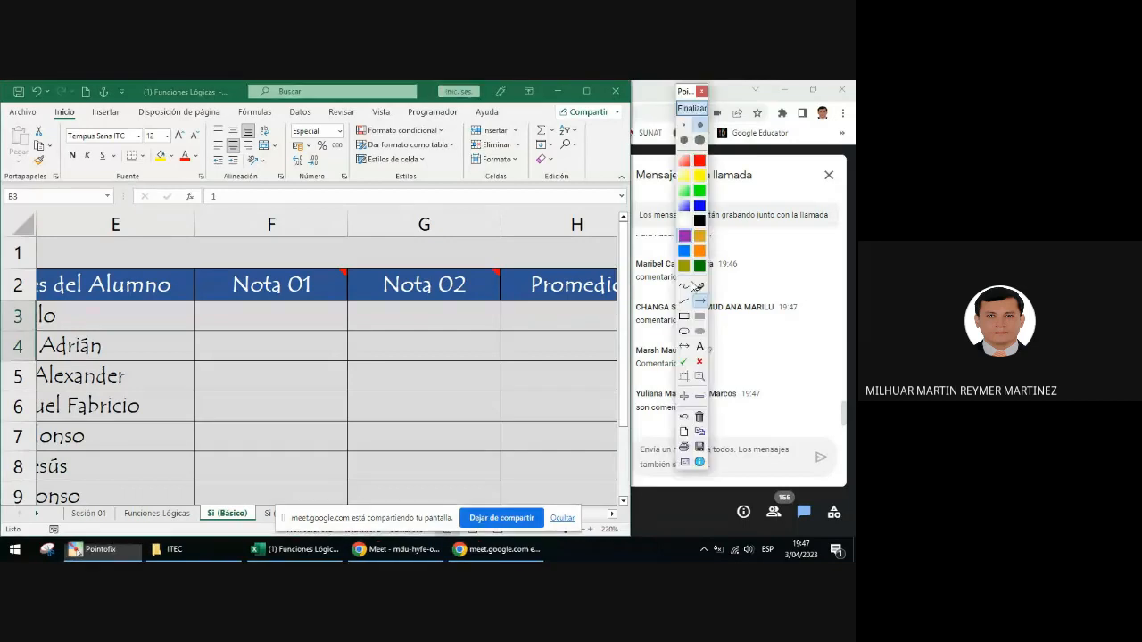
click(684, 332)
drag(328, 259, 362, 283)
drag(480, 258, 512, 282)
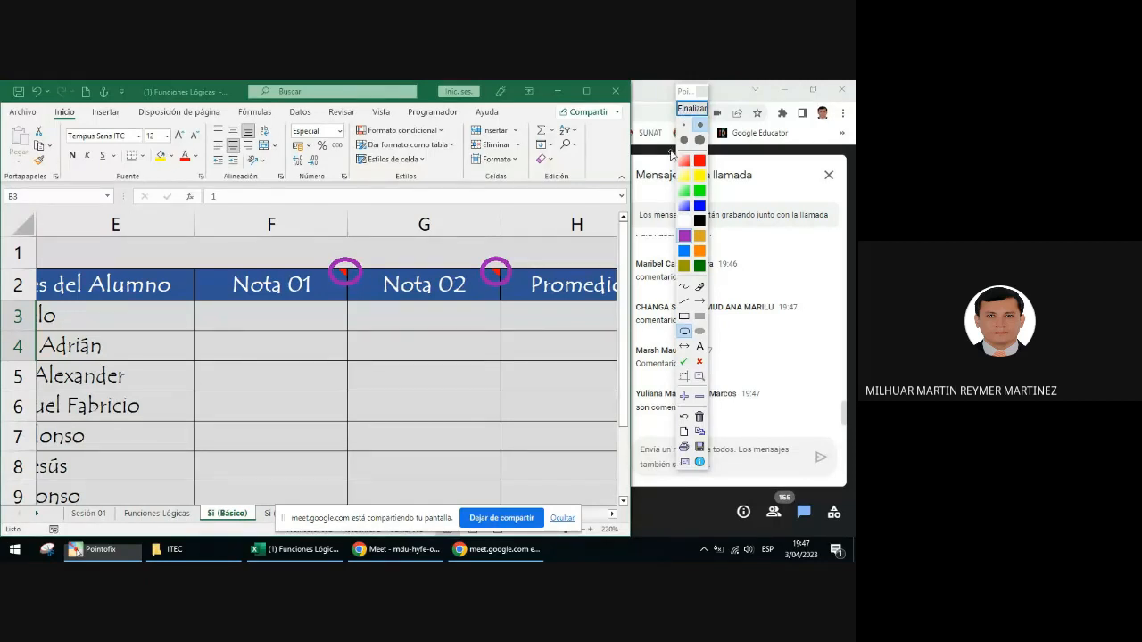
click(691, 108)
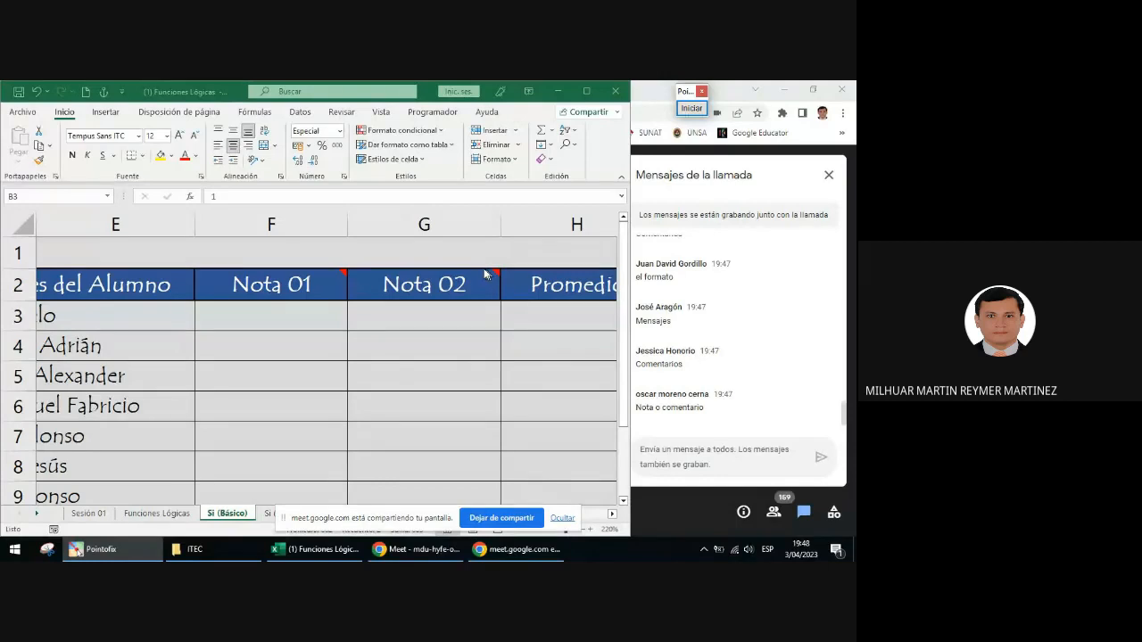
Select cell F3 under Nota 01 and mark the path from it to the formula bar with a temporary annotation arrow
mouse_move(318, 282)
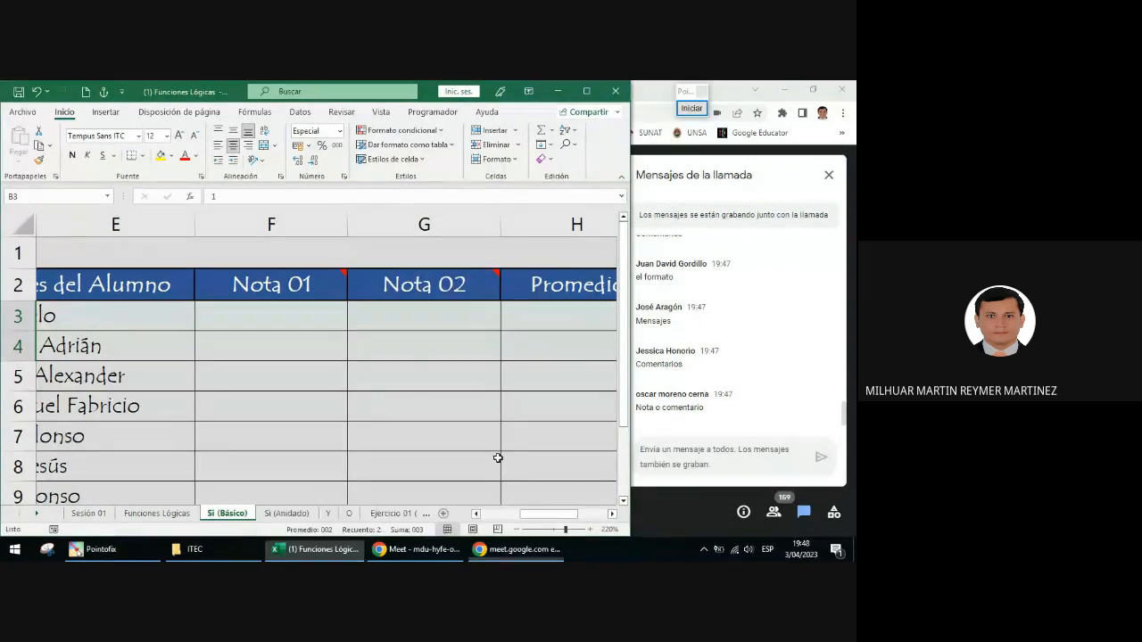
click(316, 312)
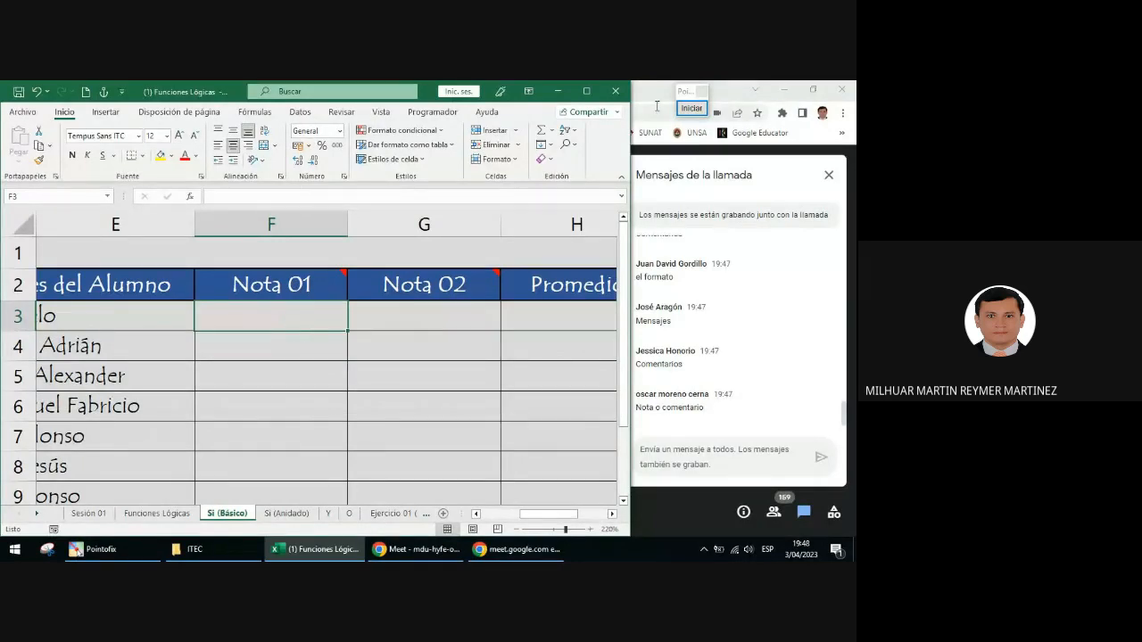
click(691, 108)
click(699, 301)
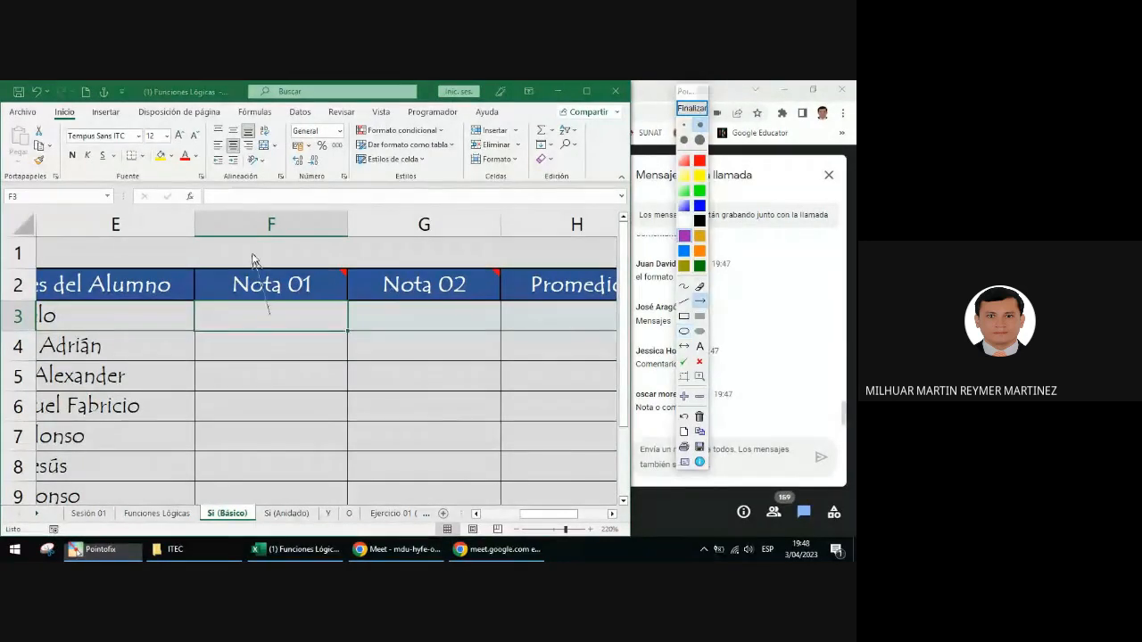
drag(270, 314, 242, 212)
click(692, 108)
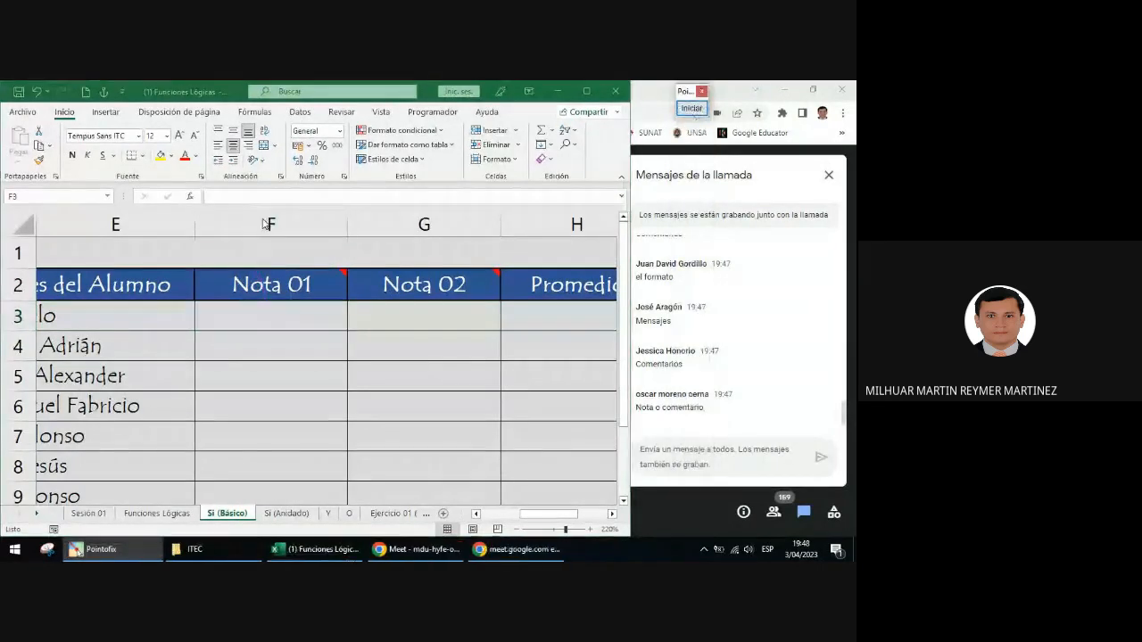
Start a formula in cell F3 with the ALEATORIO.ENTRE function
click(232, 198)
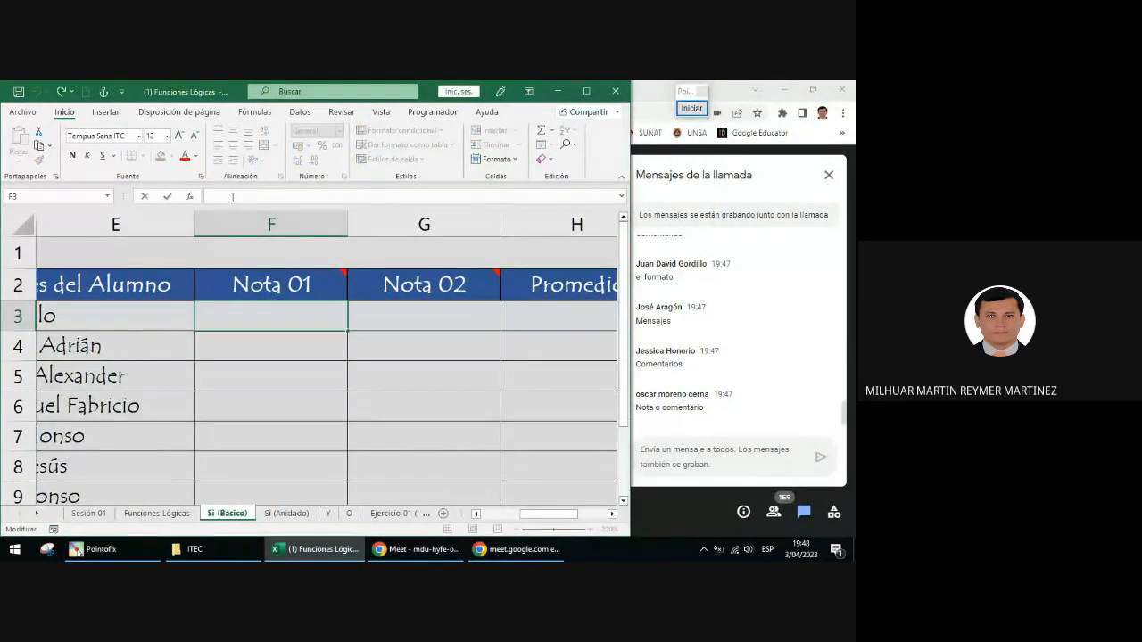
text(=ALE)
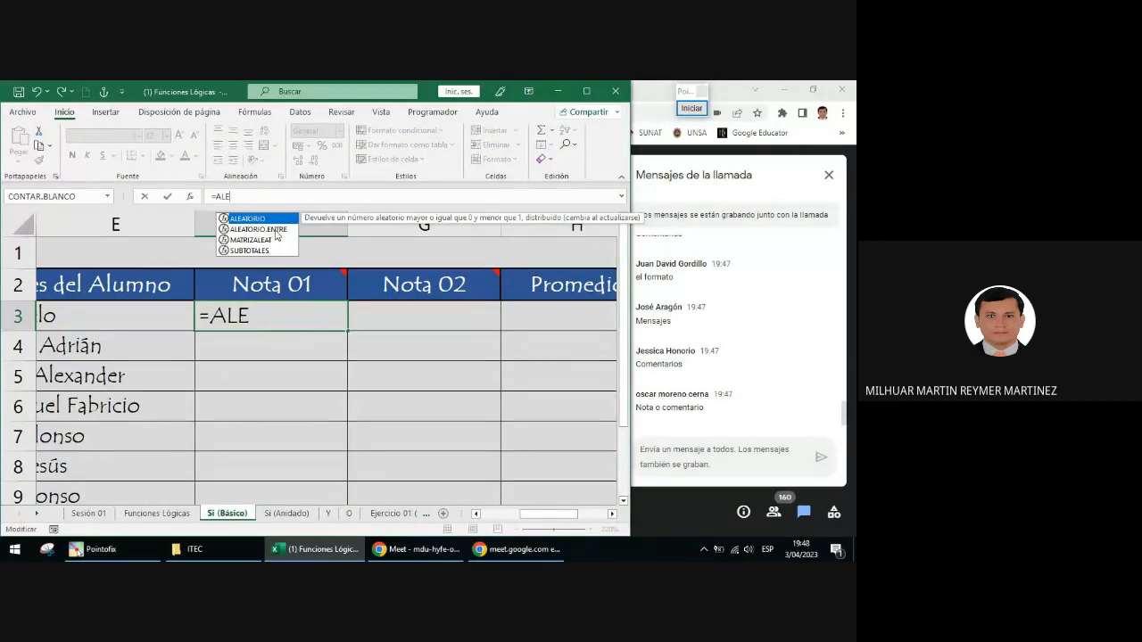
mouse_move(295, 297)
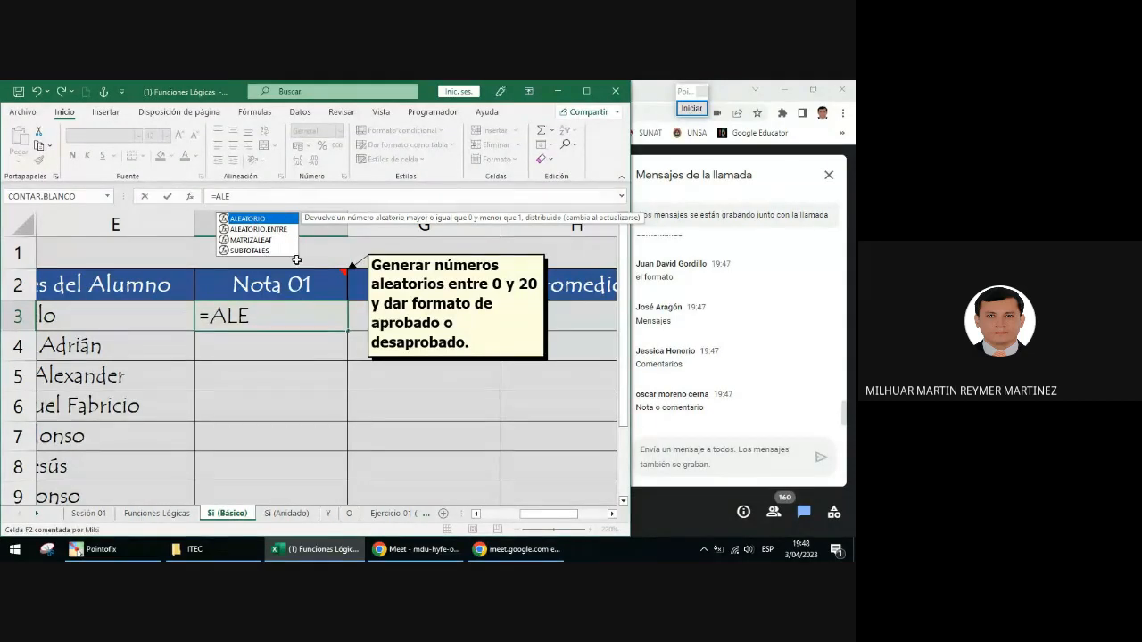
click(264, 231)
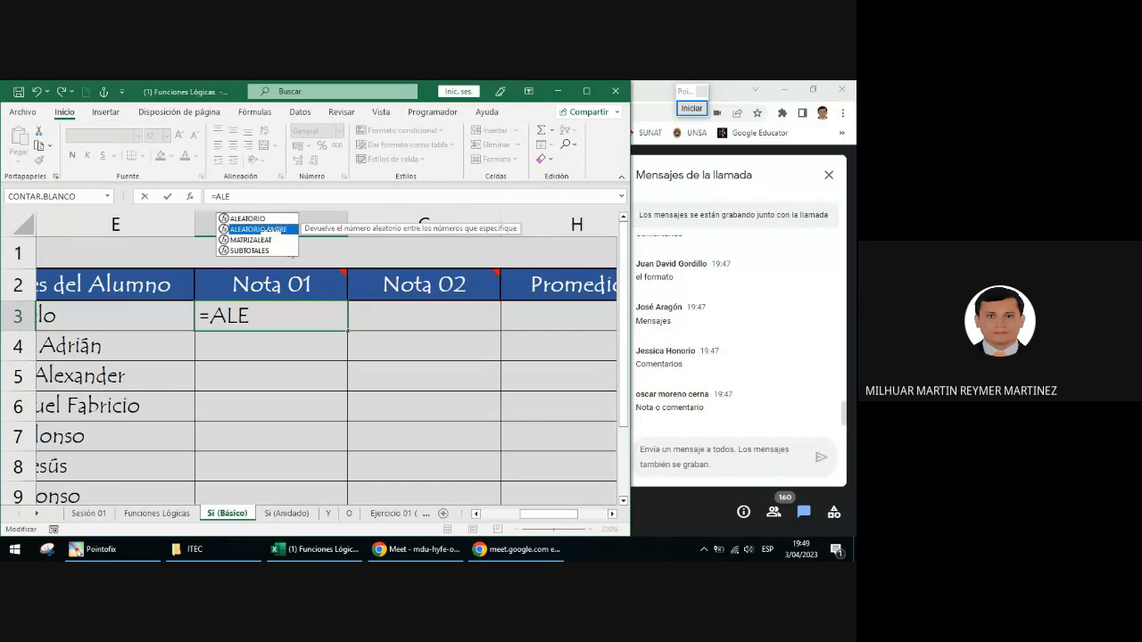
double_click(269, 231)
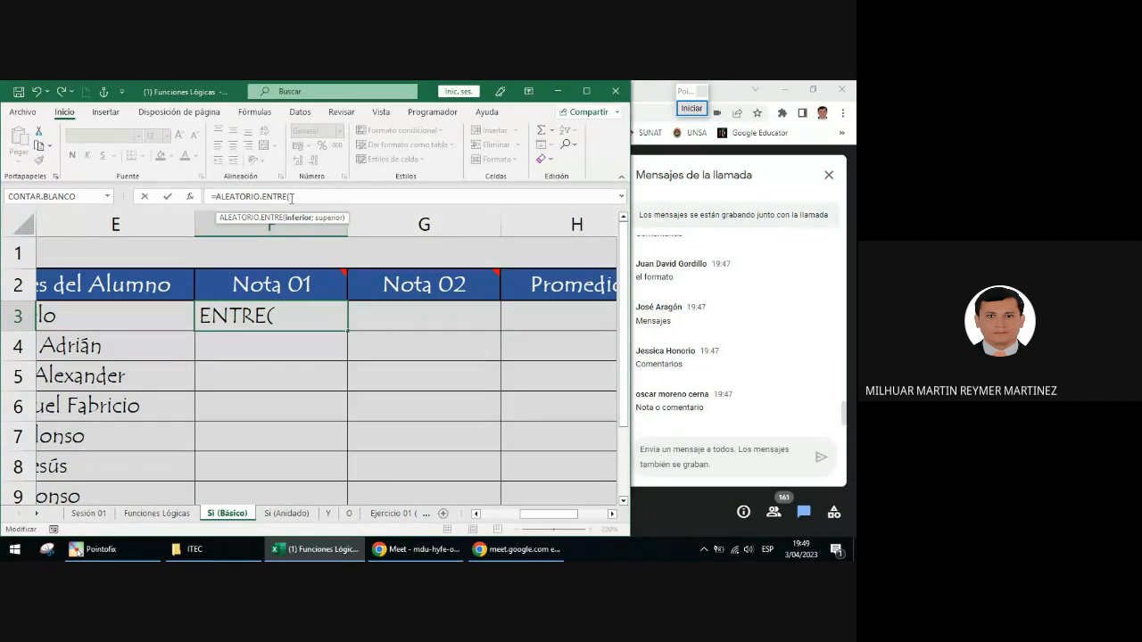
Circle the ALEATORIO.ENTRE formula with a purple ellipse, end the annotation and cancel the formula entry in F3
click(692, 108)
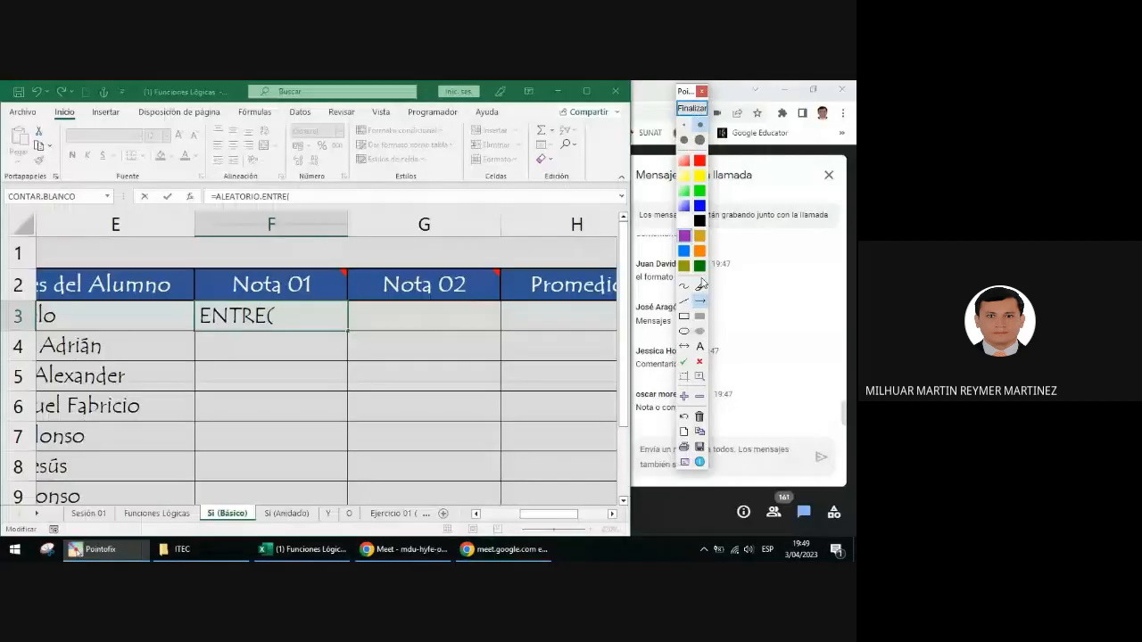
click(684, 331)
drag(196, 185, 301, 213)
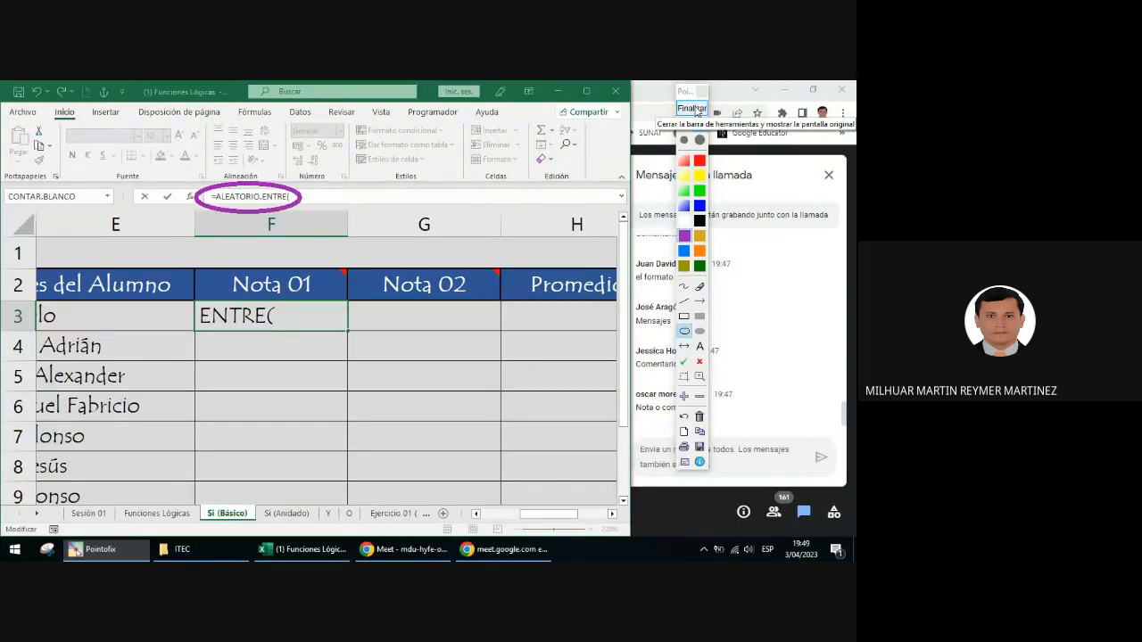
click(694, 109)
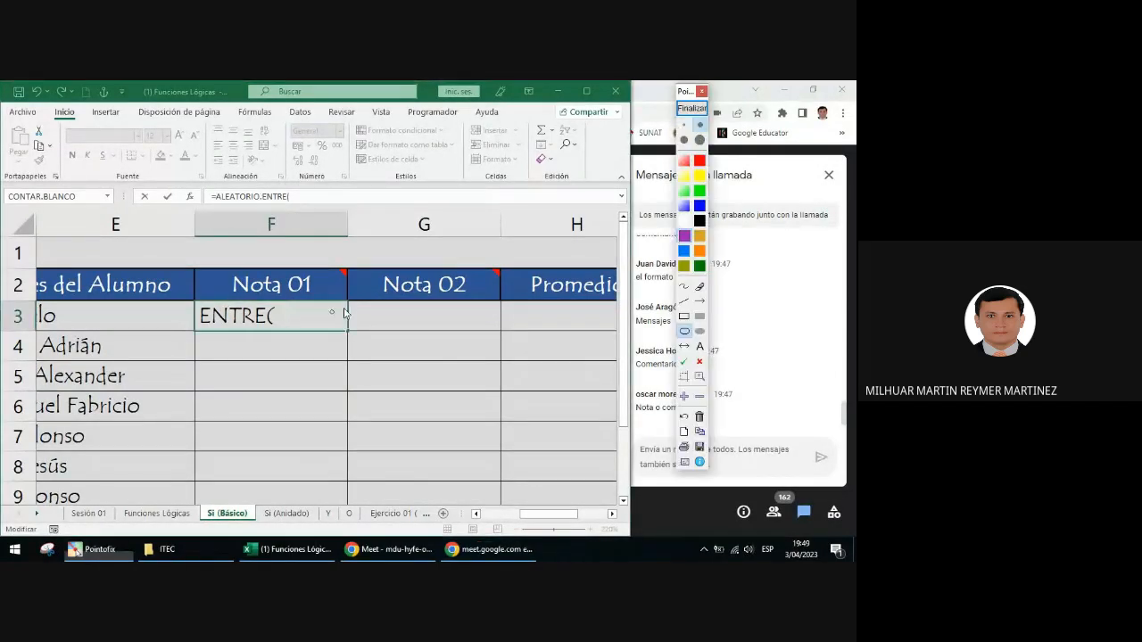
click(713, 107)
key(Escape)
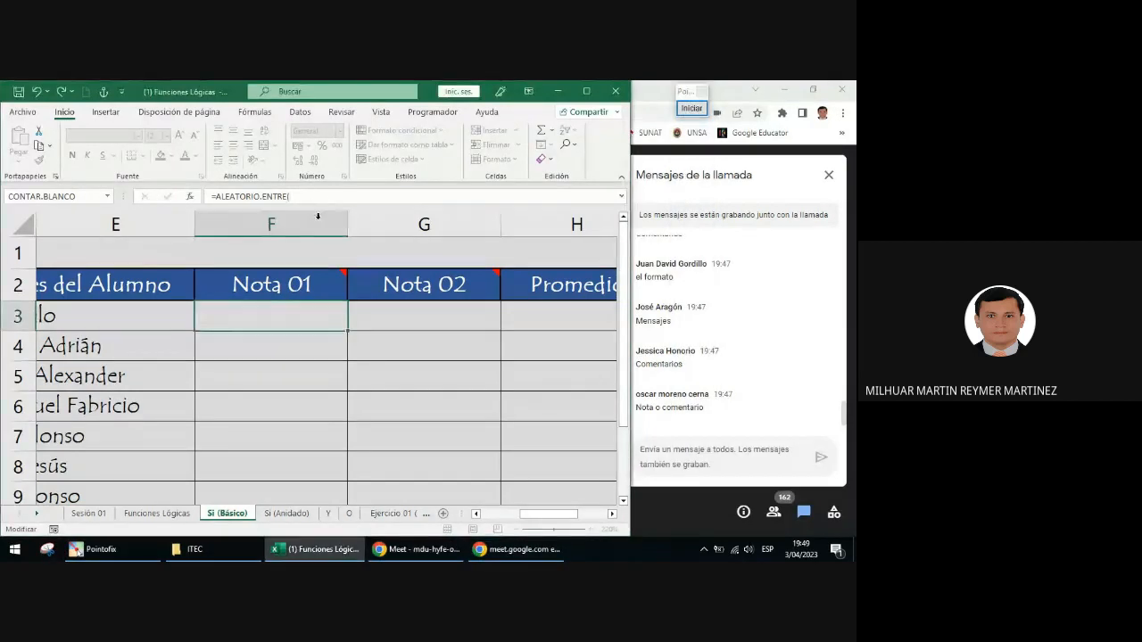
Begin the formula =ALEATORIO.ENTRE( directly in cell F3 using the suggested function
text(=)
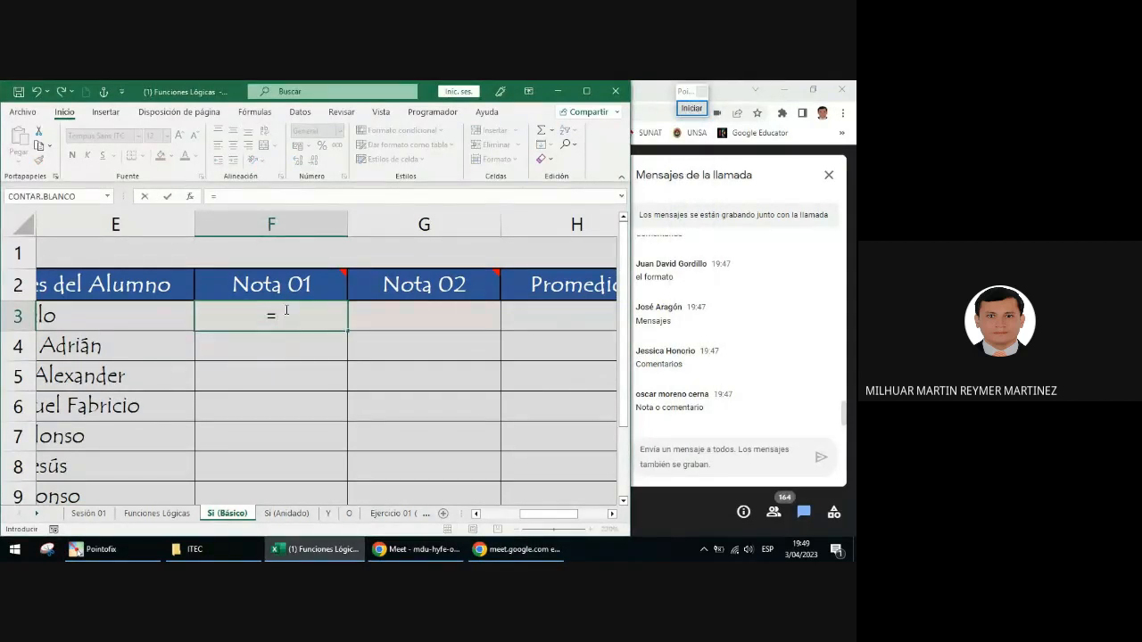
text(ALE)
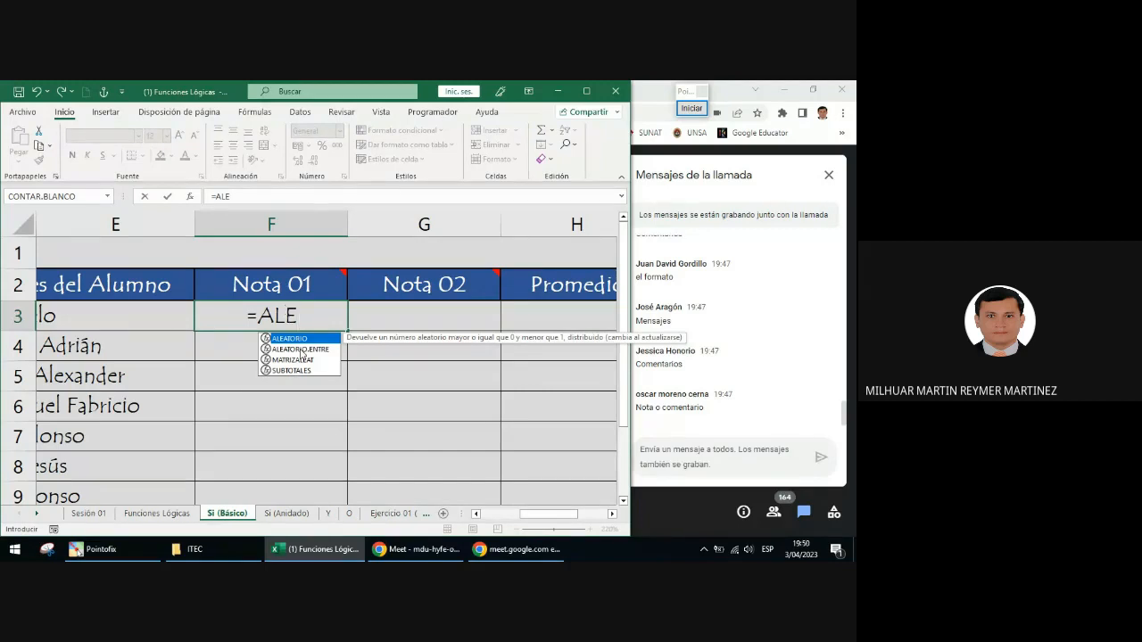
click(303, 350)
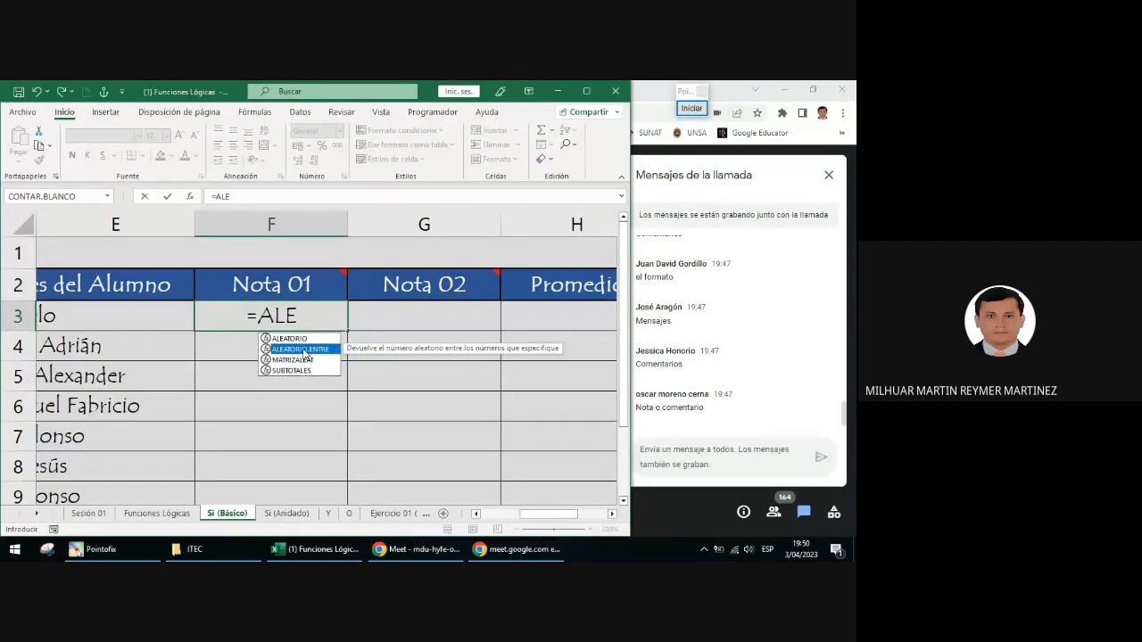
double_click(303, 350)
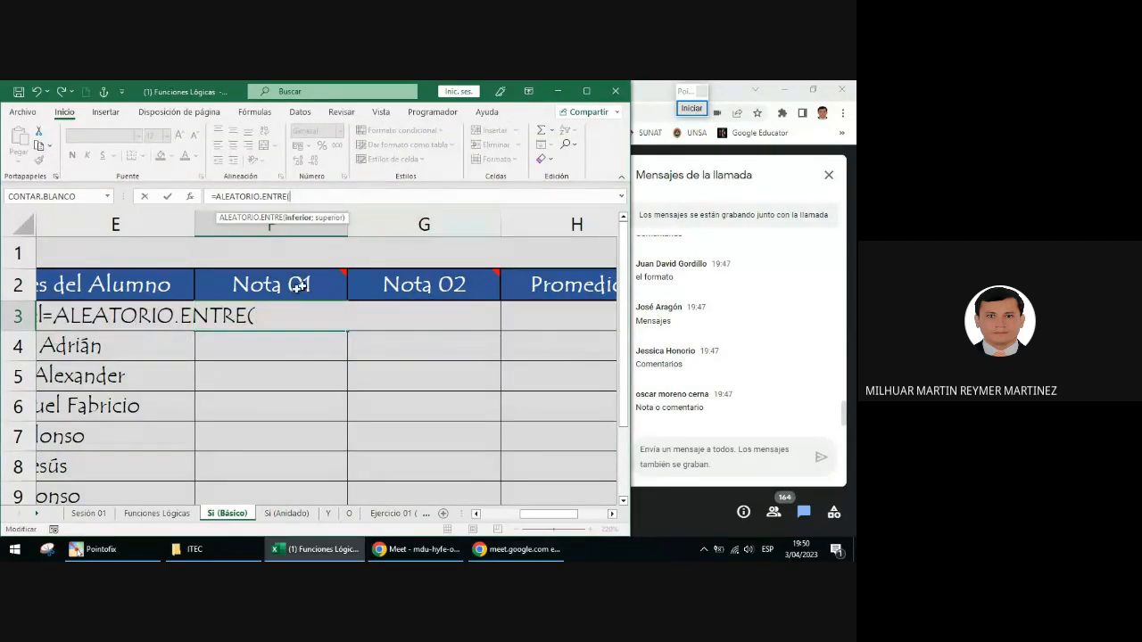
mouse_move(297, 287)
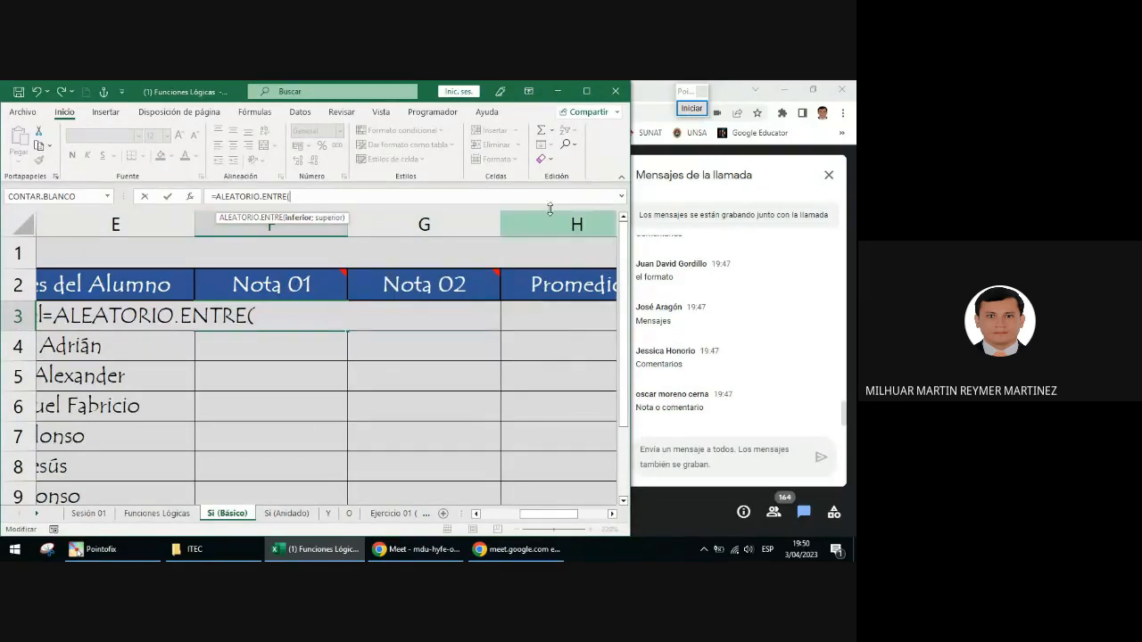
Annotate the open formula with a purple arrow and a semicolon after its parenthesis, and end the annotation
click(692, 116)
click(699, 301)
drag(319, 314, 308, 206)
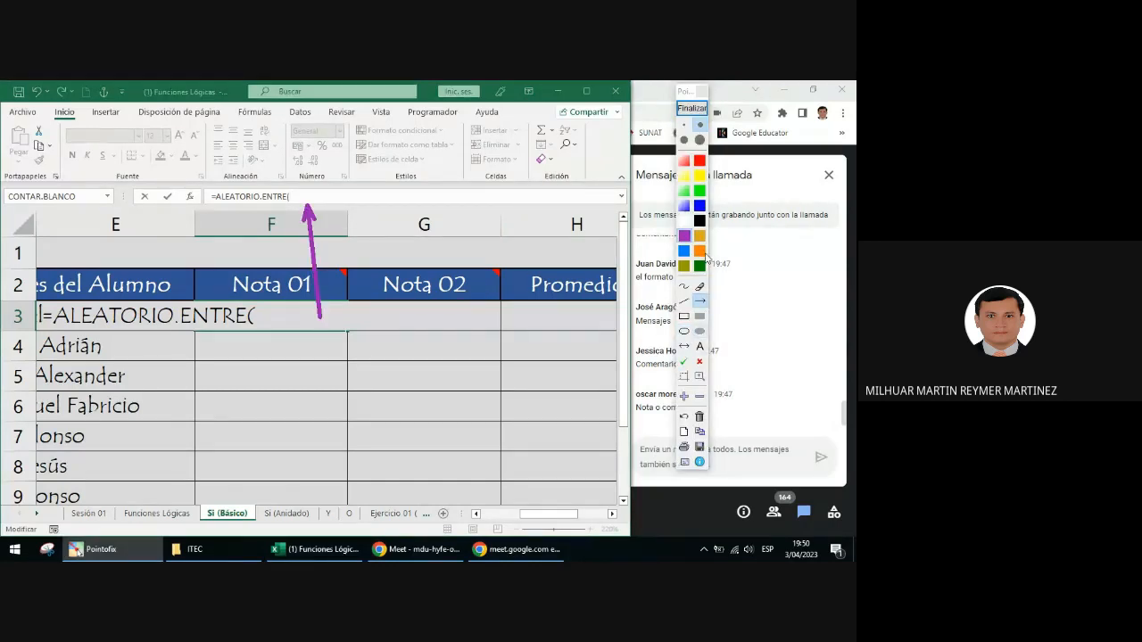
click(700, 347)
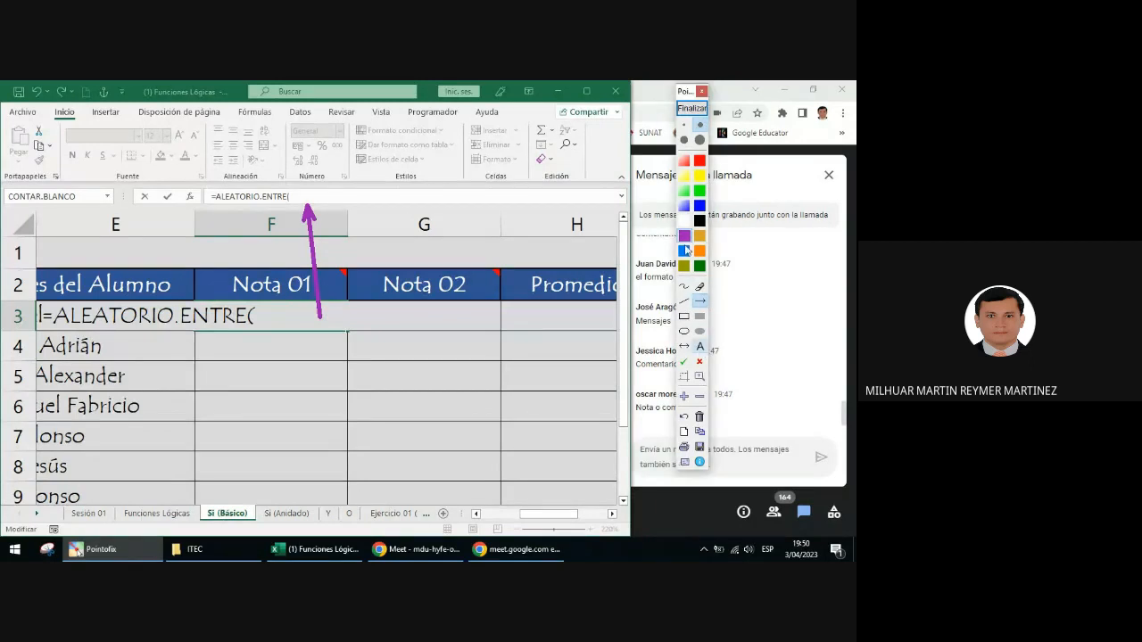
click(304, 200)
text(;)
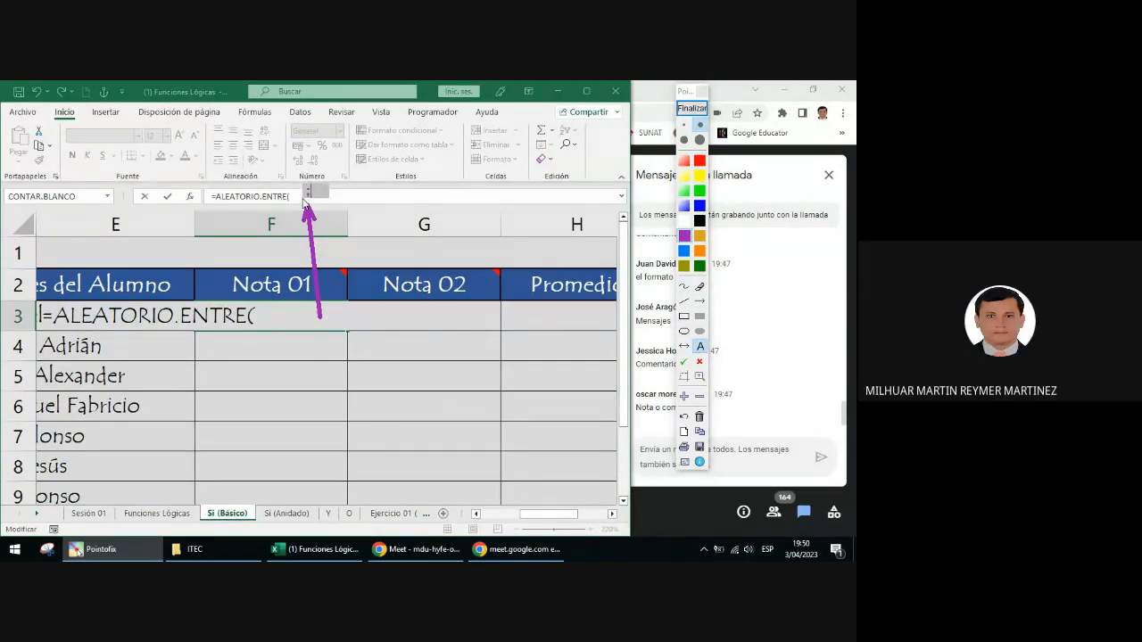
click(694, 112)
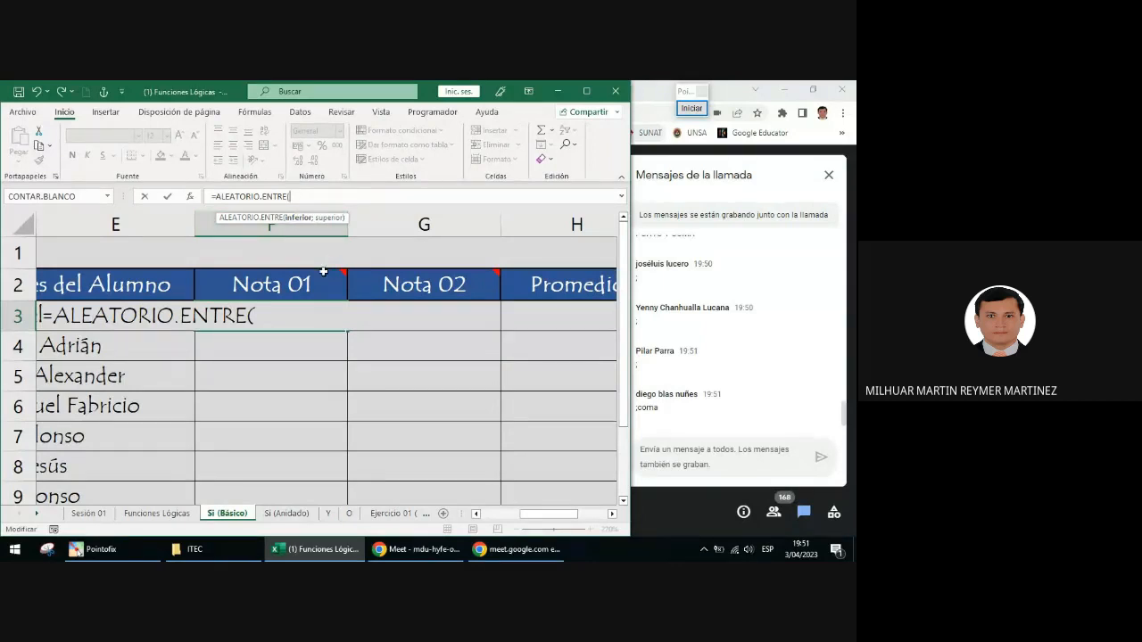
Complete the F3 formula with lower bound 0 and upper bound 20, as =ALEATORIO.ENTRE(0;20)
mouse_move(323, 272)
text(0)
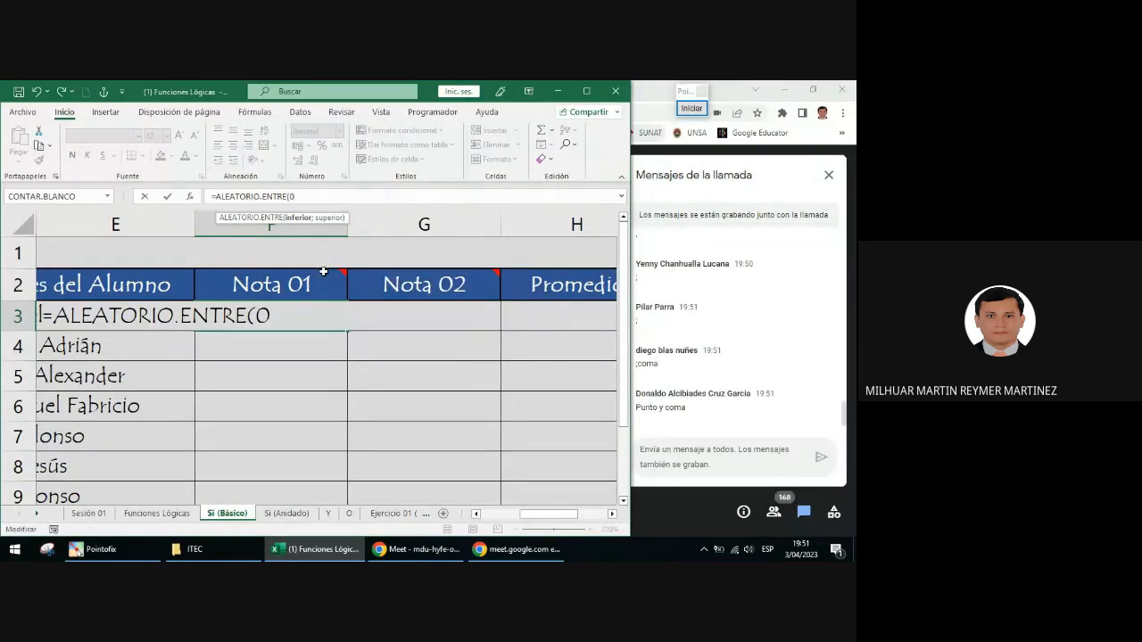
text(;20))
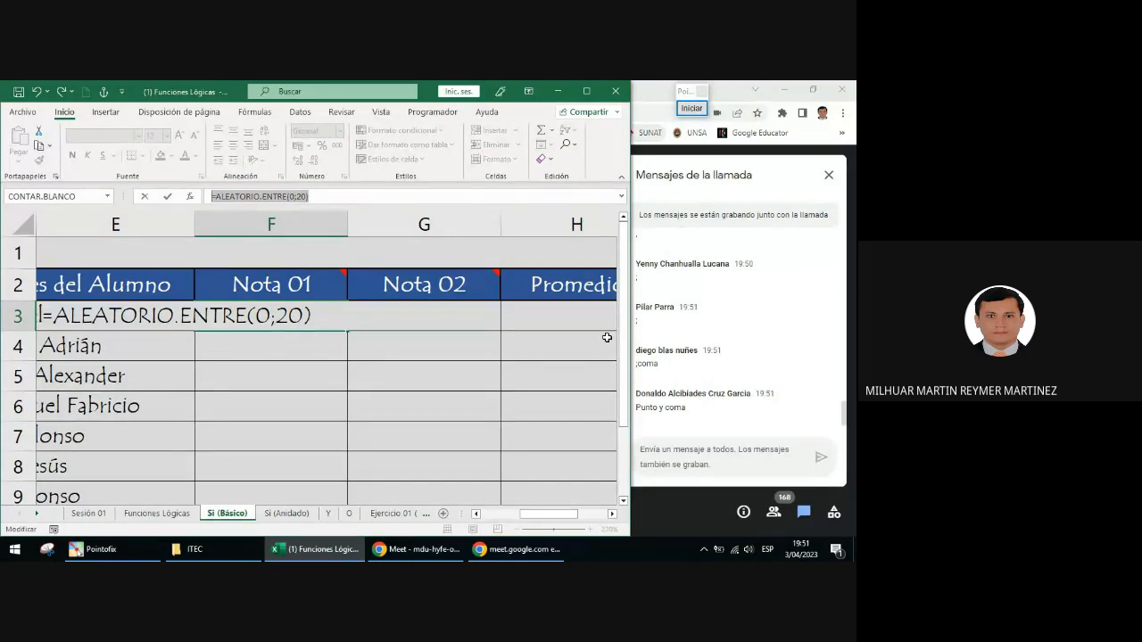
Send =ALEATORIO.ENTRE(0;20) in the Google Meet call chat and return to the open formula in the Excel workbook
click(688, 460)
text(=ALEATORIO.ENTRE(0;20))
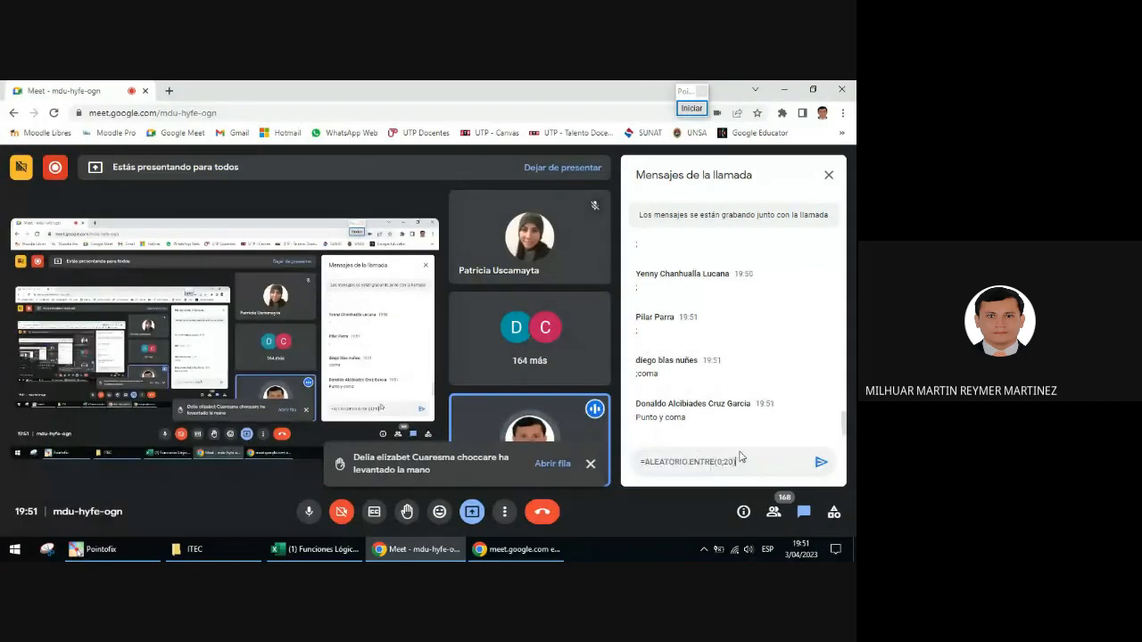
key(Return)
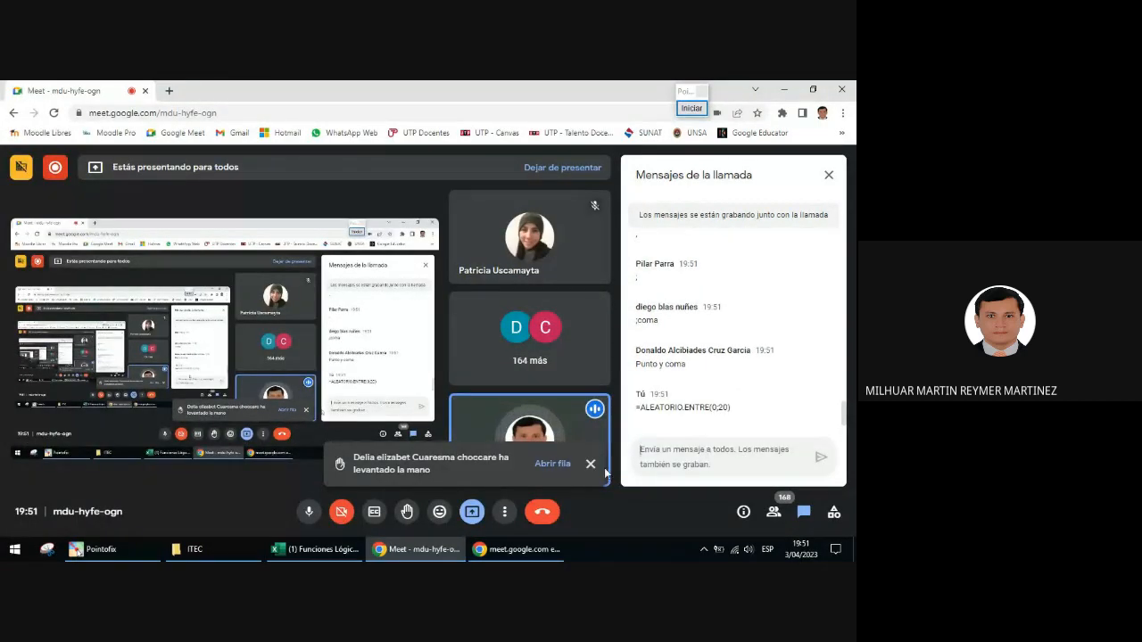
click(317, 549)
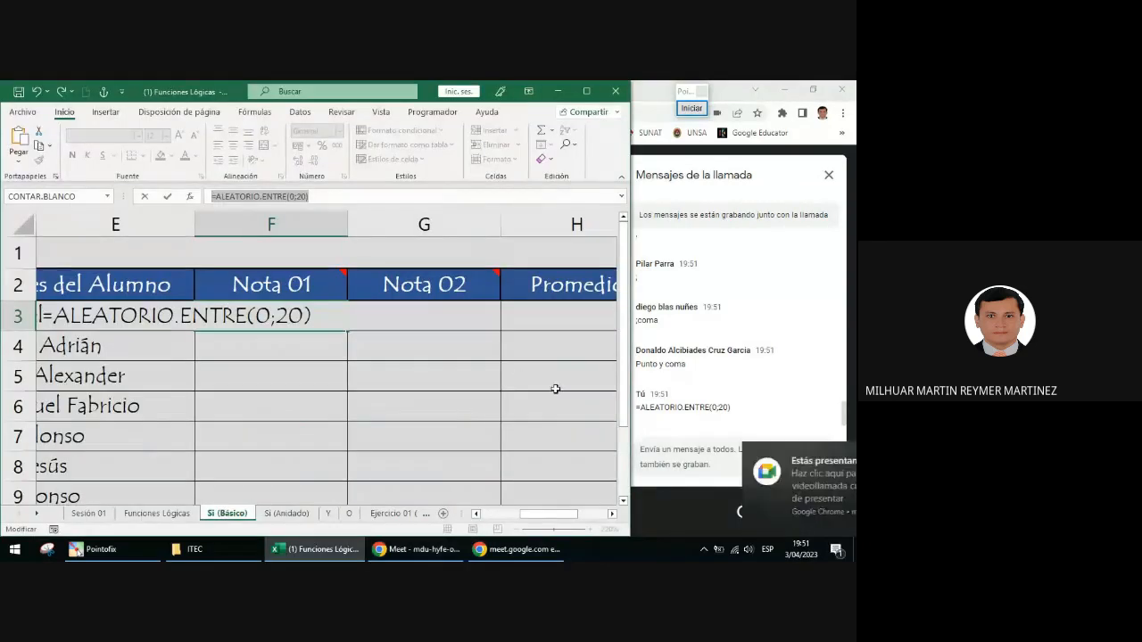
click(326, 197)
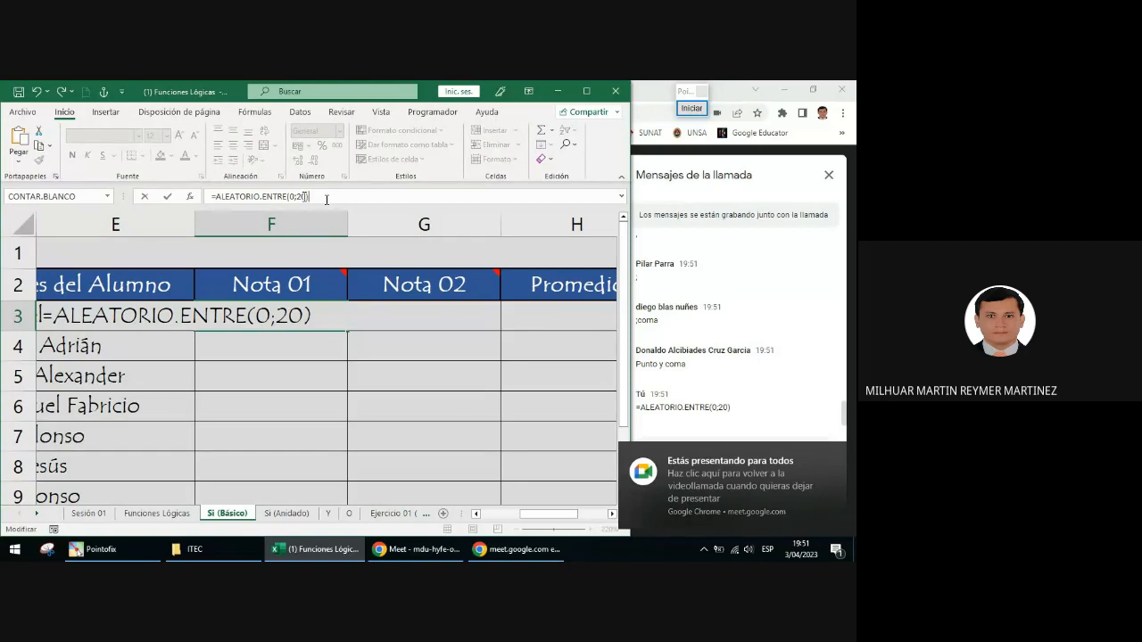
Confirm the formula in F3 while keeping the cell selected, and recalculate the sheet several times
key(ctrl+Return)
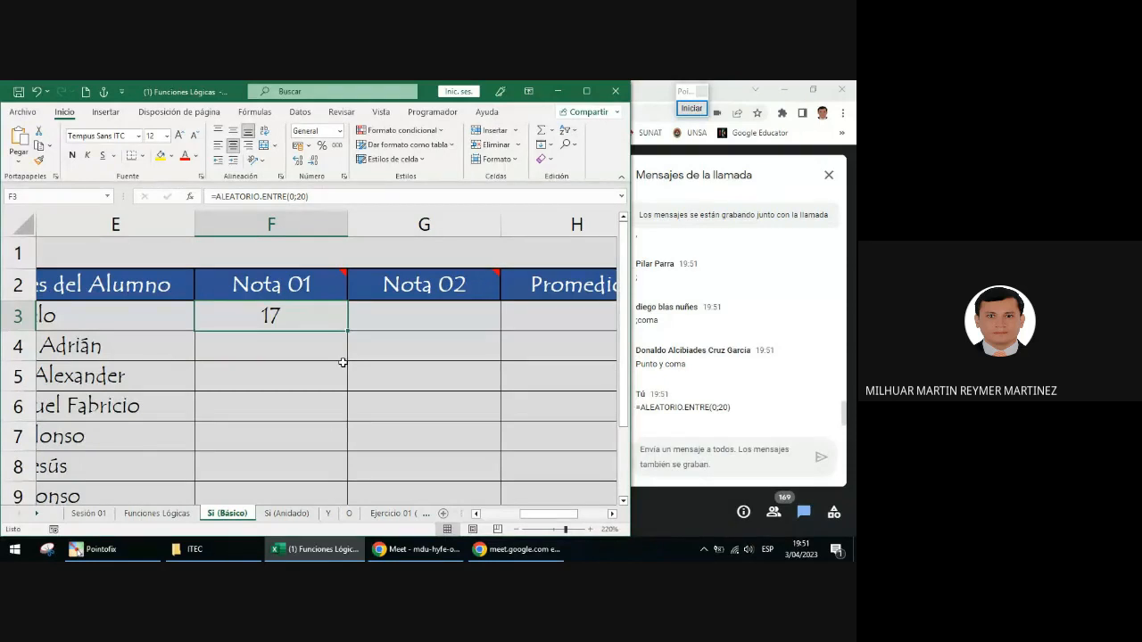
key(F9)
key(F9)
key(F9)
key(F9)
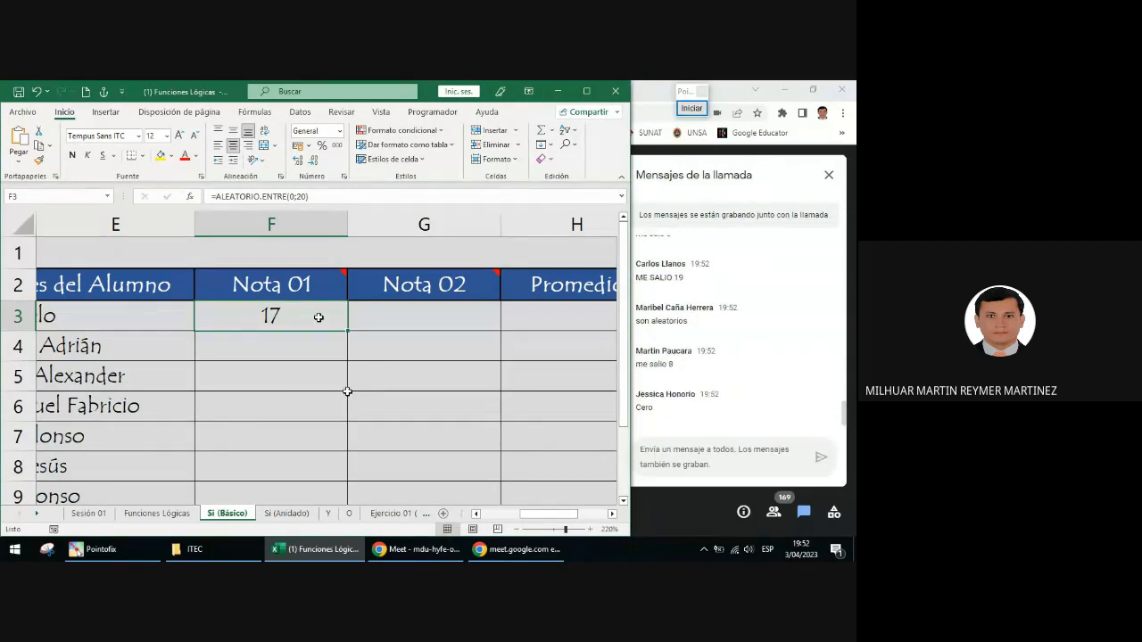
Mark the function name ALEATORIO.ENTRE in the displayed formula with a purple rectangle, end the annotation and reselect cell F3
click(691, 108)
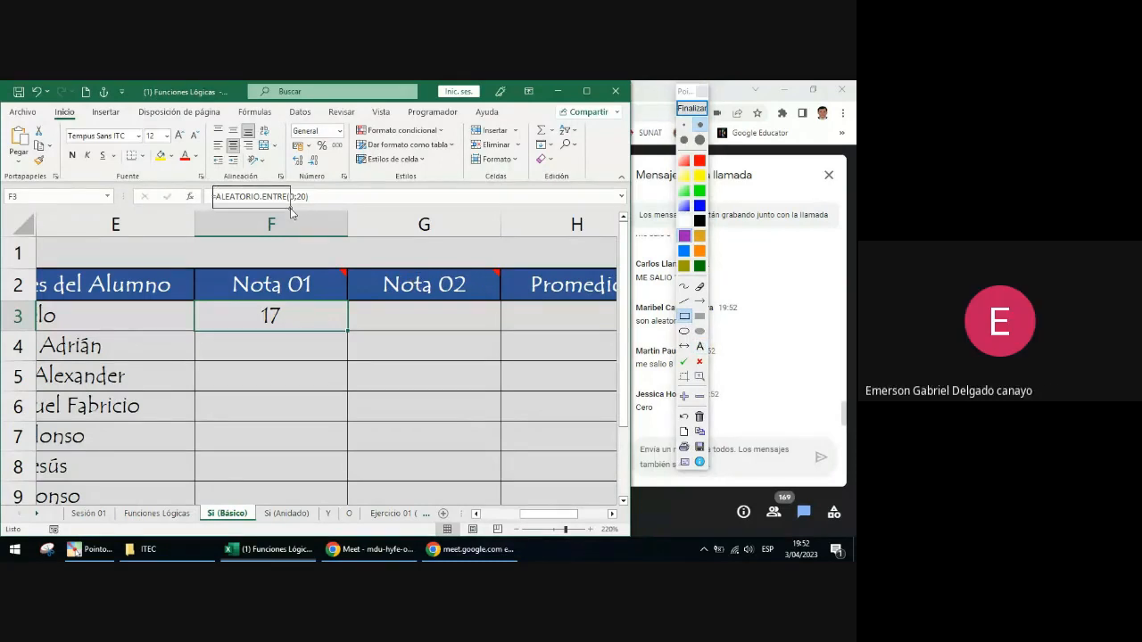
drag(212, 185, 286, 209)
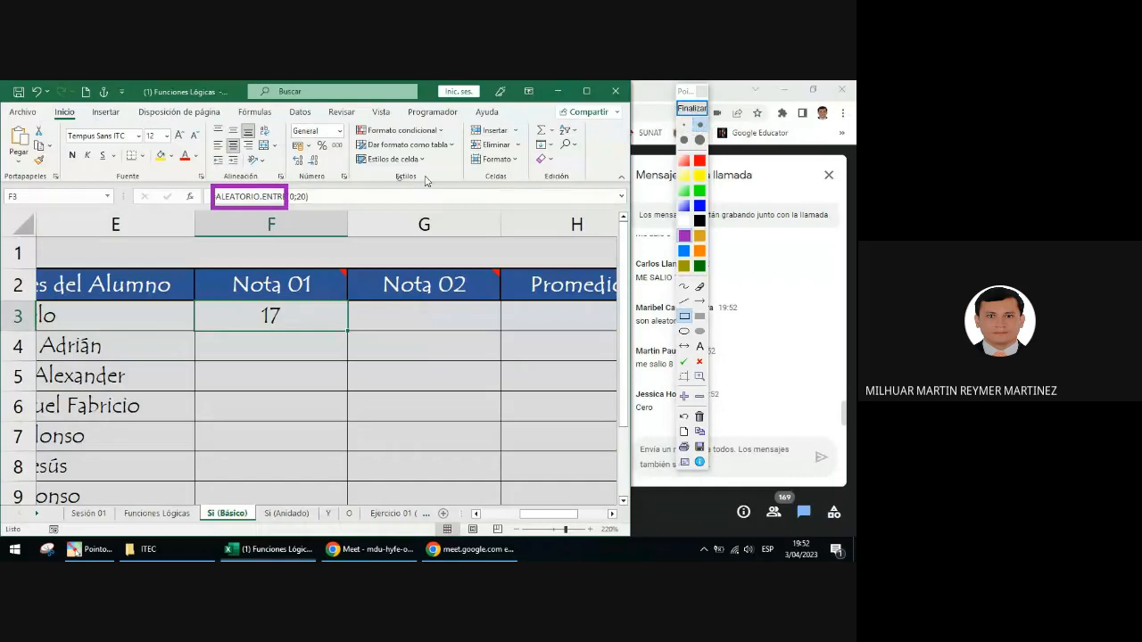
click(692, 108)
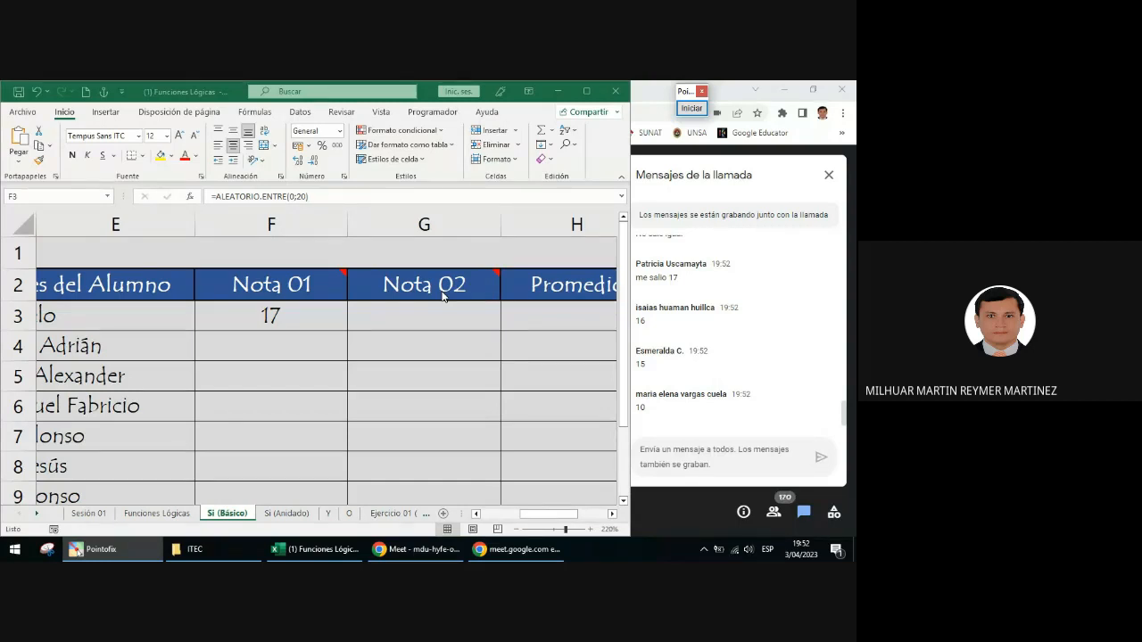
click(305, 319)
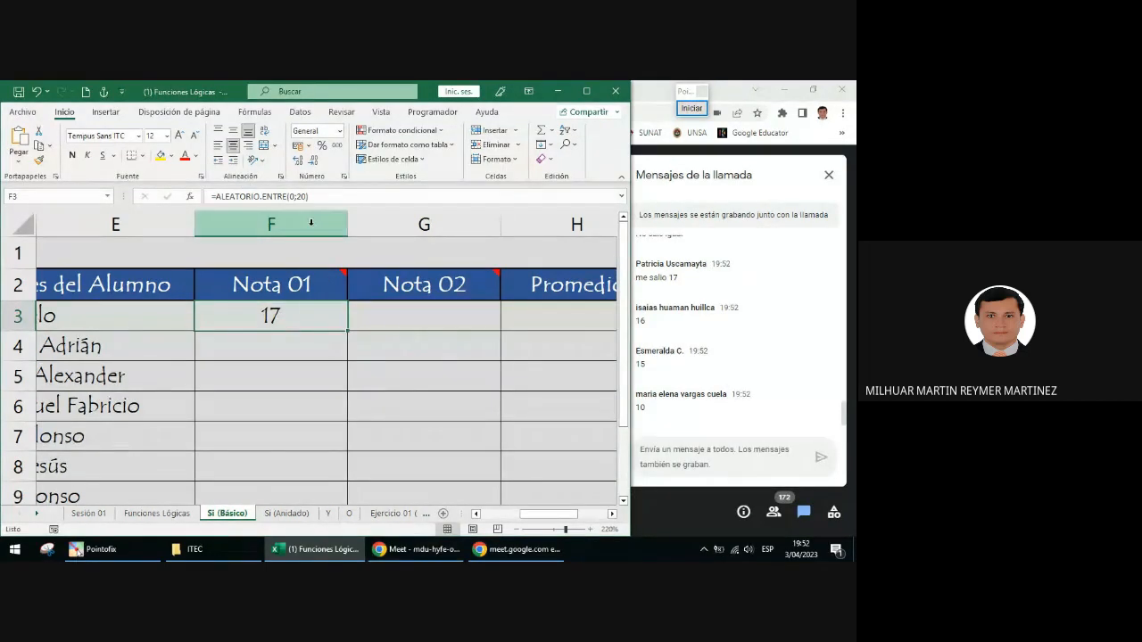
mouse_move(295, 285)
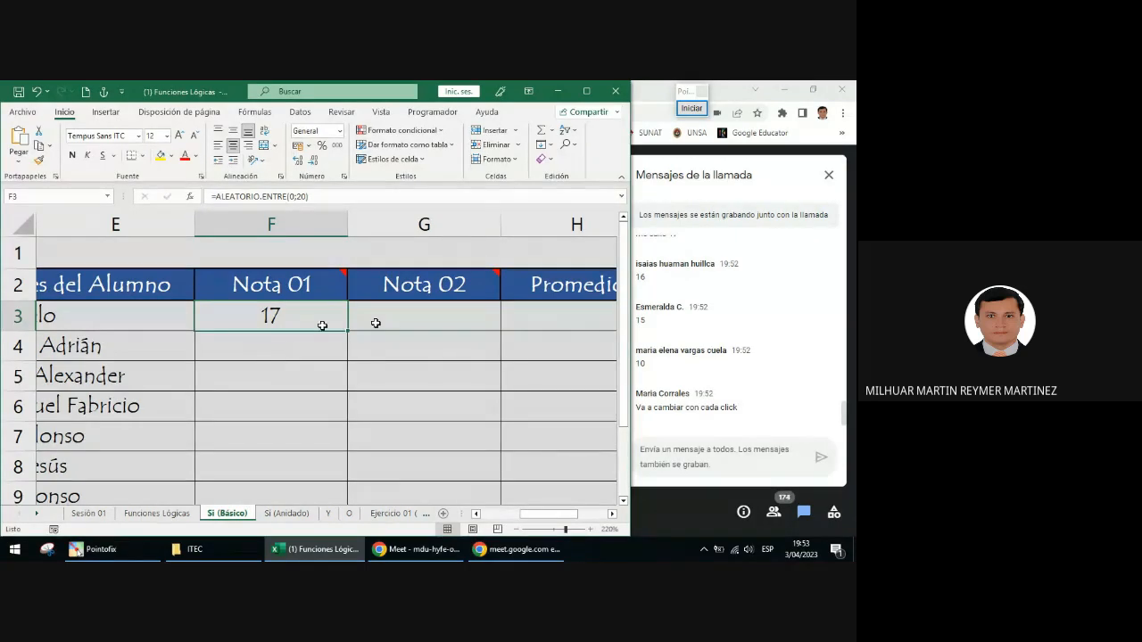
Point a purple annotation arrow at the fill handle of cell F3 and end the annotation
click(700, 109)
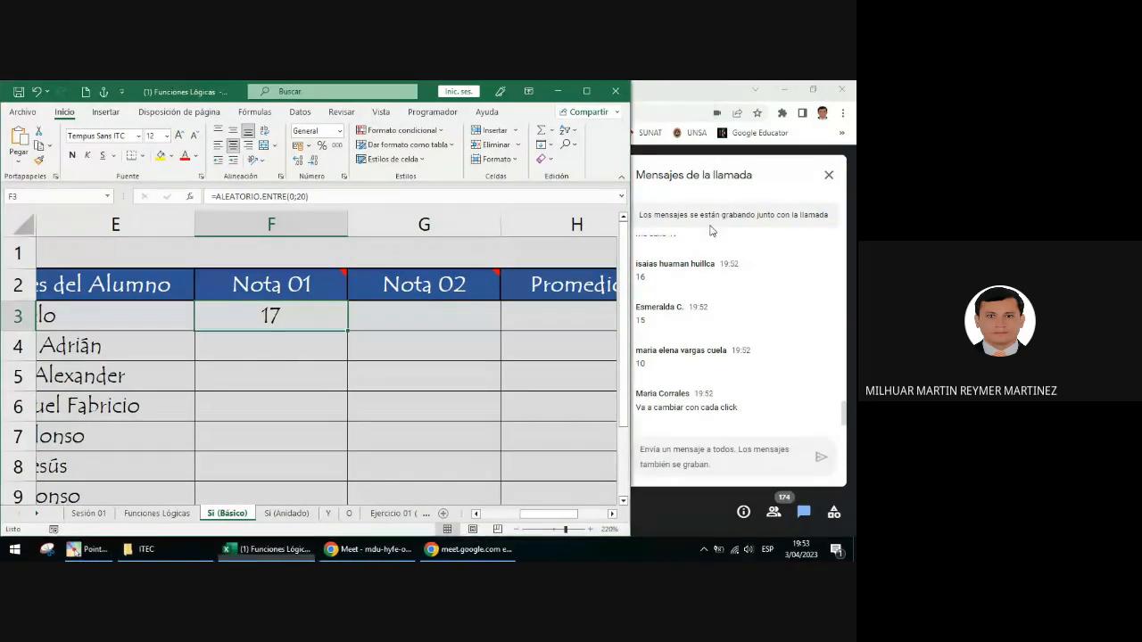
drag(350, 336, 349, 333)
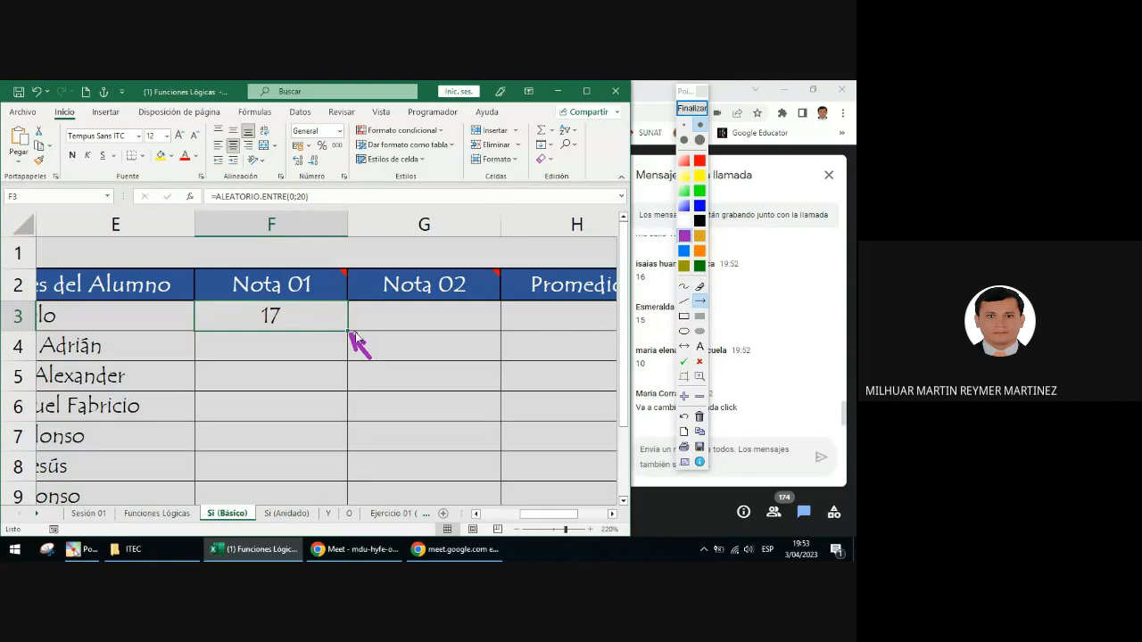
click(692, 108)
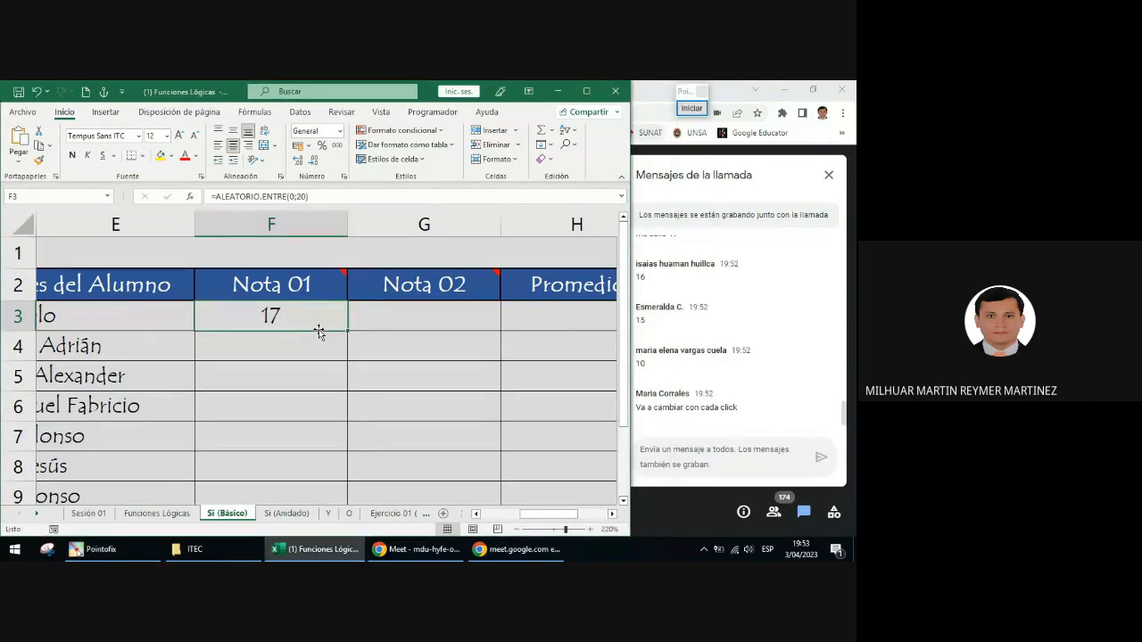
Try copying the F3 formula across to G3, check the formula in both cells, and undo the copy
drag(347, 331, 473, 329)
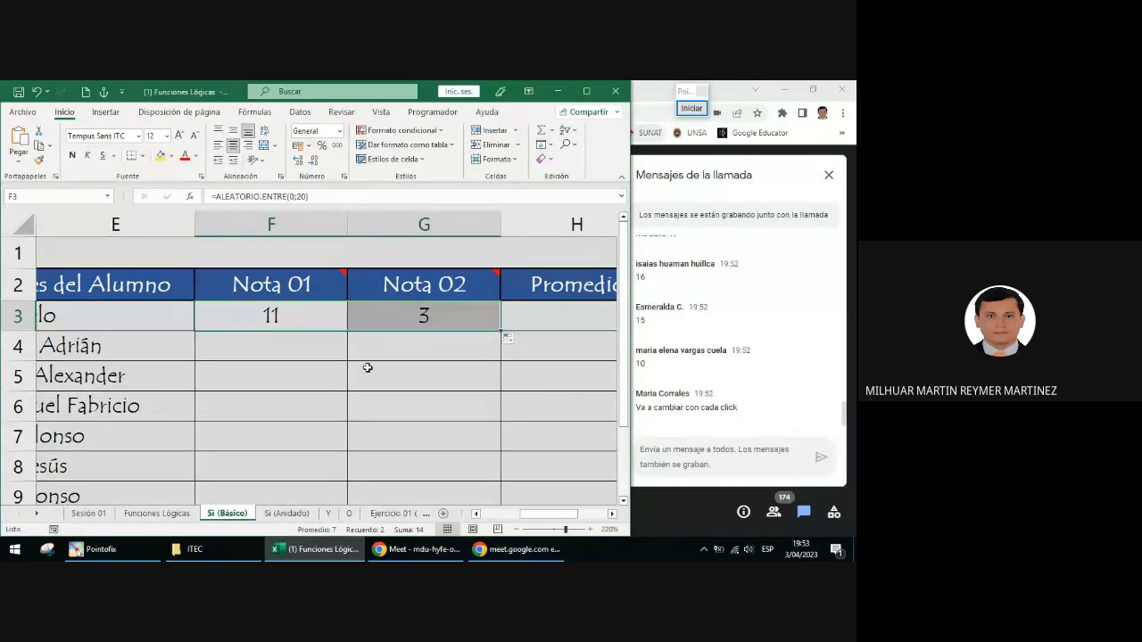
click(292, 322)
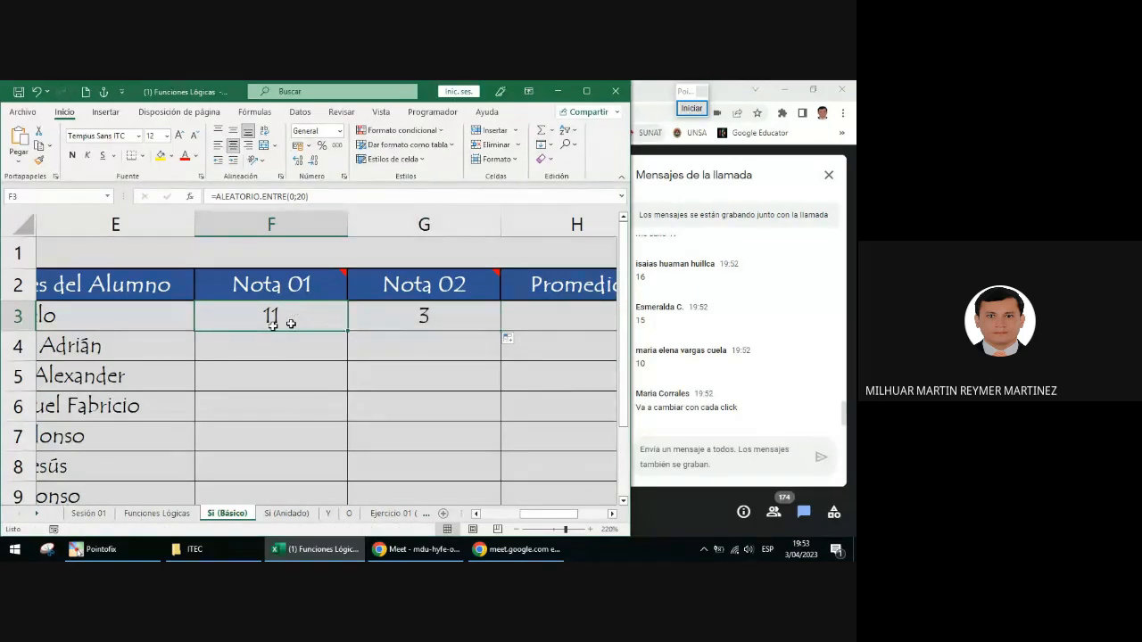
click(413, 314)
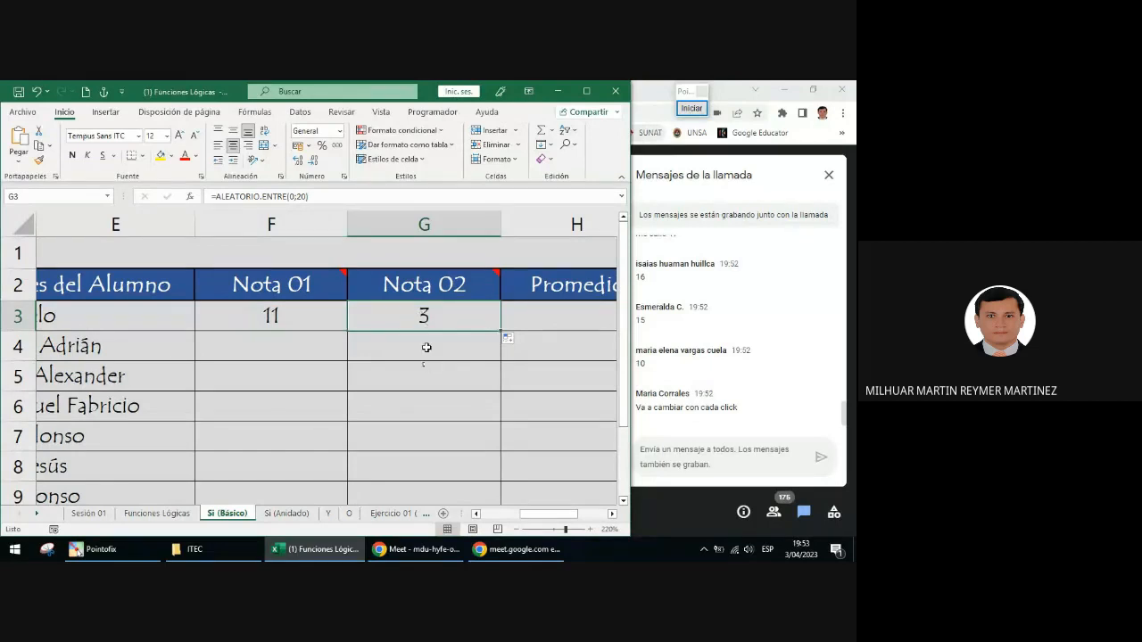
drag(327, 321, 376, 319)
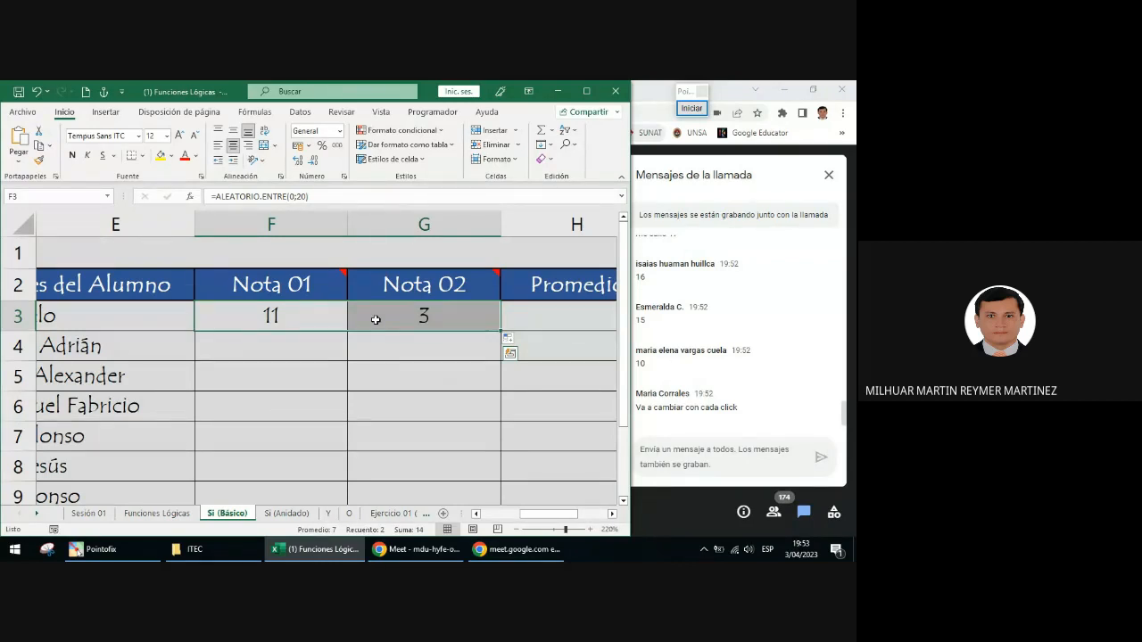
click(303, 318)
key(ctrl+z)
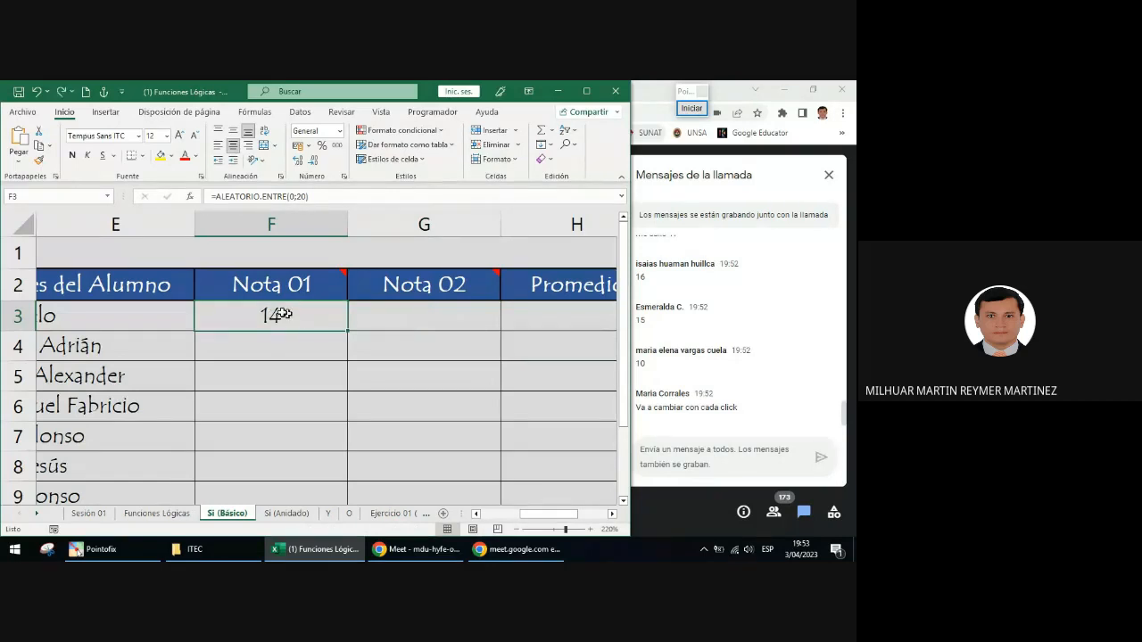
Fill the F3 formula across to G3 and mark the fill handle of F3:G3 with a small annotation rectangle, ending the annotation
drag(347, 331, 452, 333)
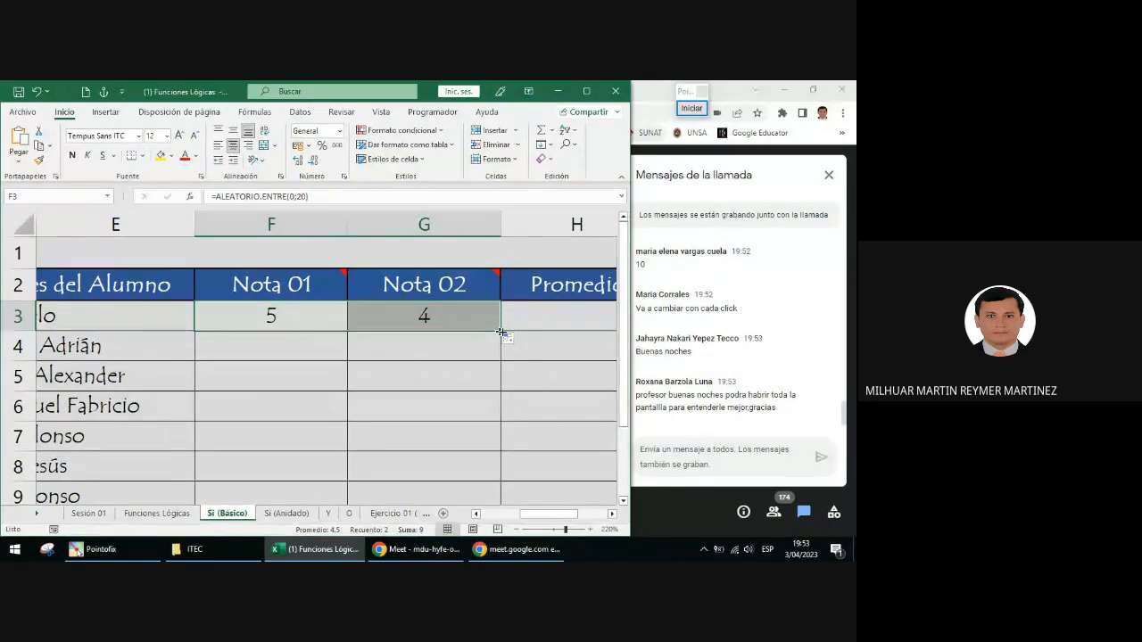
click(691, 108)
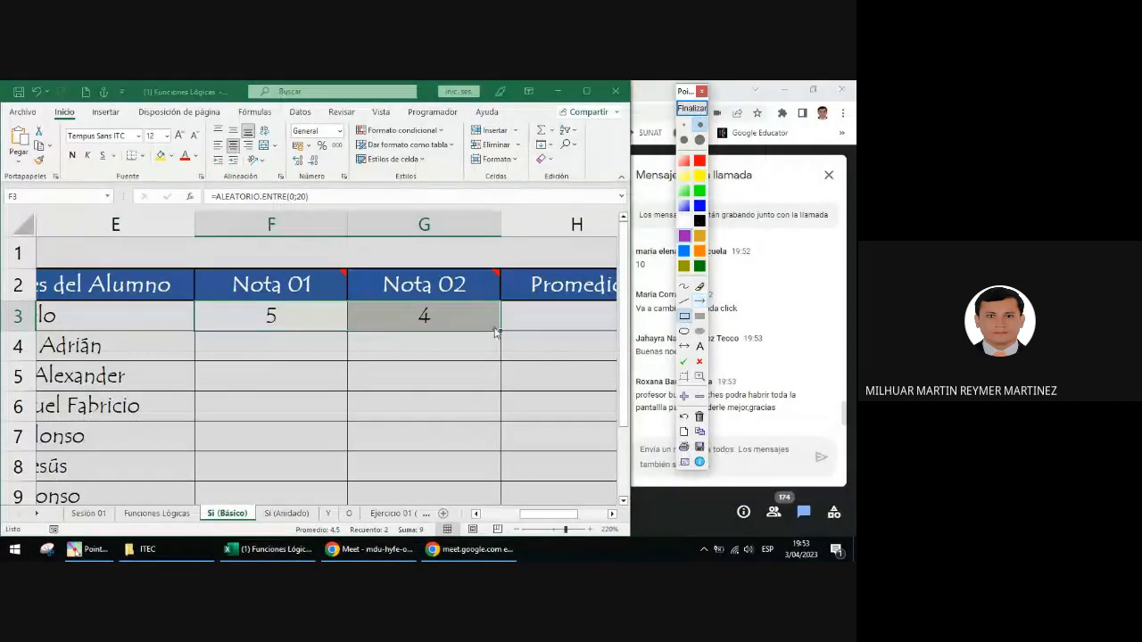
click(685, 316)
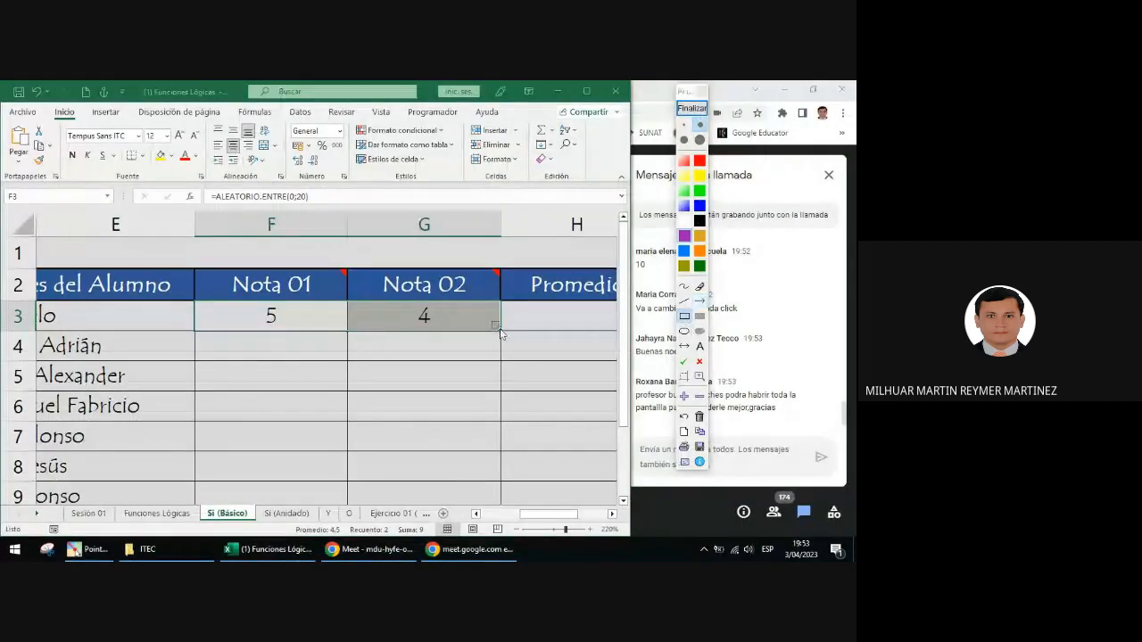
click(692, 108)
Try filling F3:G3 down to row 12, look over the filled cells, and undo the fill
drag(276, 322, 422, 325)
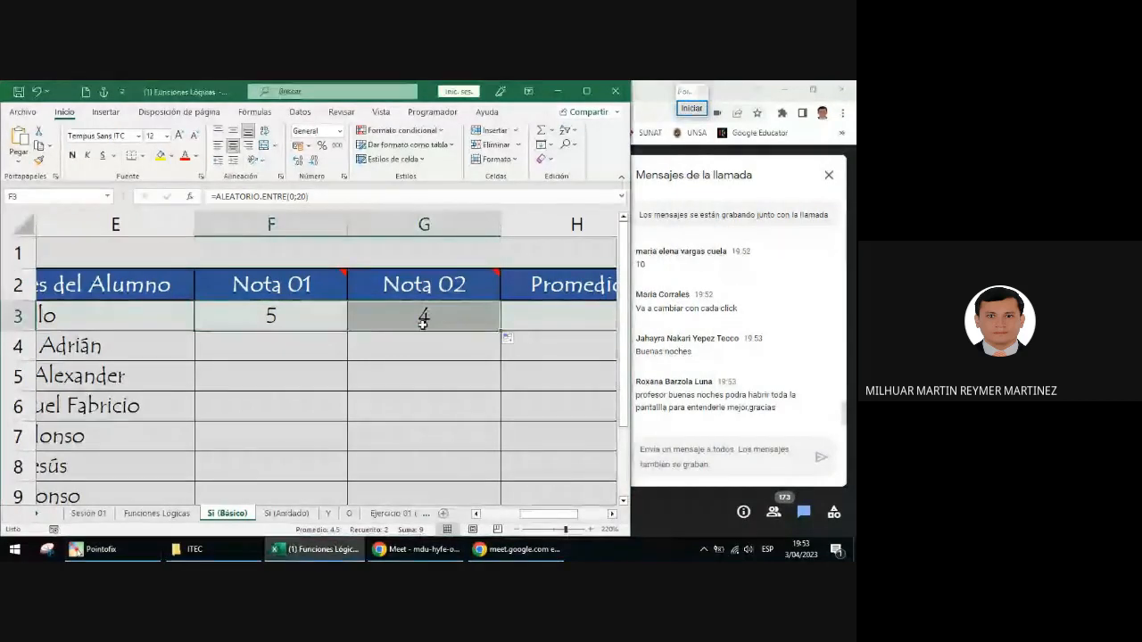
double_click(501, 332)
scroll(491, 401, down, 3)
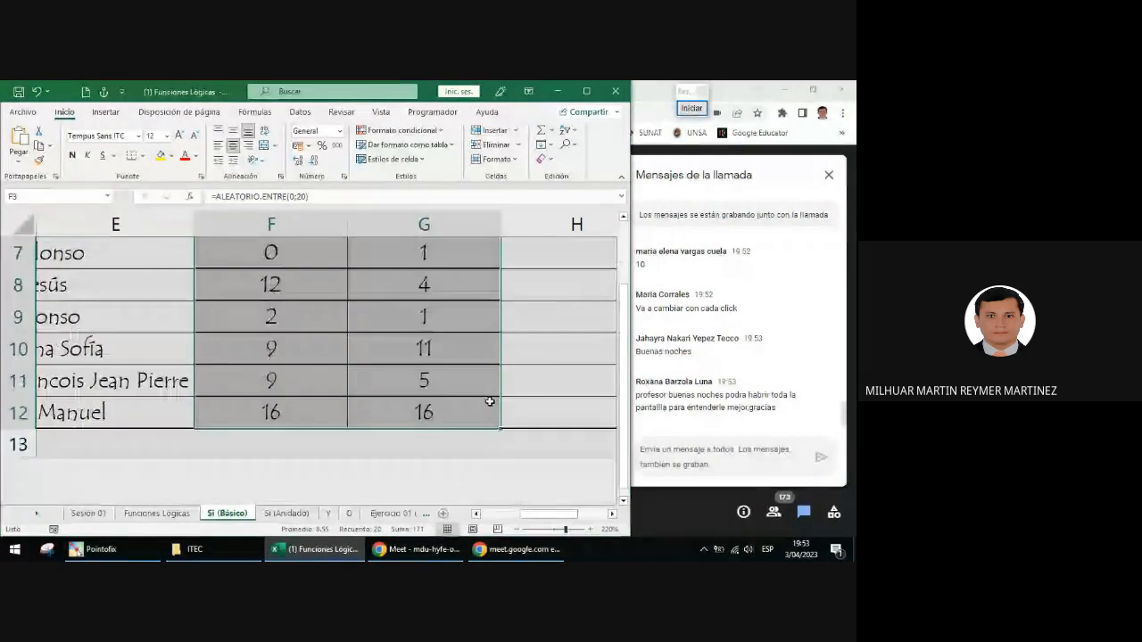
scroll(490, 403, up, 3)
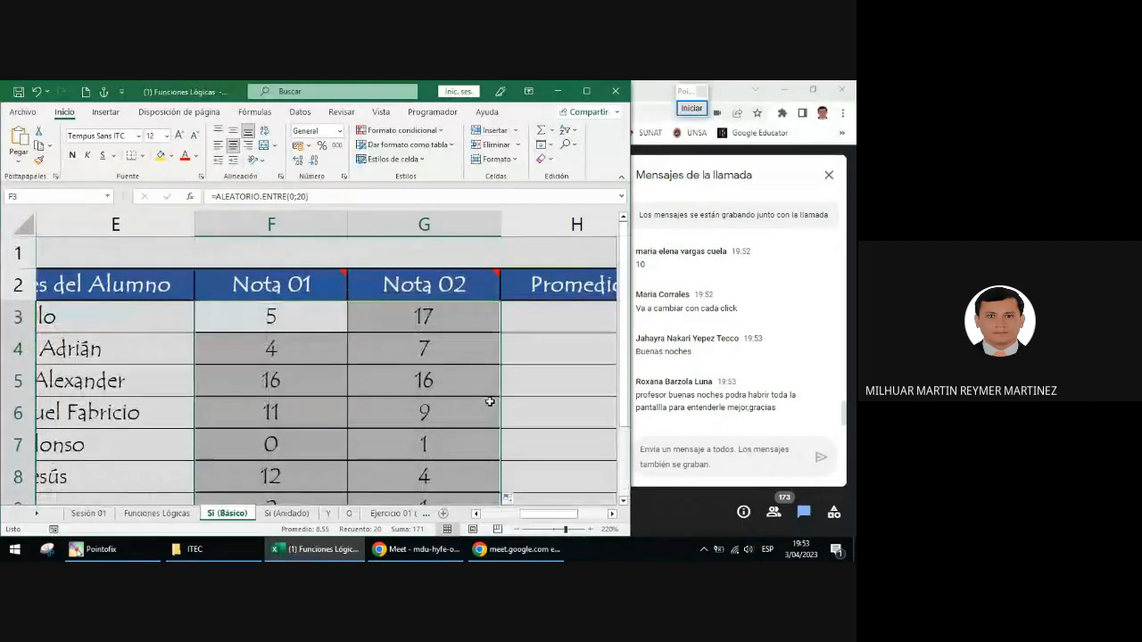
scroll(489, 401, down, 1)
key(ctrl+z)
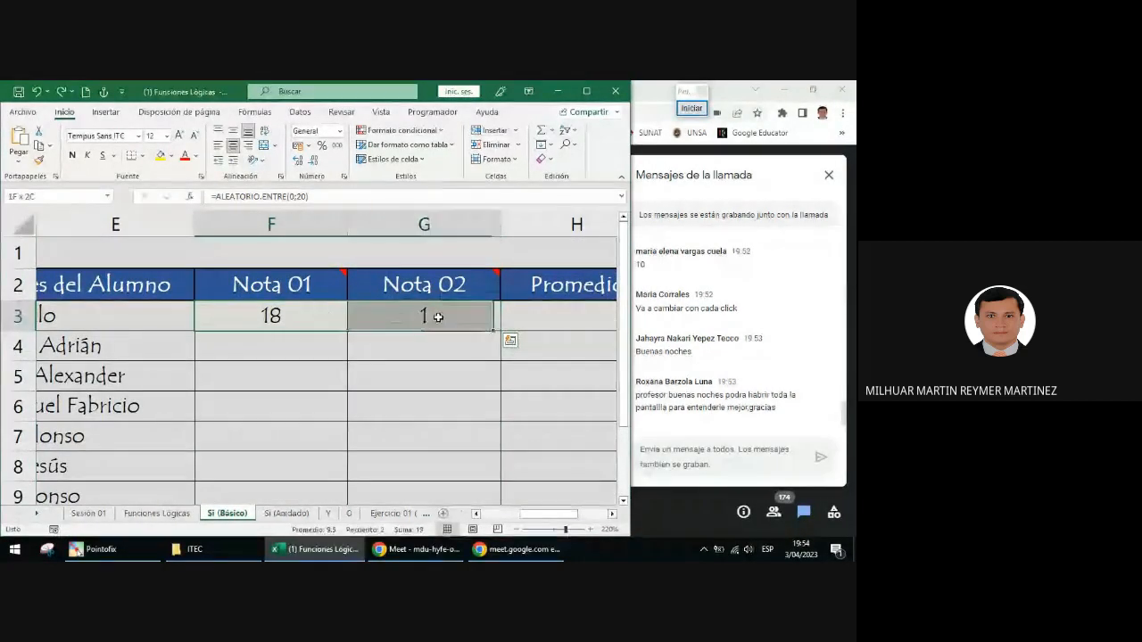
Fill the F3:G3 formulas down to row 12 with the Rellenar sin formato option
drag(359, 320, 411, 323)
drag(301, 318, 419, 322)
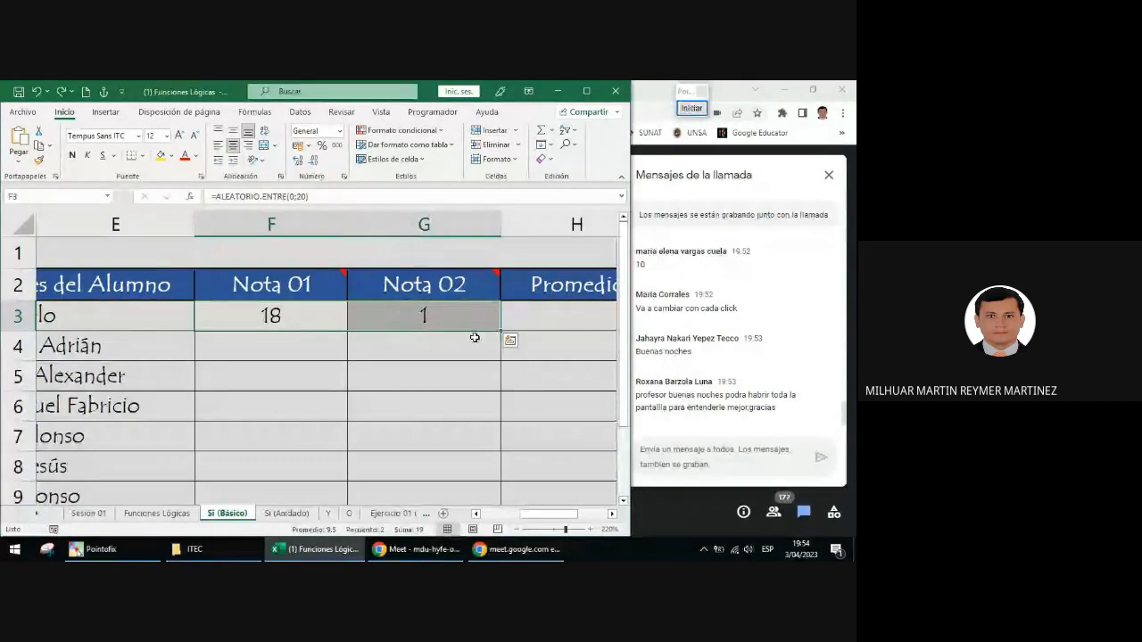
key(ctrl+y)
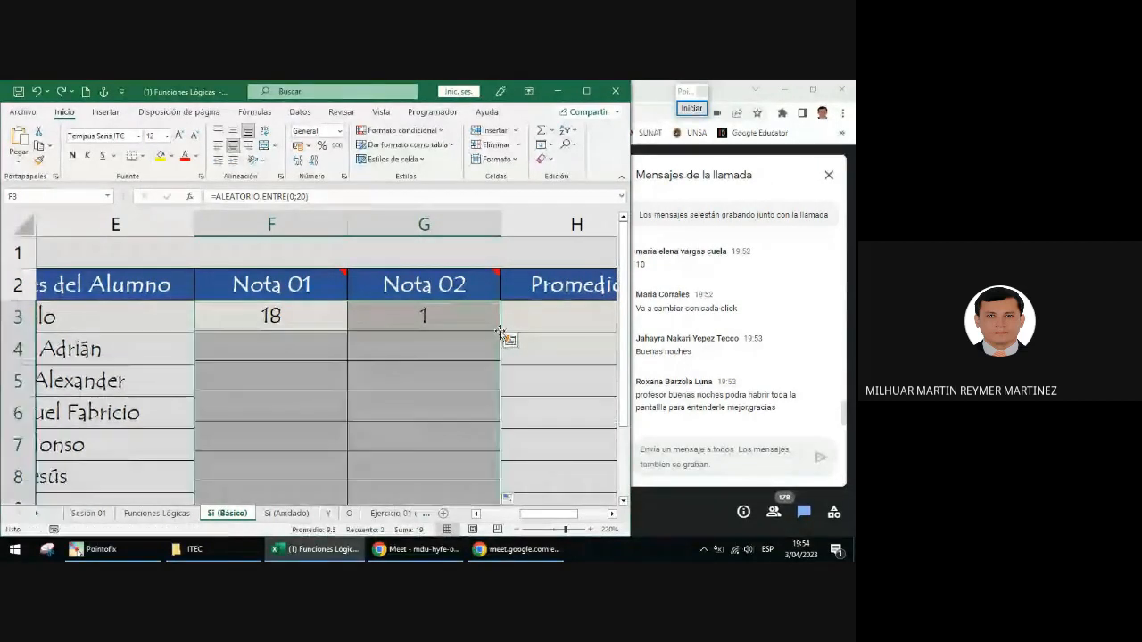
scroll(450, 401, down, 3)
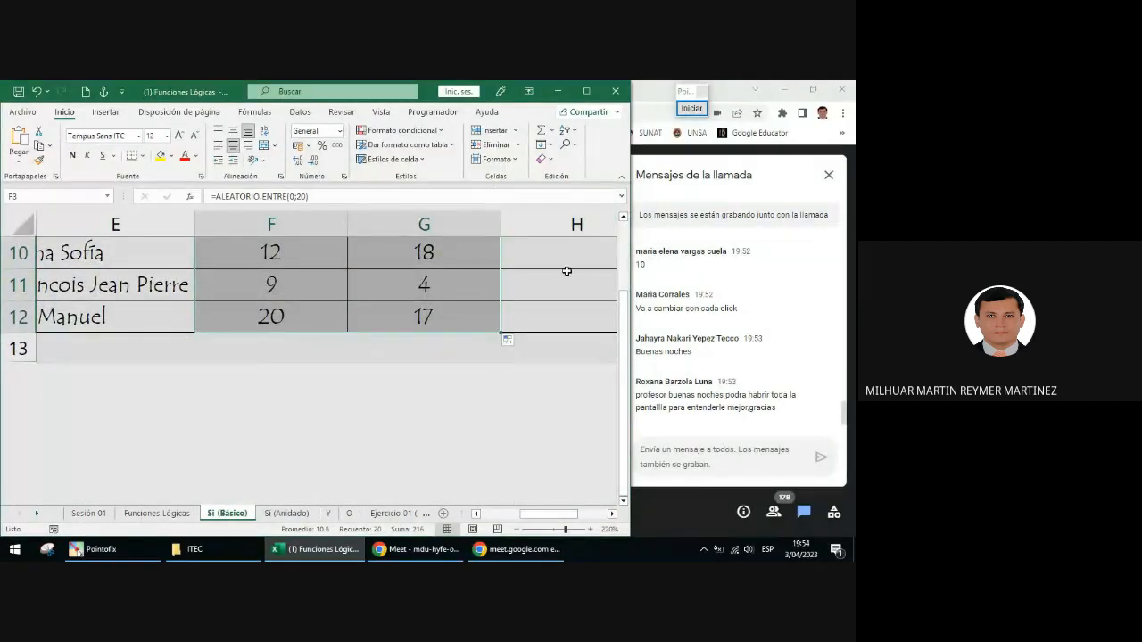
click(516, 345)
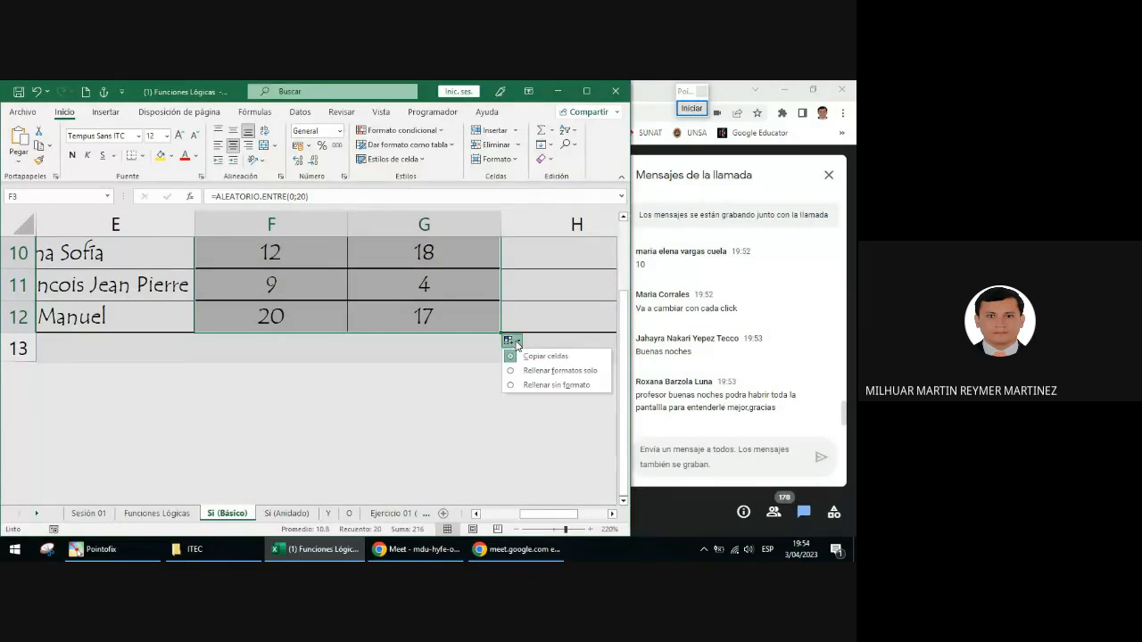
click(555, 384)
Review the random grades in the Nota 01 and Nota 02 columns from row 3 to row 12
scroll(488, 397, up, 3)
click(487, 396)
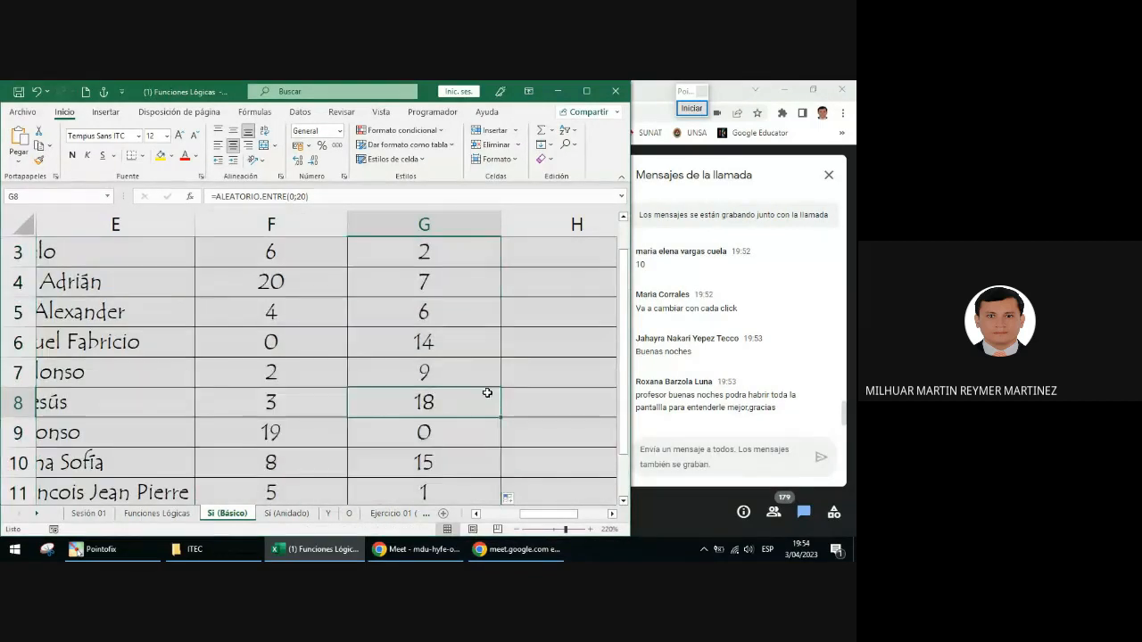
scroll(487, 392, down, 1)
scroll(487, 392, up, 2)
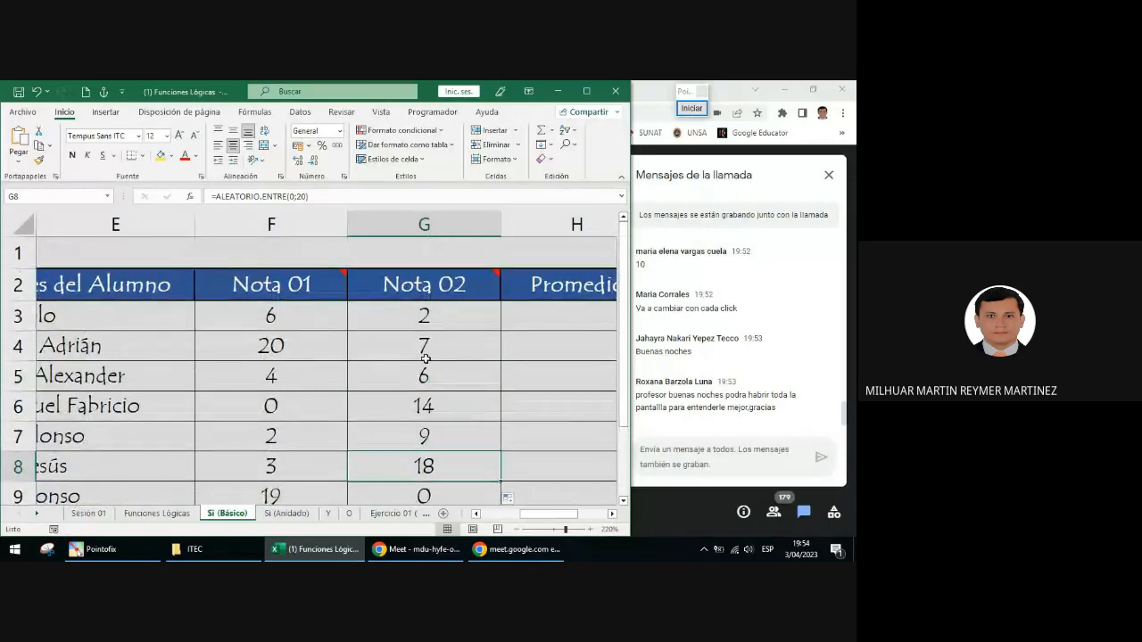
scroll(312, 327, down, 3)
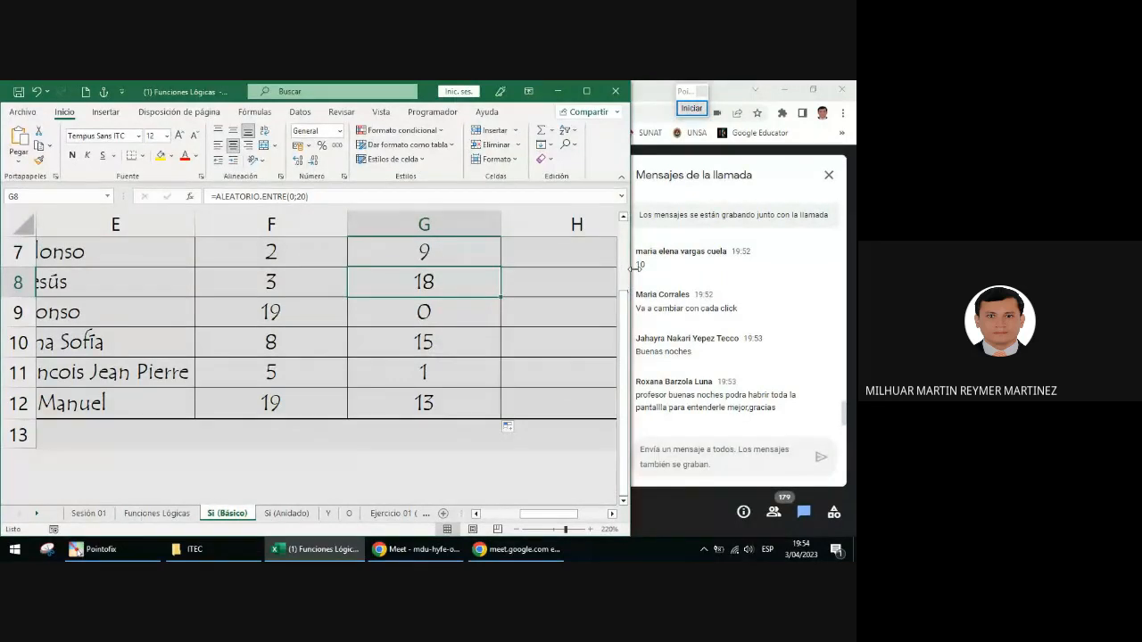
drag(625, 291, 625, 272)
scroll(310, 263, up, 1)
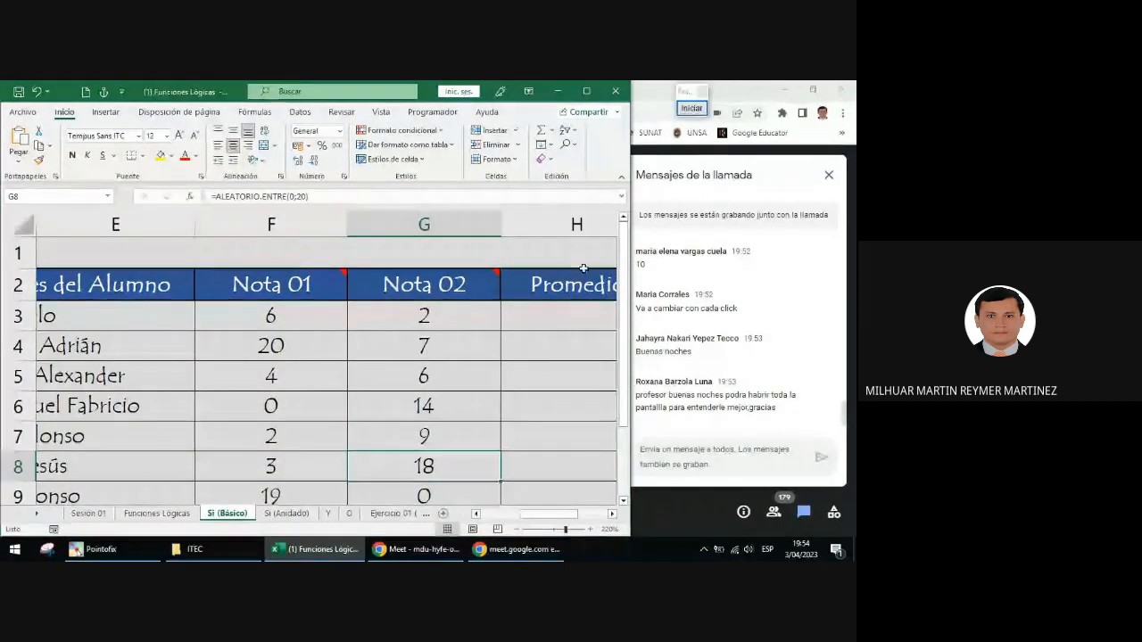
Point a purple annotation arrow at the displayed =ALEATORIO.ENTRE(0;20) formula of G8 and end the annotation
click(692, 108)
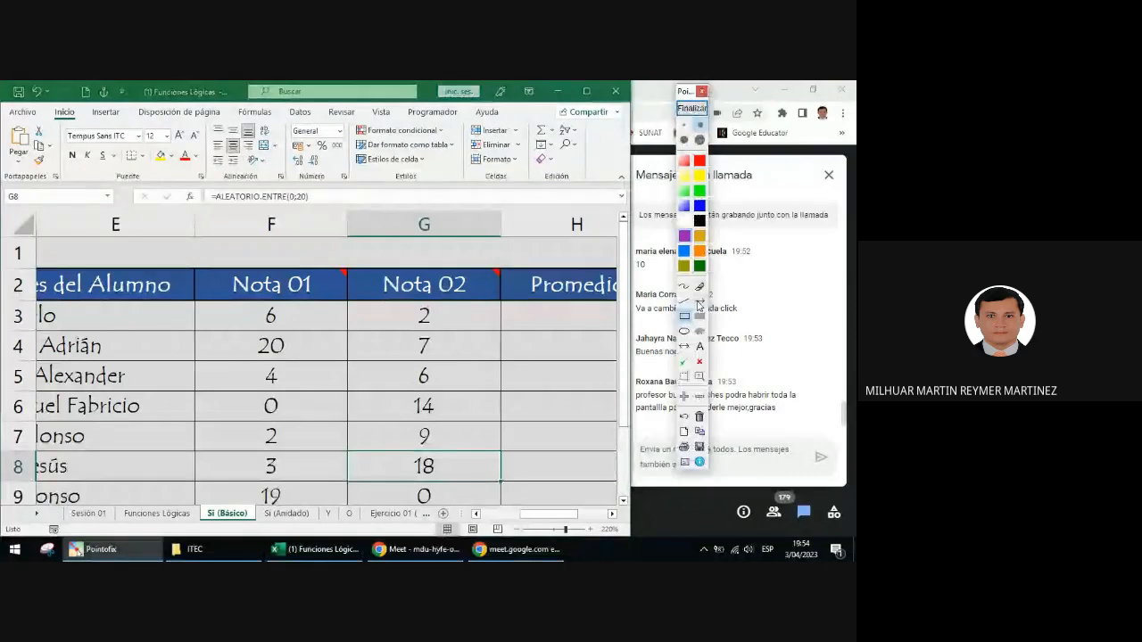
click(700, 301)
drag(385, 312, 308, 214)
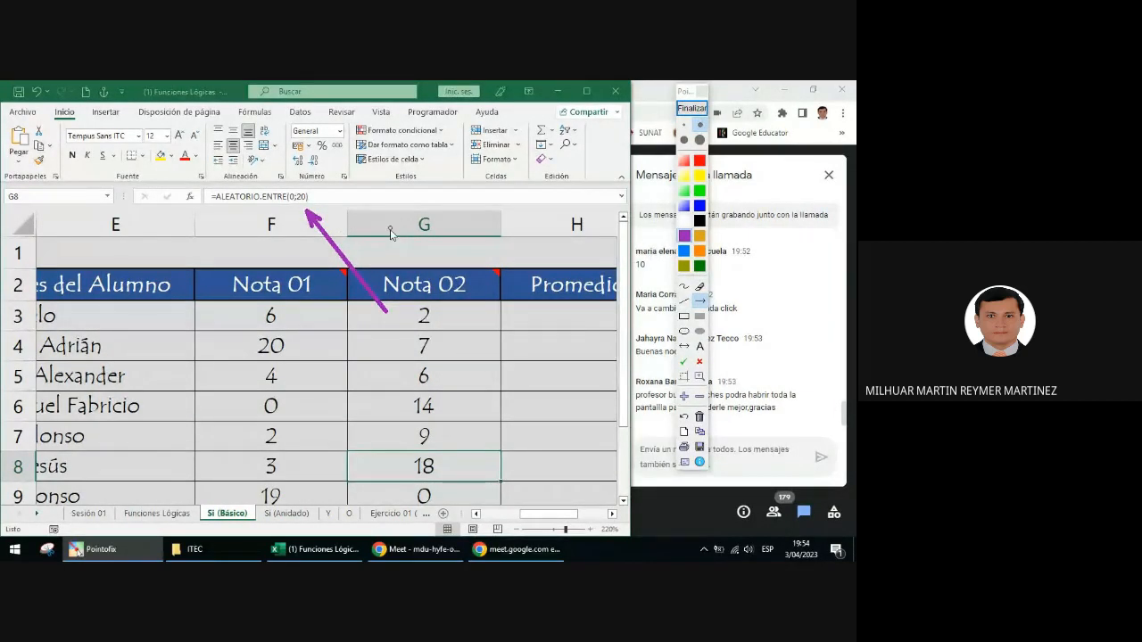
click(691, 108)
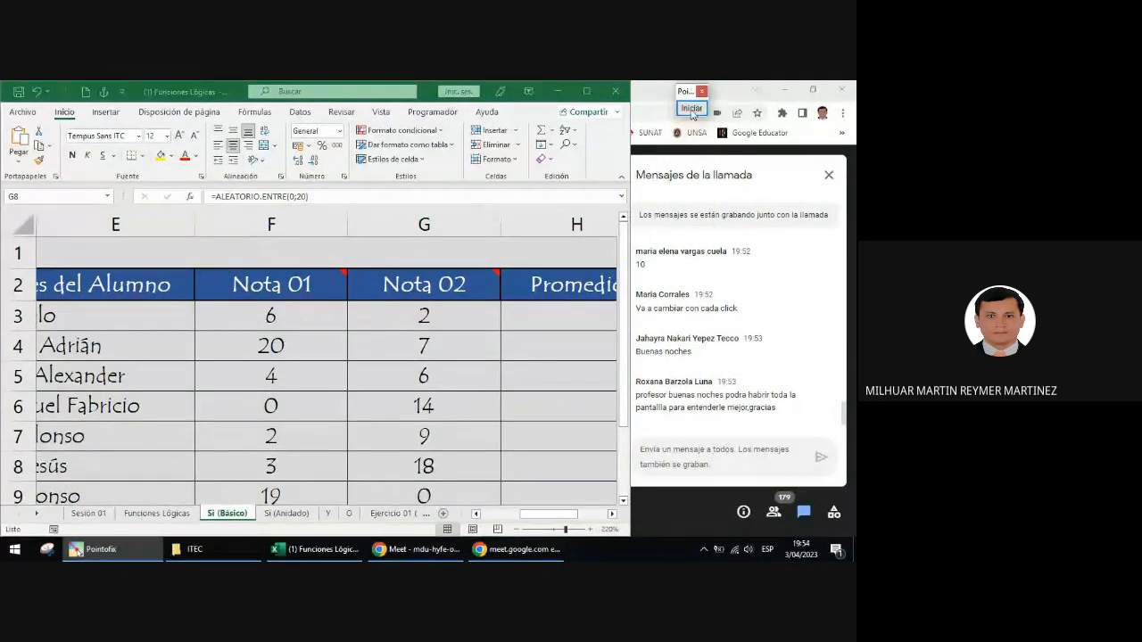
Start a screen annotation, magnify parts of the worksheet window at 200%, and end the annotation
click(691, 108)
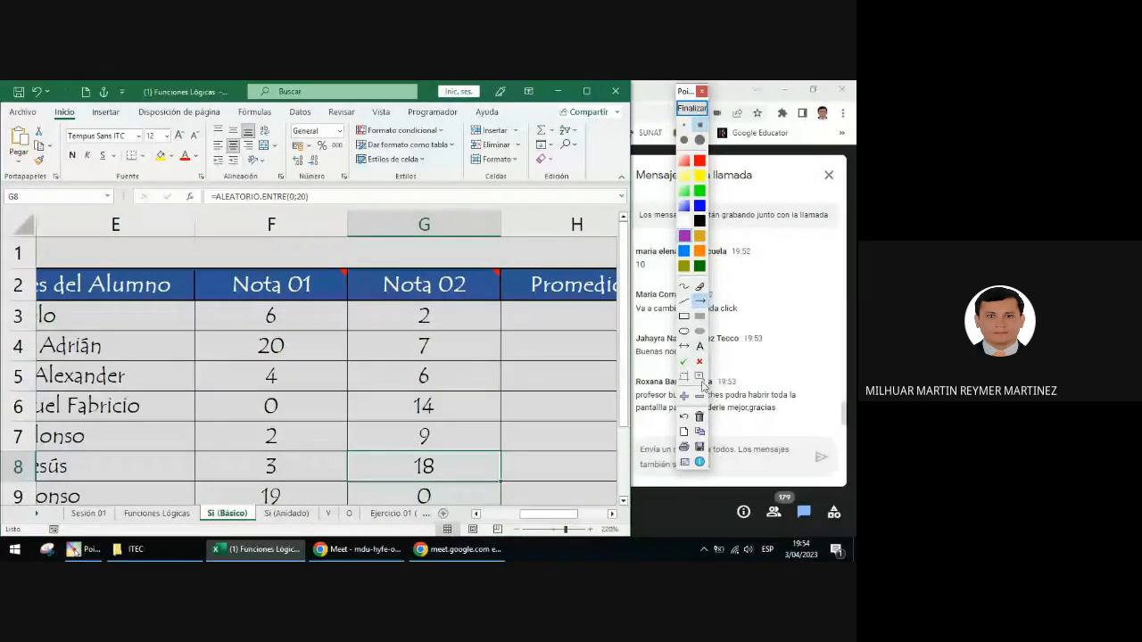
click(701, 377)
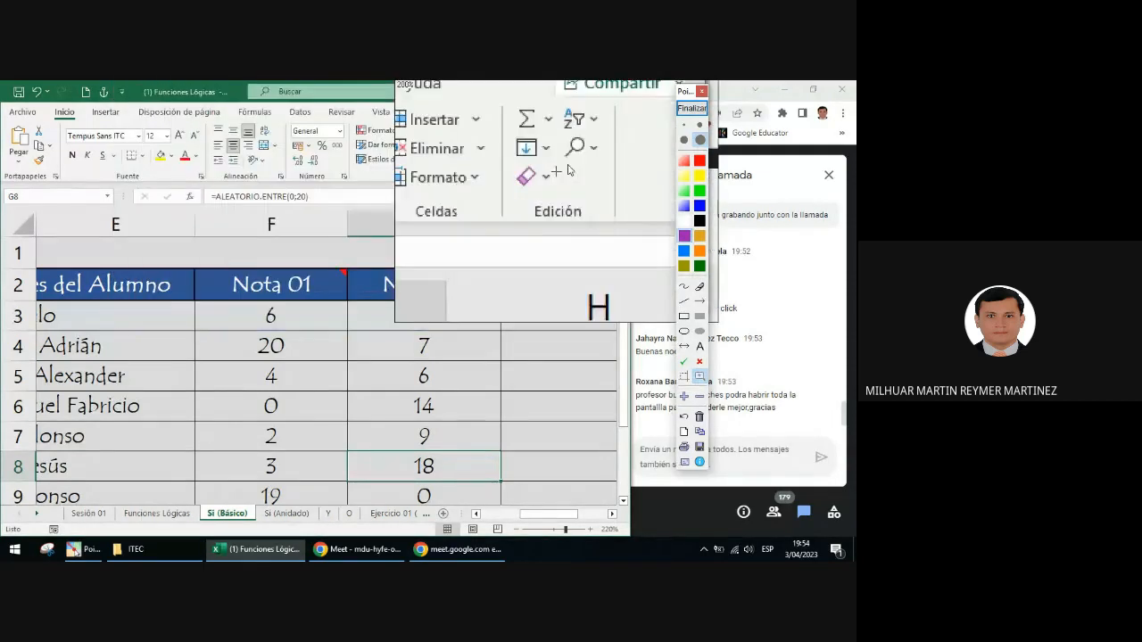
click(692, 108)
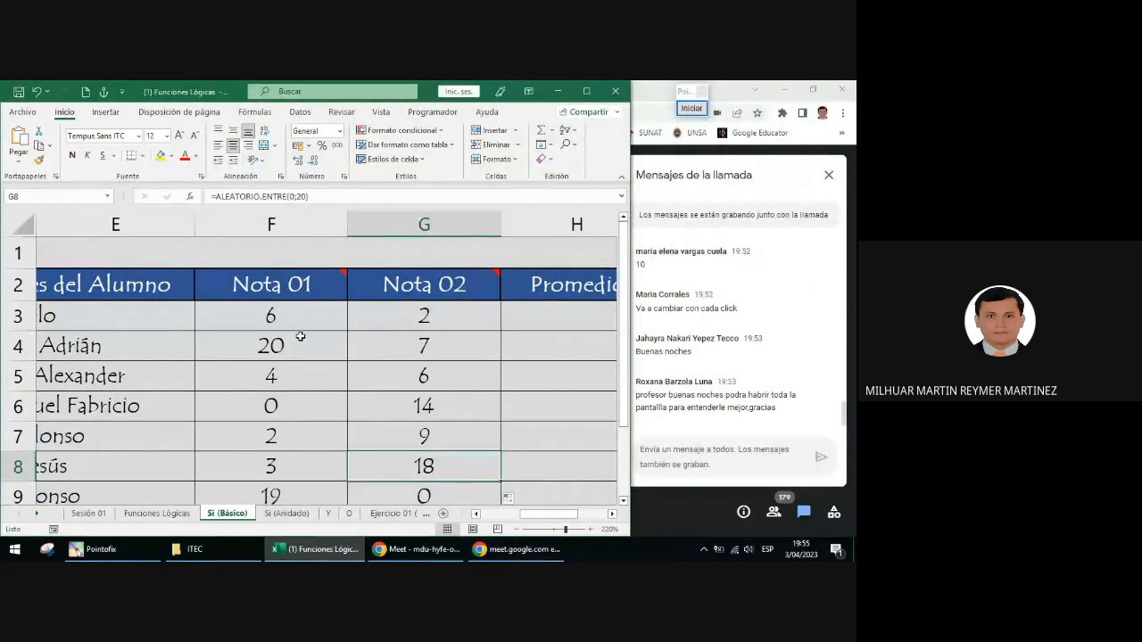
Review the F3:G3 formulas, the filled grades down to row 12 and the autofill option applied to them
drag(302, 324, 372, 319)
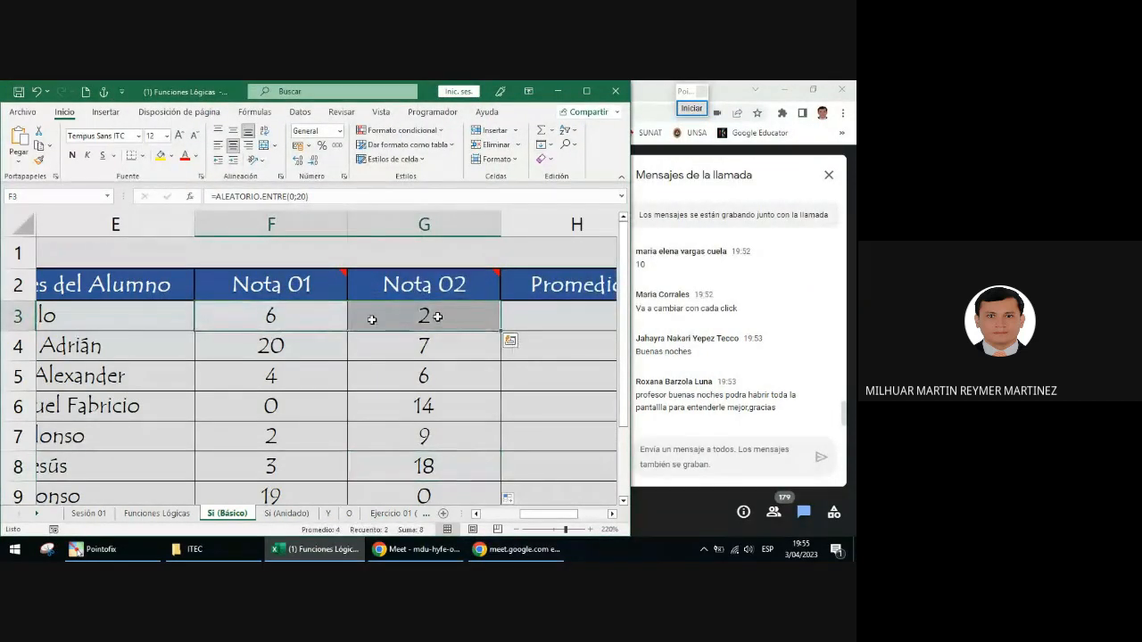
scroll(372, 319, down, 2)
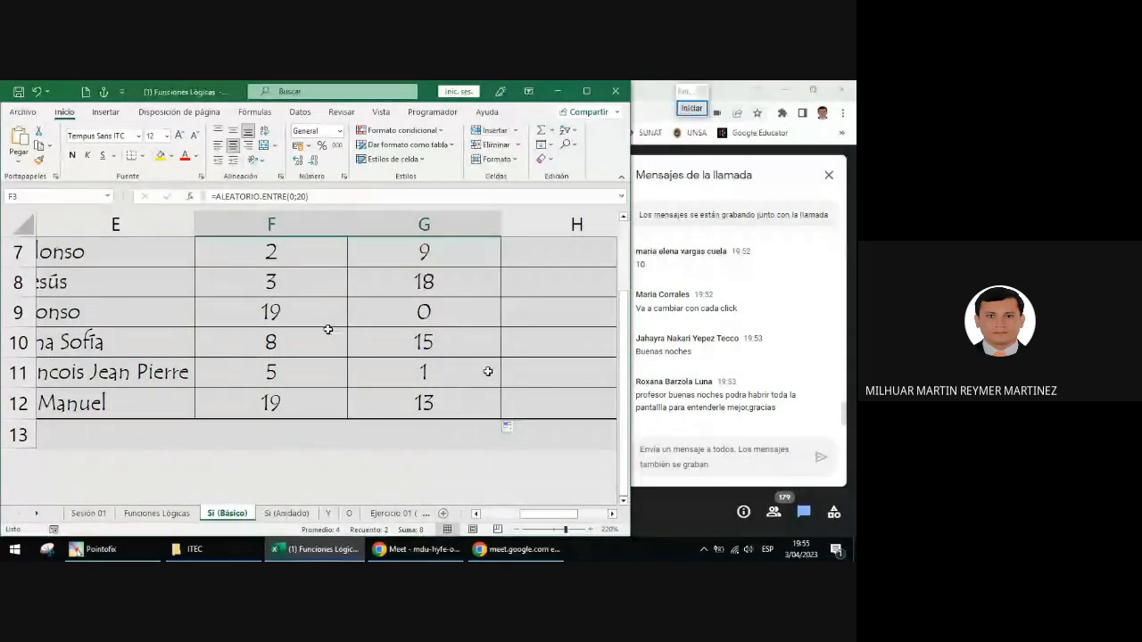
click(513, 428)
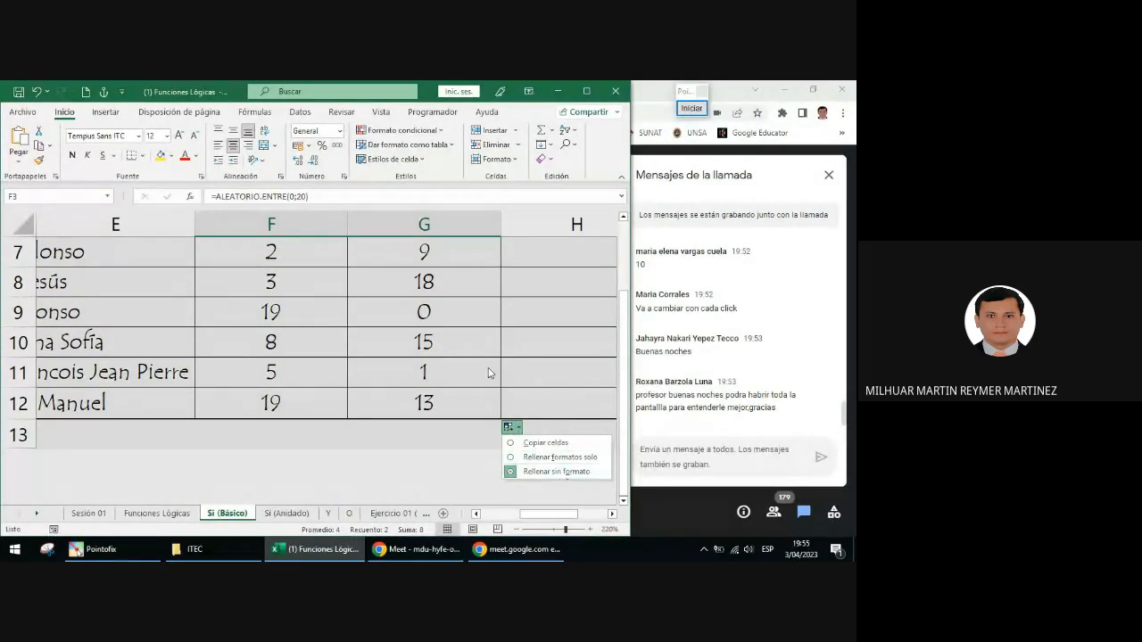
click(466, 347)
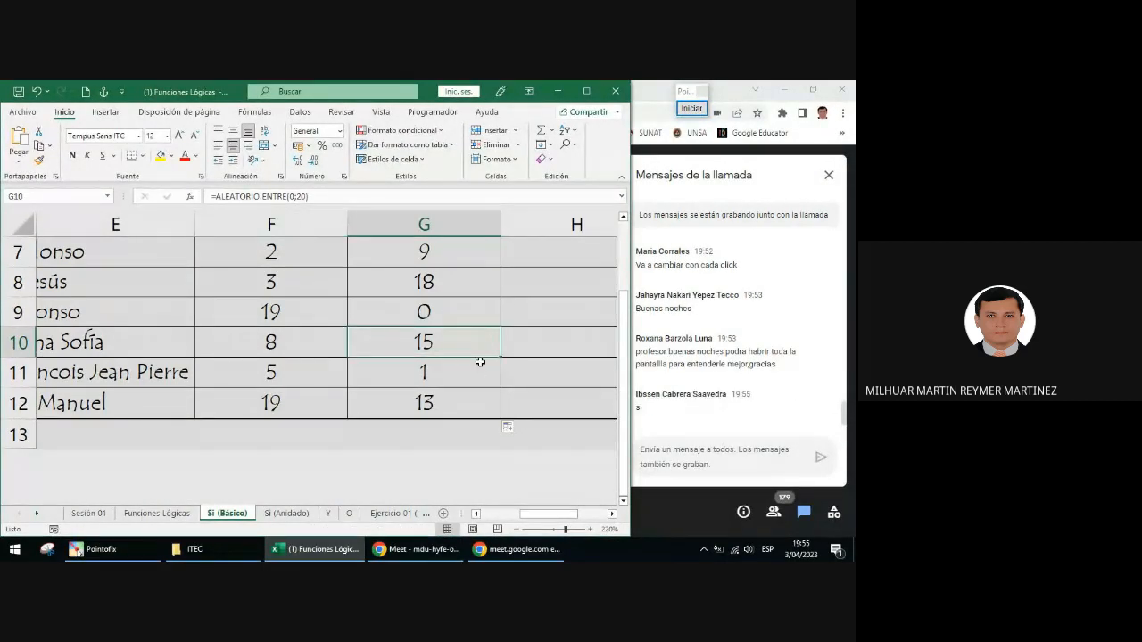
scroll(480, 362, up, 1)
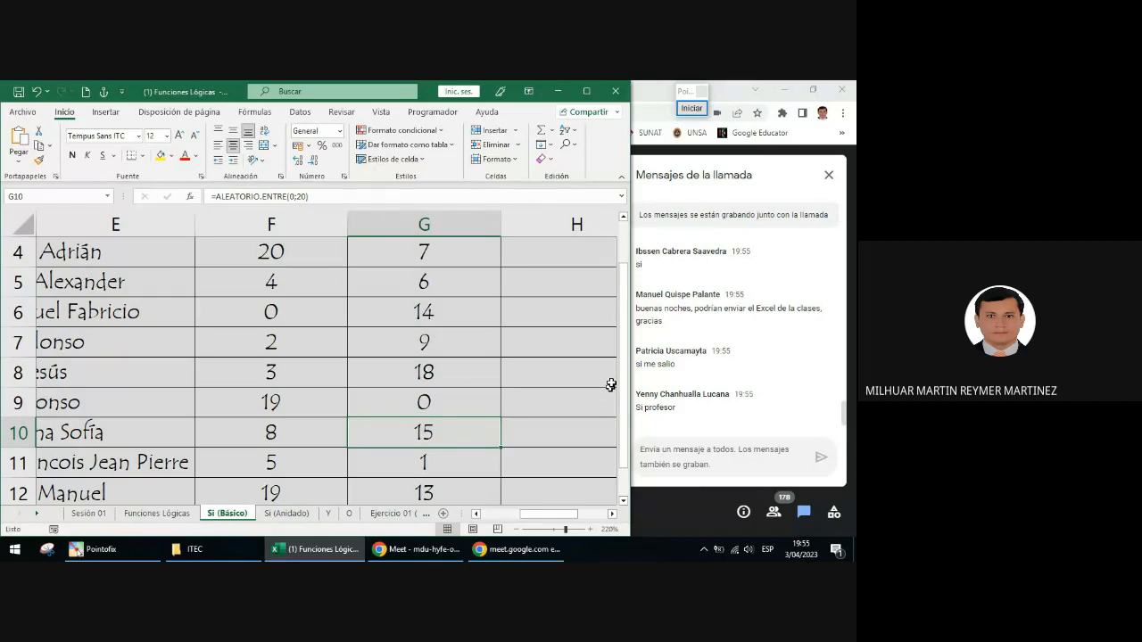
scroll(611, 384, up, 1)
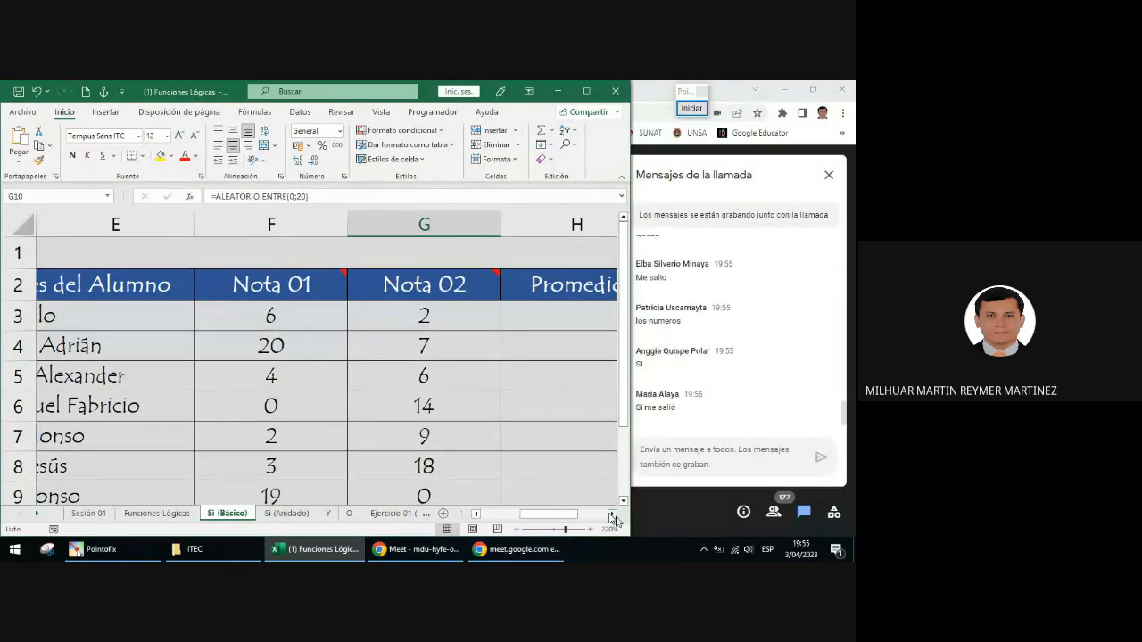
Fill the F3 formula across to G3 and down to row 12 again with the Rellenar sin formato option
click(311, 325)
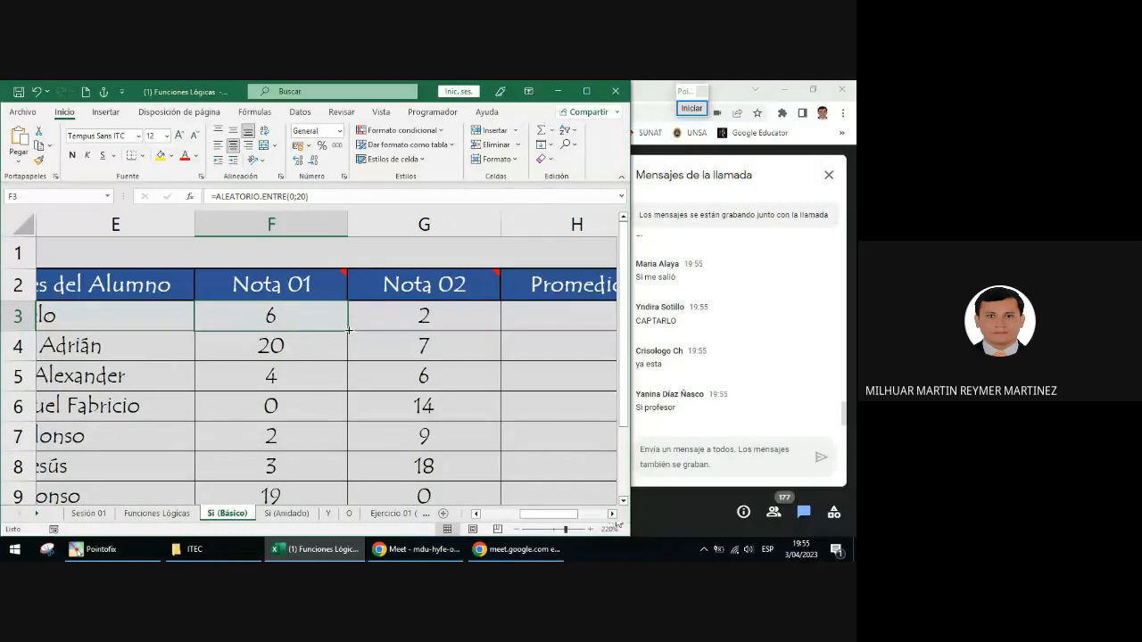
drag(349, 329, 515, 362)
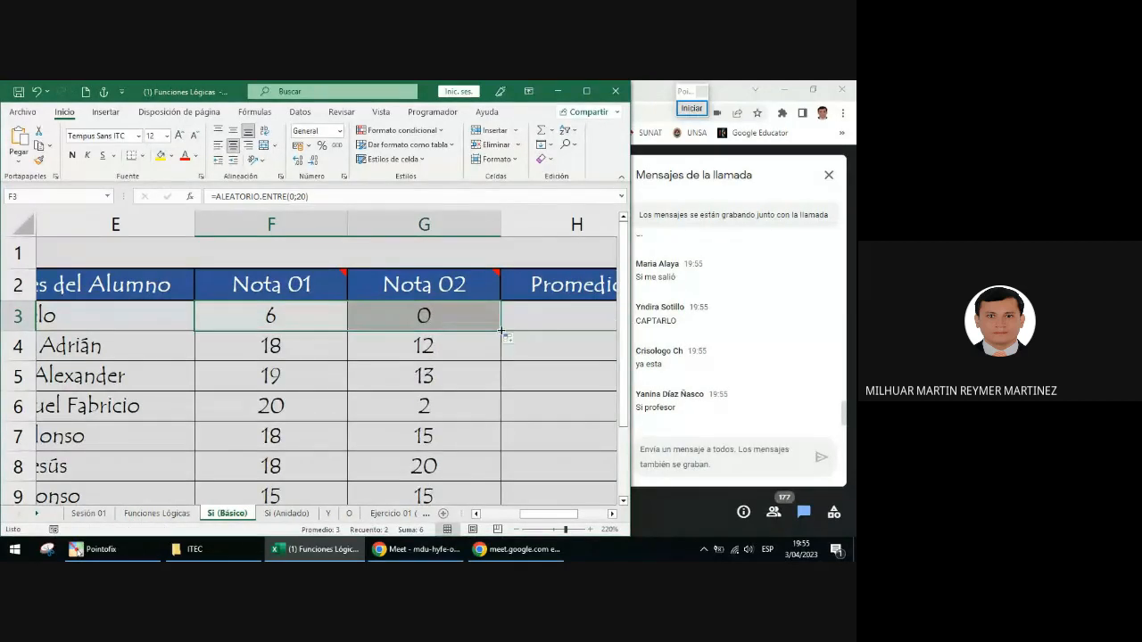
double_click(501, 331)
scroll(500, 331, down, 2)
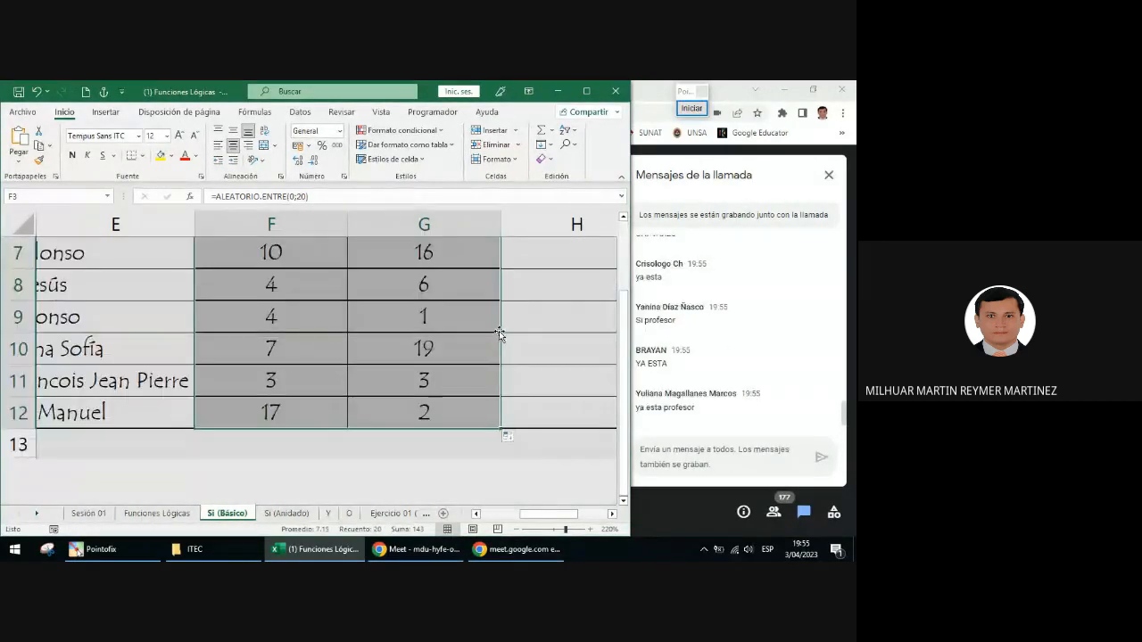
click(508, 440)
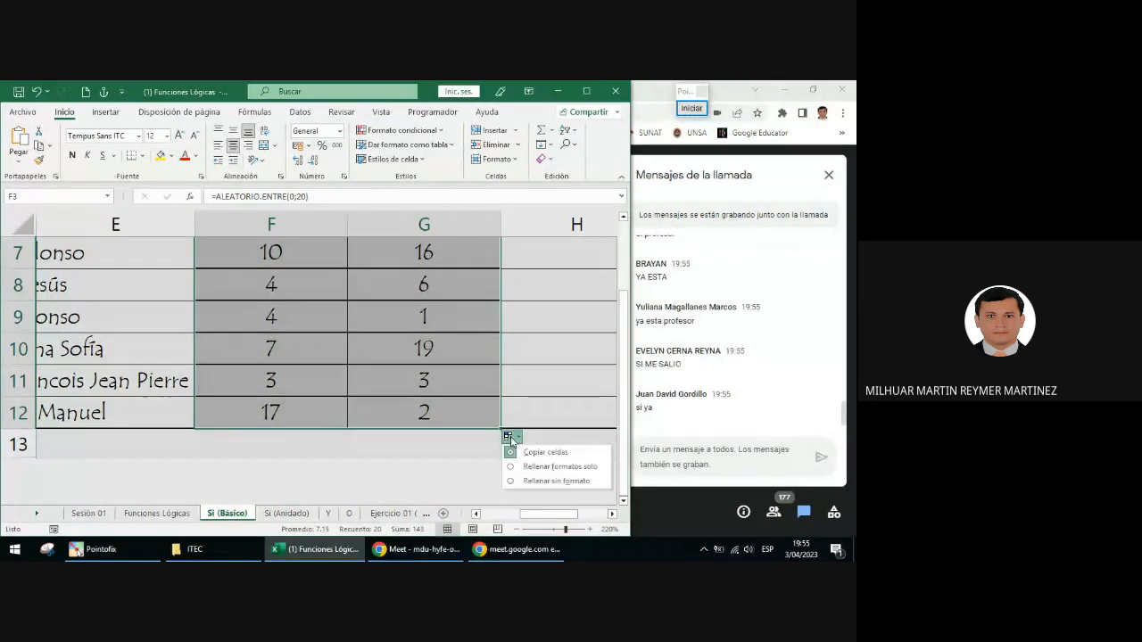
click(533, 478)
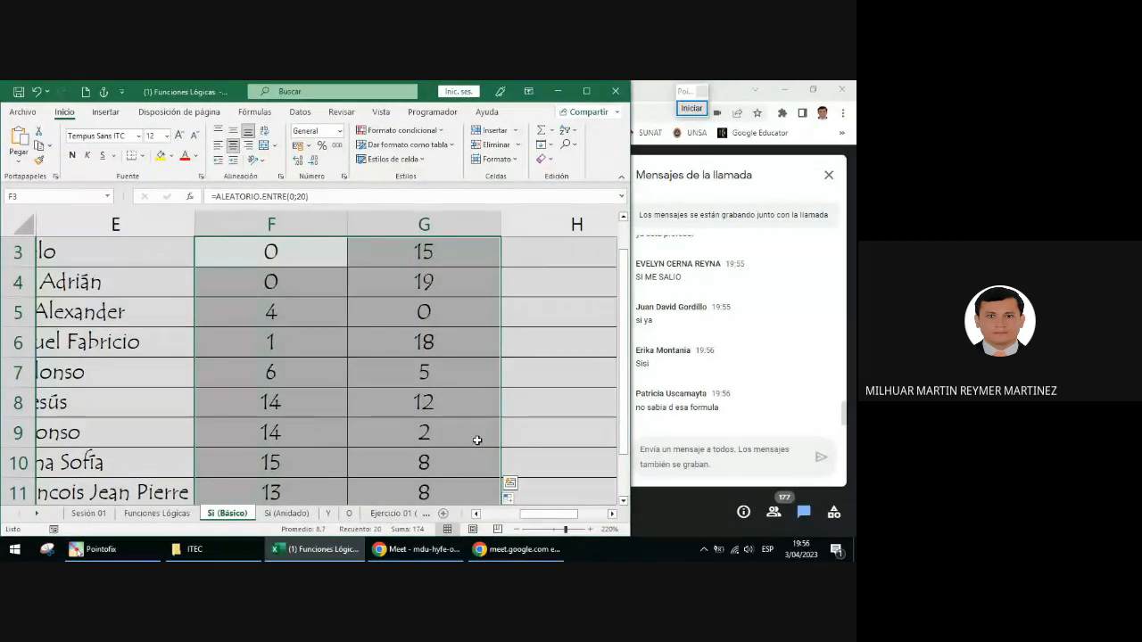
scroll(477, 439, up, 1)
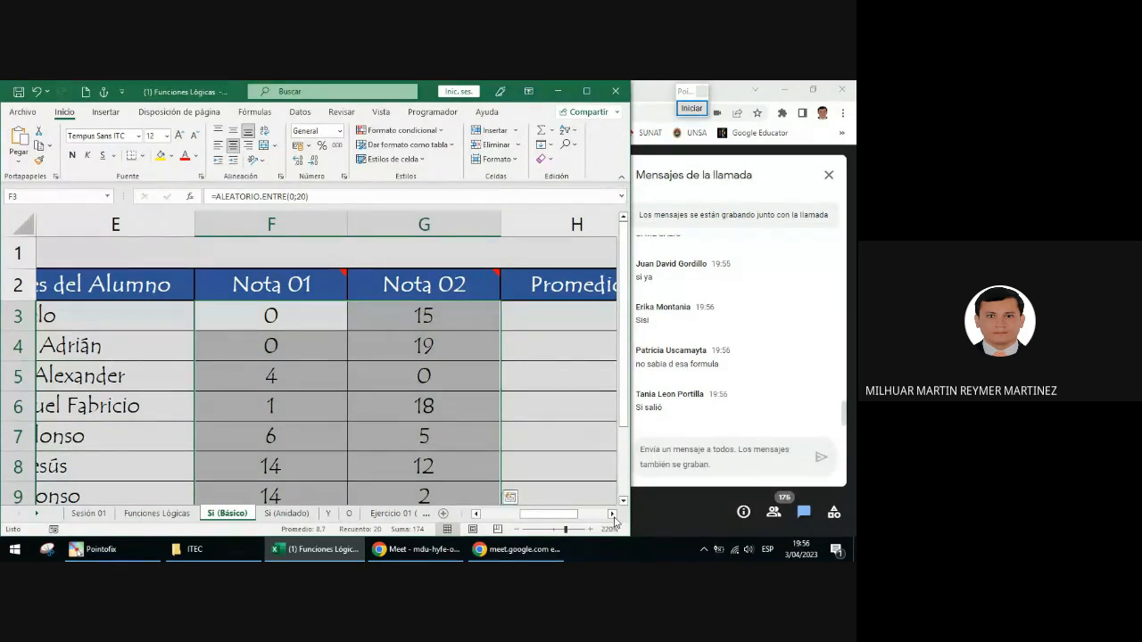
Read the comments attached to the Condición and Promedio column headers
click(612, 515)
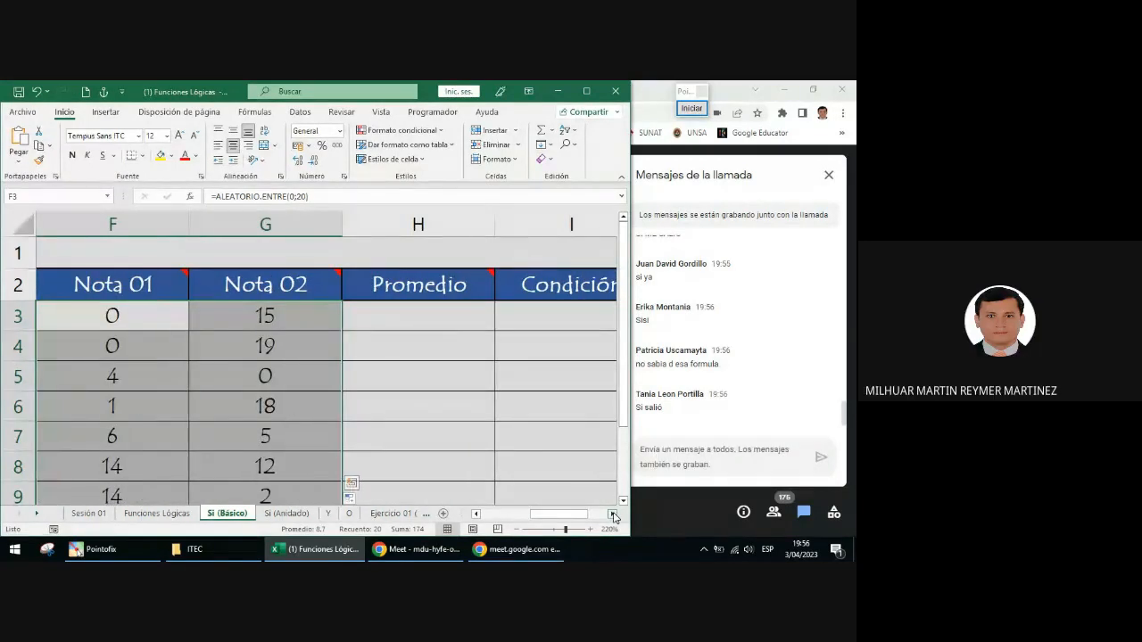
click(612, 514)
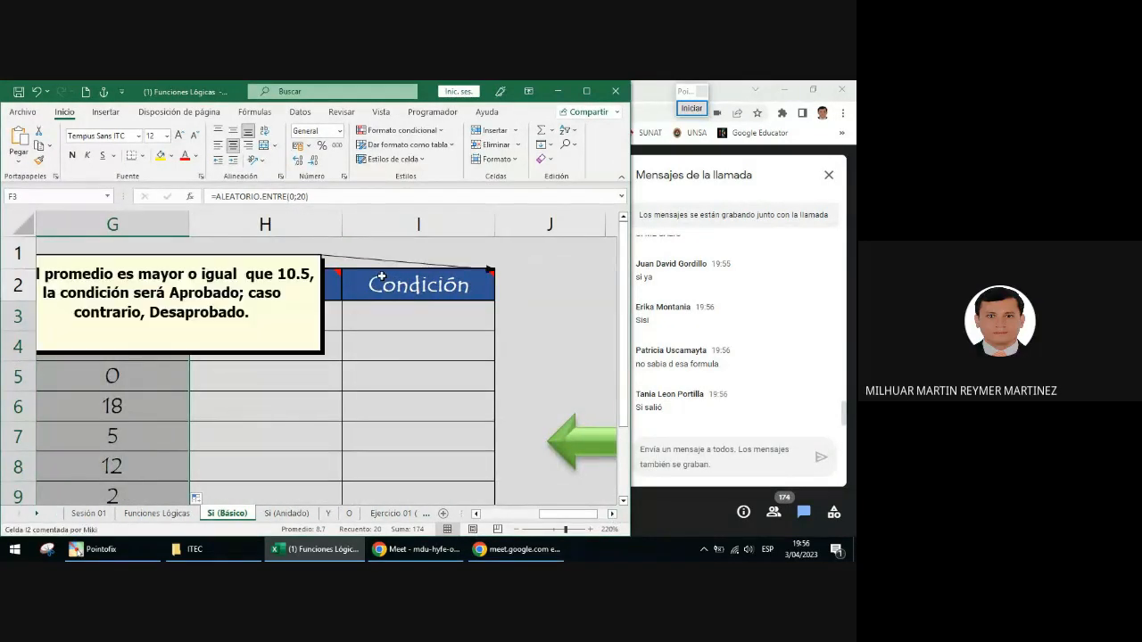
mouse_move(273, 287)
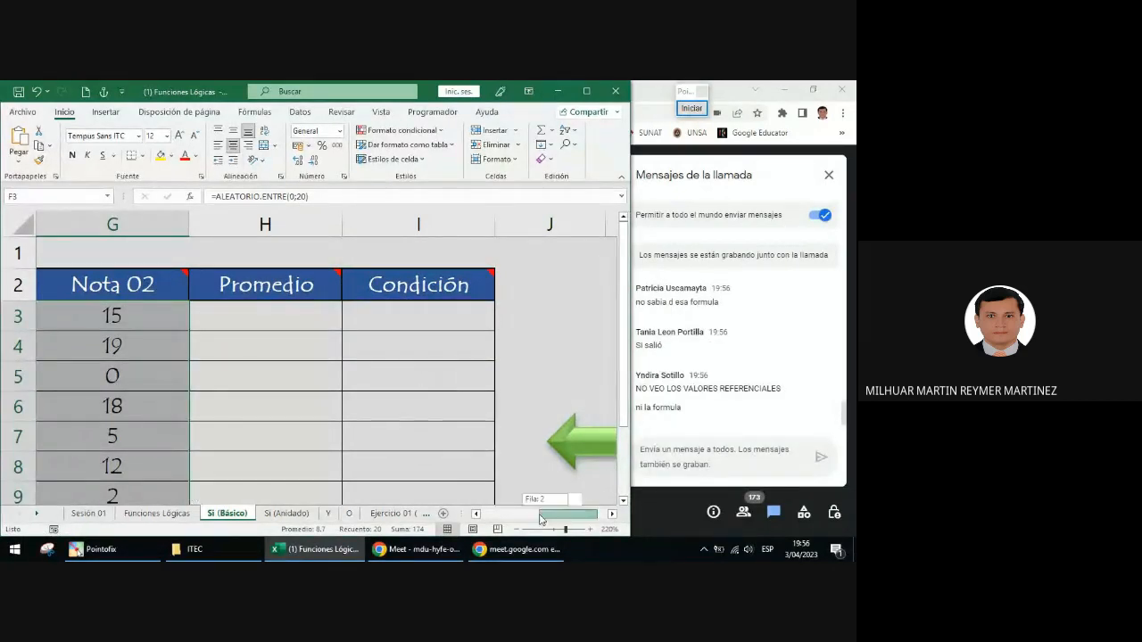
Clear the random grades from F3:G12 in the Nota 01 and Nota 02 columns
scroll(511, 495, left, 4)
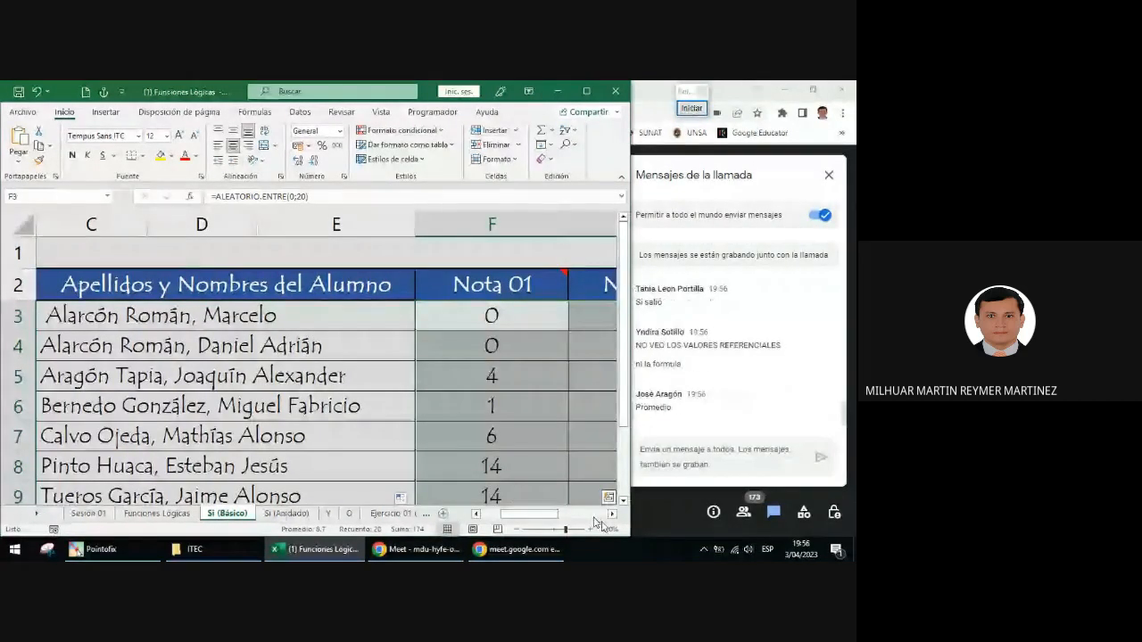
scroll(578, 466, right, 2)
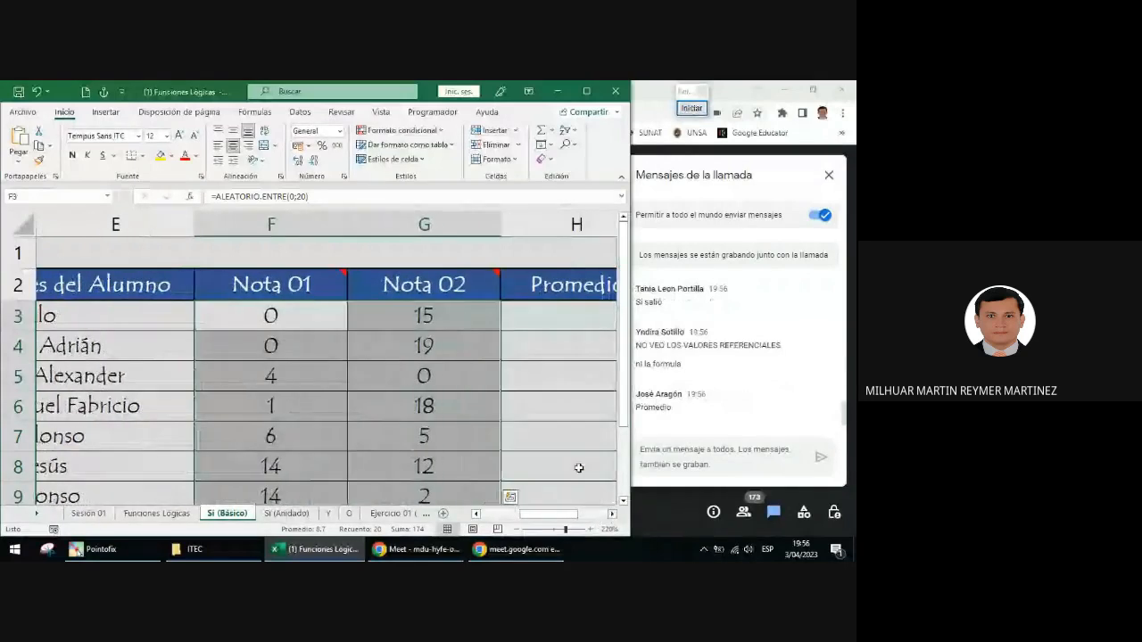
key(Delete)
Enter the formula =ALEATORIO.ENTRE(0;20) in cell F3 under Nota 01, keeping the cell selected
click(326, 316)
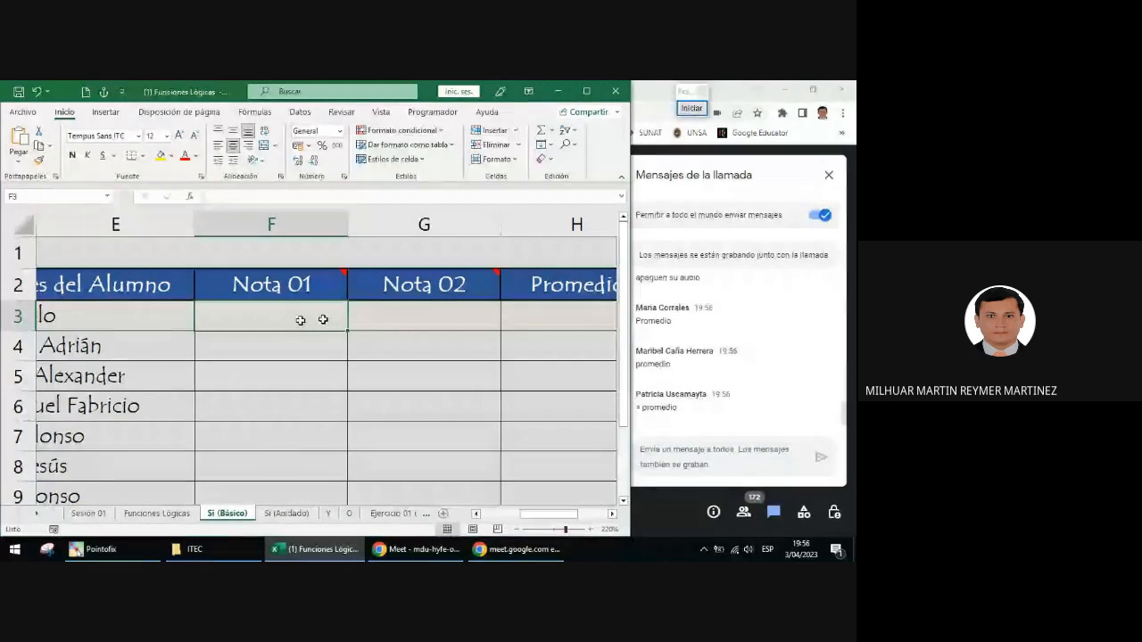
double_click(302, 320)
text(=ALE)
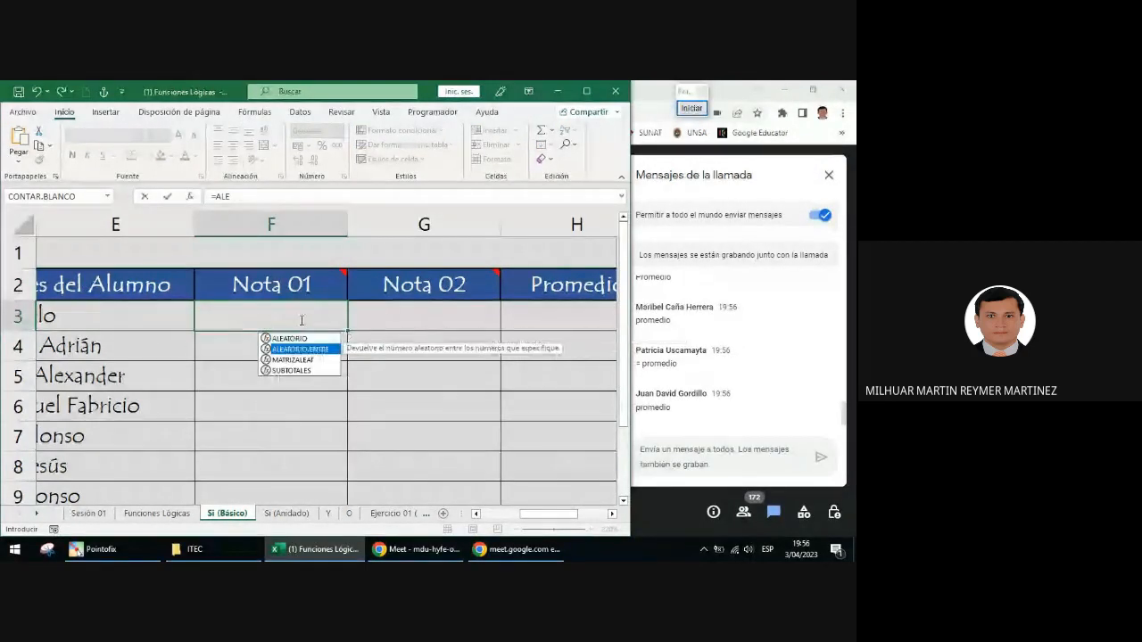
key(Tab)
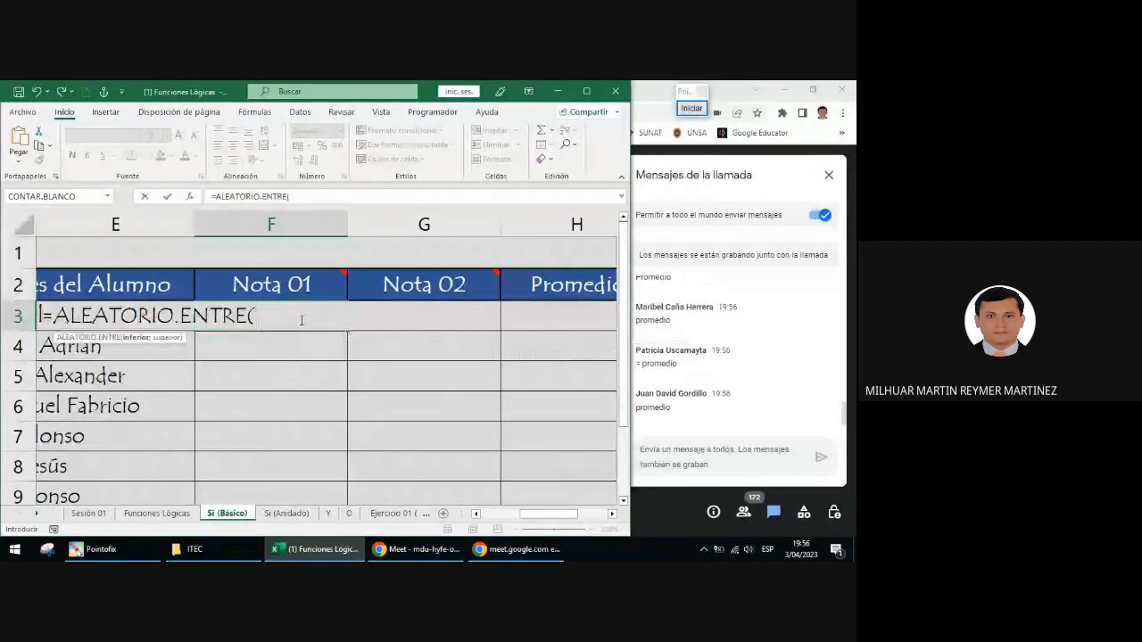
text(0;20))
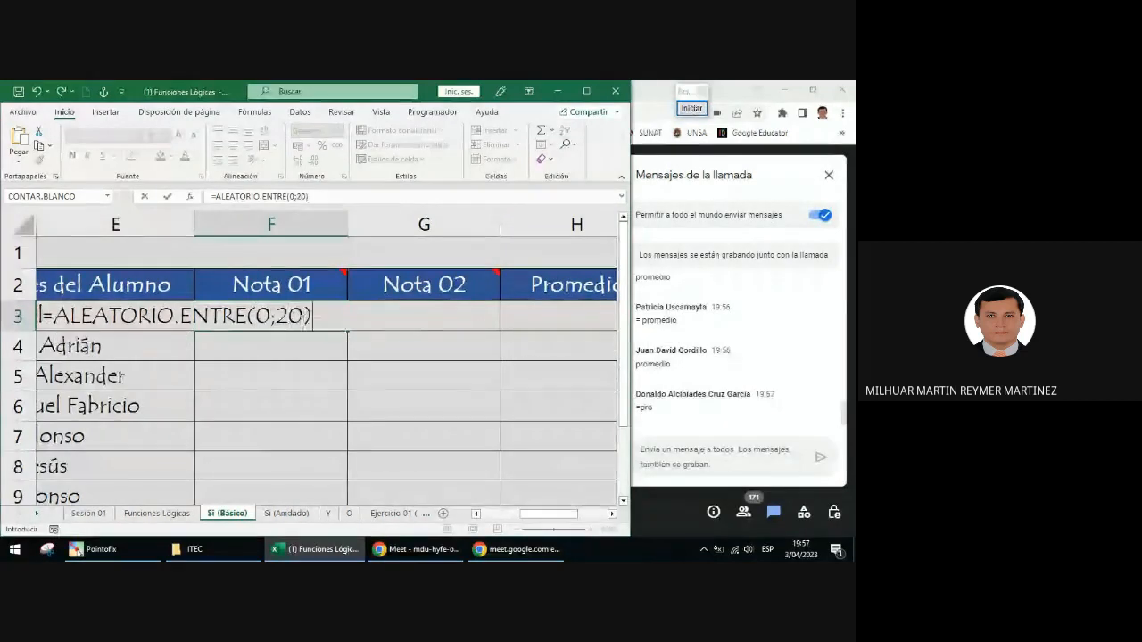
key(ctrl+Return)
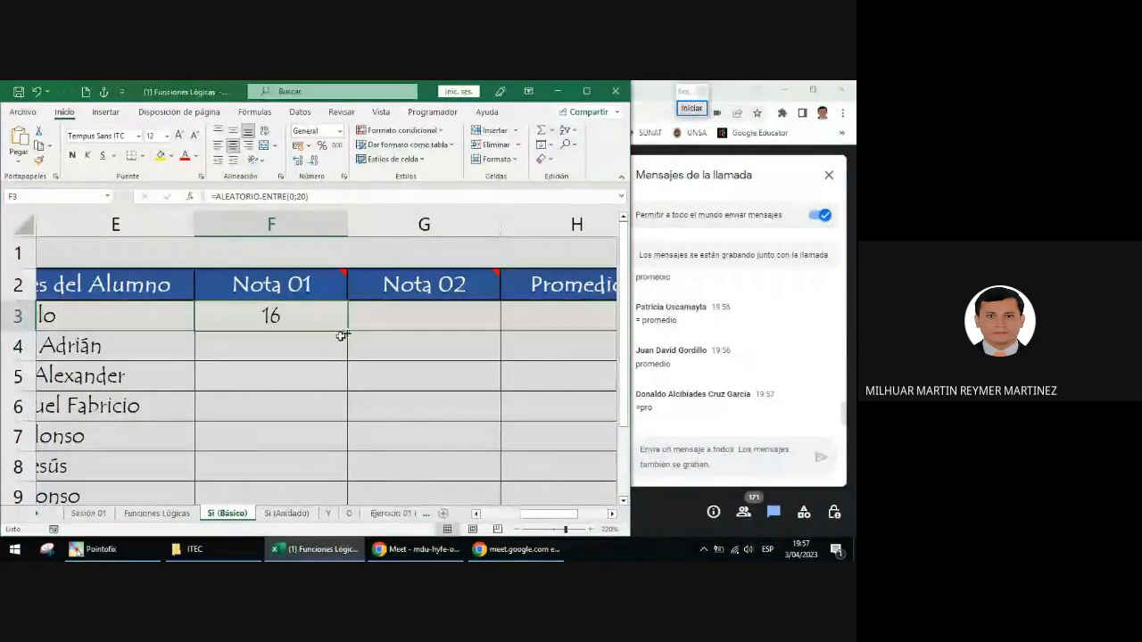
Copy the F3 formula into G3 and fill both columns down to row 12 using Rellenar sin formato
drag(340, 336, 473, 329)
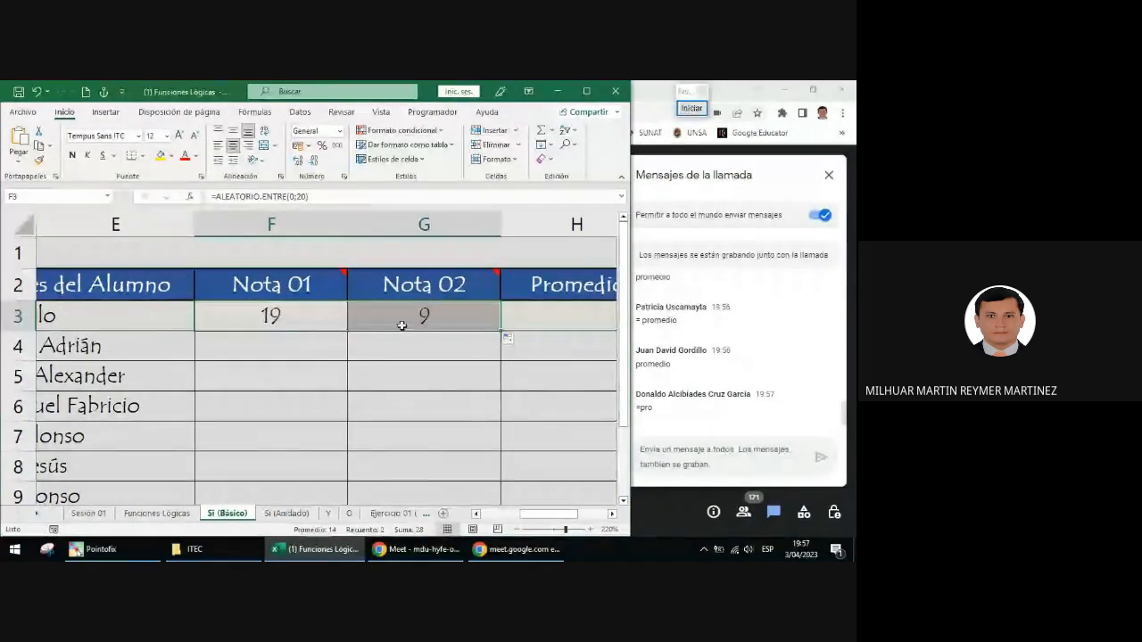
double_click(500, 330)
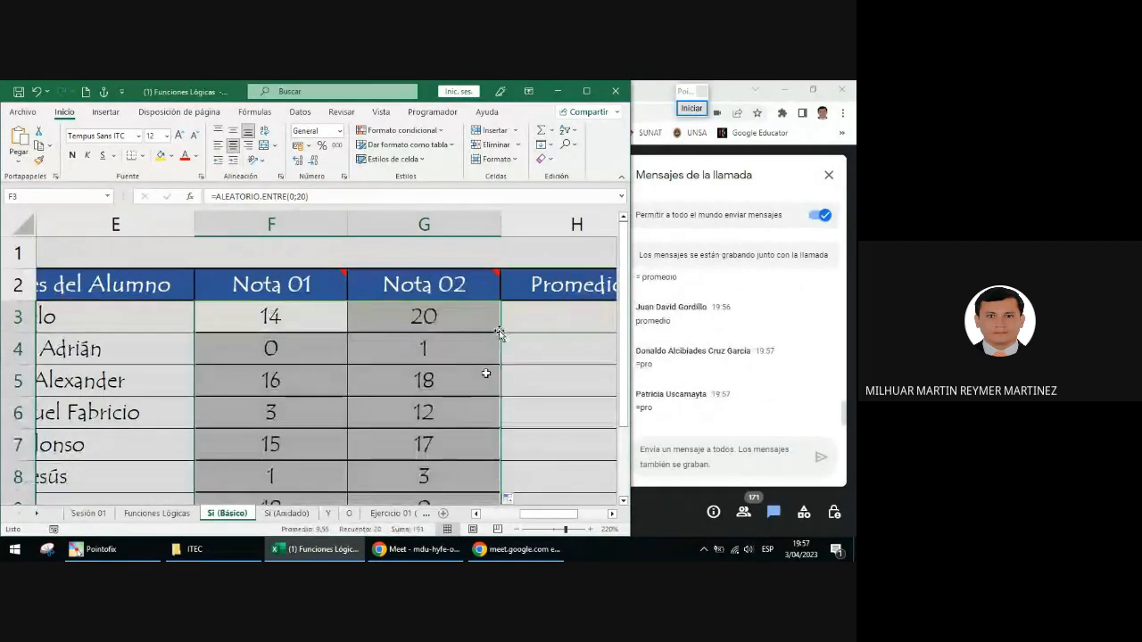
scroll(484, 374, down, 2)
click(507, 438)
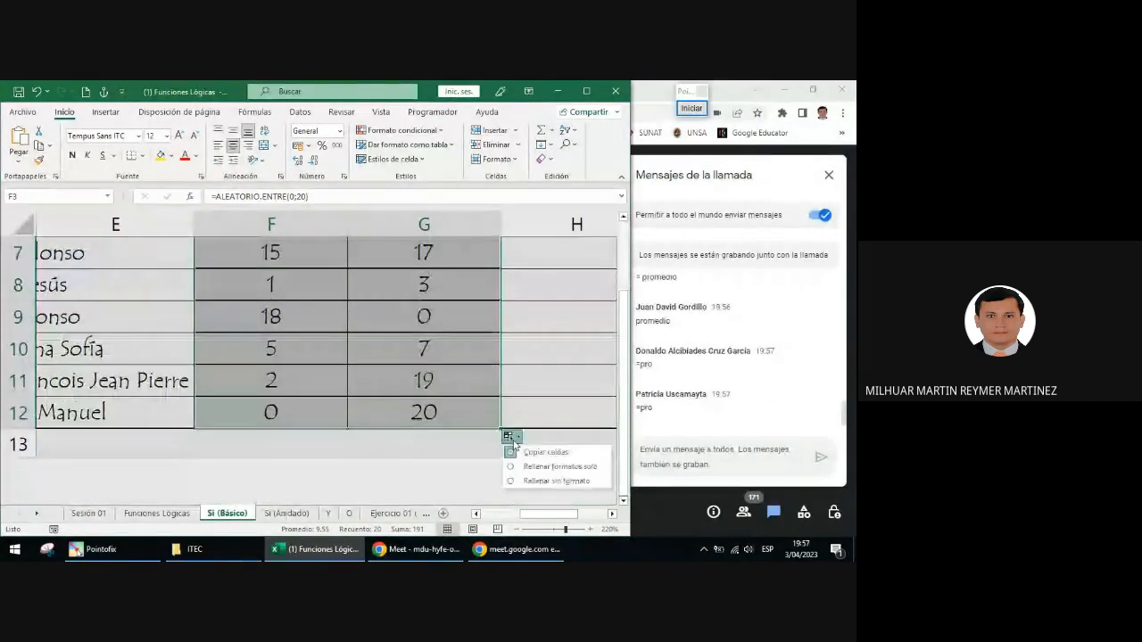
click(535, 482)
scroll(492, 389, up, 2)
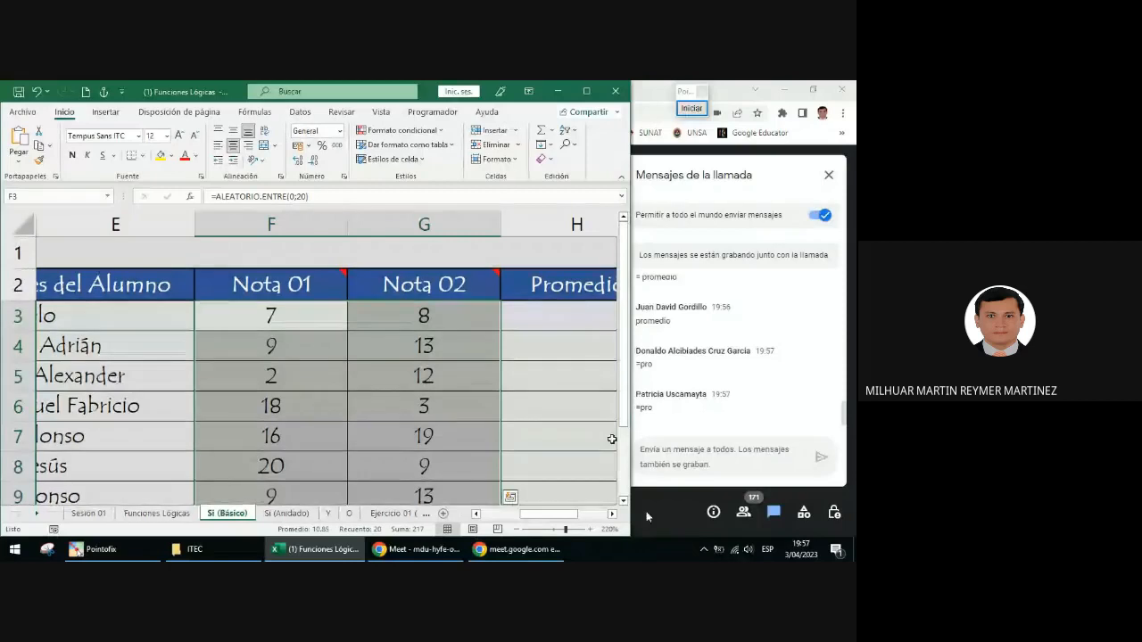
Average the two grades in F3:G3 with the PROMEDIO function in cell H3, under the Promedio header
click(613, 514)
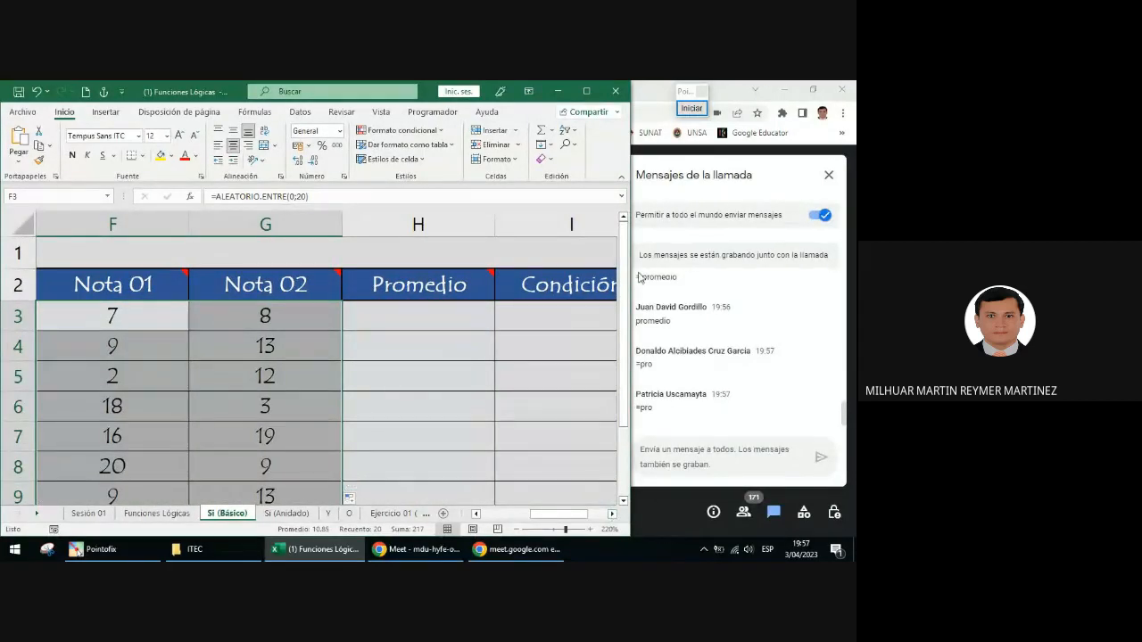
click(403, 318)
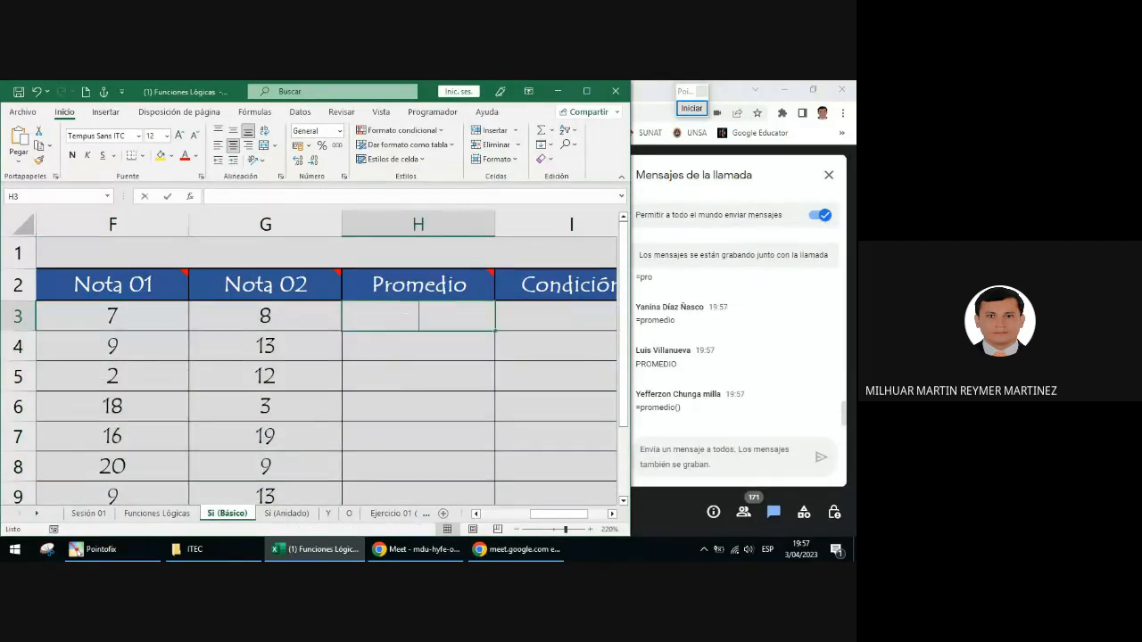
text(=PROM)
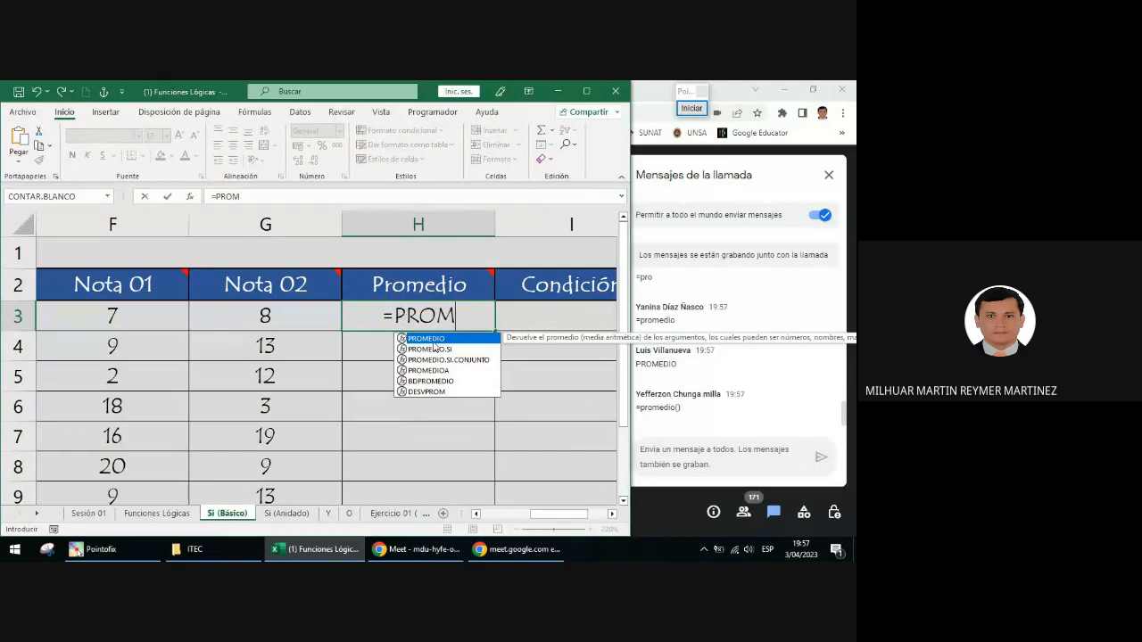
double_click(432, 340)
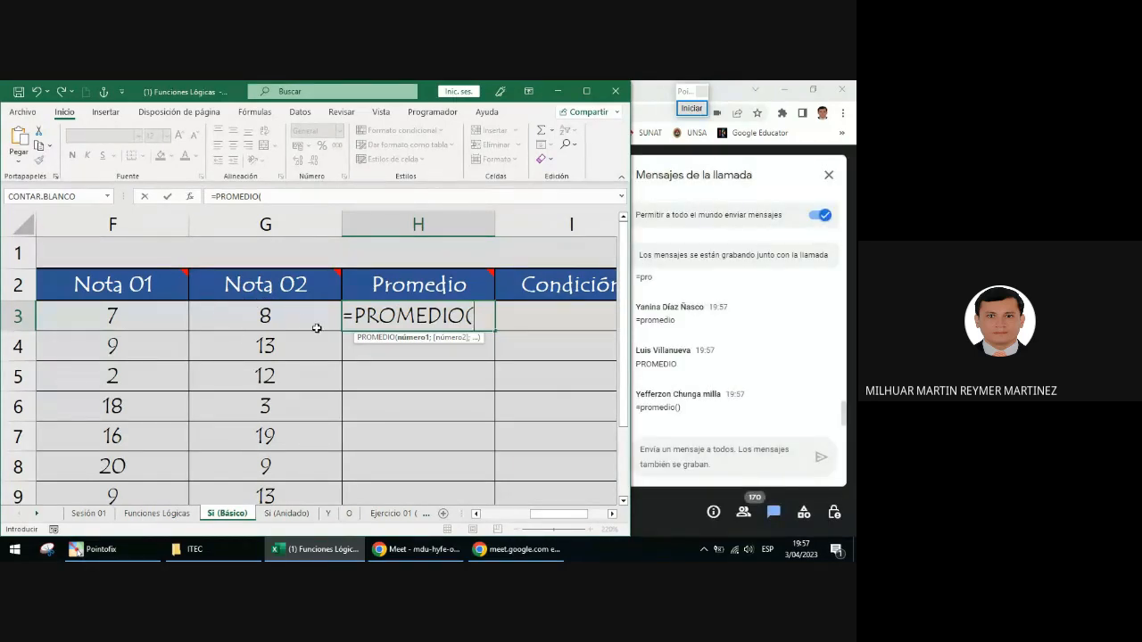
mouse_move(436, 281)
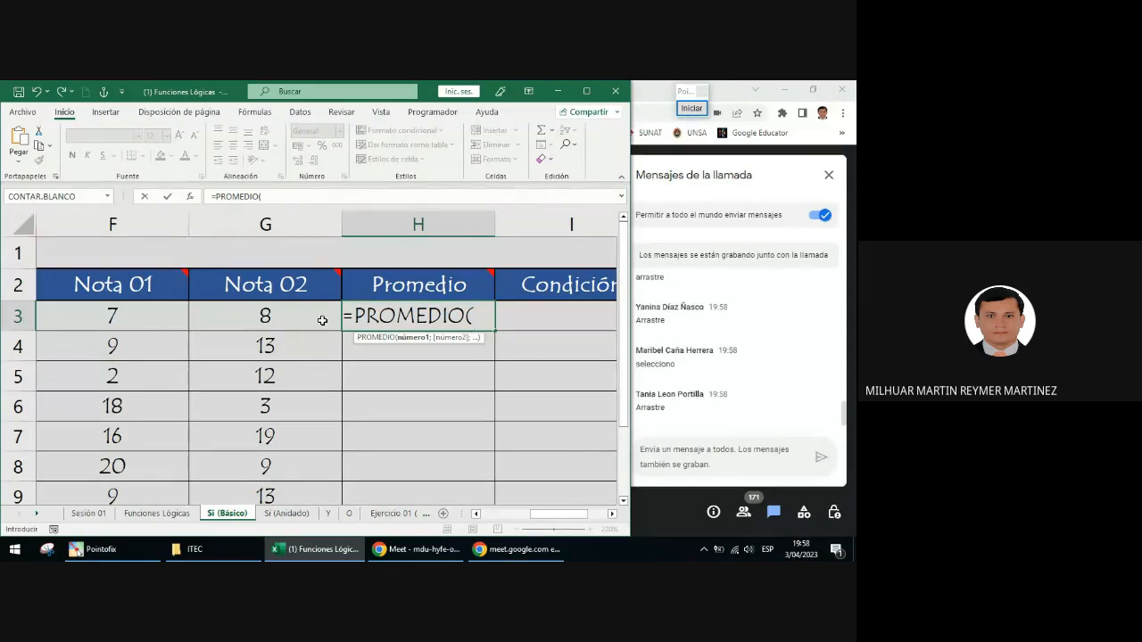
click(144, 316)
drag(202, 316, 269, 319)
drag(113, 315, 234, 318)
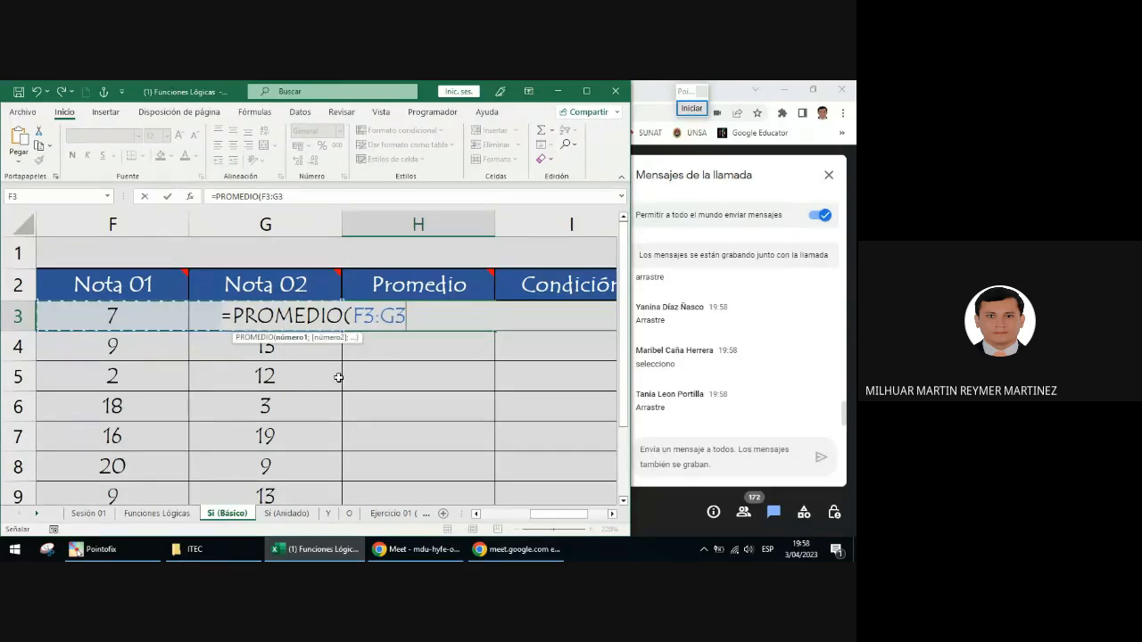
key(Return)
click(398, 319)
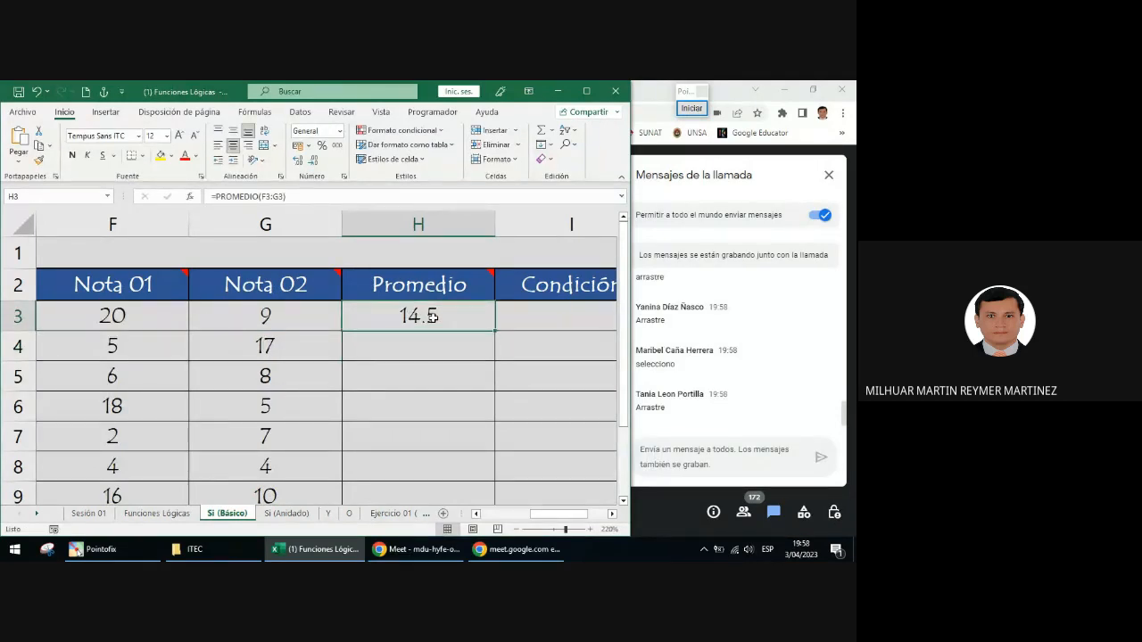
Enter the complete formula =PROMEDIO(F3:G3) in cell H3 again, including the closing parenthesis
text(=PROM)
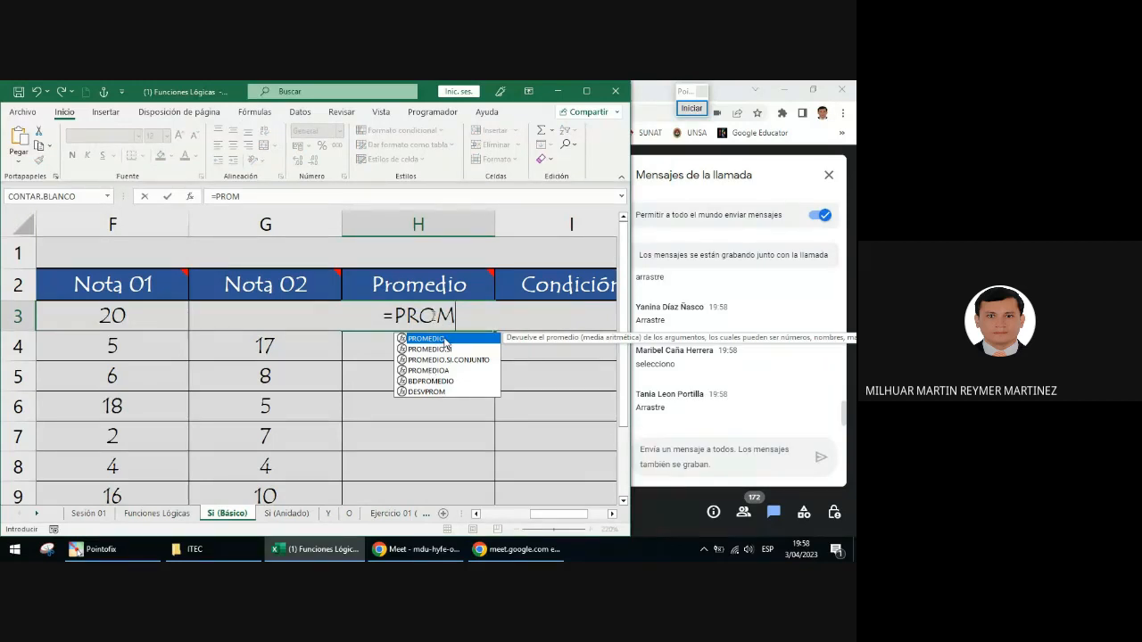
double_click(445, 341)
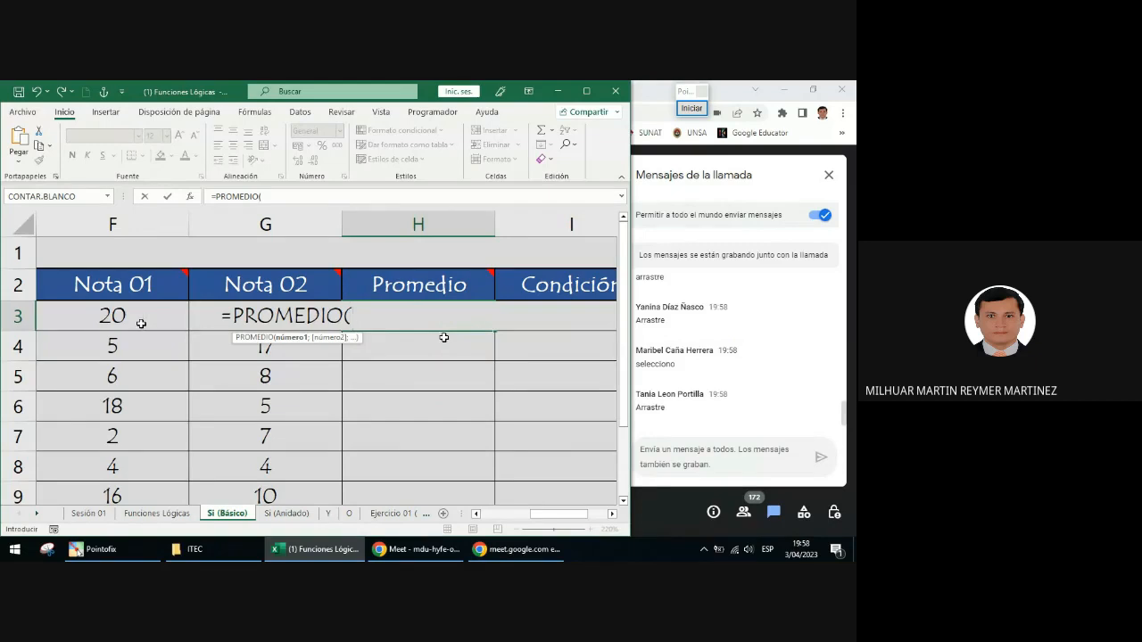
drag(143, 324, 267, 323)
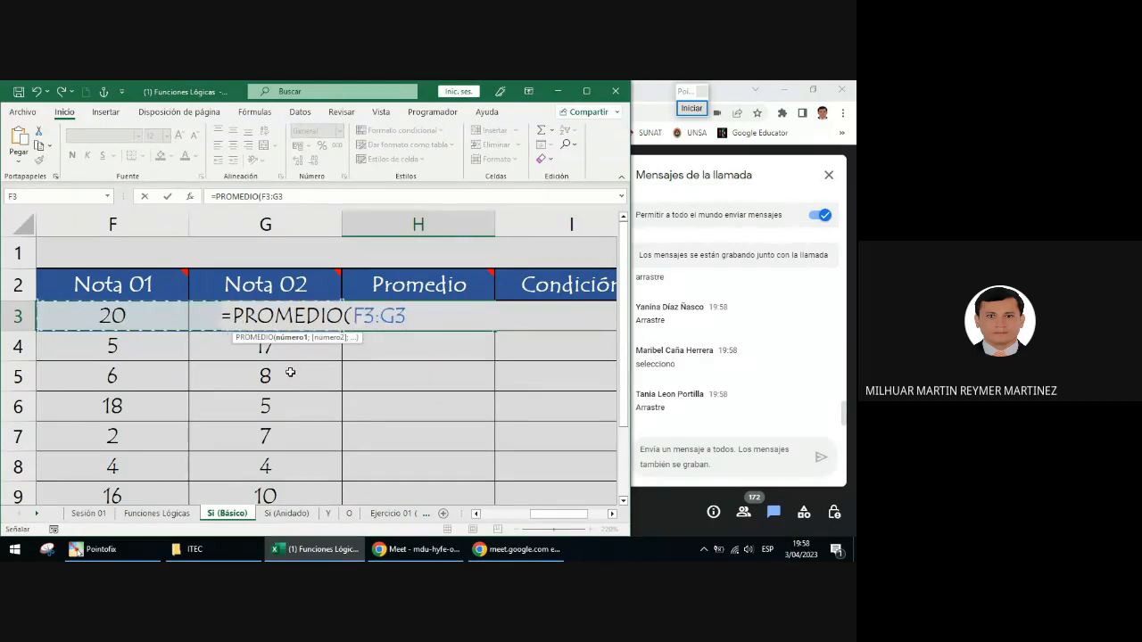
text())
key(Return)
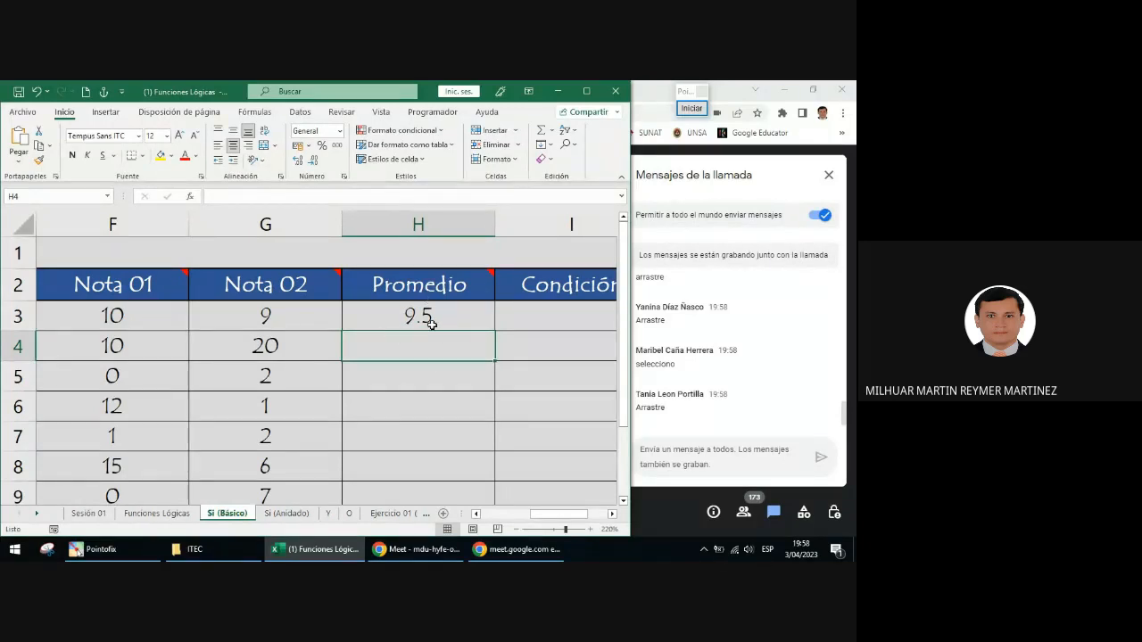
Copy the formula =PROMEDIO(F3:G3) from cell H3 and send it as a message in the Google Meet call chat
drag(268, 328, 166, 316)
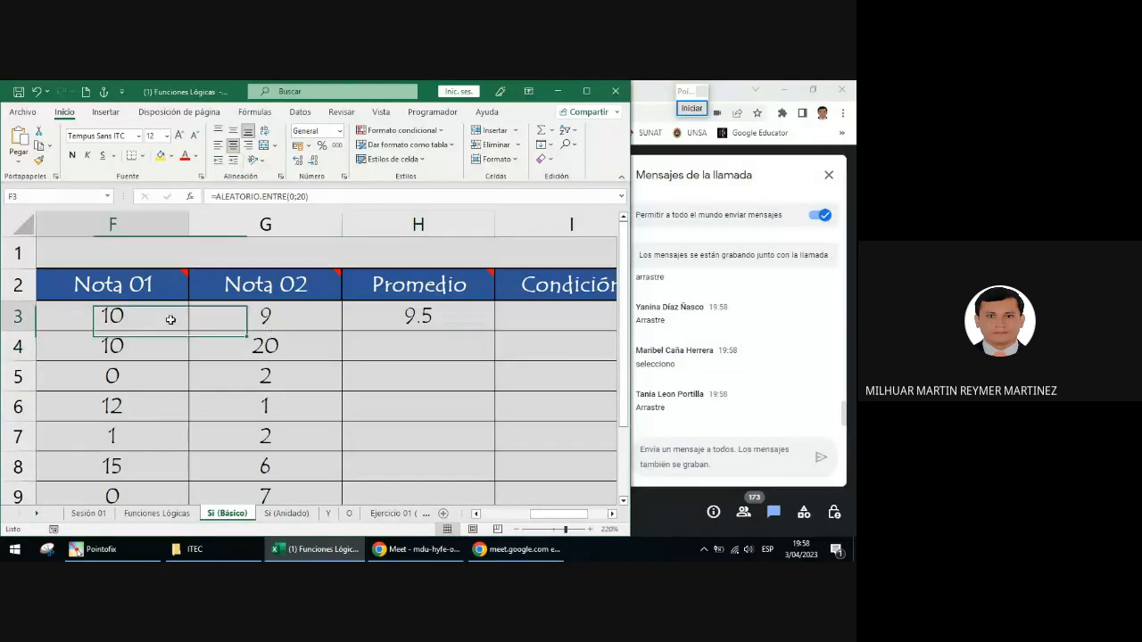
click(403, 319)
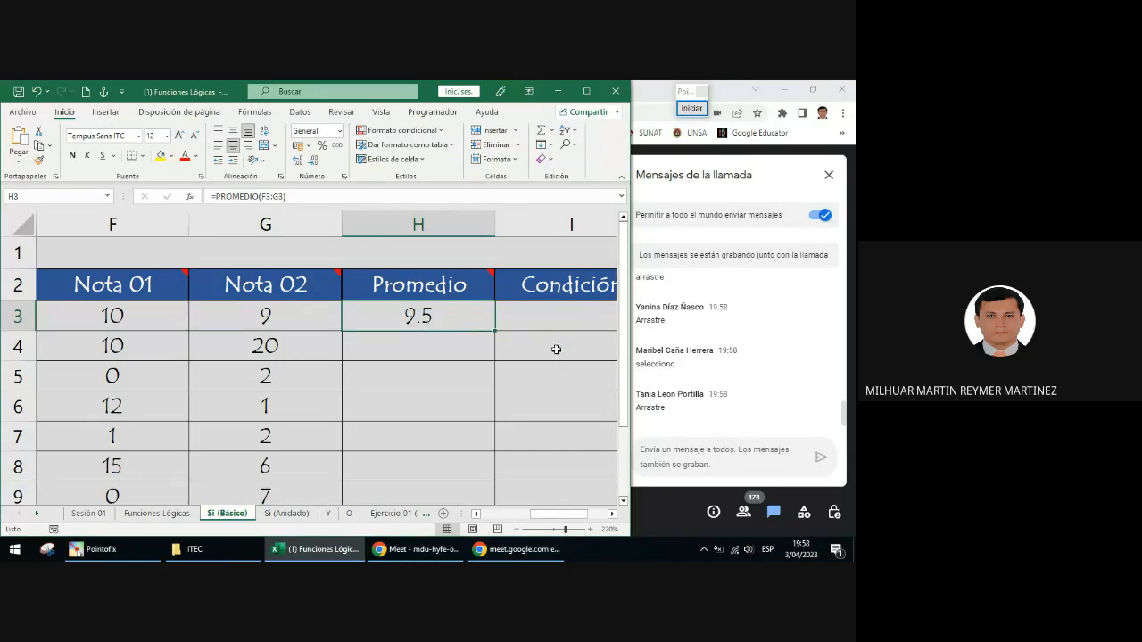
double_click(429, 320)
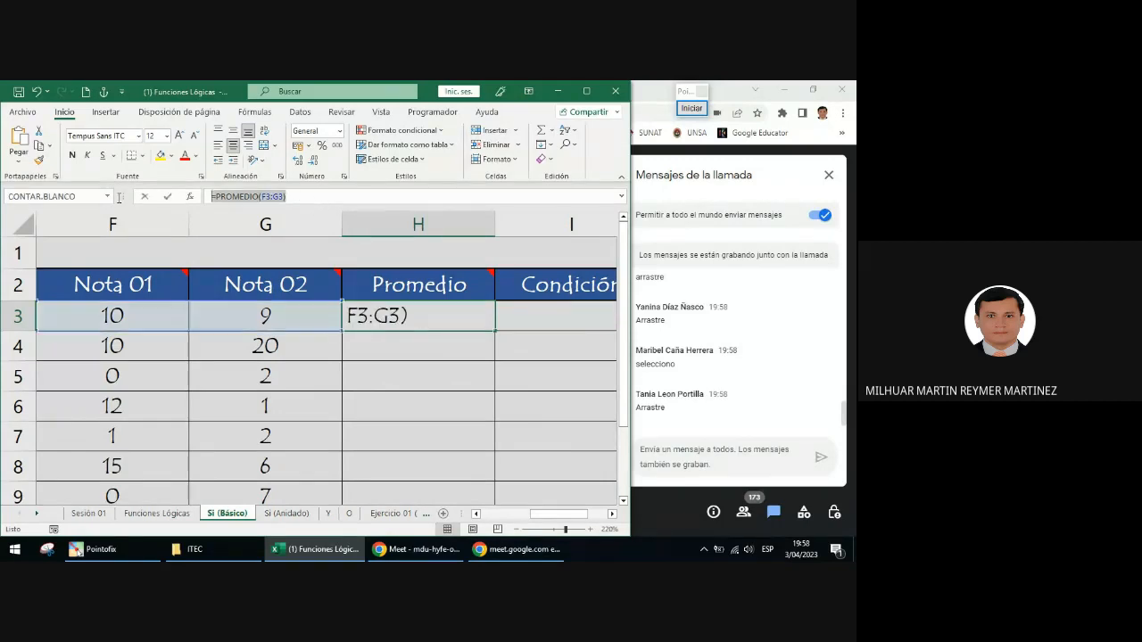
click(711, 481)
text(=PROMEDIO(F3:G3))
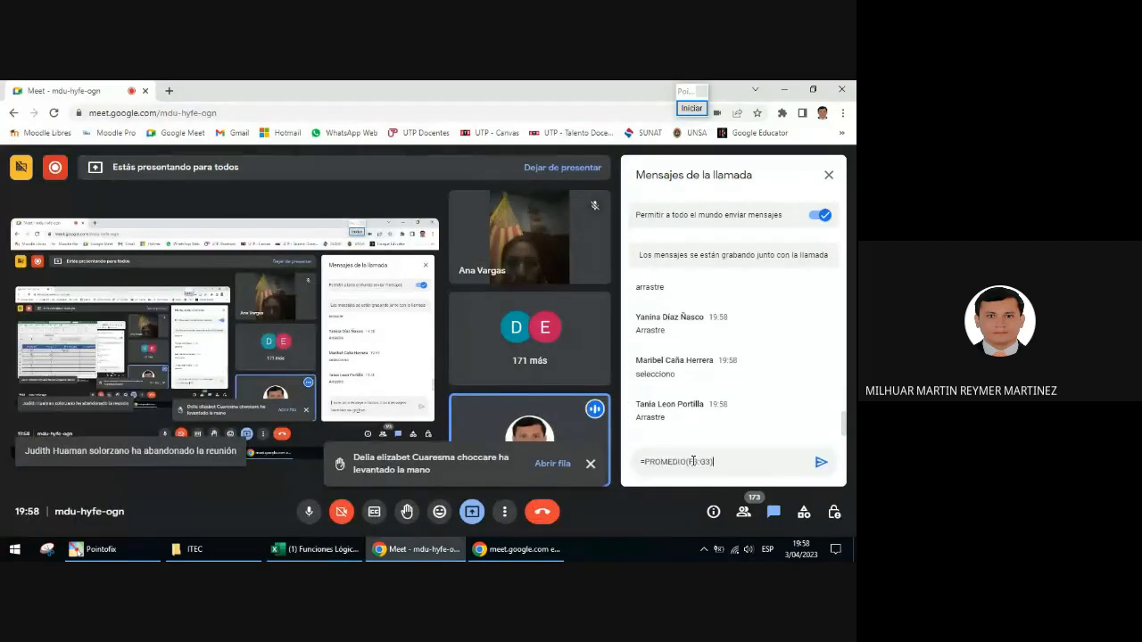
key(Return)
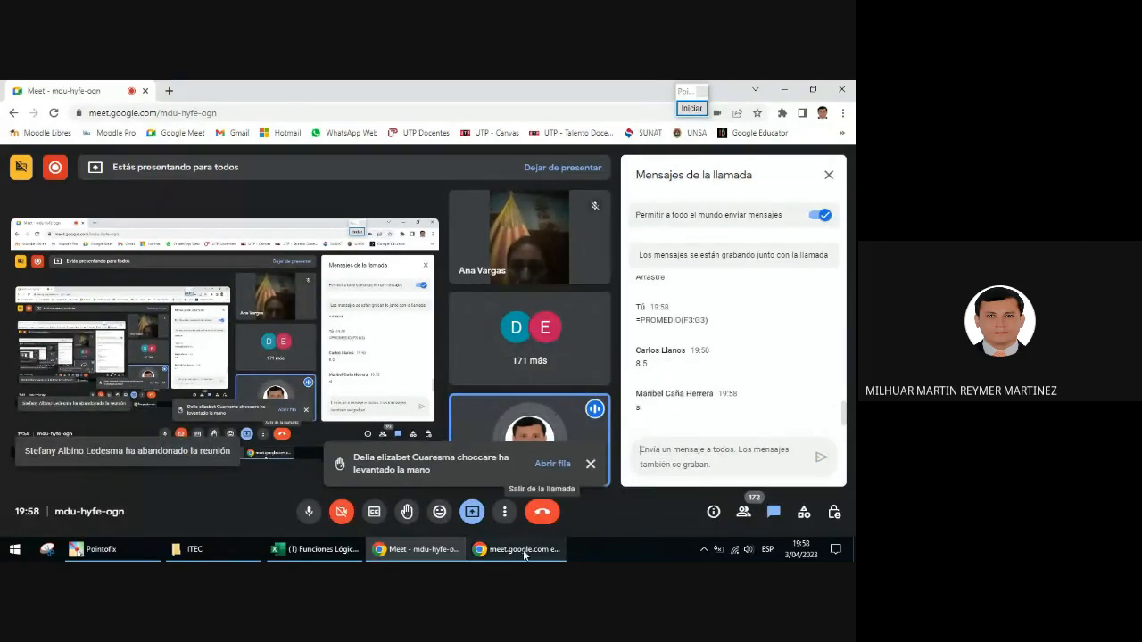
Dismiss the raised-hand notification in Meet, return to the Excel workbook and finish editing H3, keeping the cell selected
mouse_move(526, 553)
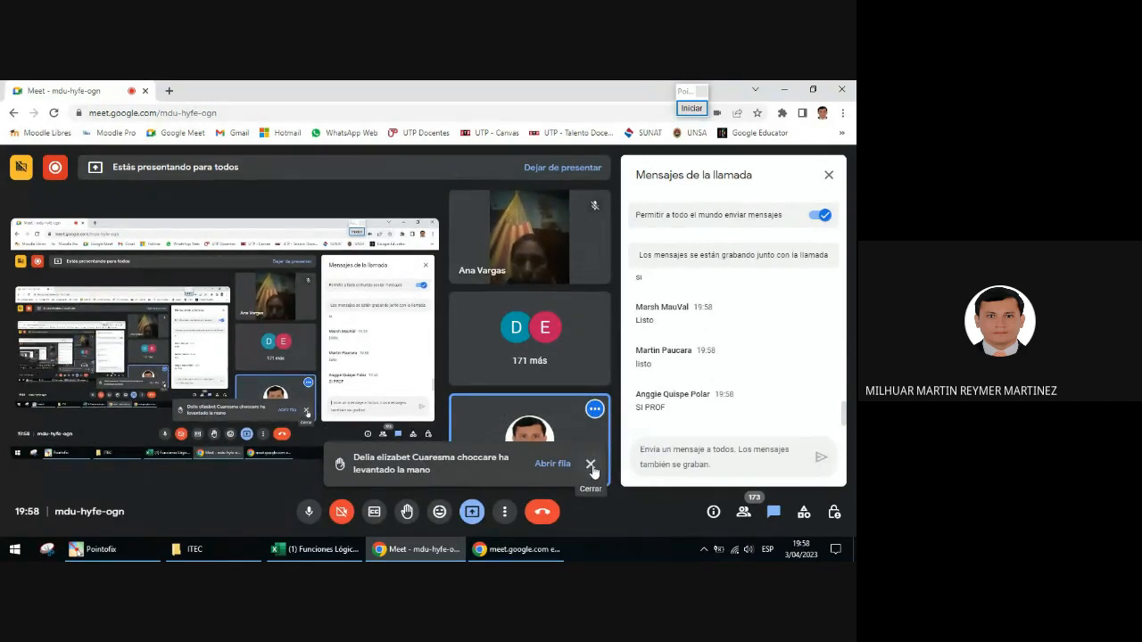
click(590, 465)
click(322, 549)
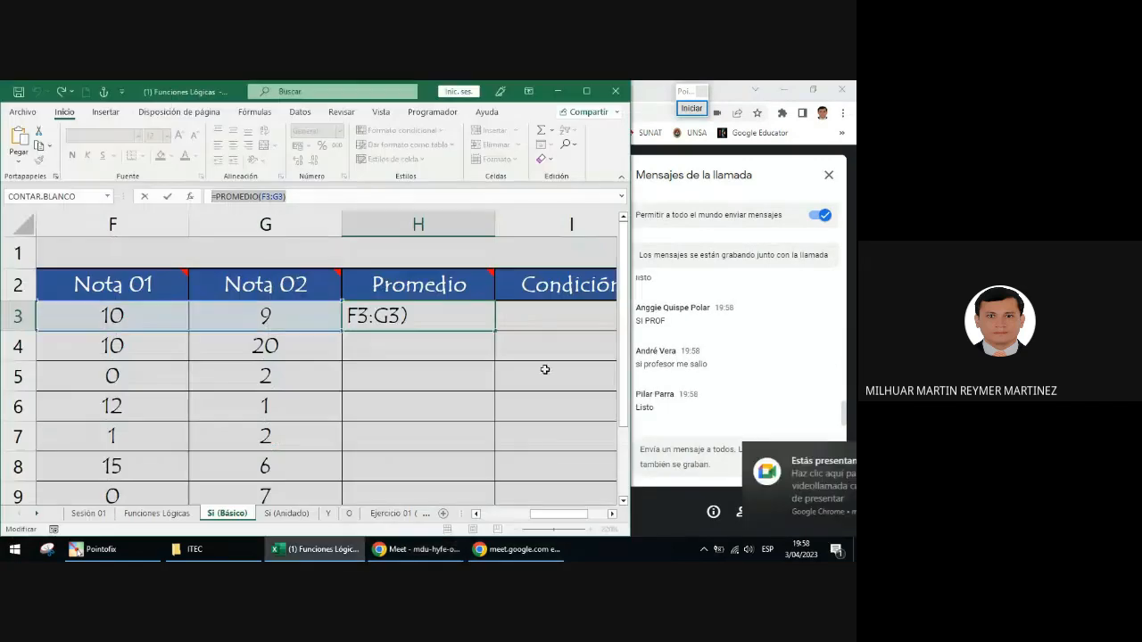
key(ctrl+Return)
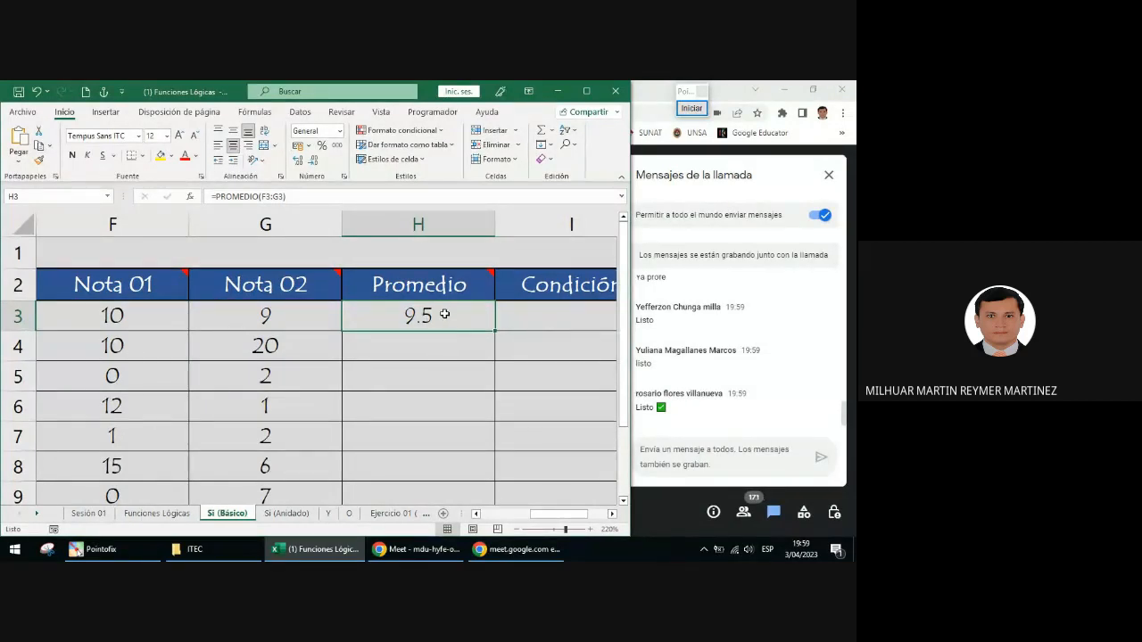
Point a thick purple arrow at the PROMEDIO formula in the formula bar with Pointofix, and end the annotation
click(701, 112)
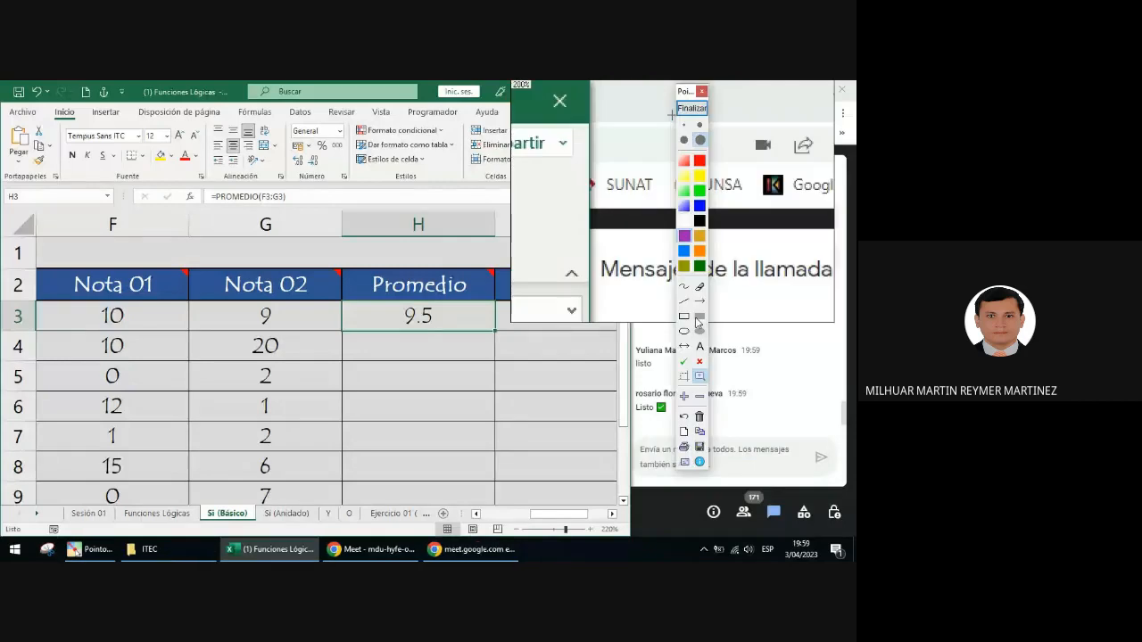
drag(207, 246, 228, 212)
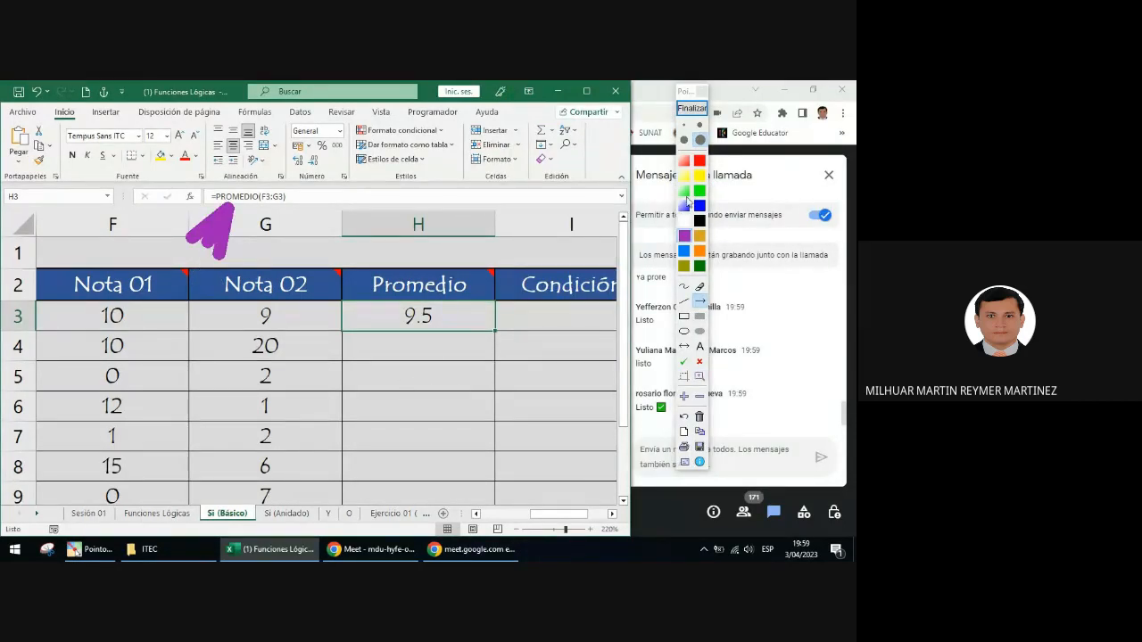
click(691, 108)
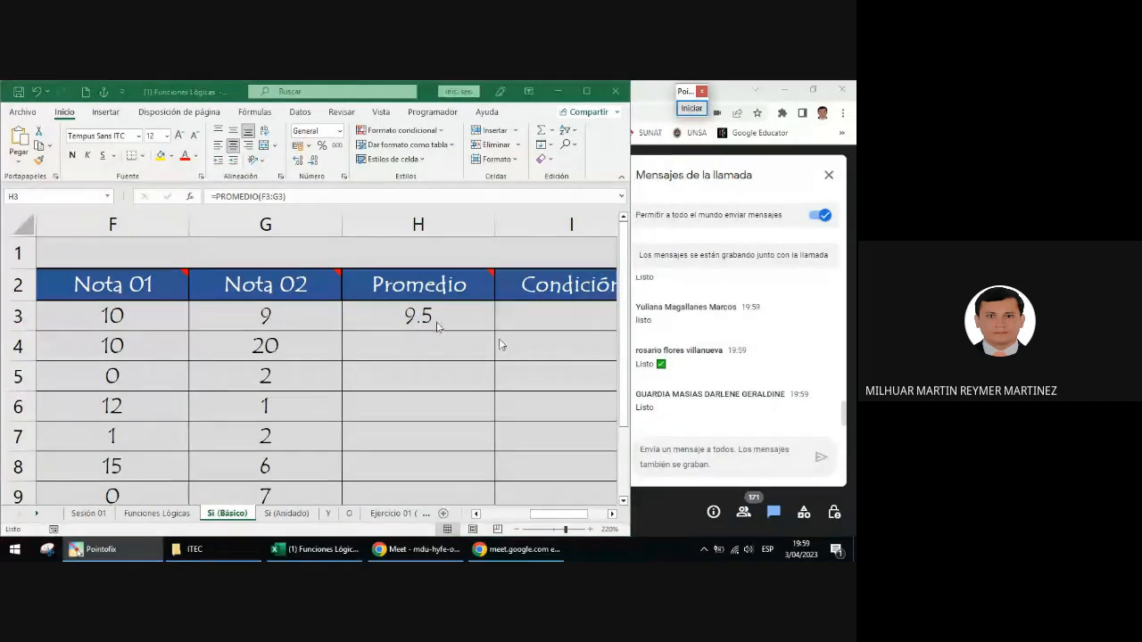
Read the comment attached to the Promedio header and examine the columns up to Condición, keeping H3 selected
click(428, 316)
mouse_move(442, 285)
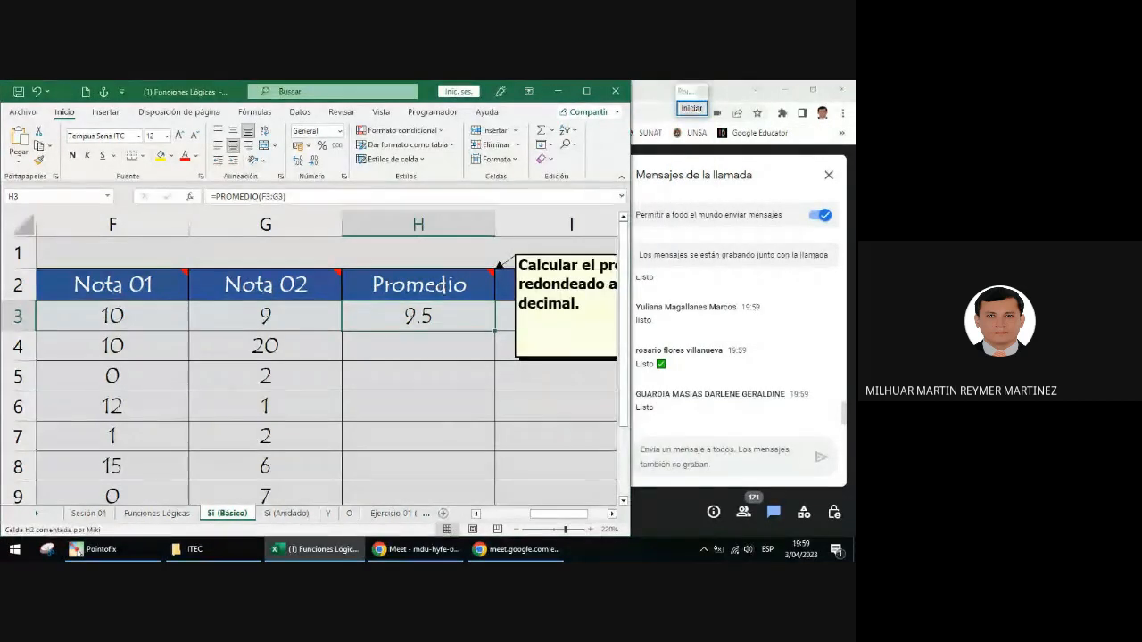
scroll(288, 287, right, 1)
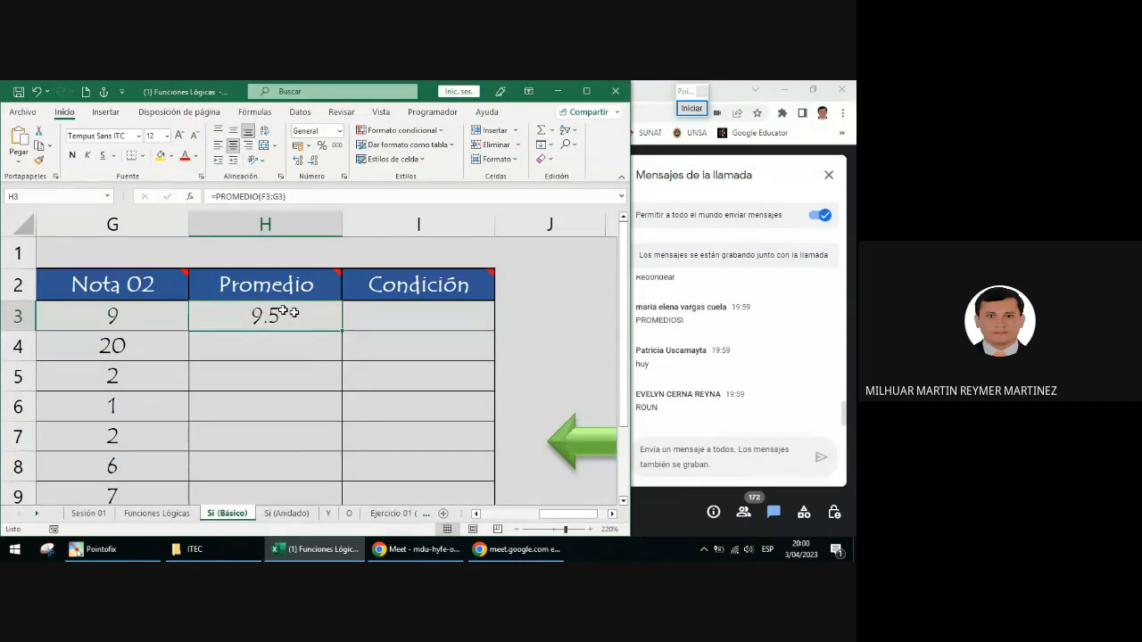
mouse_move(315, 295)
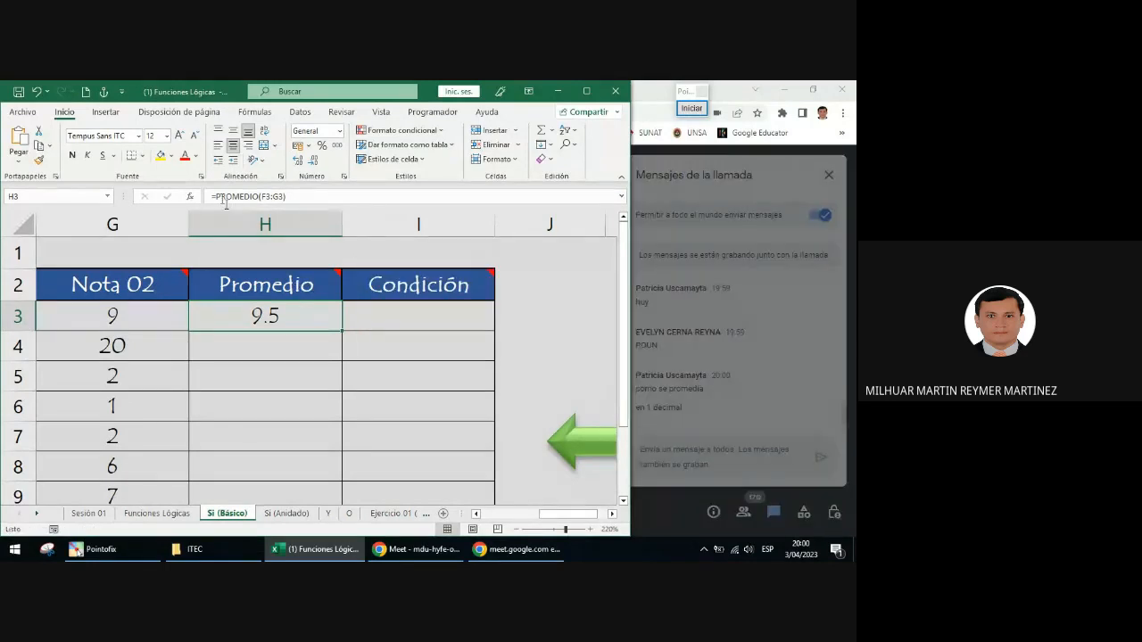
Open H3's formula for editing after the equals sign, mark PROMEDIO with a purple arrow and the equals sign with an orange one, and end annotating
key(F2)
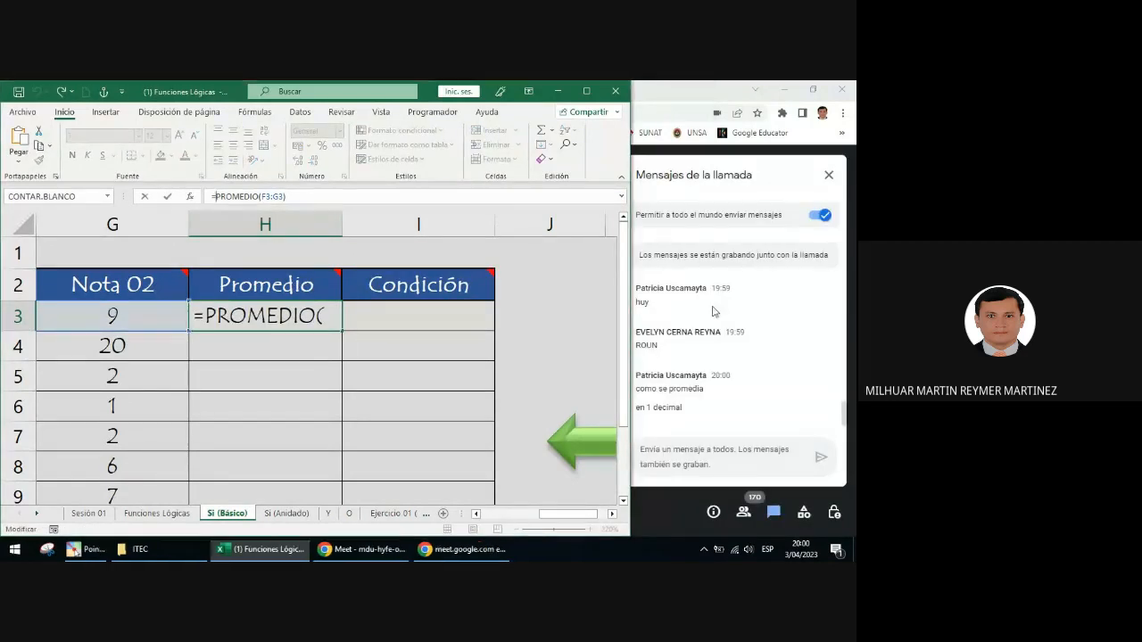
click(692, 108)
click(700, 302)
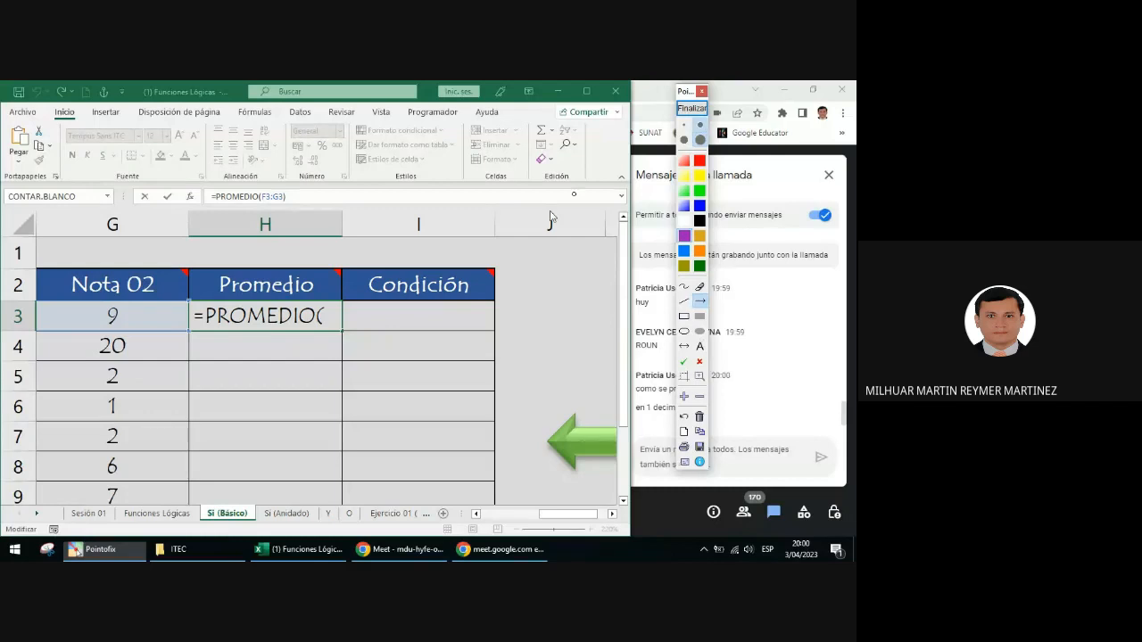
mouse_move(283, 345)
mouse_down()
mouse_move(288, 235)
mouse_move(254, 213)
mouse_up()
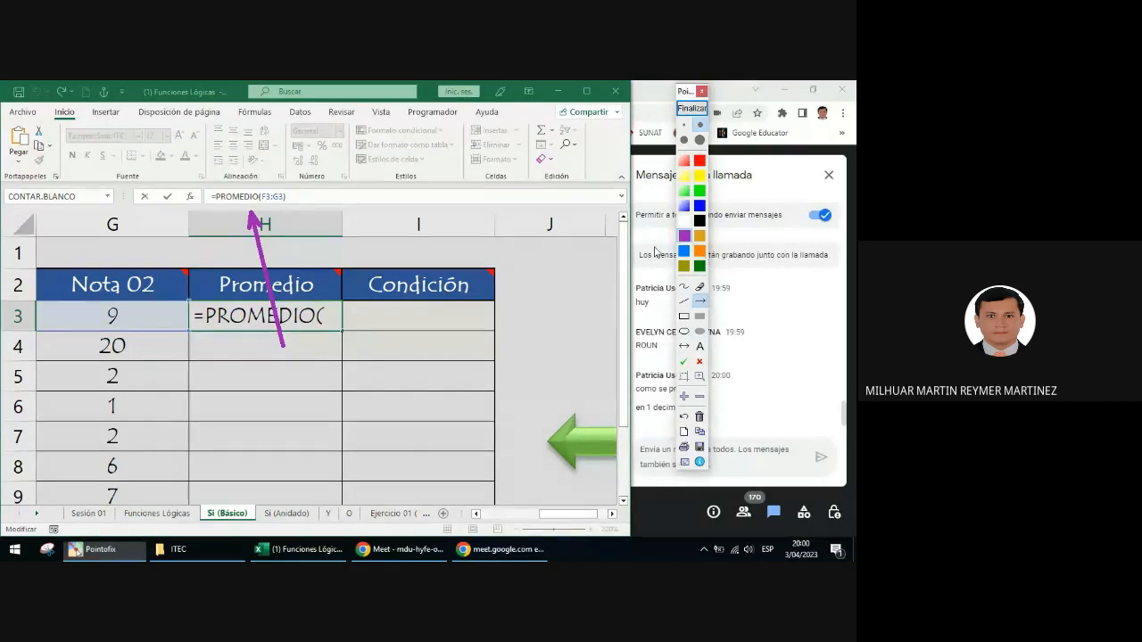
click(212, 183)
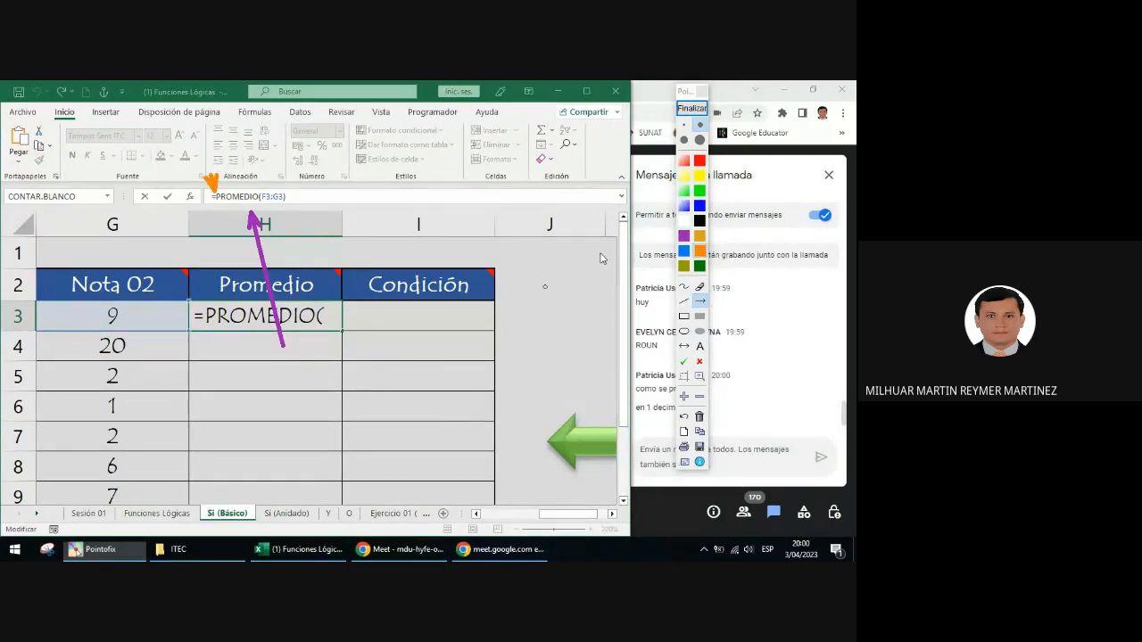
click(691, 108)
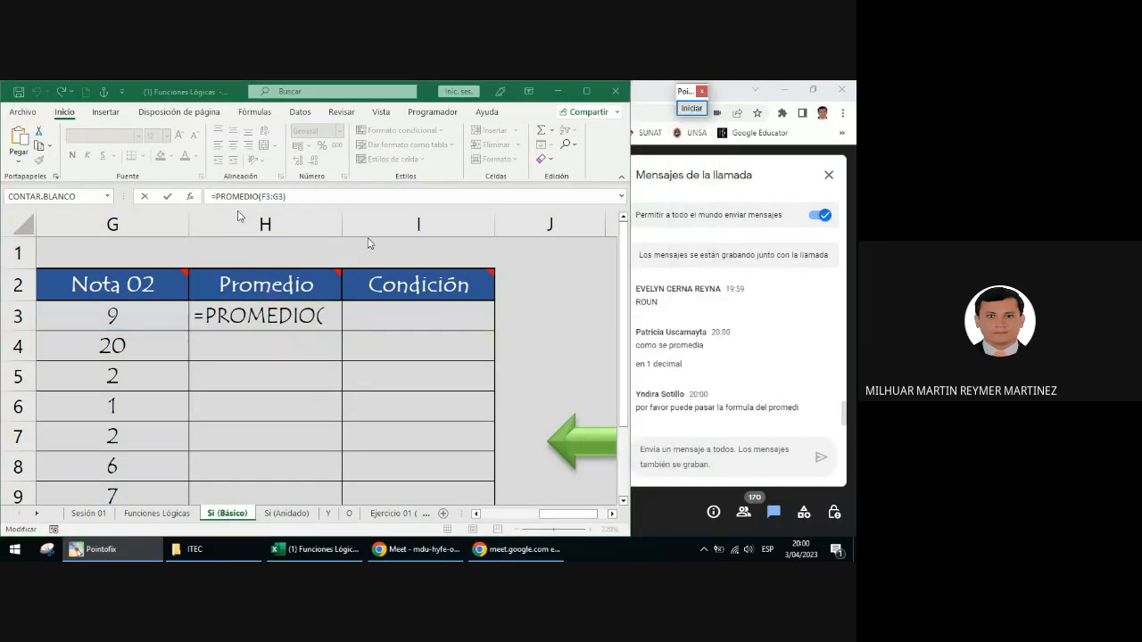
Insert the REDONDEAR function in front of PROMEDIO(F3:G3) in H3's formula, choosing it from the suggested rounding functions
click(372, 290)
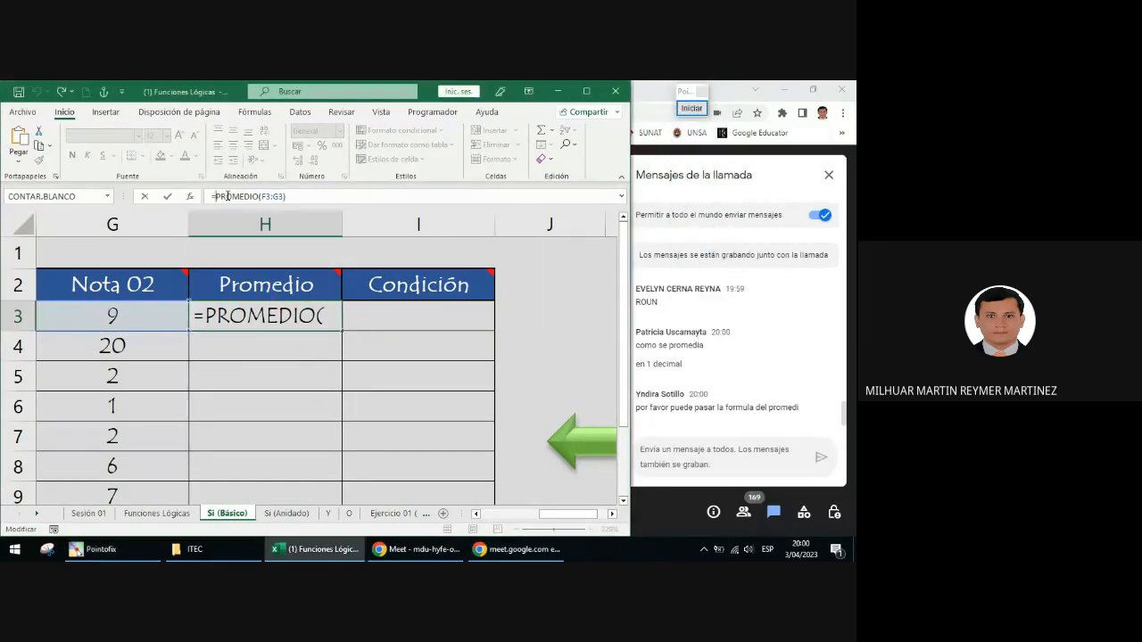
text(RED)
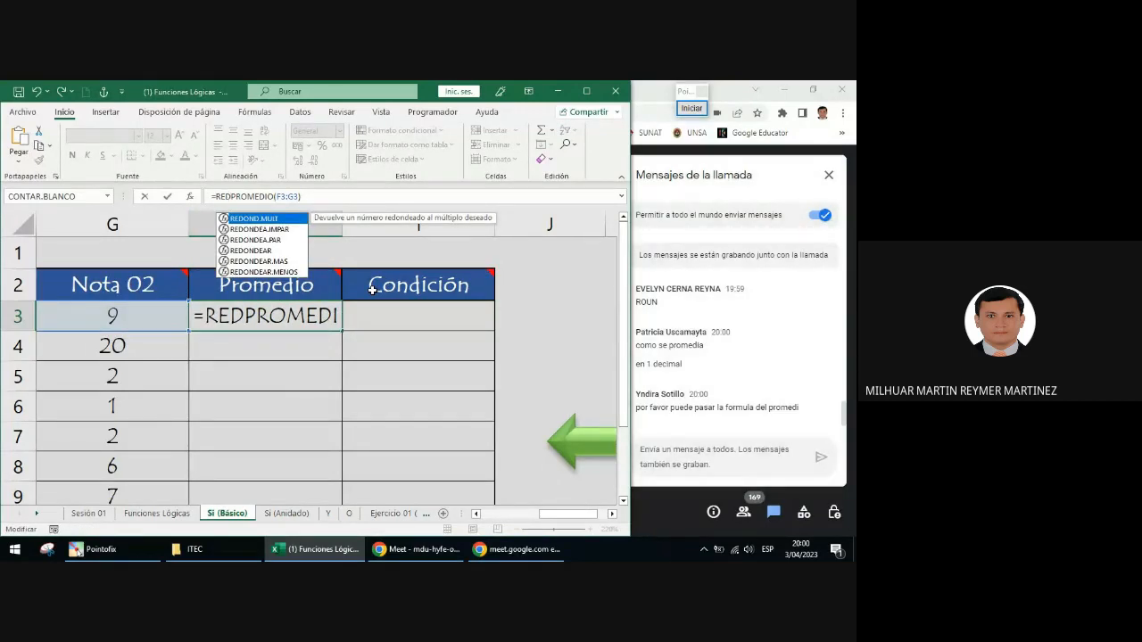
key(Down)
key(Down)
key(Down)
key(Down)
key(Down)
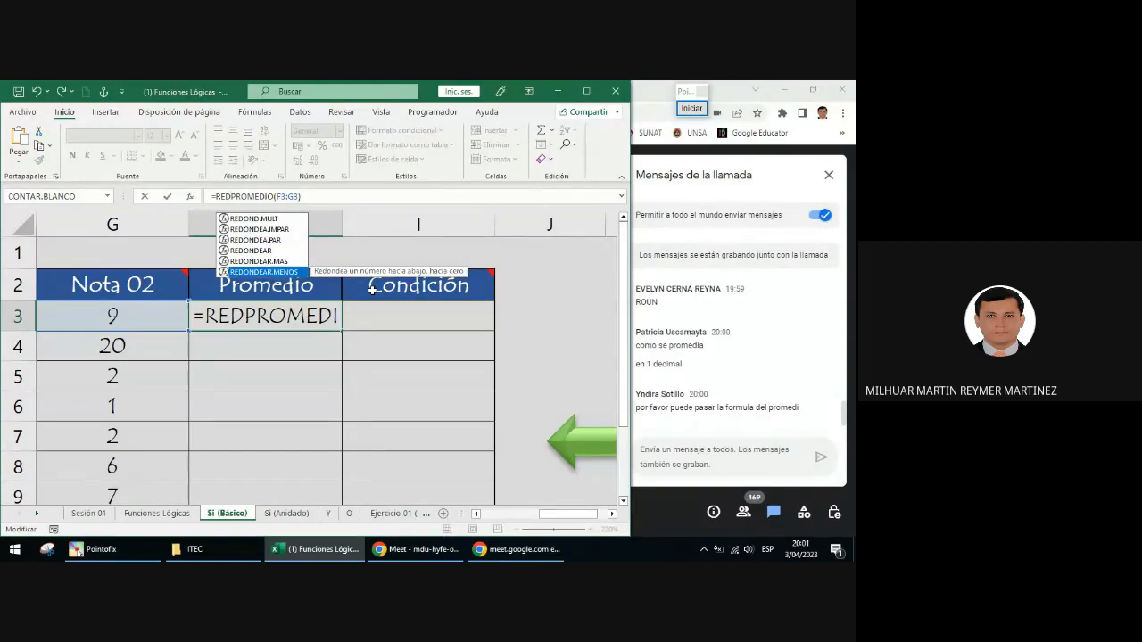
key(Up)
key(Up)
key(Up)
key(Up)
key(Up)
key(Down)
key(Down)
key(Down)
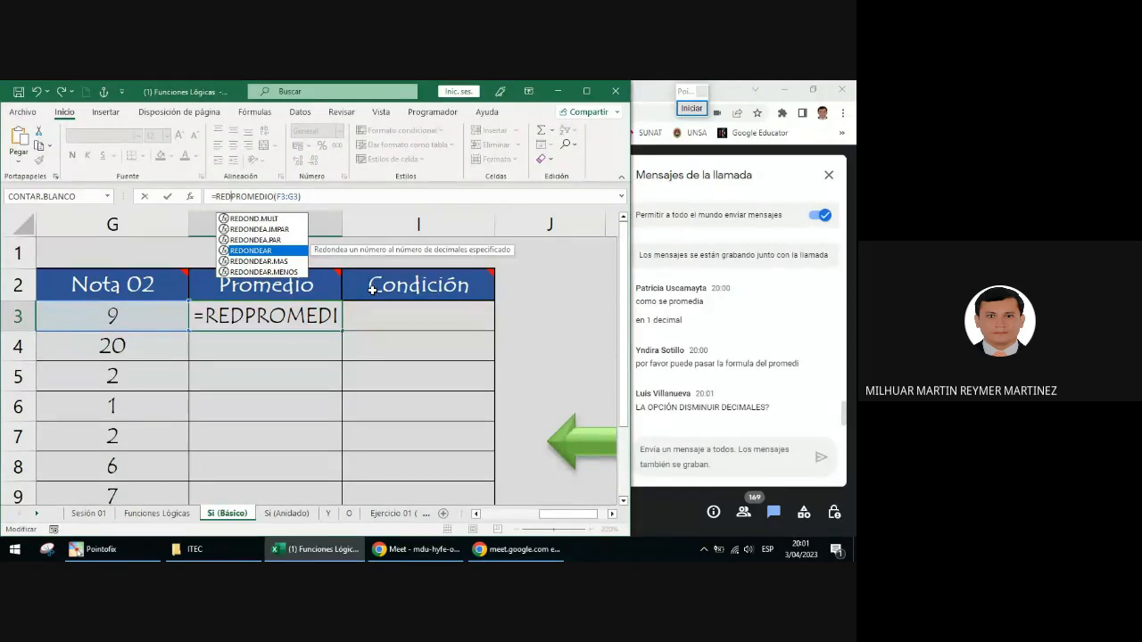
key(Tab)
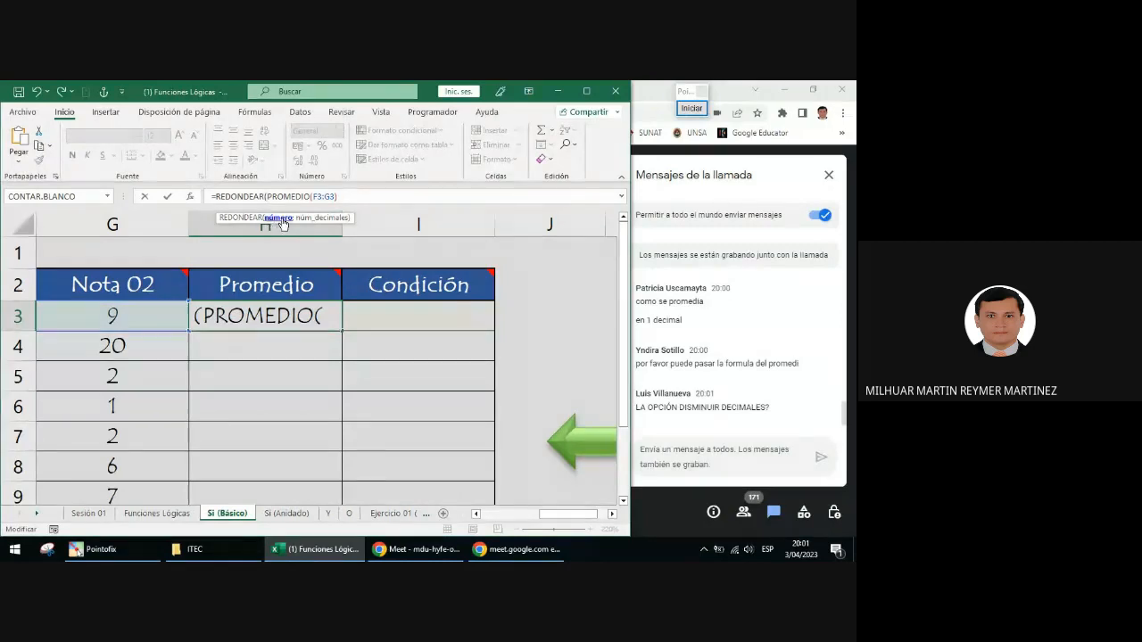
Highlight the PROMEDIO(F3:G3) argument and complete the formula with 1 decimal, as =REDONDEAR(PROMEDIO(F3:G3);1)
drag(267, 196, 343, 197)
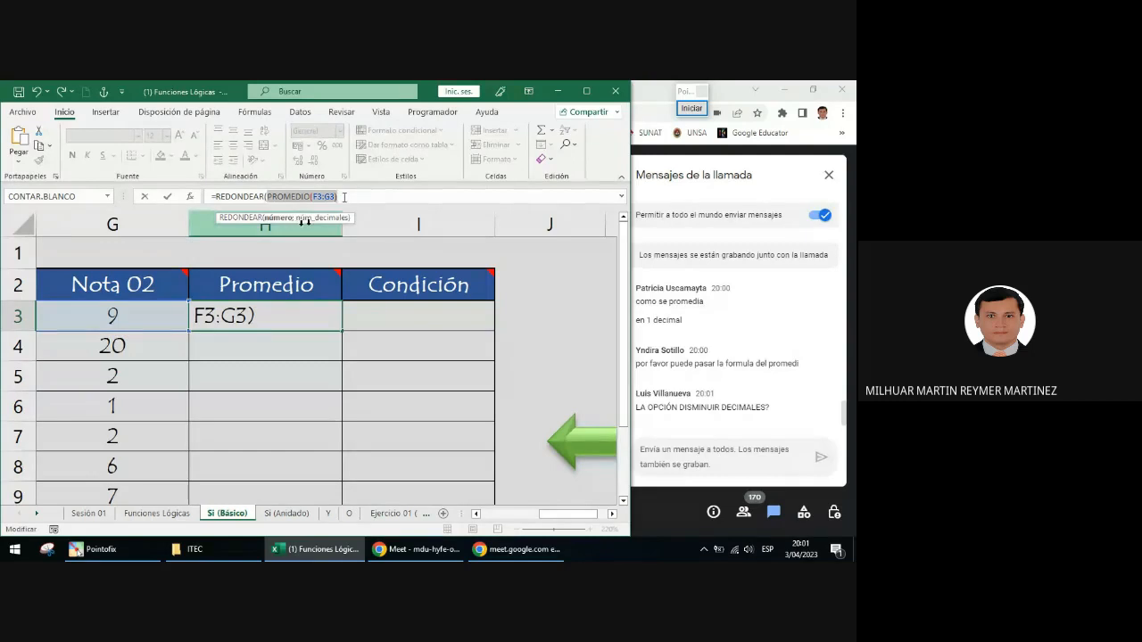
click(395, 199)
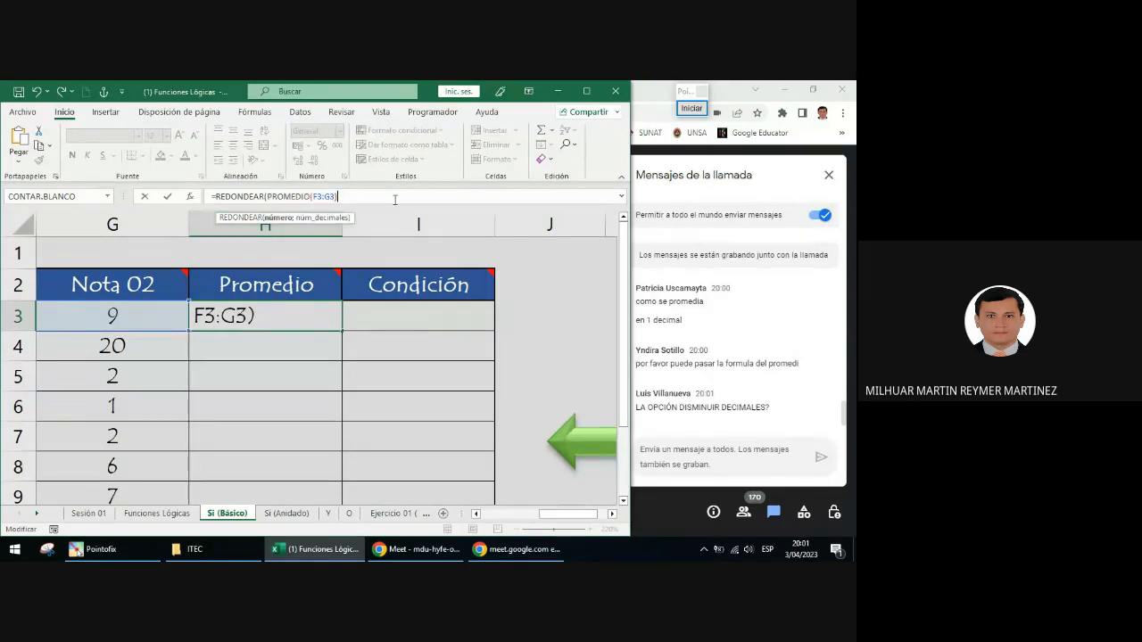
text(;1))
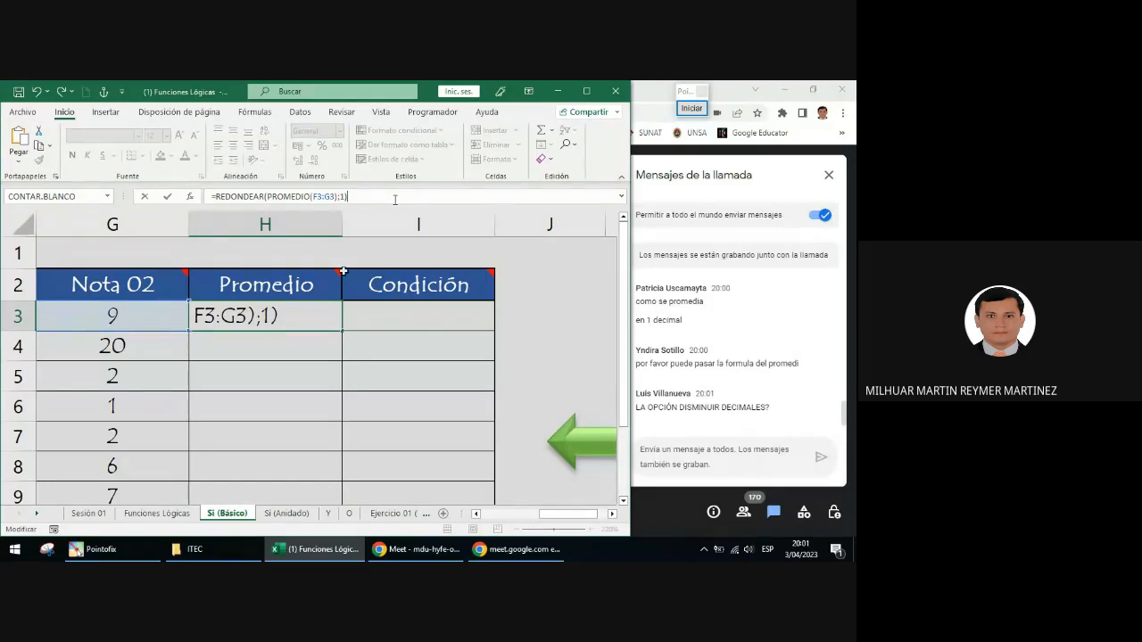
mouse_move(293, 287)
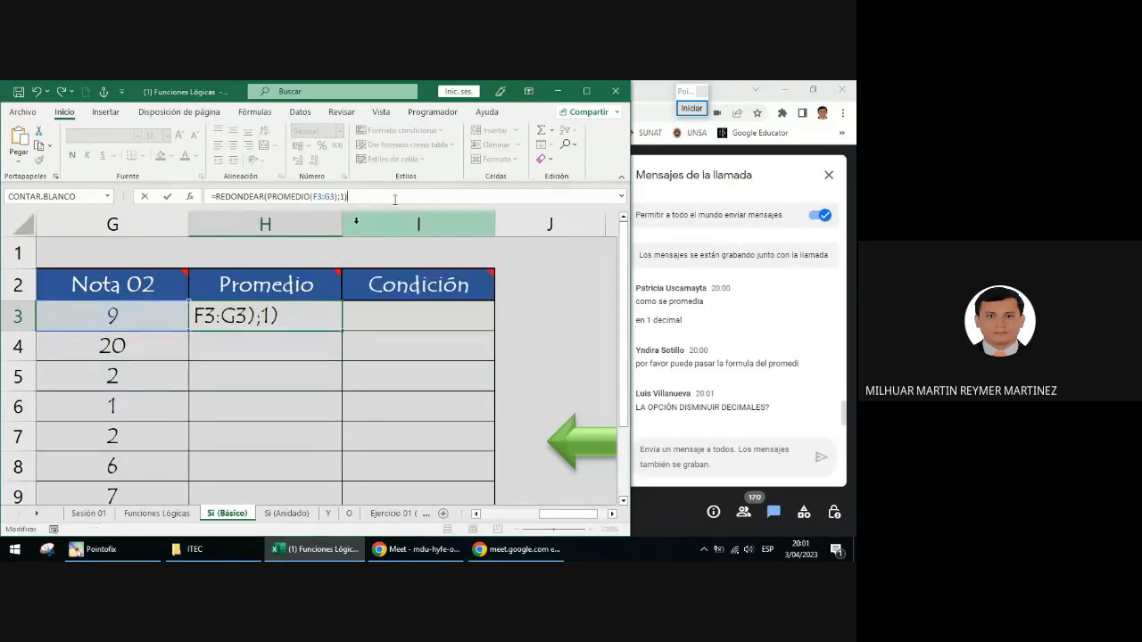
Copy the whole formula =REDONDEAR(PROMEDIO(F3:G3);1) and send it to the participants in the Google Meet chat
drag(357, 195, 189, 198)
key(ctrl+c)
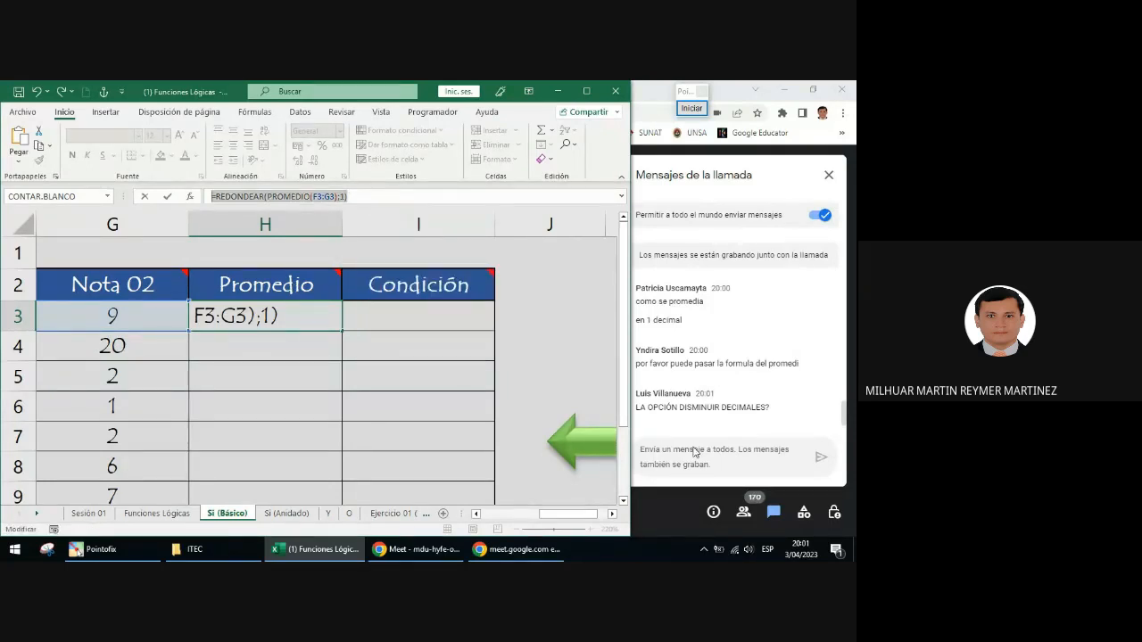
click(692, 452)
key(ctrl+v)
key(Return)
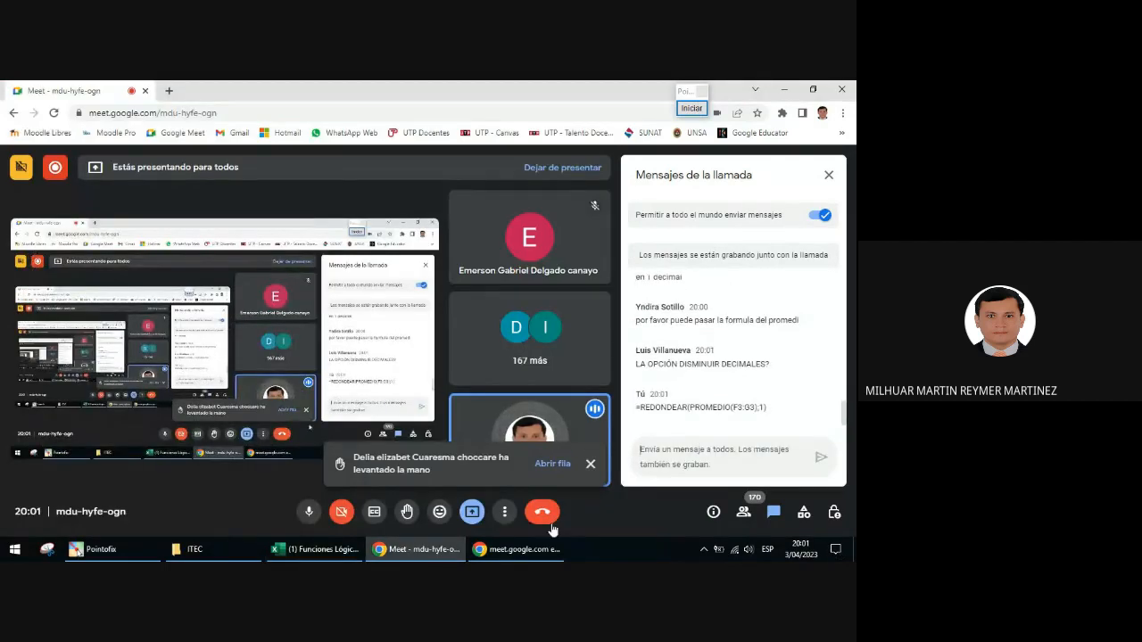
Switch back to the Excel workbook, confirm the formula in H3, reselect that cell and read the comment on the Condición header
click(317, 549)
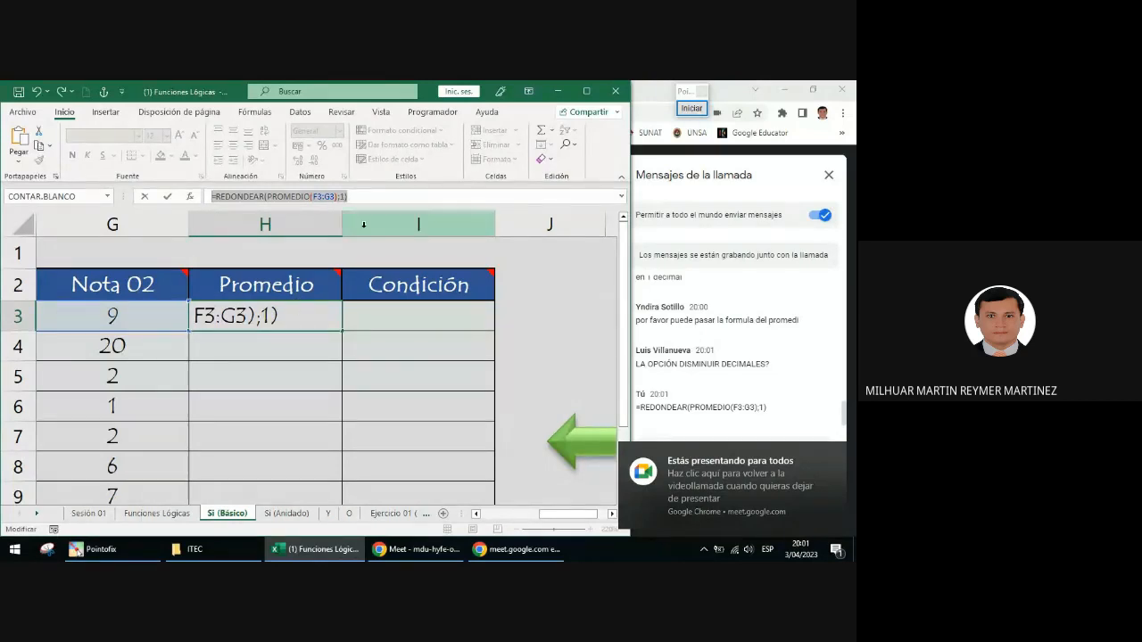
key(Return)
click(316, 306)
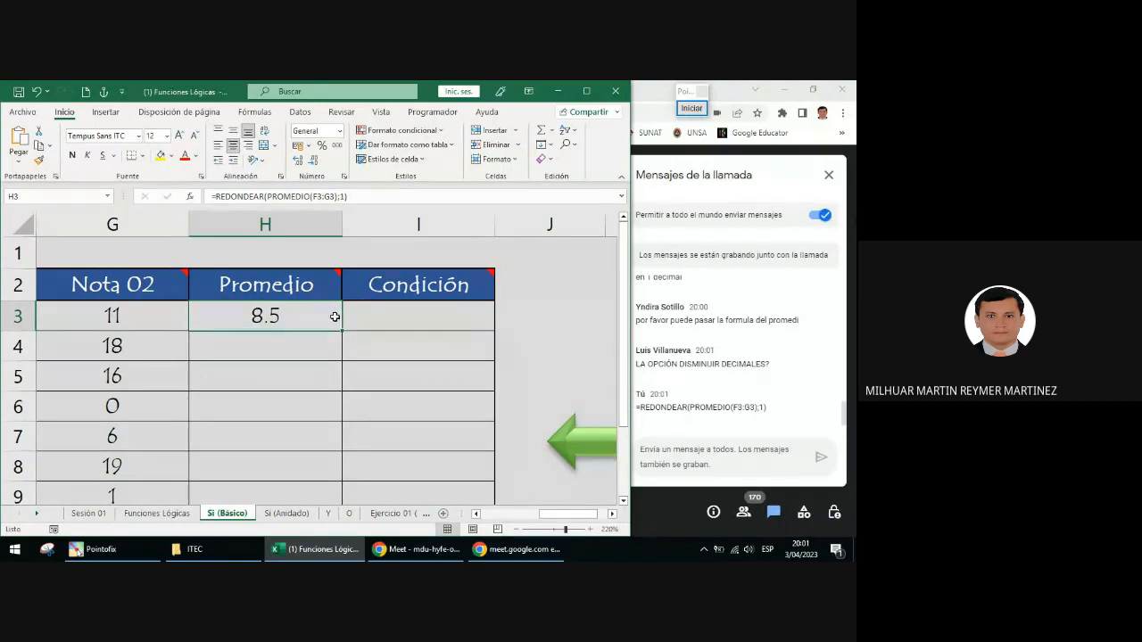
mouse_move(437, 272)
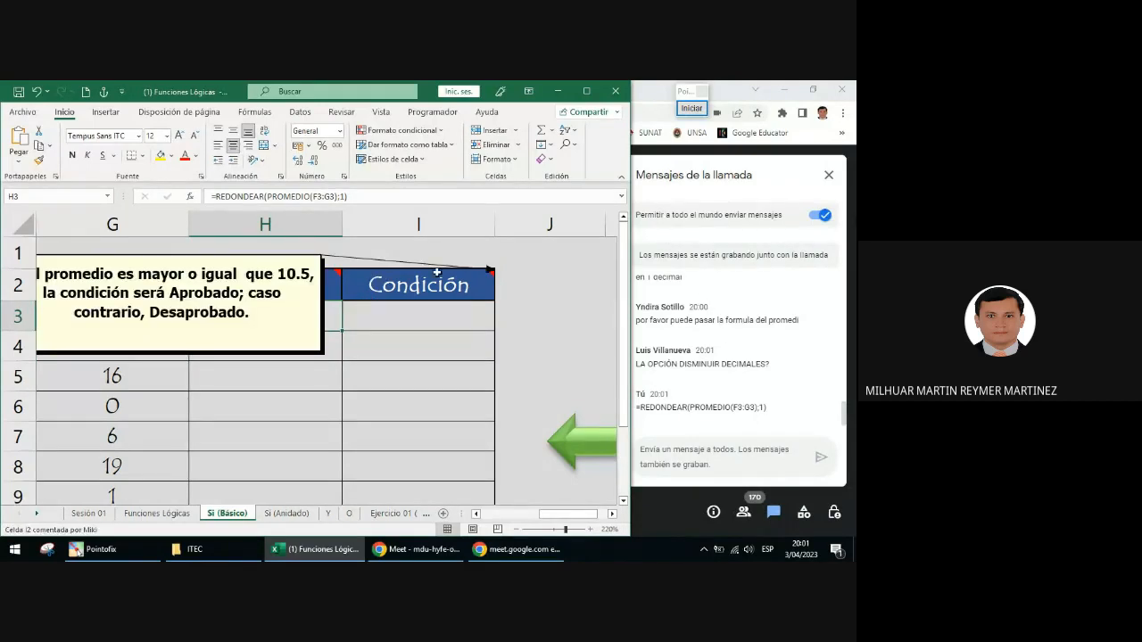
Circle the decimal-places controls in orange with Pointofix, draw orange arrows to Inicio and on to the circle, and end the annotation
click(694, 110)
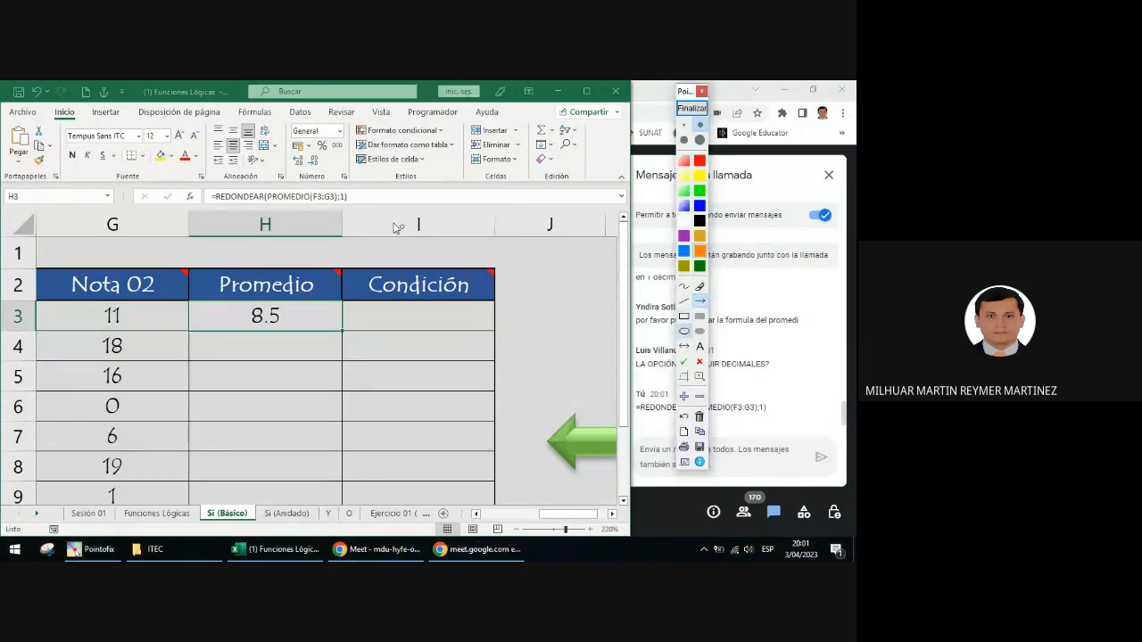
click(684, 331)
drag(284, 149, 342, 176)
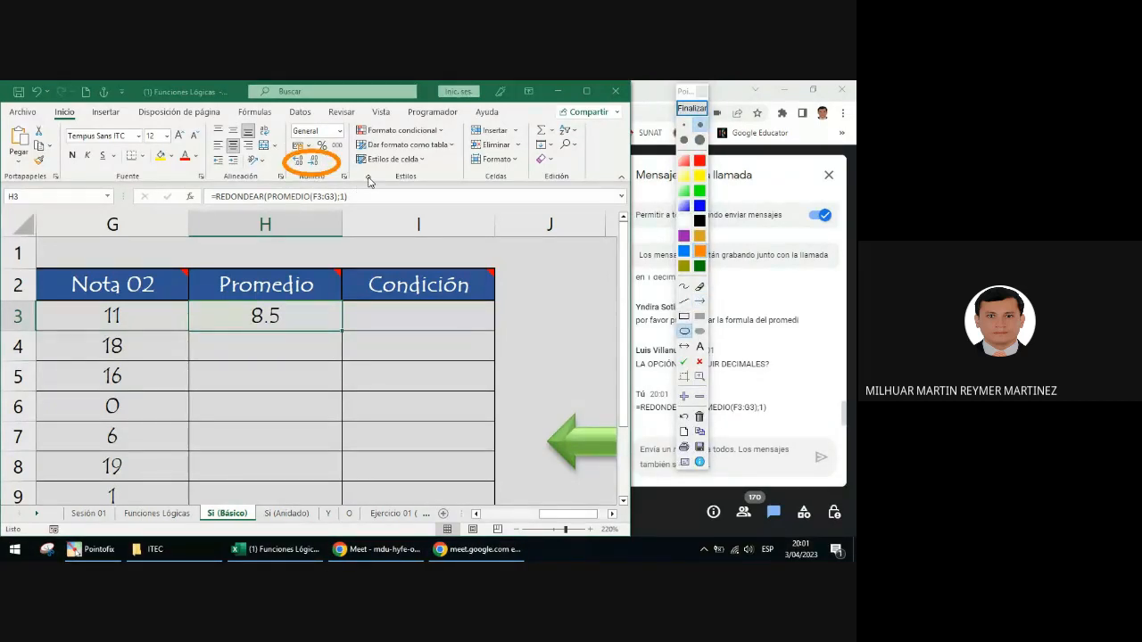
click(700, 302)
mouse_move(82, 248)
mouse_down()
mouse_move(59, 119)
mouse_move(328, 180)
mouse_up()
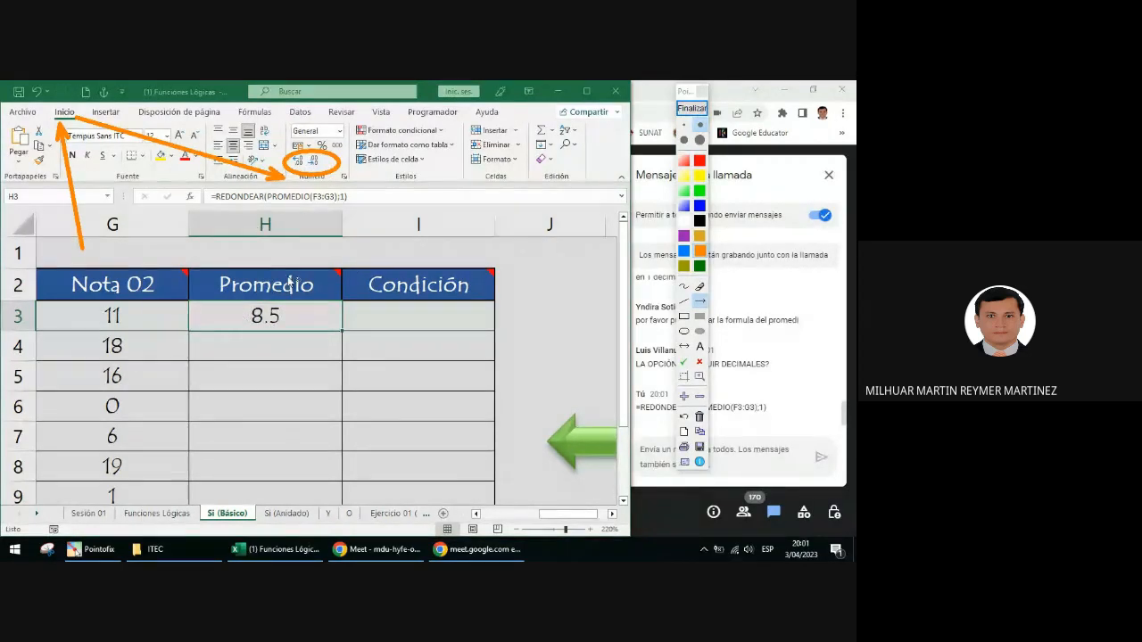
click(691, 108)
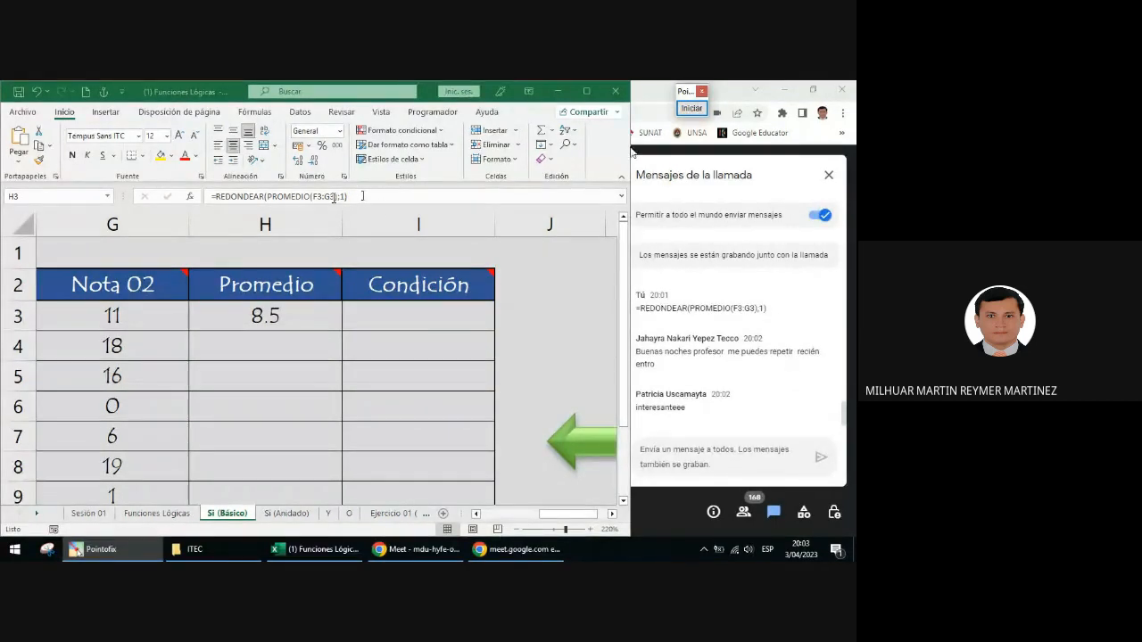
Frame H3's formula in the formula bar with an orange Pointofix rectangle and underline F3:G3 in red
click(691, 110)
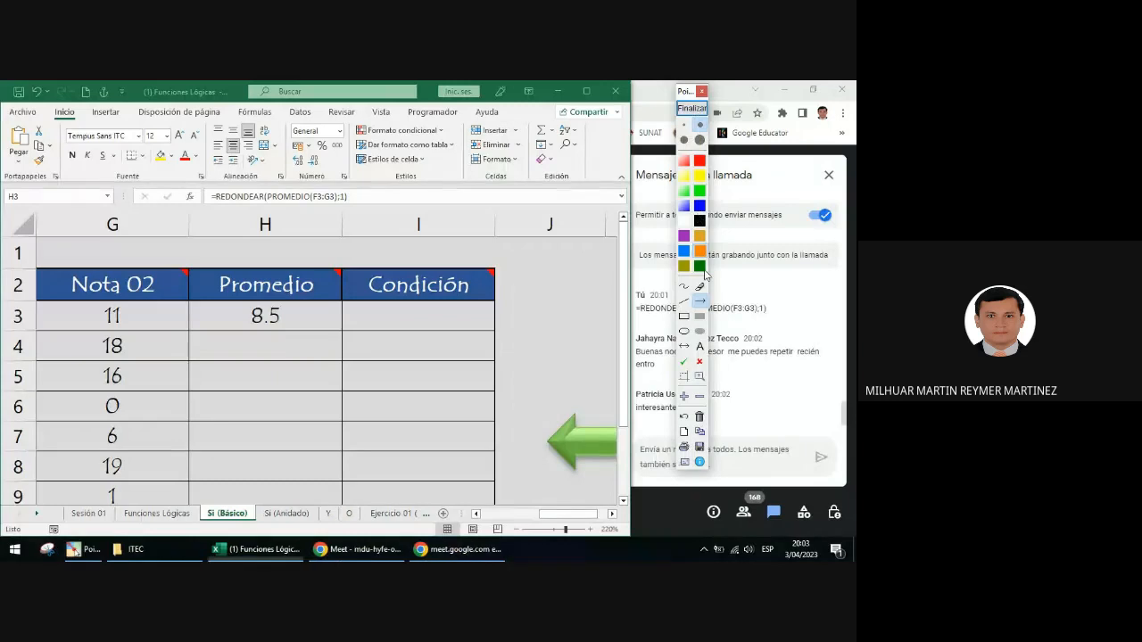
click(684, 316)
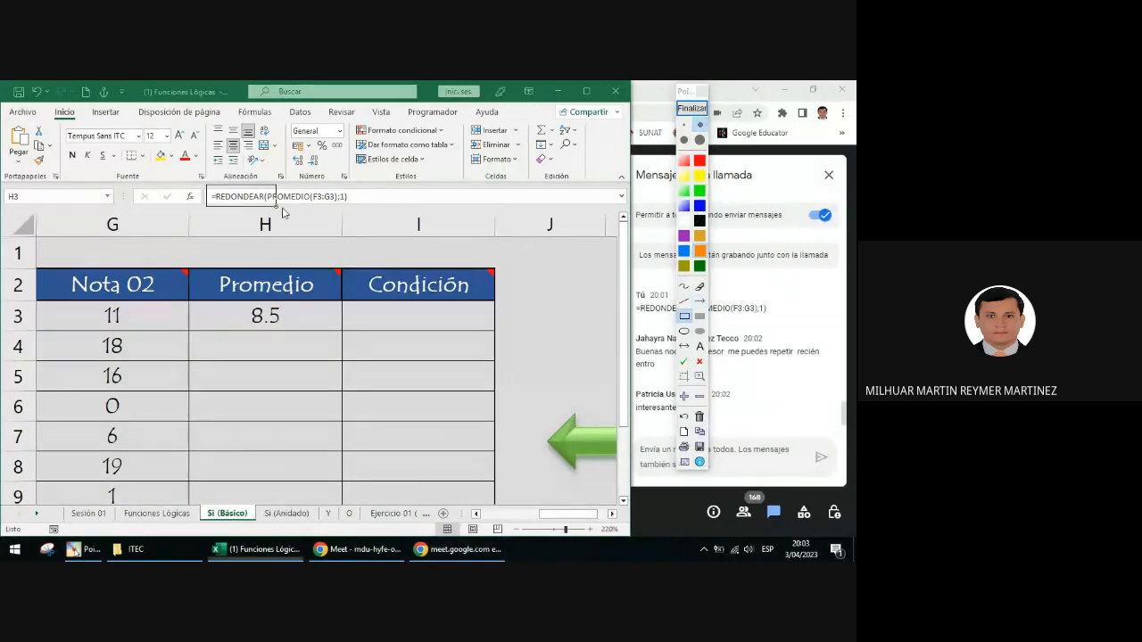
drag(206, 185, 359, 209)
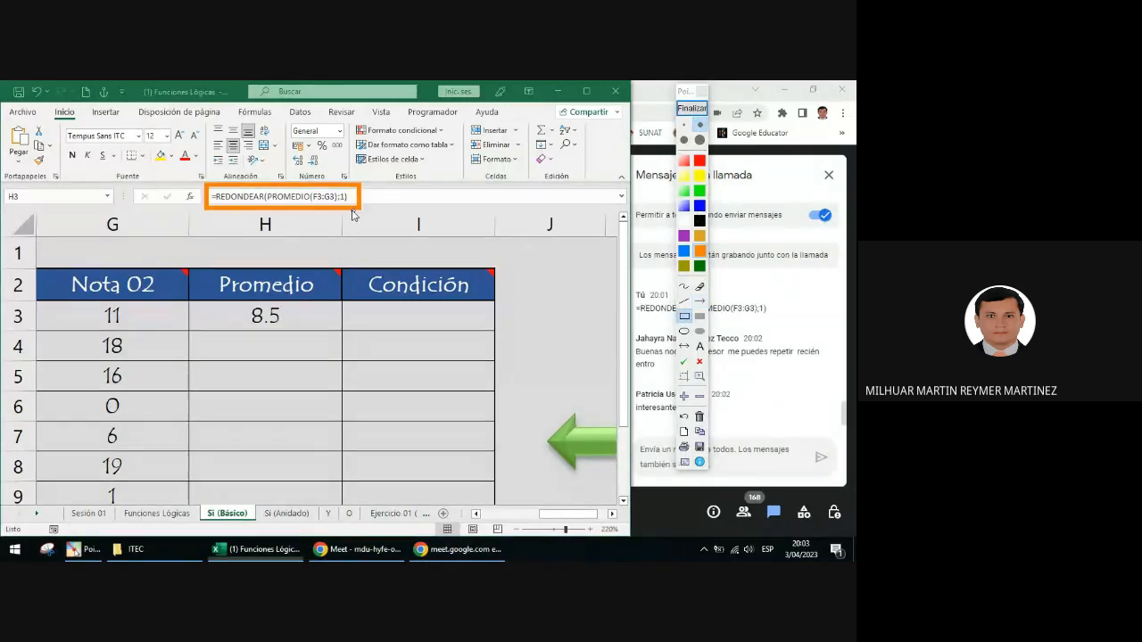
click(686, 301)
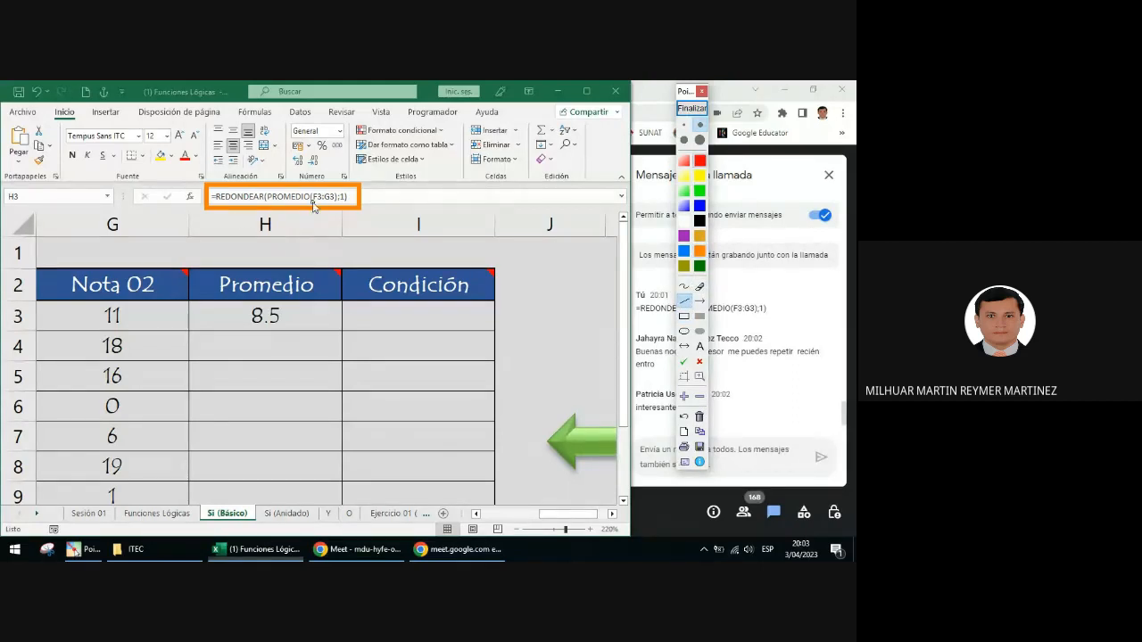
drag(312, 202, 335, 203)
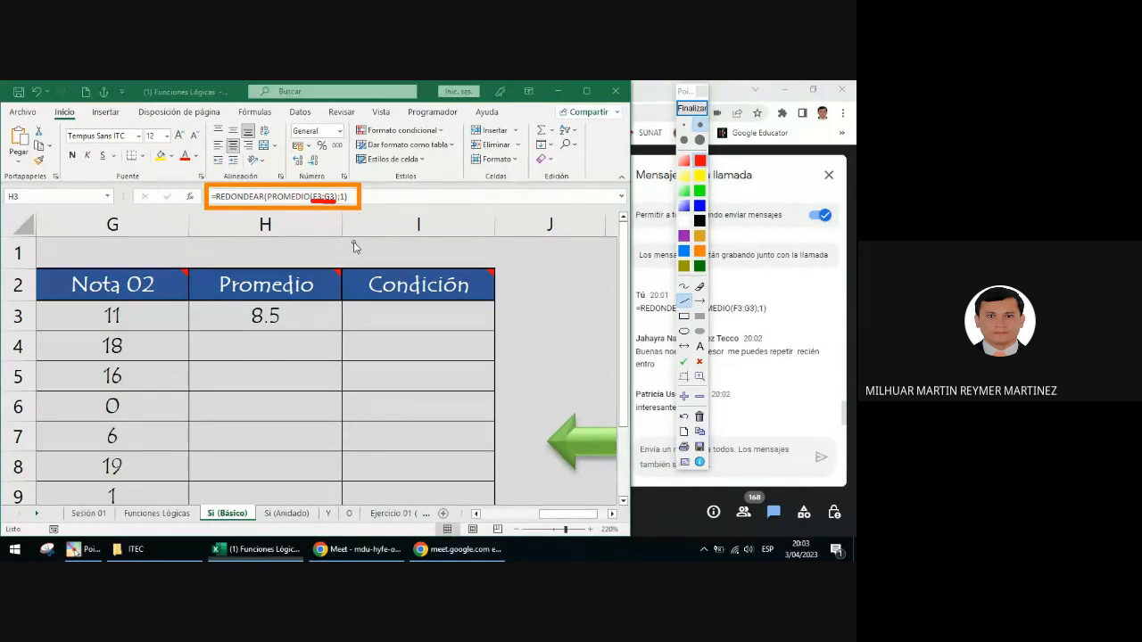
Point a dark green arrow at the decimals argument 1 in the framed formula, and end the annotation
click(701, 302)
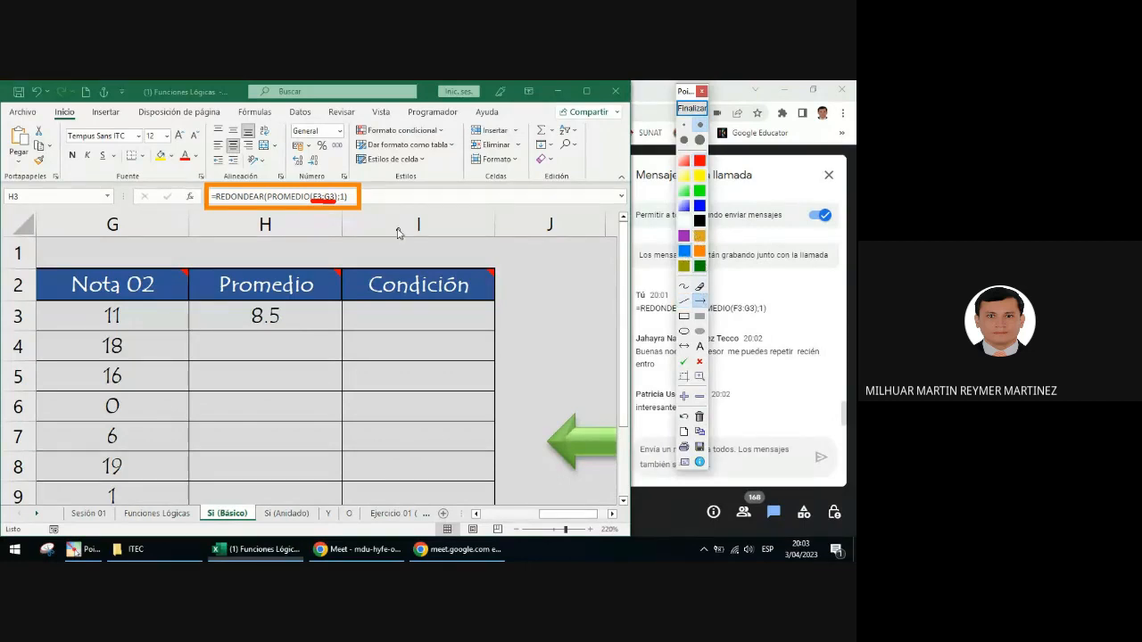
drag(374, 257, 346, 203)
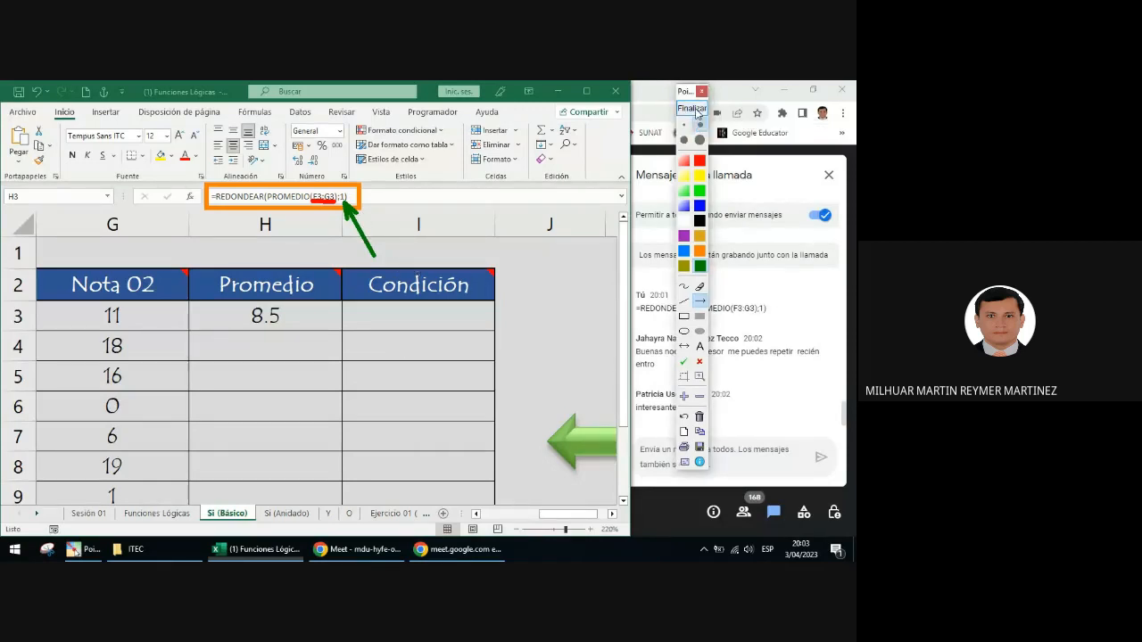
click(693, 110)
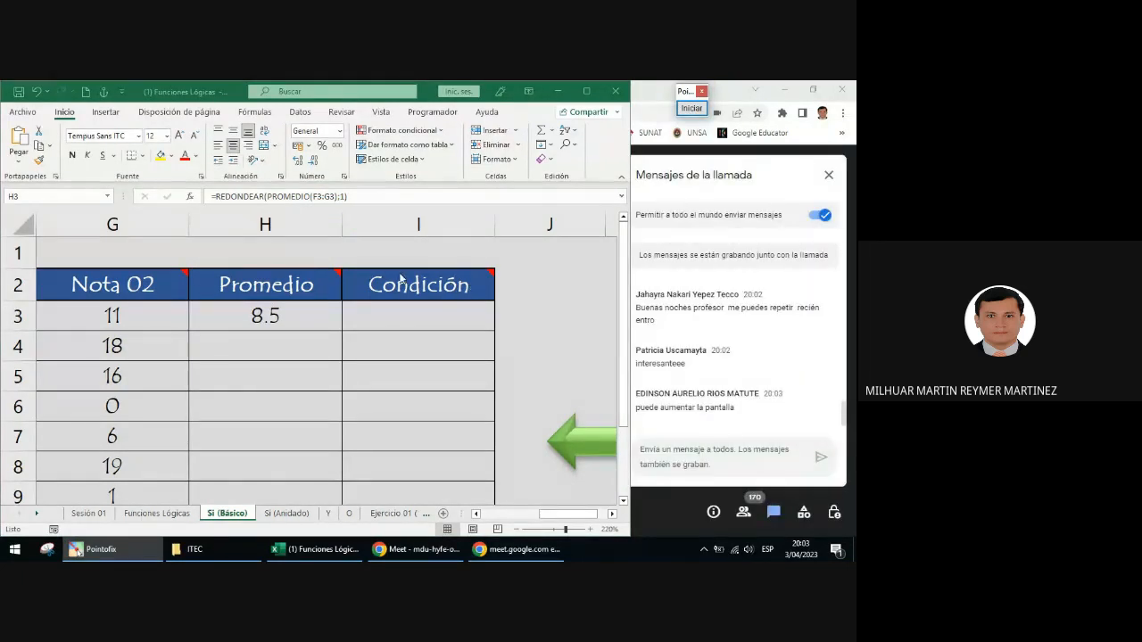
Show H3's formula inside the cell, enlarge the sheet to 250% for a second look, and close the formula keeping H3 selected
click(312, 317)
double_click(296, 315)
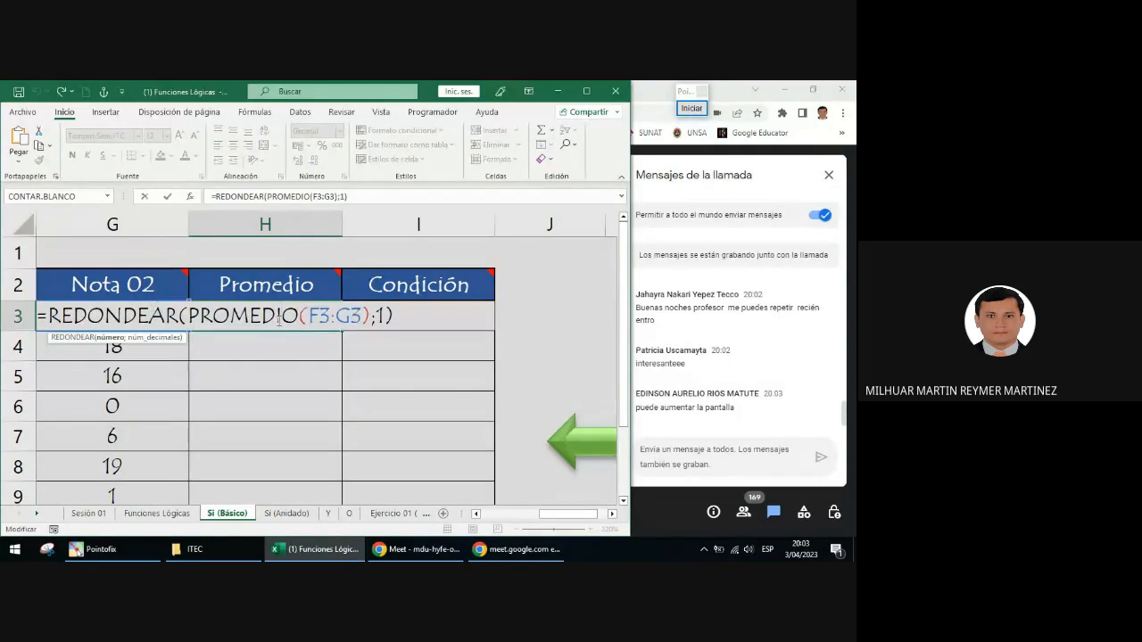
key(Escape)
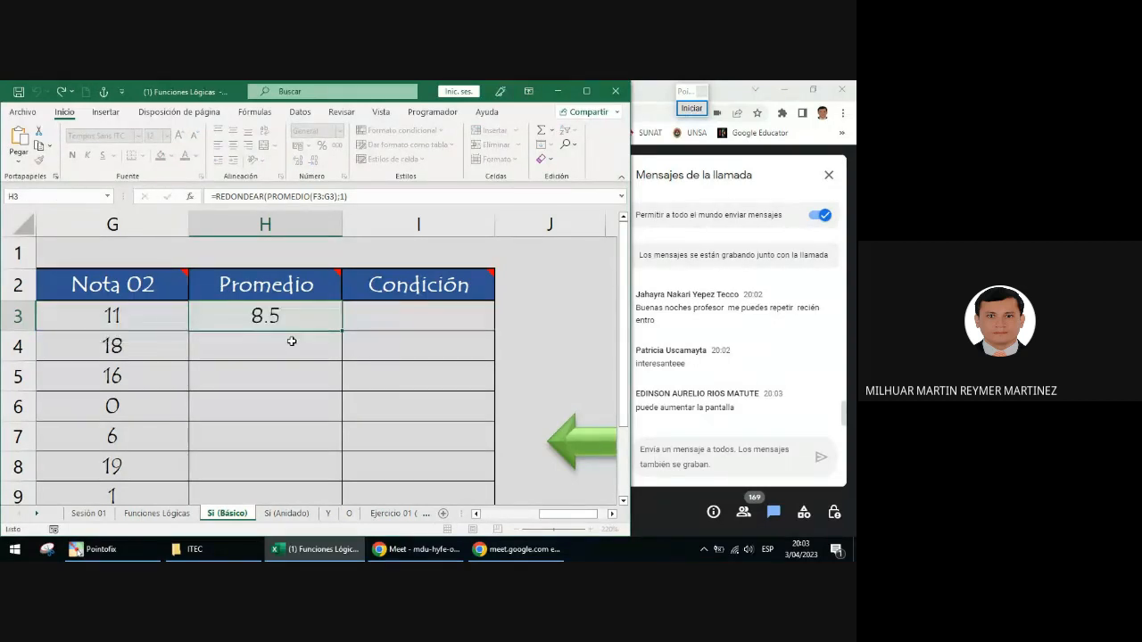
scroll(327, 345, up, 1)
scroll(326, 339, up, 1)
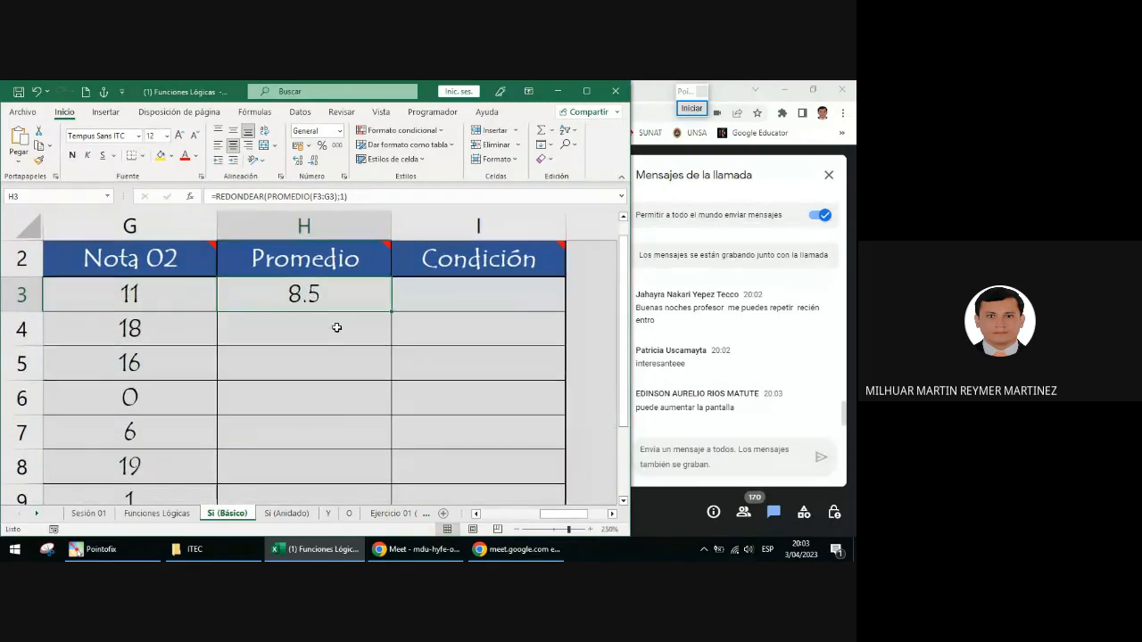
double_click(326, 296)
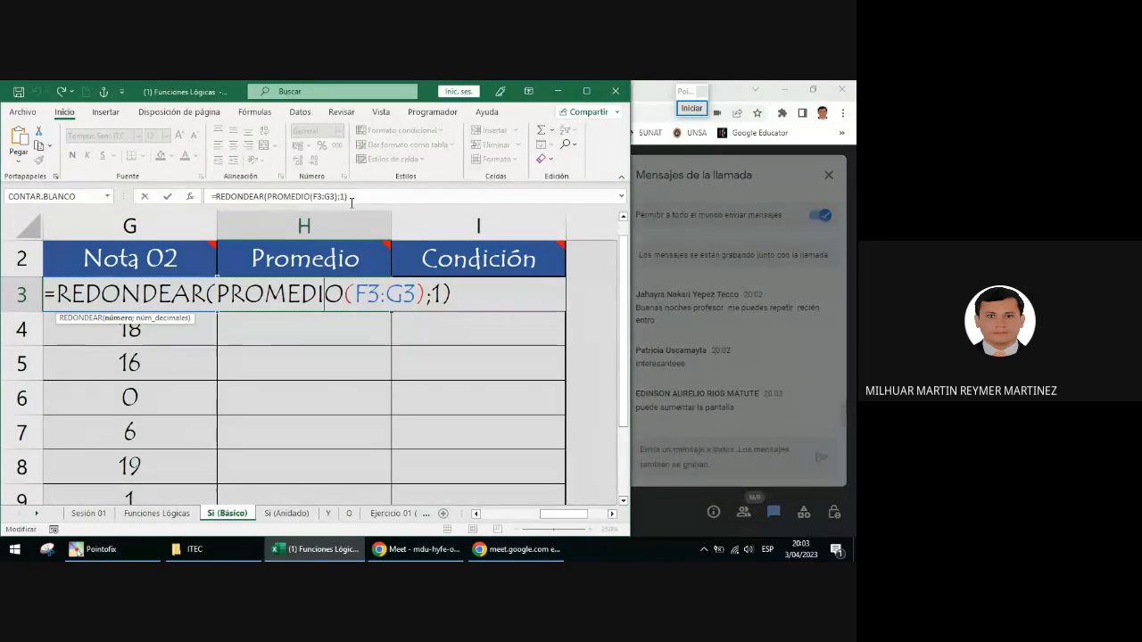
key(Return)
click(330, 305)
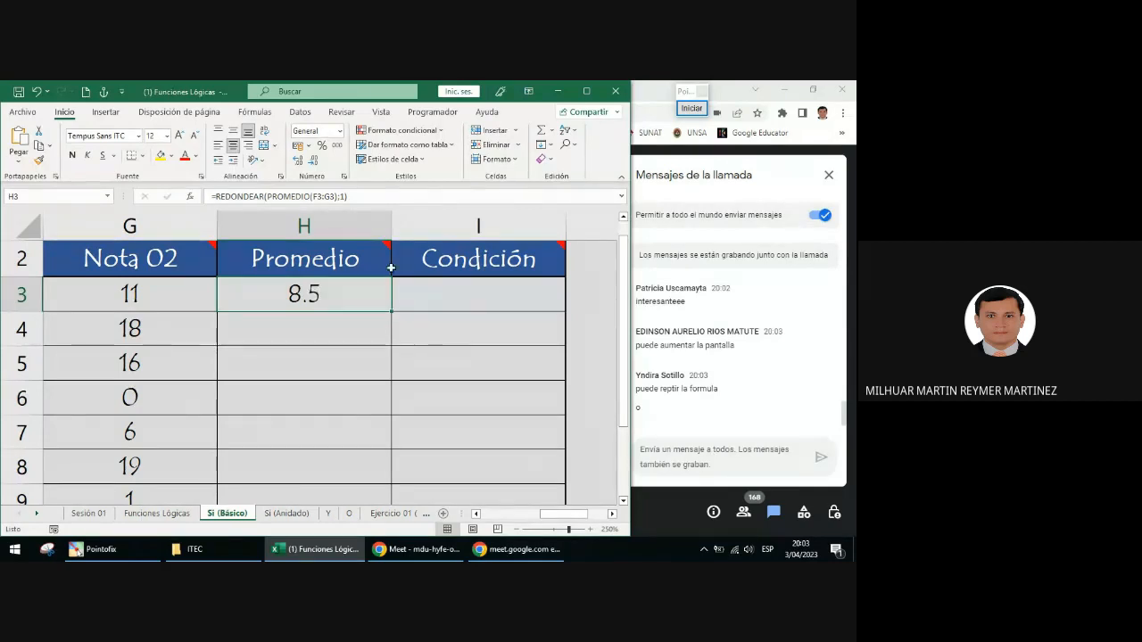
Send the formula =REDONDEAR(PROMEDIO(F3:G3);1) again in the Google Meet chat
click(683, 454)
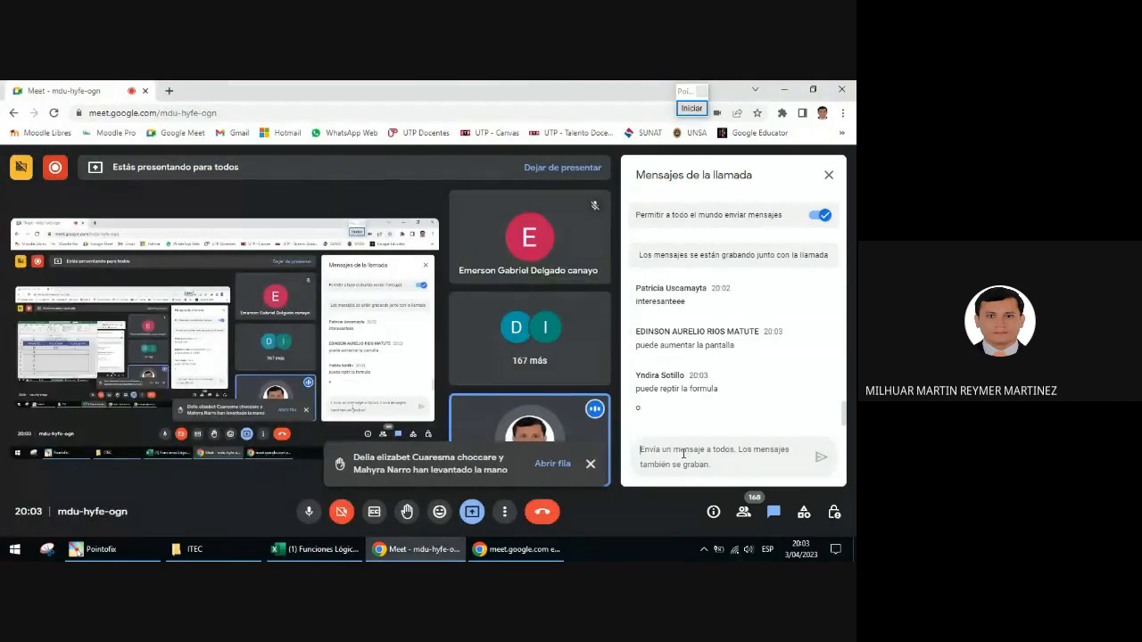
text(=REDONDEAR(PROMEDIO(F3:G3);1))
key(Return)
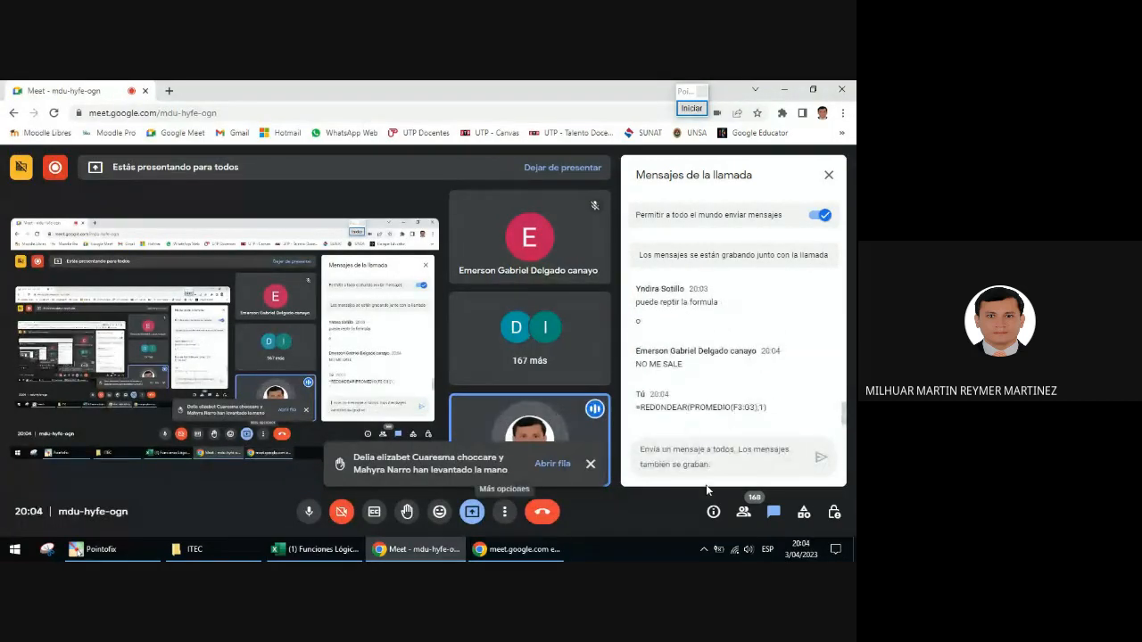
Back in Excel, try to enter H3's formula with a comma separator: =REDONDEAR(PROMEDIO(F3:G3),1)
click(323, 550)
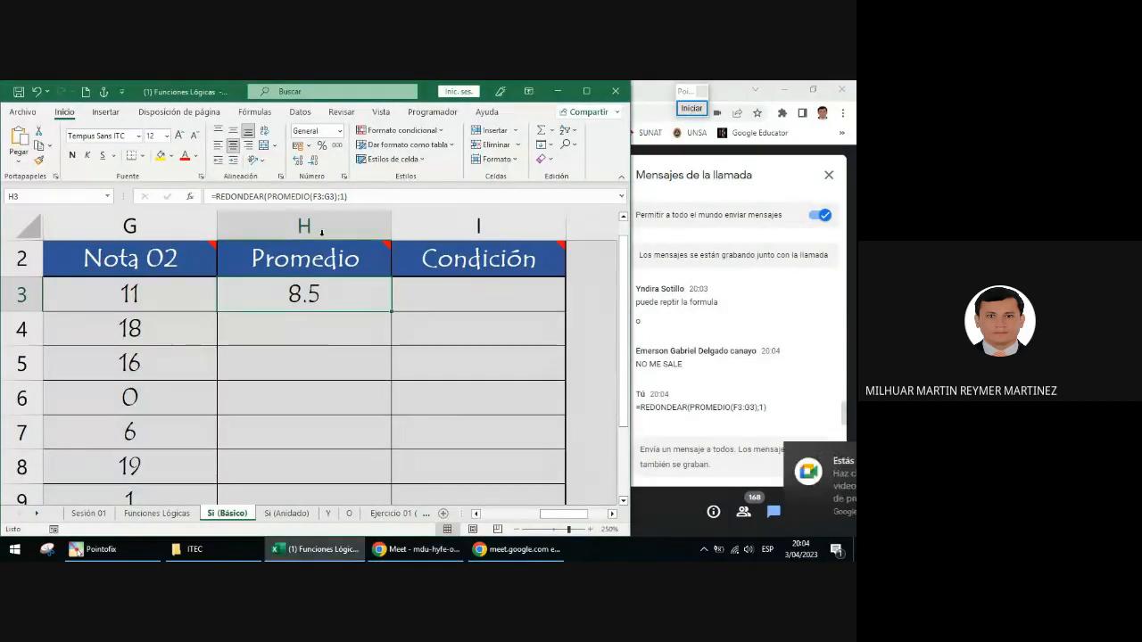
click(359, 196)
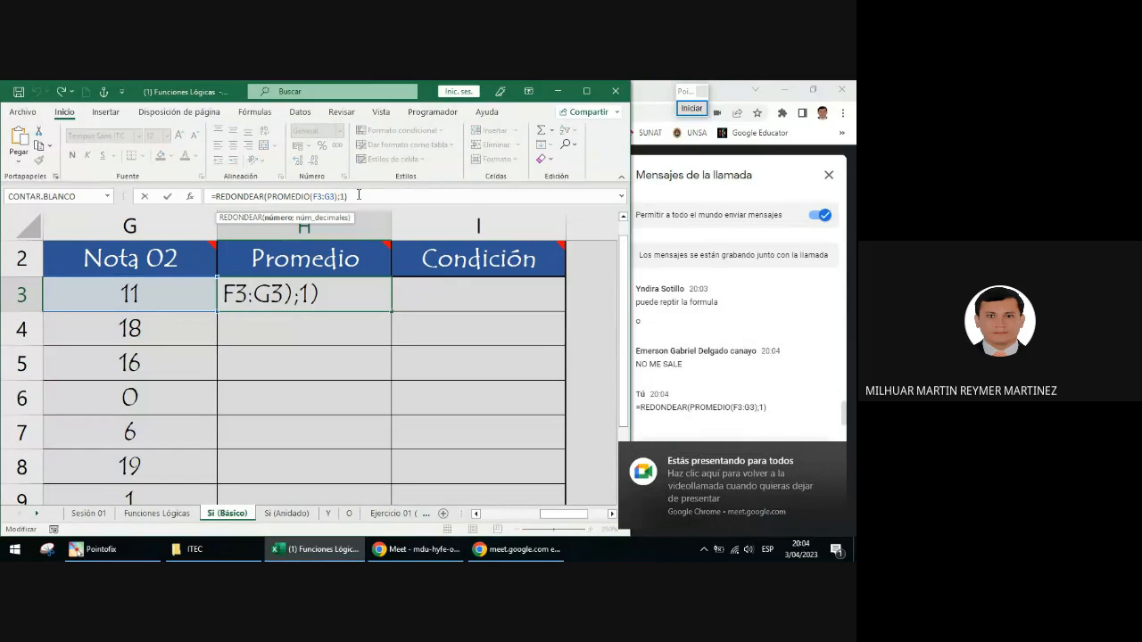
key(BackSpace)
text(,)
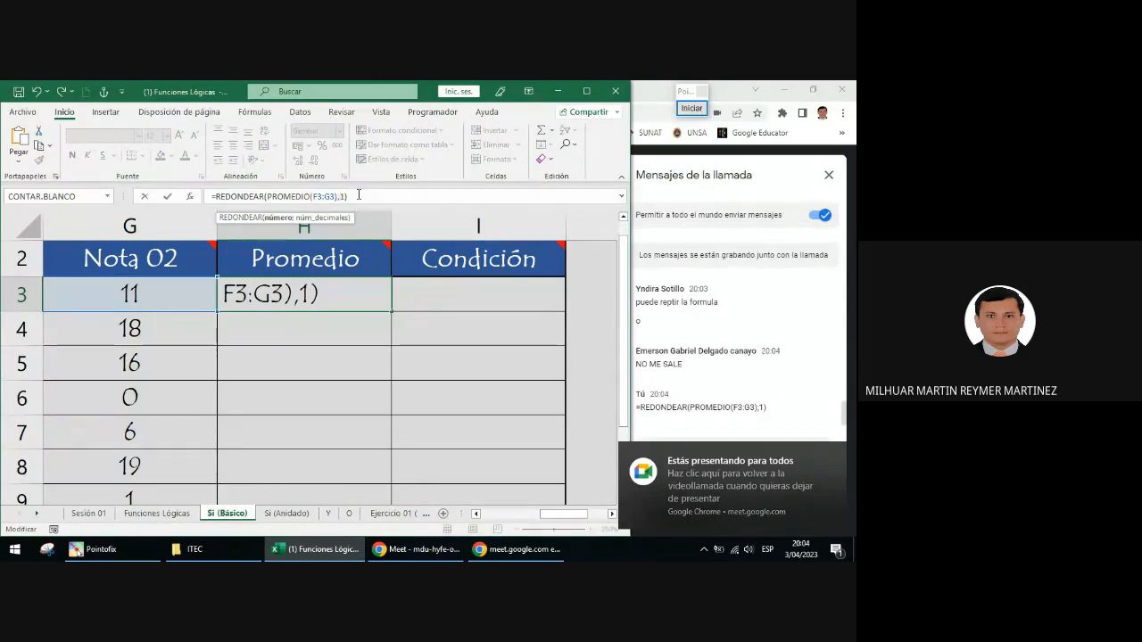
key(Return)
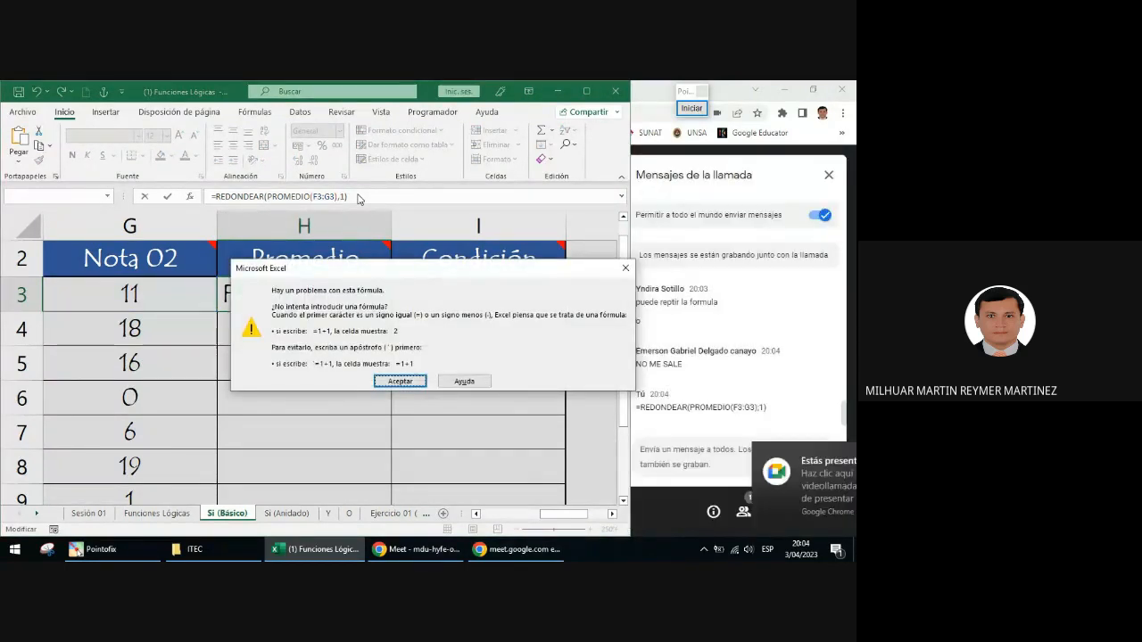
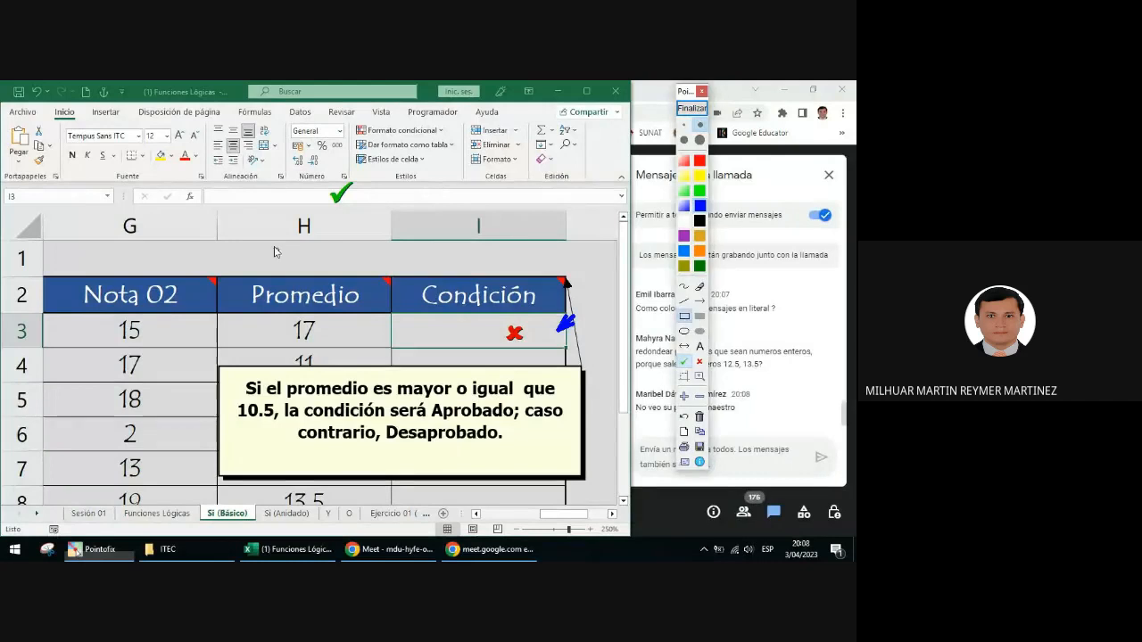
Frame the empty formula bar with a blue Pointofix rectangle and end the annotation
drag(197, 175, 617, 218)
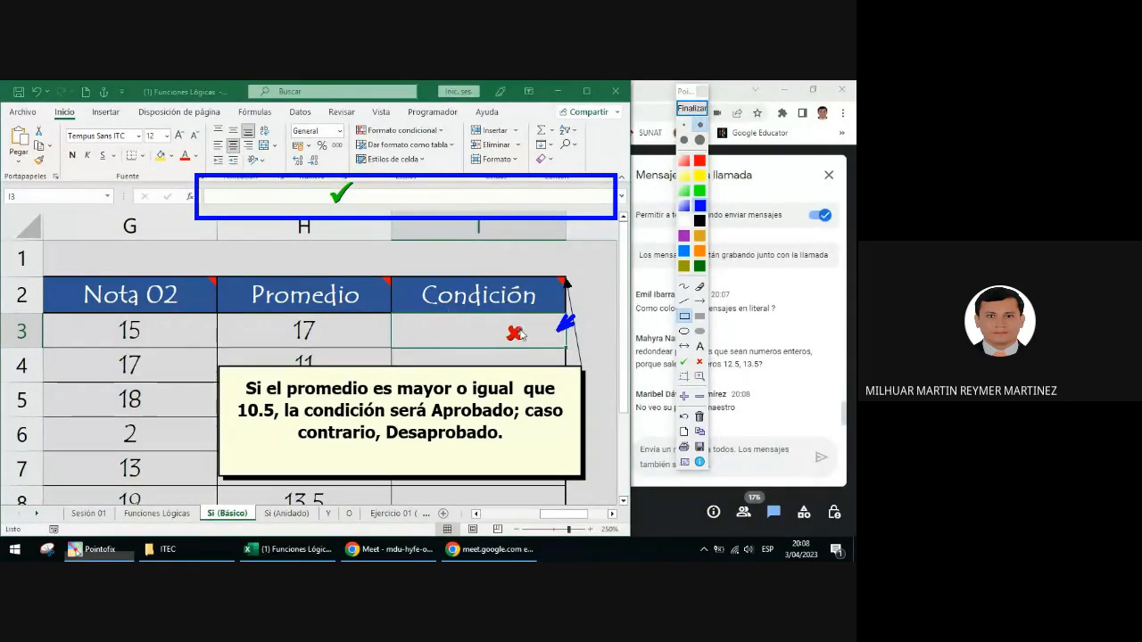
click(691, 108)
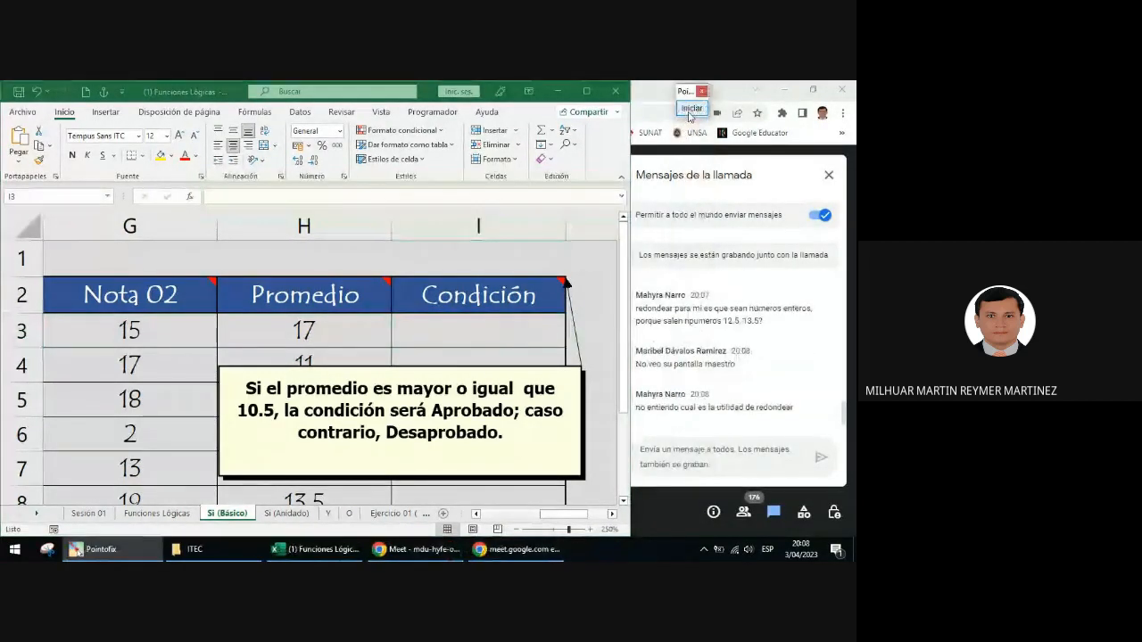
Start the Condición formula for I3 in the formula bar with =SI(
click(430, 332)
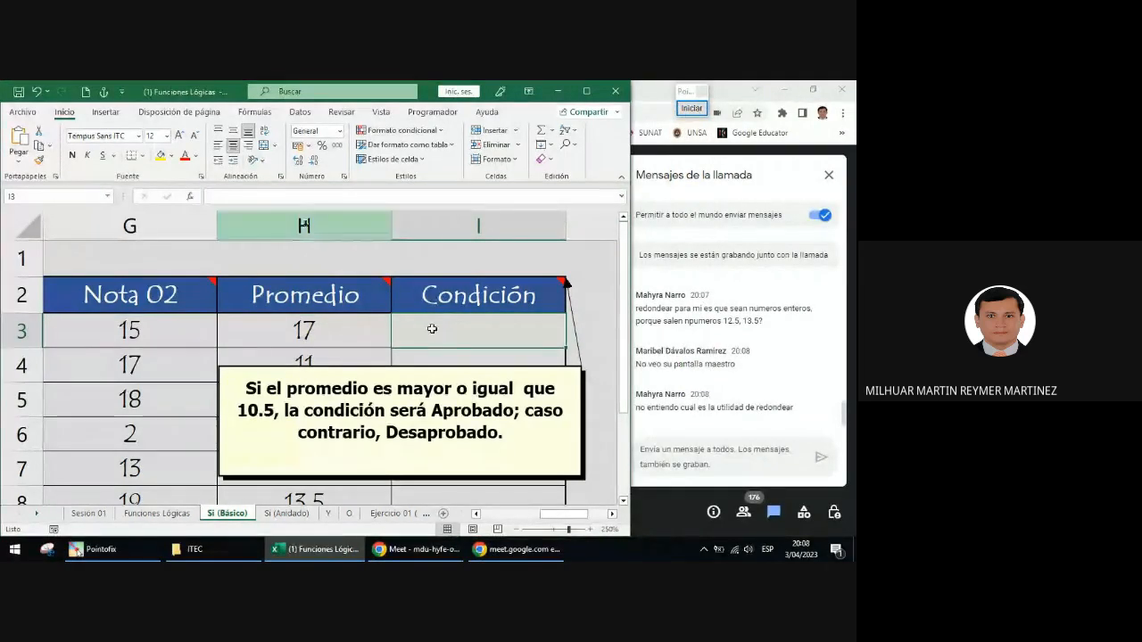
click(233, 193)
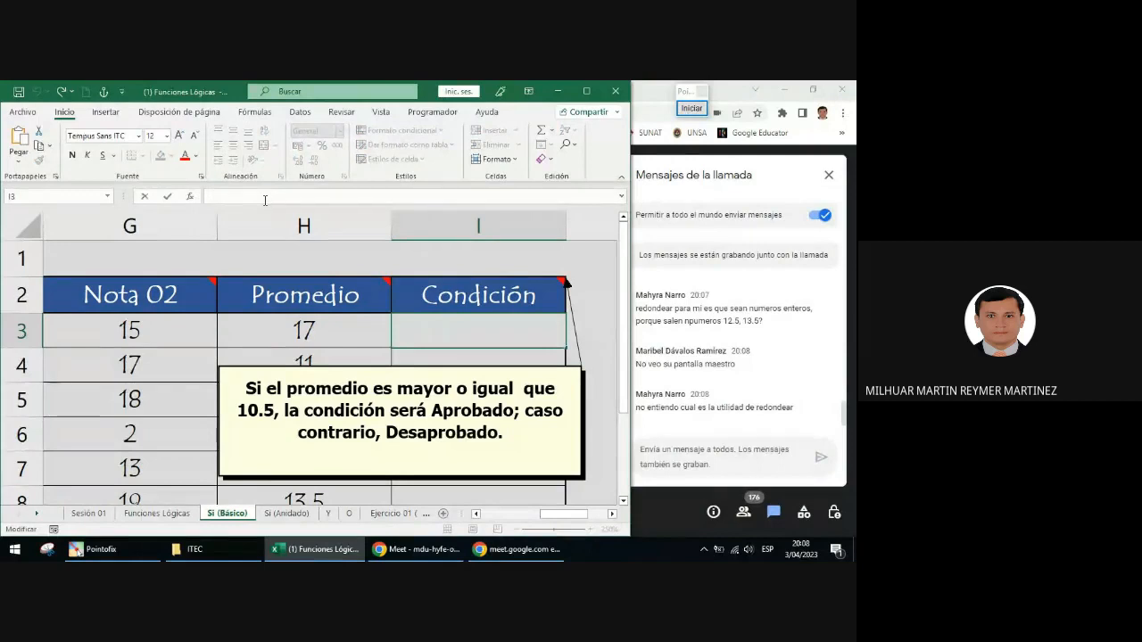
text(=SI)
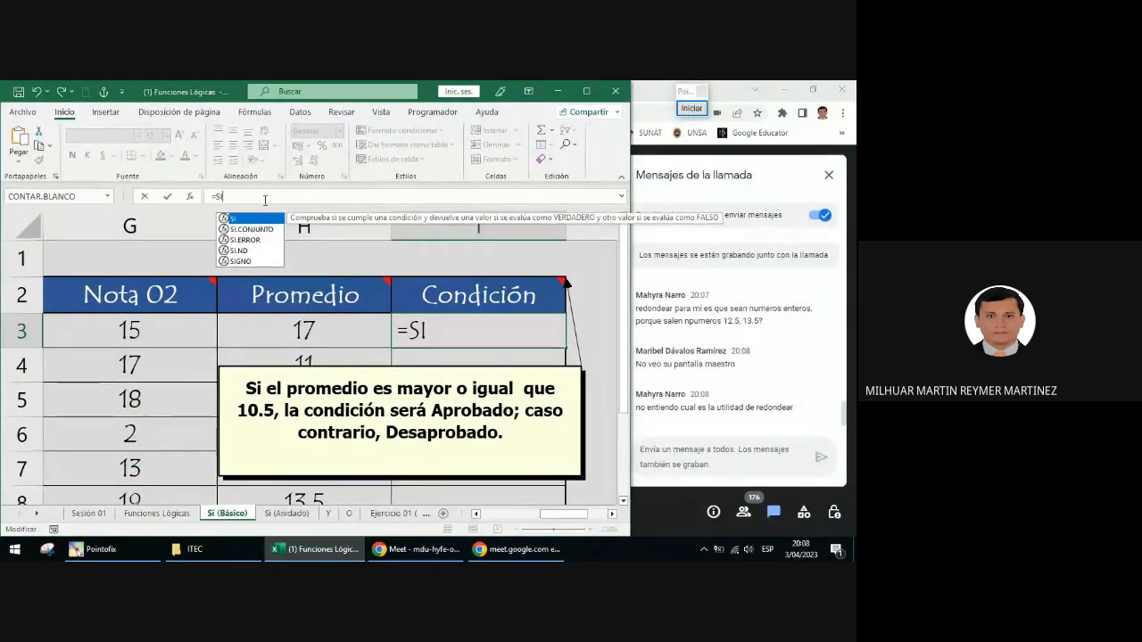
text(()
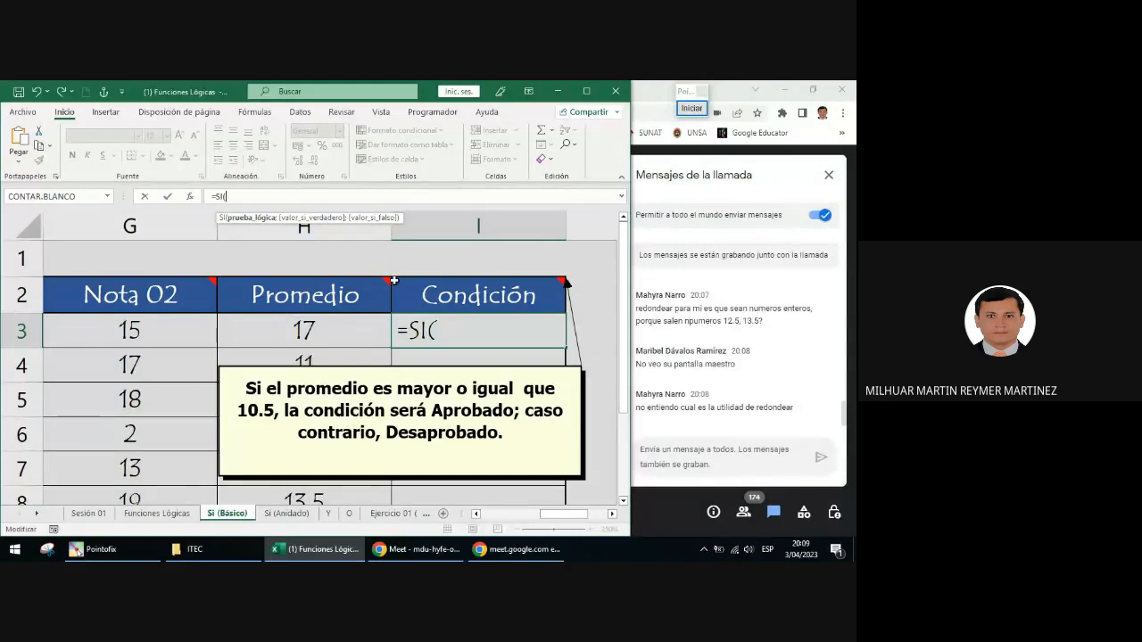
Check the class messages in the Google Meet chat, return to Excel, and add the condition >=10.5; to I3's formula
click(655, 503)
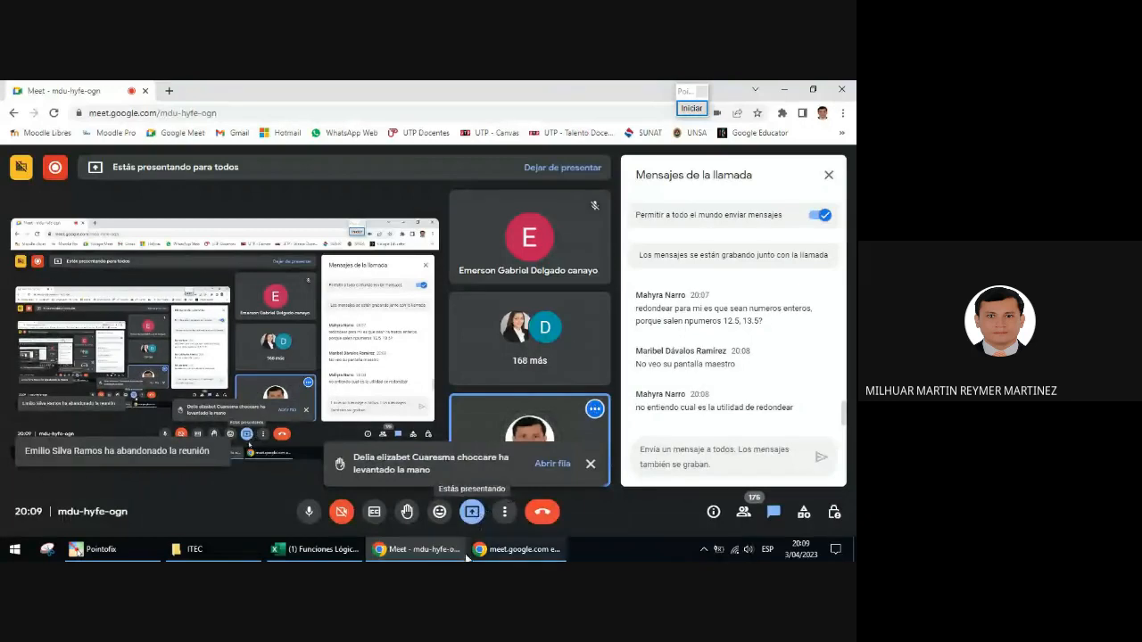
click(344, 549)
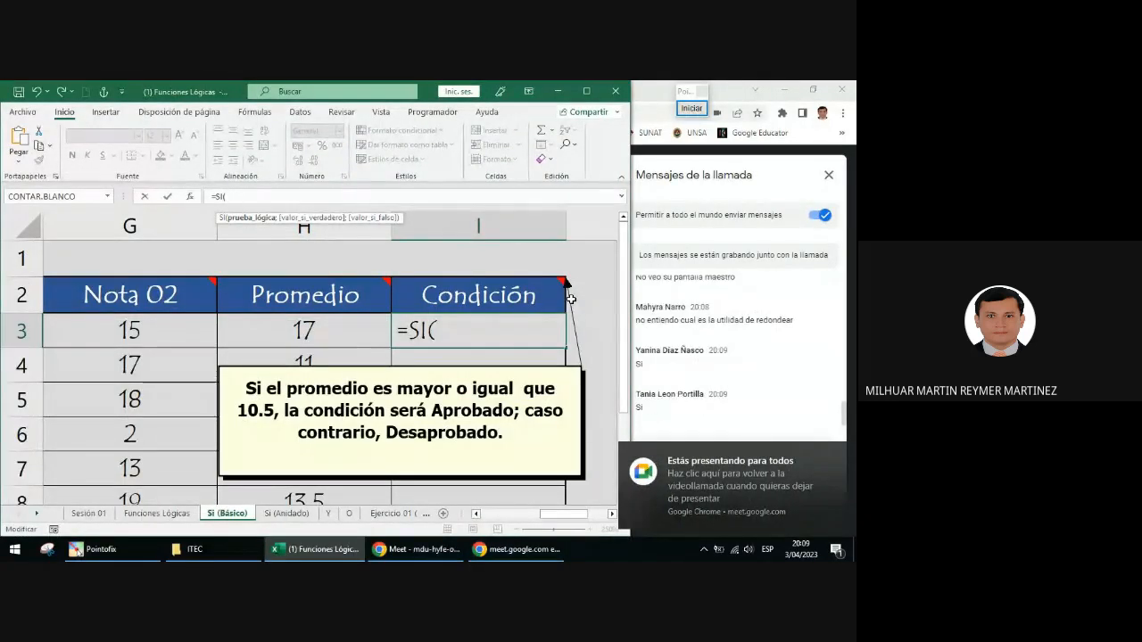
scroll(693, 344, up, 2)
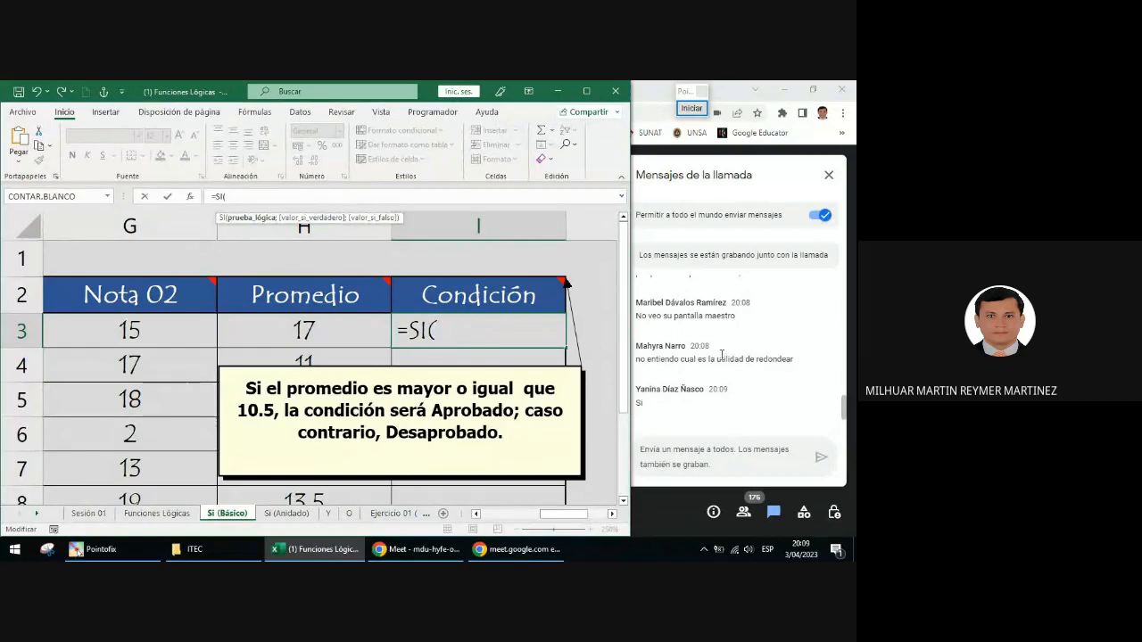
scroll(722, 355, up, 2)
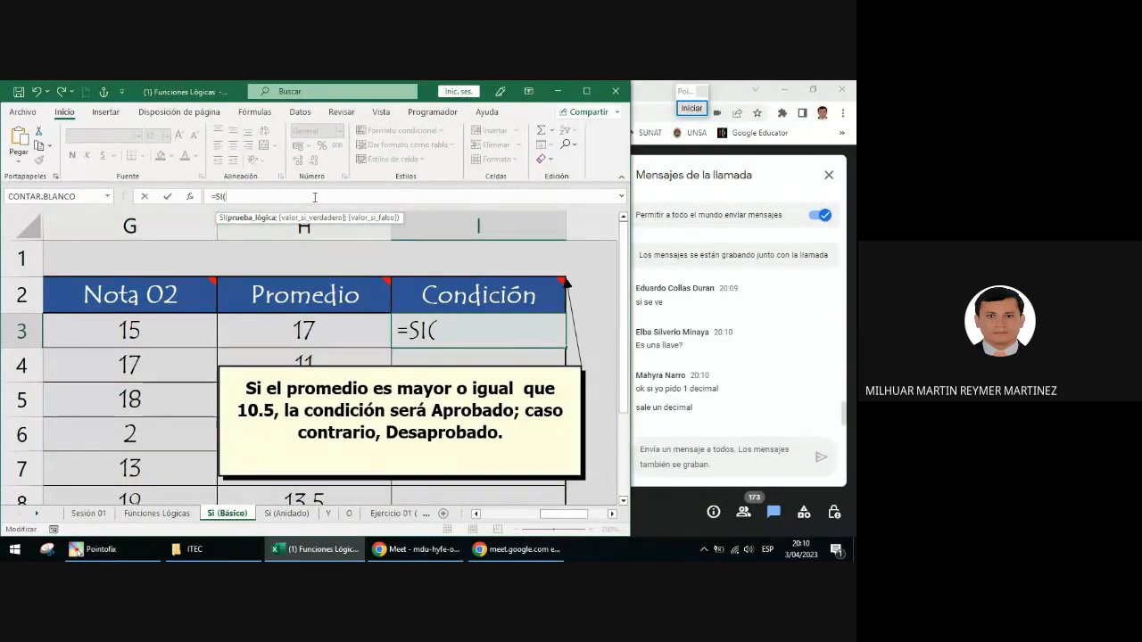
text(>=10.5;)
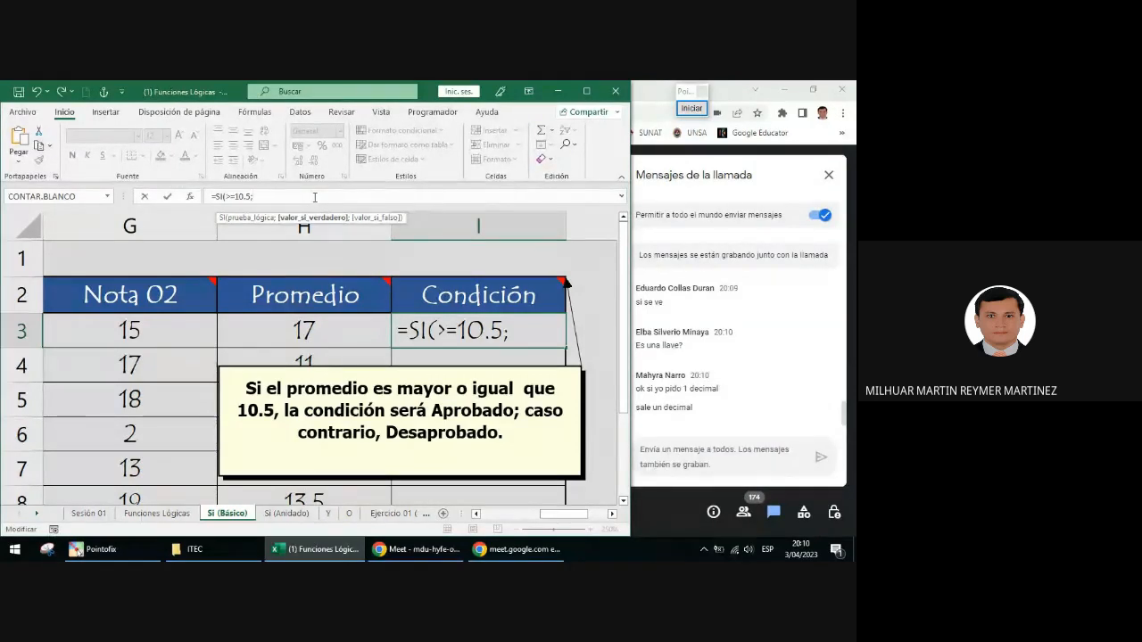
Add "Aprobado" as the value-if-true argument of I3's SI formula, followed by a semicolon
text("aPR)
key(BackSpace)
key(BackSpace)
key(BackSpace)
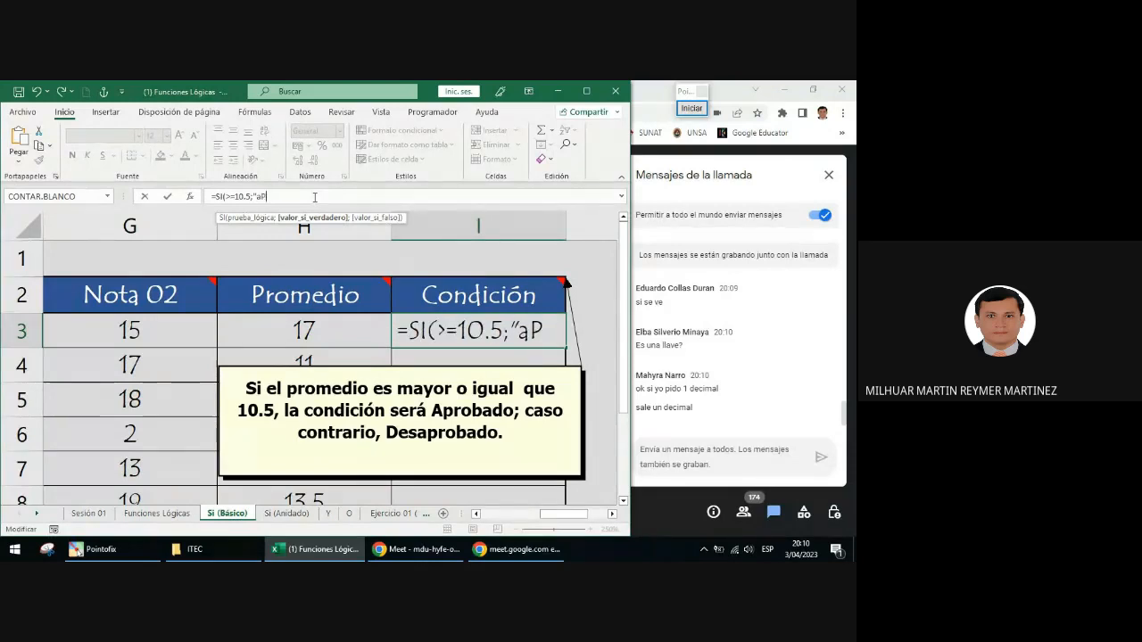
text(A)
text(rp)
key(BackSpace)
key(BackSpace)
text(probado")
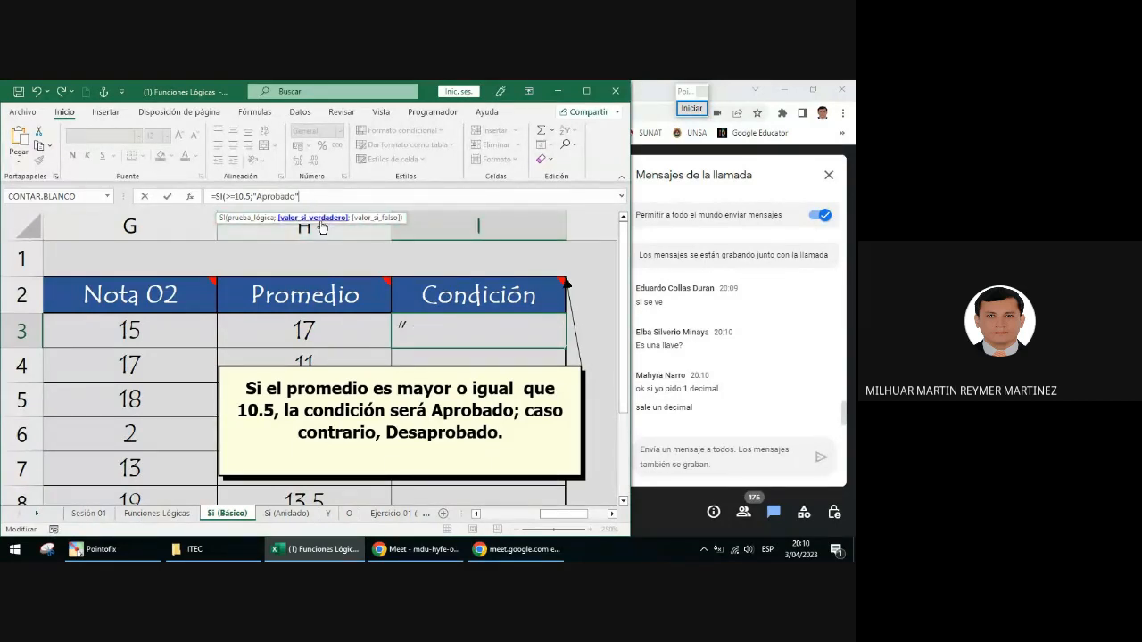
text(;)
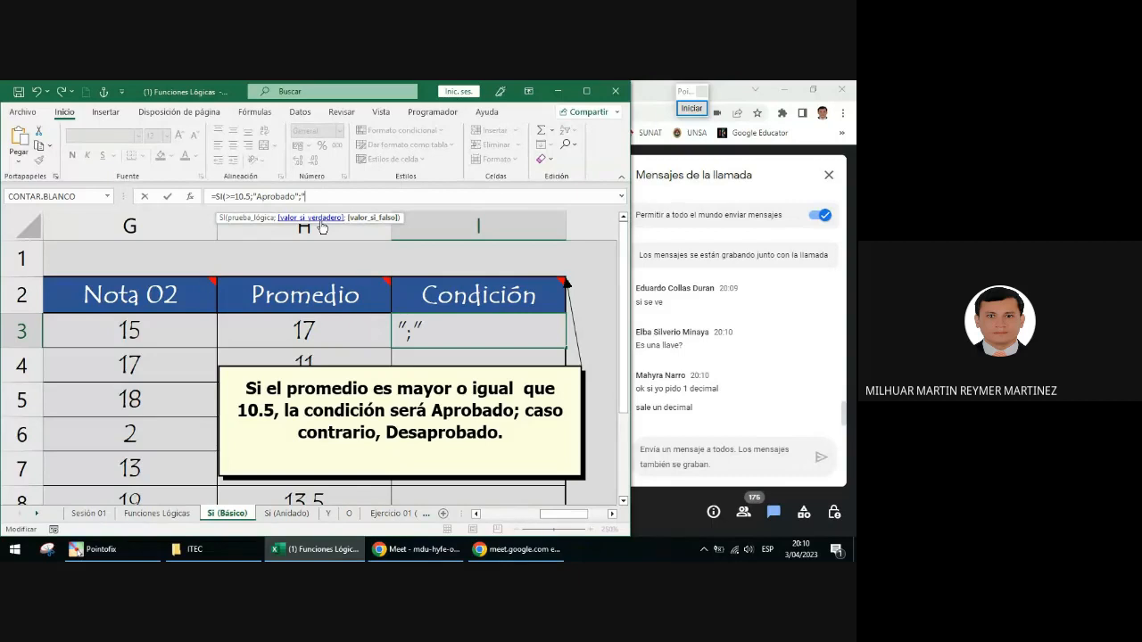
Add "Desaprobado" as the value-if-false argument, correcting its spelling, and close the SI formula's parenthesis
text("Desarp)
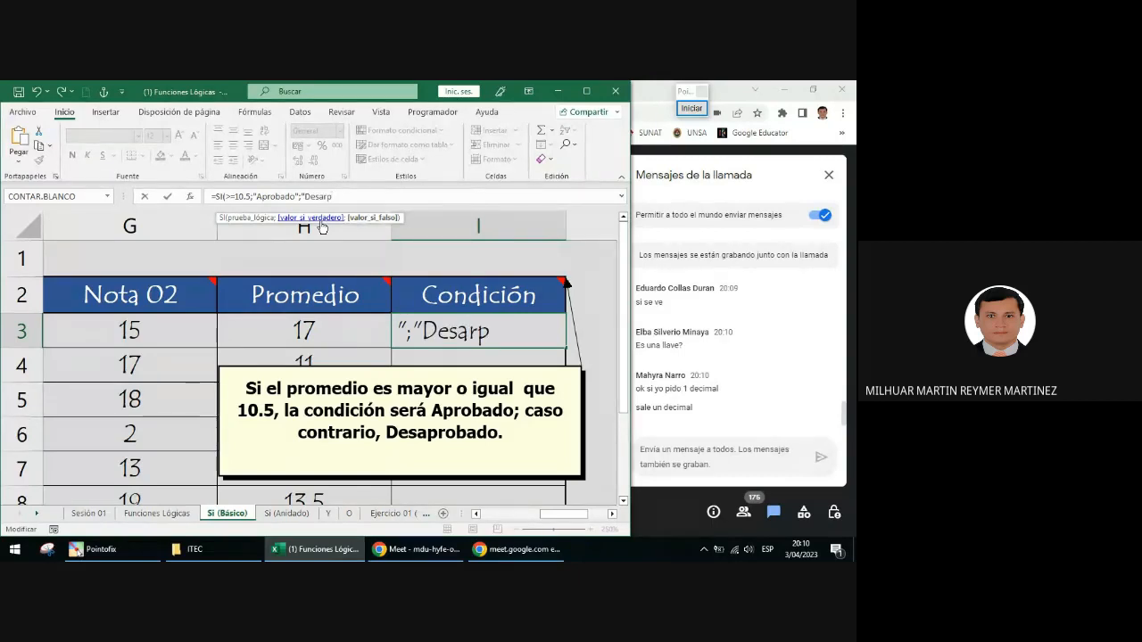
text(obado")
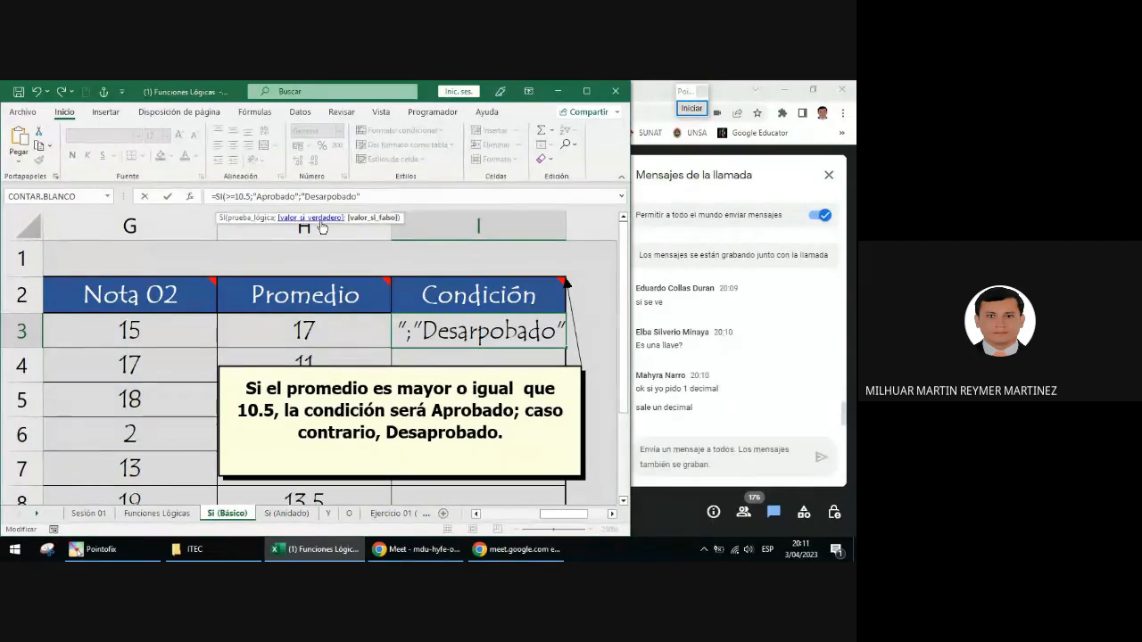
click(326, 196)
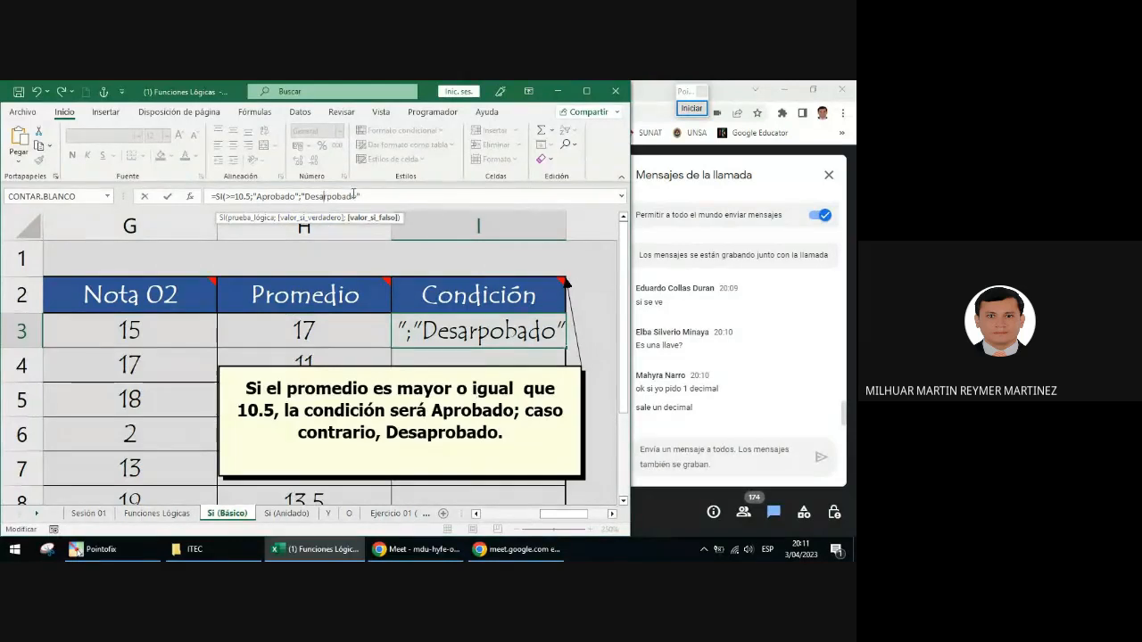
key(BackSpace)
text(r)
click(380, 189)
text())
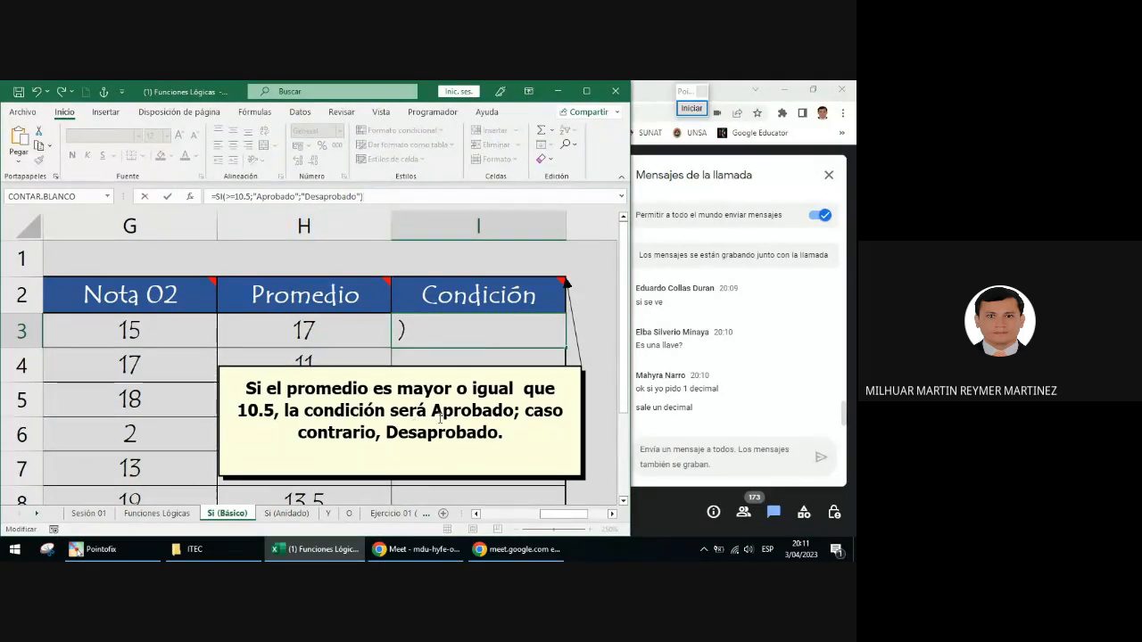
Copy I3's formula and send =SI(>=10.5;"Aprobado";"Desaprobado") in the Google Meet chat
click(285, 194)
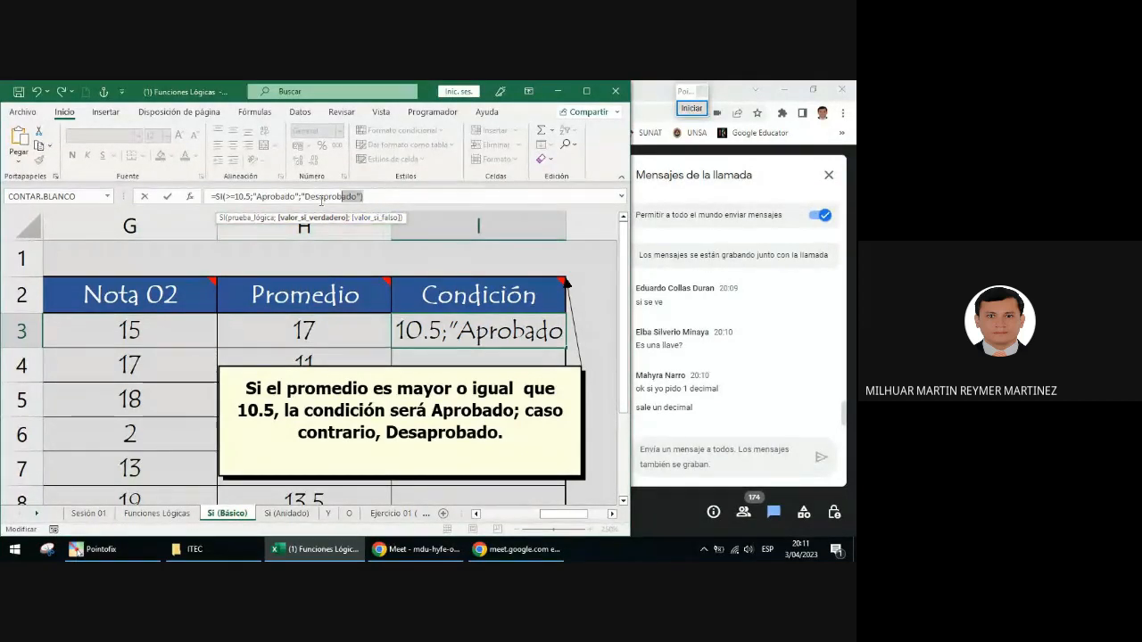
click(654, 446)
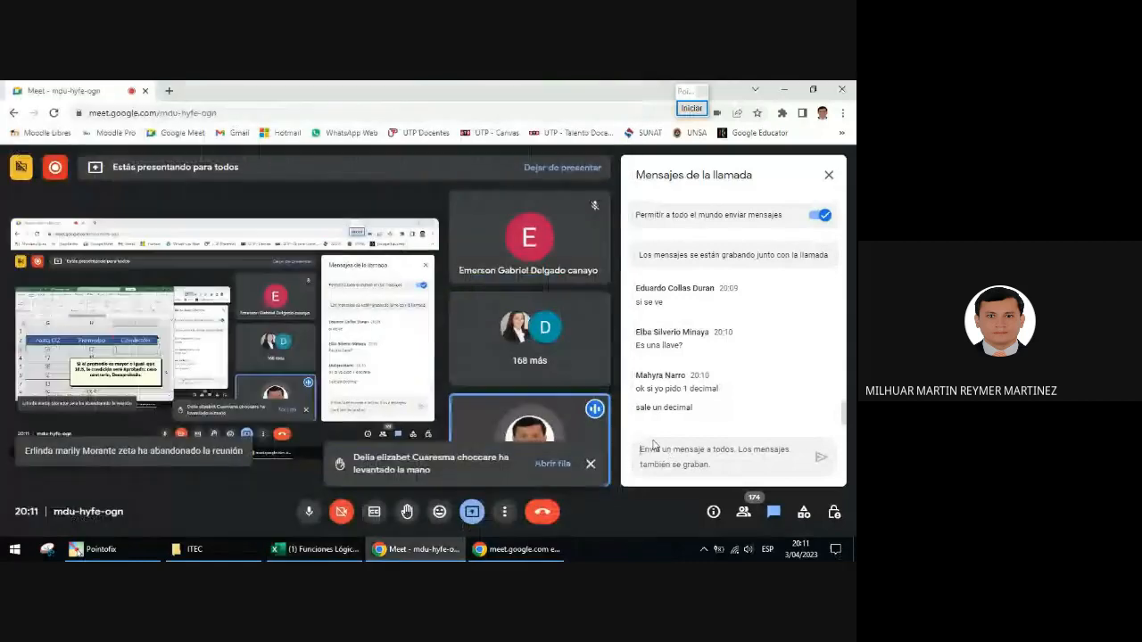
text(=SI(>=10.5;"Aprobado";"Desaprobado"))
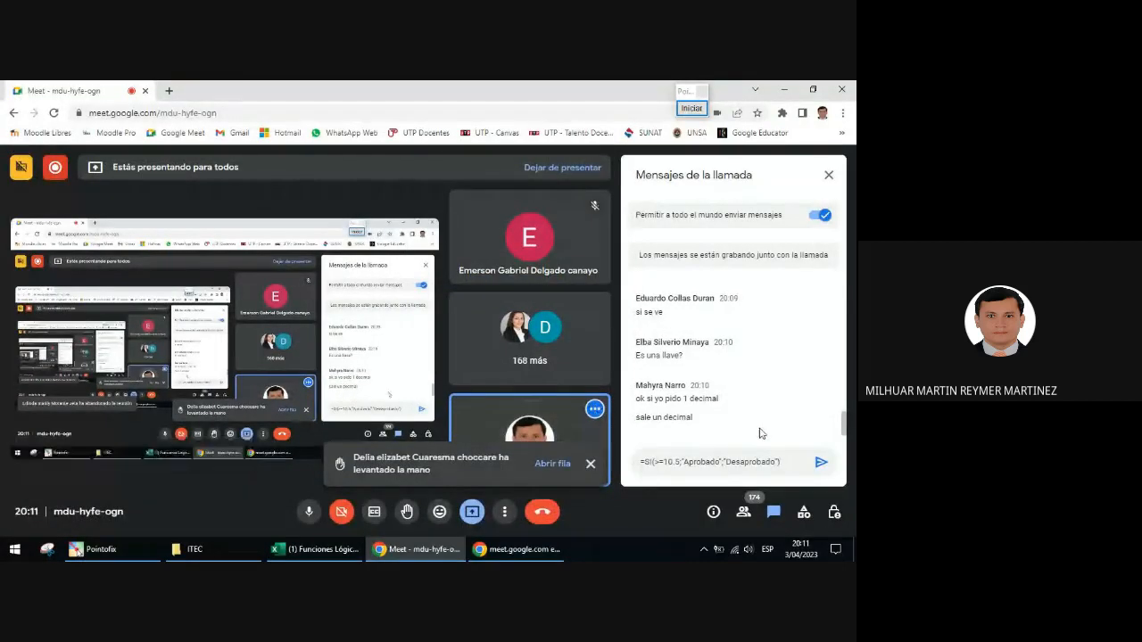
key(Return)
Return to Excel, try to enter I3's SI formula without a cell reference, and dismiss the alert
click(317, 549)
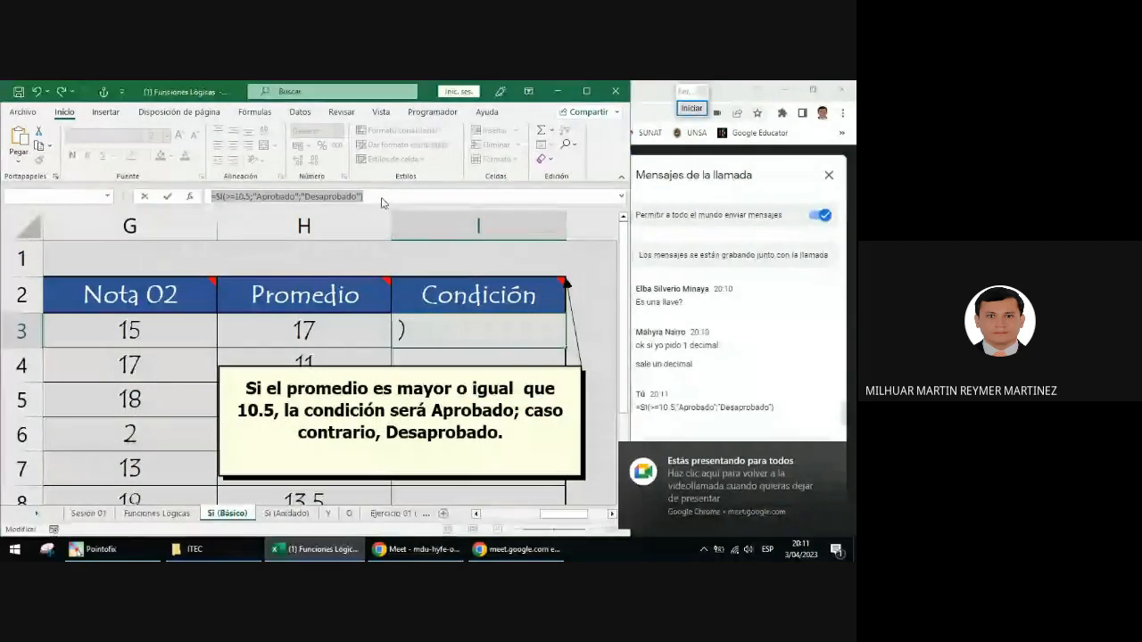
key(Return)
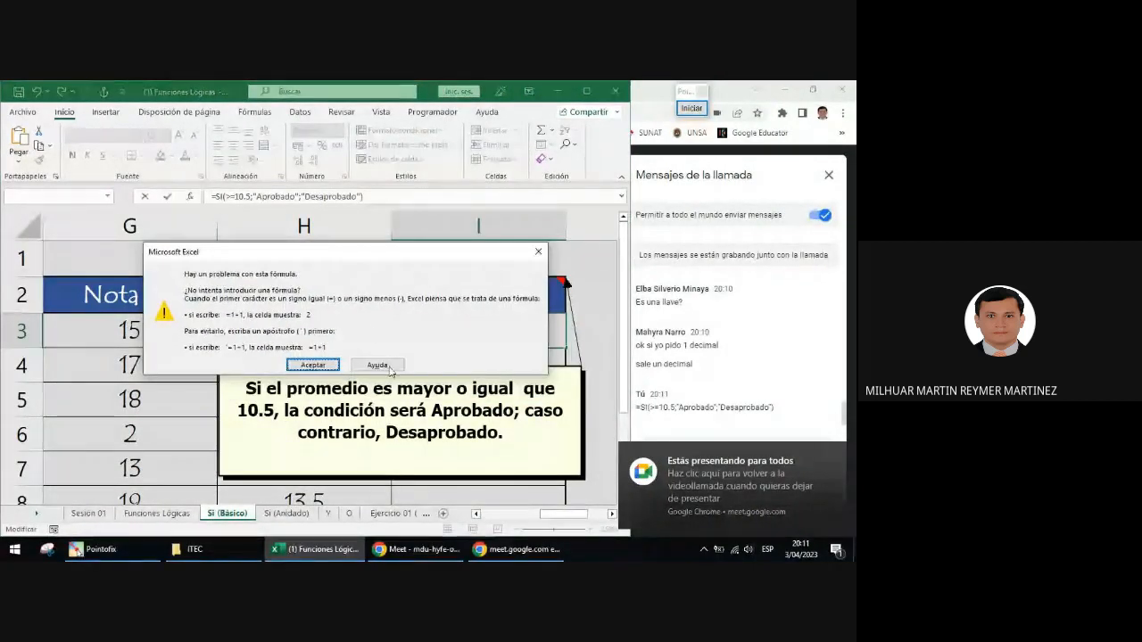
drag(418, 258, 349, 195)
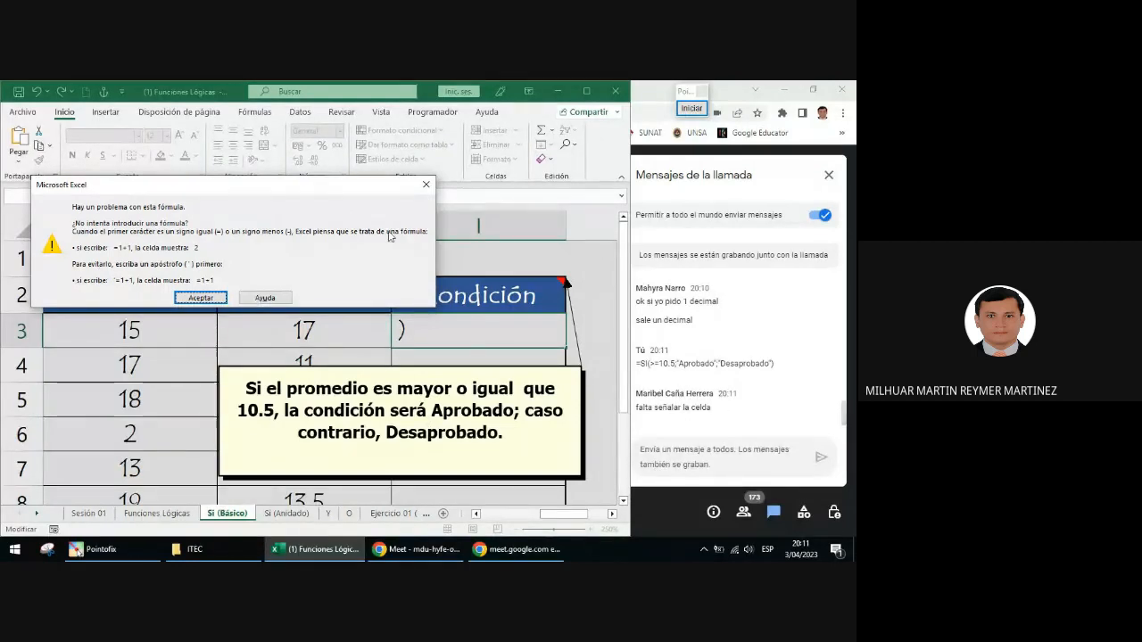
click(426, 185)
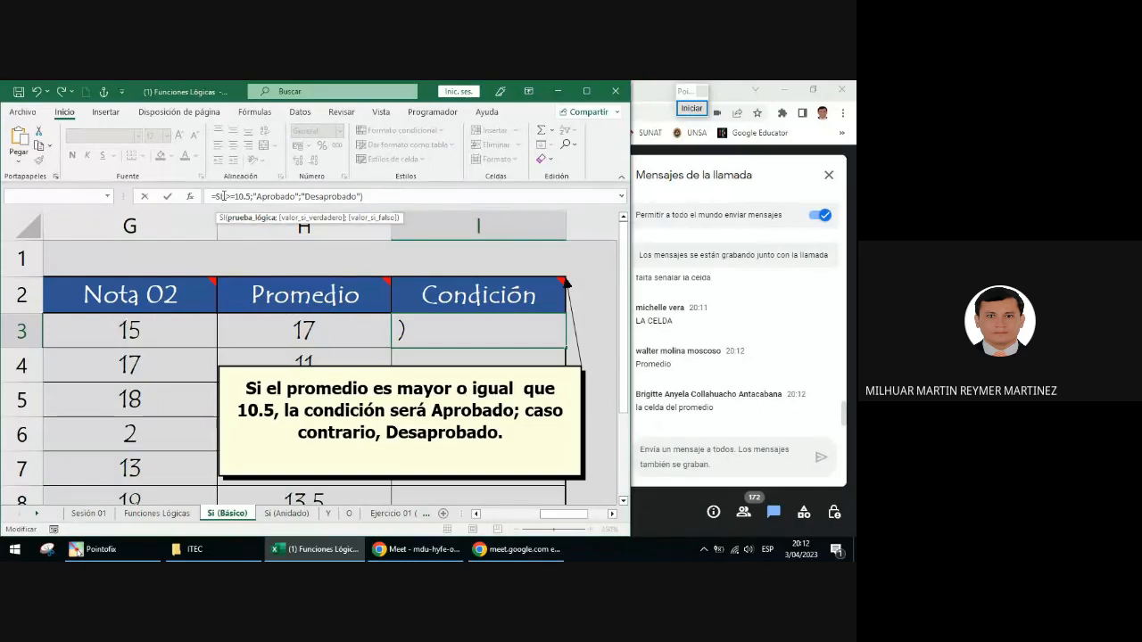
Insert the Promedio cell H3 before >=10.5 in I3's formula
click(301, 330)
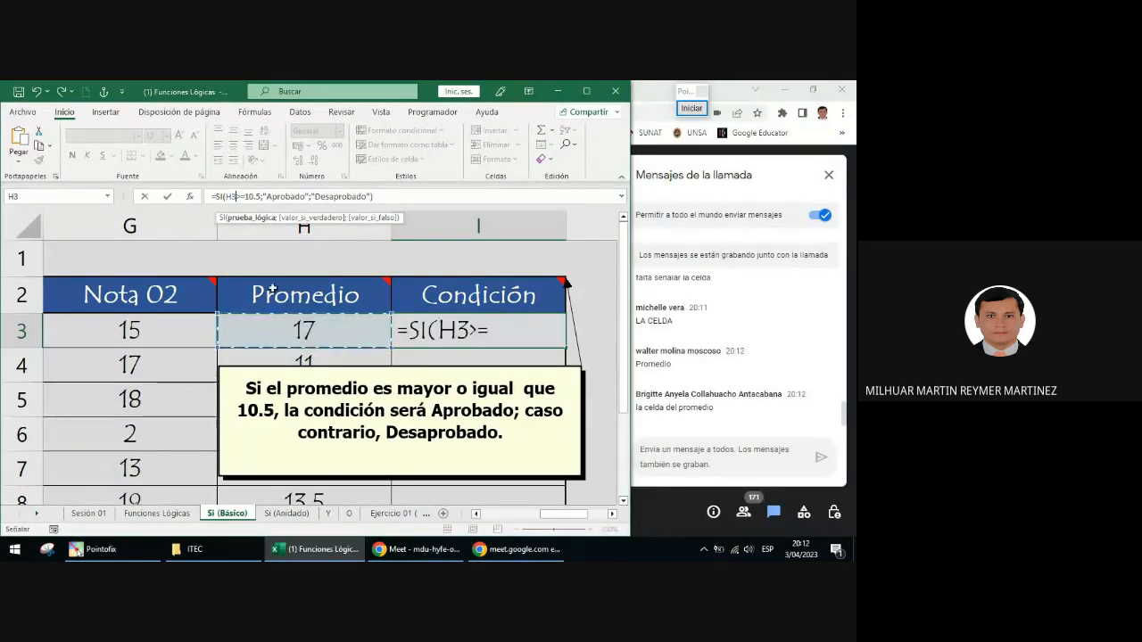
mouse_move(291, 306)
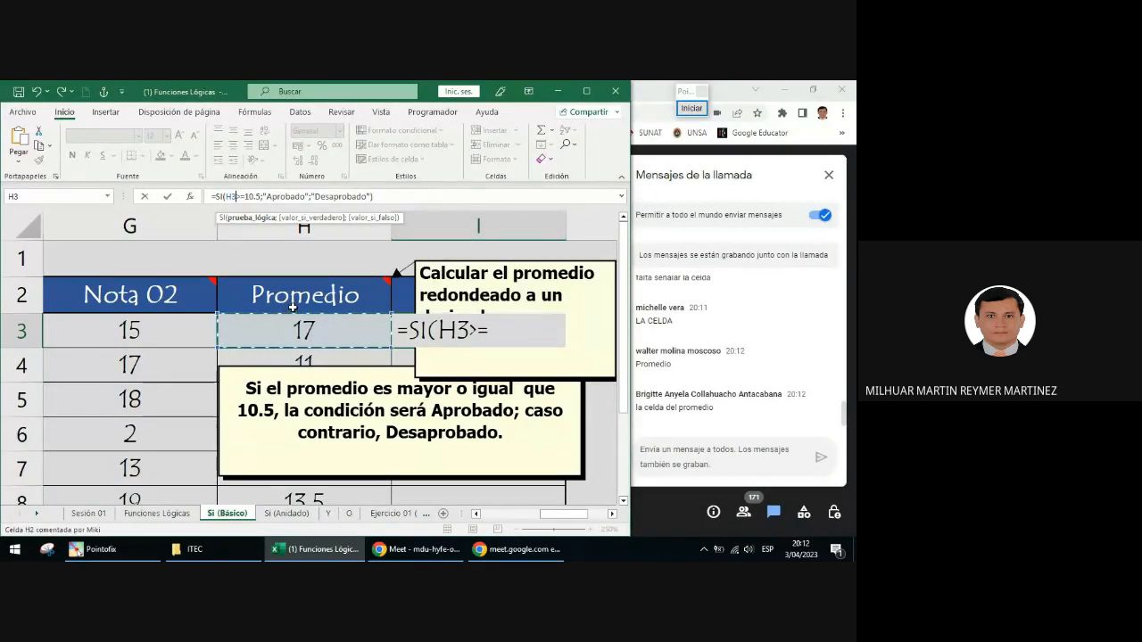
click(347, 203)
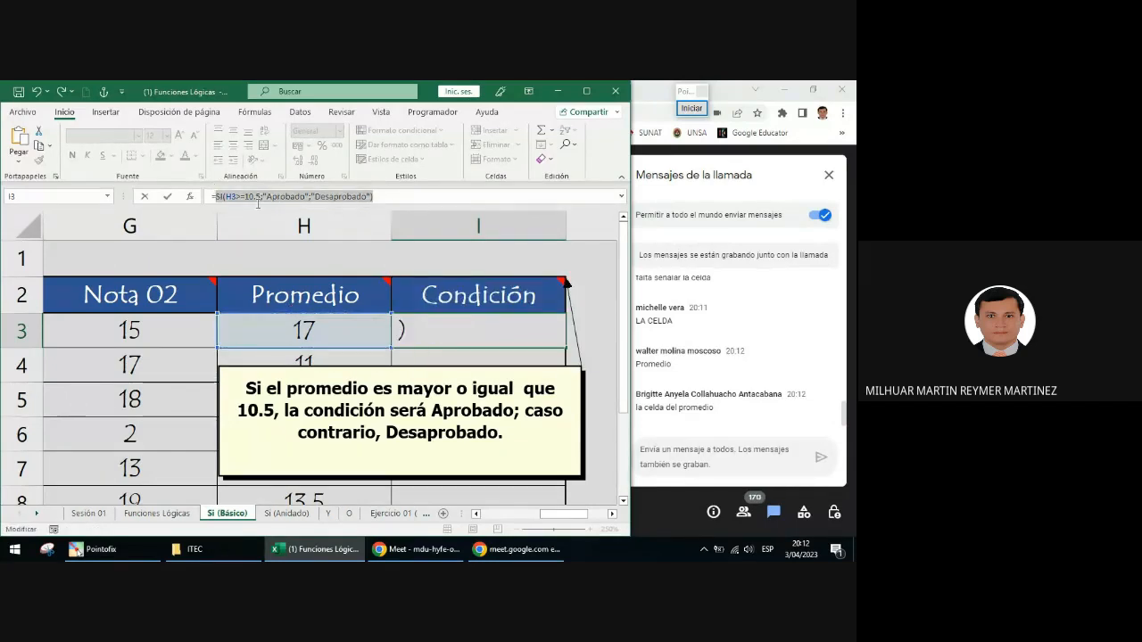
text())
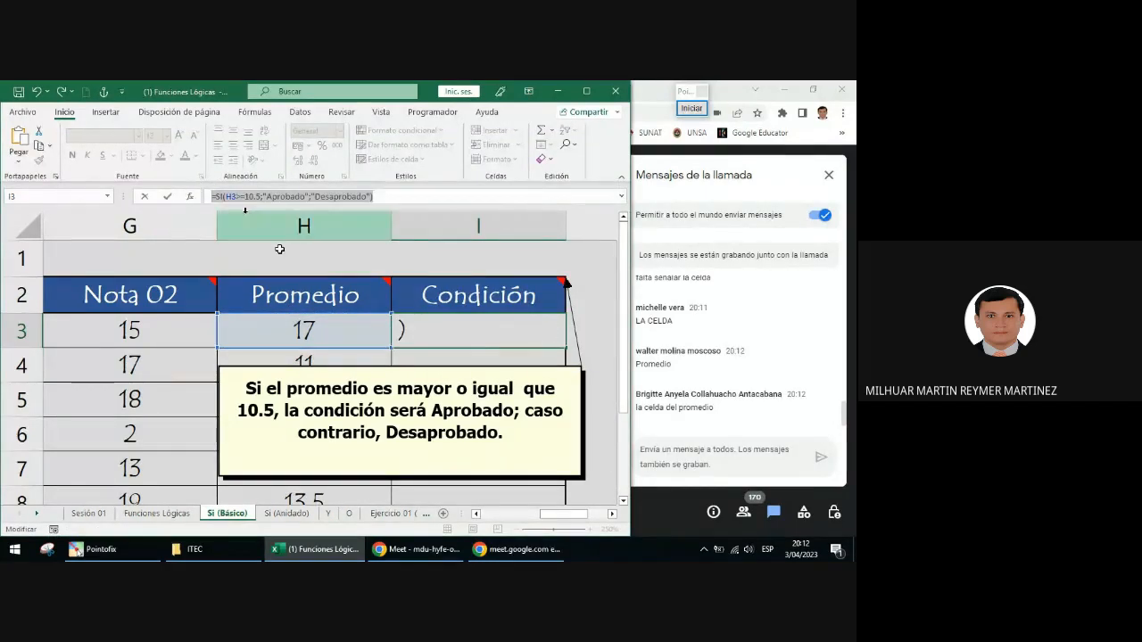
Remove the H3 reference from the logical test in I3's formula
click(238, 196)
key(BackSpace)
key(BackSpace)
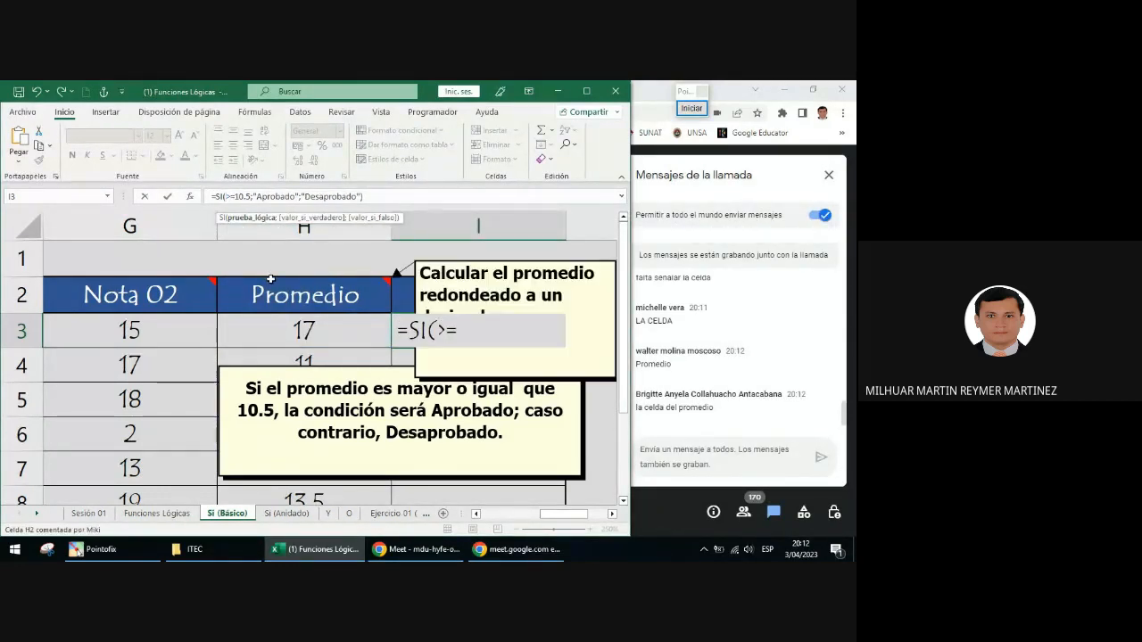
Complete I3's formula as =SI(H3>=10.5;"Aprobado";"Desaprobado") using the Promedio cell, and send it in the Google Meet chat
click(304, 331)
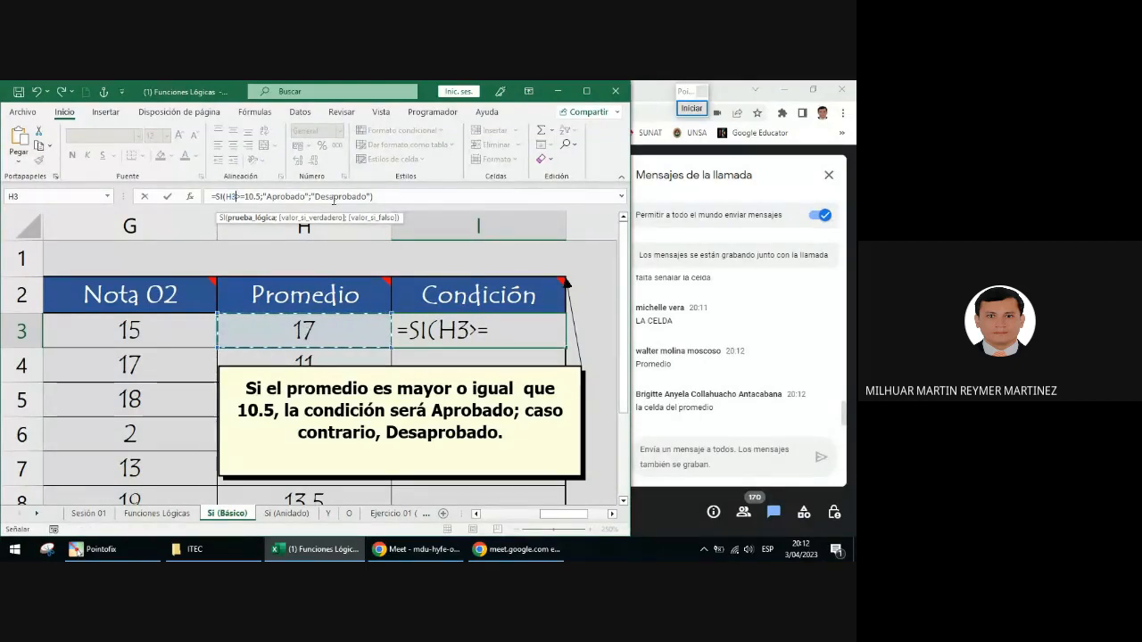
key(Return)
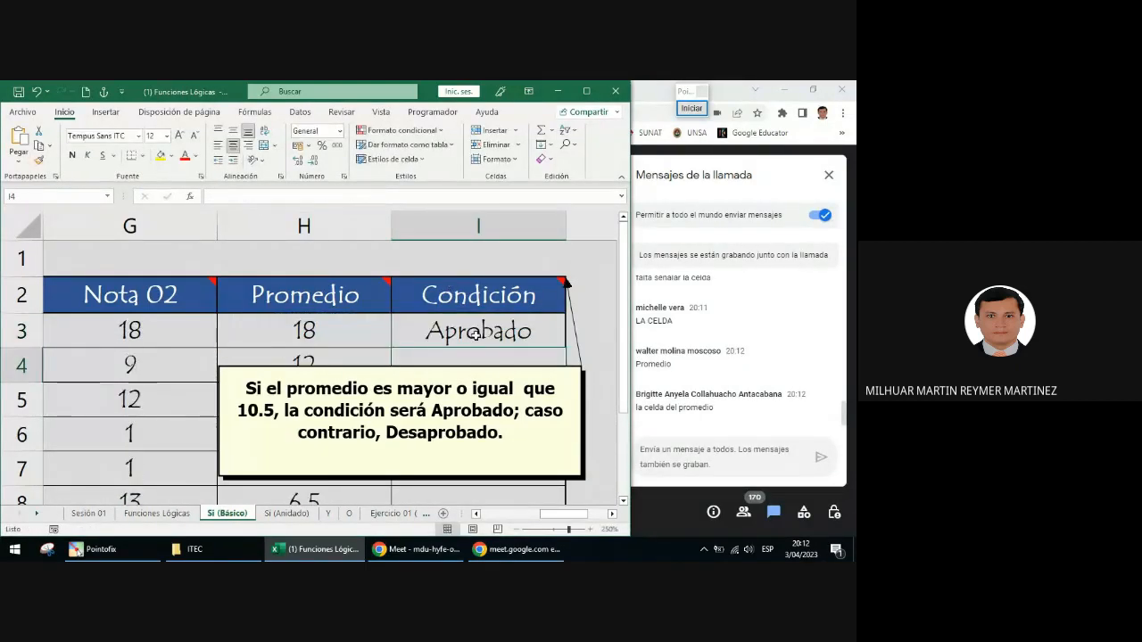
click(476, 334)
double_click(454, 327)
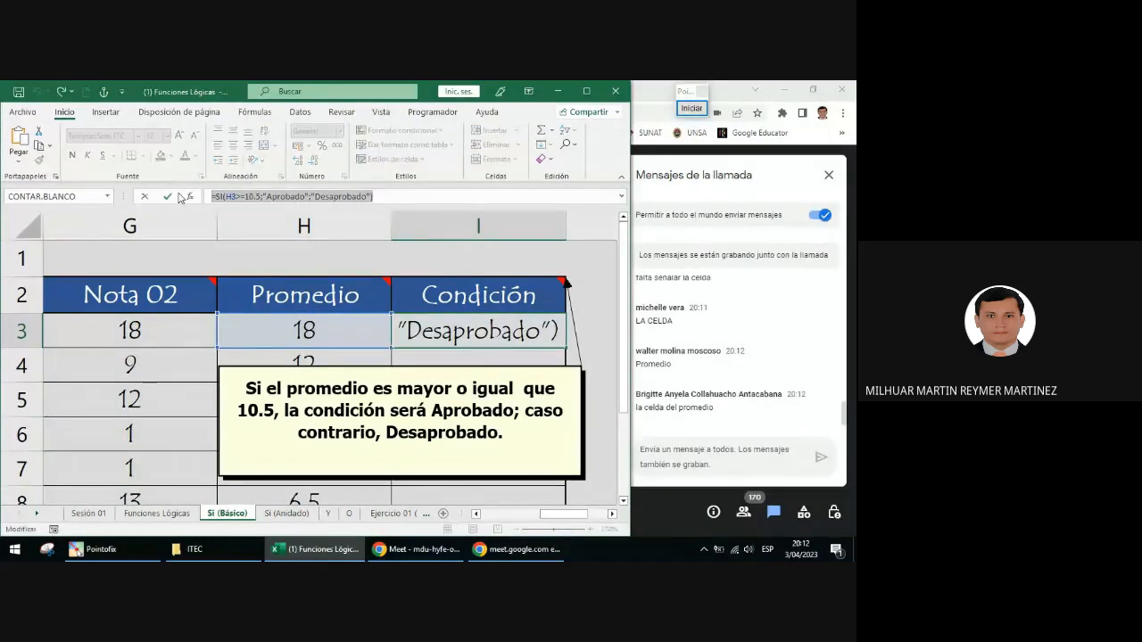
click(688, 460)
key(ctrl+v)
key(Return)
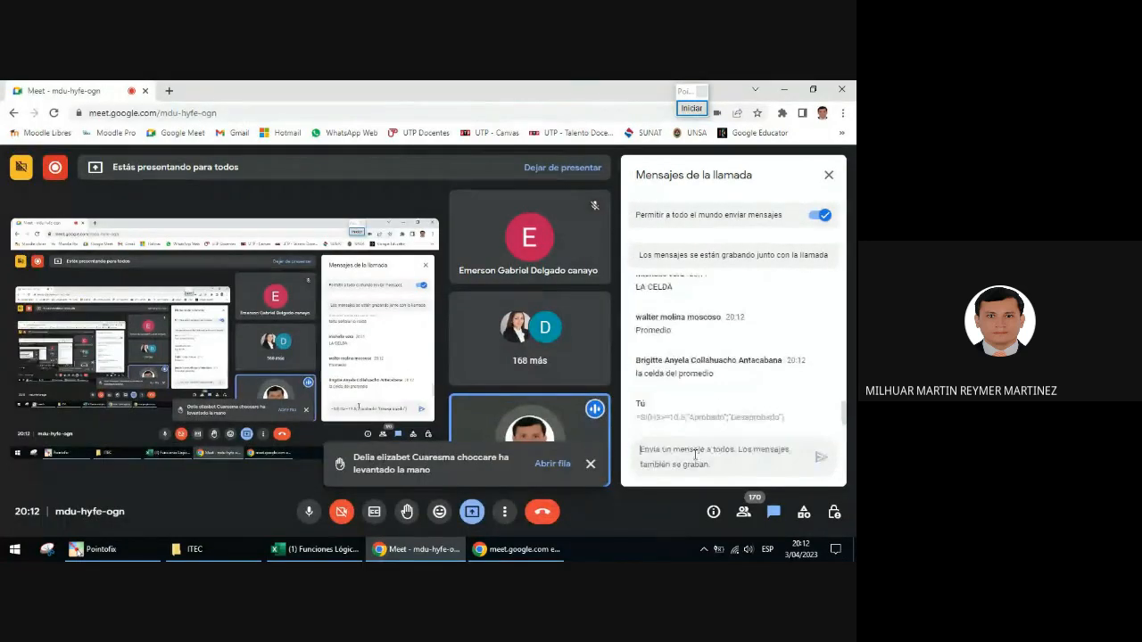
Return to Excel, close I3's formula editing, and move the Condición comment box down to uncover row 4
click(347, 553)
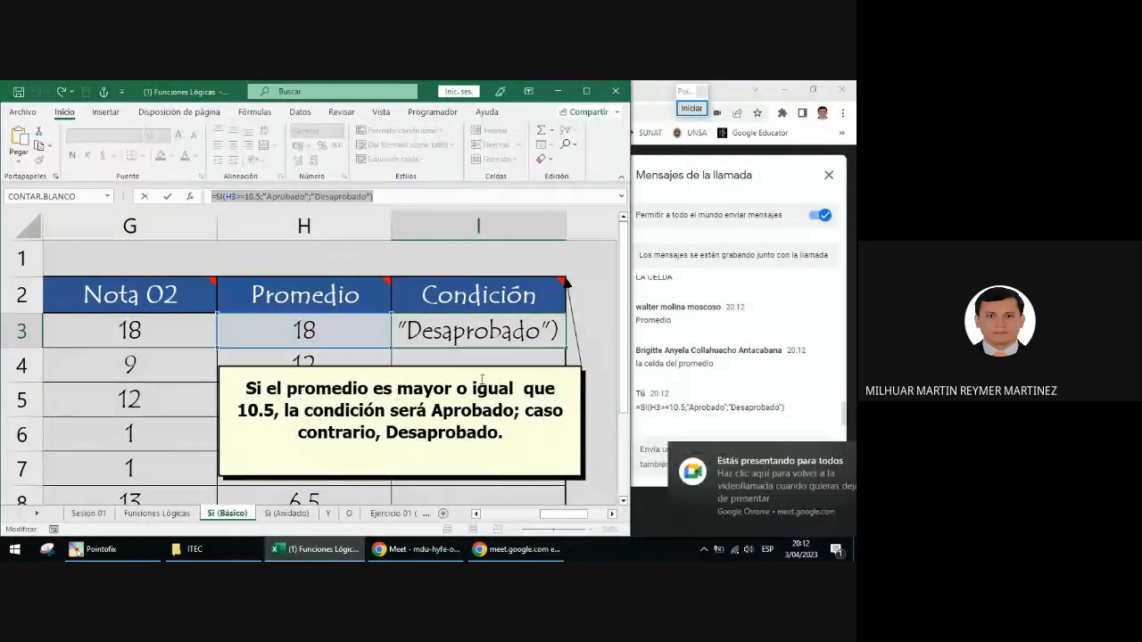
key(Return)
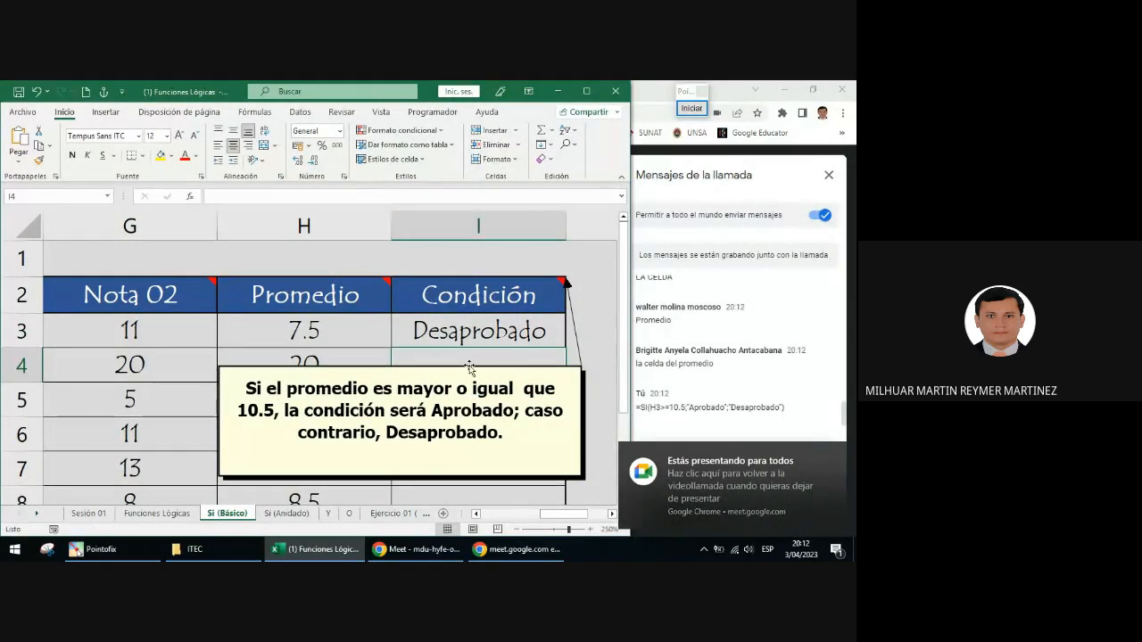
drag(467, 368, 481, 397)
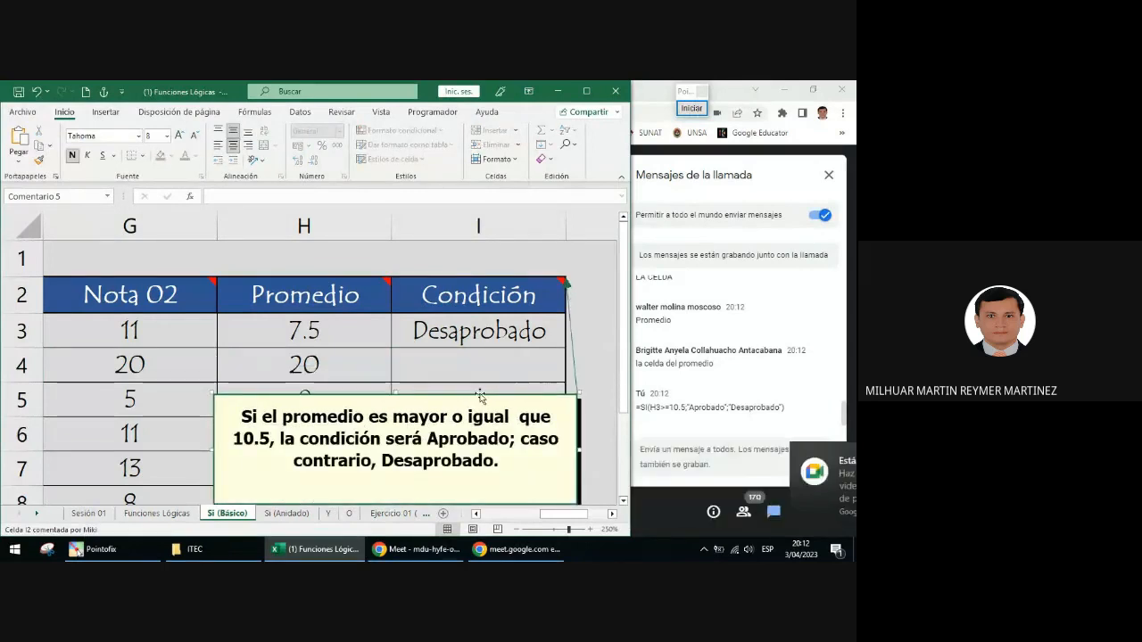
Highlight the >=10.5 comparison within I3's formula and close the editing without changes
click(492, 337)
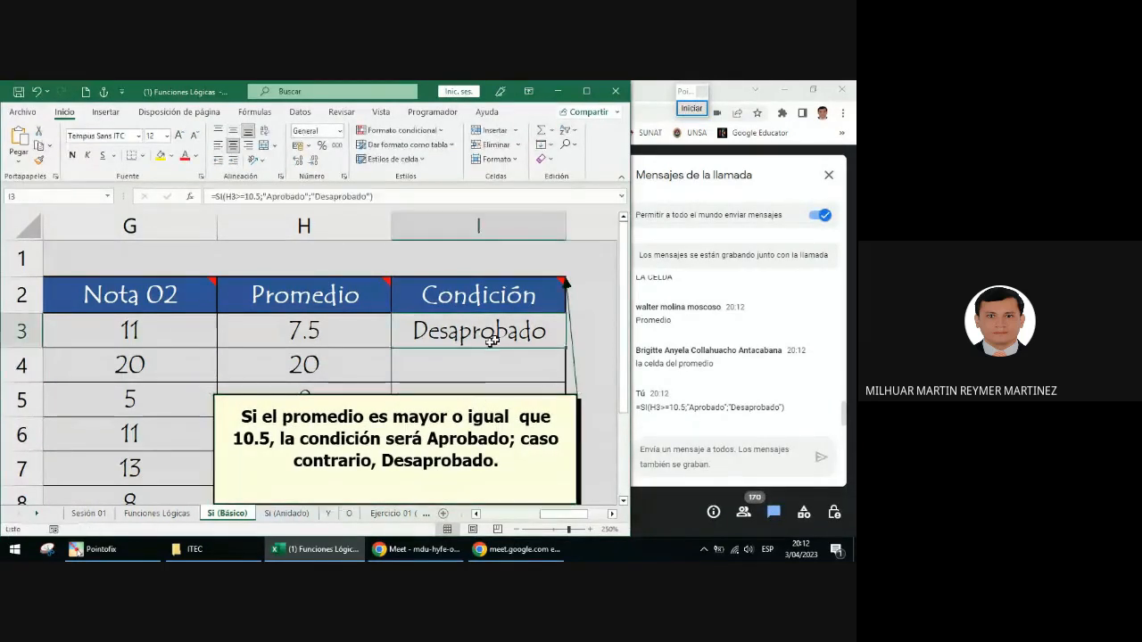
drag(261, 197, 233, 207)
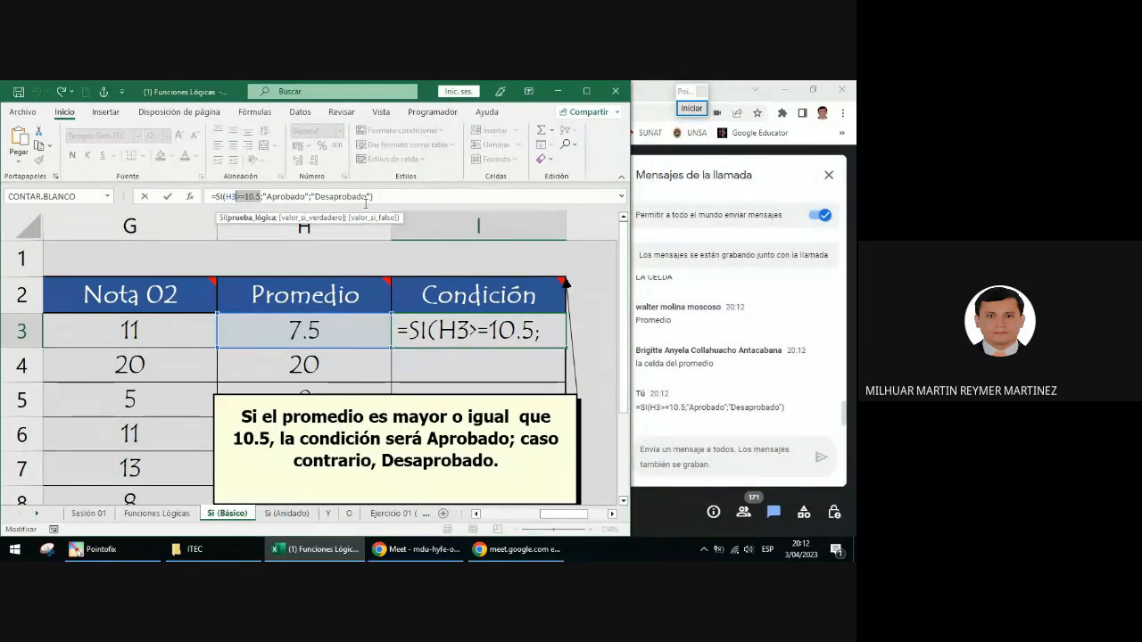
key(Return)
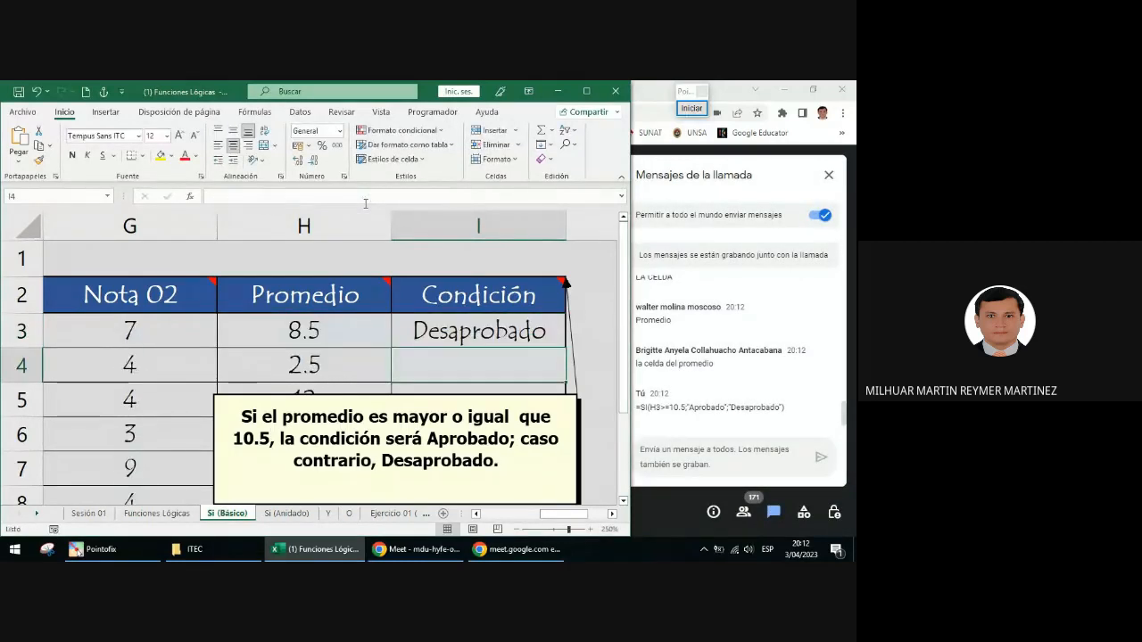
Delete the "Desaprobado" argument from I3 and enter the formula as =SI(H3>=10.5;"Aprobado")
click(479, 333)
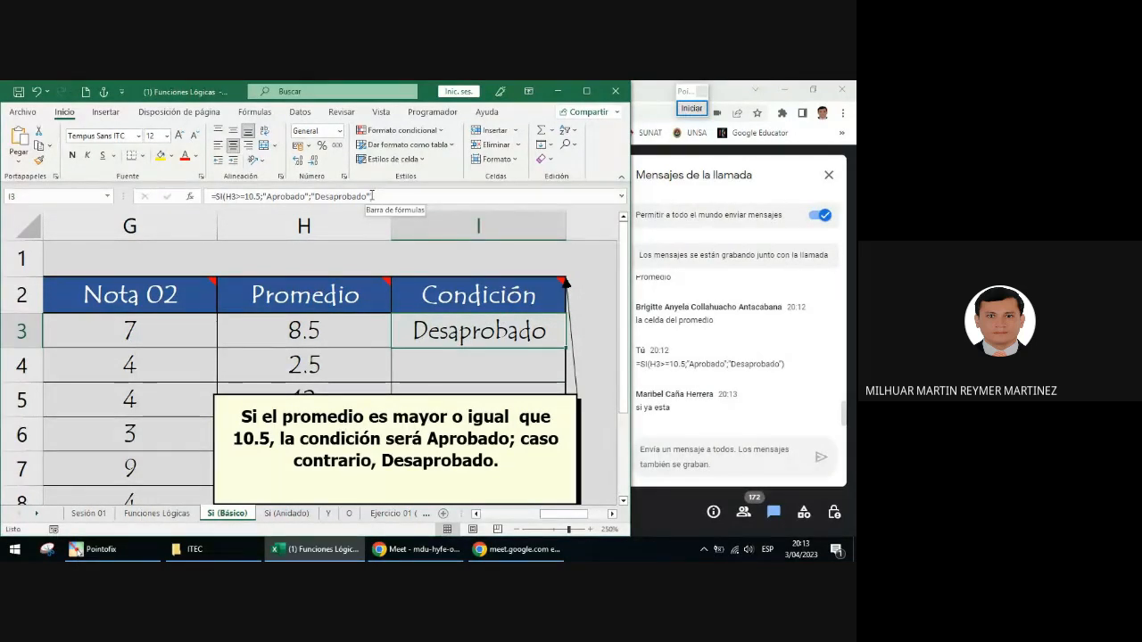
drag(372, 195, 309, 197)
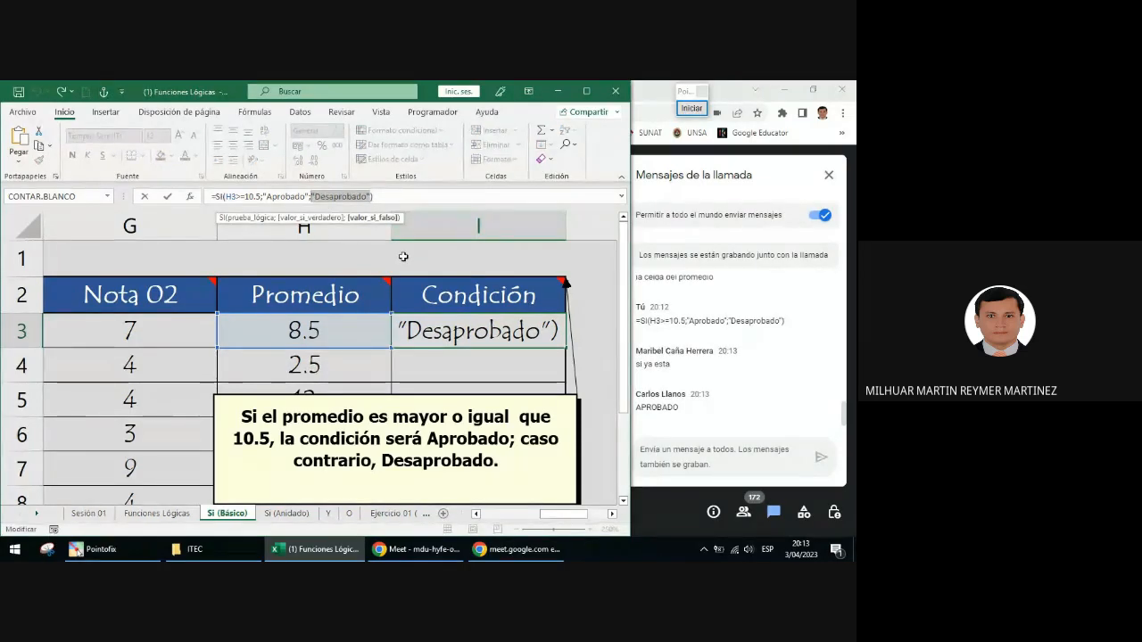
key(BackSpace)
key(BackSpace)
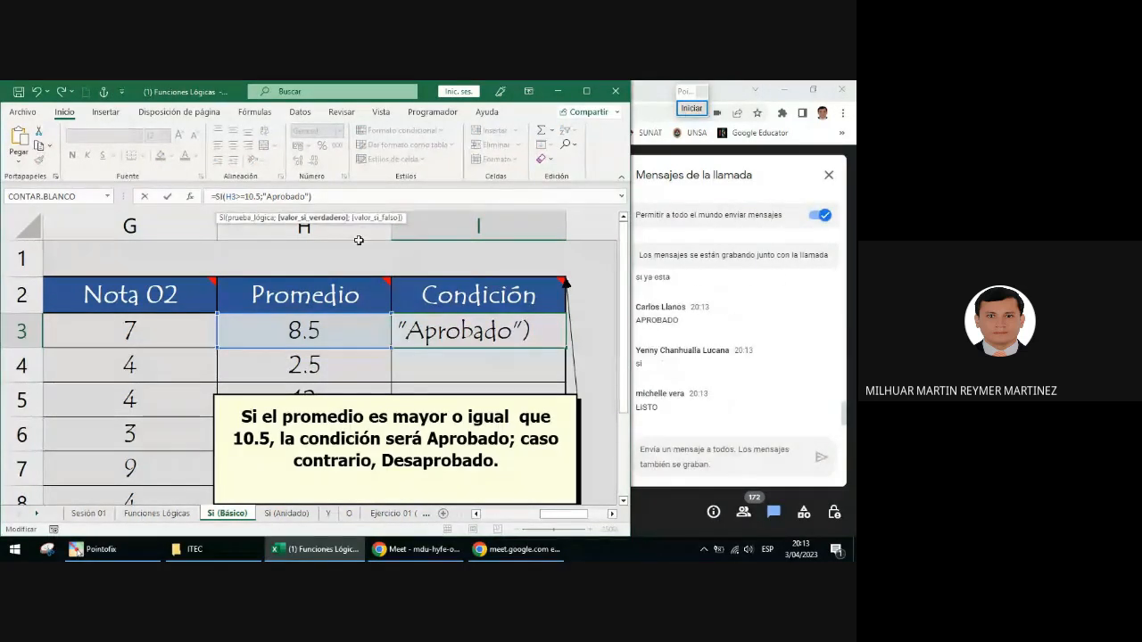
click(334, 197)
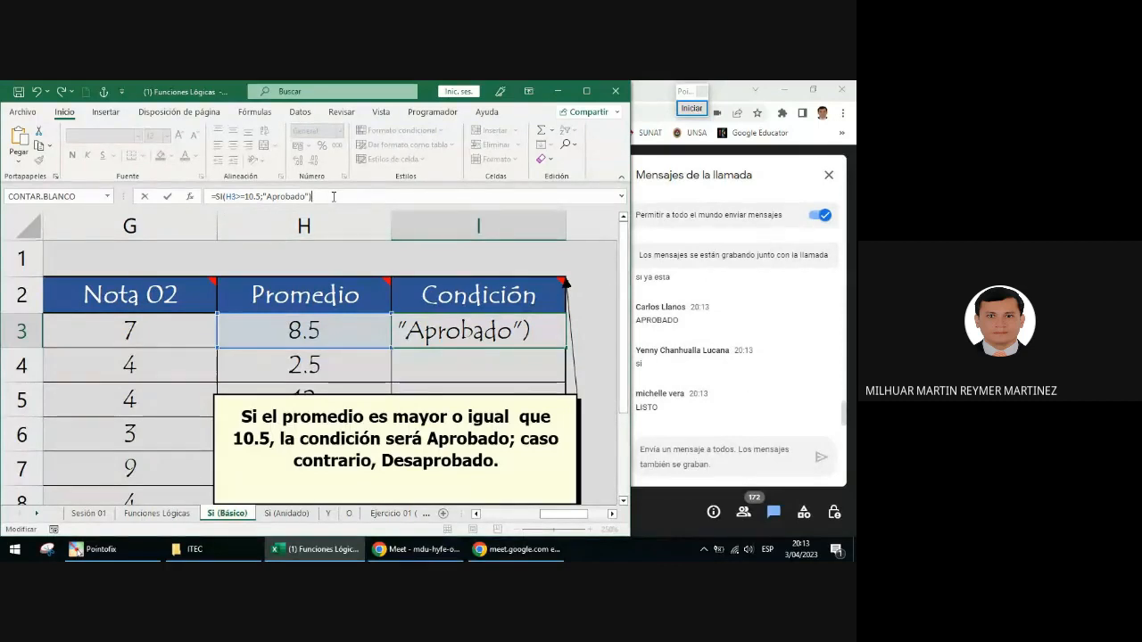
key(Return)
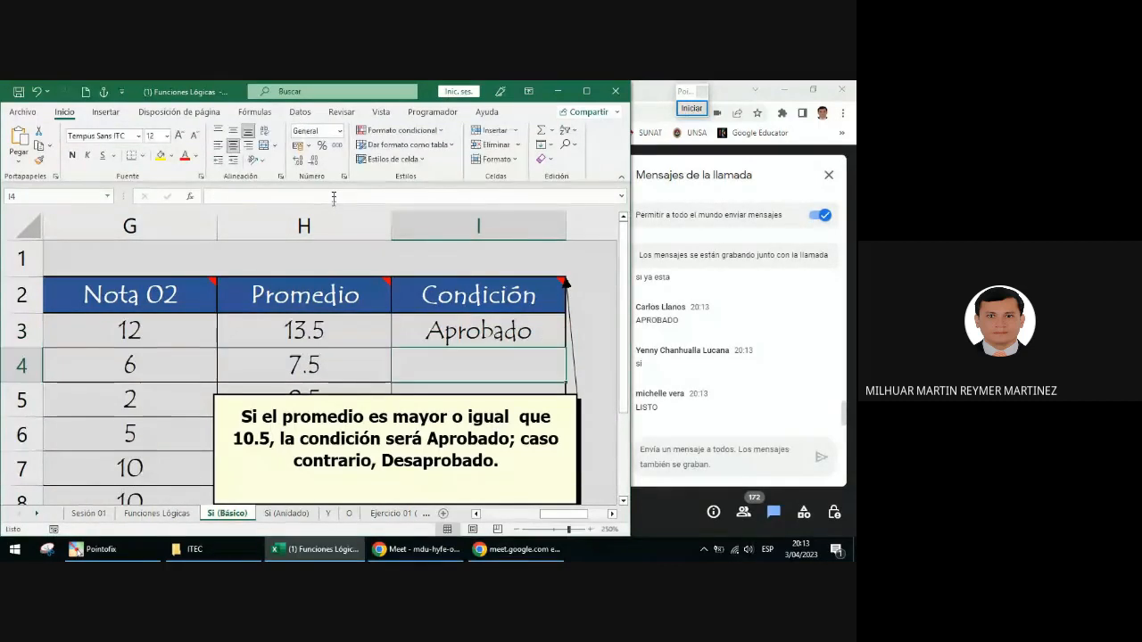
Hide the comment attached to the Condición header cell I2
click(432, 335)
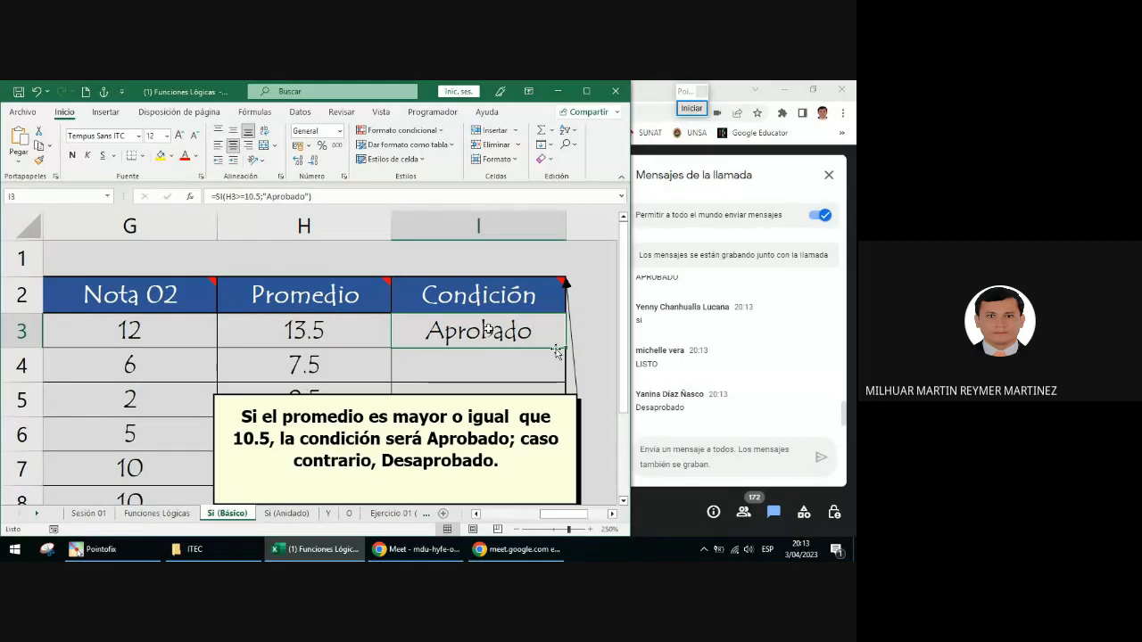
right_click(548, 296)
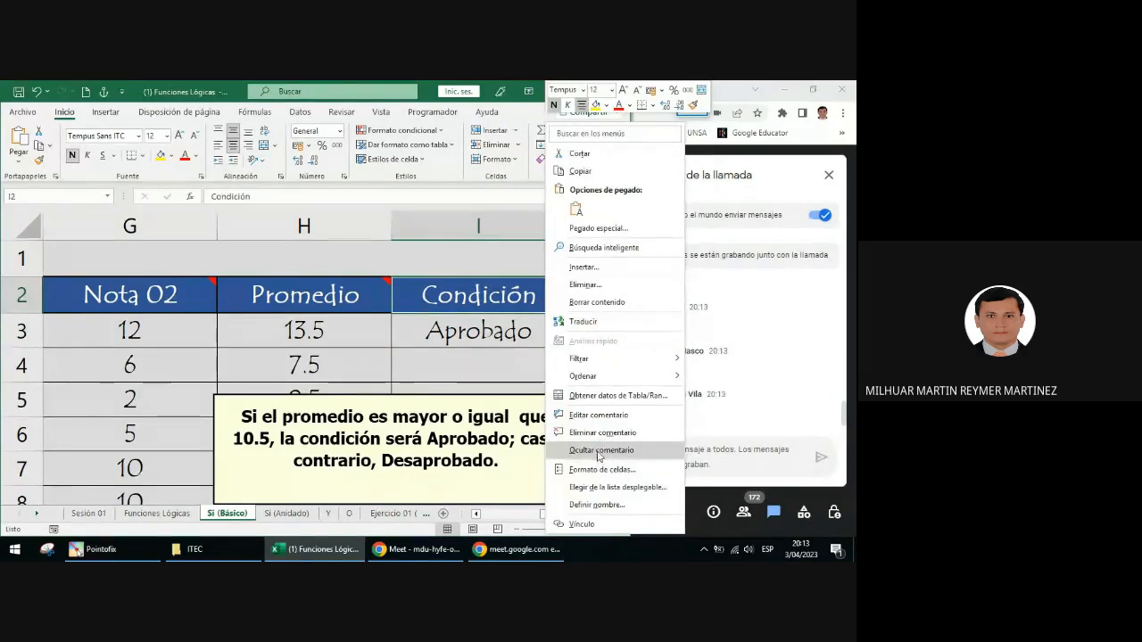
click(597, 451)
Fill I3's two-argument SI formula down the Condición column through I12 and review the filled rows
click(538, 335)
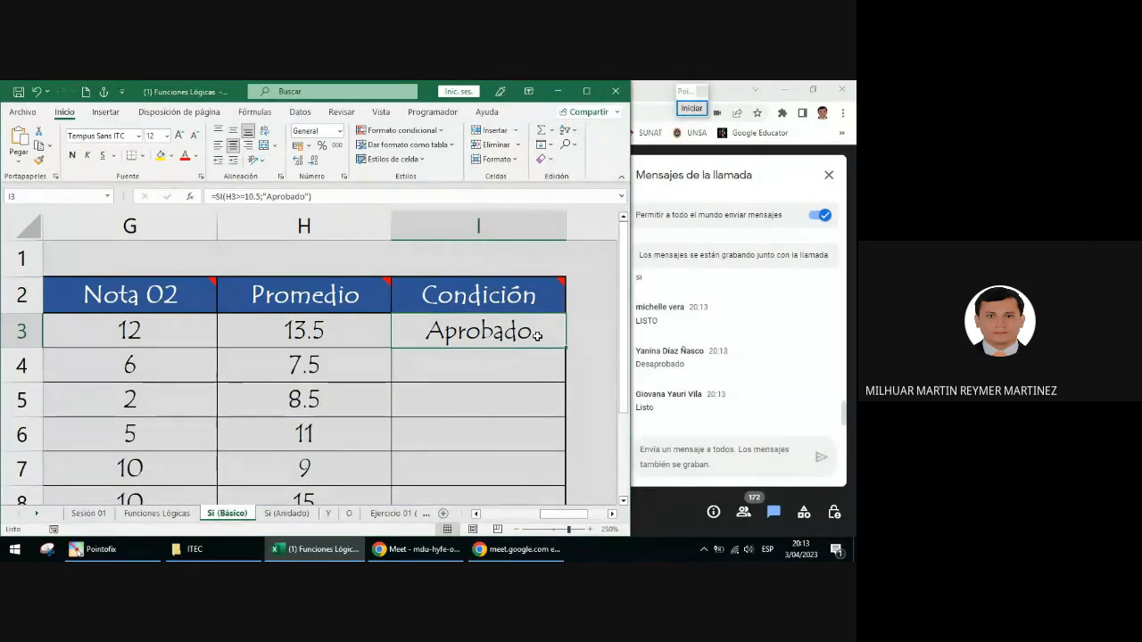
scroll(553, 328, down, 1)
scroll(562, 327, up, 1)
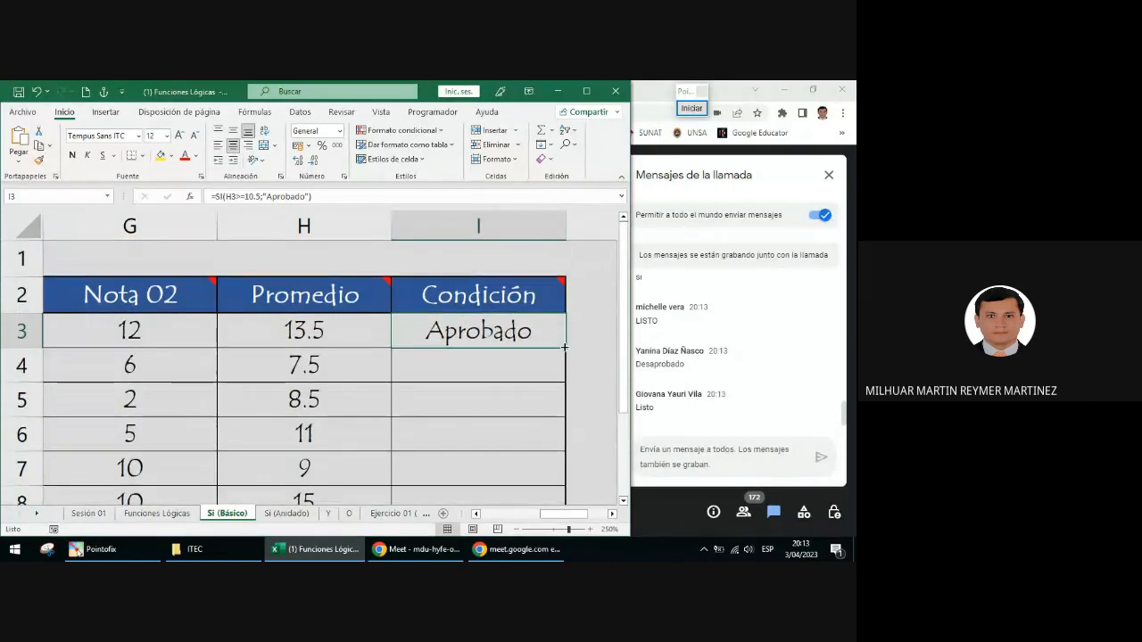
double_click(564, 346)
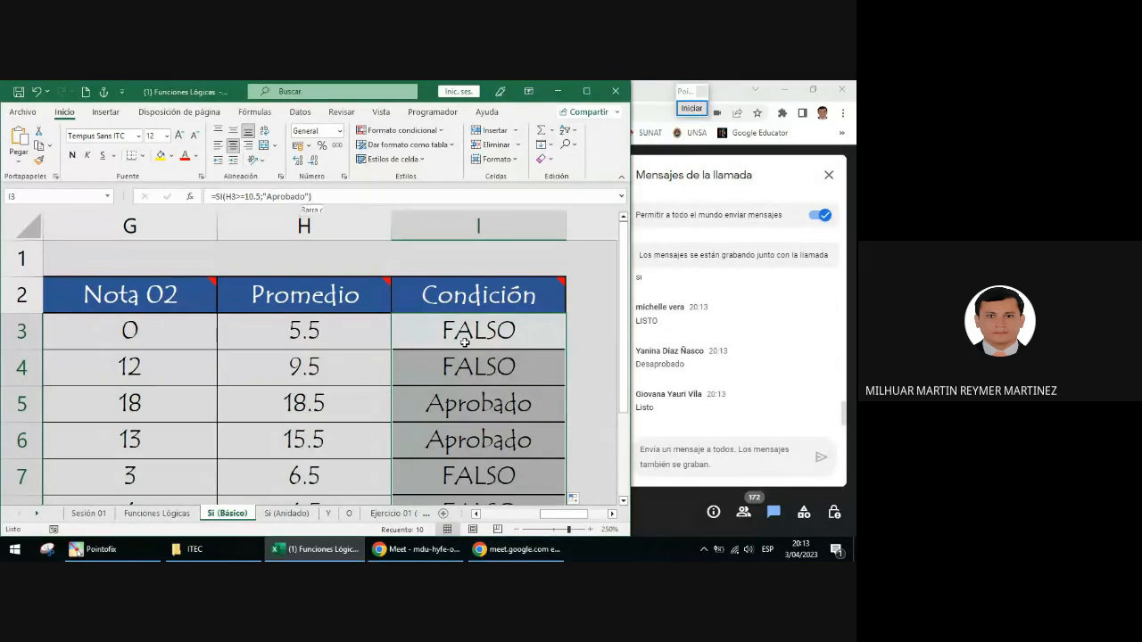
scroll(464, 343, down, 2)
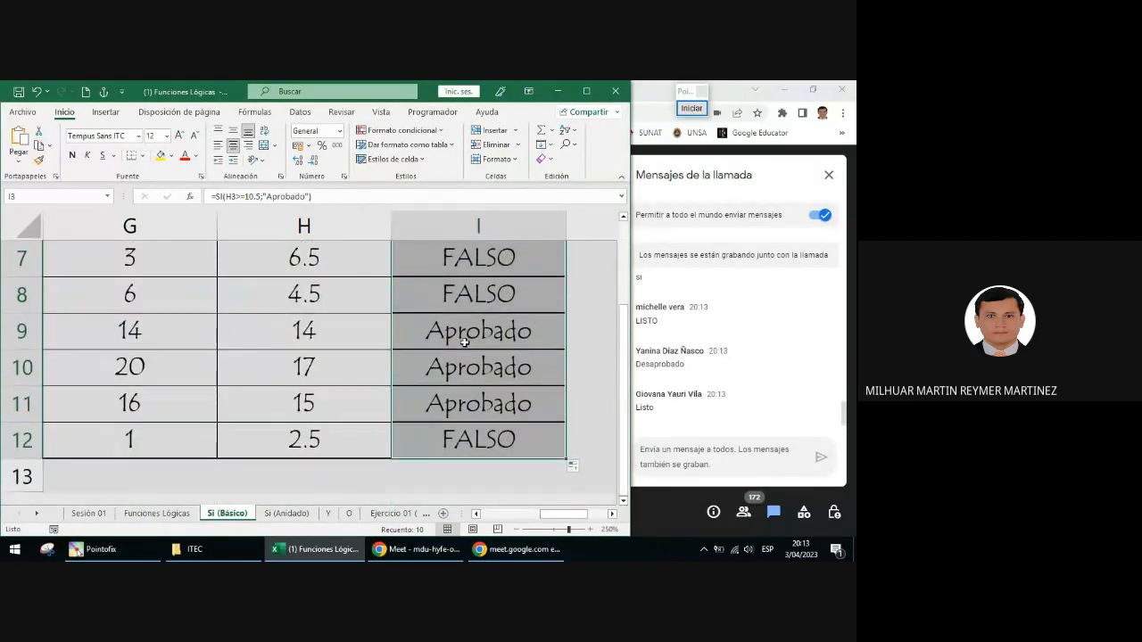
scroll(473, 335, up, 2)
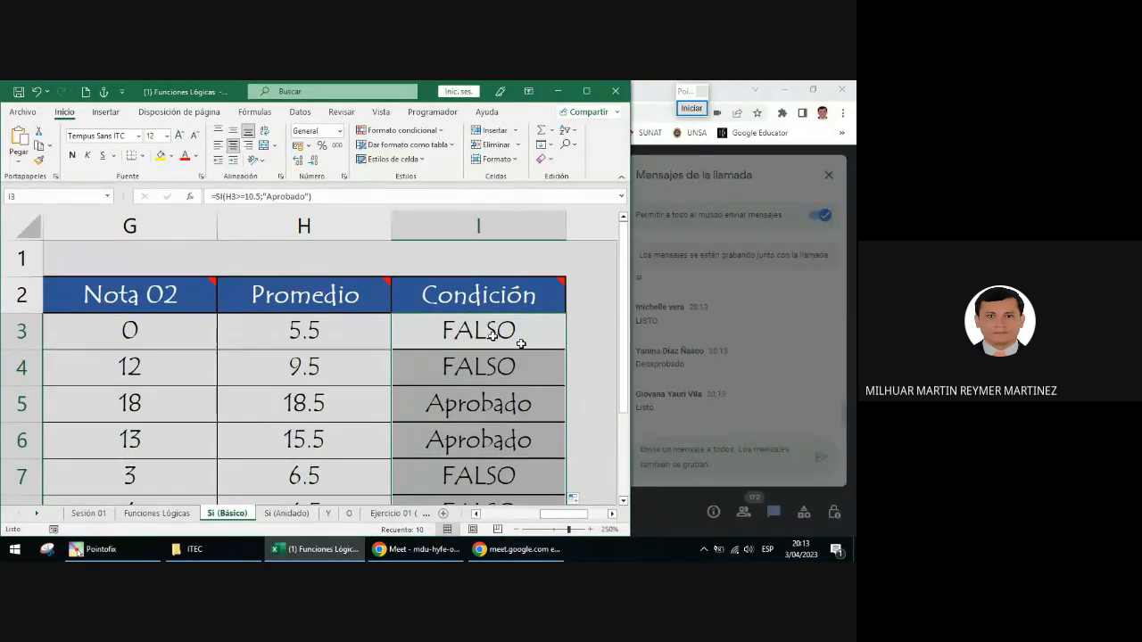
Add "Desaprobado" as the value-if-false argument in I3, entering =SI(H3>=10.5;"Aprobado";"Desaprobado")
drag(490, 334, 487, 360)
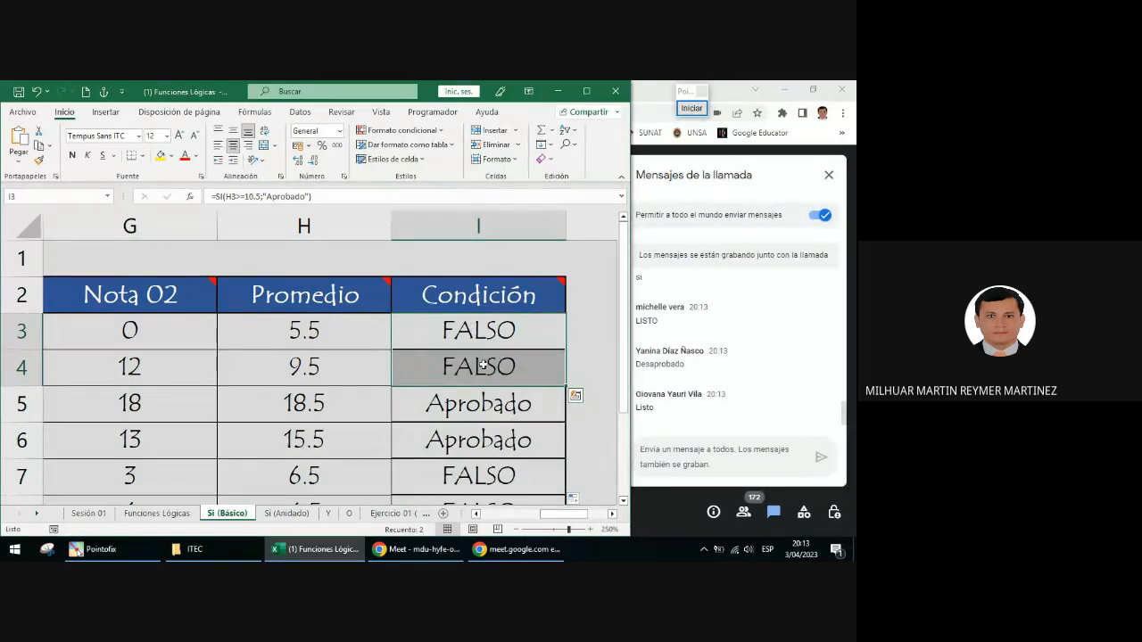
drag(487, 335, 492, 369)
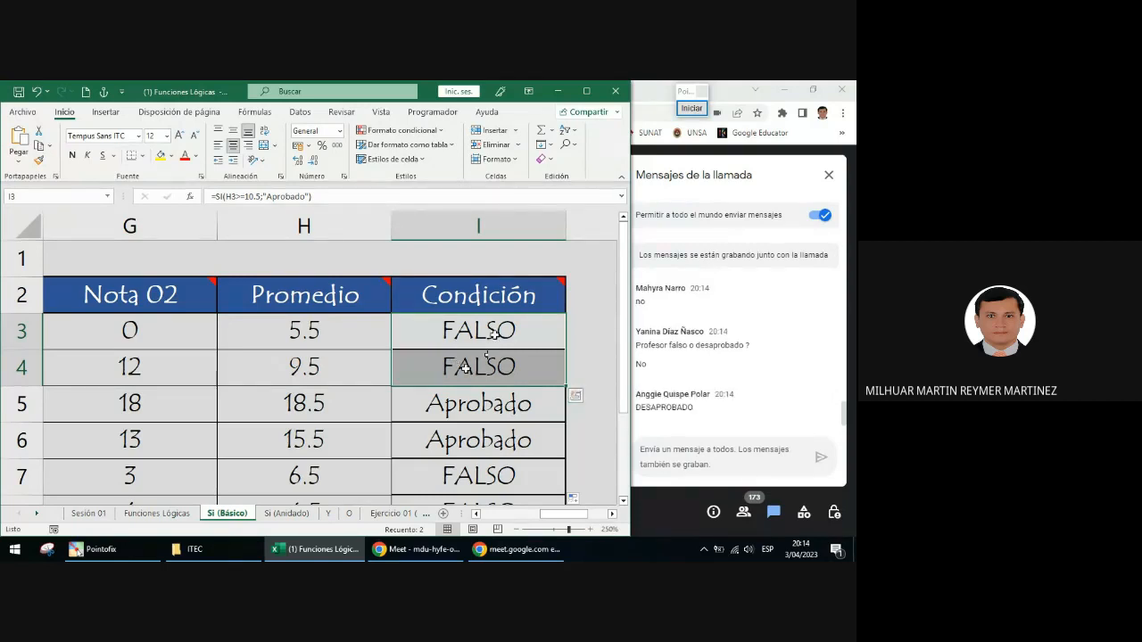
click(308, 195)
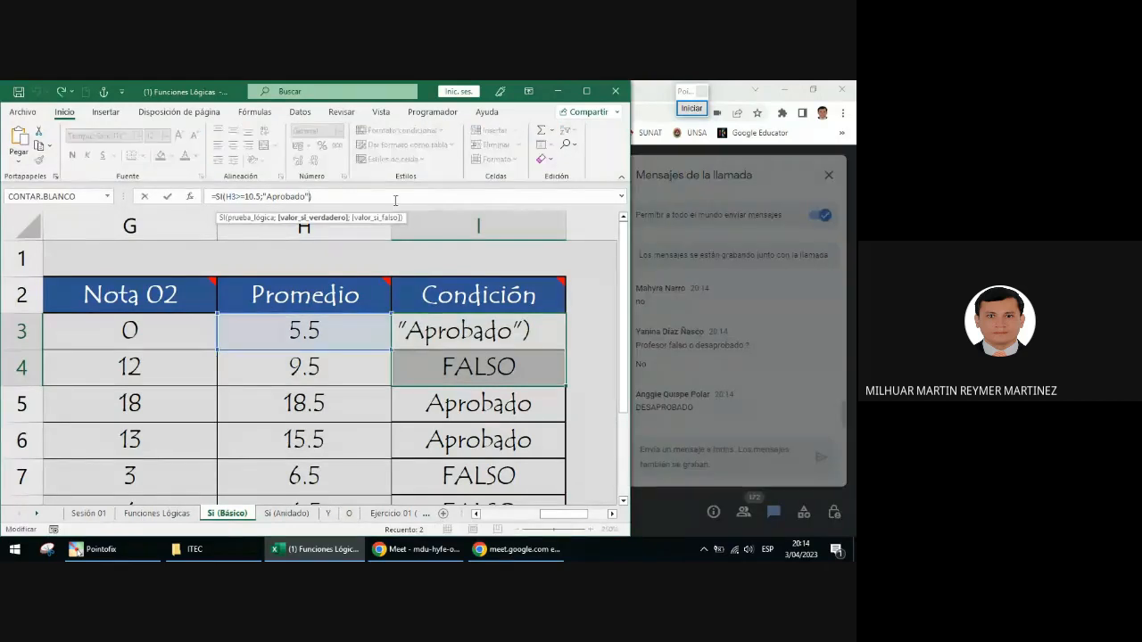
text(;")
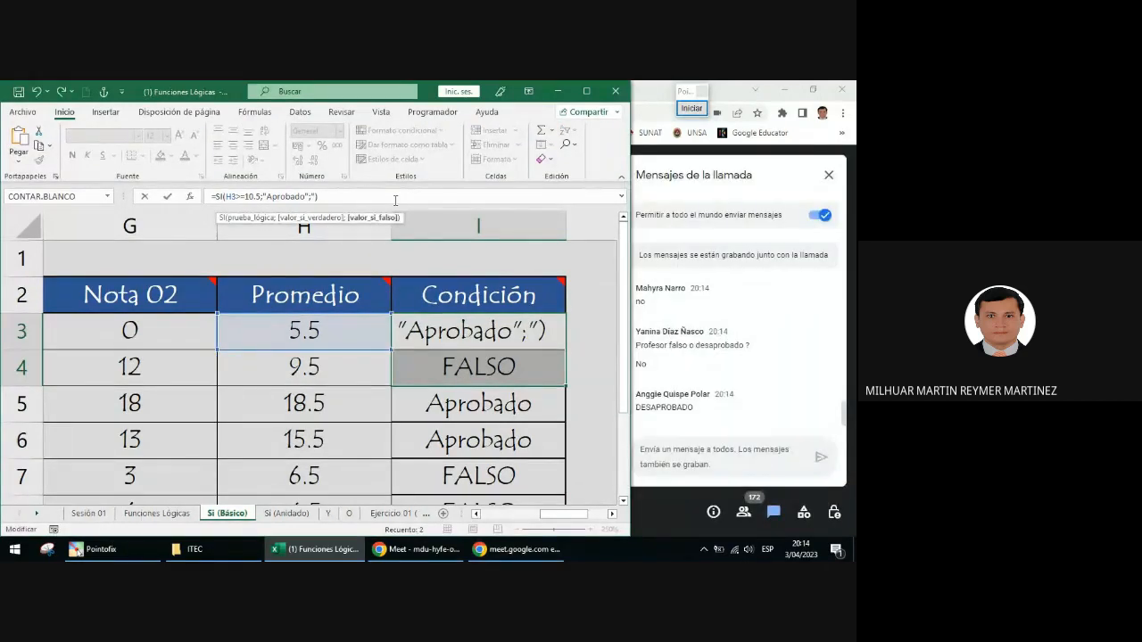
text(Desaprobado")
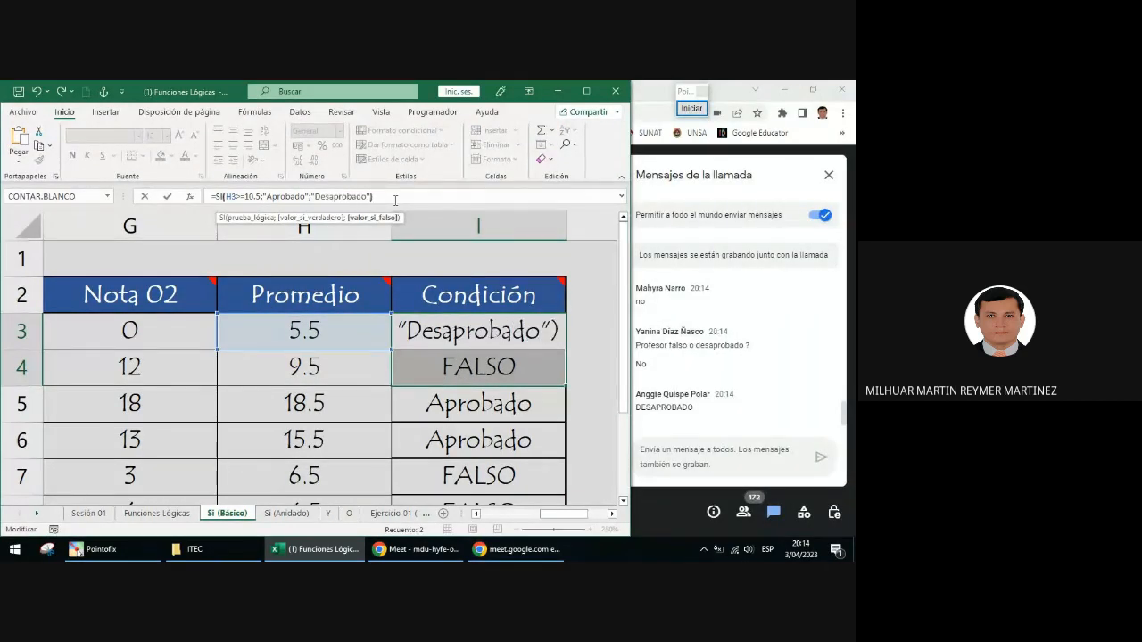
key(Return)
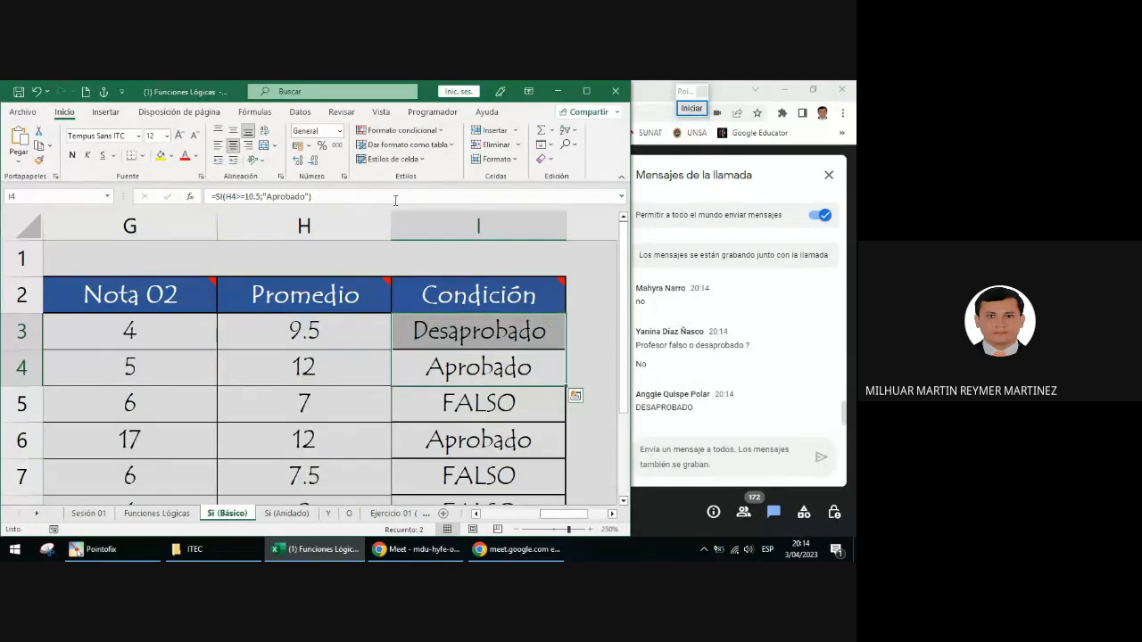
Draw blue Pointofix arrows pointing at "Aprobado" and "Desaprobado" in I3's formula, then end the annotation
click(445, 331)
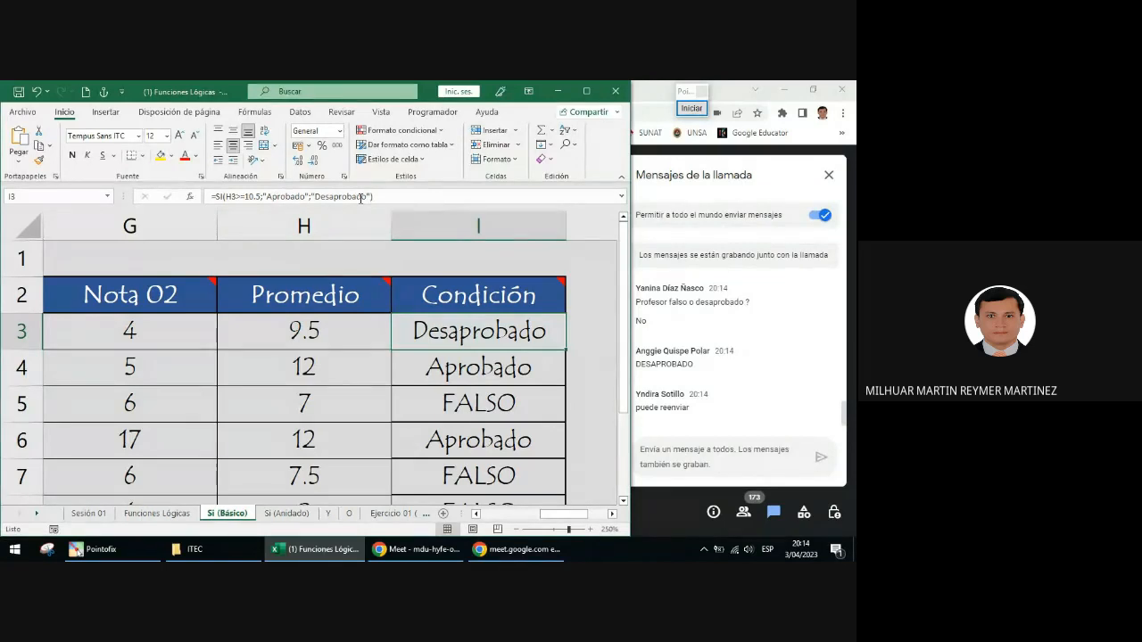
click(694, 110)
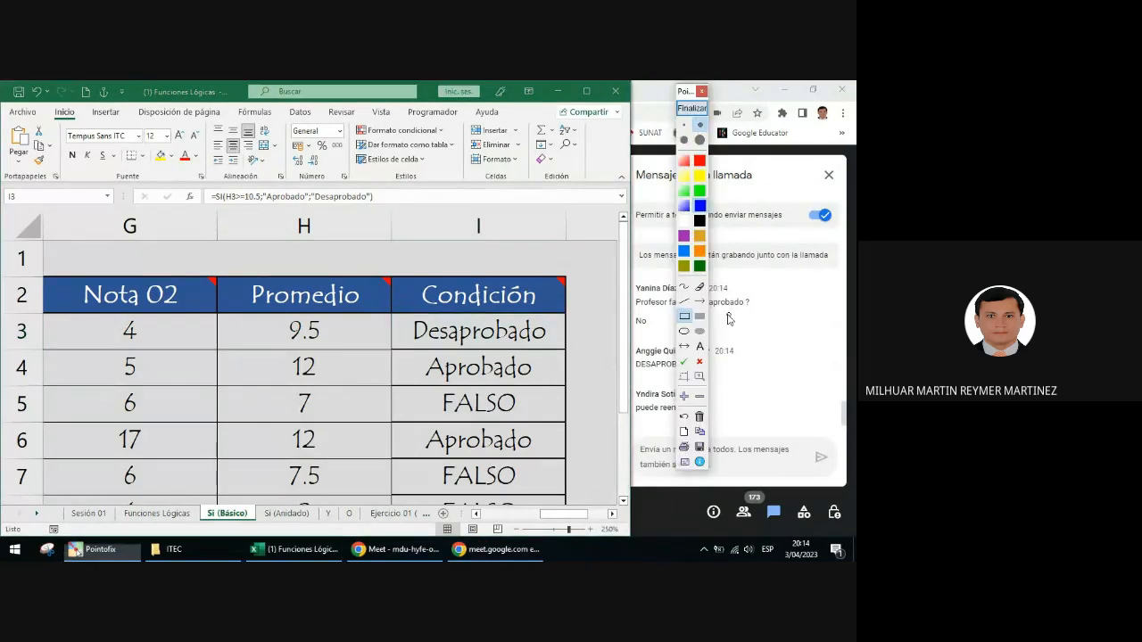
drag(333, 264, 290, 209)
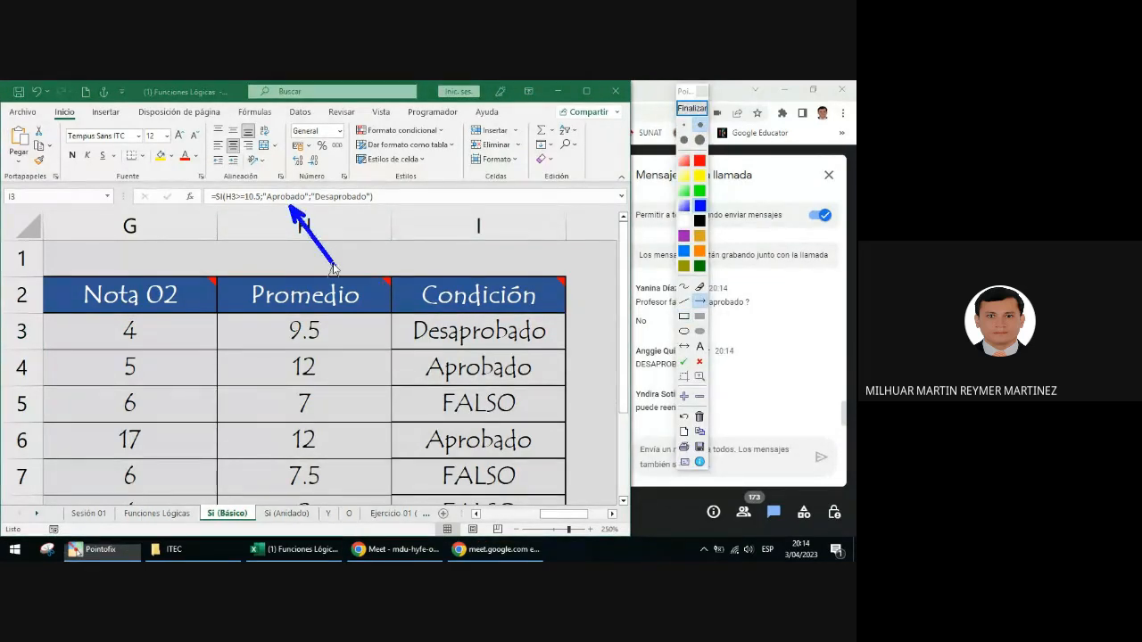
drag(332, 266, 335, 207)
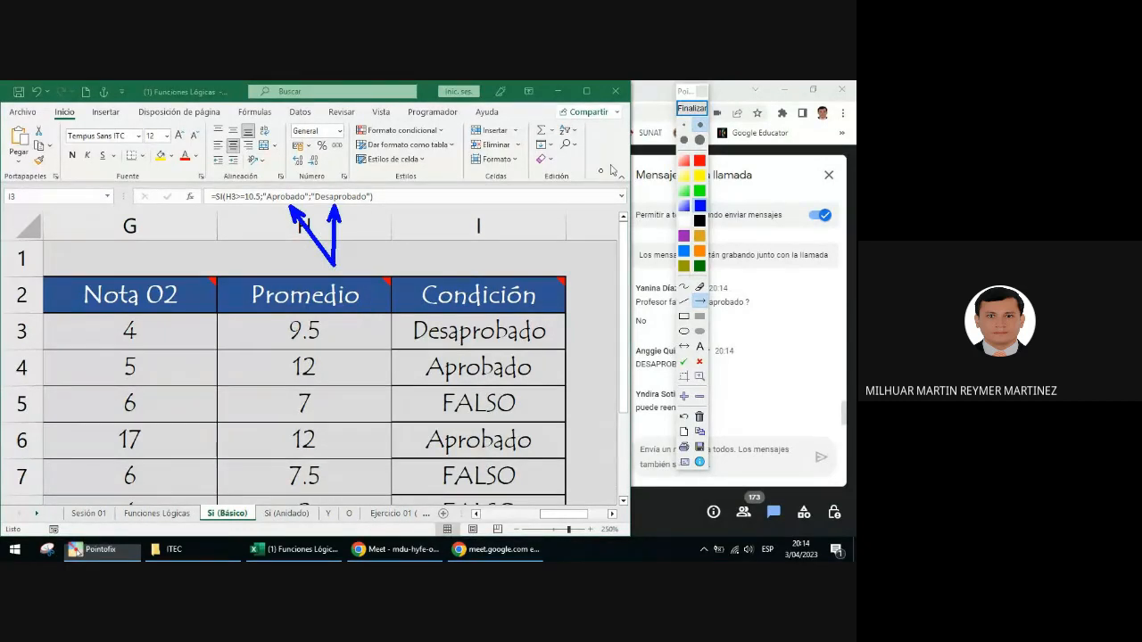
click(693, 108)
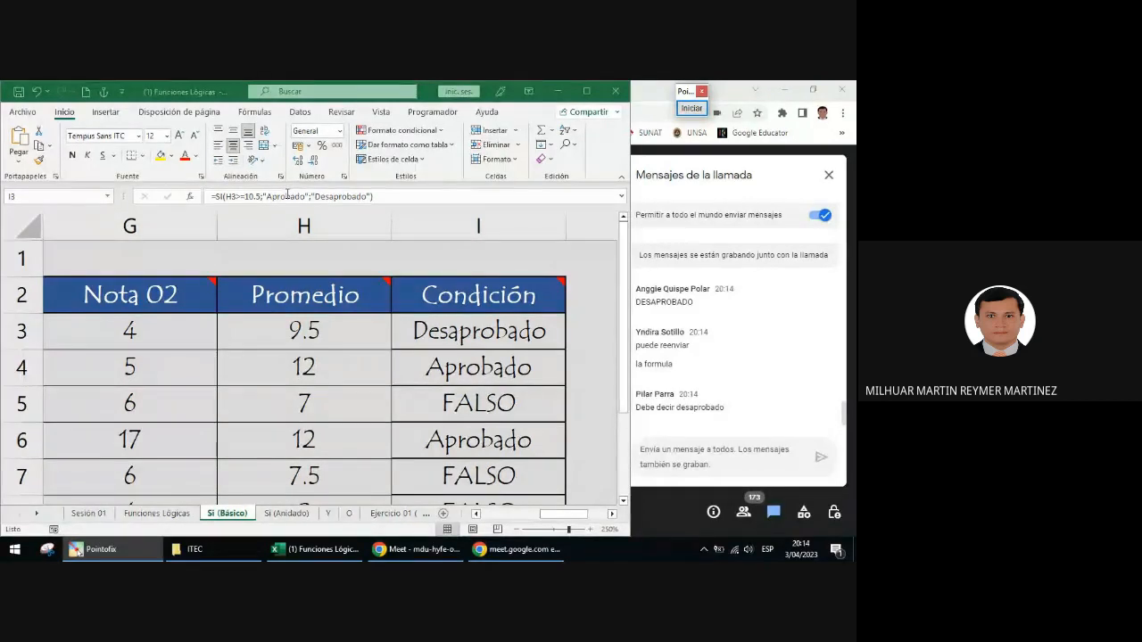
Copy I3's formula =SI(H3>=10.5;"Aprobado";"Desaprobado"), send it in the Google Meet call chat, and return to Excel to close the cell edit
click(391, 200)
click(379, 195)
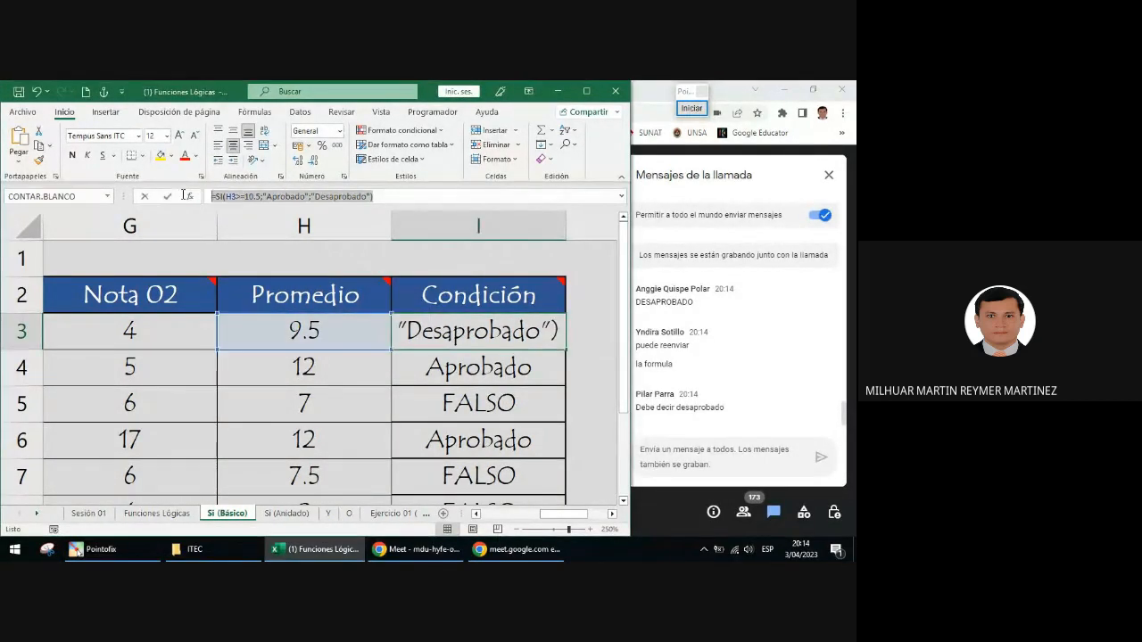
click(702, 449)
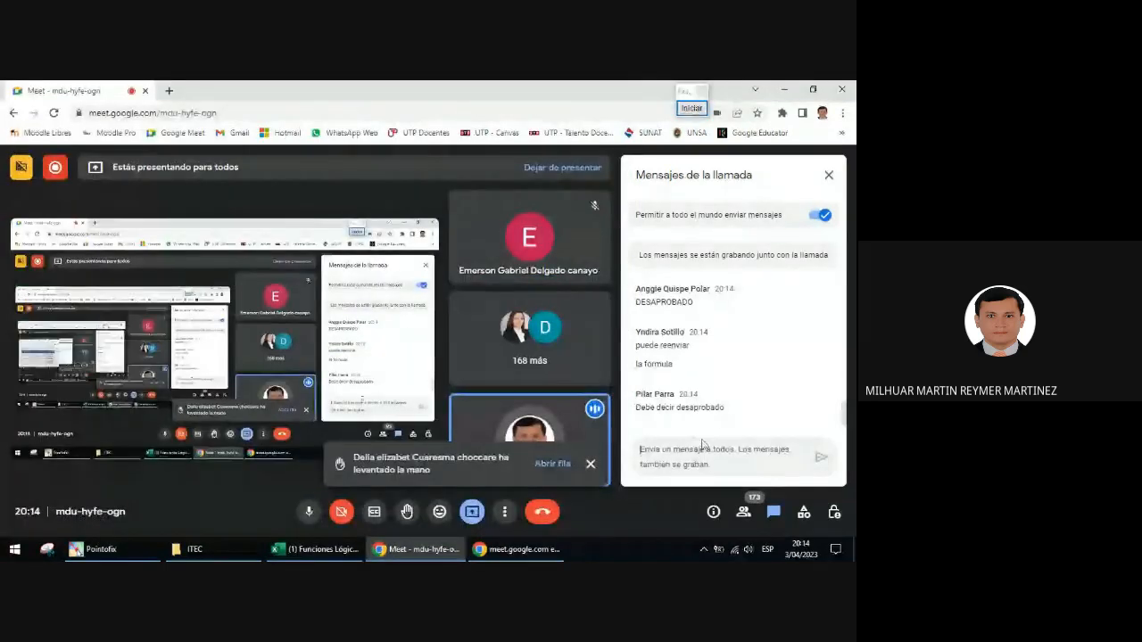
text(=SI(H3>=10.5,"Aprobado","Desaprobado"))
key(Return)
click(364, 550)
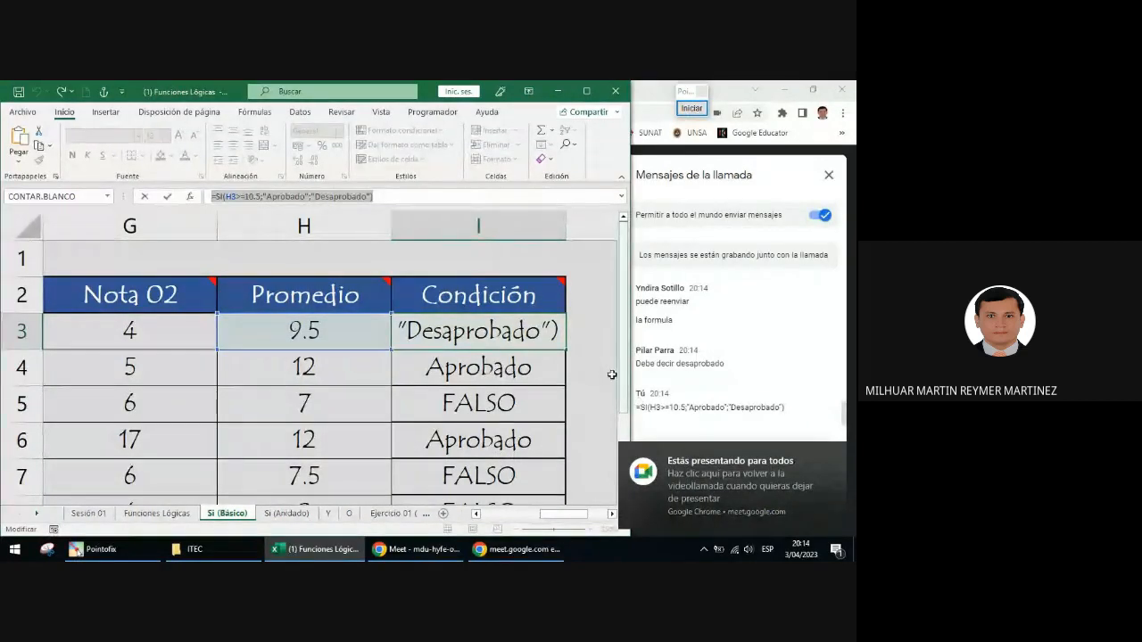
key(Return)
Fill I3's three-argument SI formula down the Condición column through I12 with the Rellenar sin formato option
click(548, 339)
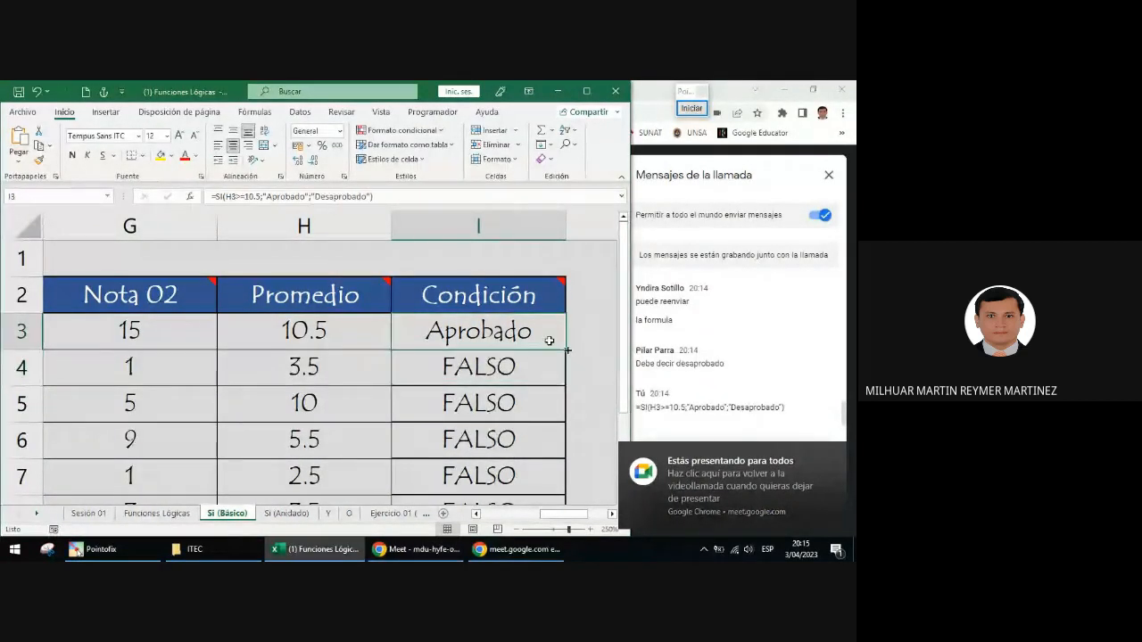
double_click(565, 349)
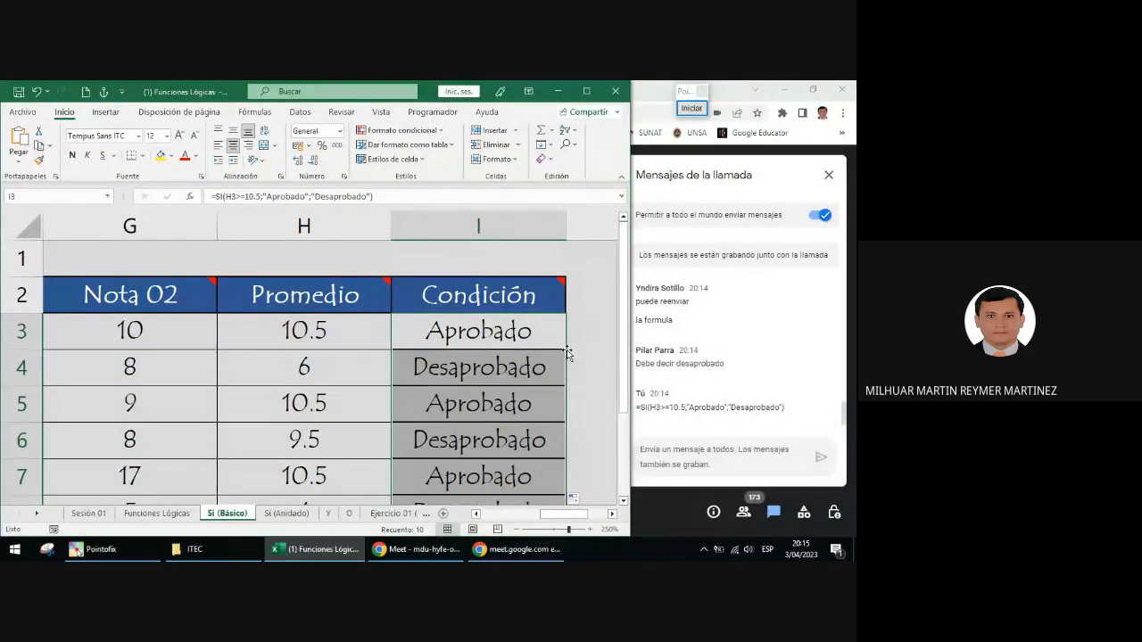
click(502, 325)
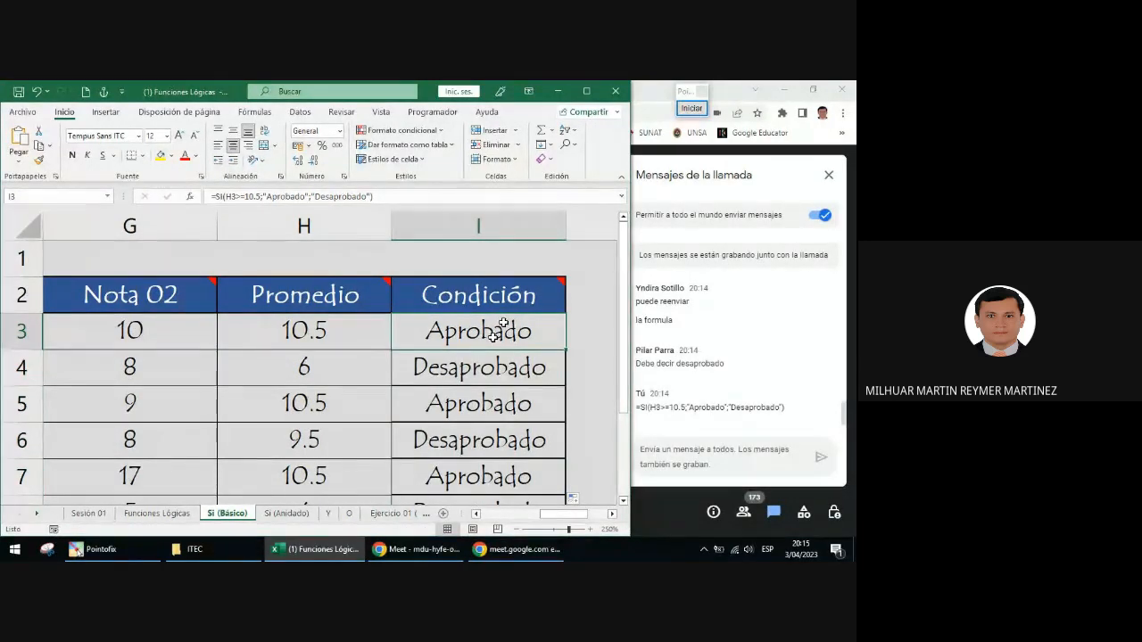
double_click(565, 349)
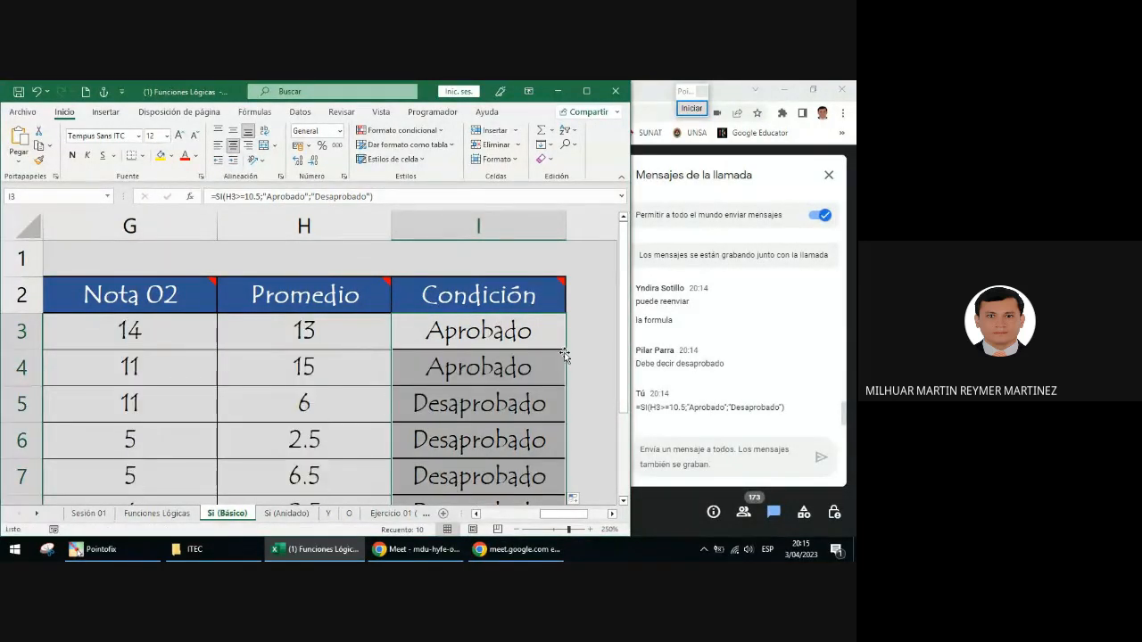
scroll(566, 357, down, 2)
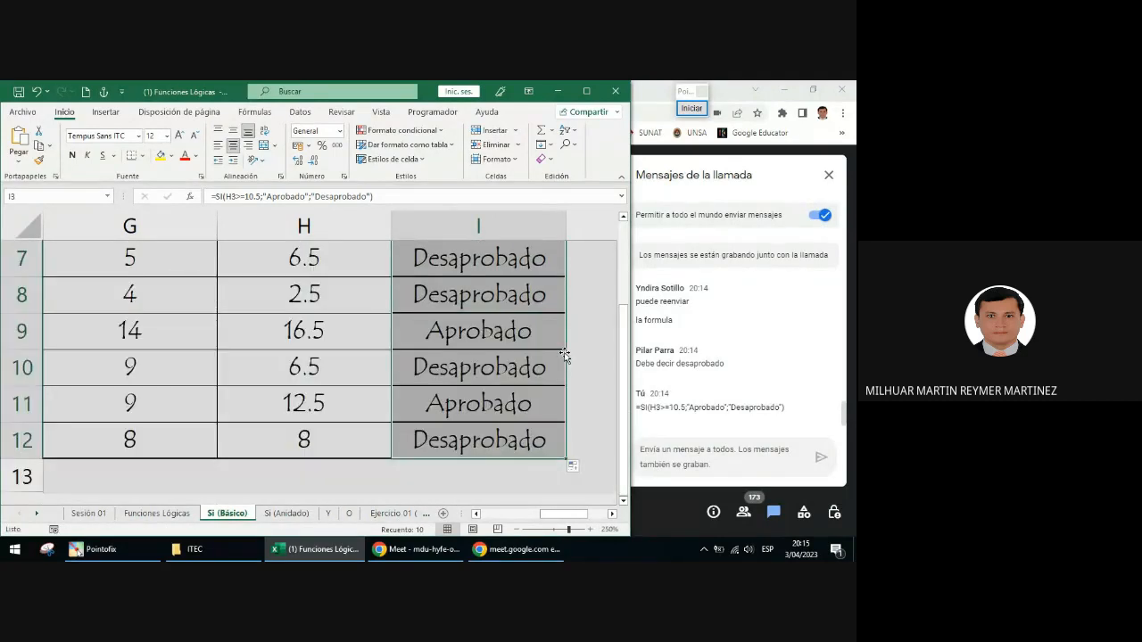
click(580, 468)
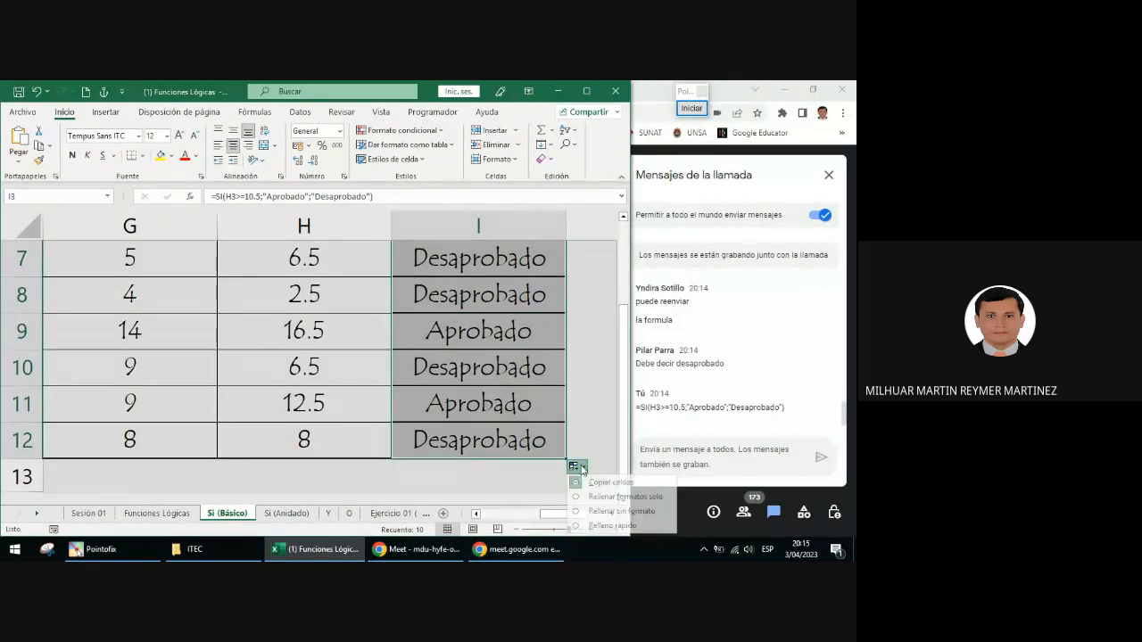
click(616, 510)
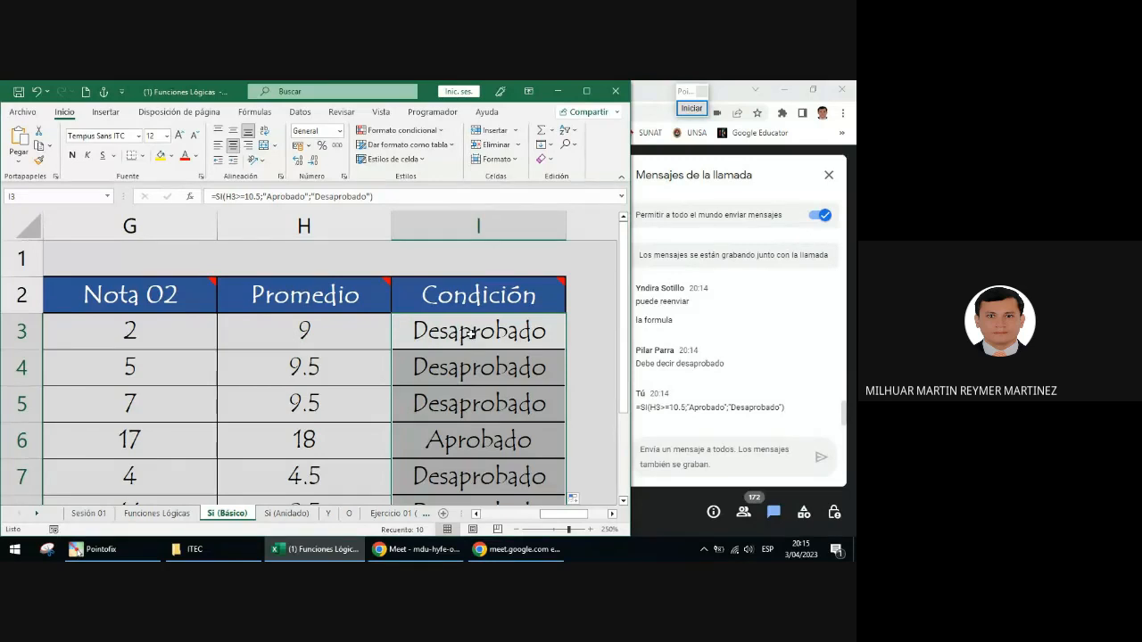
Circle the Promedio value in H3 with a blue Pointofix ellipse and end the annotation
click(691, 108)
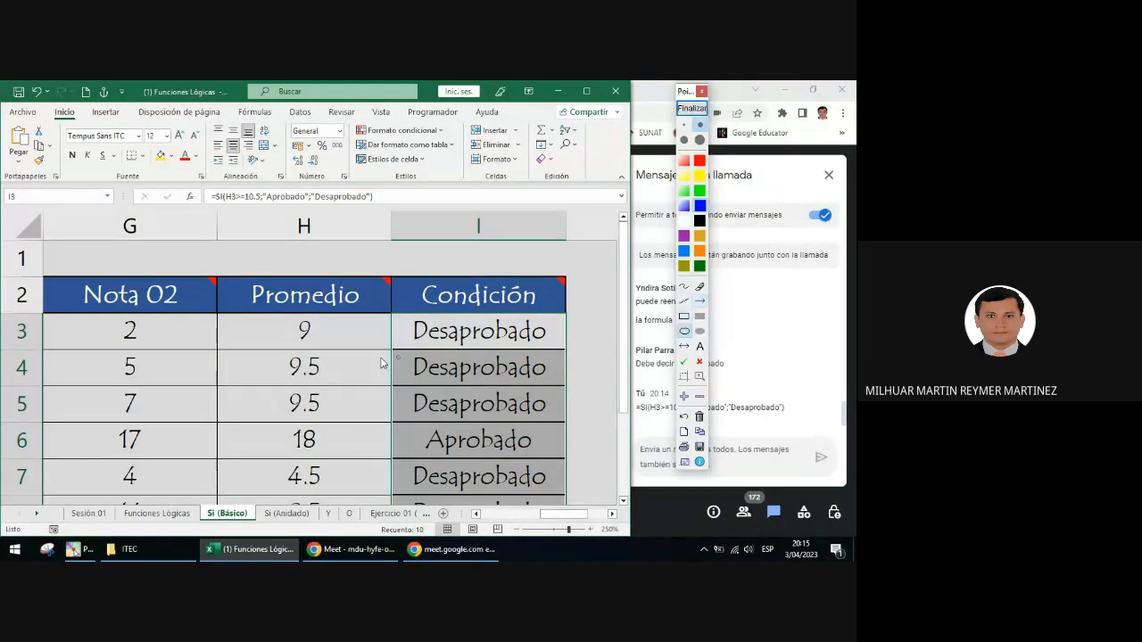
drag(284, 314, 330, 349)
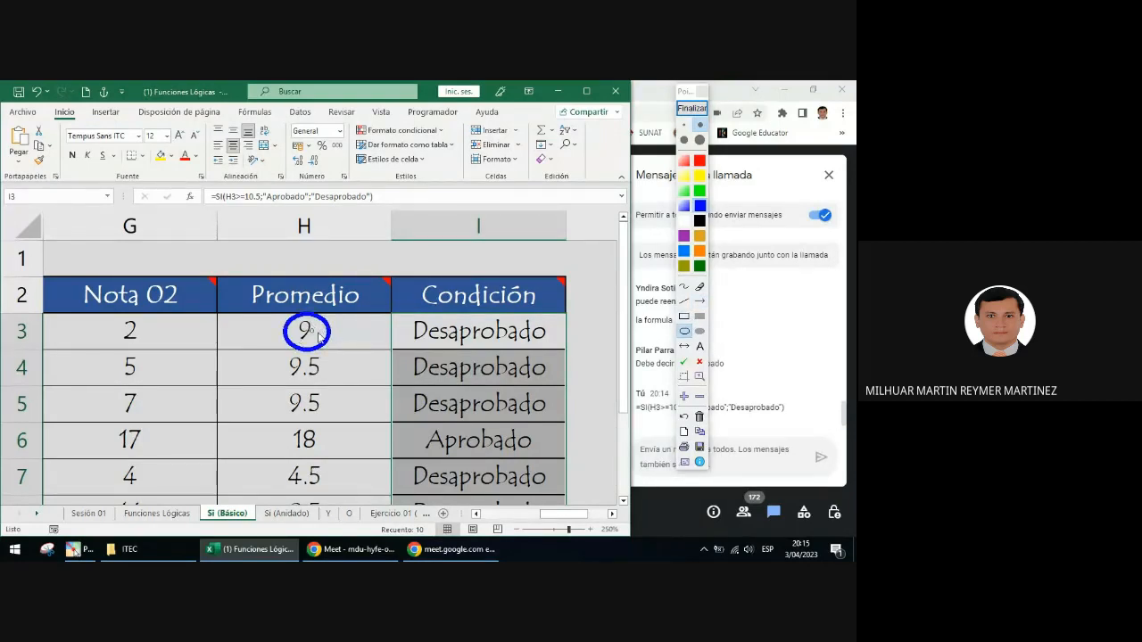
click(691, 108)
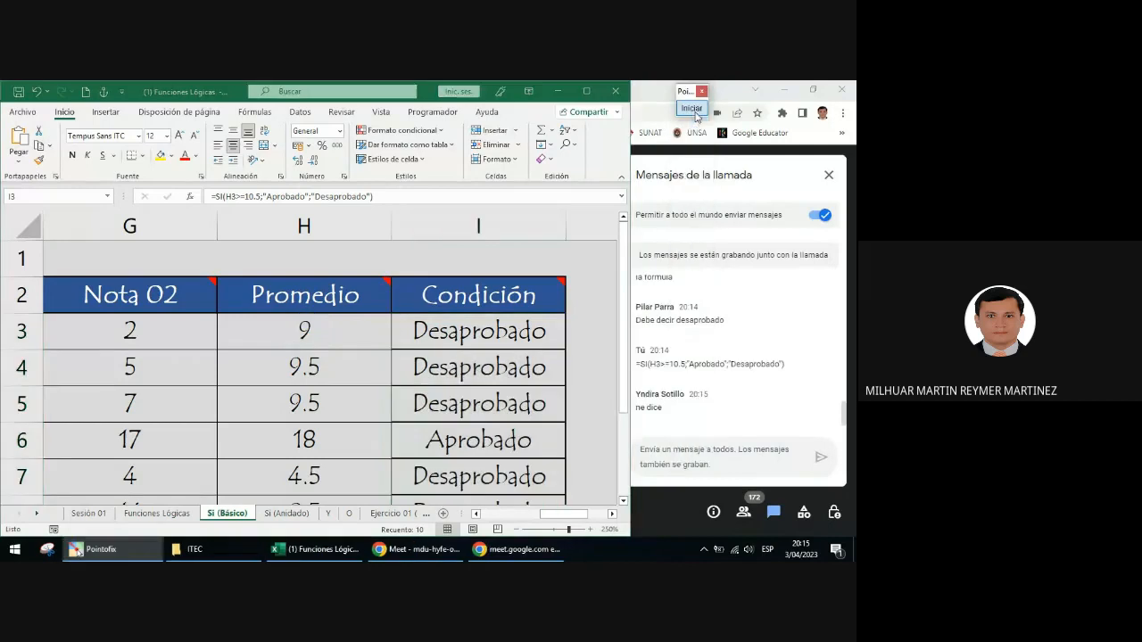
Select H3 to show its REDONDEAR formula, frame the decimal-place controls with a blue Pointofix rectangle, and end the annotation
click(476, 513)
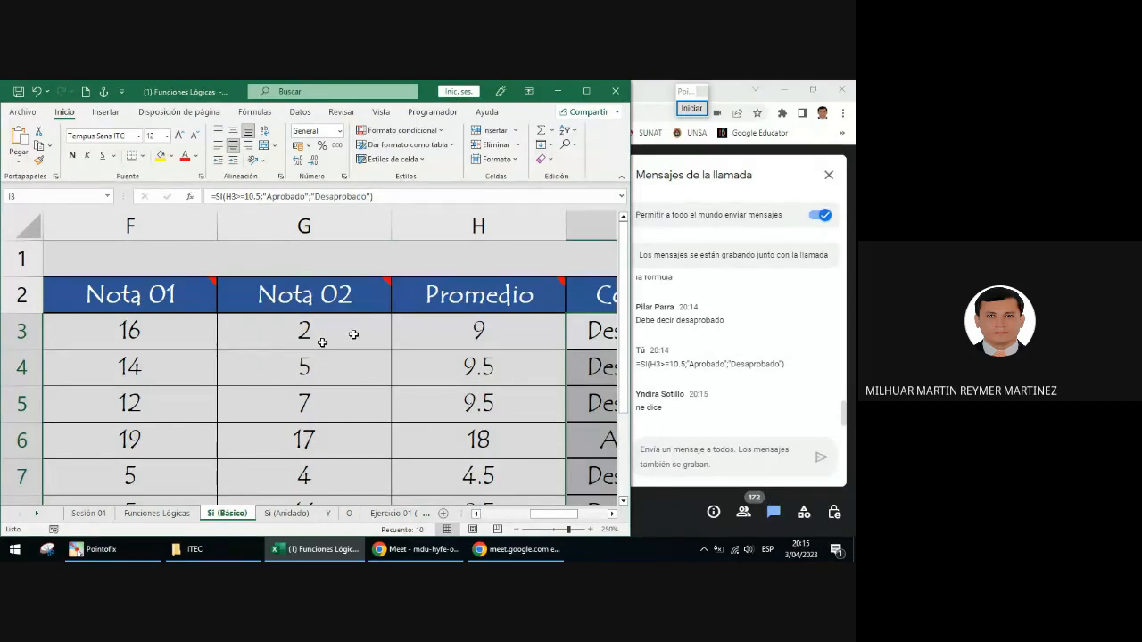
click(503, 342)
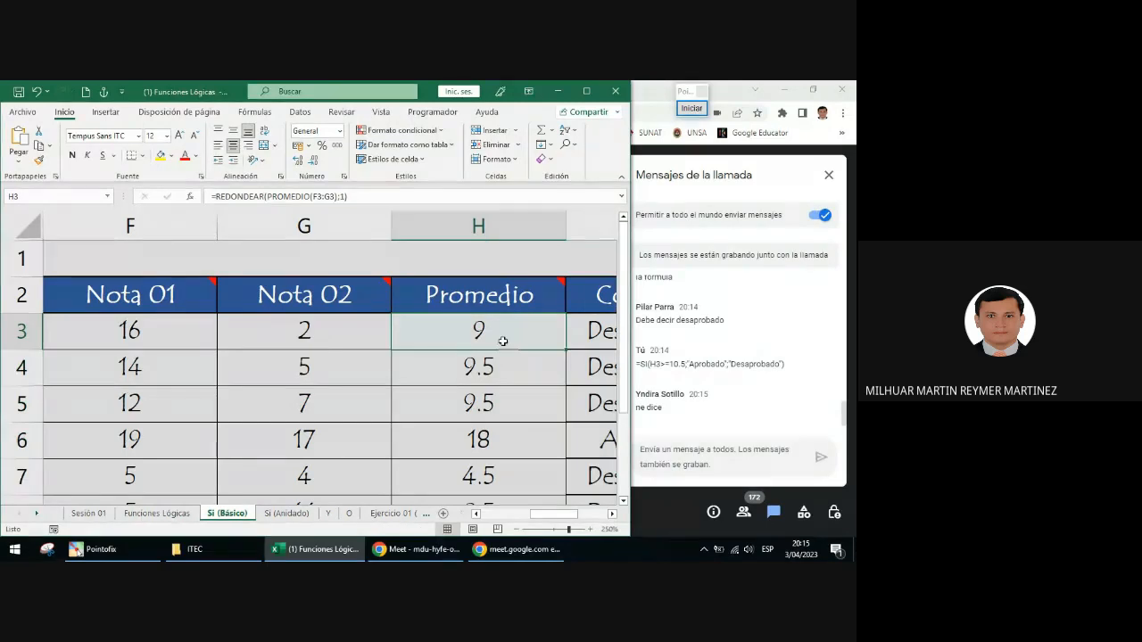
click(691, 108)
click(684, 317)
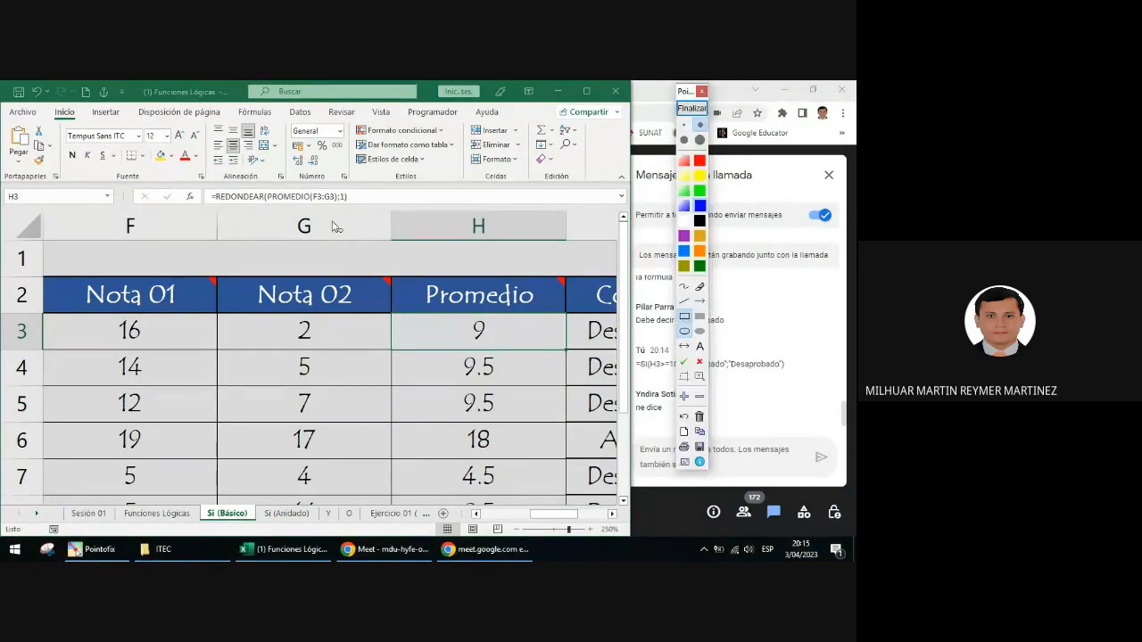
drag(282, 146, 340, 177)
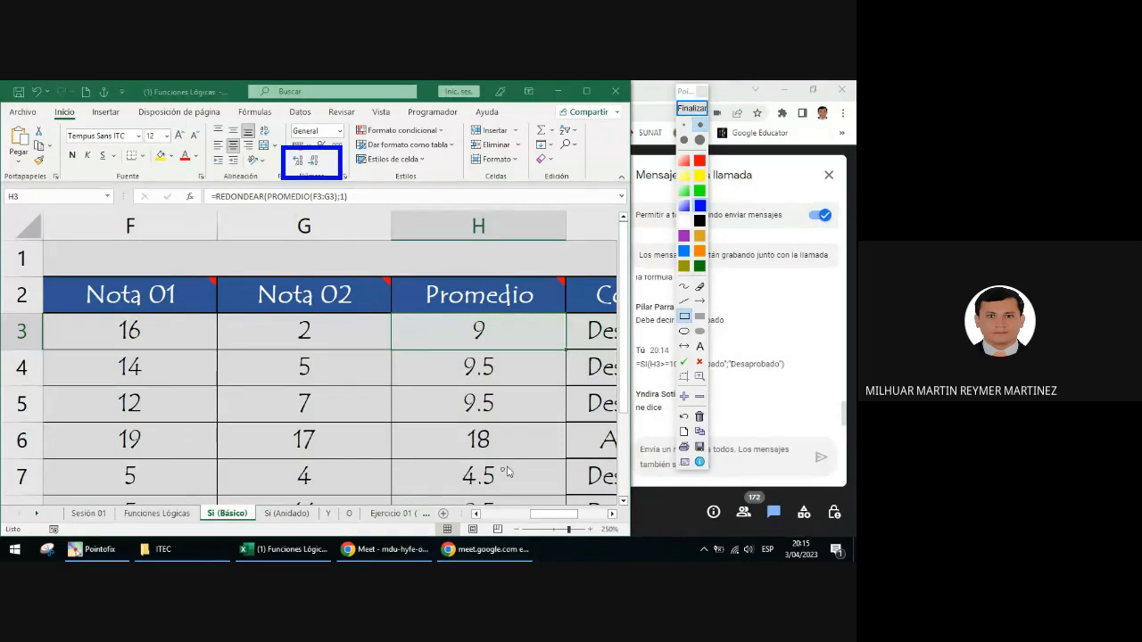
click(689, 109)
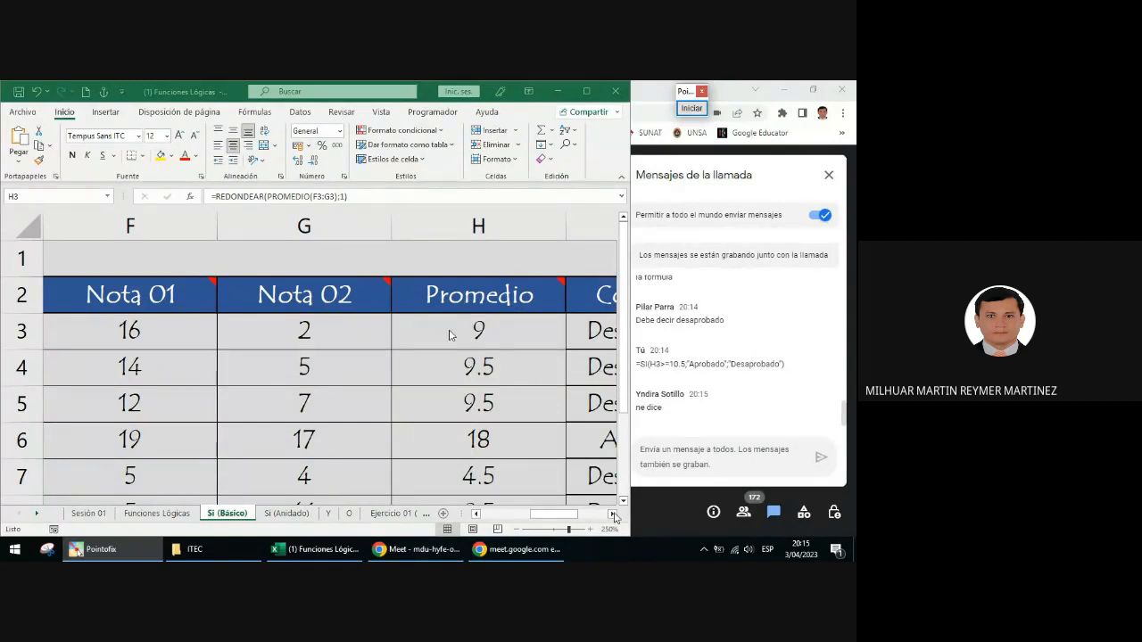
Check the SI formulas in I4 and I3, and choose Rellenar sin formato again for the Condición fill
click(615, 515)
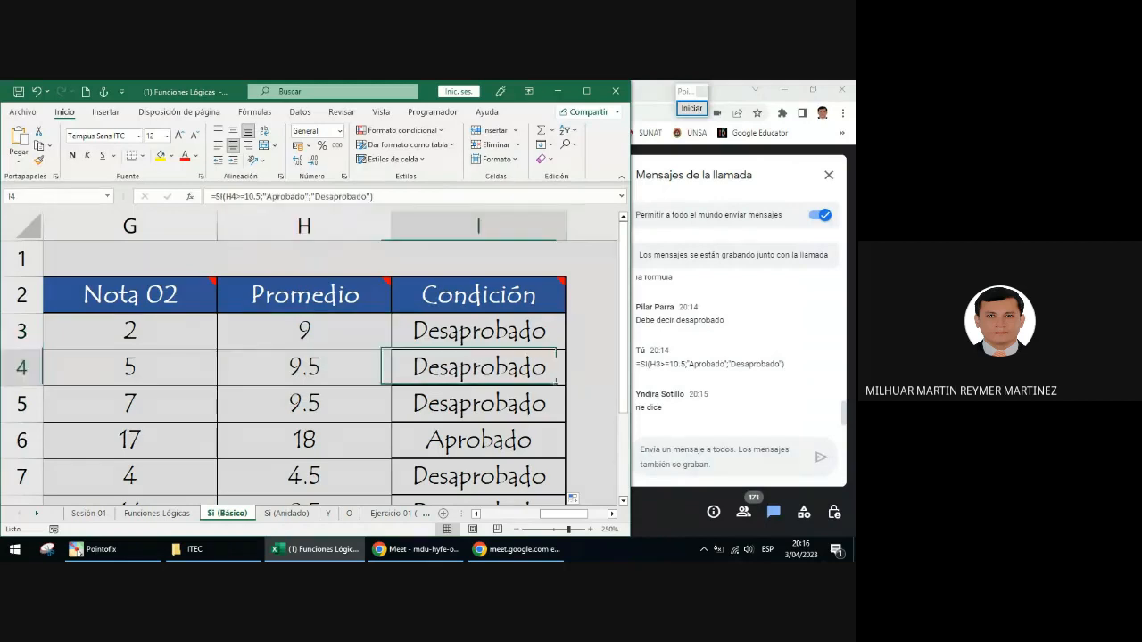
click(545, 364)
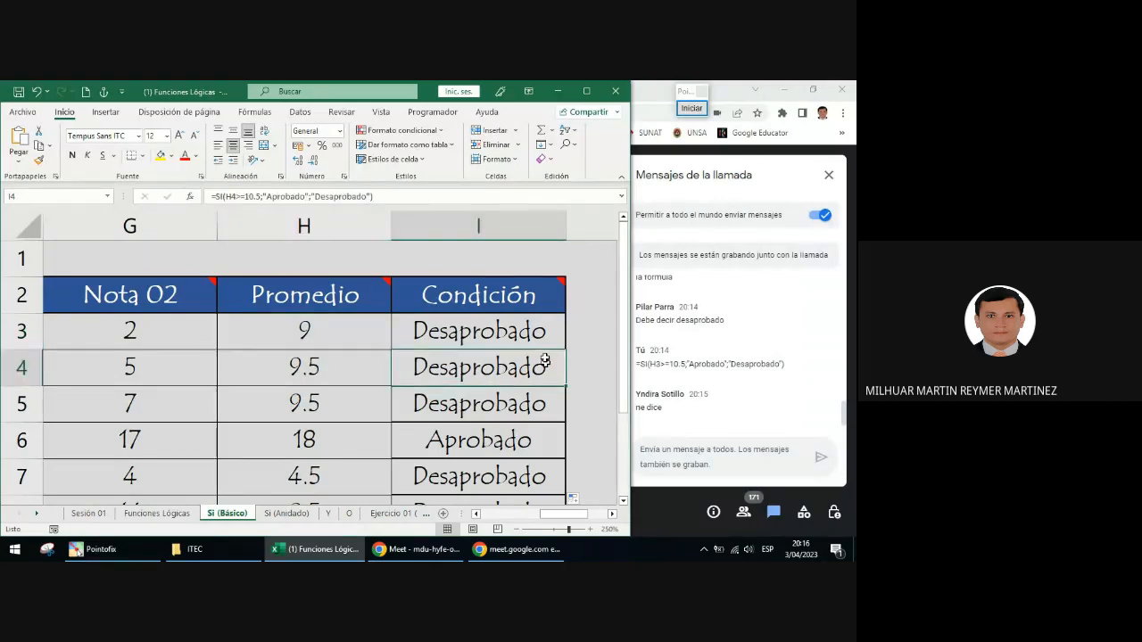
click(511, 335)
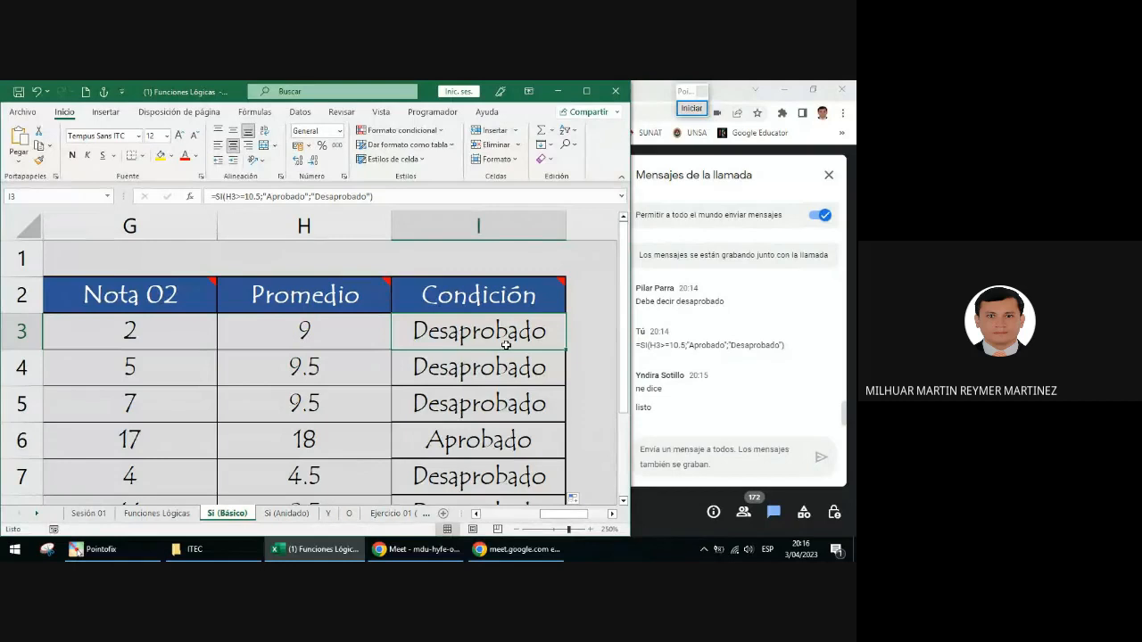
scroll(506, 345, down, 2)
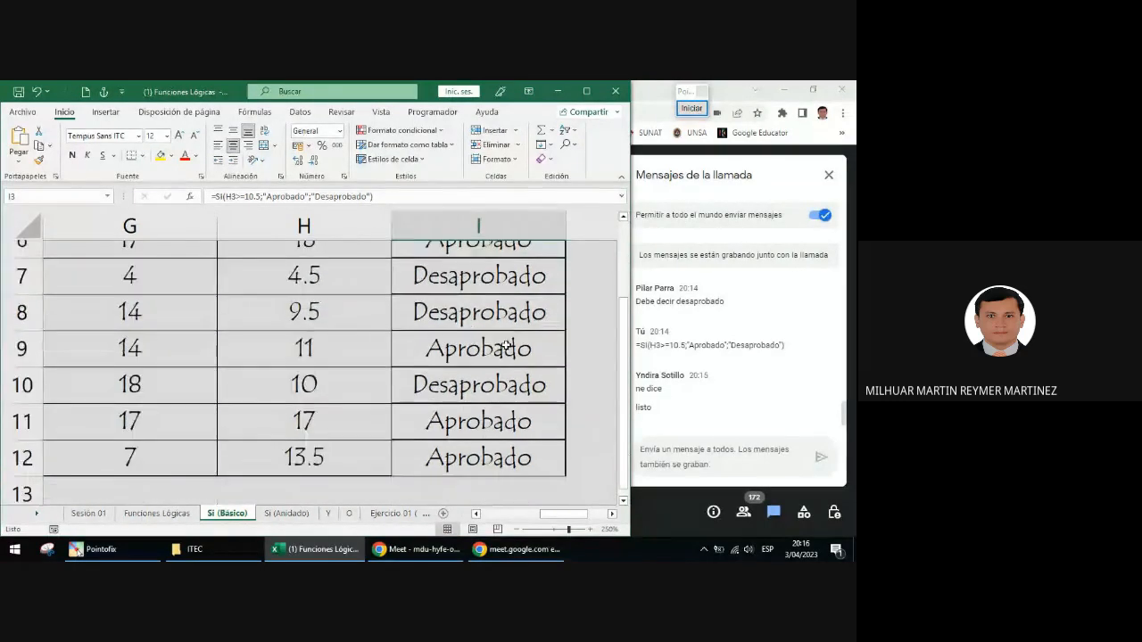
click(576, 466)
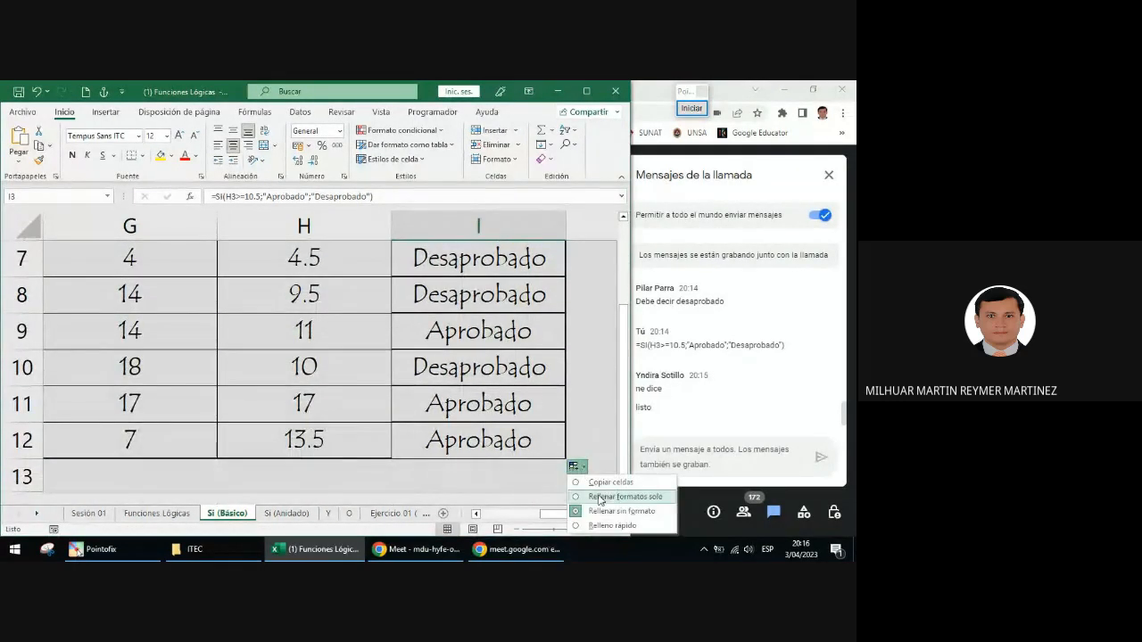
click(603, 513)
click(587, 430)
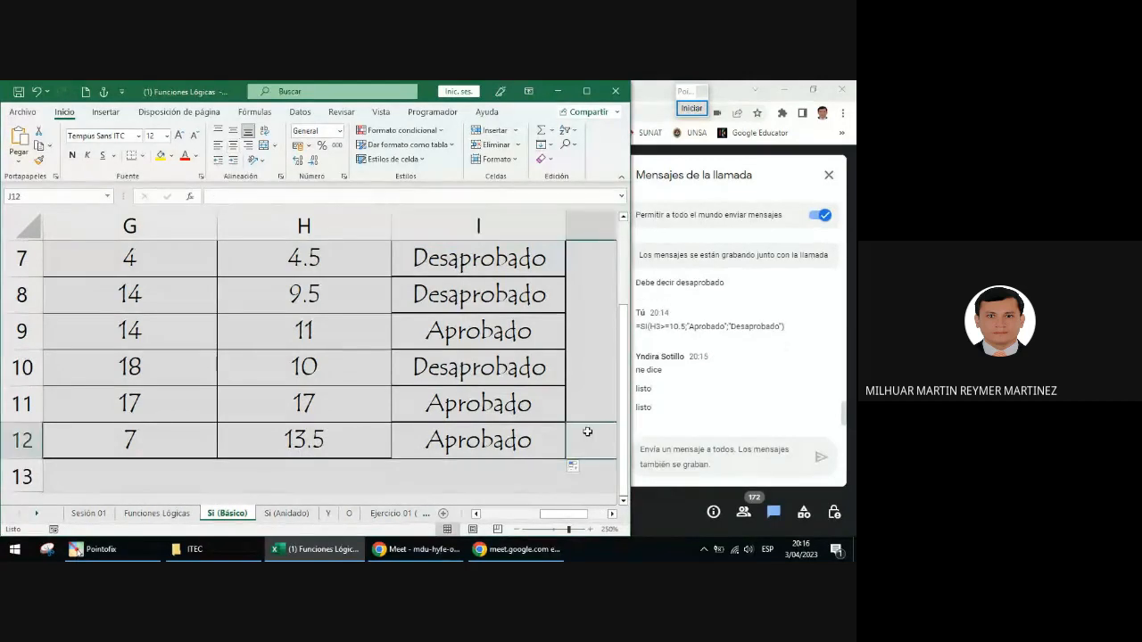
scroll(588, 428, up, 2)
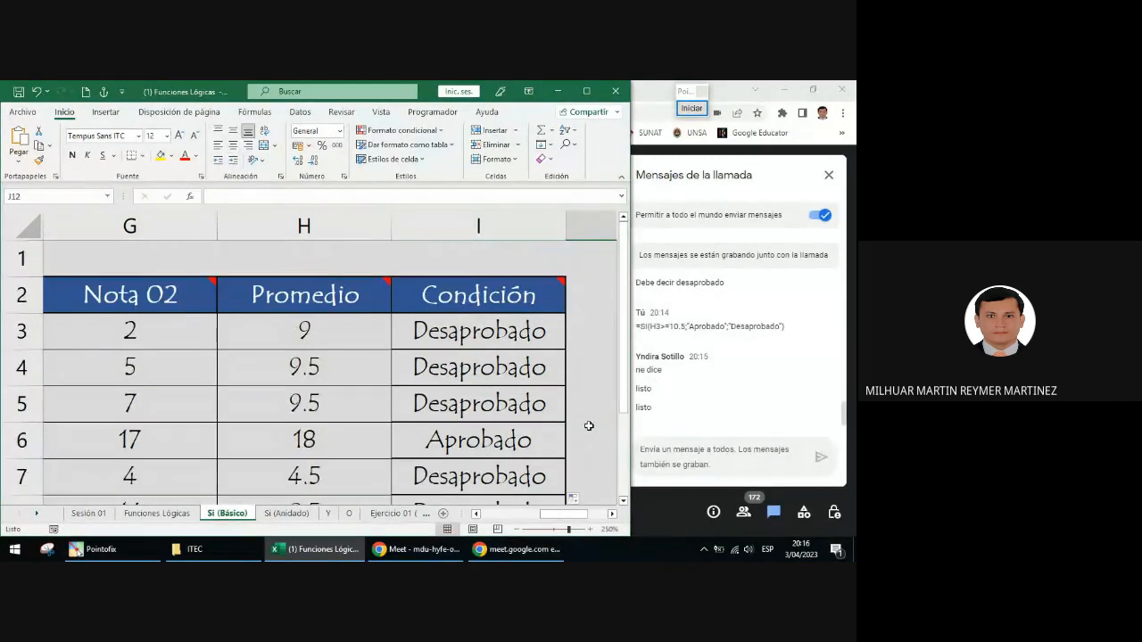
Undo the Condición fills and the added "Desaprobado" argument, returning I3 to =SI(H3>=10.5;"Aprobado")
key(ctrl+z)
key(ctrl+z)
key(ctrl+z)
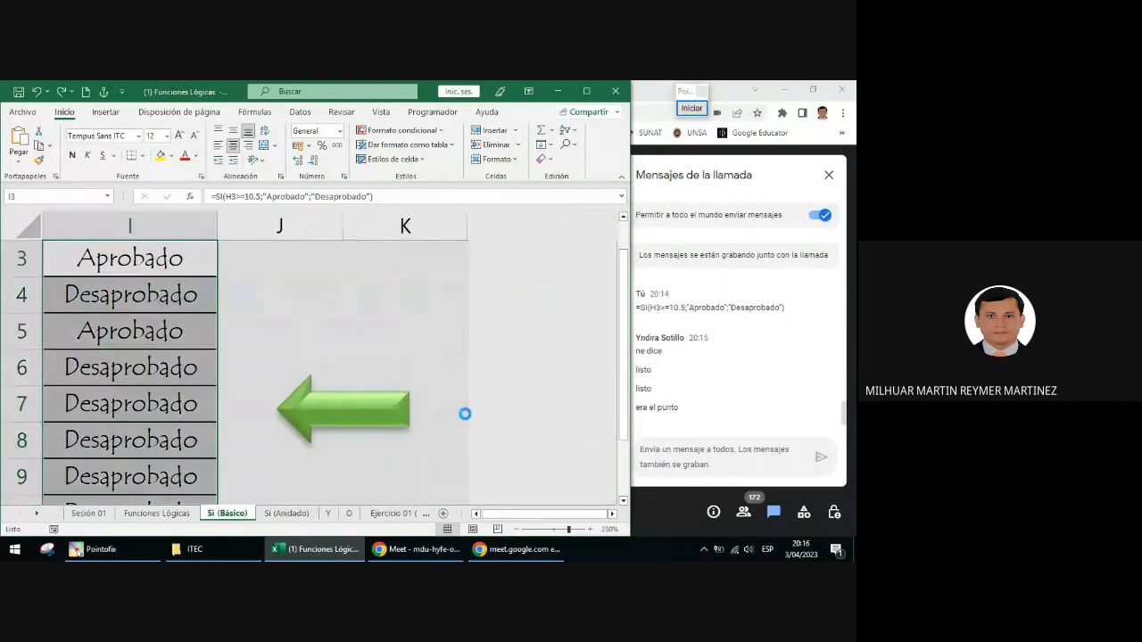
key(ctrl+z)
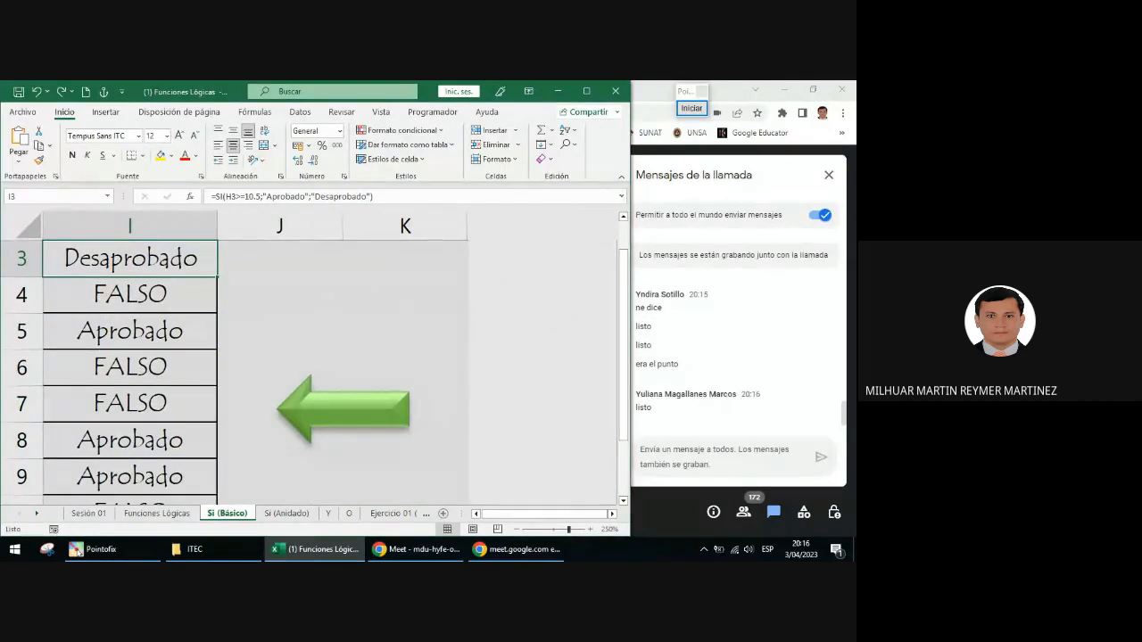
key(ctrl+z)
Undo one more change in the Condición column and select I3
drag(571, 514, 488, 514)
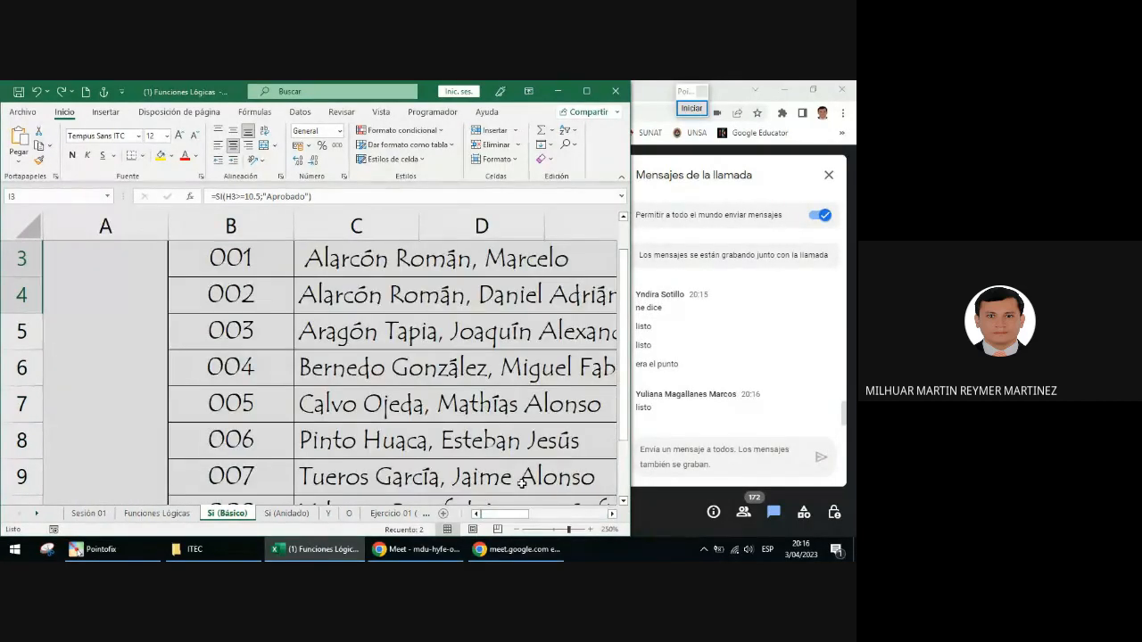
ctrl+scroll(470, 440, down, 4)
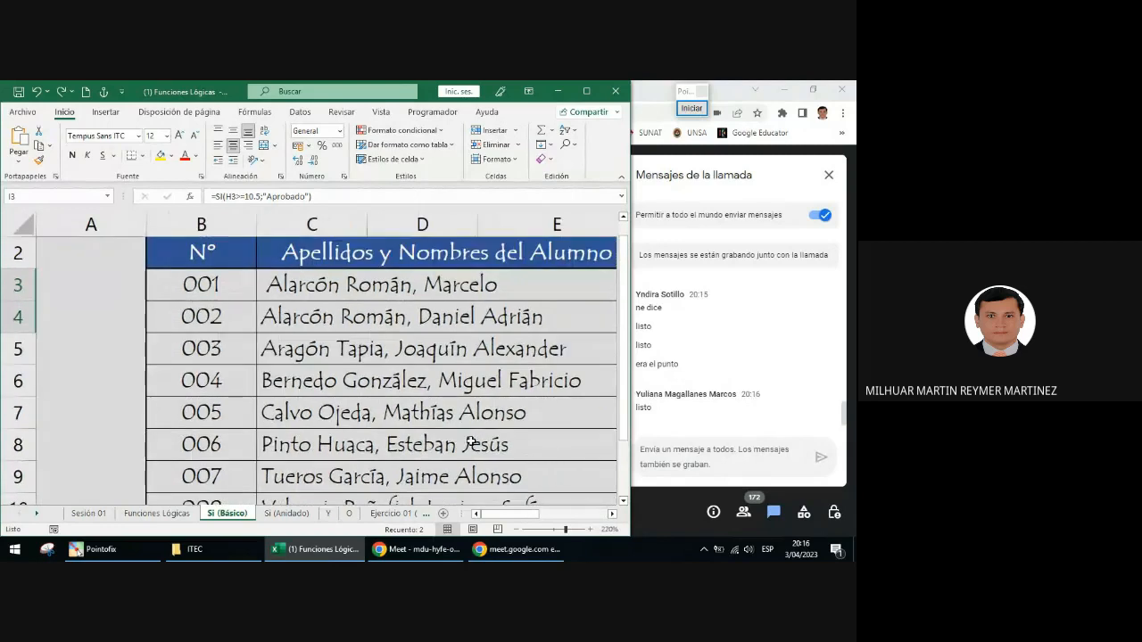
ctrl+scroll(471, 441, down, 3)
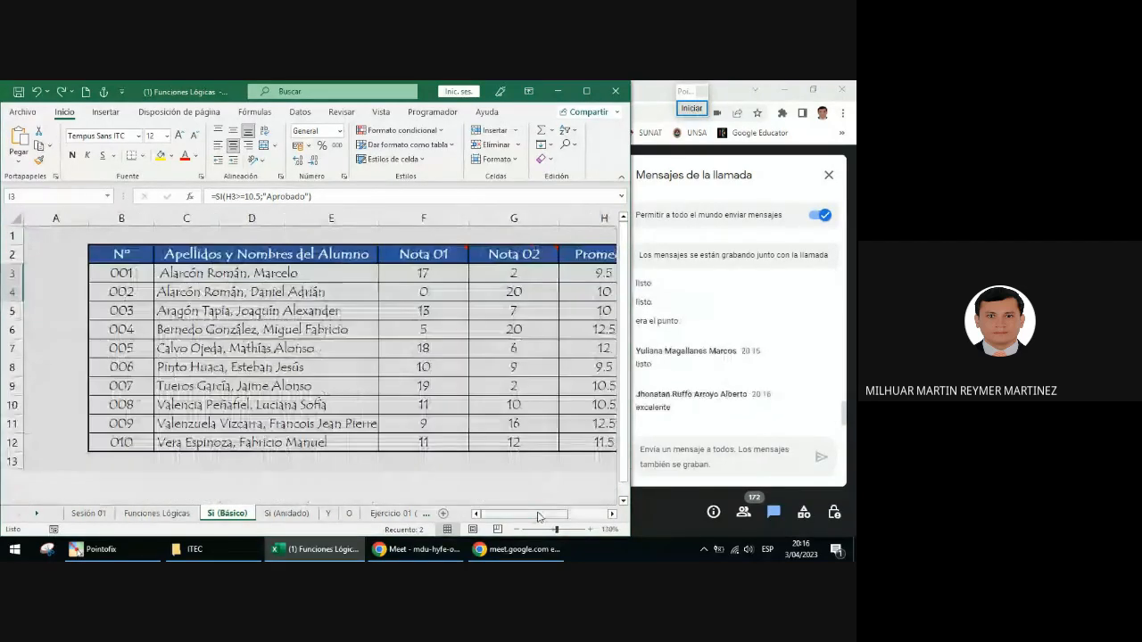
drag(546, 516, 548, 522)
click(584, 311)
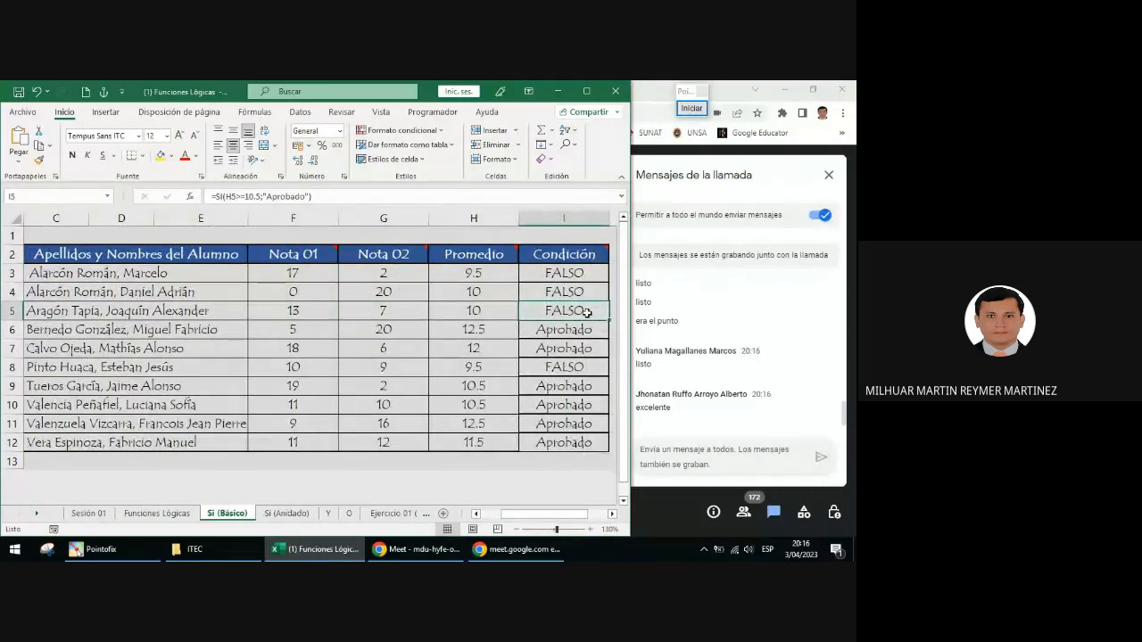
key(ctrl+z)
ctrl+scroll(583, 316, up, 3)
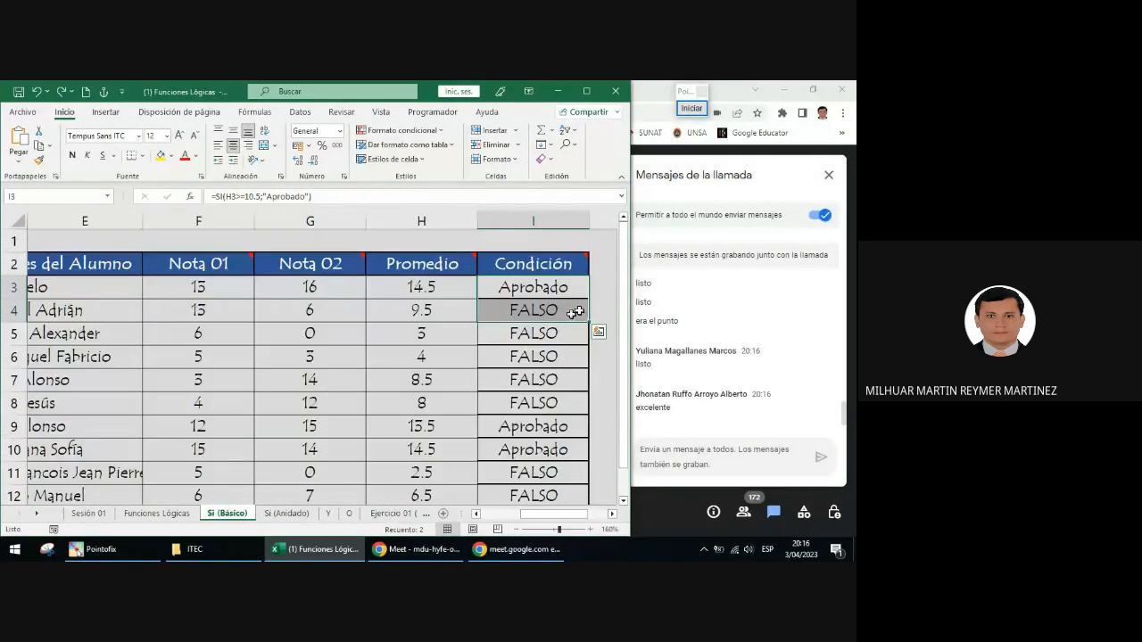
ctrl+scroll(571, 315, up, 2)
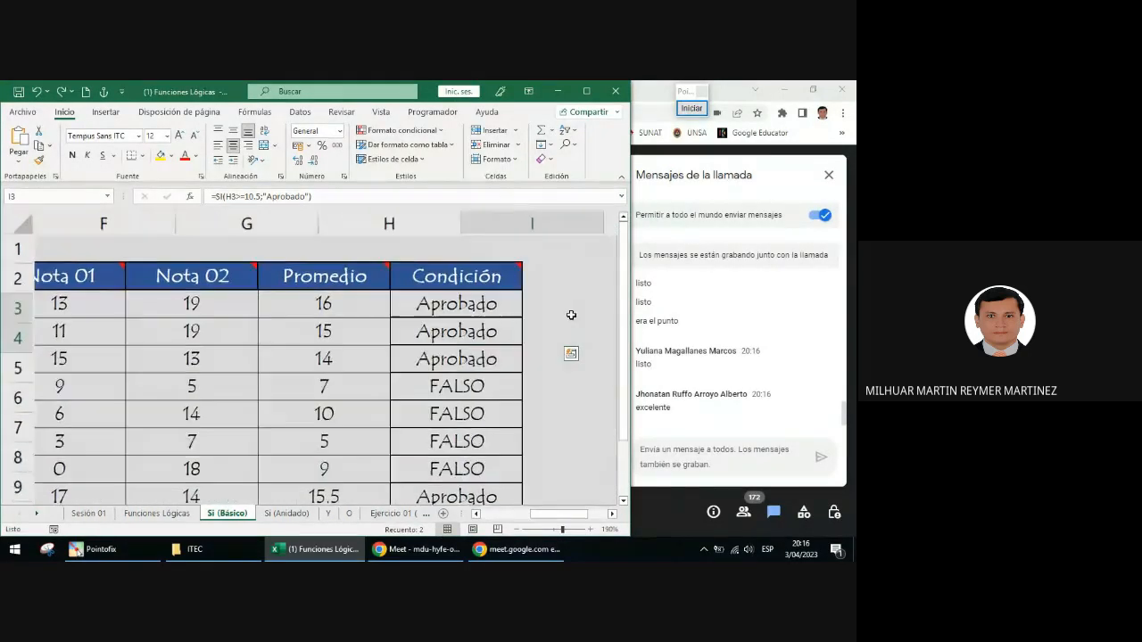
ctrl+scroll(571, 316, up, 1)
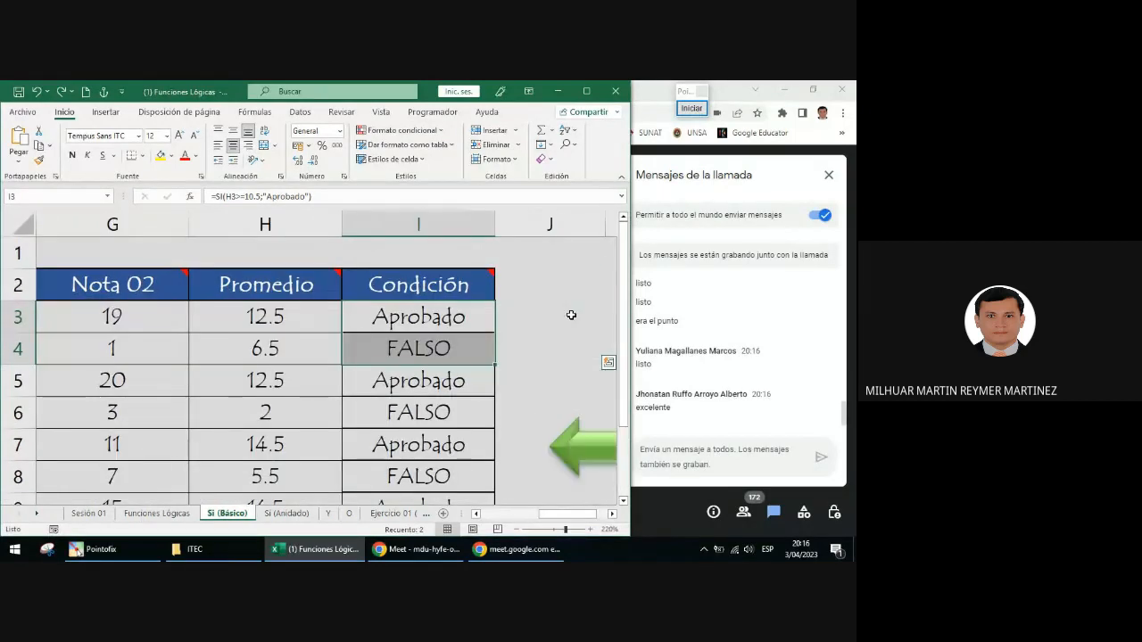
click(473, 327)
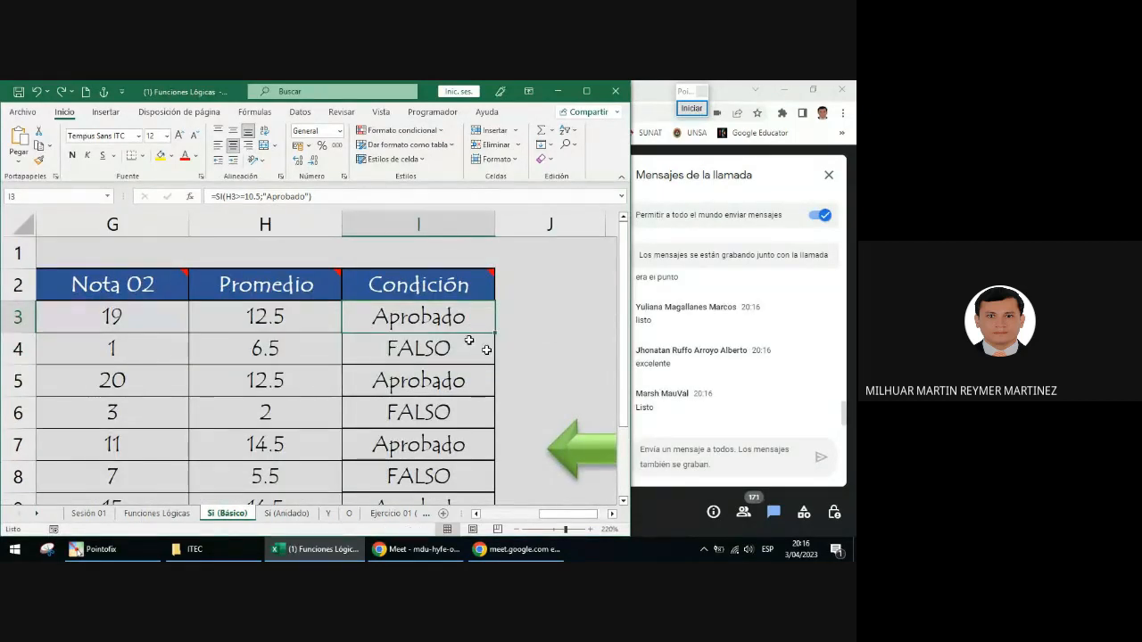
Add "Desaprobado" as the false-value argument of the SI formula in I3
ctrl+scroll(486, 350, up, 1)
click(469, 326)
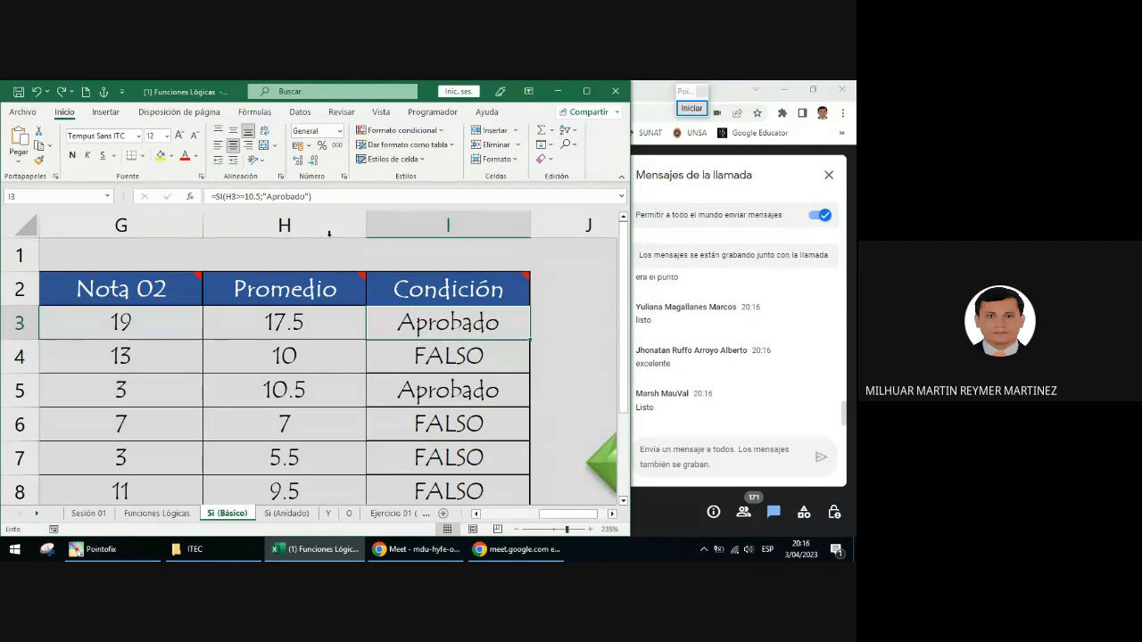
click(312, 201)
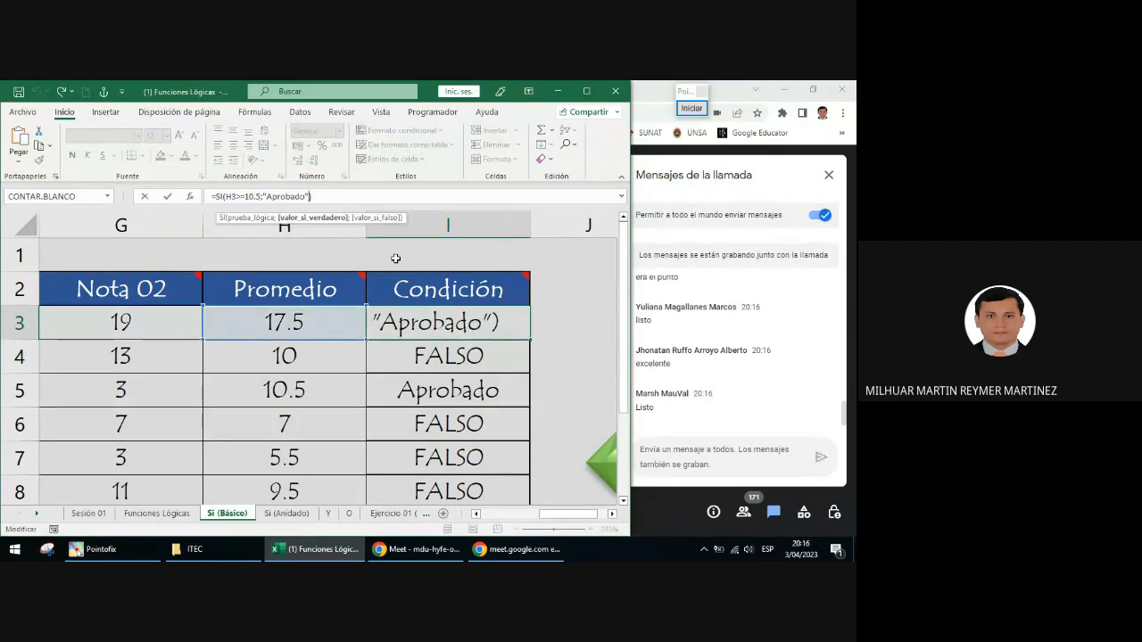
text(;")
text(Desapronado)
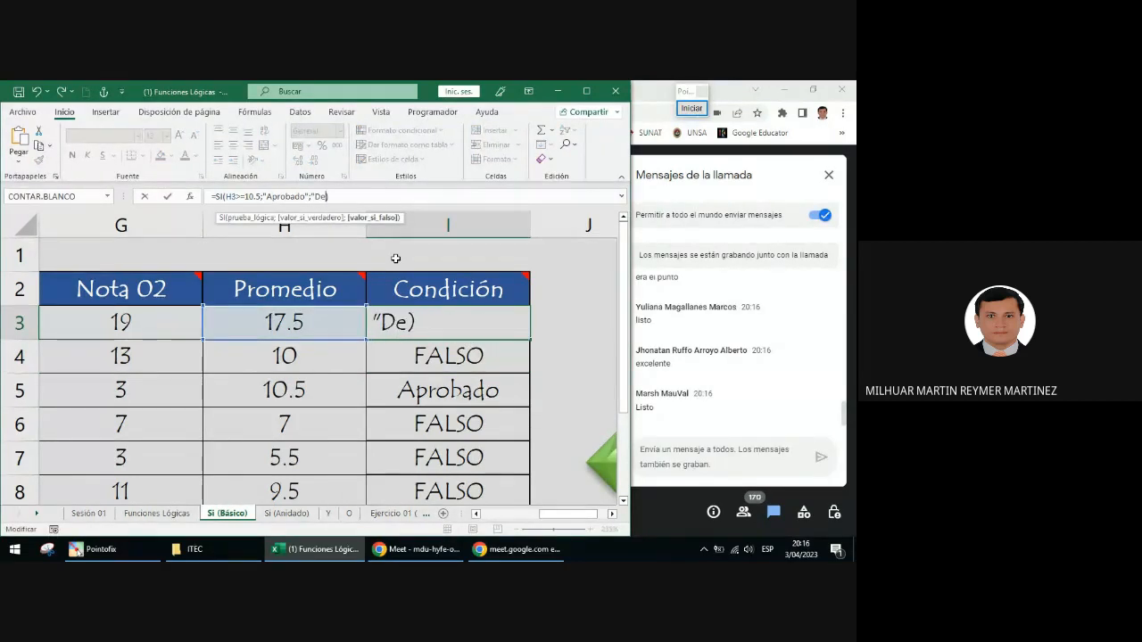
text(")
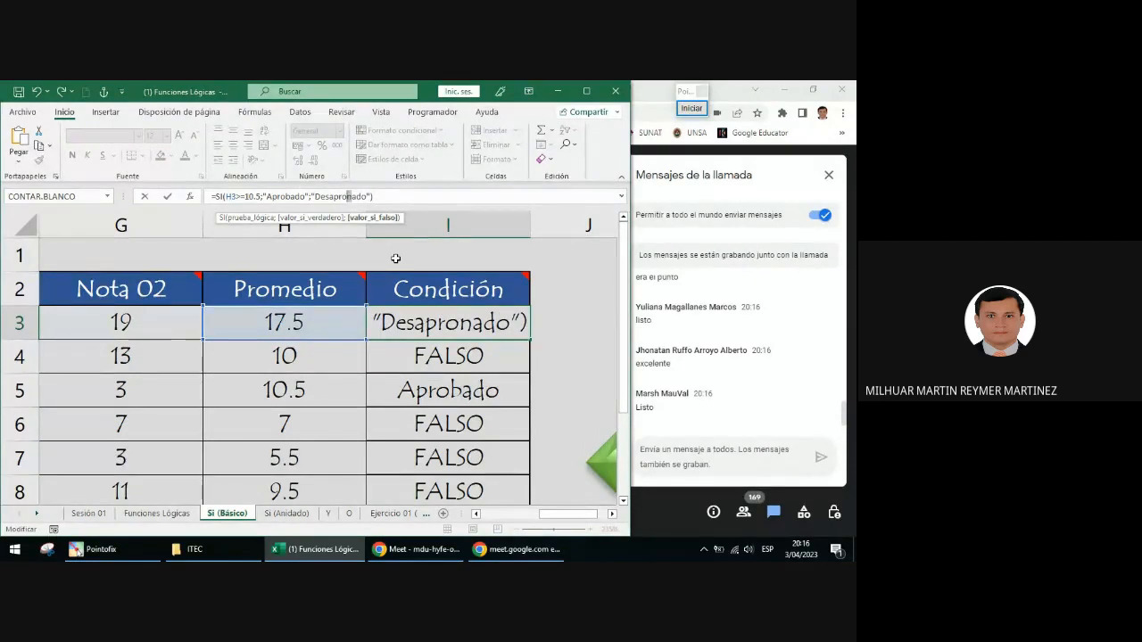
key(Return)
Fill the I3 formula down the Condición column through row 12 using Rellenar sin formato, and check the formula in I7
click(464, 332)
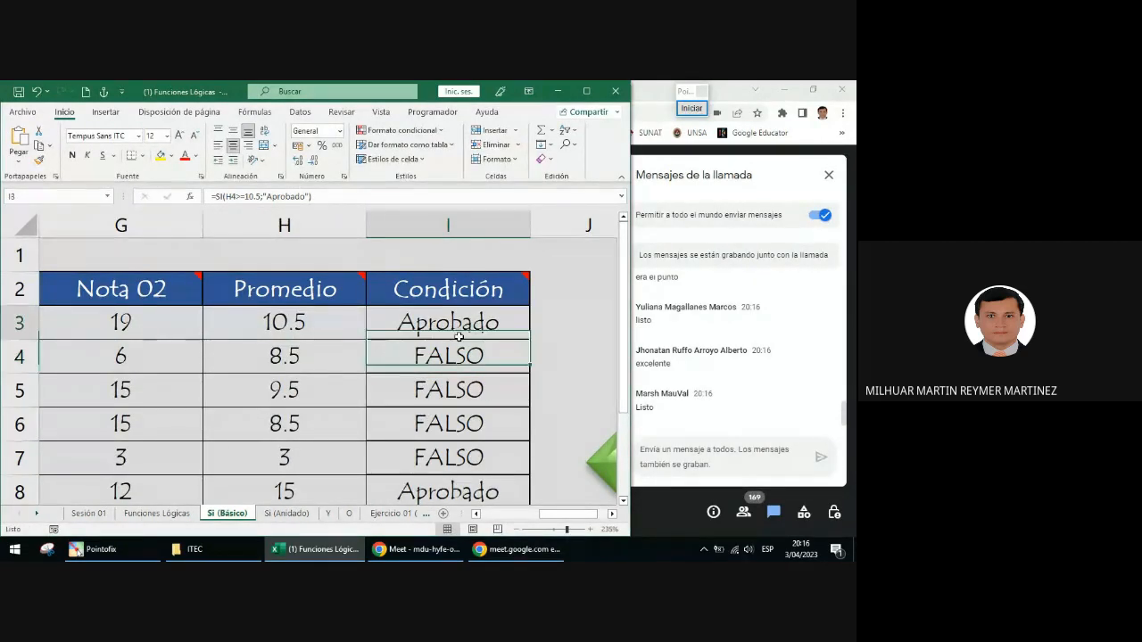
double_click(530, 339)
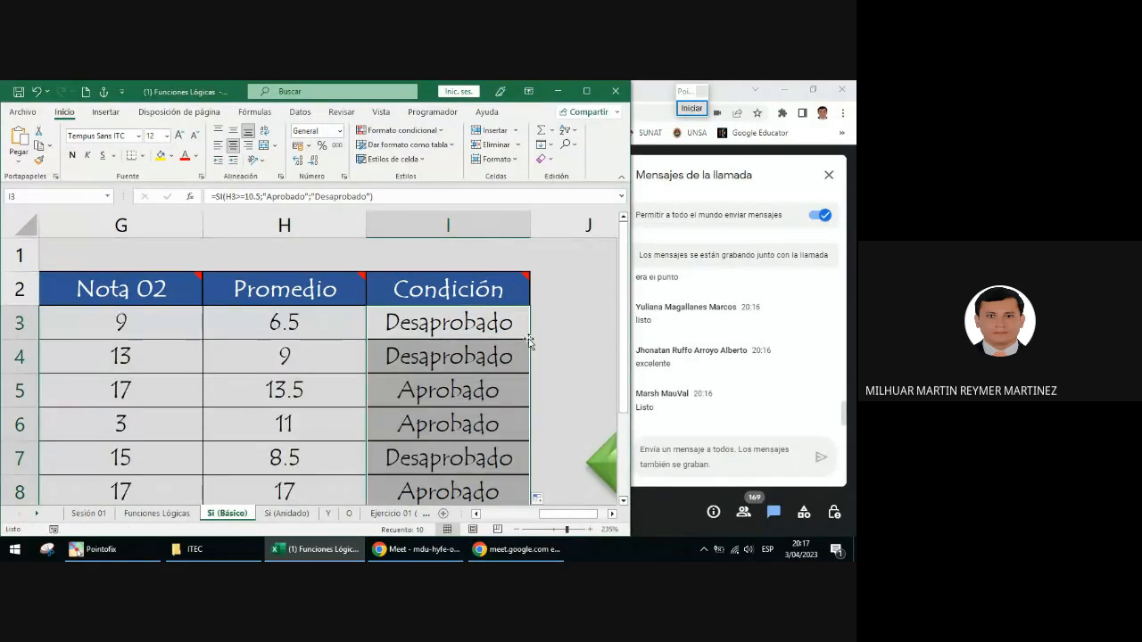
scroll(529, 344, down, 2)
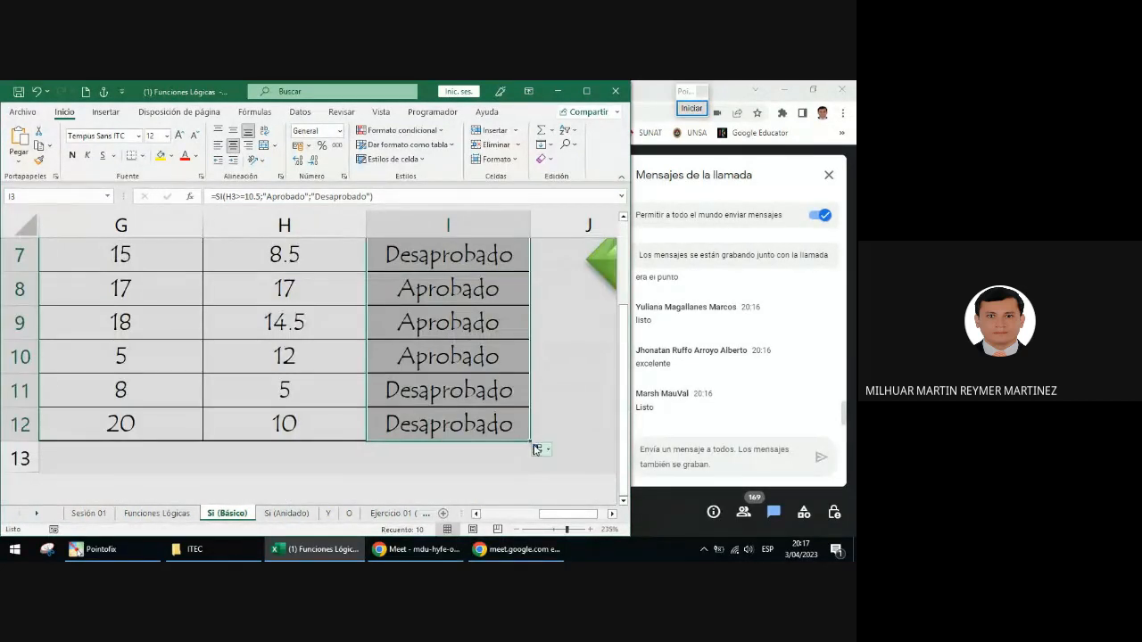
click(537, 450)
click(582, 491)
scroll(487, 393, up, 2)
click(487, 393)
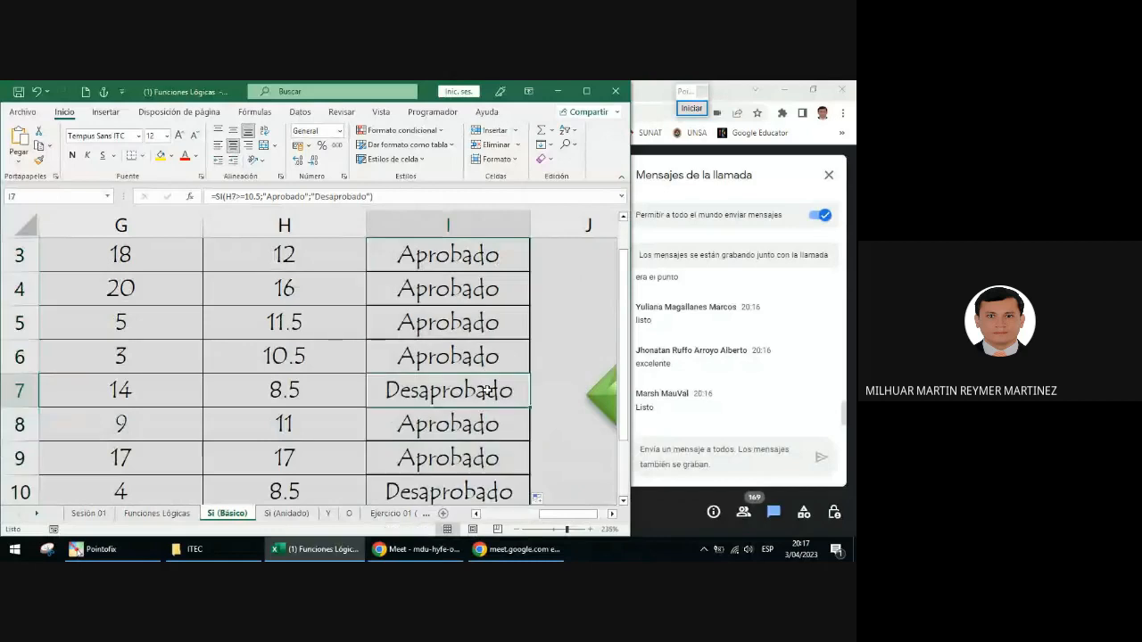
scroll(486, 393, up, 1)
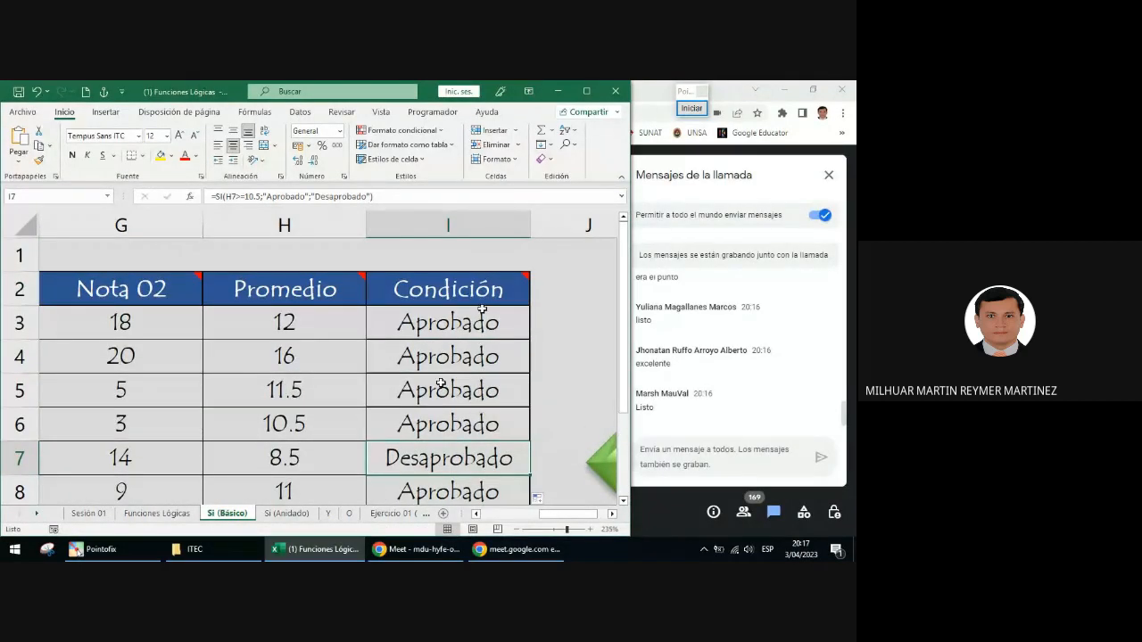
click(558, 284)
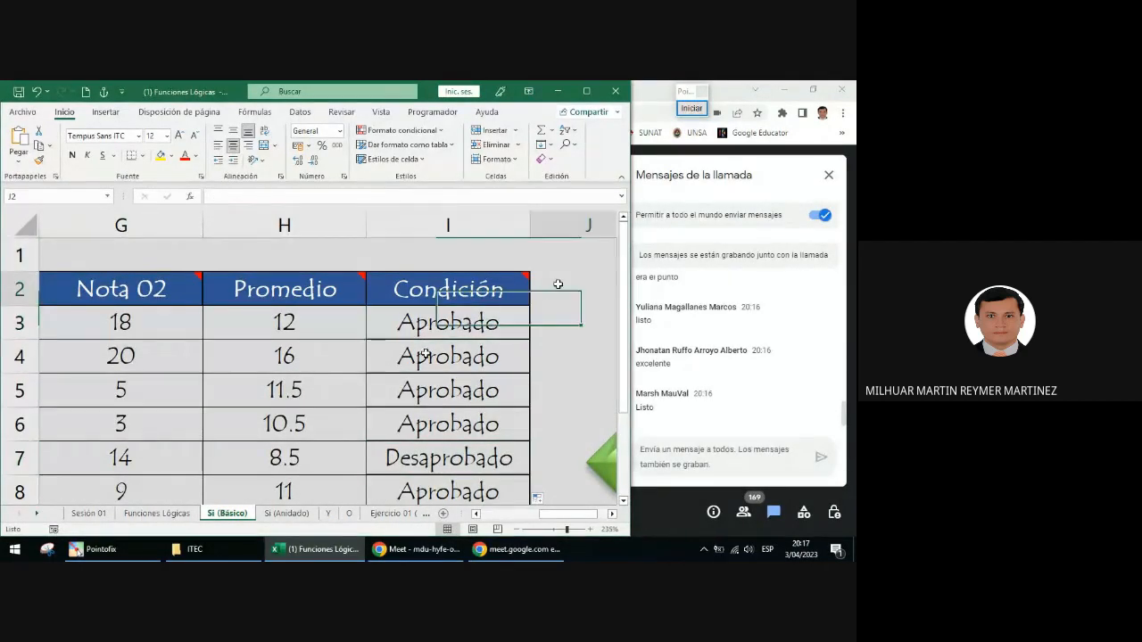
Draw four blue Pointofix arrows at the upper Condición results, and end the annotation
click(691, 108)
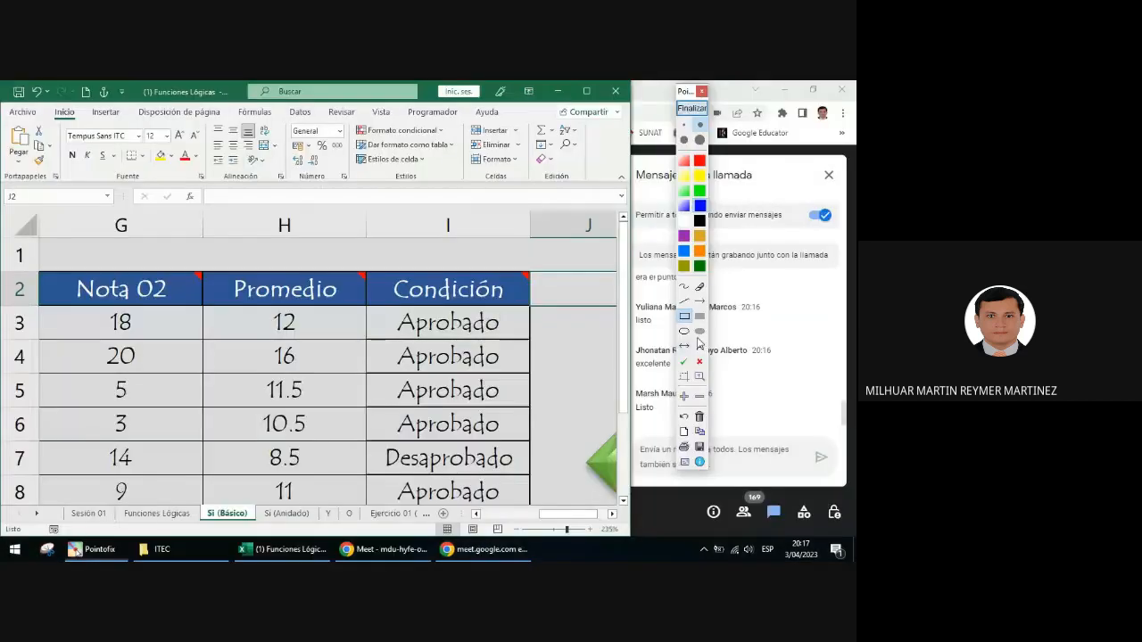
click(699, 302)
mouse_move(512, 340)
mouse_down()
mouse_move(567, 377)
mouse_move(512, 370)
mouse_up()
drag(549, 444, 509, 407)
drag(549, 480, 517, 446)
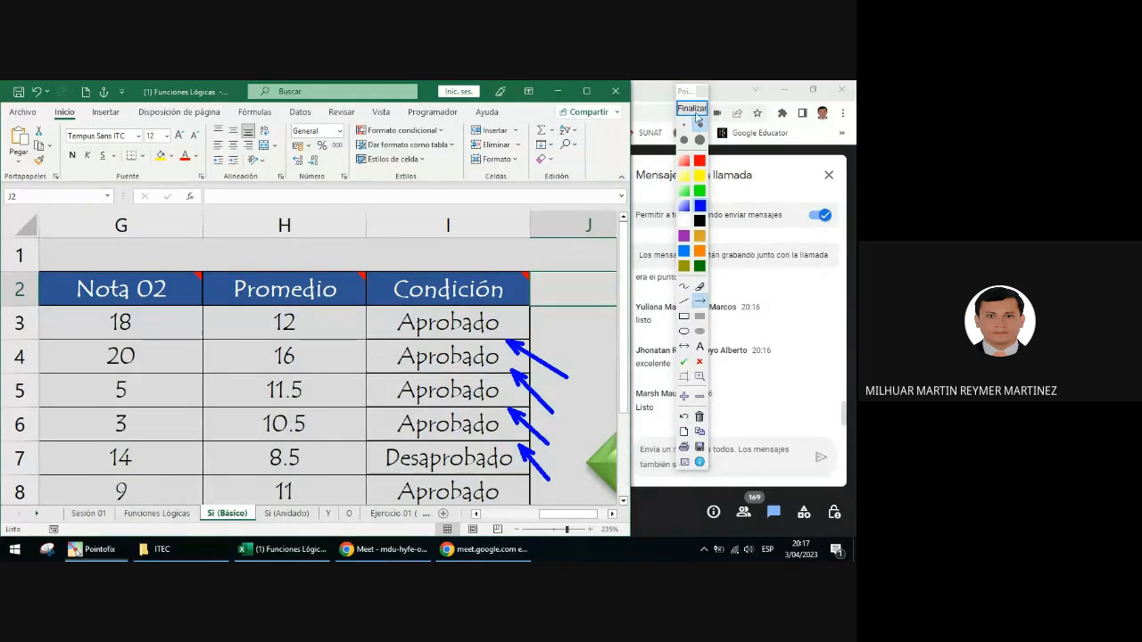
click(698, 114)
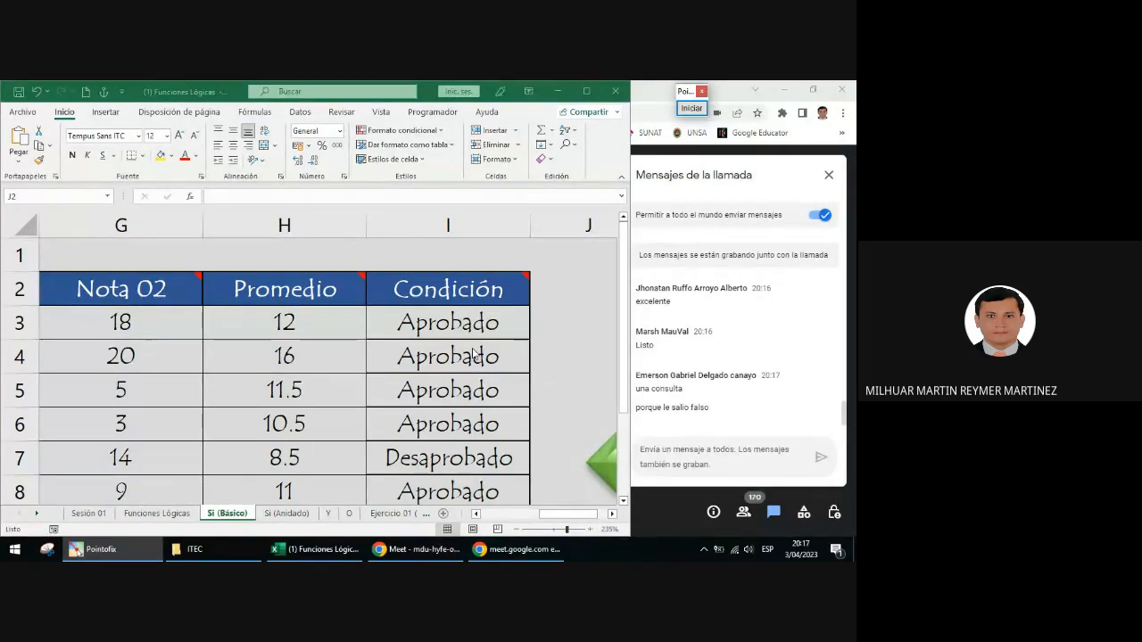
key(Escape)
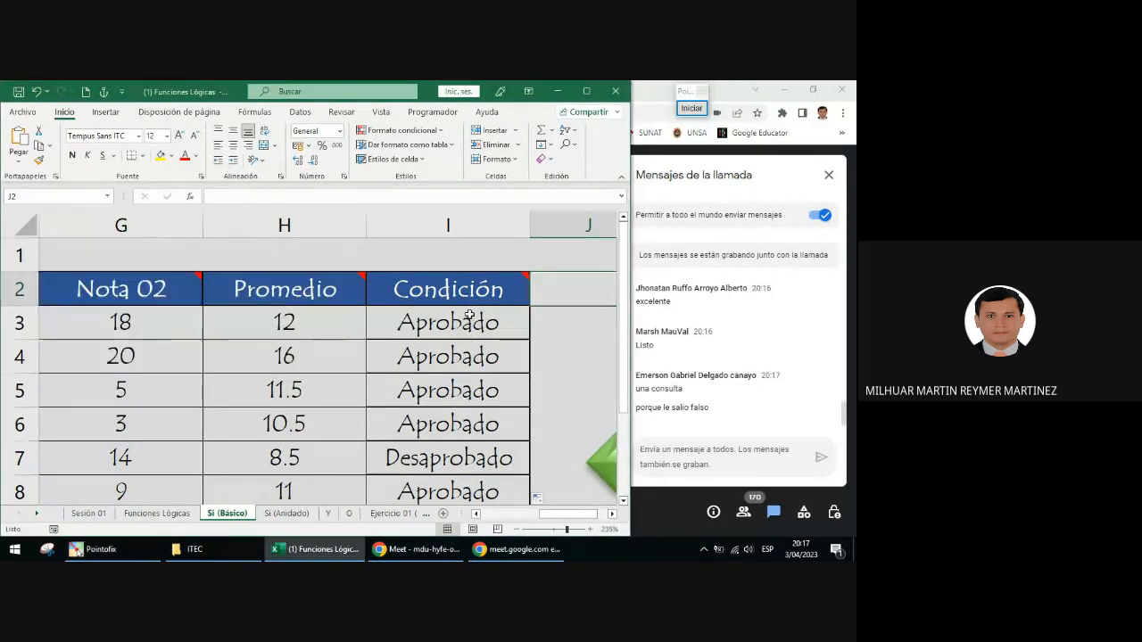
Highlight the "Desaprobado" argument and the H3>=10.5 test in I3's formula, leaving the formula as it is
click(468, 317)
drag(371, 196, 310, 197)
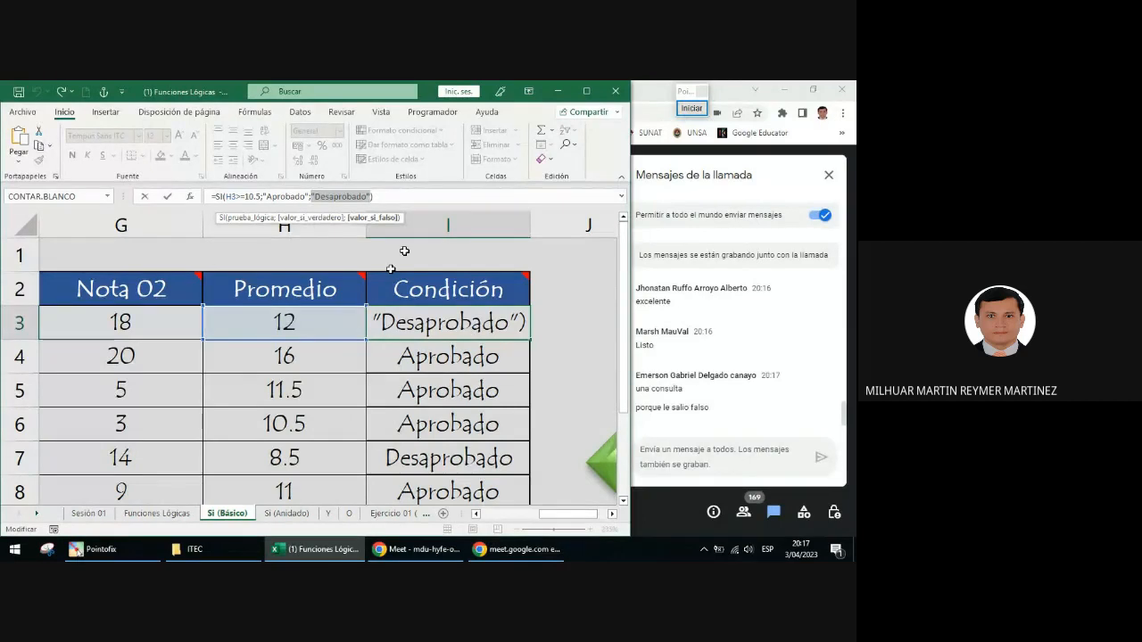
key(ctrl+Return)
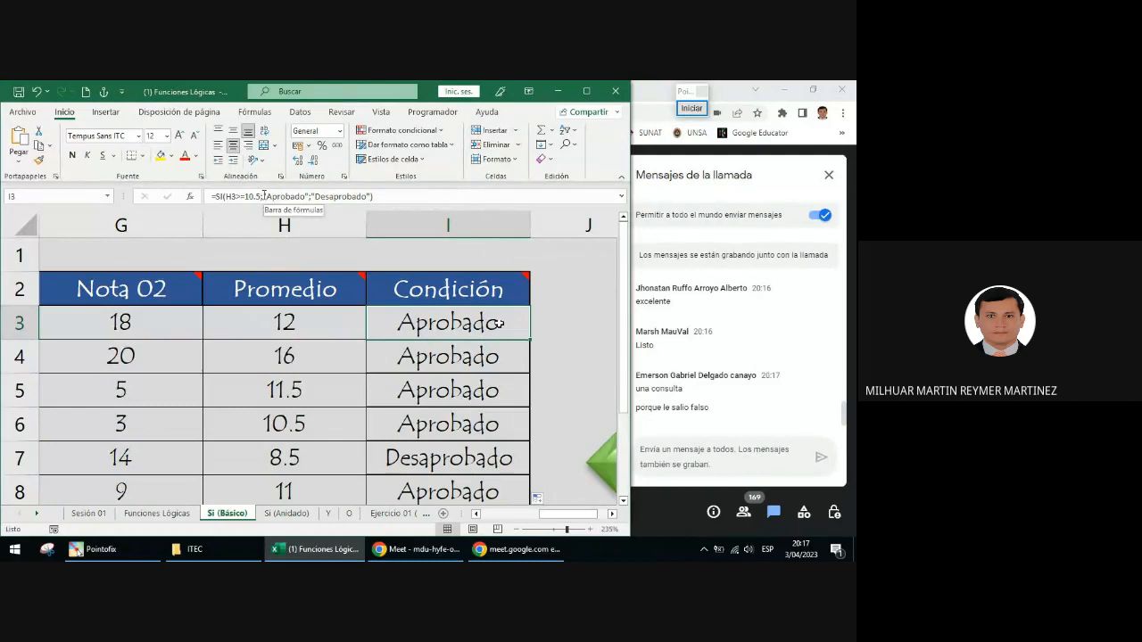
drag(264, 194, 226, 194)
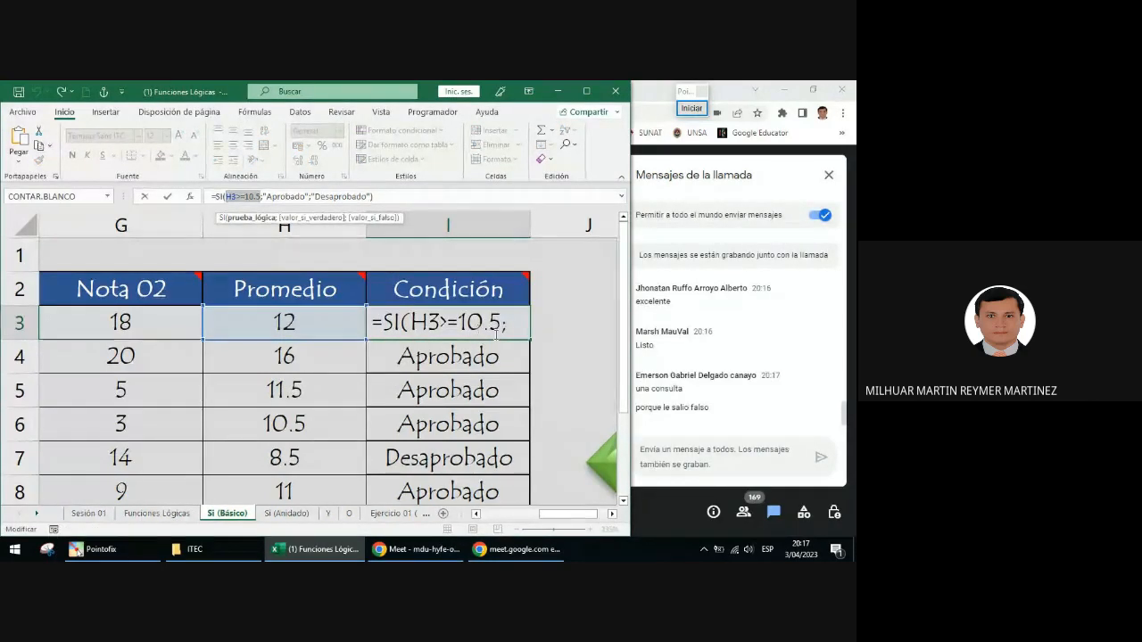
key(Escape)
scroll(594, 372, right, 1)
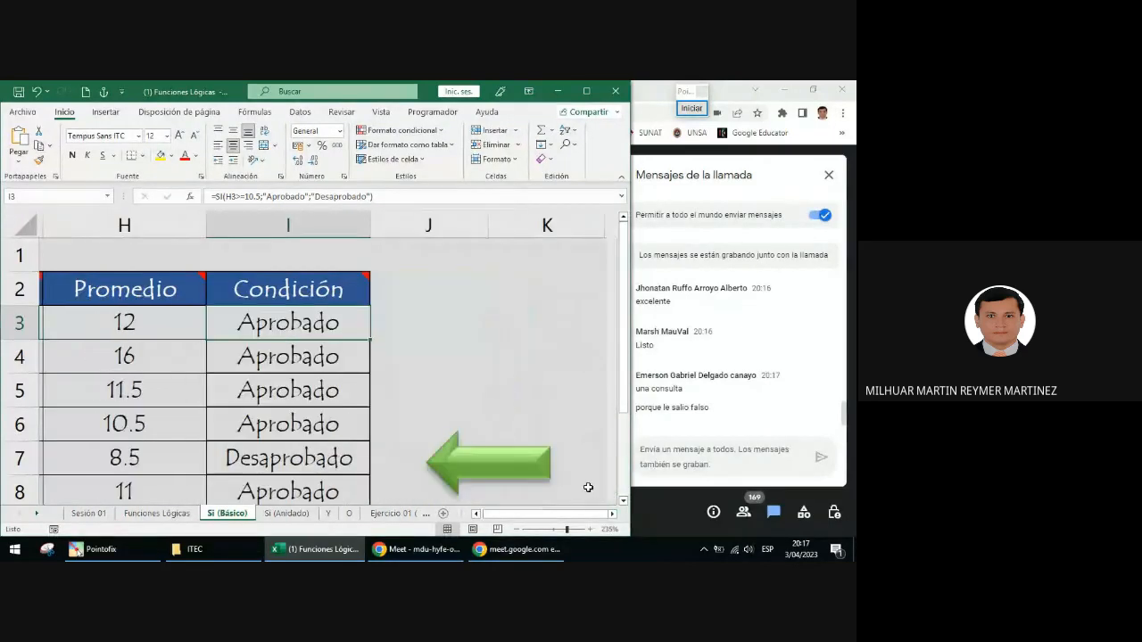
Start an alternative SI formula in J3 with the logical test H3<10.5
click(407, 319)
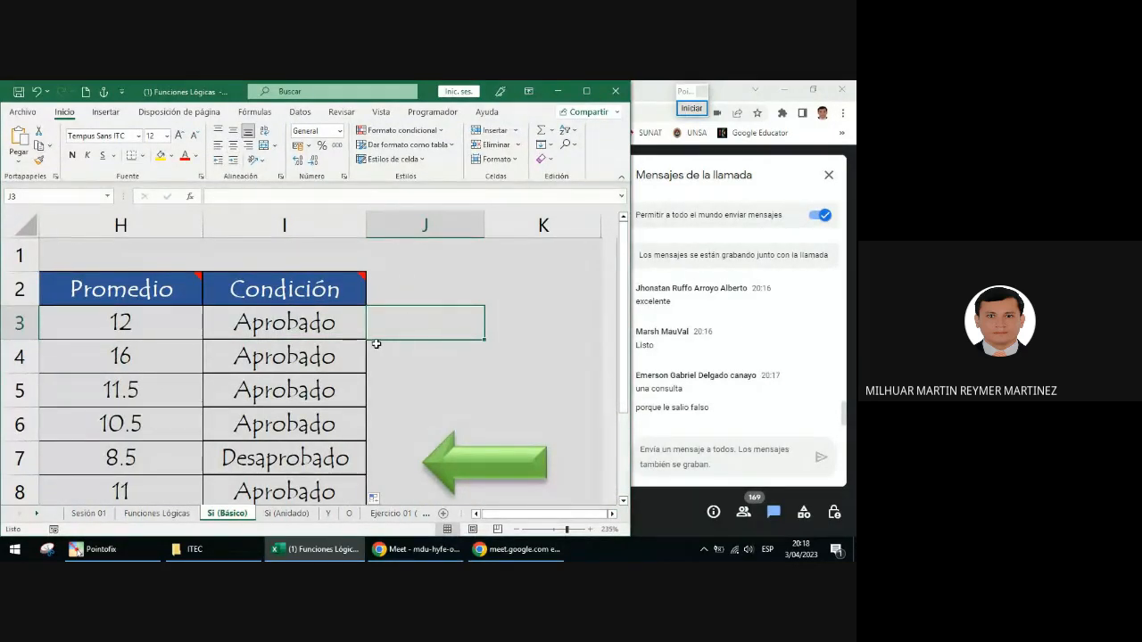
text(=)
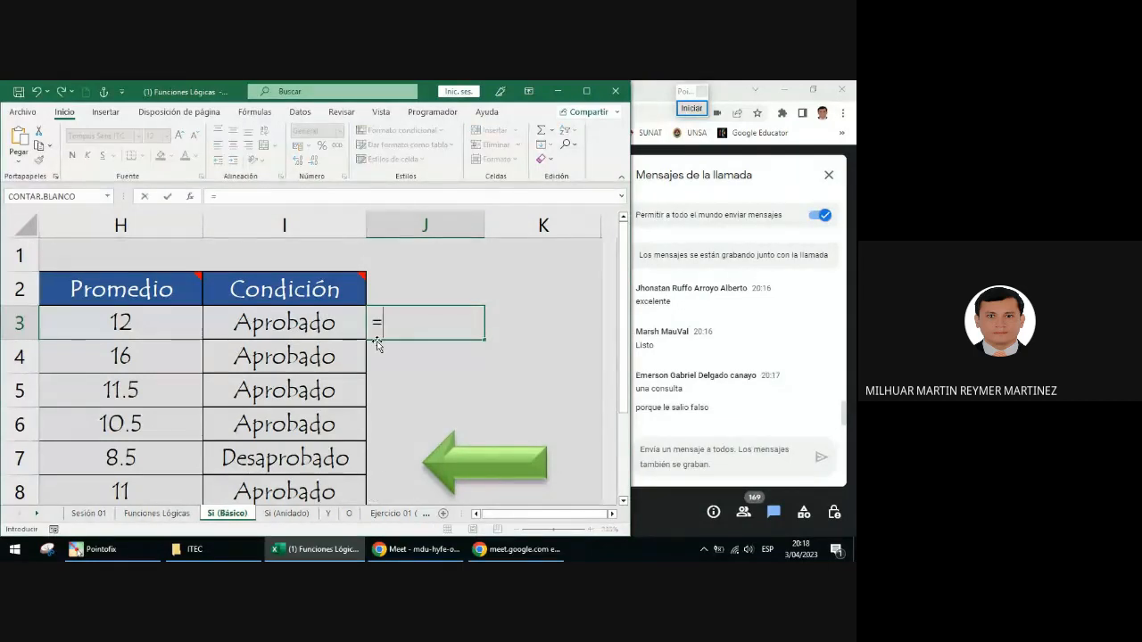
text(si()
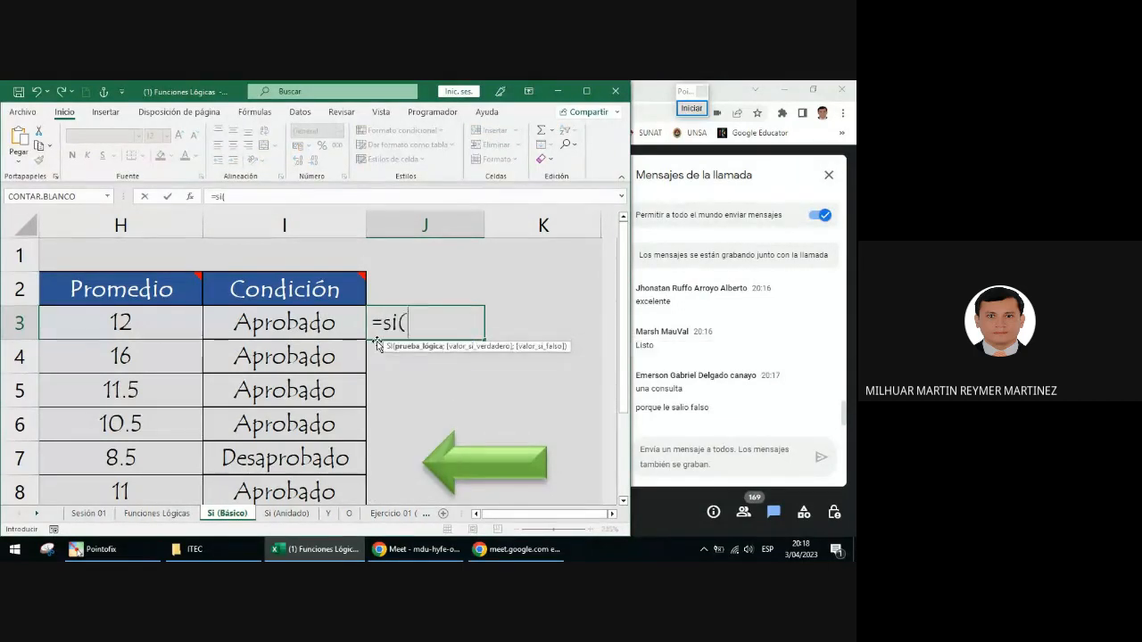
click(169, 326)
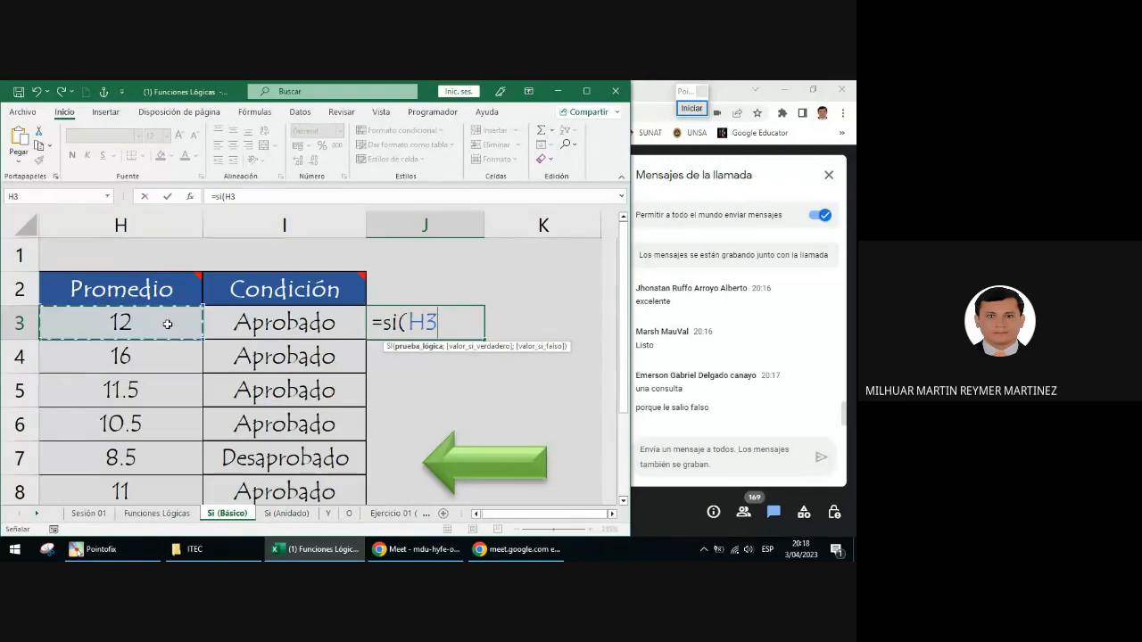
text(<10.)
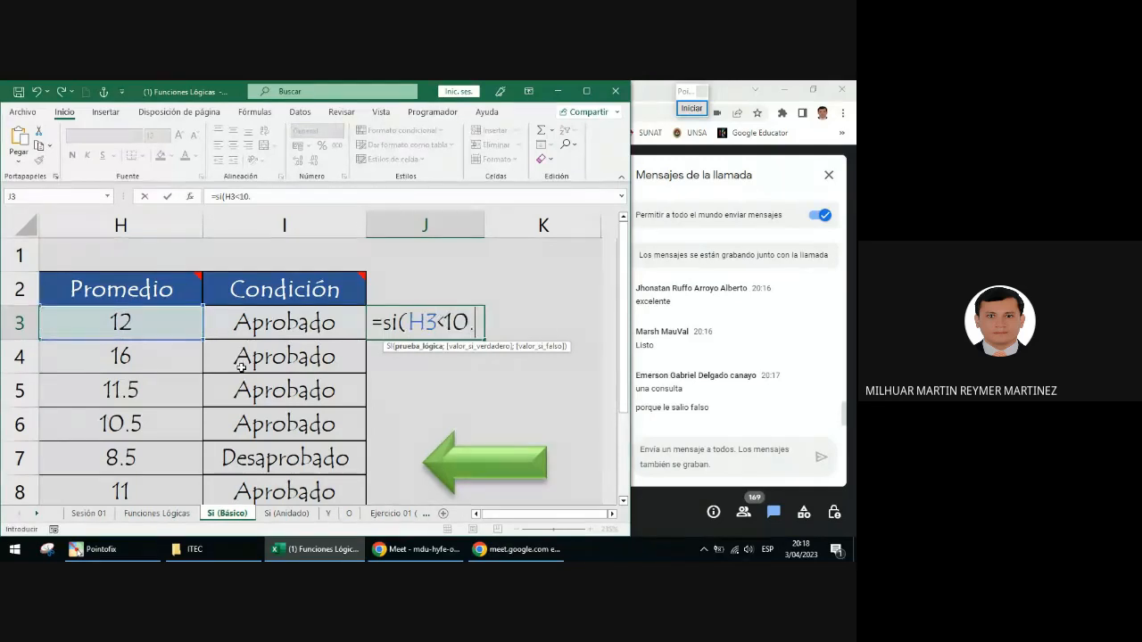
text(5;")
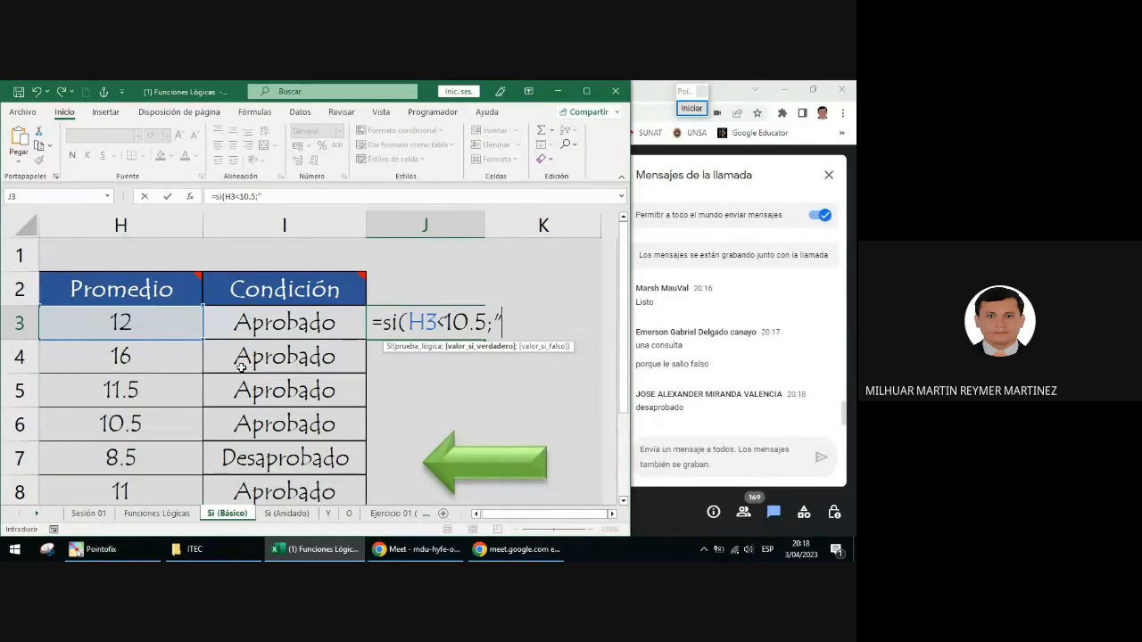
Complete the J3 formula with "Desaprobado" as the true value and "Aprobado" as the false value
text(")
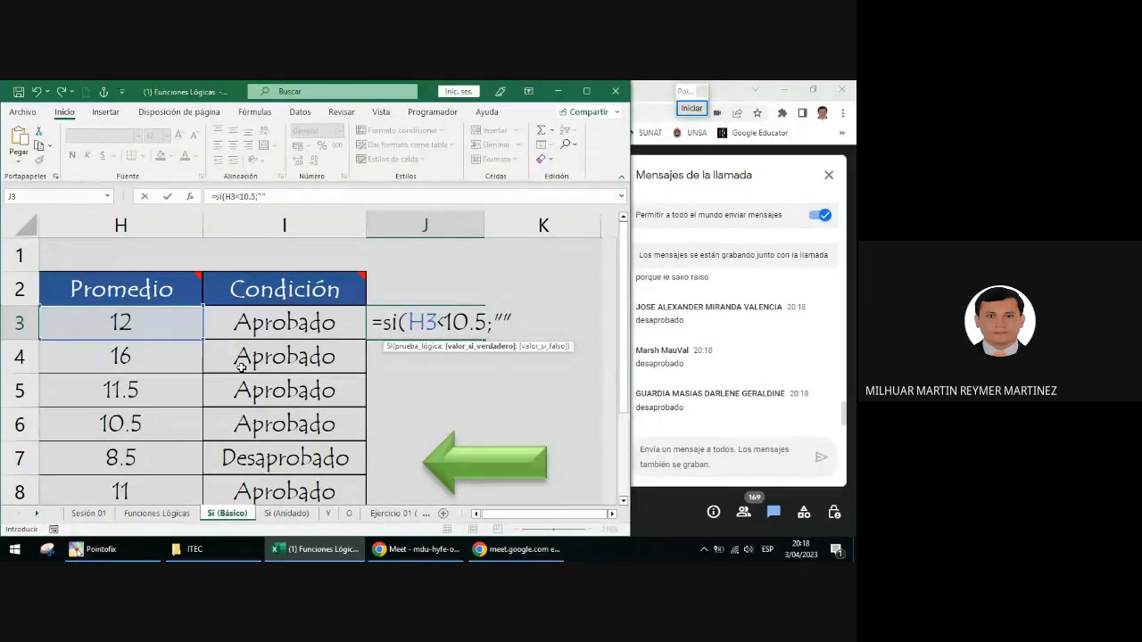
text(Desaprobado")
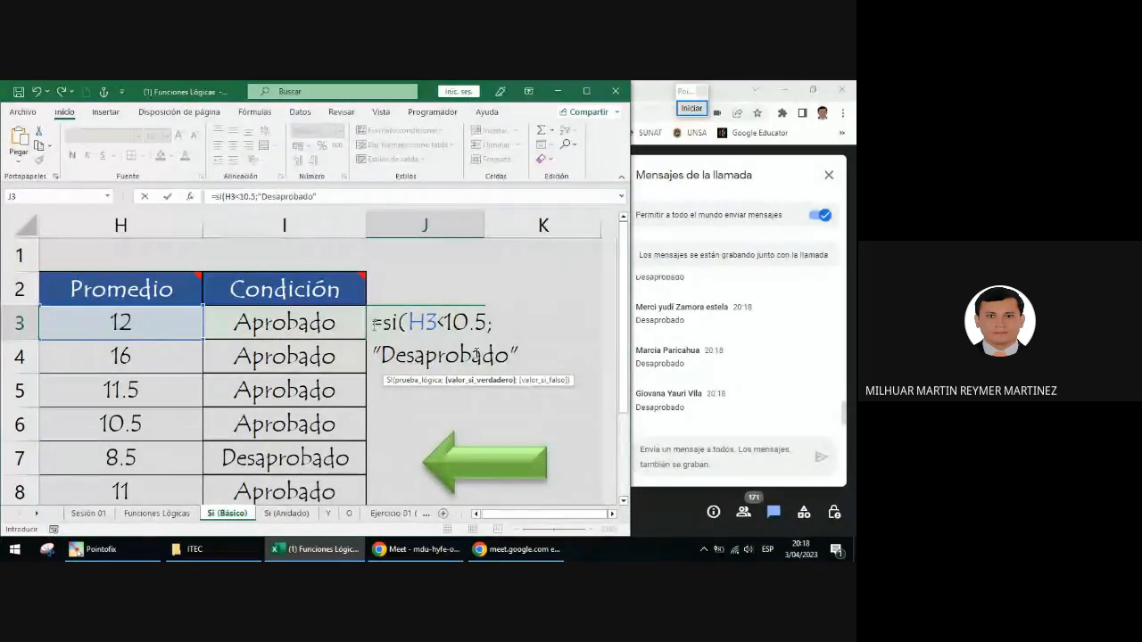
text(;"Ap)
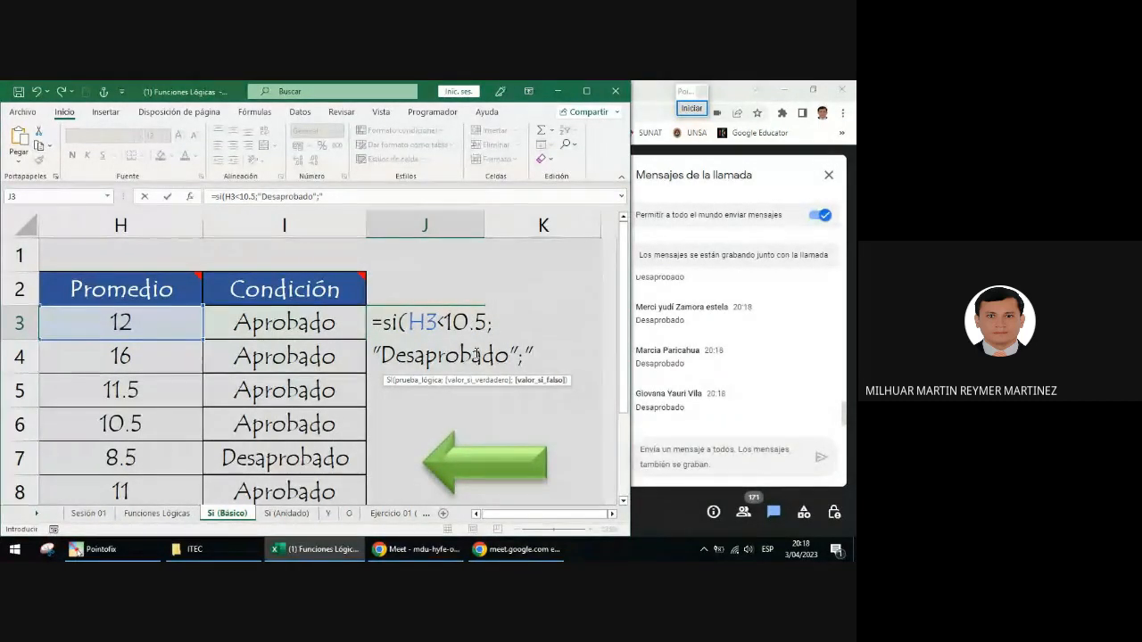
text(robado )
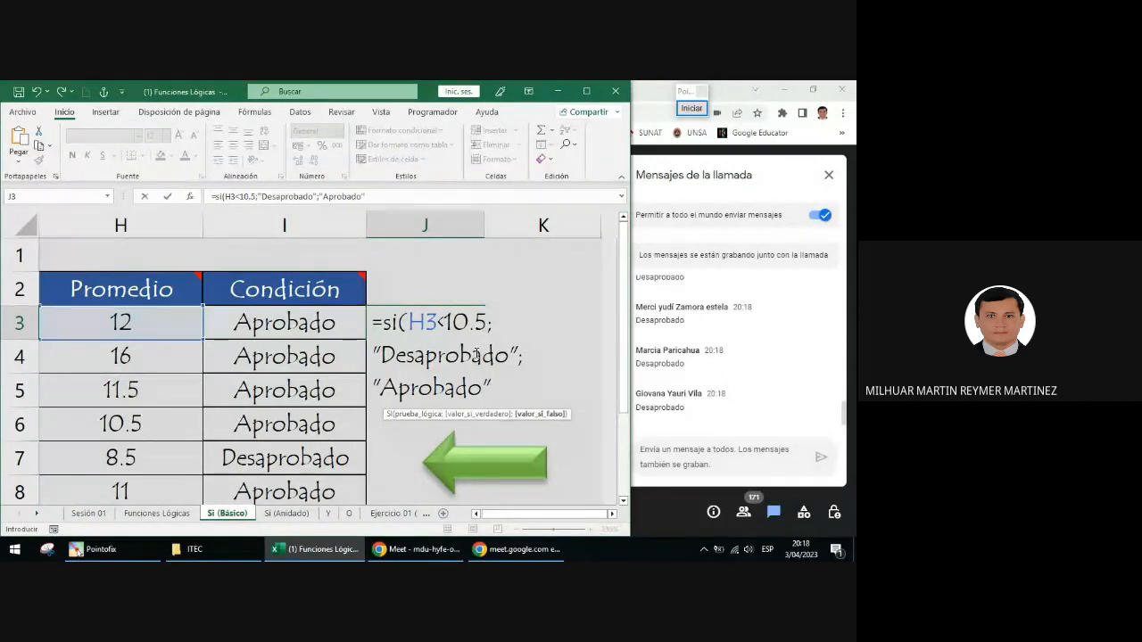
text(=)
key(BackSpace)
text())
key(Return)
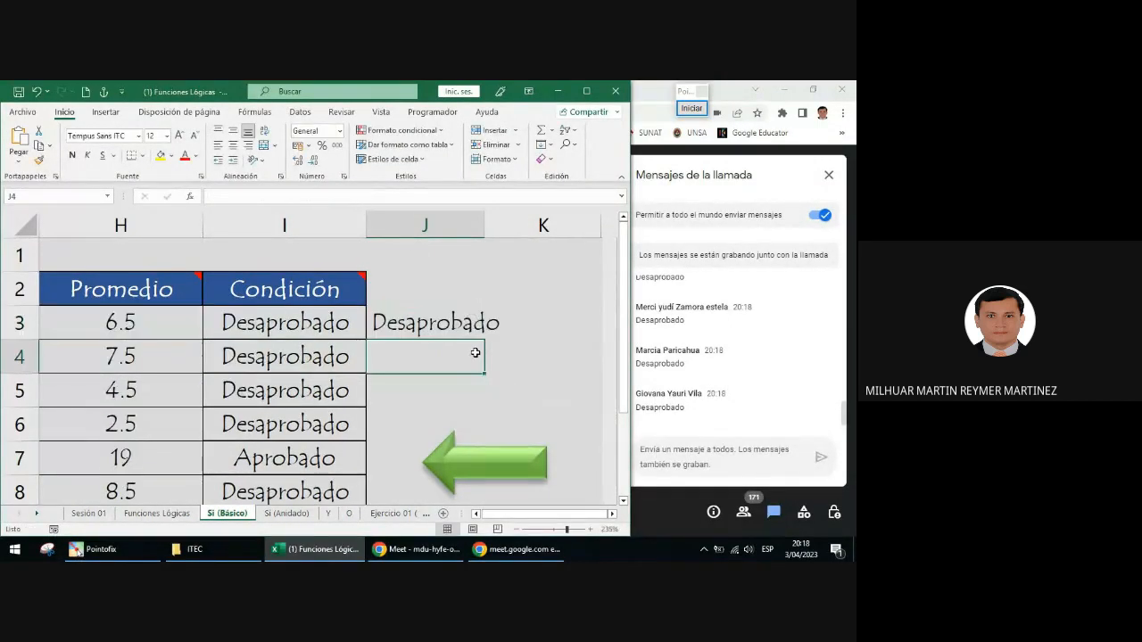
Compare the I3 and J3 formulas and look through the Condición results down to row 12
click(420, 332)
drag(340, 324, 402, 331)
click(347, 326)
scroll(411, 331, down, 3)
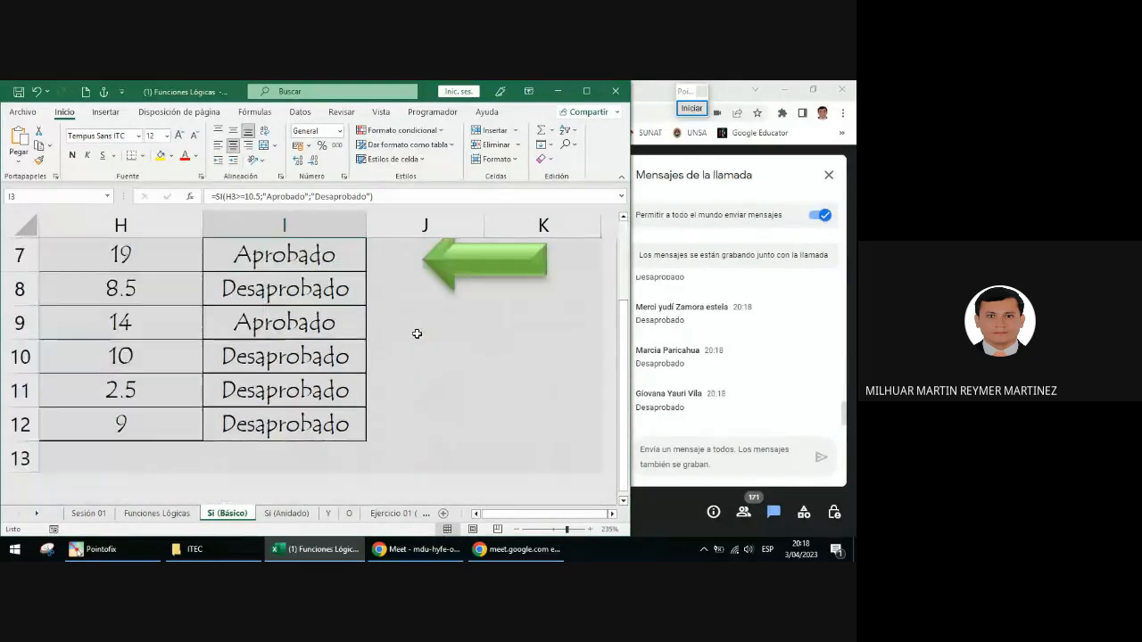
scroll(419, 325, up, 3)
scroll(430, 328, down, 1)
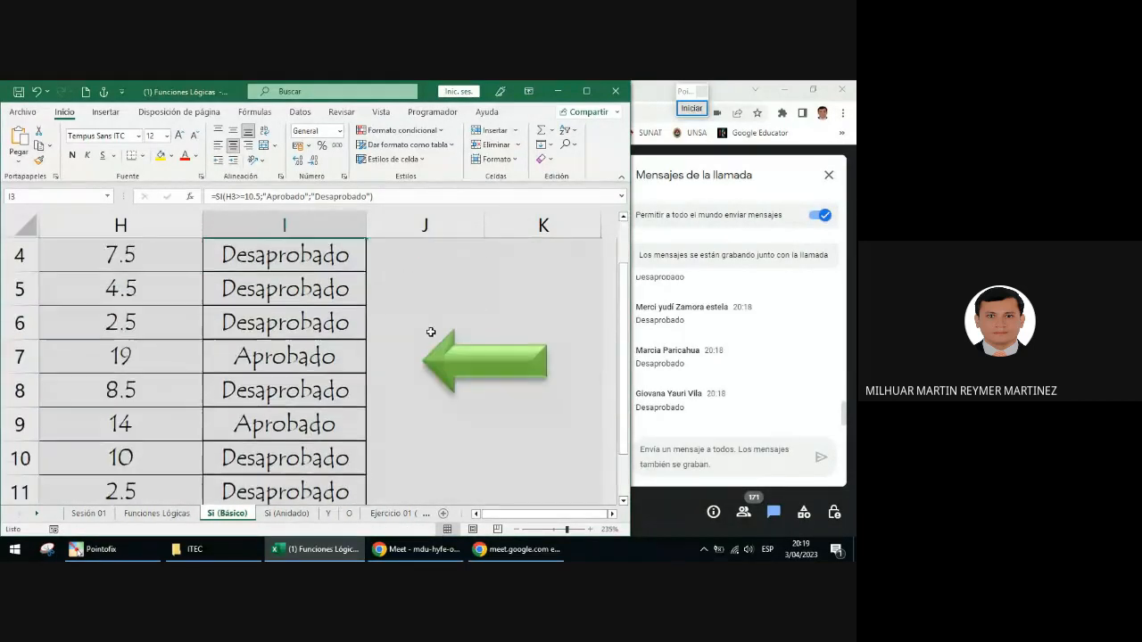
scroll(433, 324, up, 1)
Copy J3's formula =SI(H3<10.5;"Desaprobado";"Aprobado") into the Google Meet chat, send it, and return to the Excel workbook
click(427, 323)
double_click(428, 323)
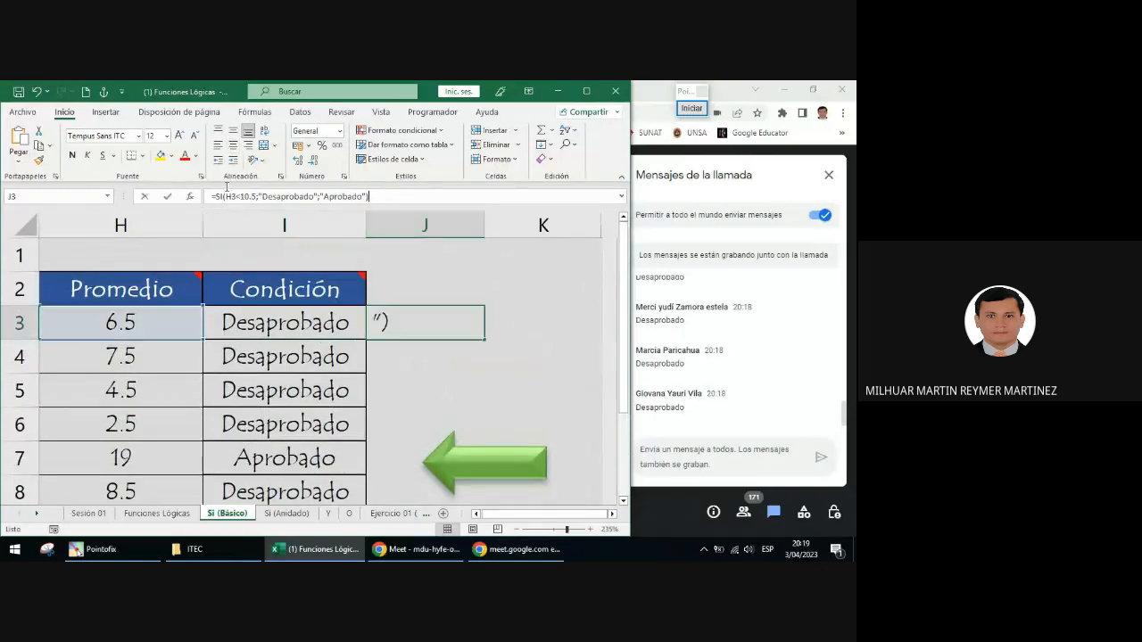
click(677, 457)
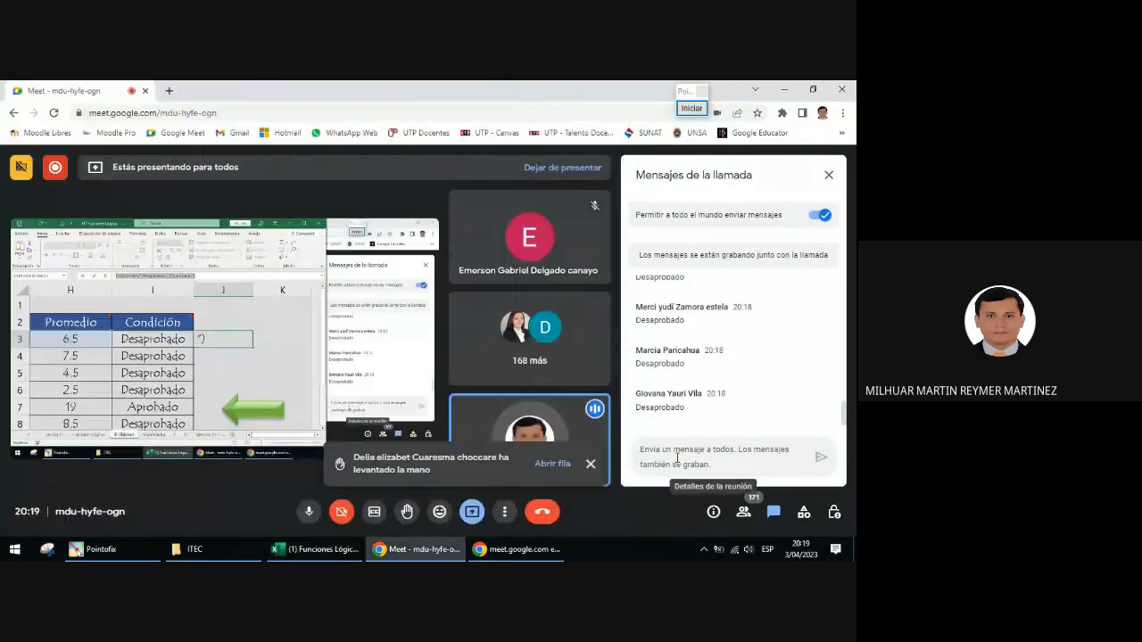
text(=SI(H3<10.5;"Desaprobado";"Aprobado"))
key(Return)
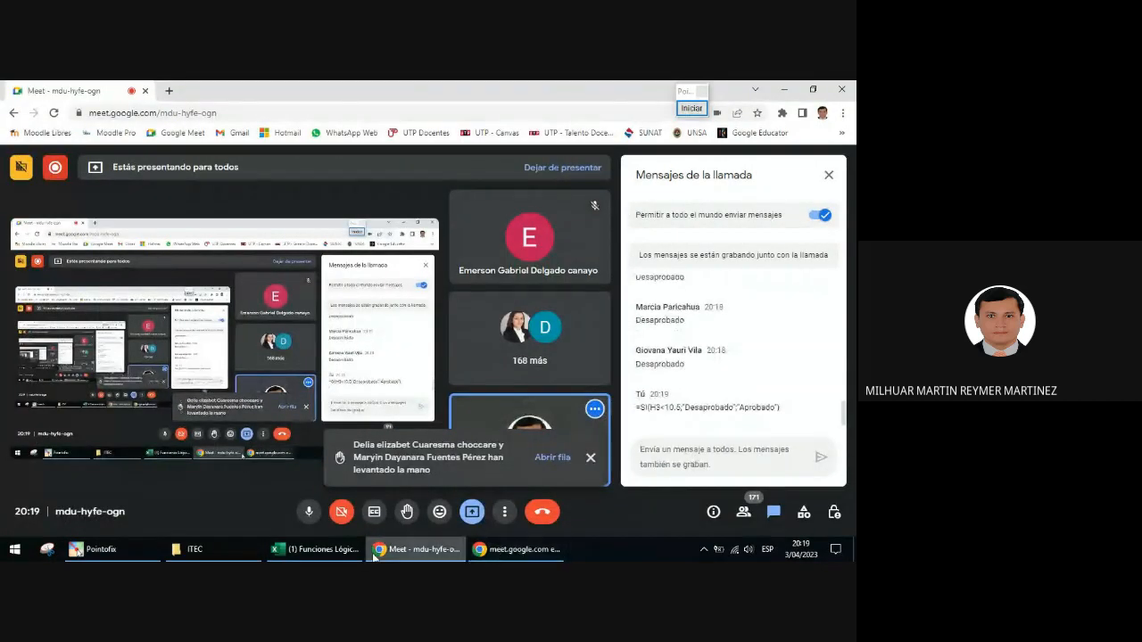
click(314, 549)
key(Escape)
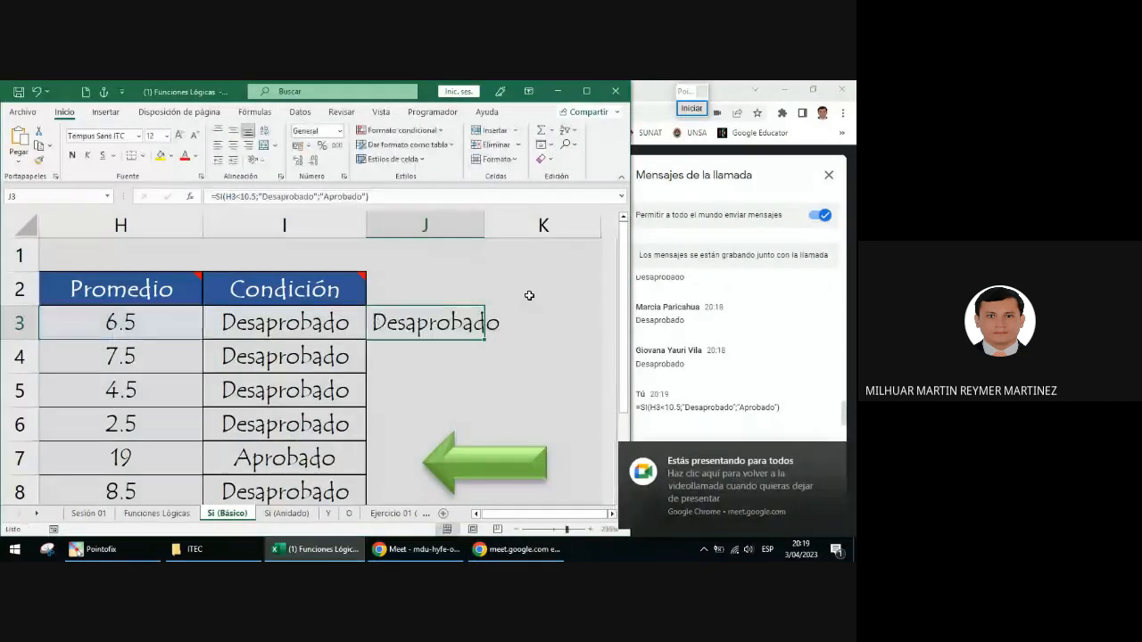
Compare the I3 and J3 formulas and use Pointofix to box "Desaprobado" in blue and "Aprobado" in red within J3's formula
mouse_move(334, 305)
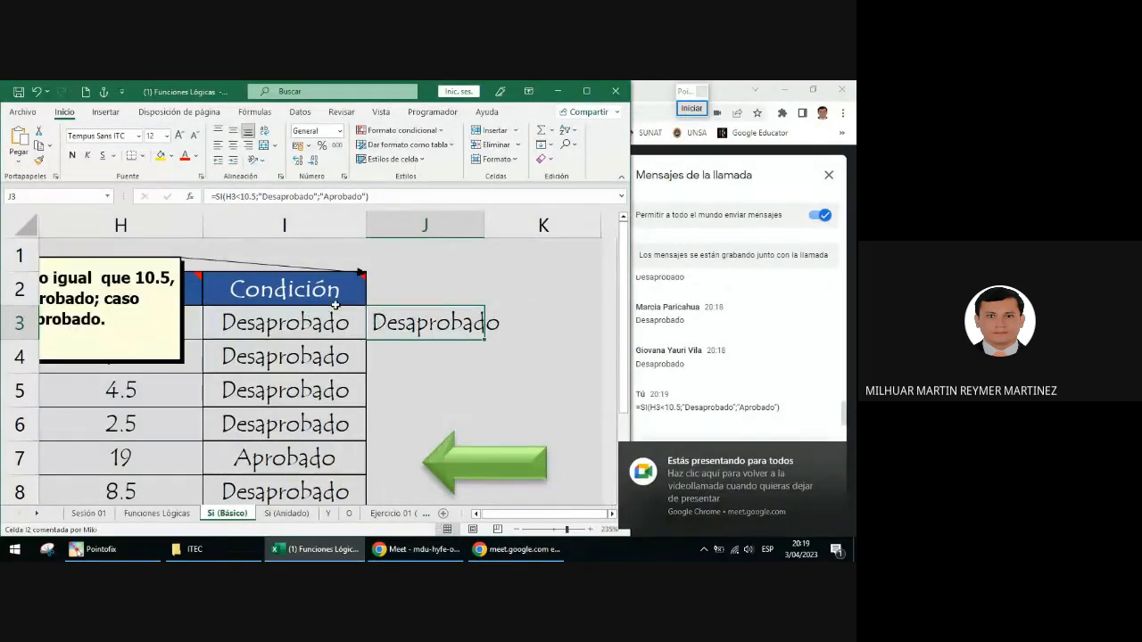
click(326, 319)
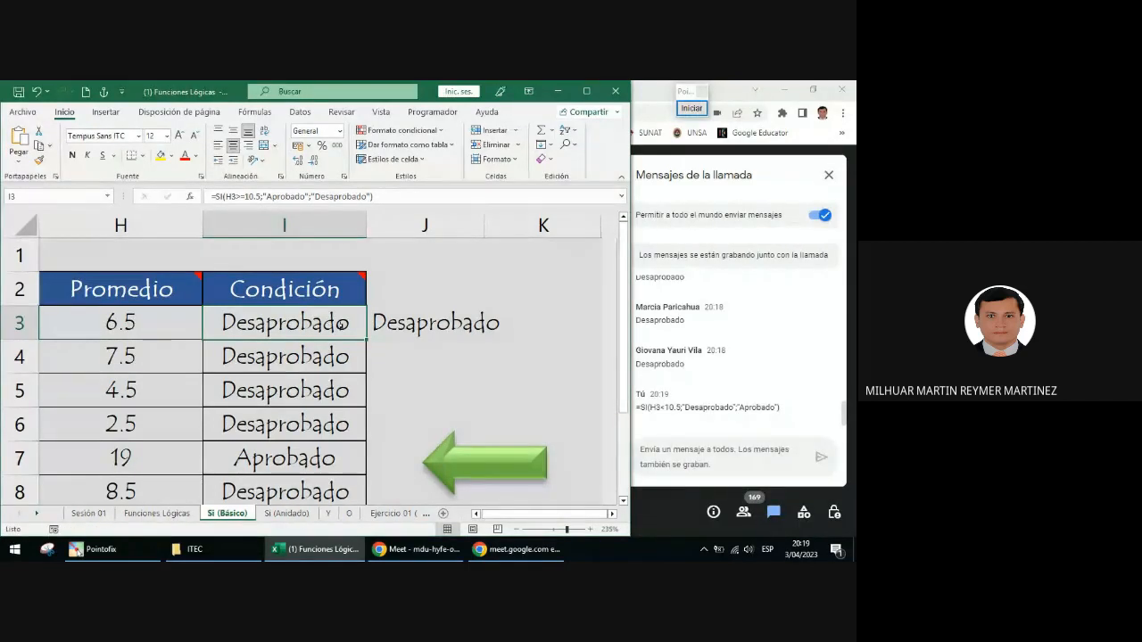
click(413, 323)
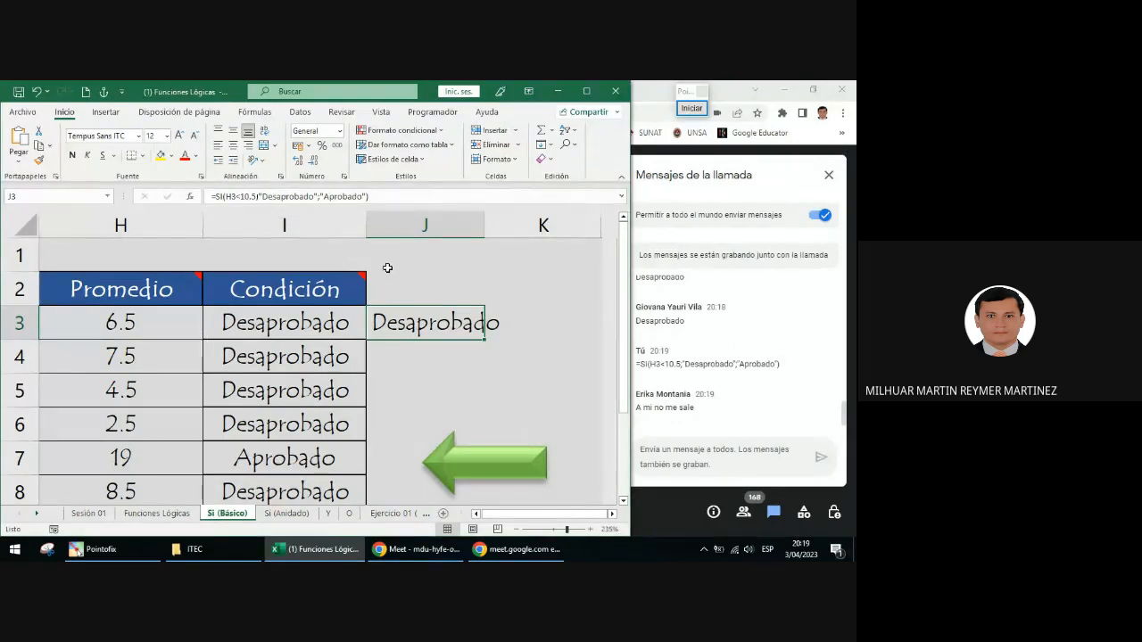
drag(685, 92, 626, 101)
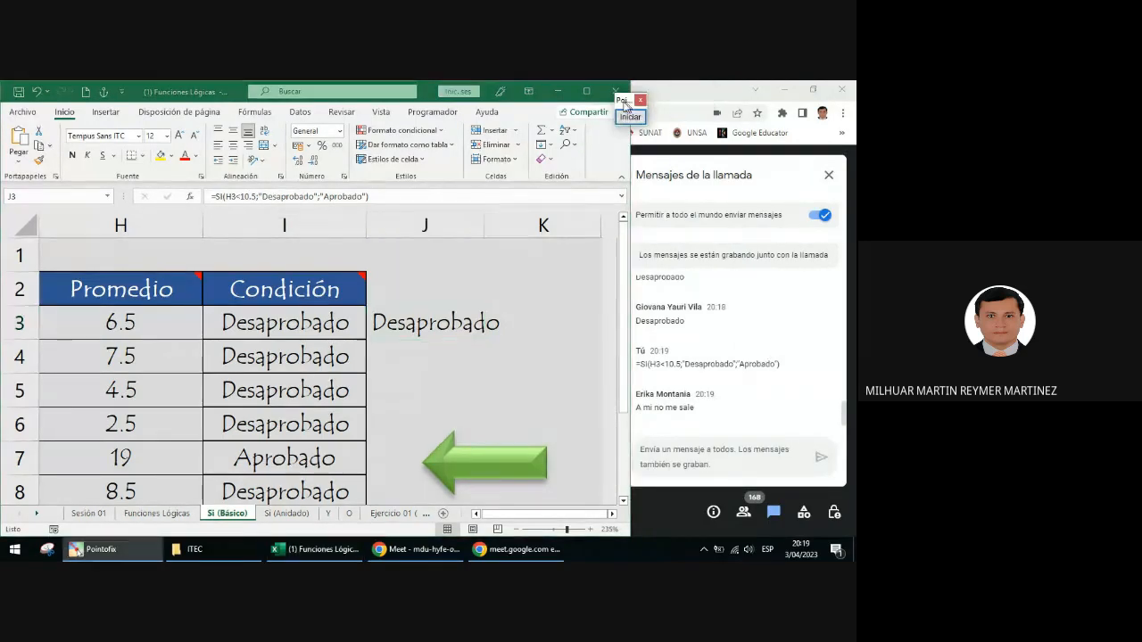
click(632, 118)
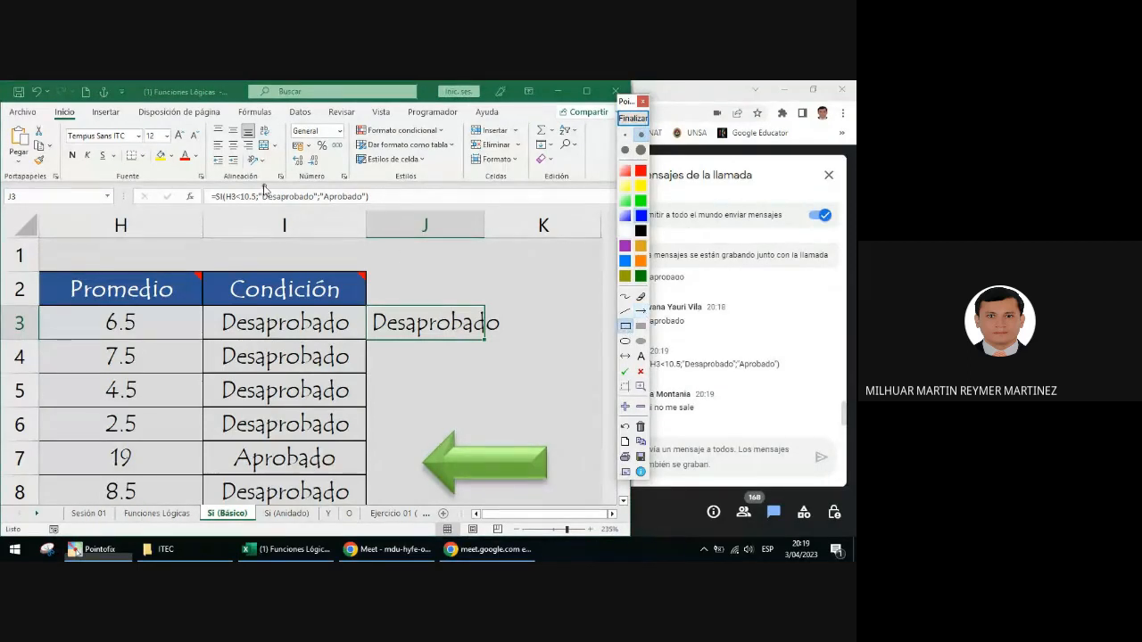
drag(257, 187, 317, 211)
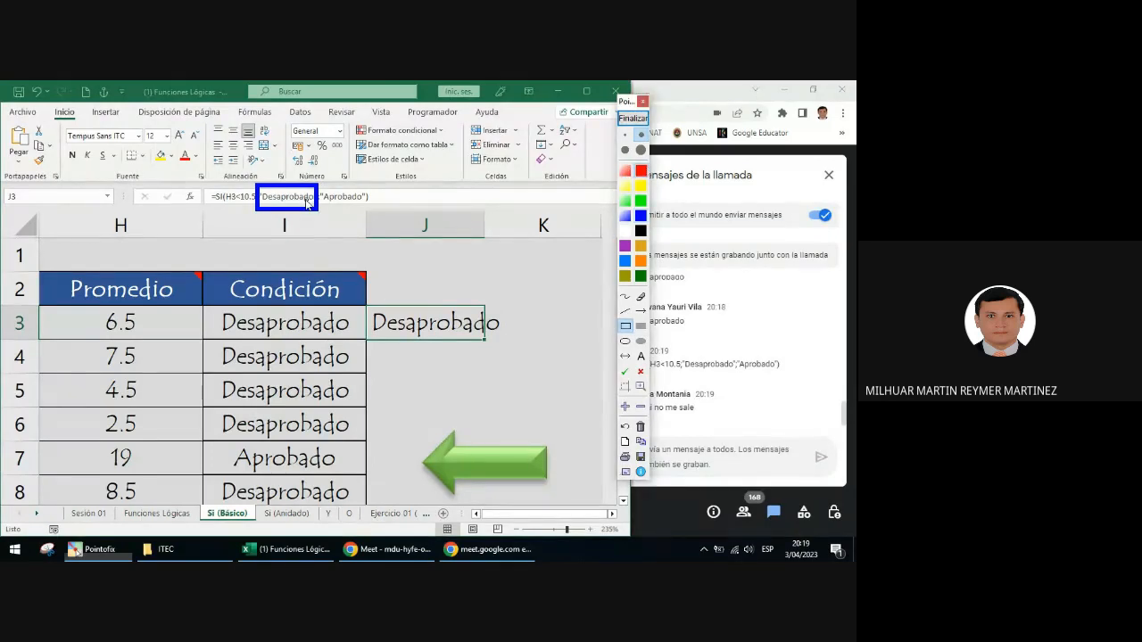
drag(321, 185, 368, 217)
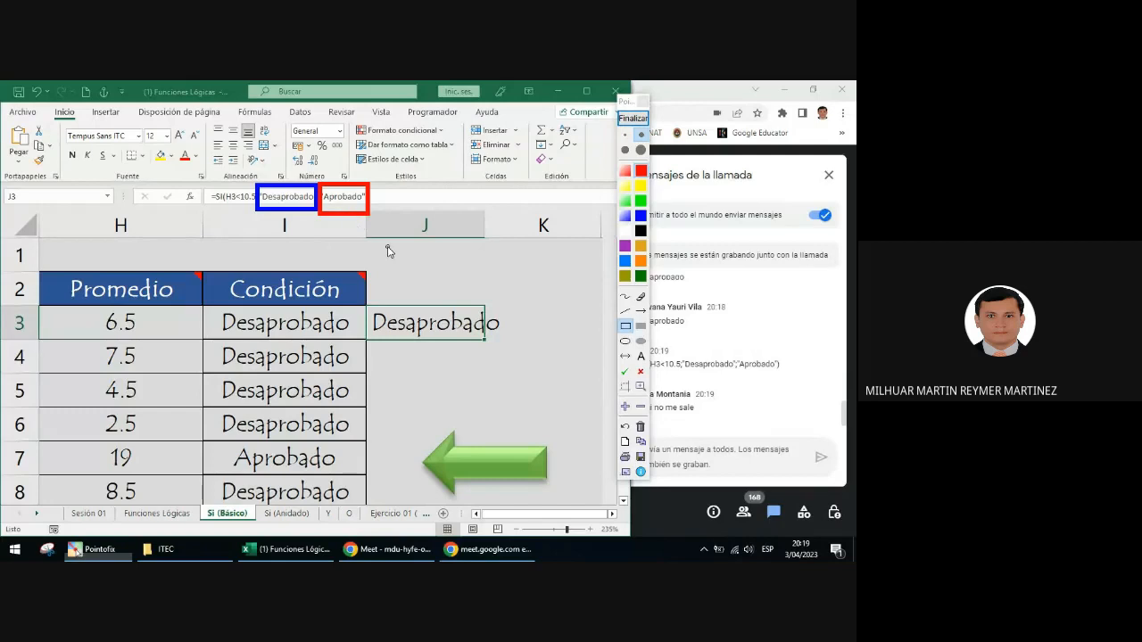
click(632, 119)
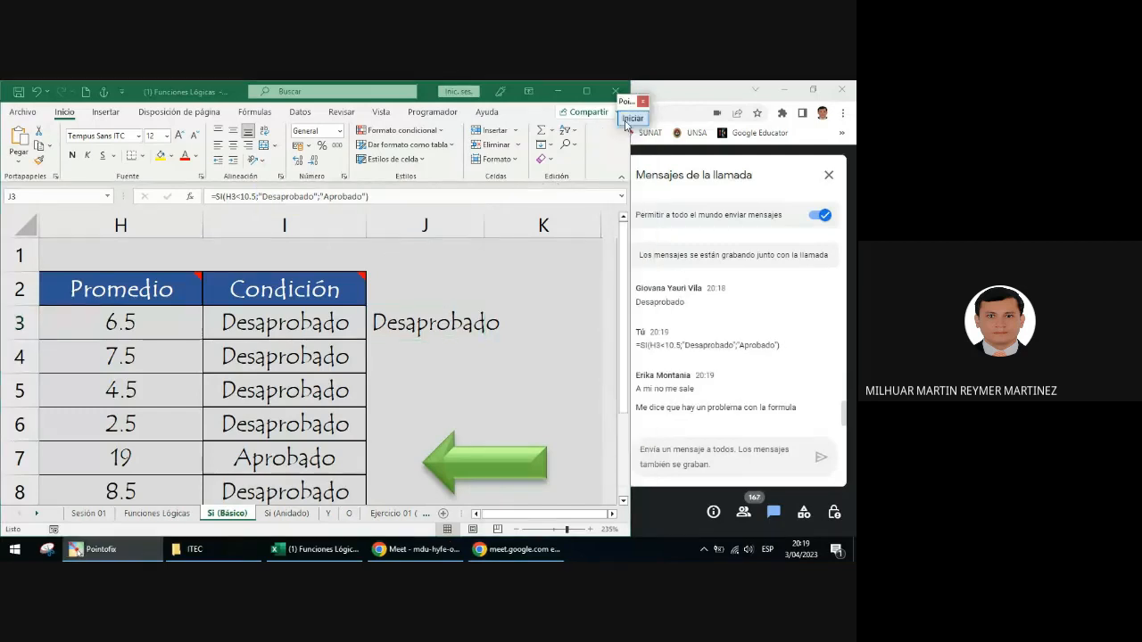
Inspect J3's formula arguments and annotate the semicolons with red arrows, the logical test's start with blue, and the quotation marks with orange
click(430, 337)
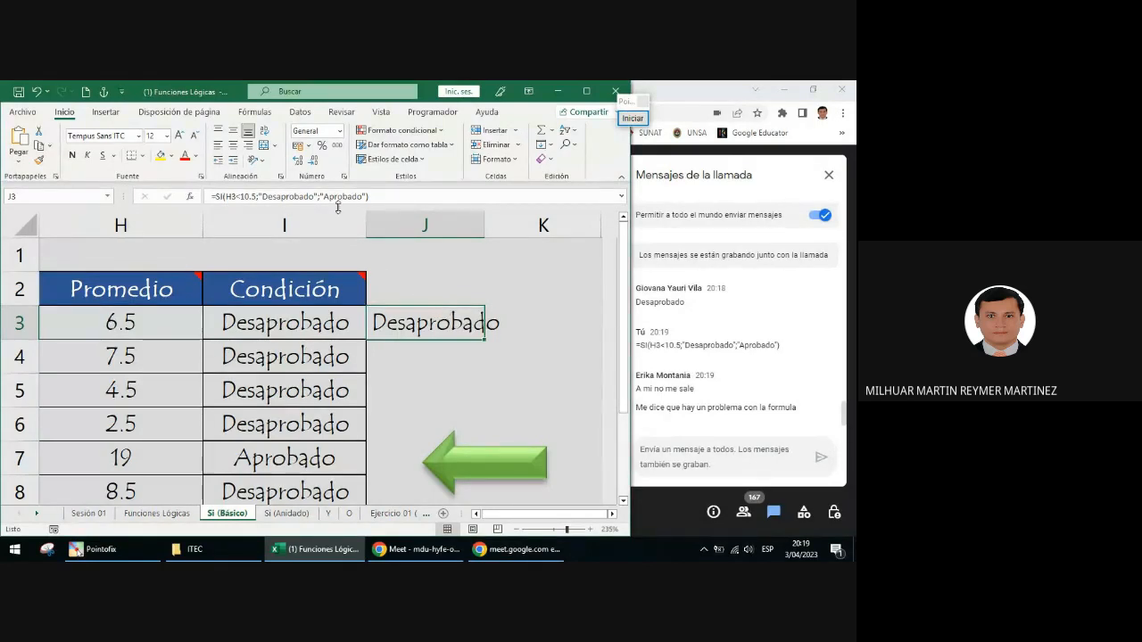
click(282, 196)
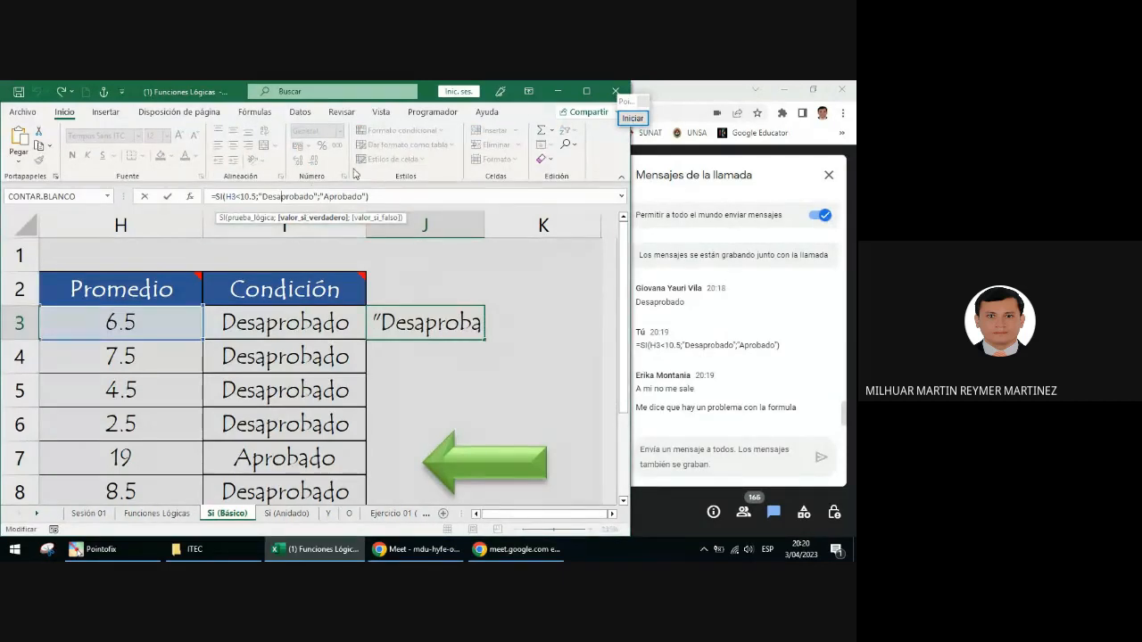
key(Return)
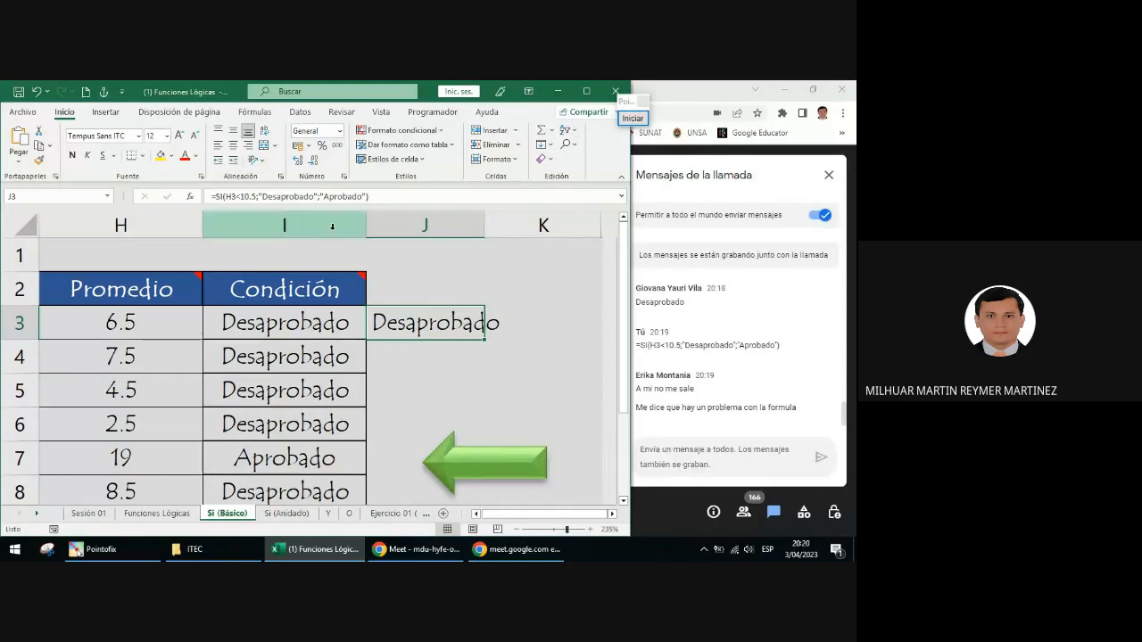
click(633, 119)
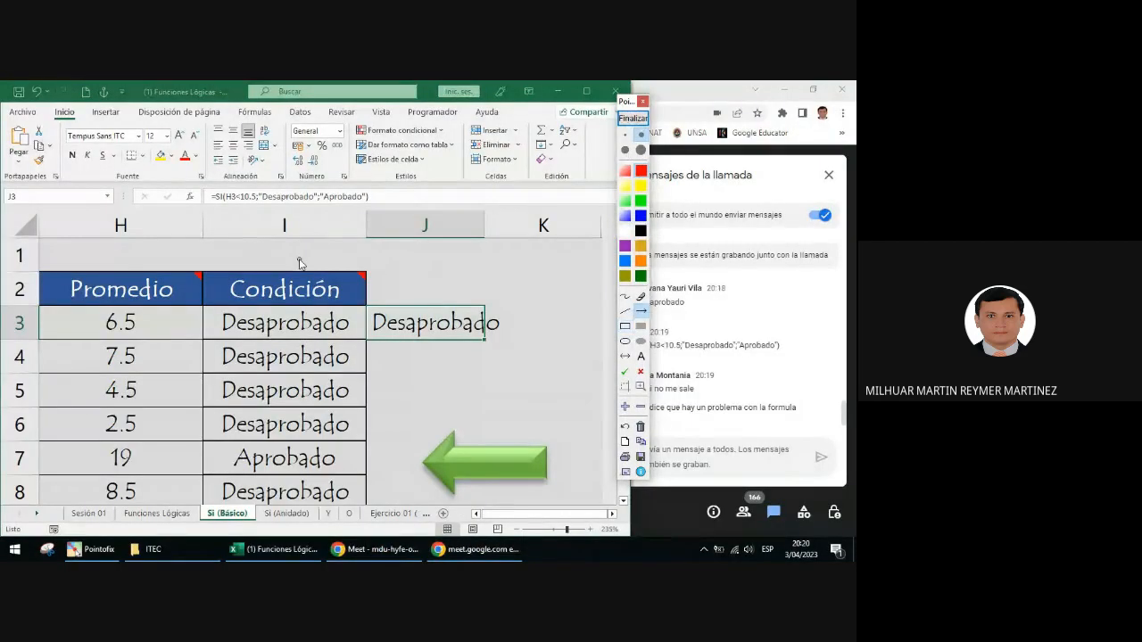
drag(300, 263, 259, 205)
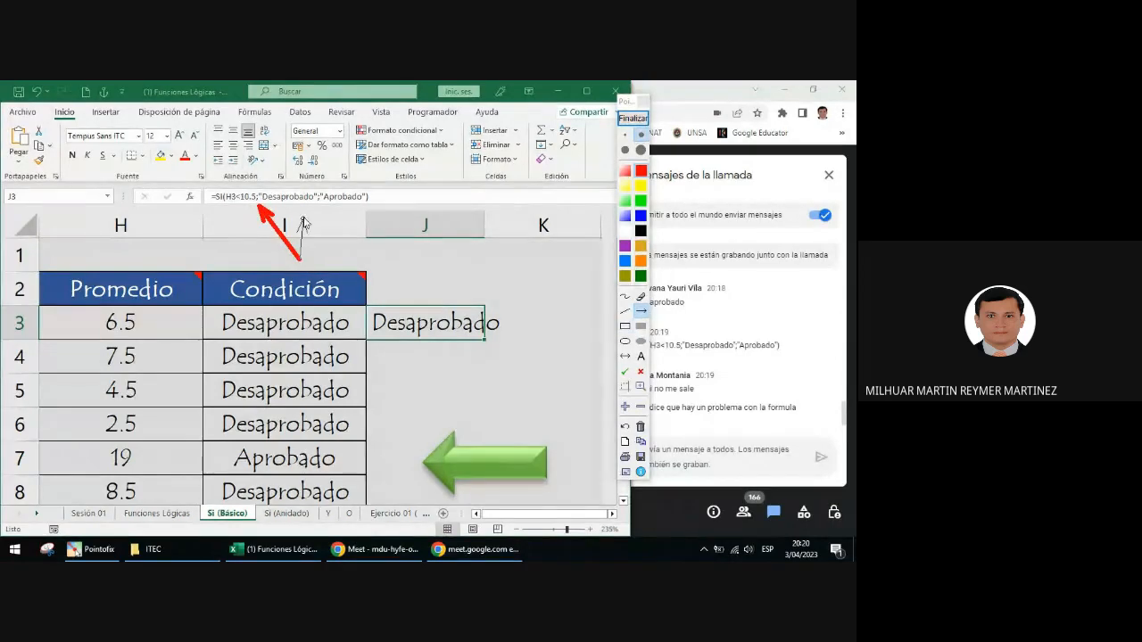
drag(300, 261, 319, 205)
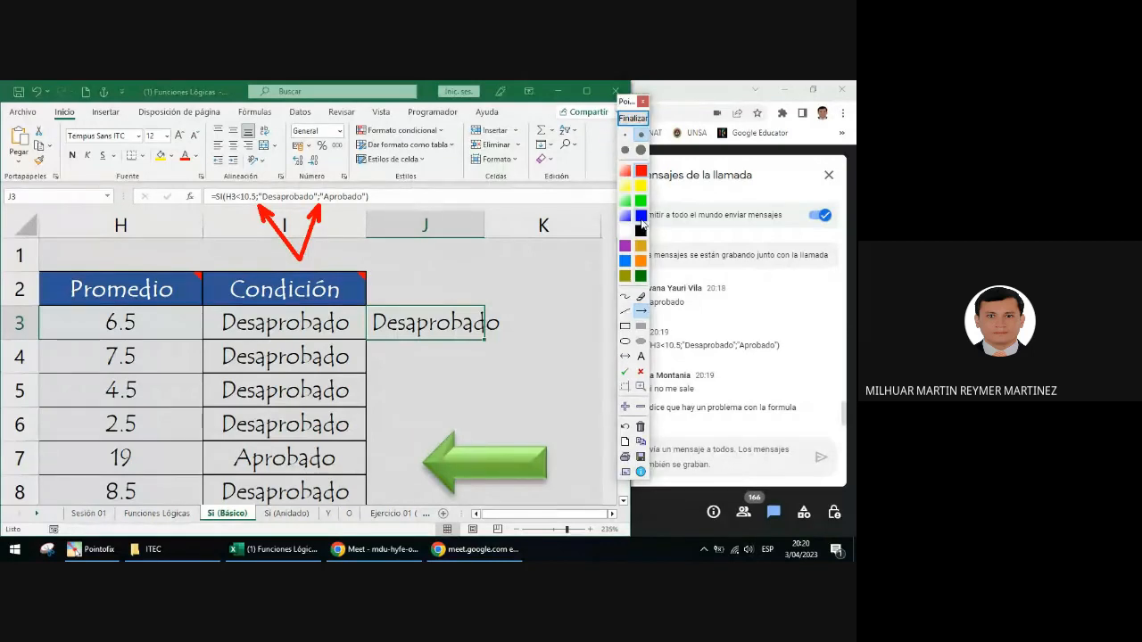
click(641, 312)
drag(201, 259, 228, 204)
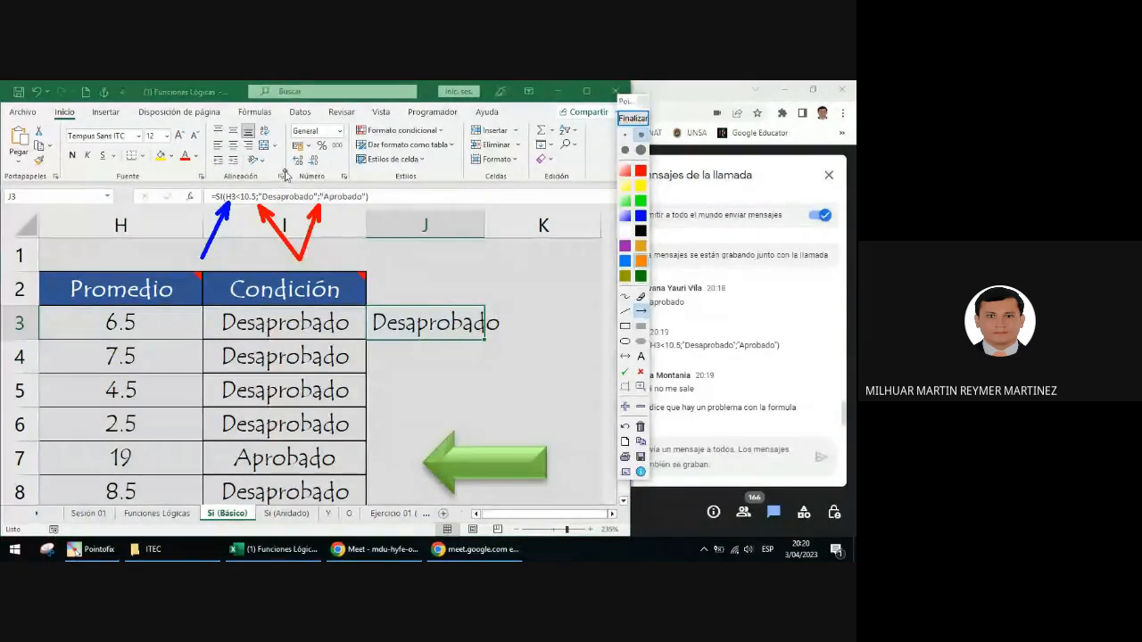
mouse_move(261, 187)
mouse_down()
mouse_move(290, 176)
mouse_move(332, 184)
mouse_move(324, 189)
mouse_up()
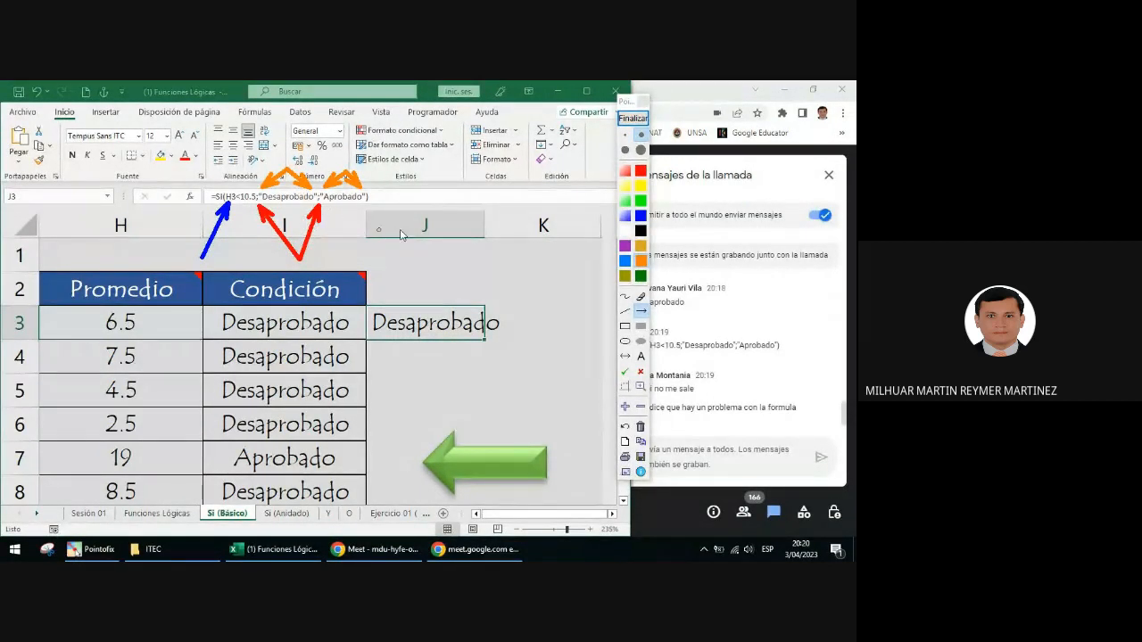
click(633, 117)
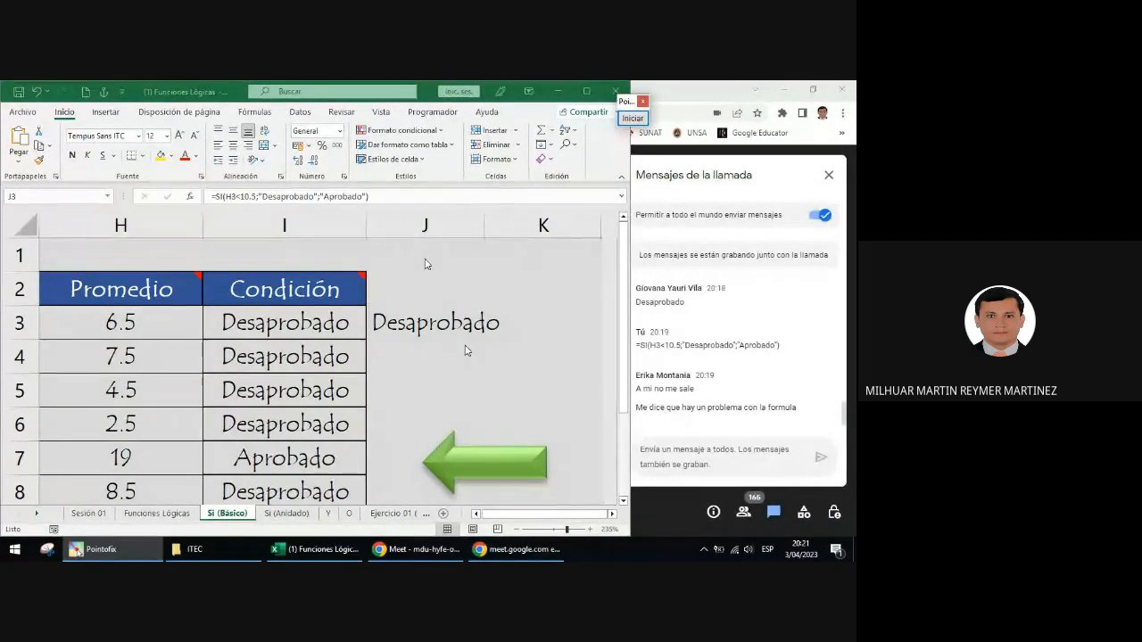
Fill J3's formula down to J12 and compare its results with the Condición column
click(406, 325)
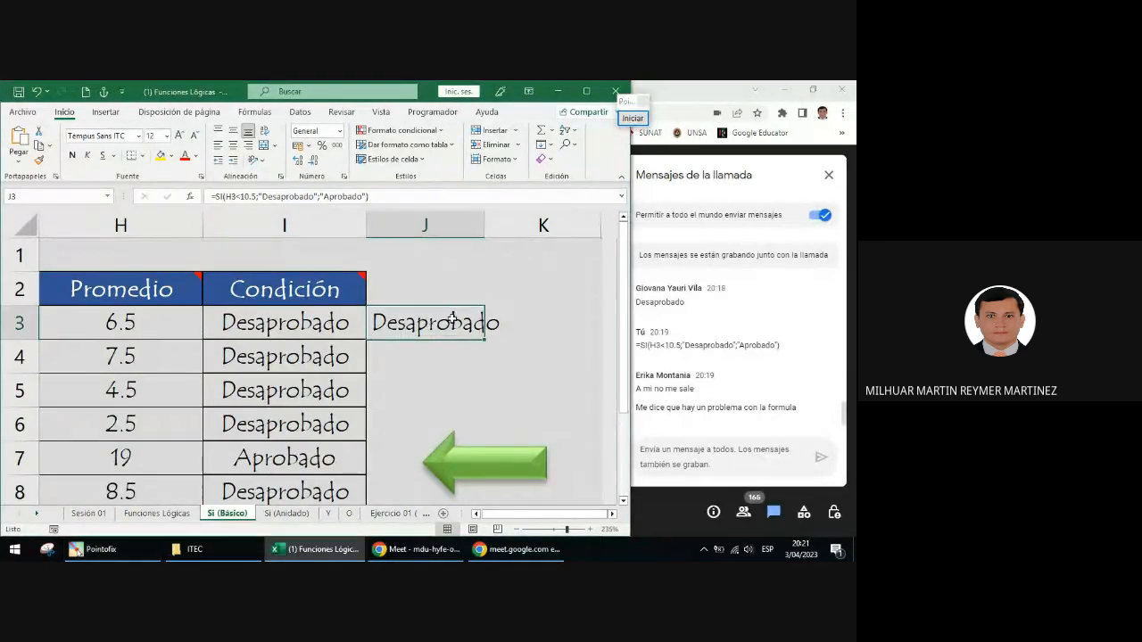
key(Left)
click(380, 322)
scroll(489, 356, down, 1)
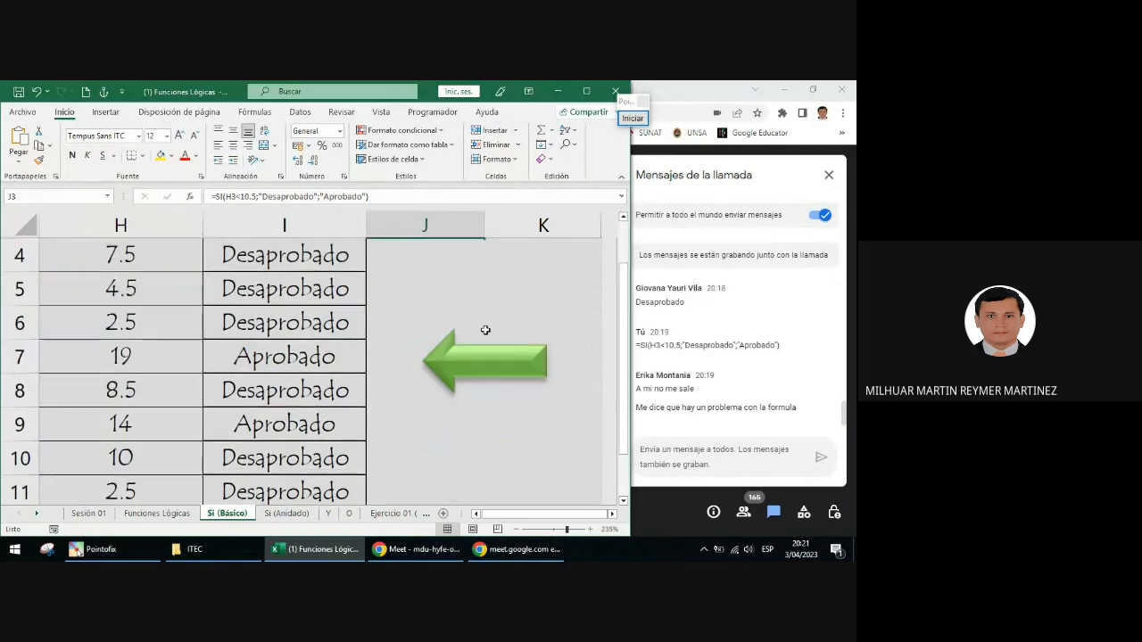
scroll(485, 329, up, 1)
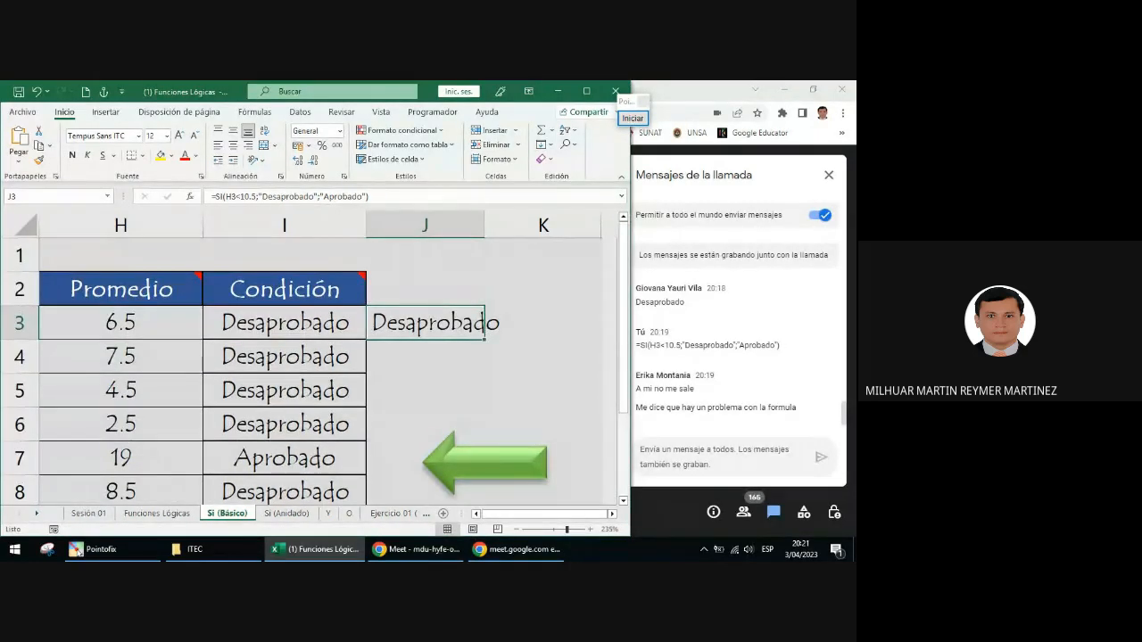
double_click(484, 339)
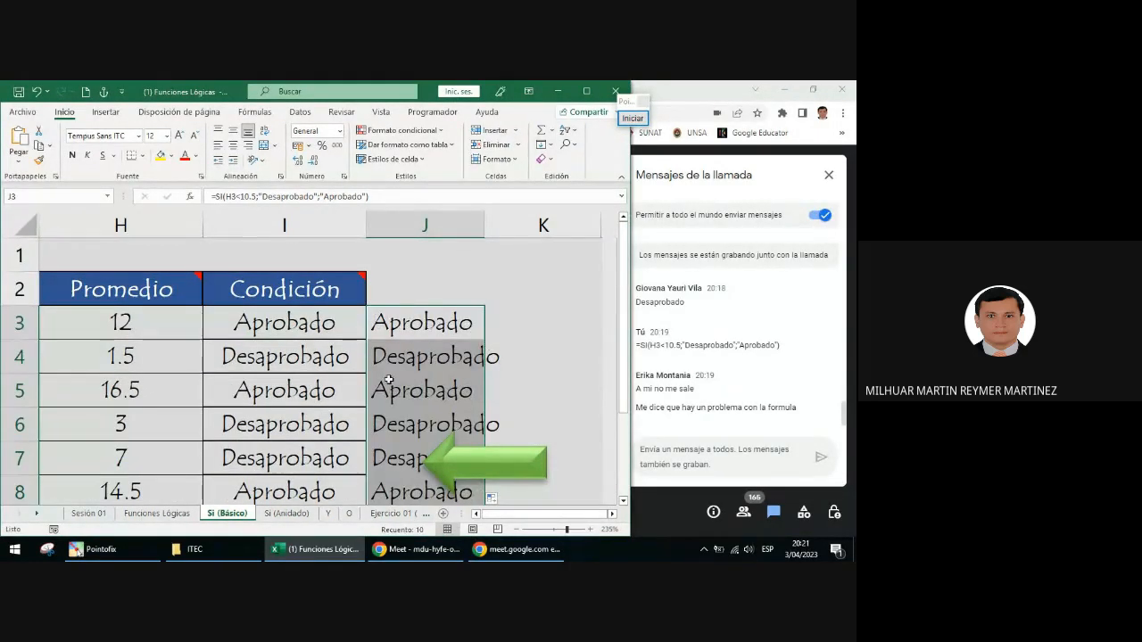
scroll(389, 380, down, 2)
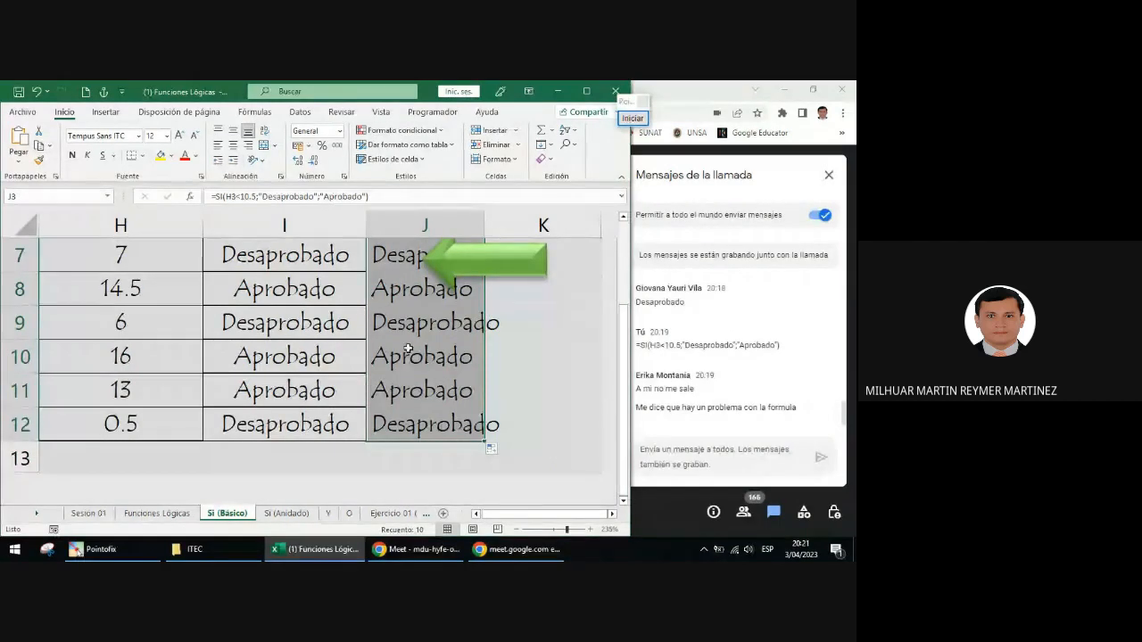
scroll(407, 349, up, 2)
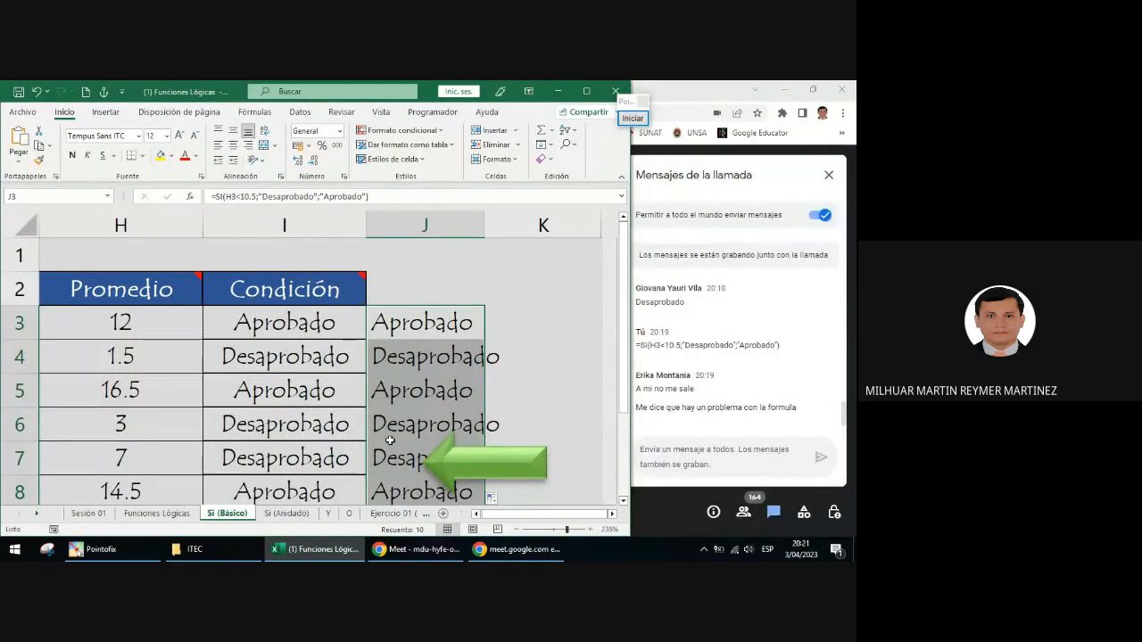
scroll(390, 440, down, 2)
scroll(390, 439, up, 2)
click(393, 318)
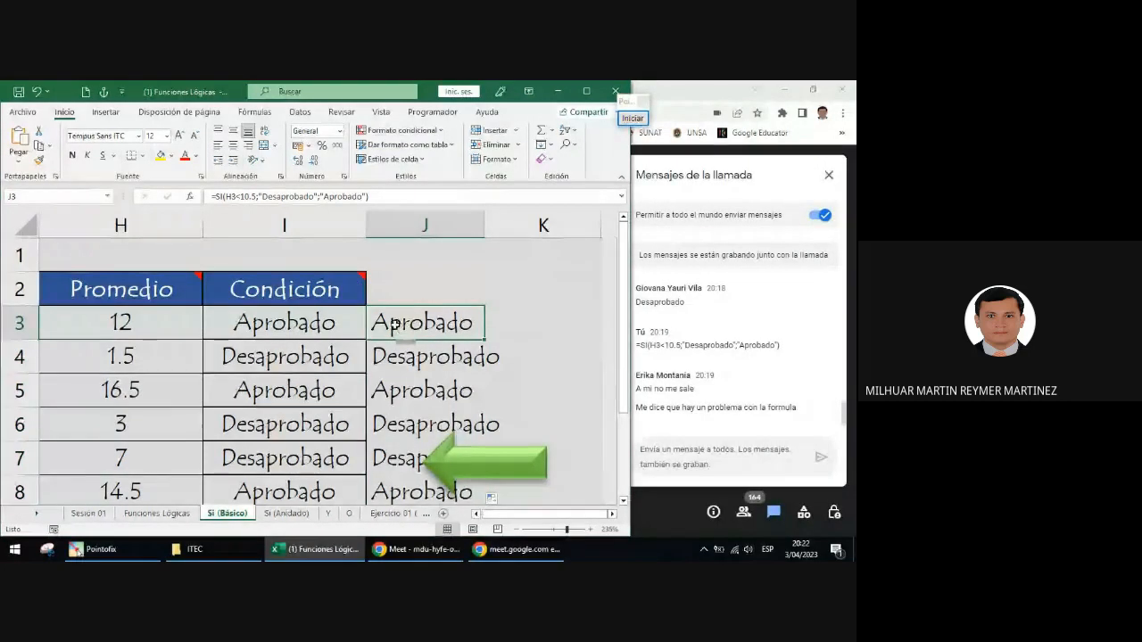
Highlight the alternative results in J3:J12 with a yellow fill
scroll(396, 323, down, 1)
scroll(395, 324, down, 5)
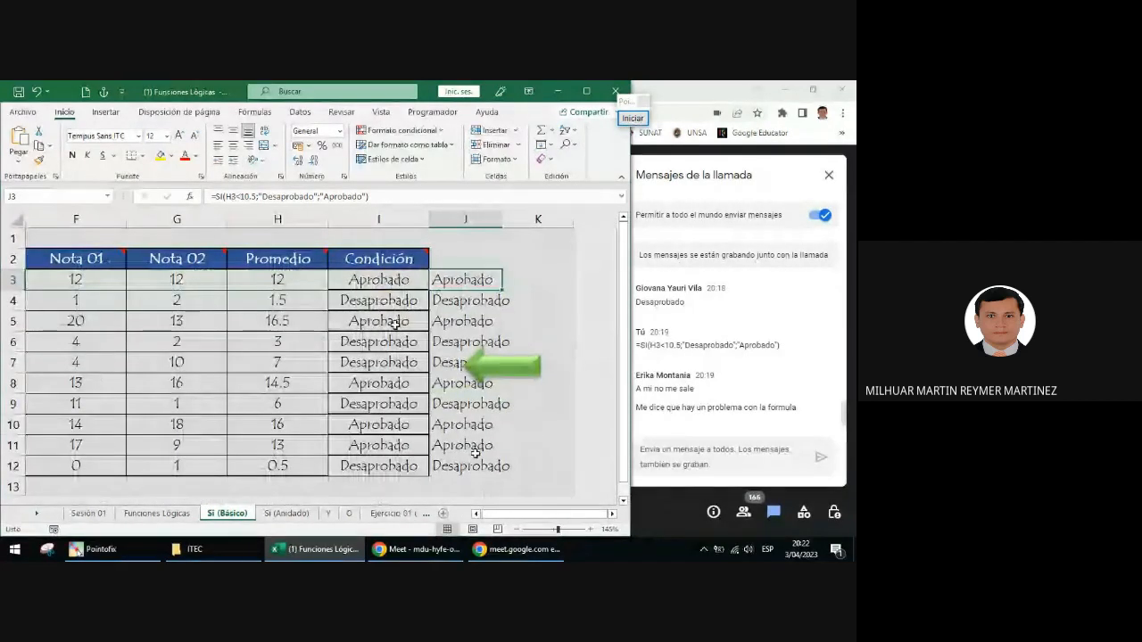
drag(473, 281, 471, 463)
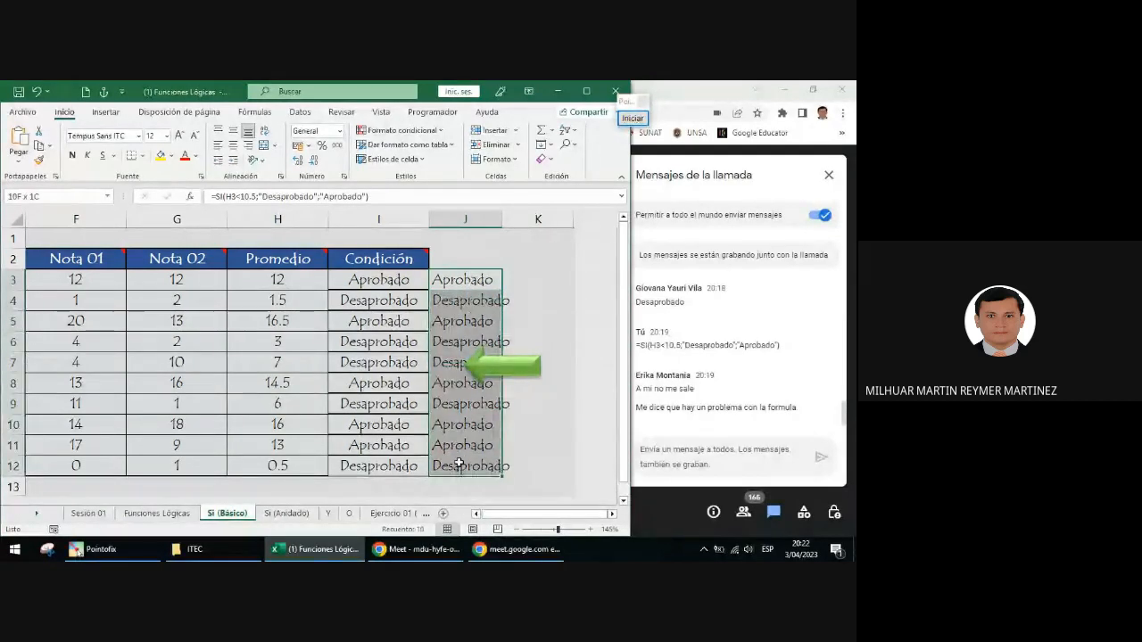
drag(457, 282, 458, 465)
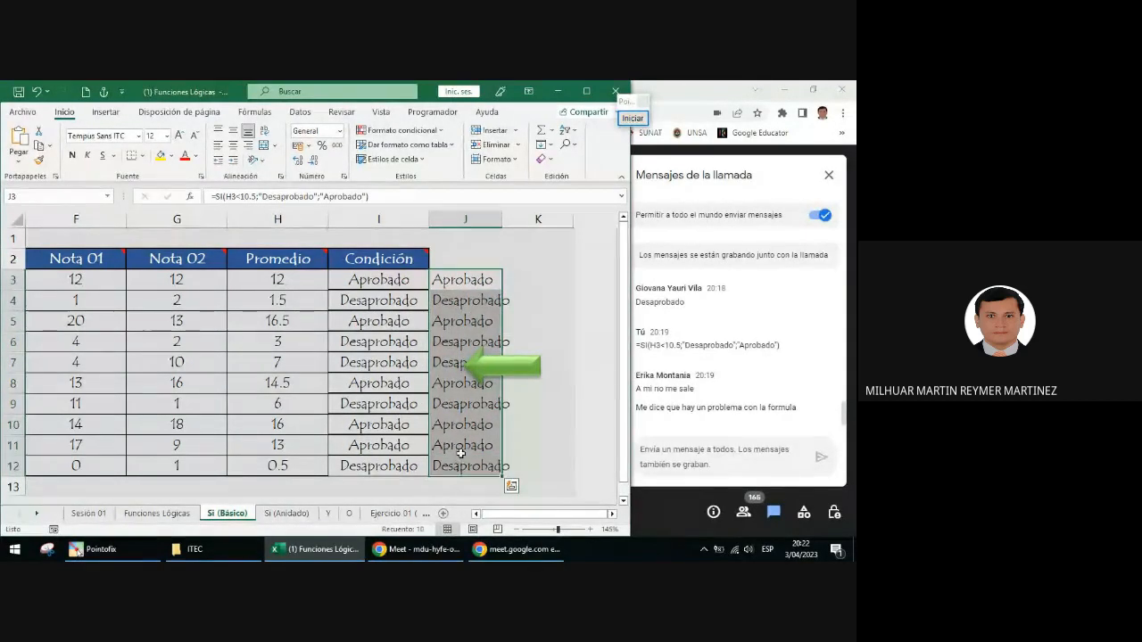
click(163, 157)
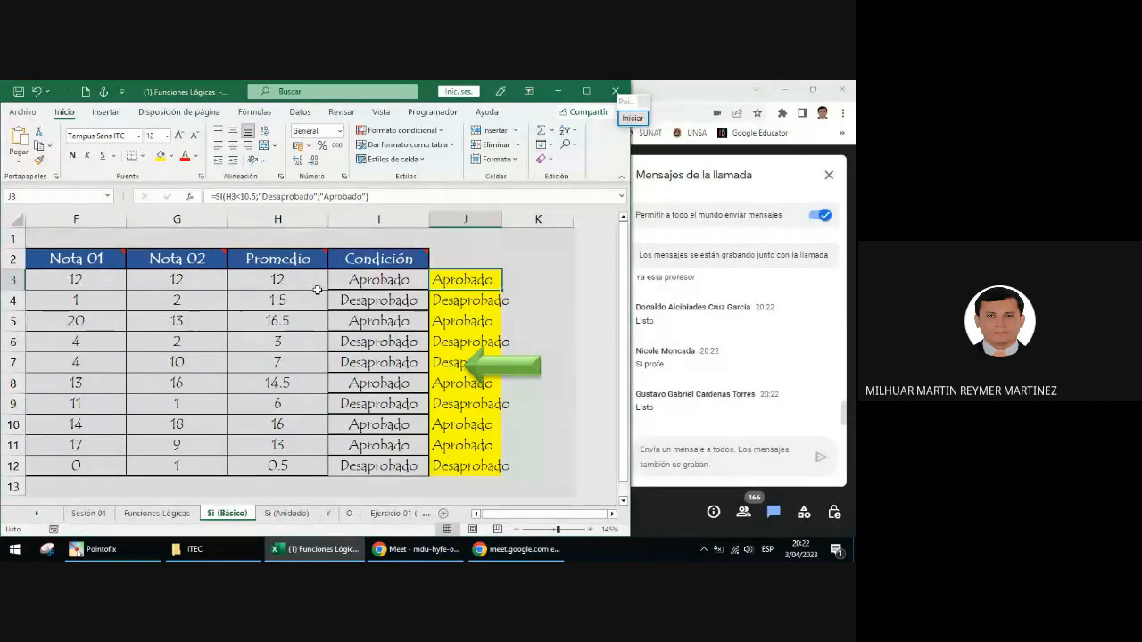
Review the notes on the grade column headers and the formulas in I3 and F3
mouse_move(117, 256)
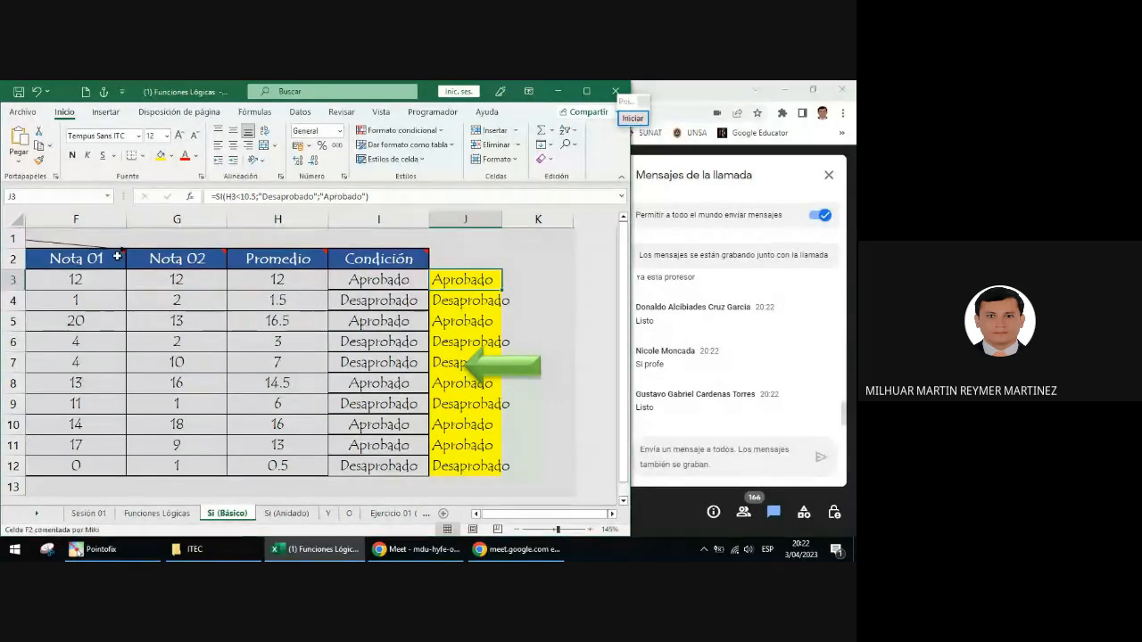
mouse_move(153, 260)
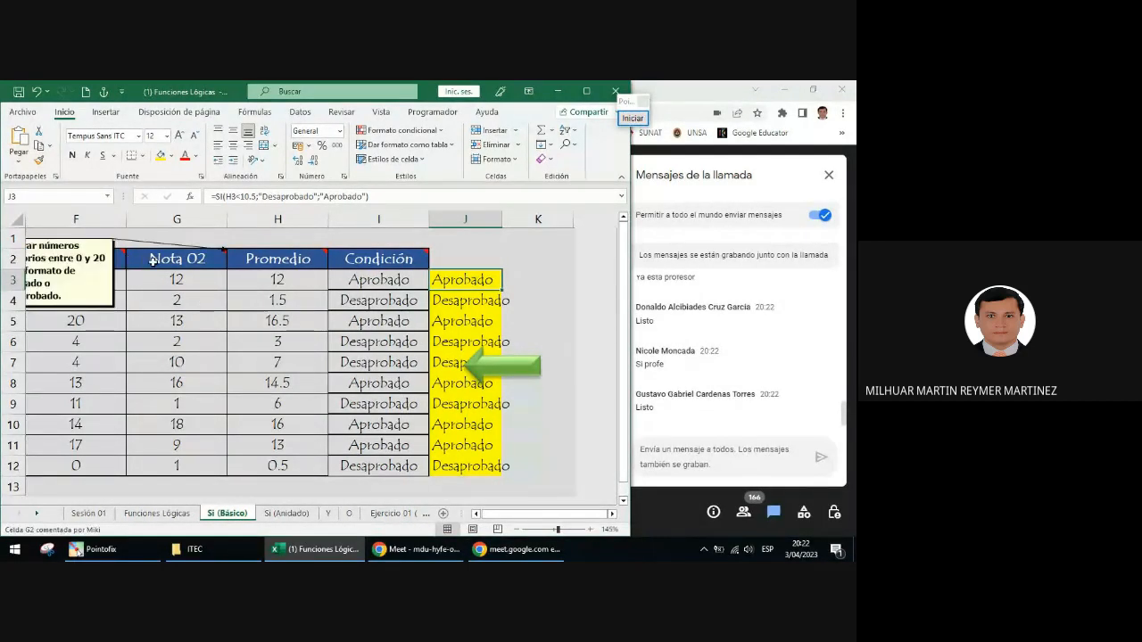
click(476, 514)
mouse_move(371, 258)
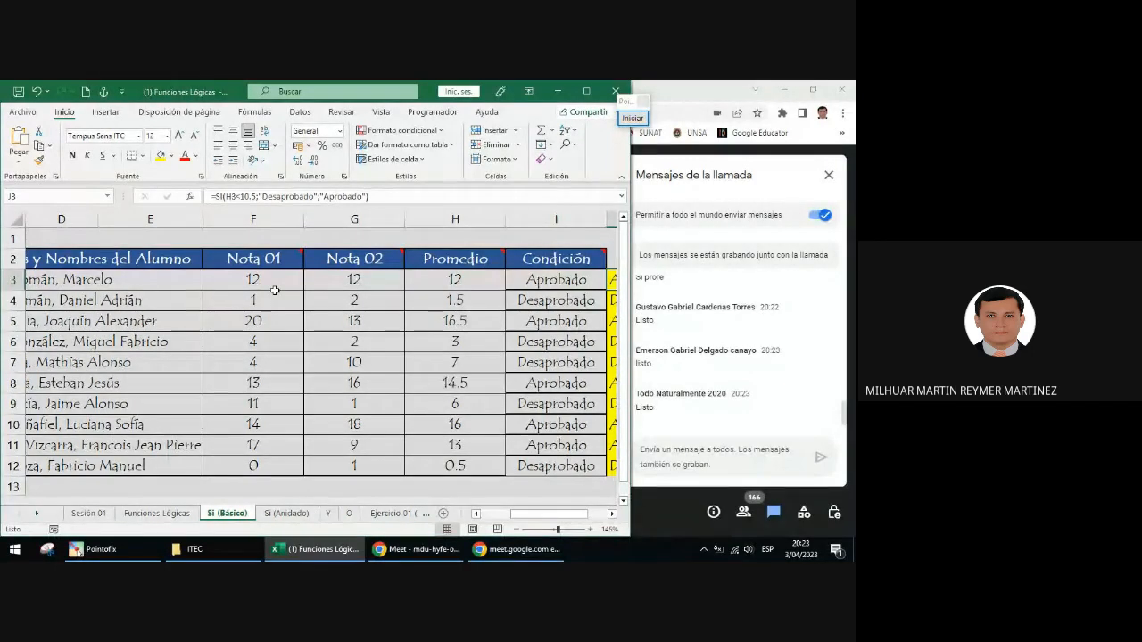
click(511, 280)
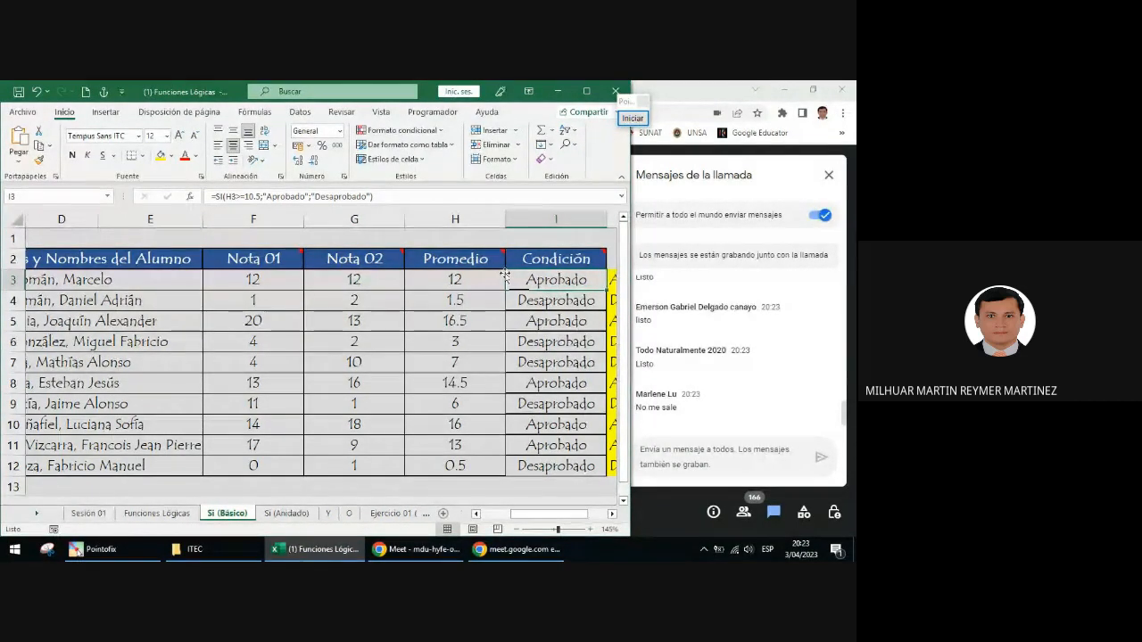
mouse_move(519, 259)
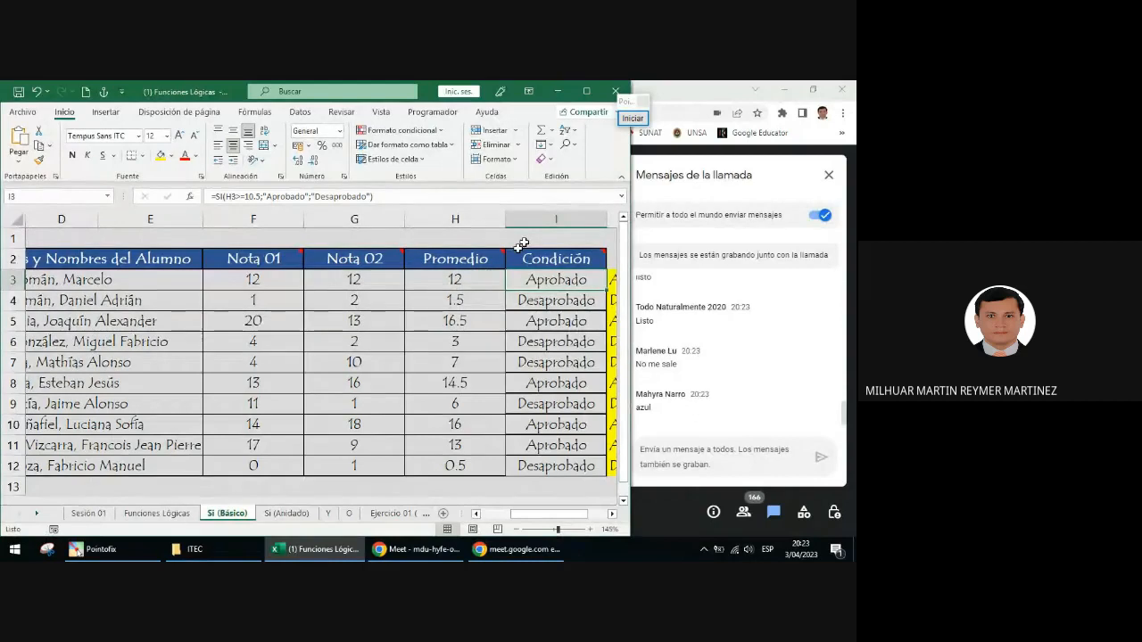
click(532, 223)
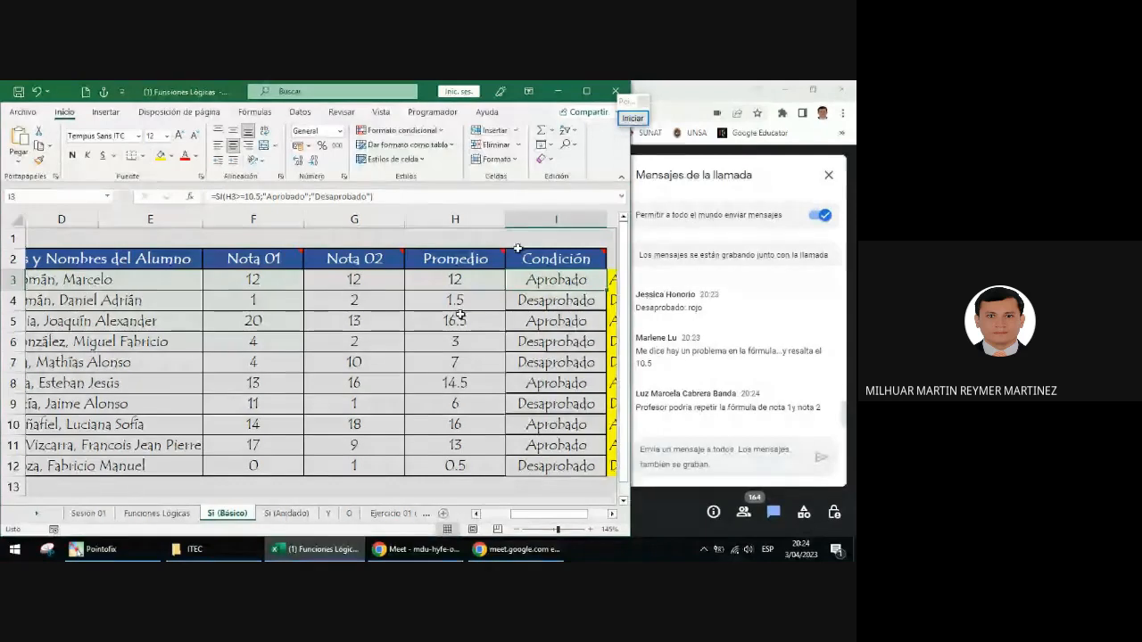
click(284, 273)
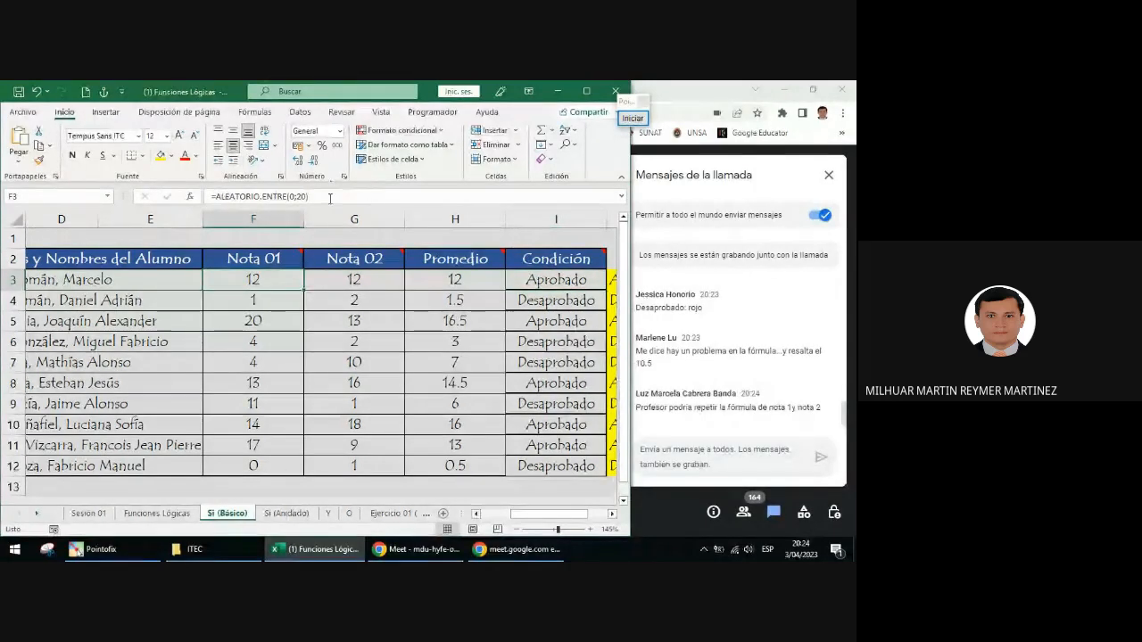
Copy F3's formula =ALEATORIO.ENTRE(0;20), send it in the Google Meet call chat, and return to the Excel workbook
key(F2)
key(ctrl+c)
click(446, 551)
key(ctrl+v)
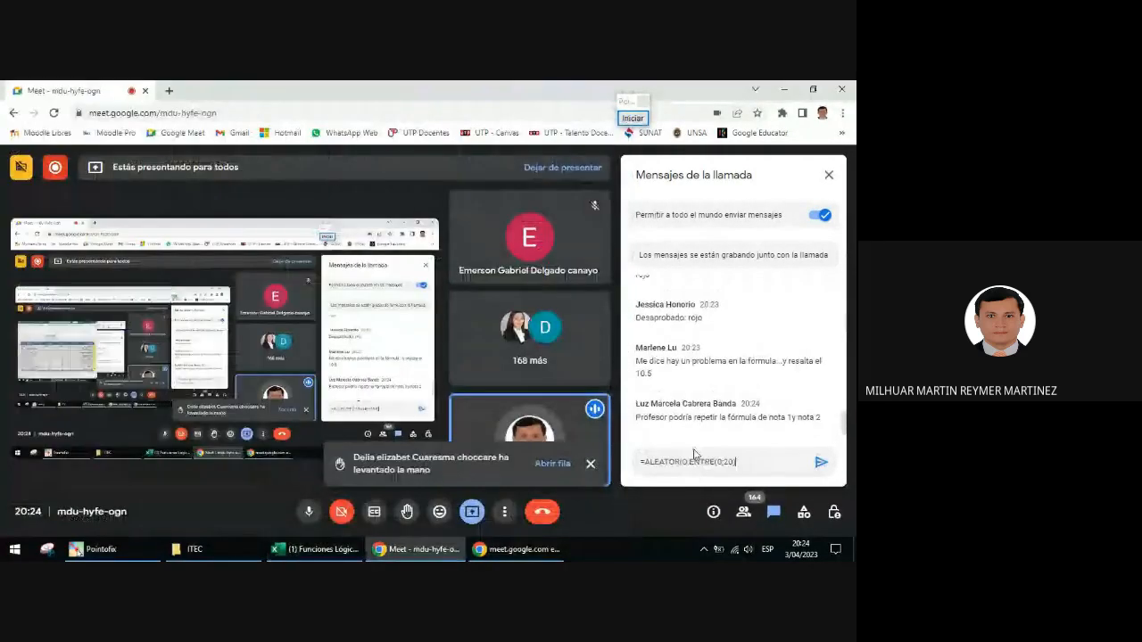
key(Return)
click(314, 548)
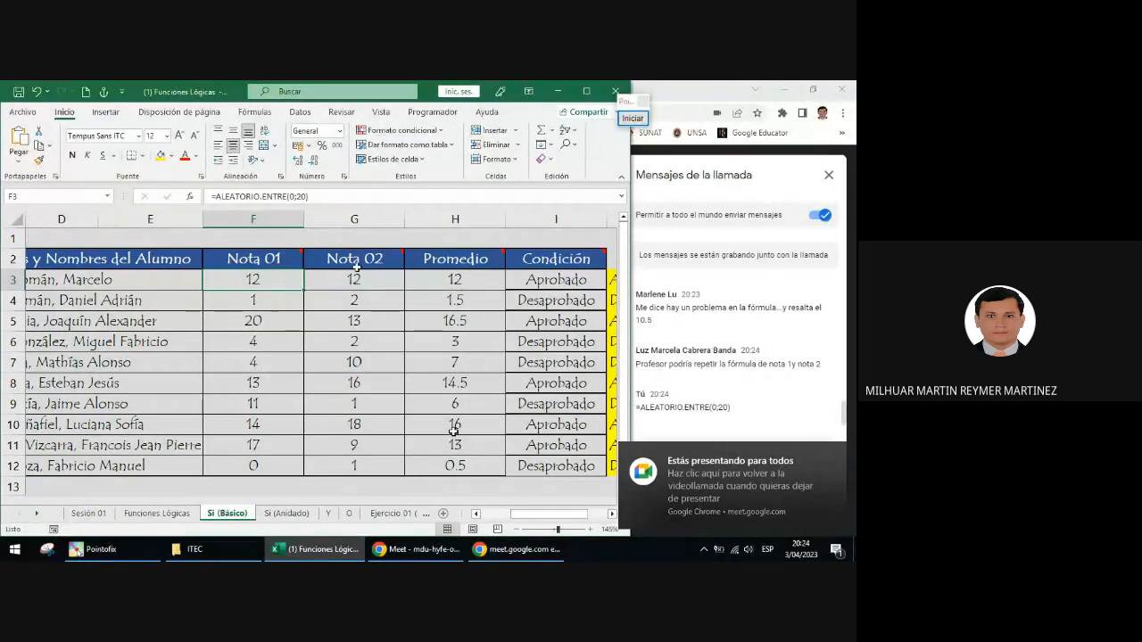
Select grades F3:G12 and annotate the route to Inicio and Estilos with orange arrows, circling Formato condicional in purple
drag(254, 279, 356, 464)
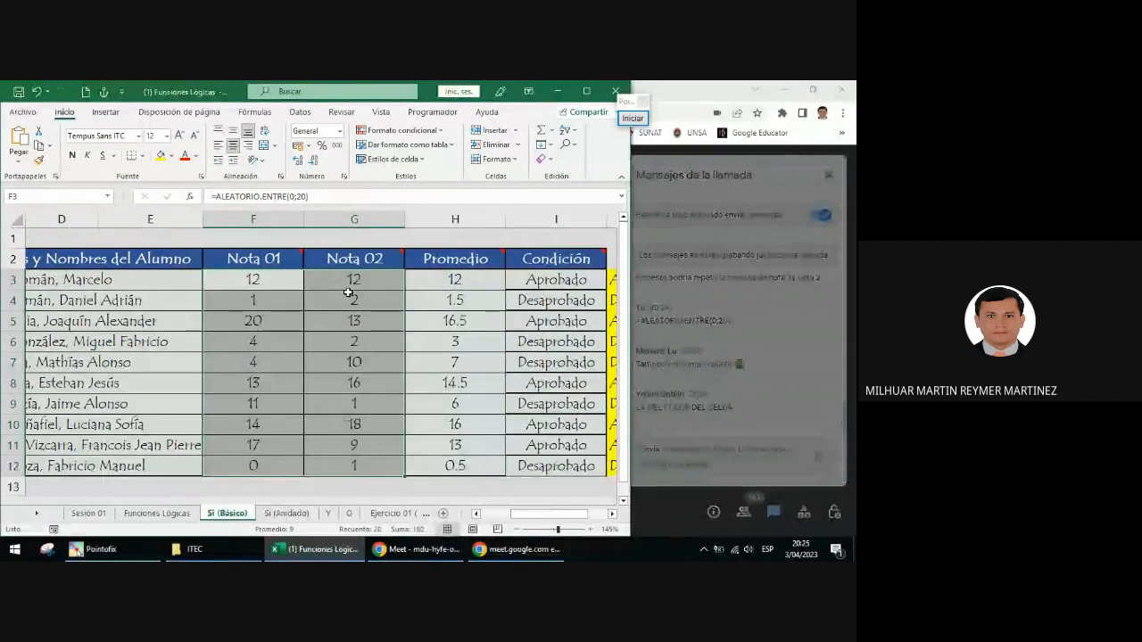
click(280, 282)
drag(354, 416, 366, 465)
click(263, 281)
drag(263, 281, 371, 456)
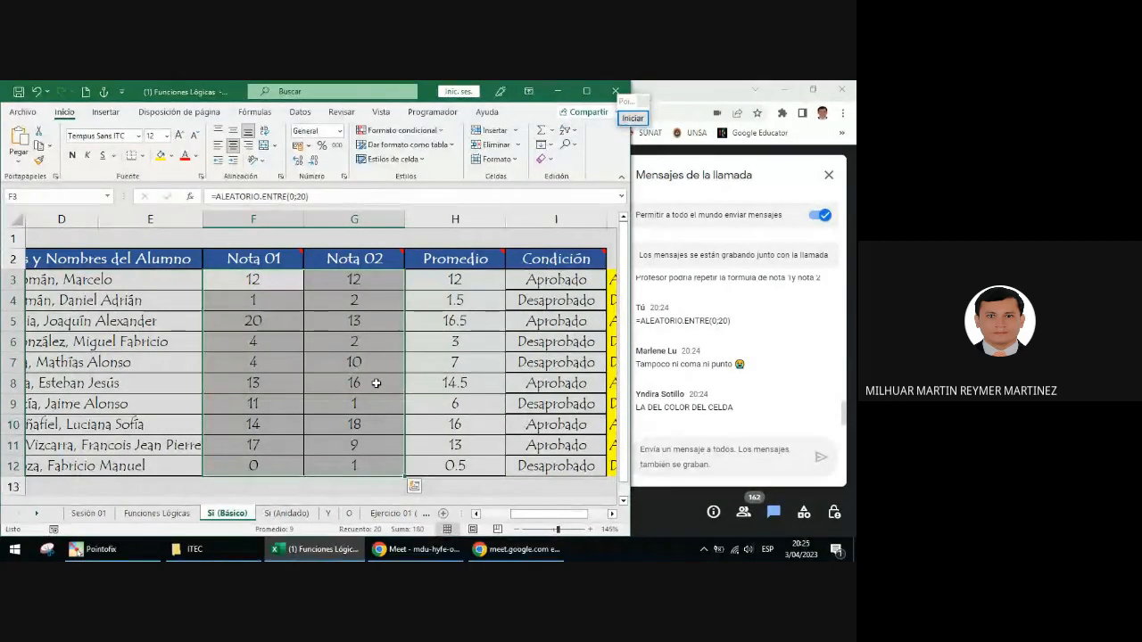
click(632, 118)
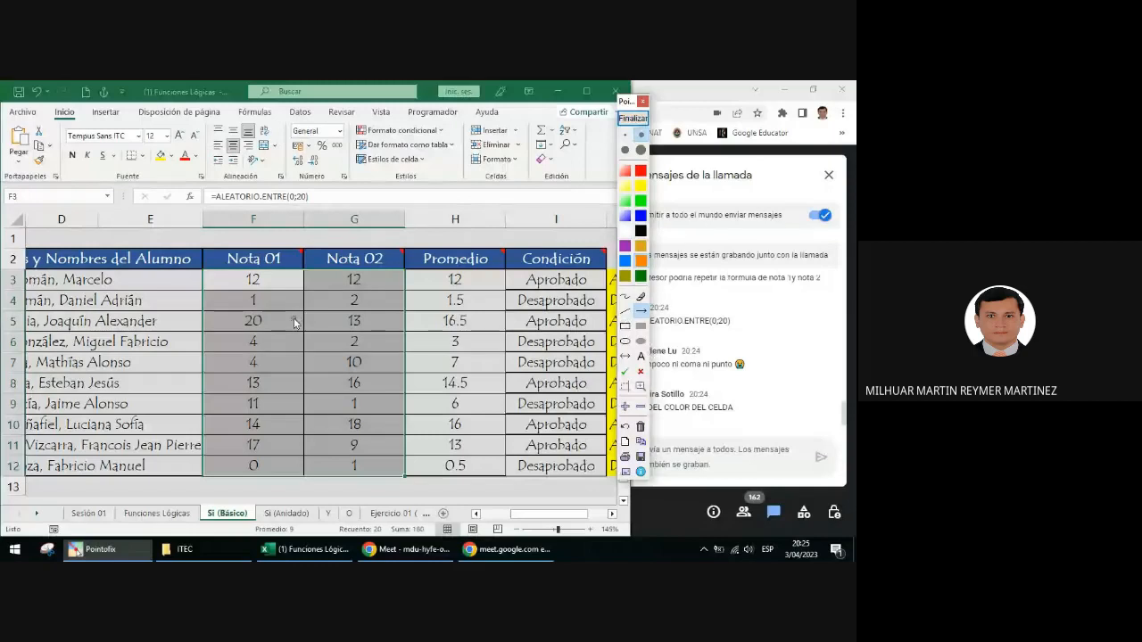
drag(294, 321, 71, 126)
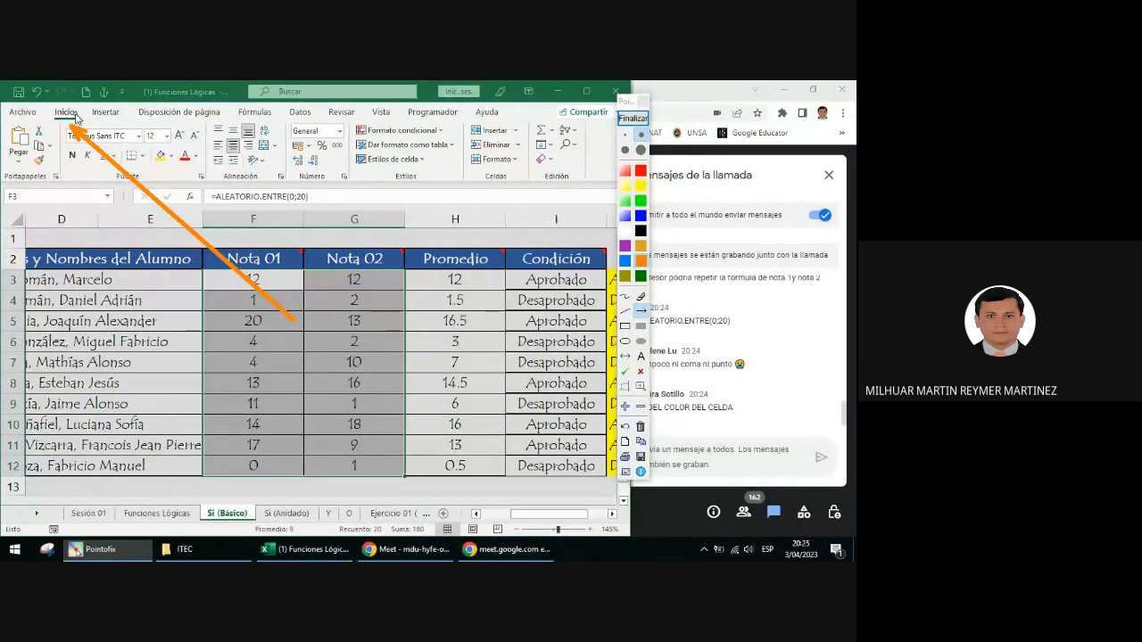
mouse_move(76, 118)
mouse_down()
mouse_move(121, 175)
mouse_move(289, 237)
mouse_move(383, 214)
mouse_move(393, 177)
mouse_up()
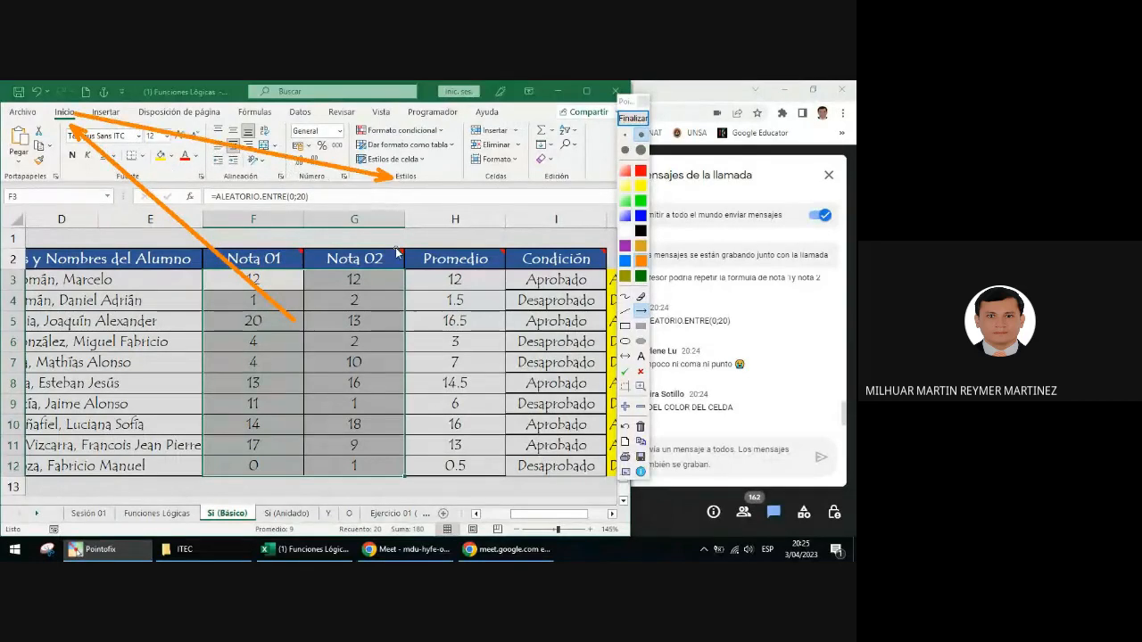
click(624, 341)
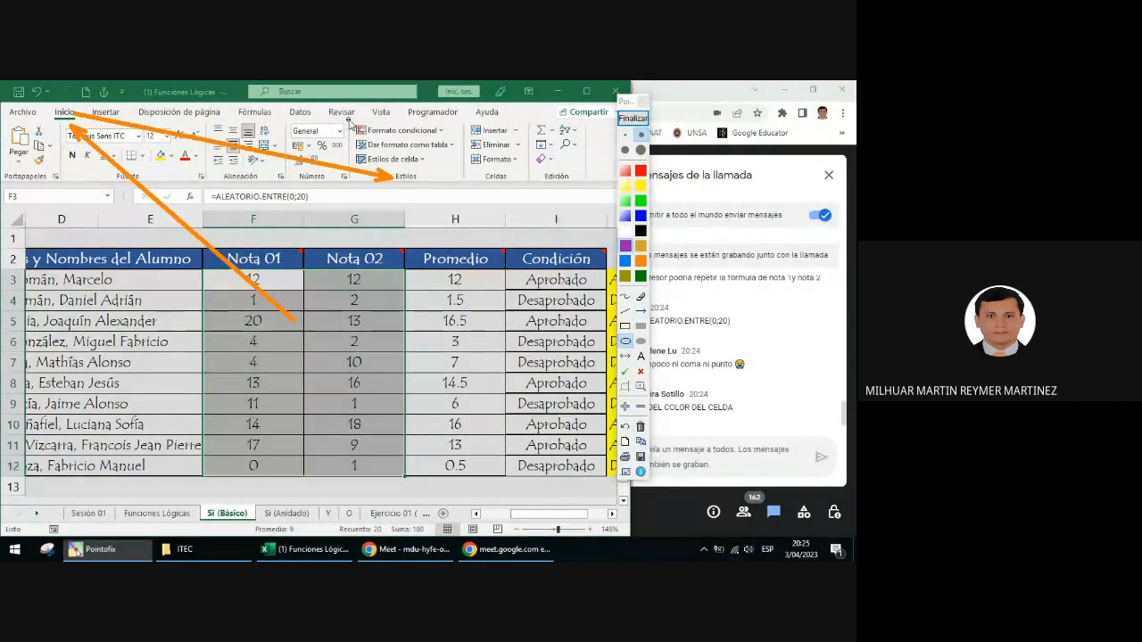
drag(348, 119, 466, 144)
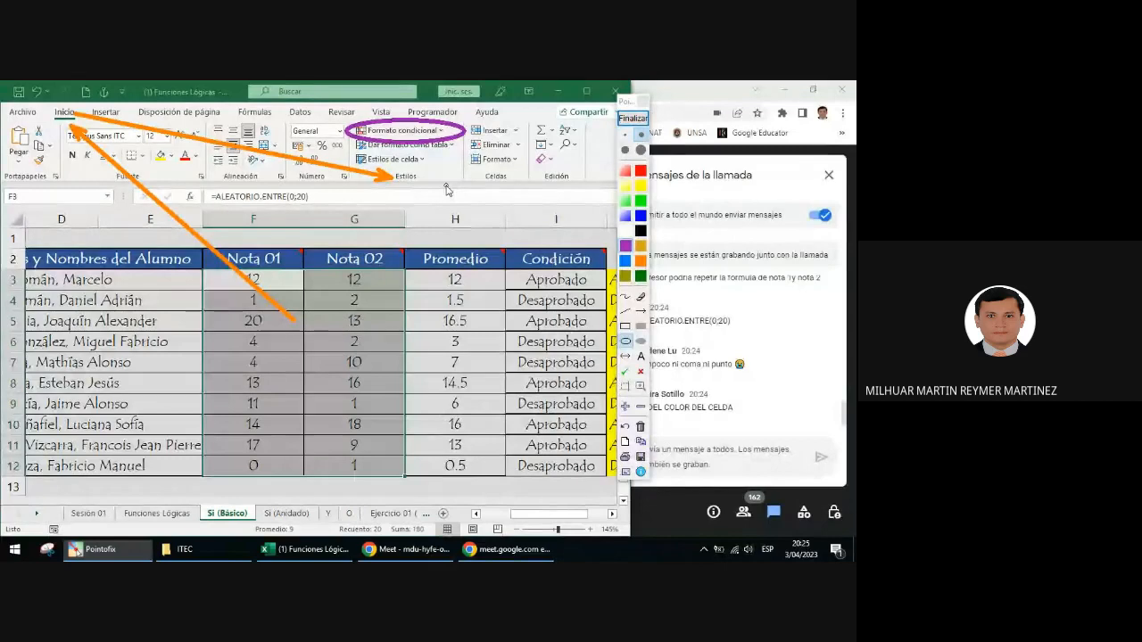
click(632, 118)
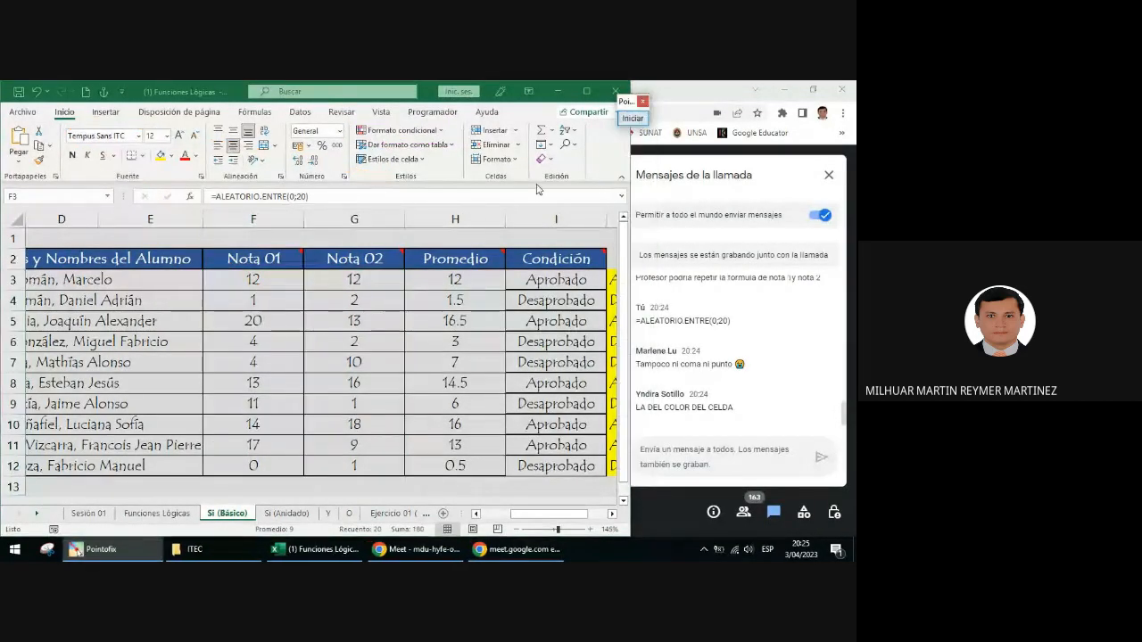
Annotate the route from the selected grades to Inicio and Estilos again with purple arrows and a purple ellipse around Formato condicional
click(442, 132)
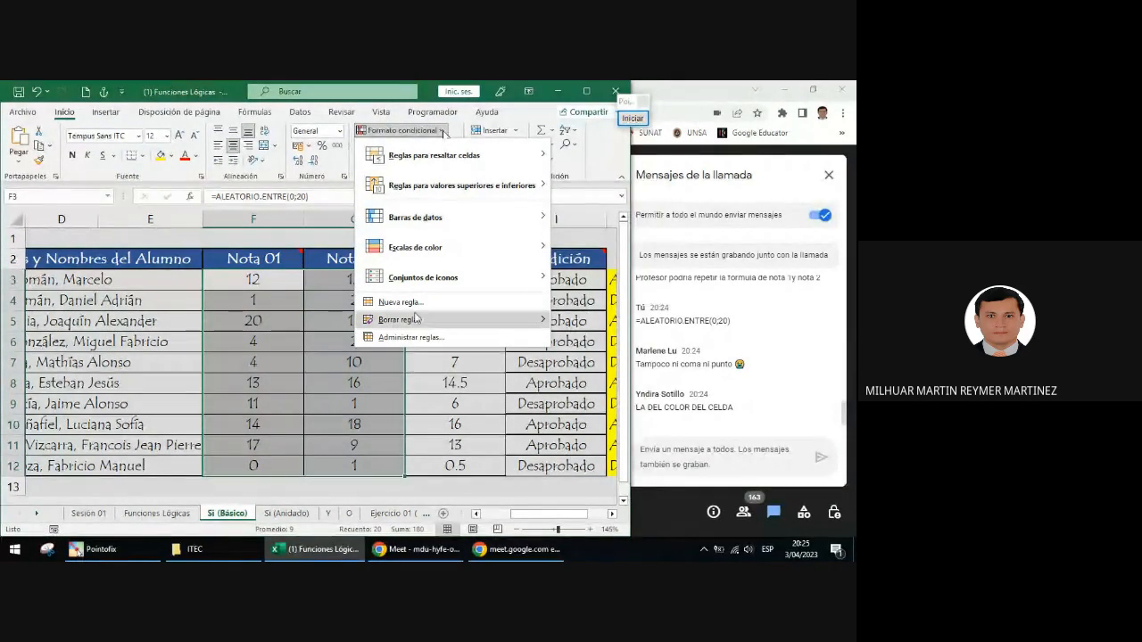
click(303, 302)
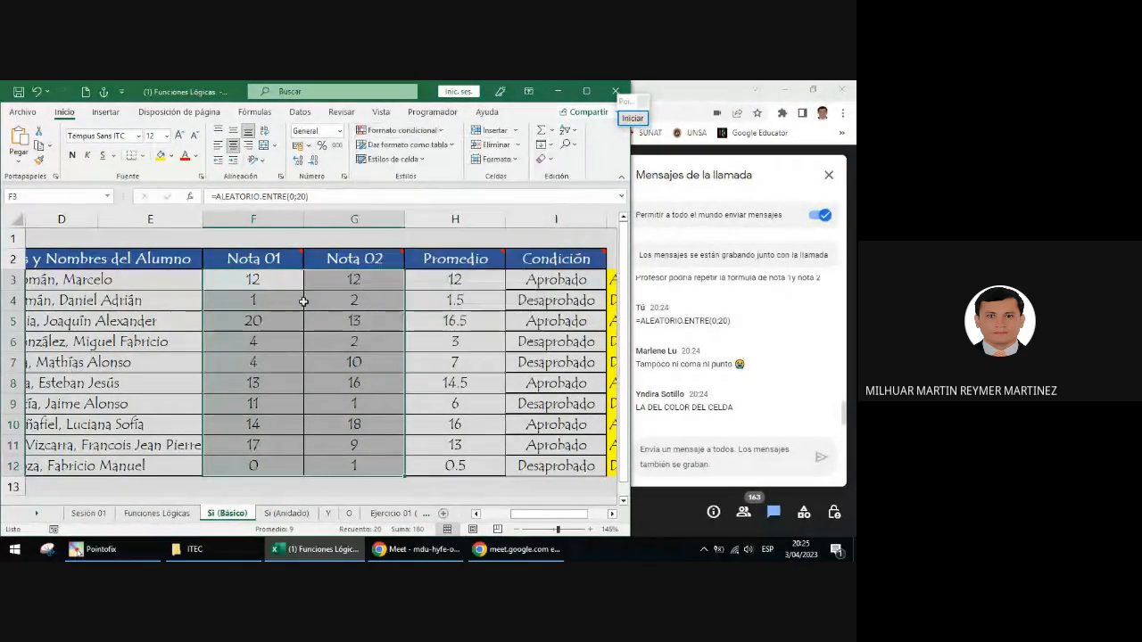
click(632, 119)
click(639, 309)
mouse_move(239, 275)
mouse_down()
mouse_move(78, 116)
mouse_move(286, 198)
mouse_move(400, 190)
mouse_move(395, 178)
mouse_up()
click(625, 341)
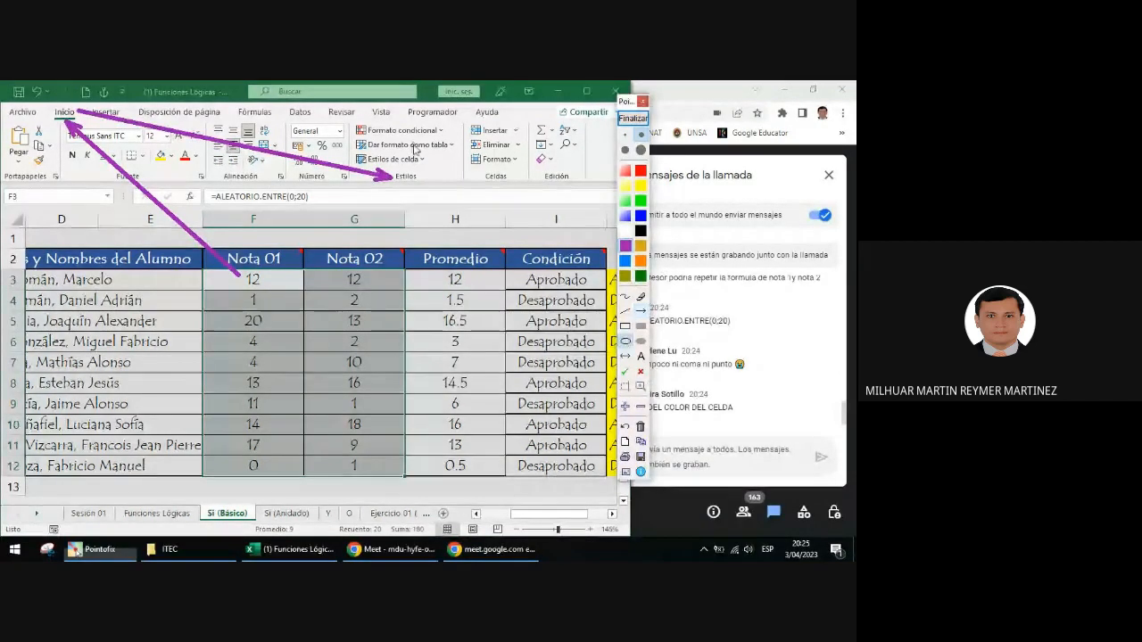
mouse_move(345, 117)
mouse_down()
mouse_move(381, 137)
mouse_move(464, 144)
mouse_up()
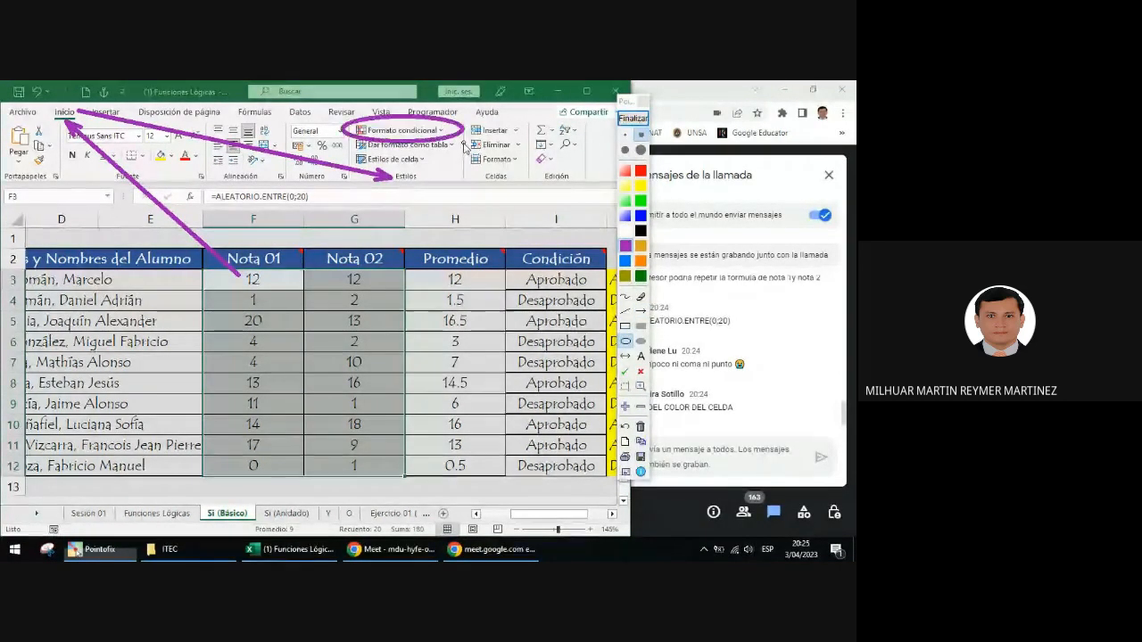
click(634, 123)
Start a new conditional formatting rule for F3:G12 and reposition its dialog over the sheet
click(402, 130)
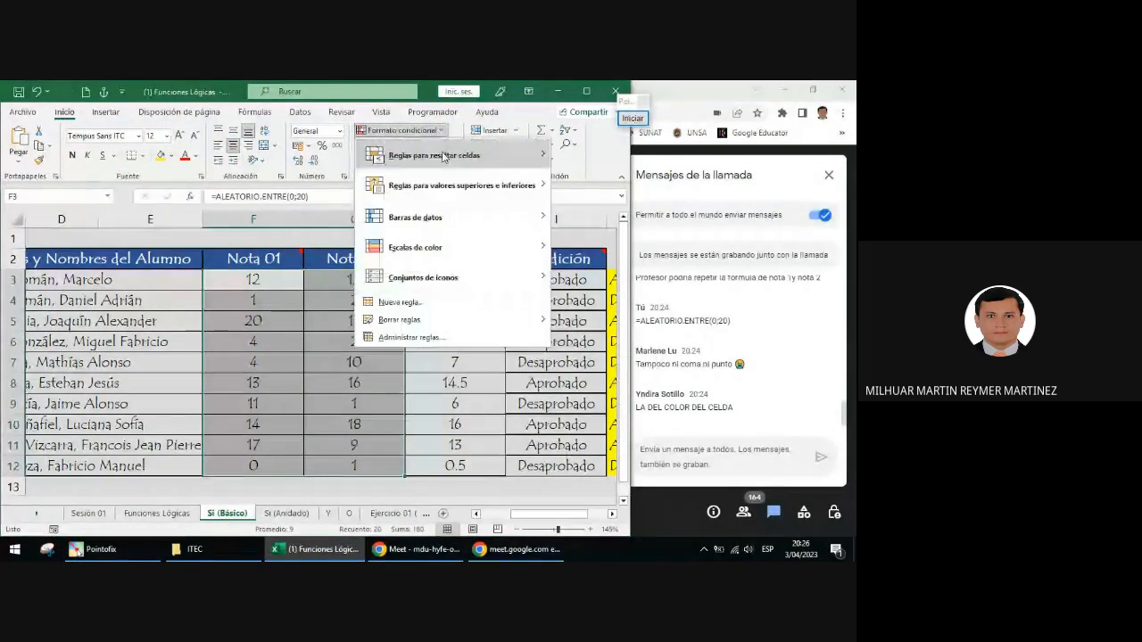
mouse_move(443, 157)
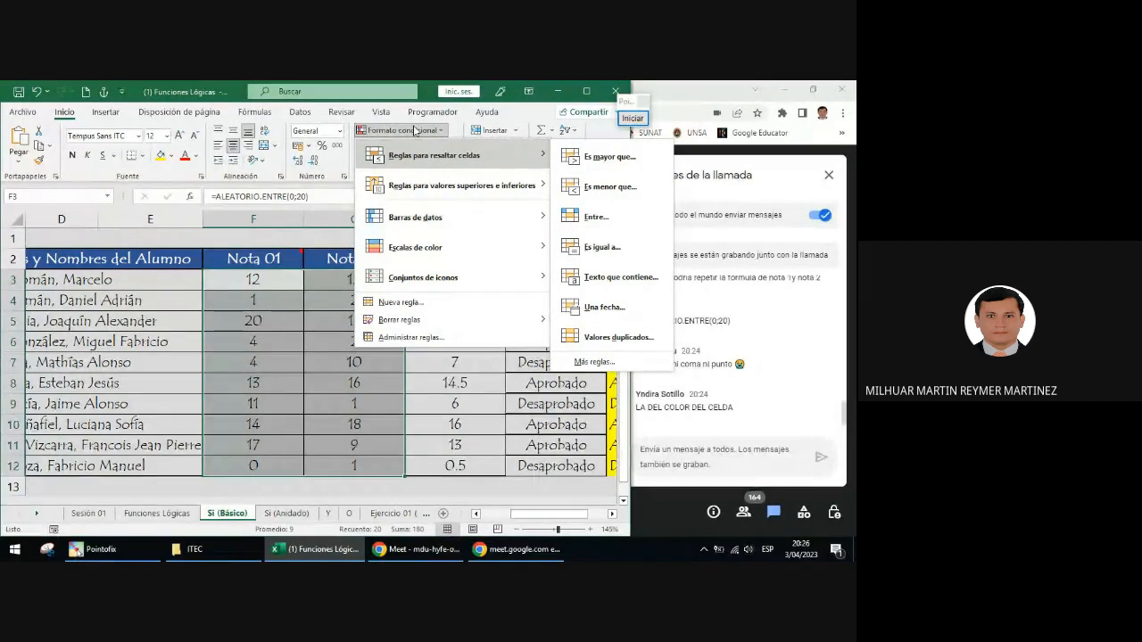
click(418, 306)
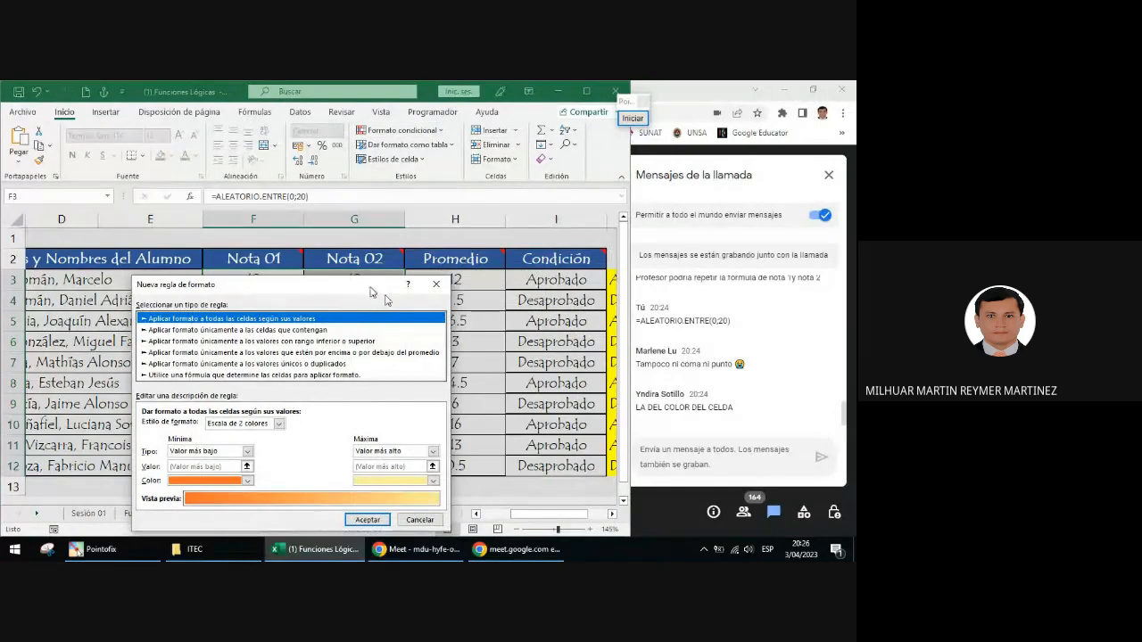
drag(373, 297, 489, 189)
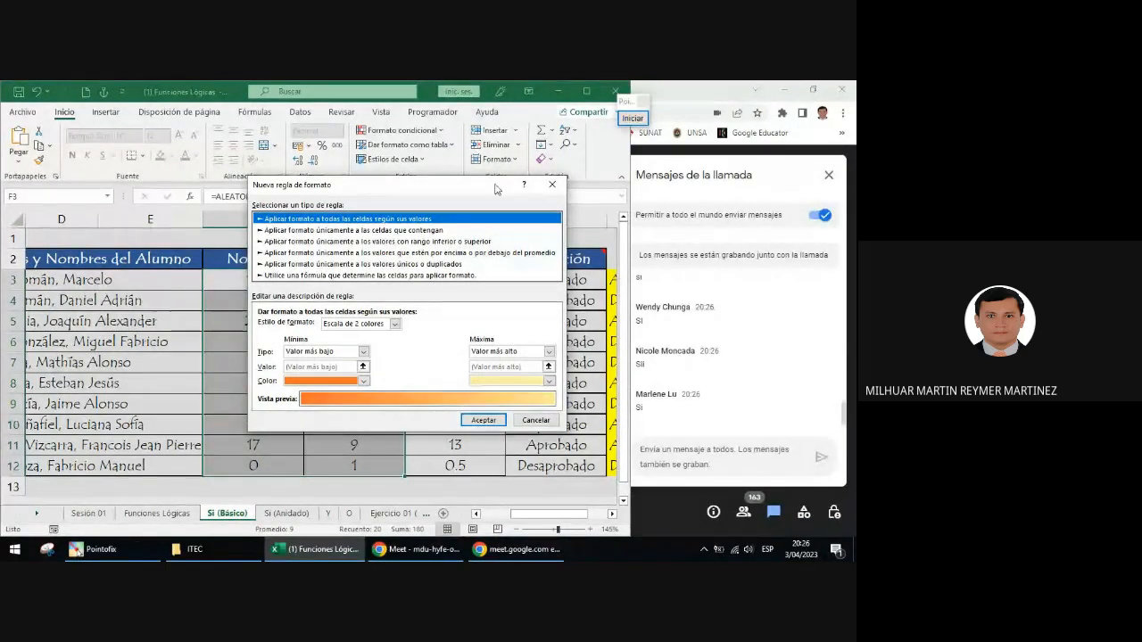
drag(461, 189, 317, 178)
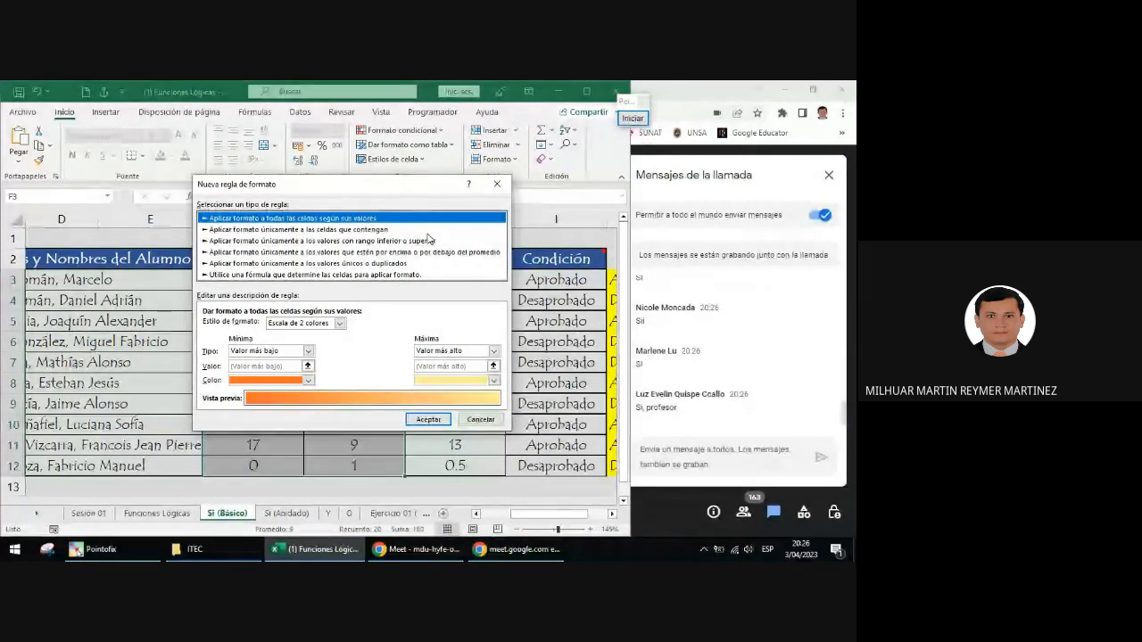
Mark the rule type for cells that contain a value with a red rectangle and magnify it at 200%
click(632, 118)
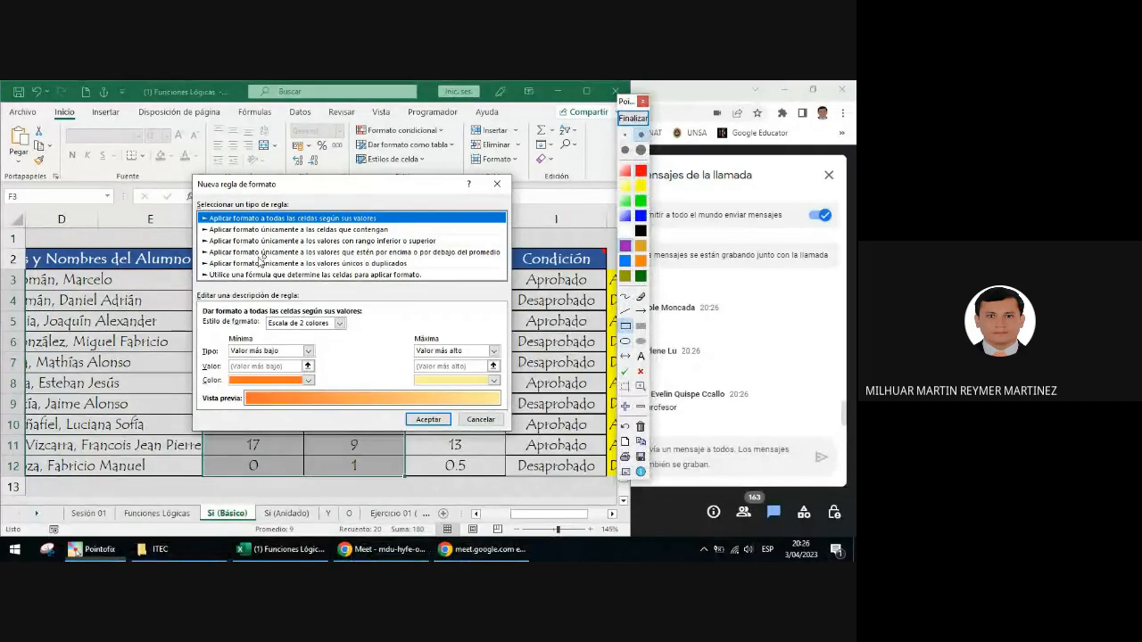
click(641, 171)
drag(194, 222, 507, 237)
click(641, 385)
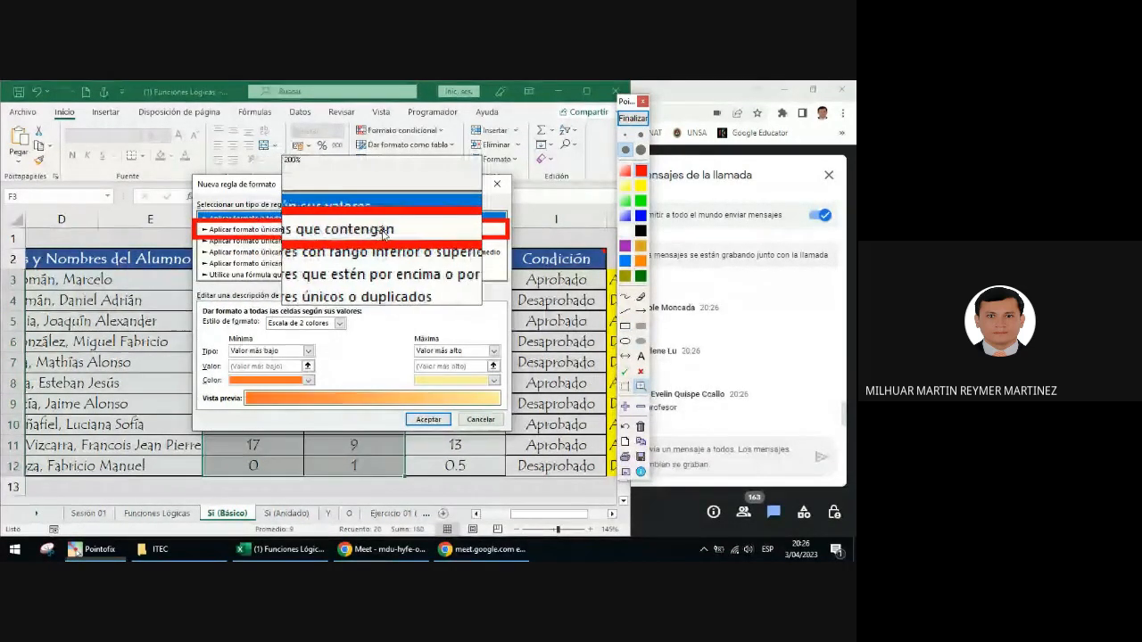
click(633, 118)
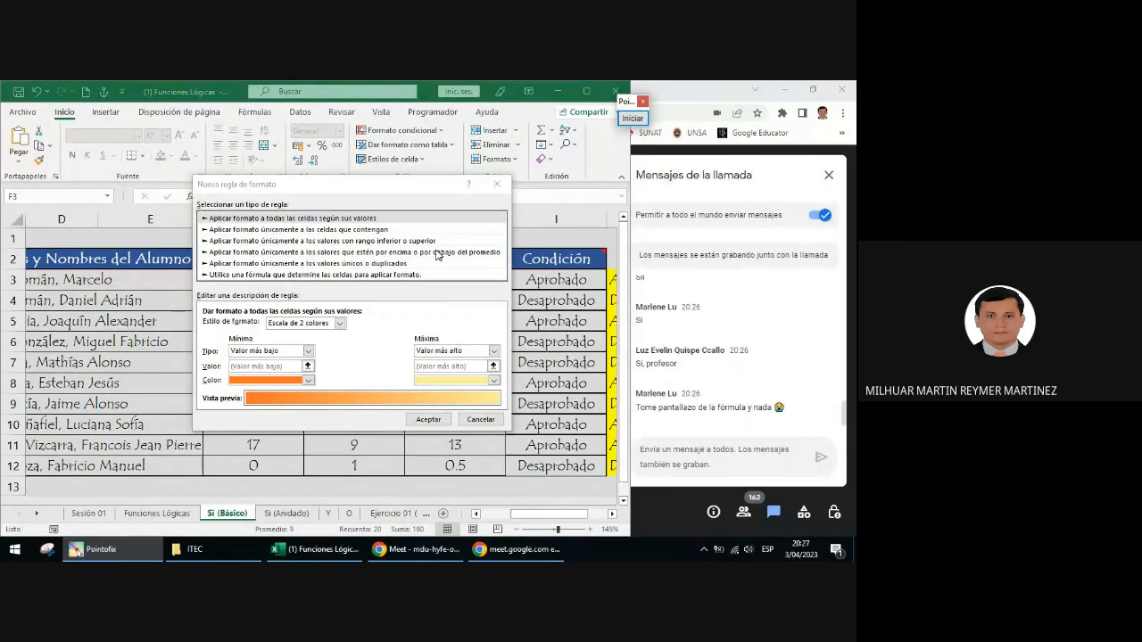
Choose the rule type "Aplicar formato únicamente a las celdas que contengan" and outline its comparison operator in red
click(336, 231)
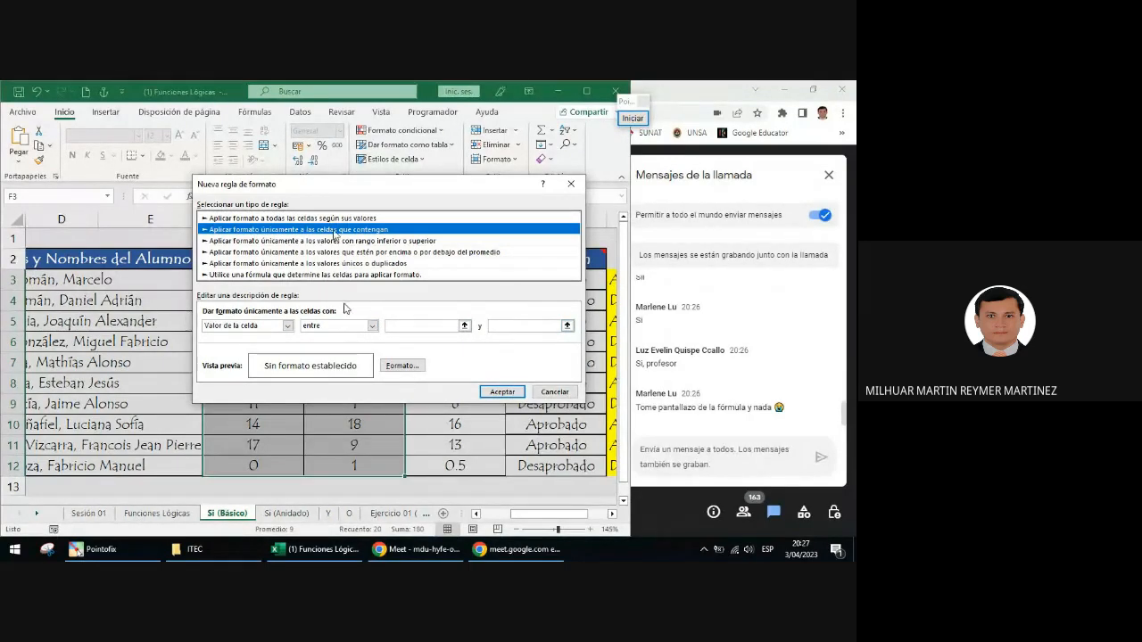
click(631, 118)
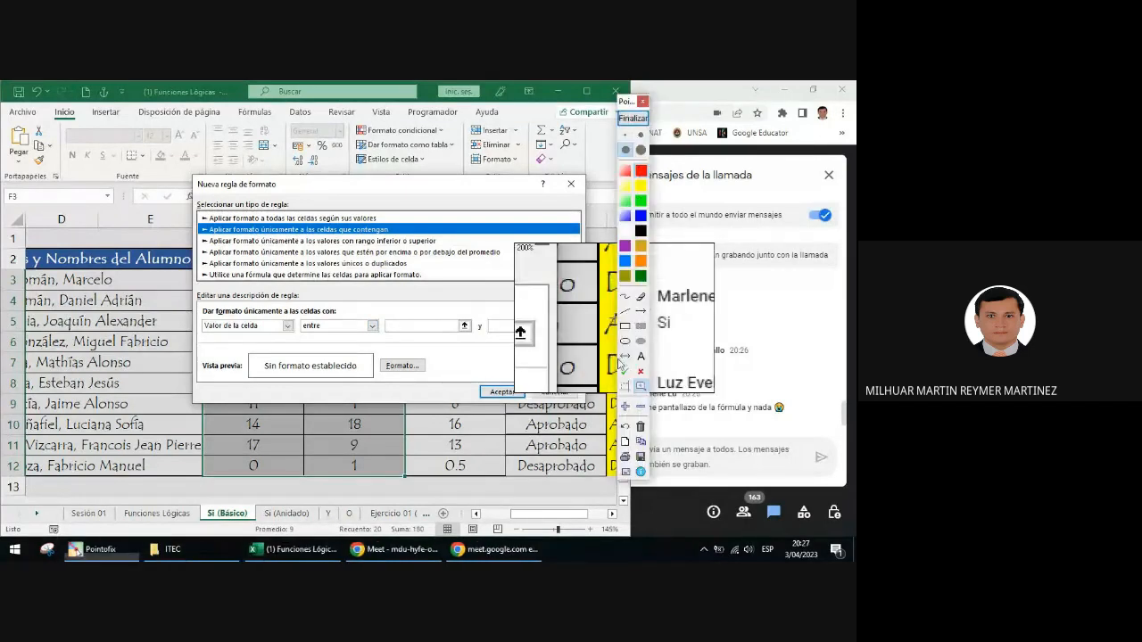
click(624, 325)
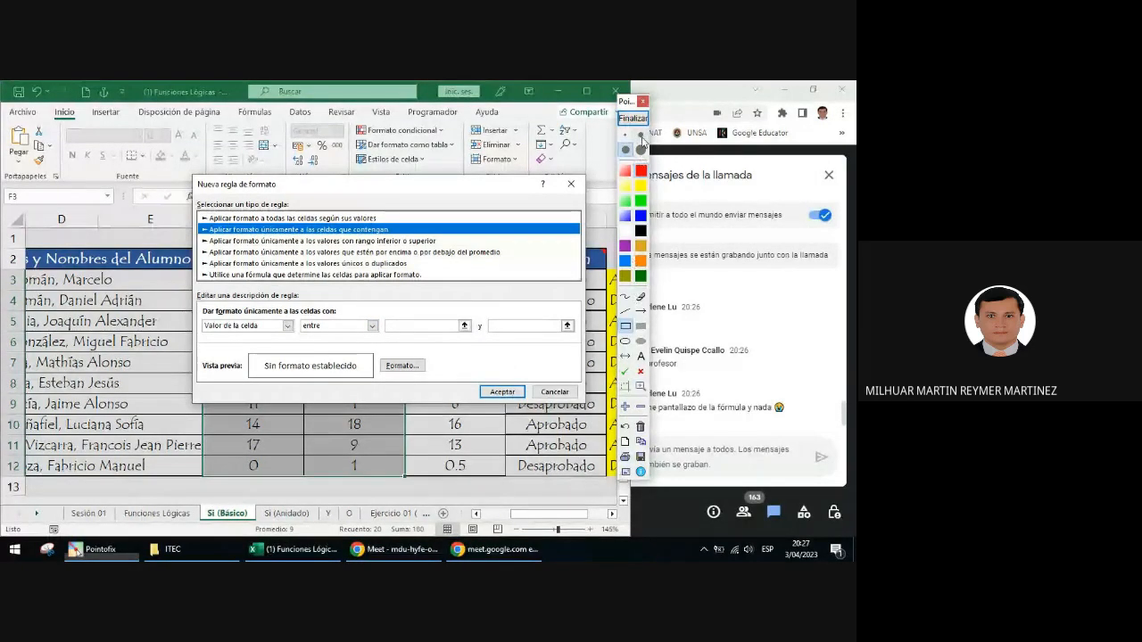
click(641, 134)
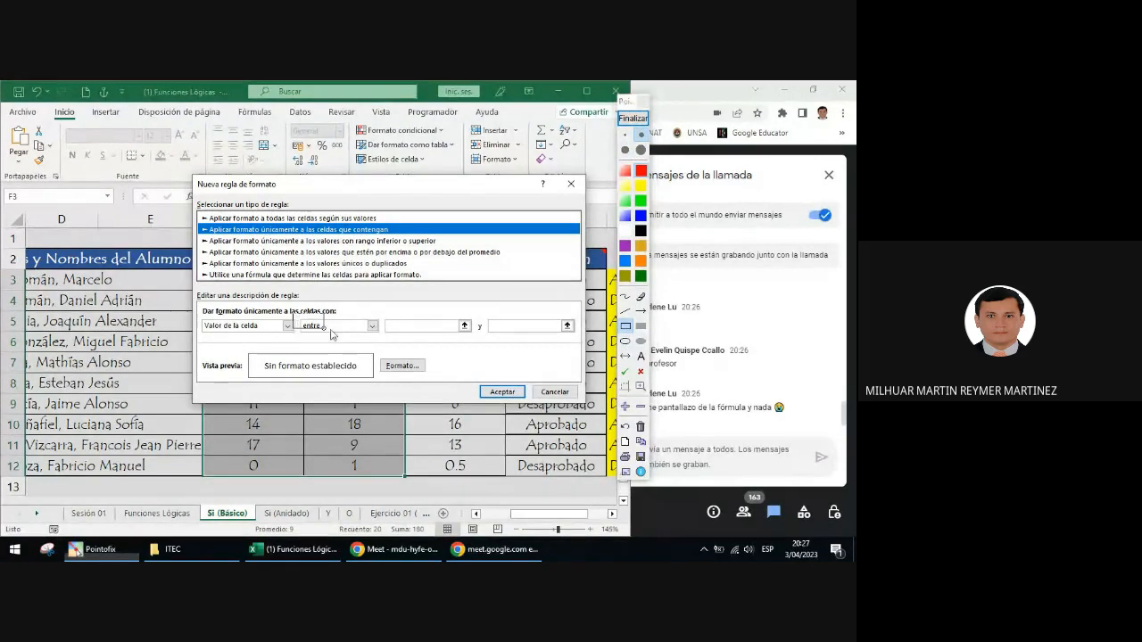
drag(293, 312, 379, 353)
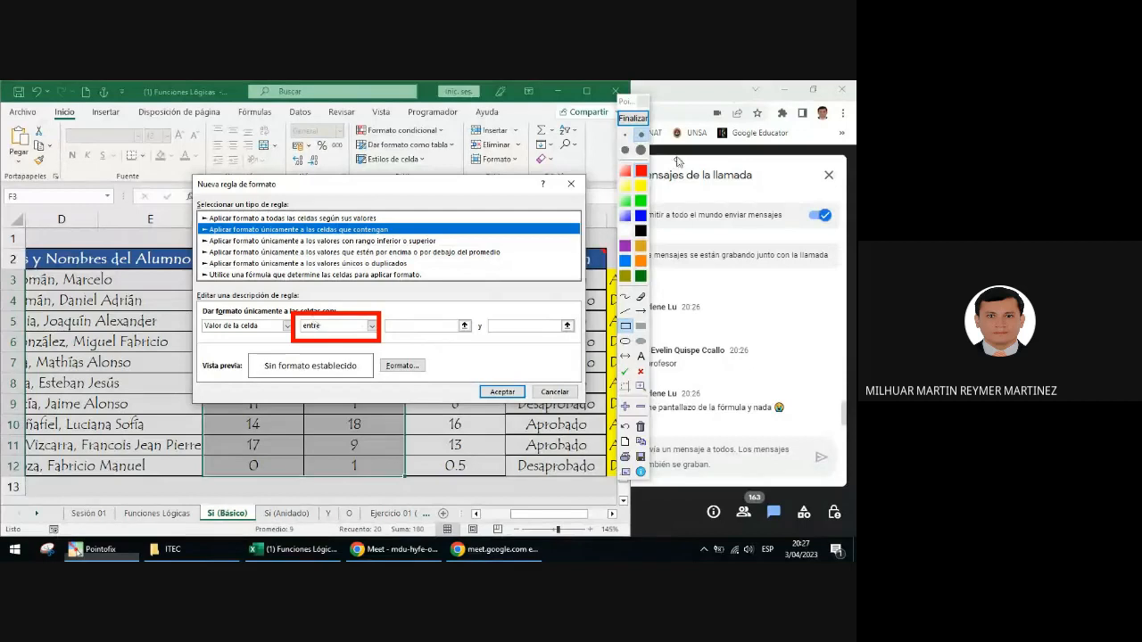
click(633, 118)
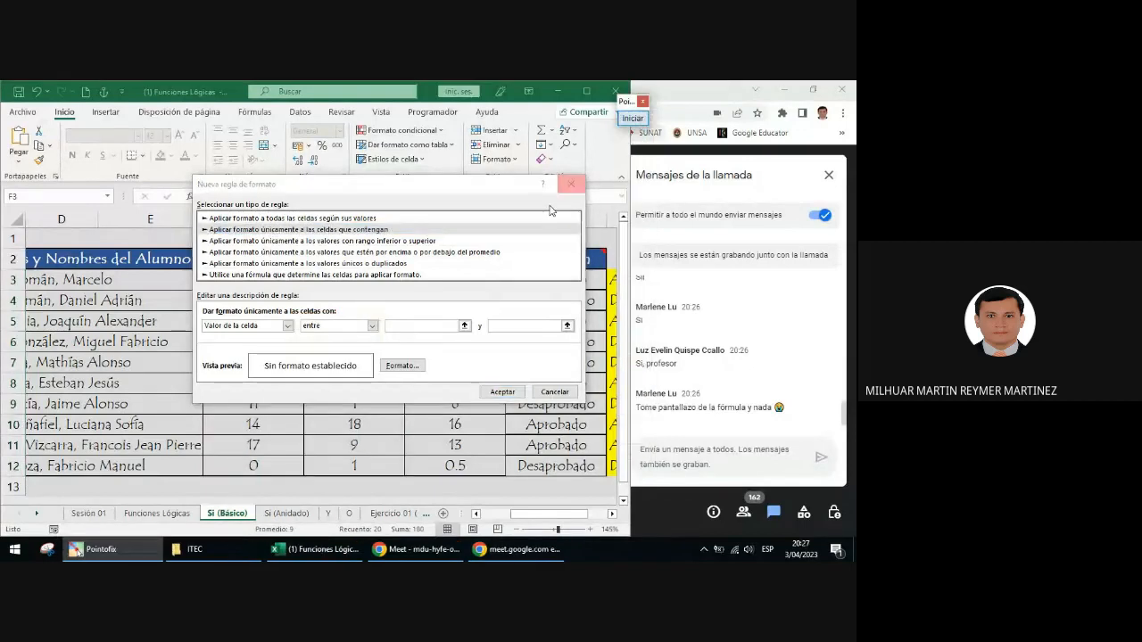
Set the rule's condition to cell values "mayor o igual que" 10.5
click(371, 326)
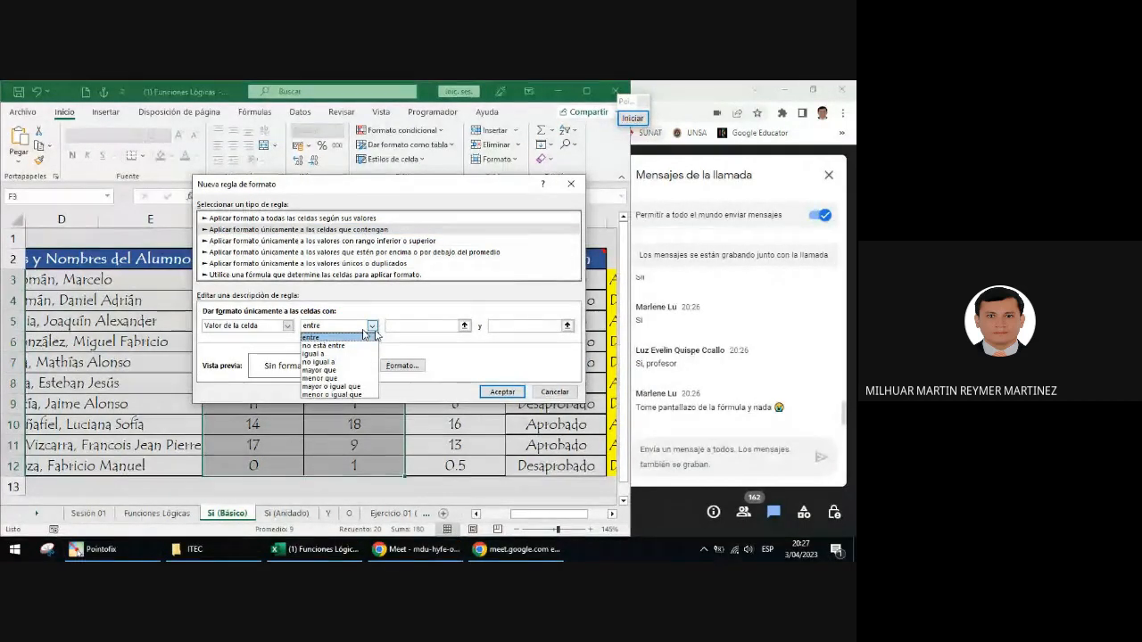
click(360, 387)
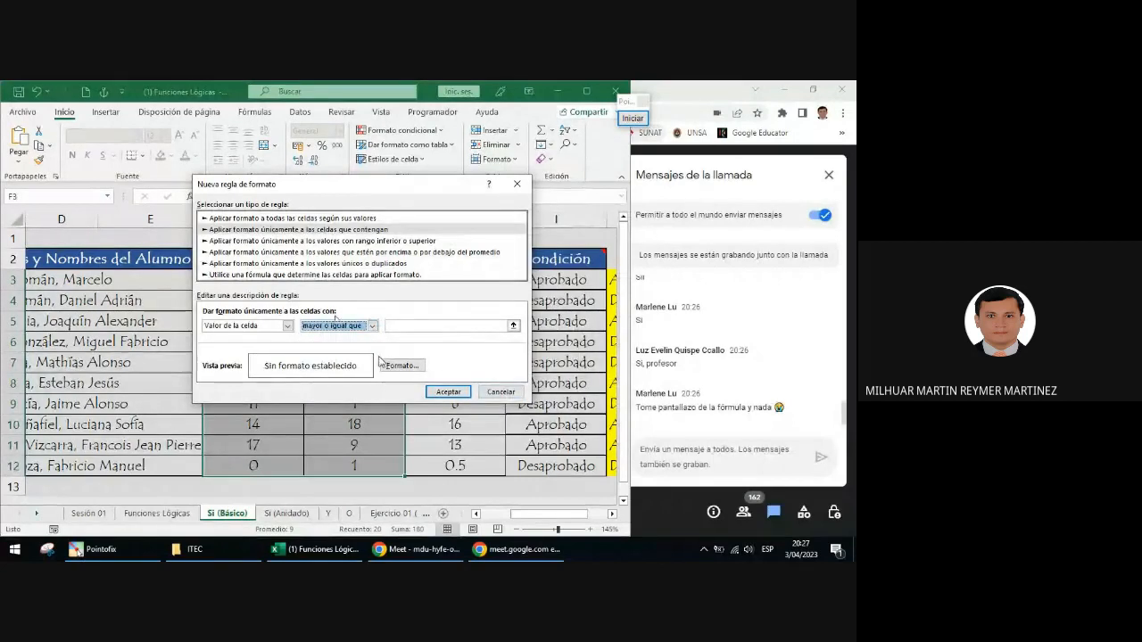
click(407, 326)
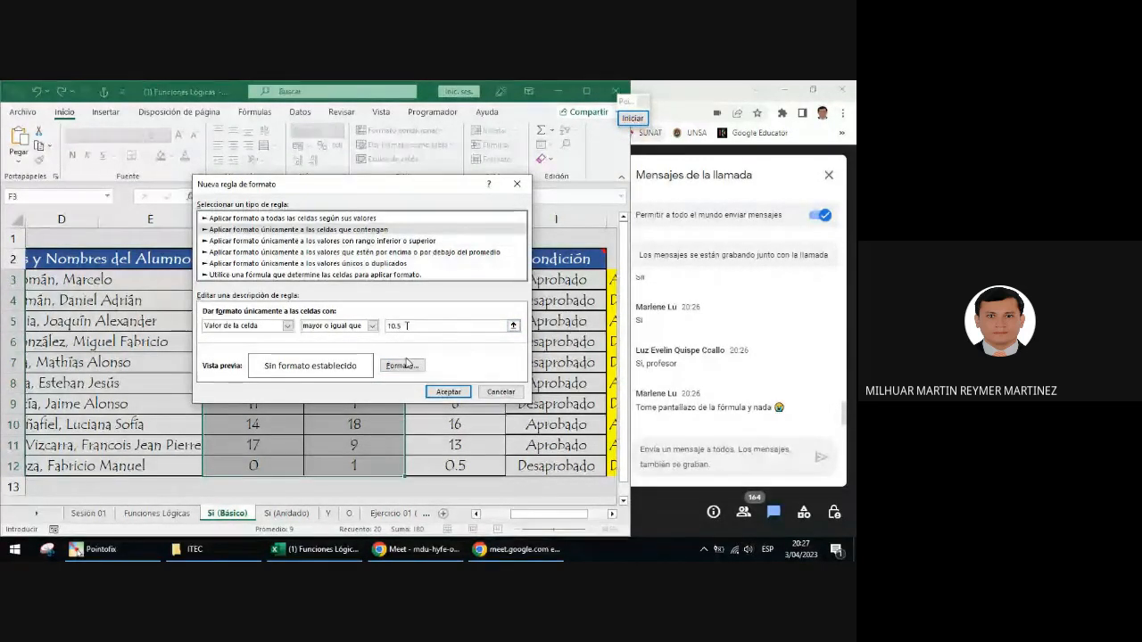
Open the rule's cell format settings, reposition the dialog, and activate screen annotation over it
click(406, 367)
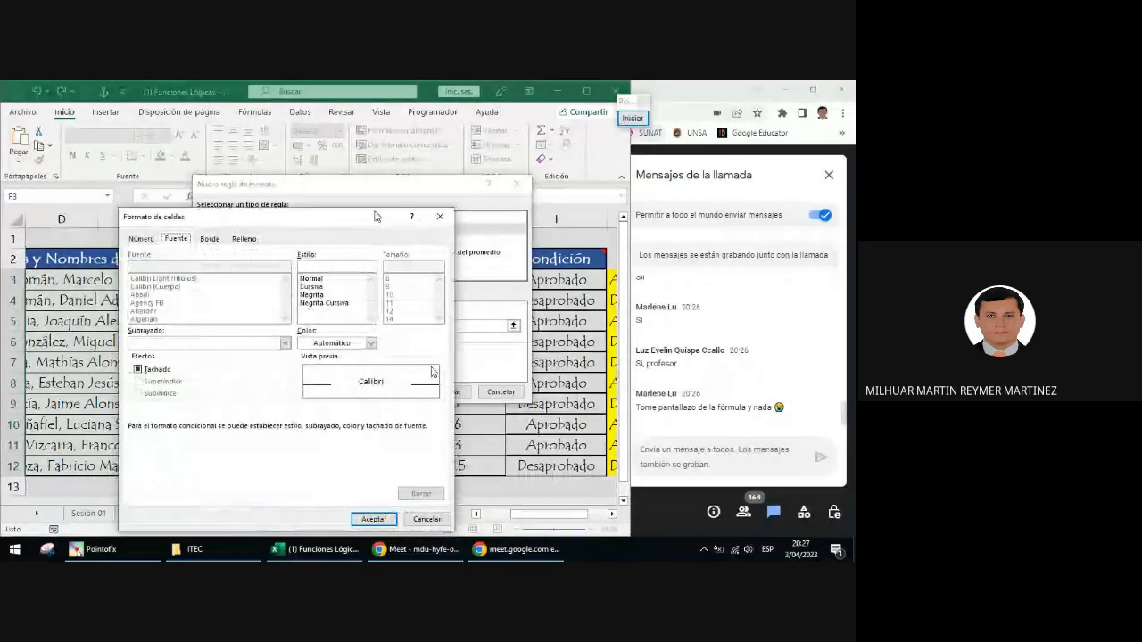
drag(376, 222, 459, 215)
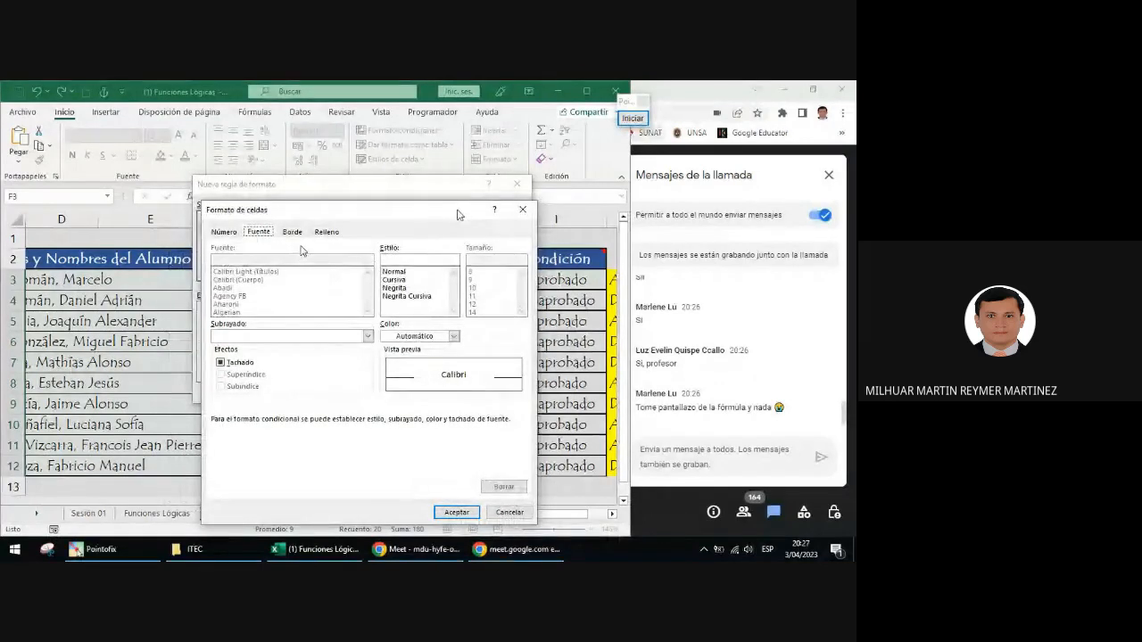
click(633, 118)
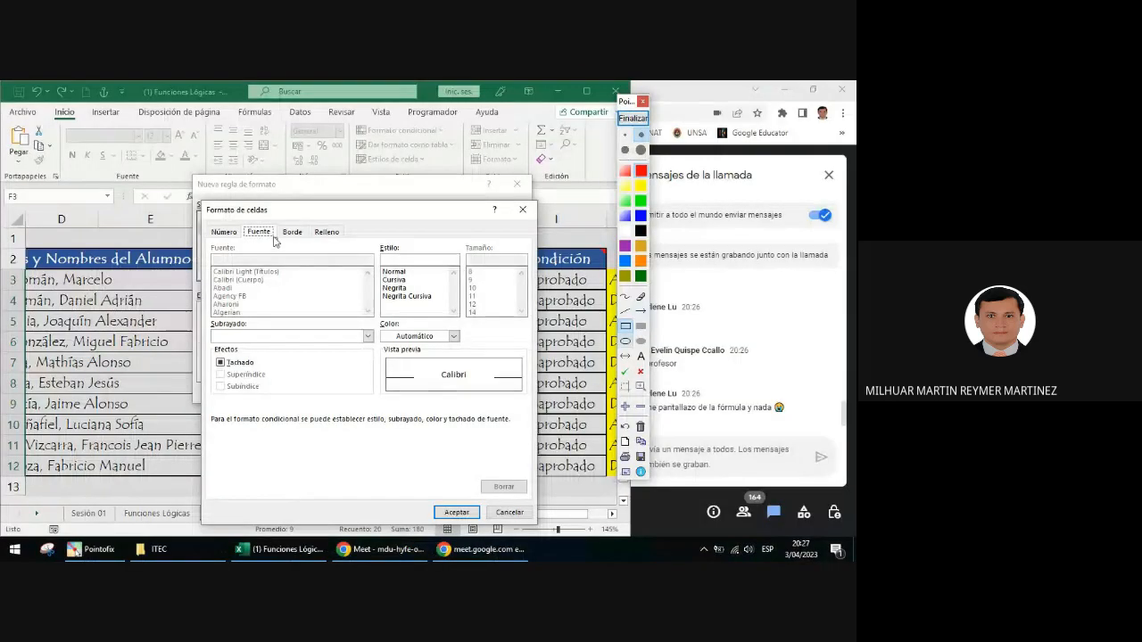
Annotate the cell format dialog by circling Fuente in red and drawing red arrows to Negrita and the Color setting, then close the annotation
drag(238, 220, 286, 255)
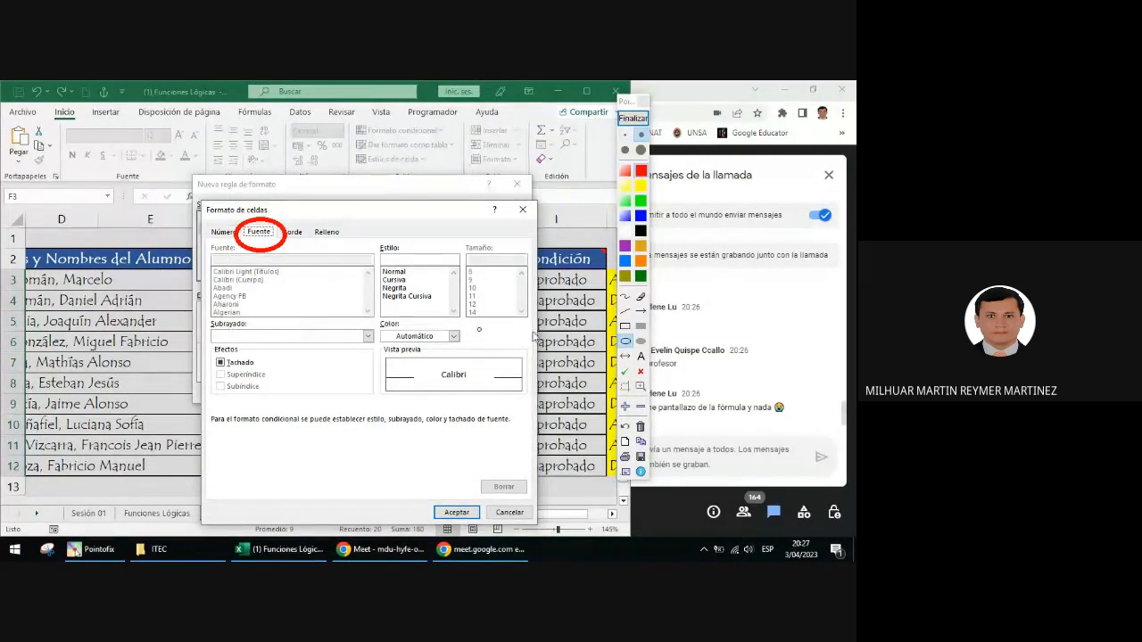
click(640, 311)
drag(287, 238, 385, 291)
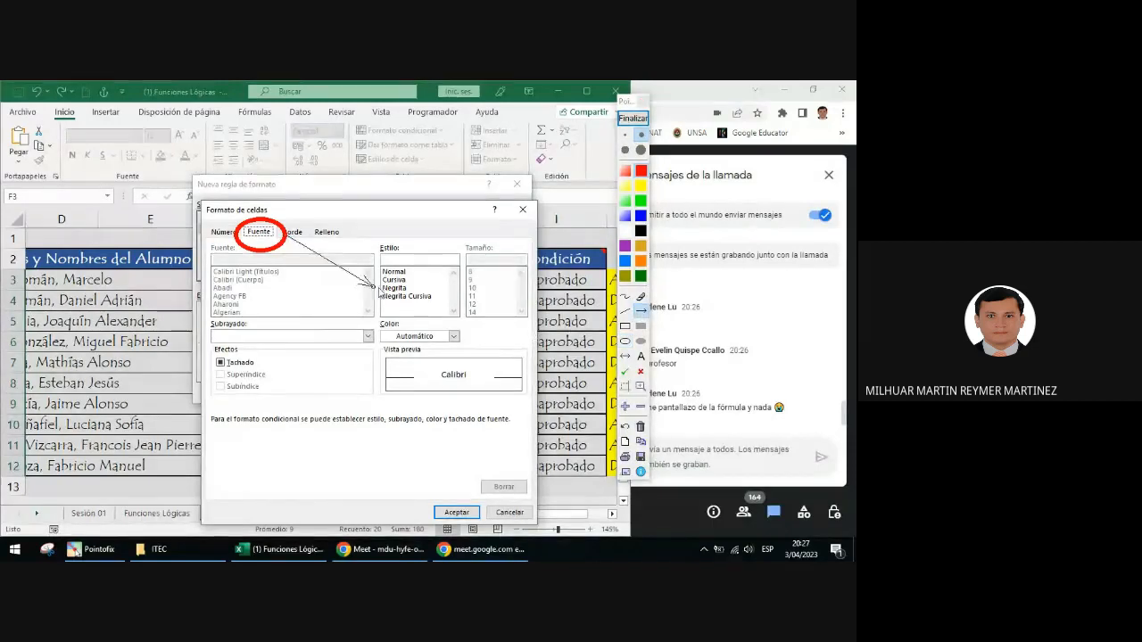
drag(287, 239, 378, 337)
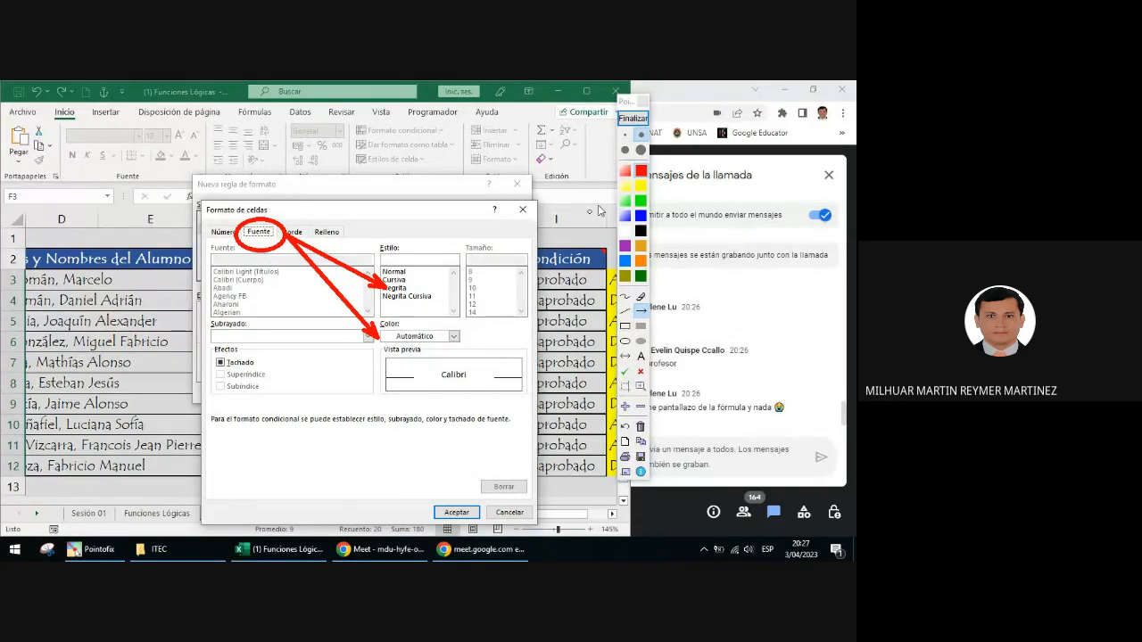
click(632, 119)
click(393, 288)
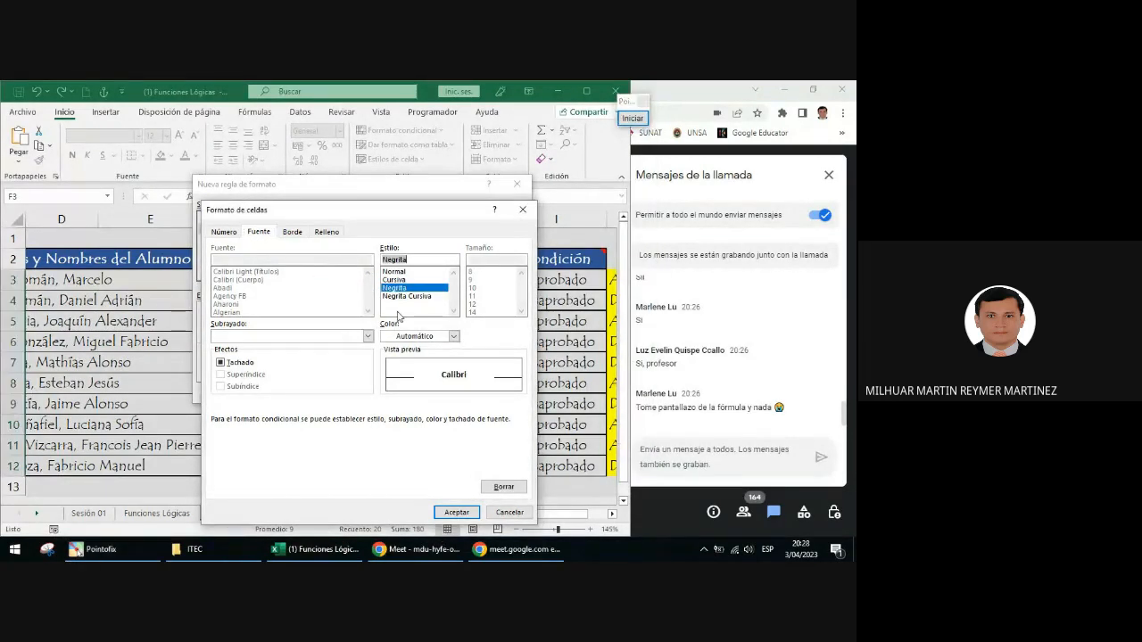
click(454, 338)
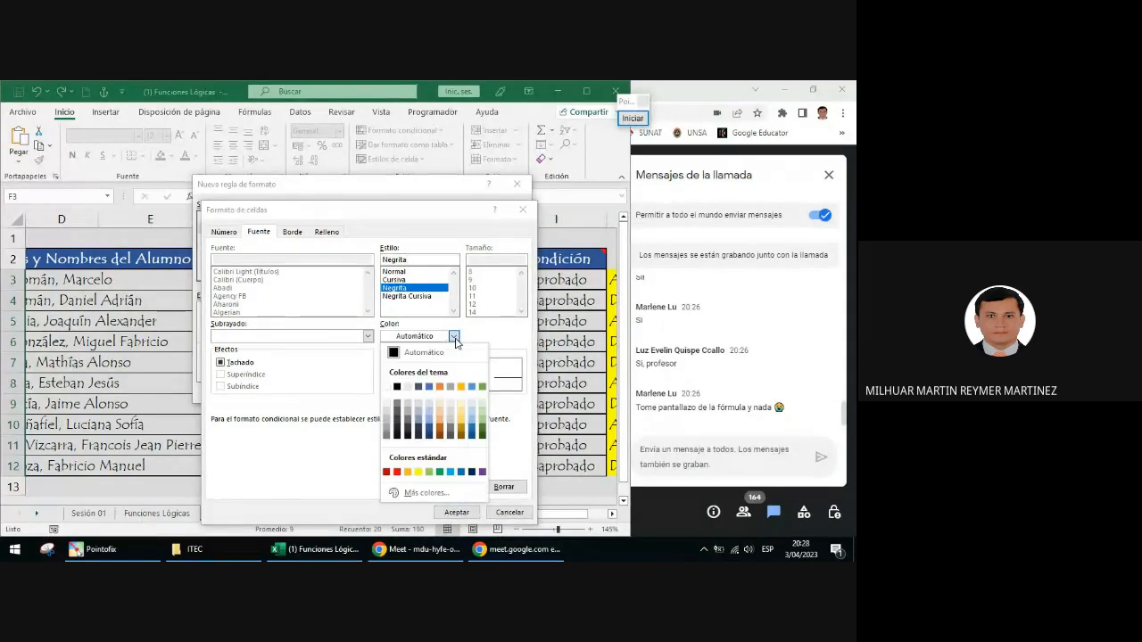
click(461, 472)
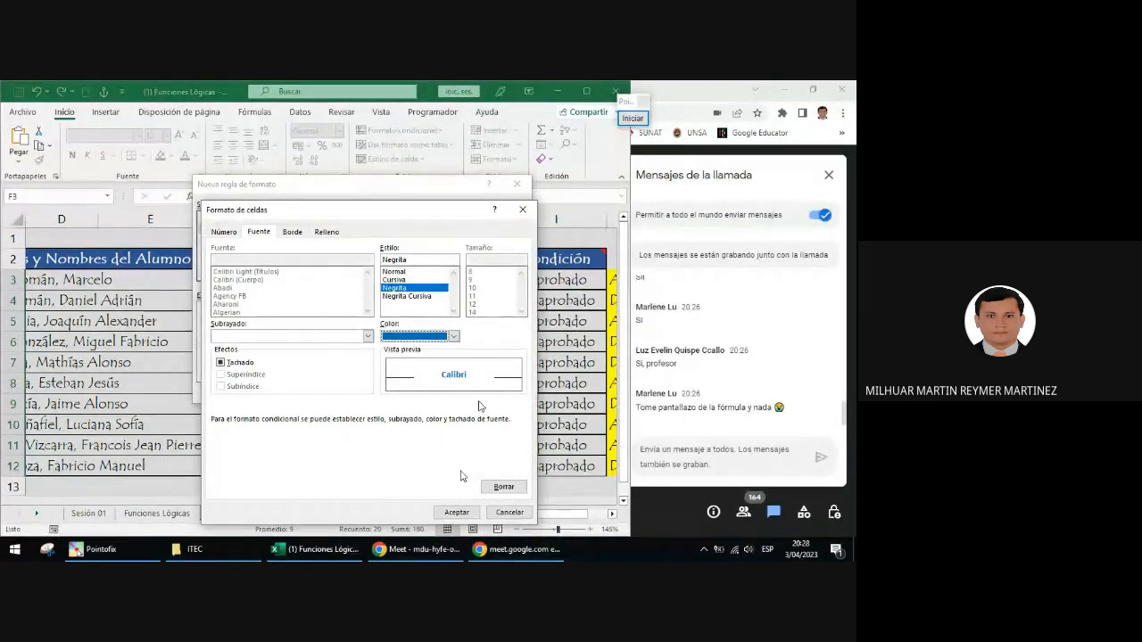
click(522, 209)
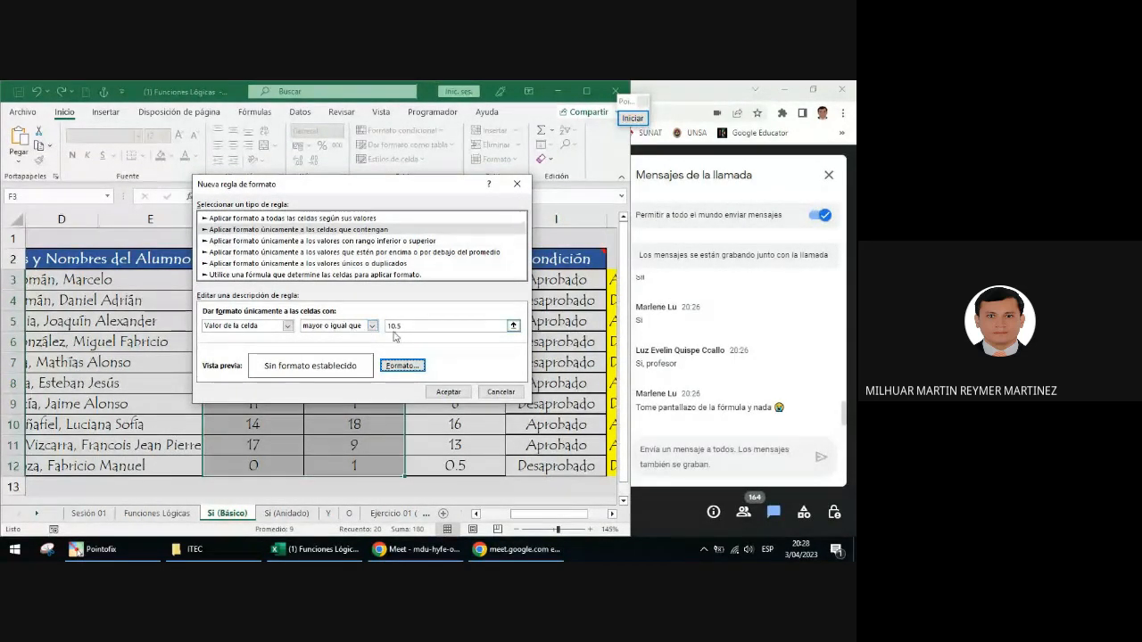
Give the rule for values greater than or equal to 10.5 a Negrita, standard blue font and apply it to the grades
click(406, 365)
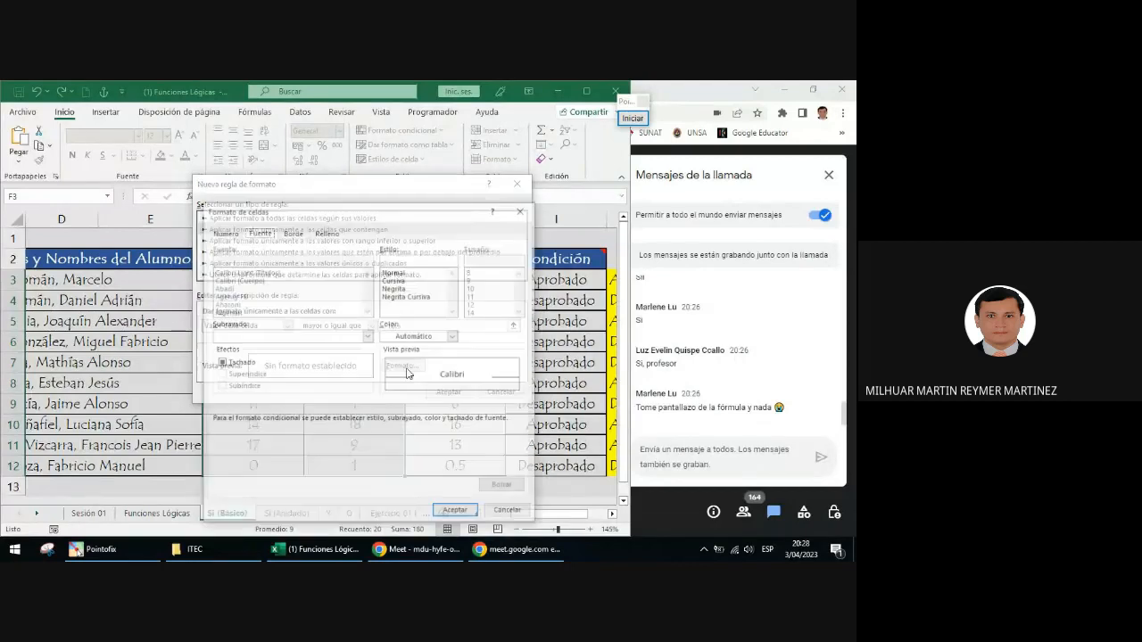
click(400, 287)
click(418, 337)
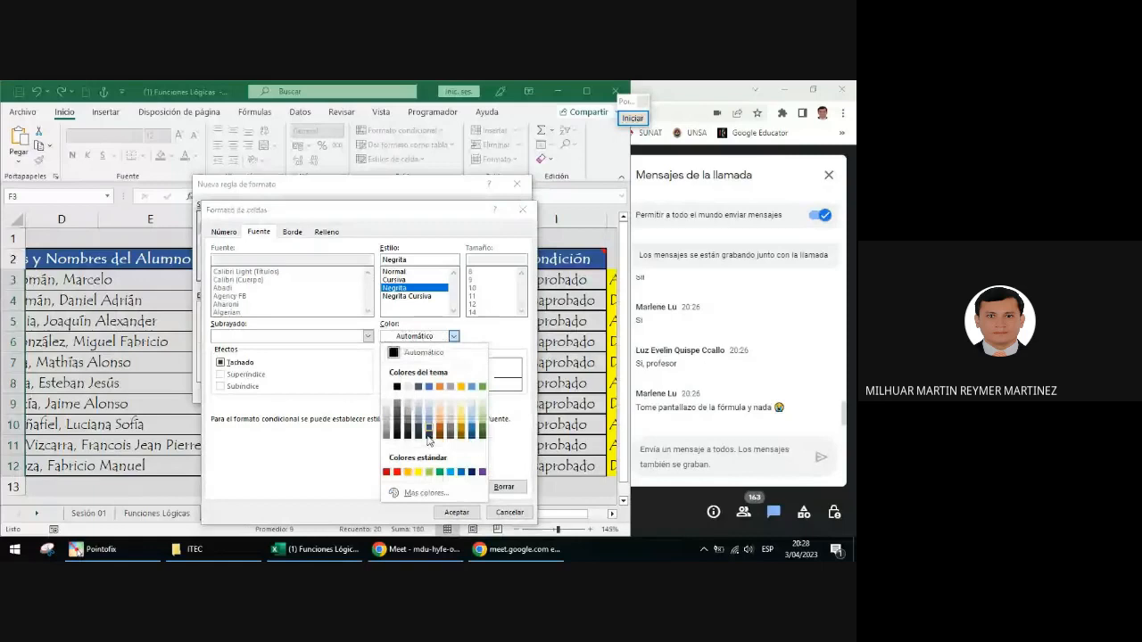
click(461, 472)
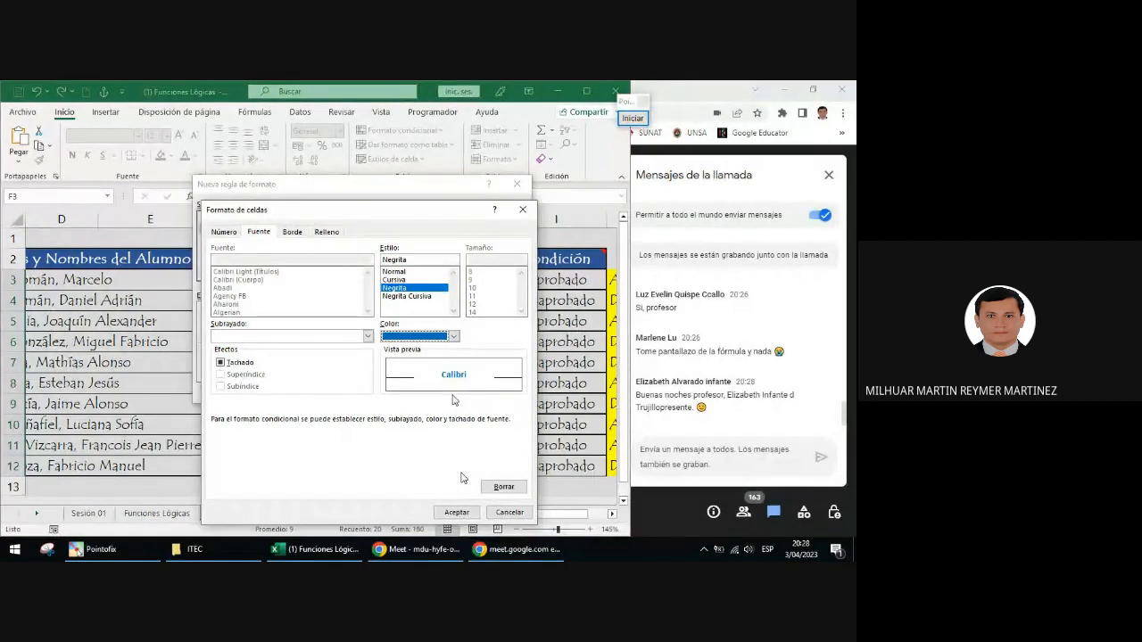
click(456, 512)
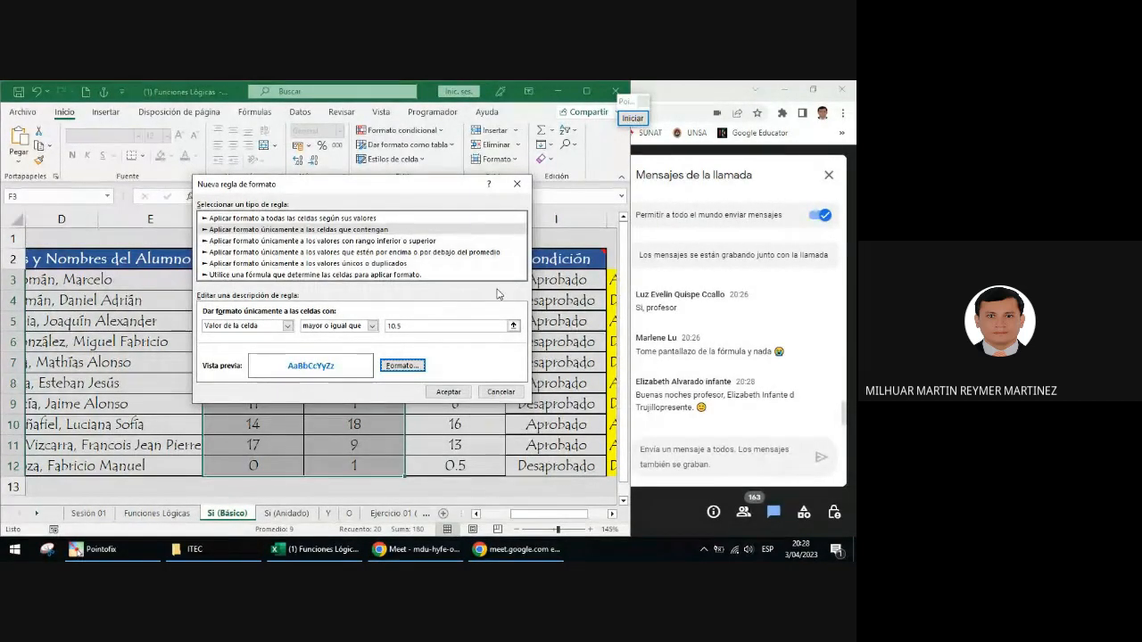
click(455, 396)
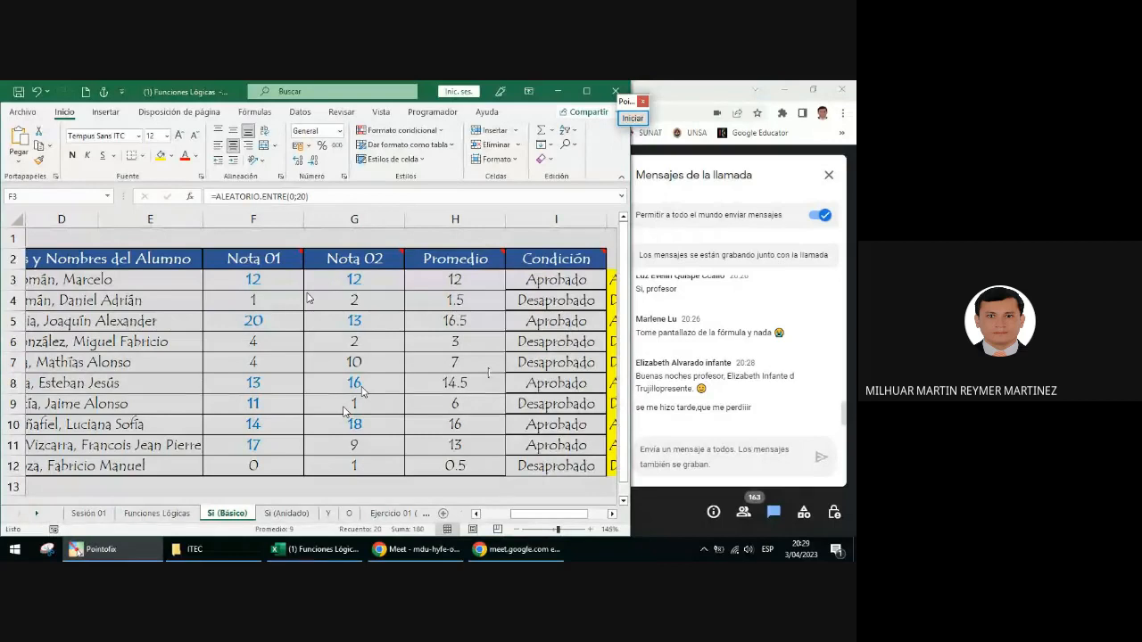
Create a new conditional formatting rule on F3:G12 for cells whose value is greater than or equal to 10.5
click(270, 285)
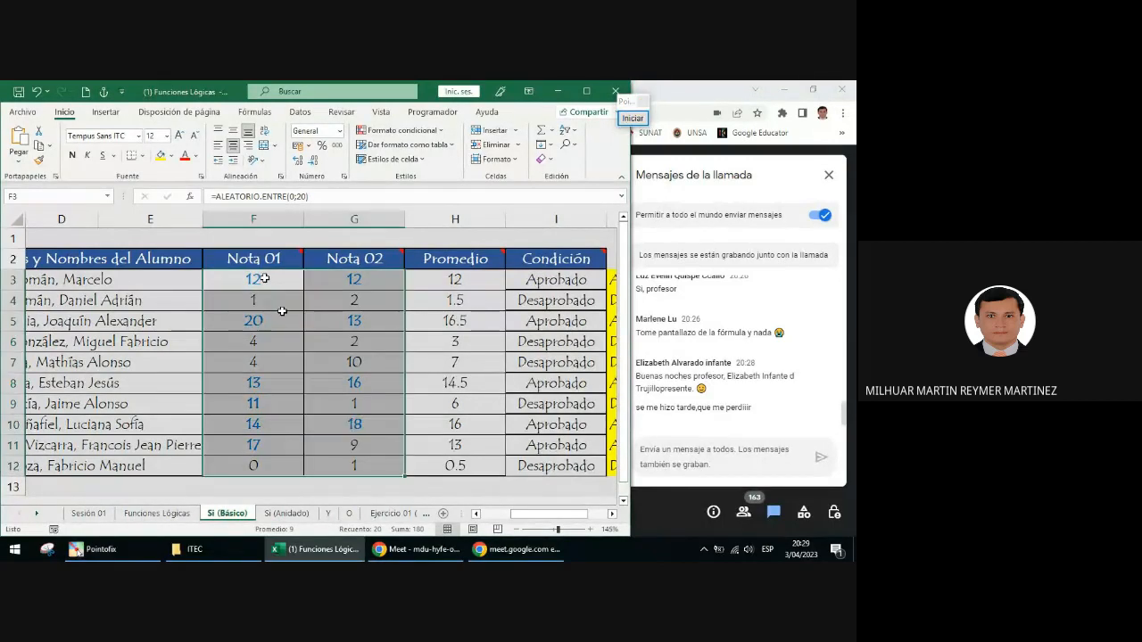
drag(280, 286, 354, 465)
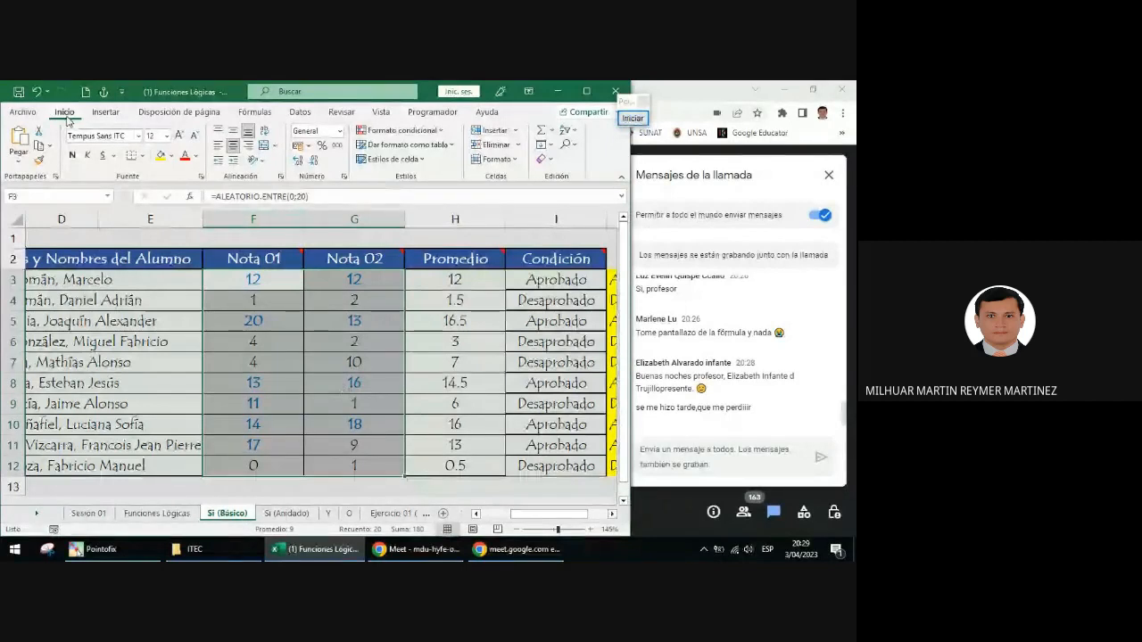
click(389, 131)
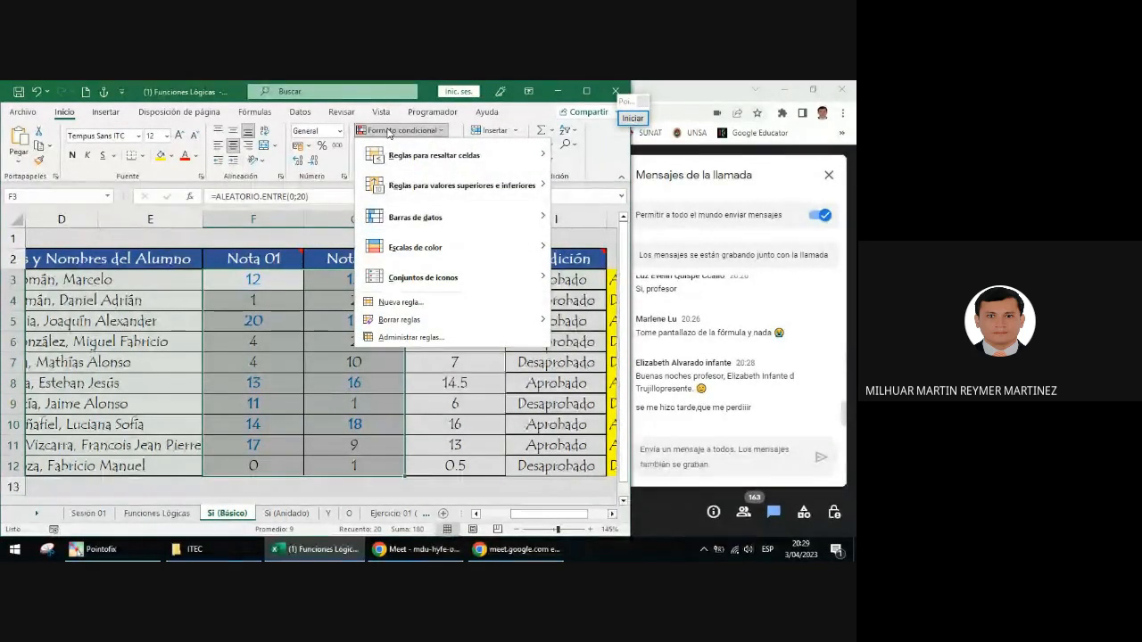
click(404, 302)
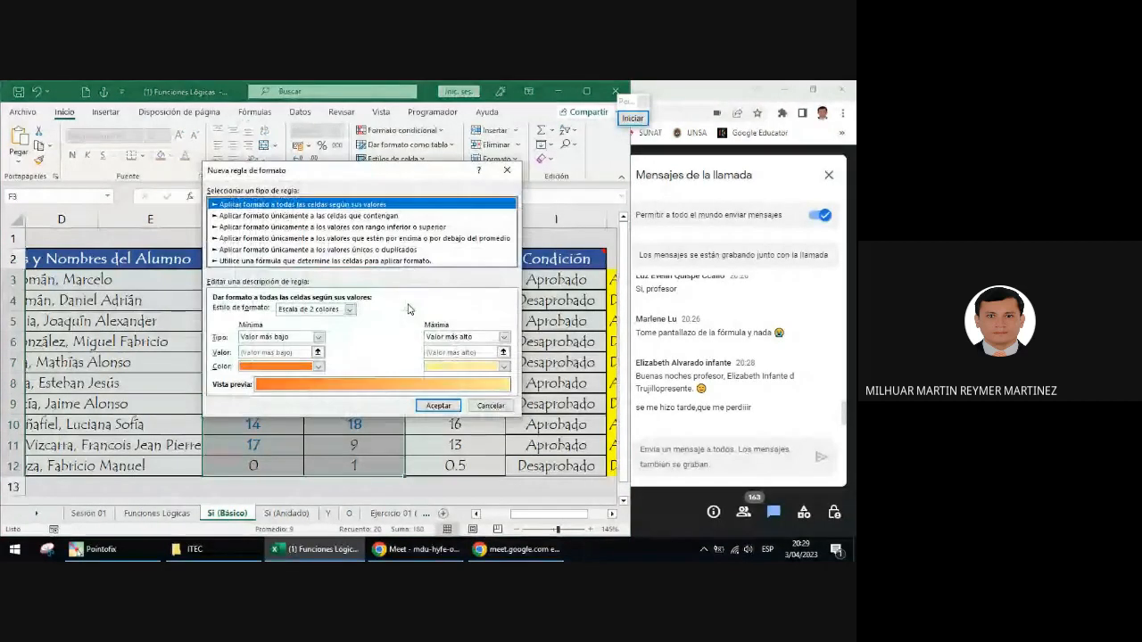
key(Down)
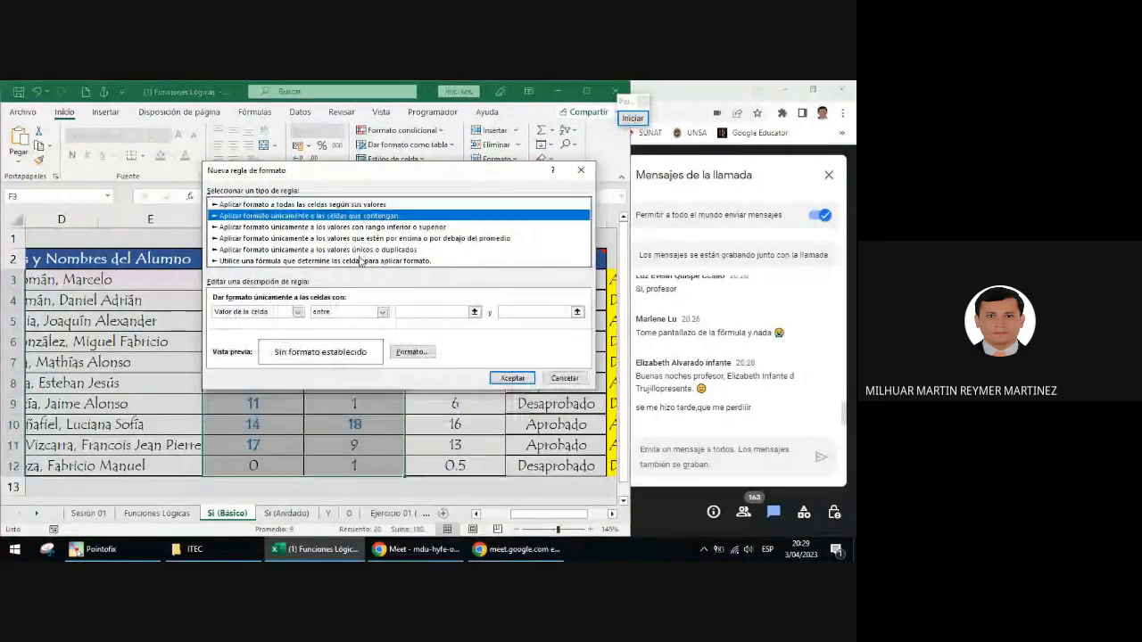
click(334, 313)
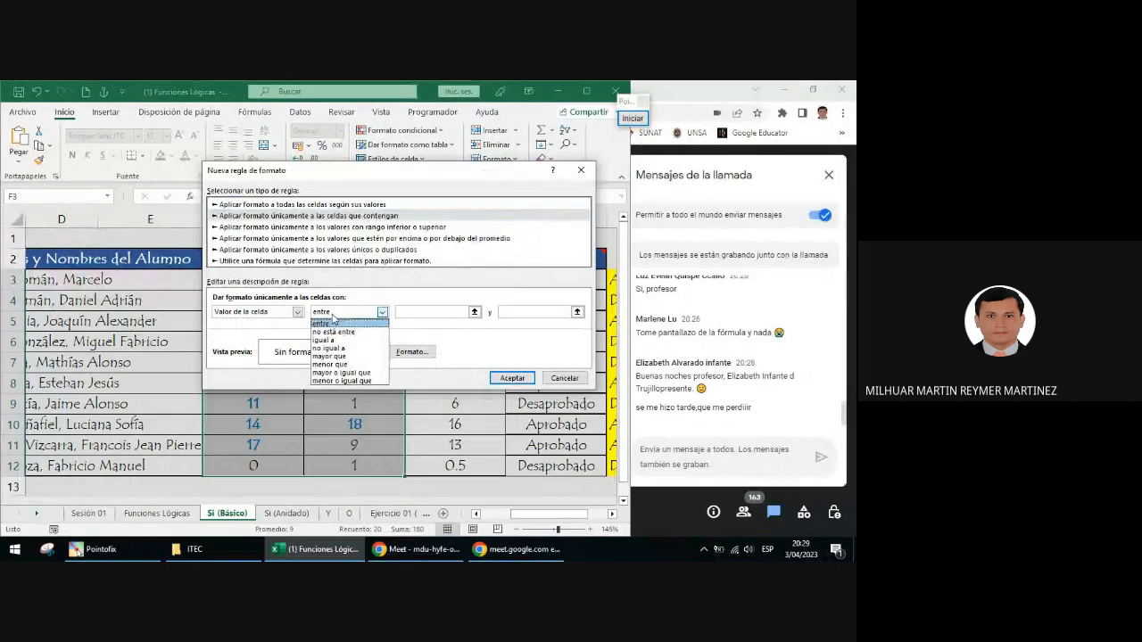
click(342, 372)
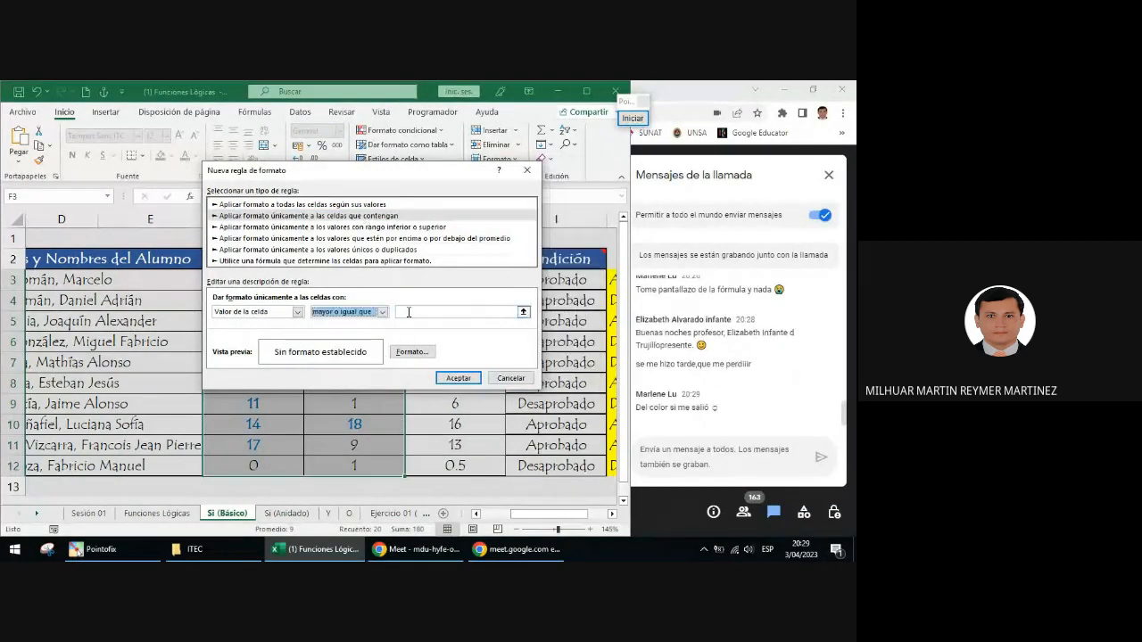
click(409, 312)
text(10.)
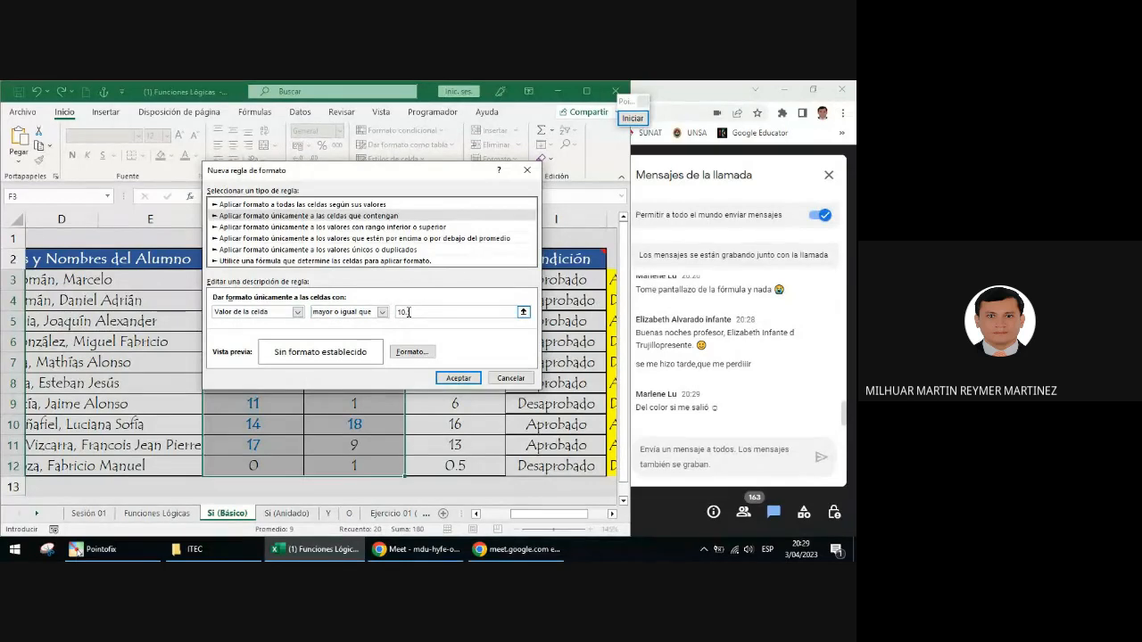
Set the new rule's font style to Negrita and its font color to standard blue
click(422, 355)
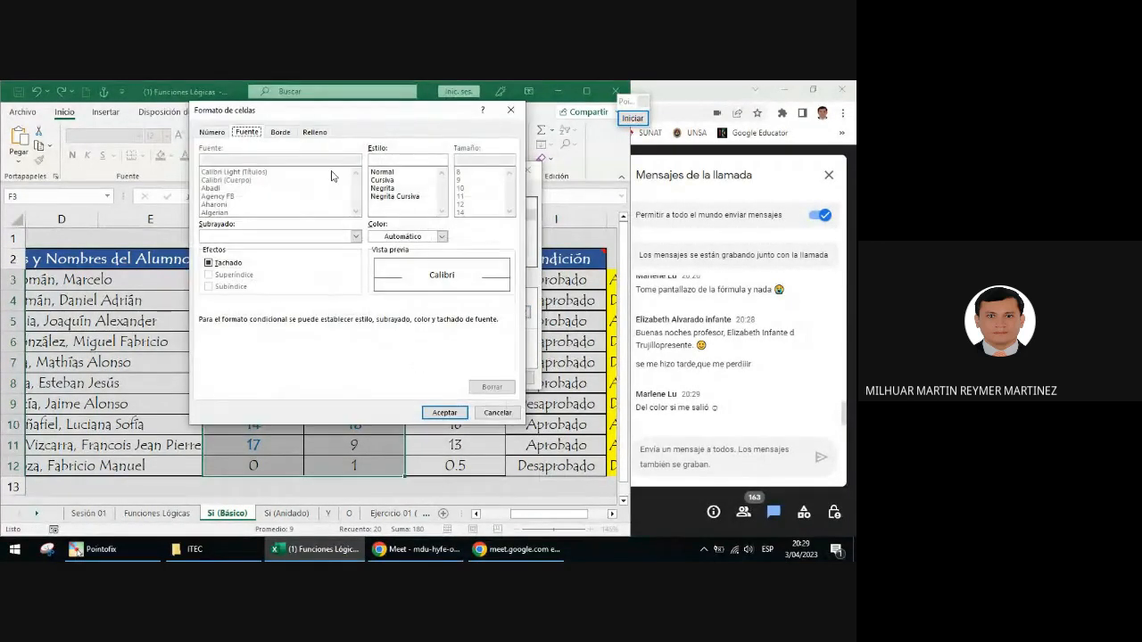
click(384, 189)
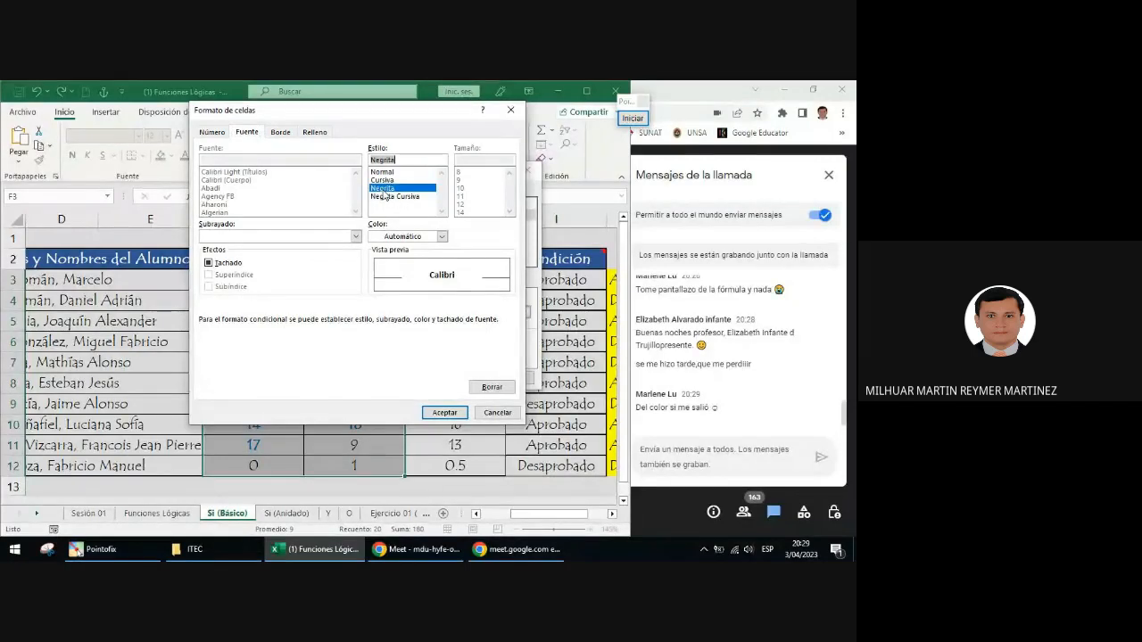
click(409, 237)
click(448, 372)
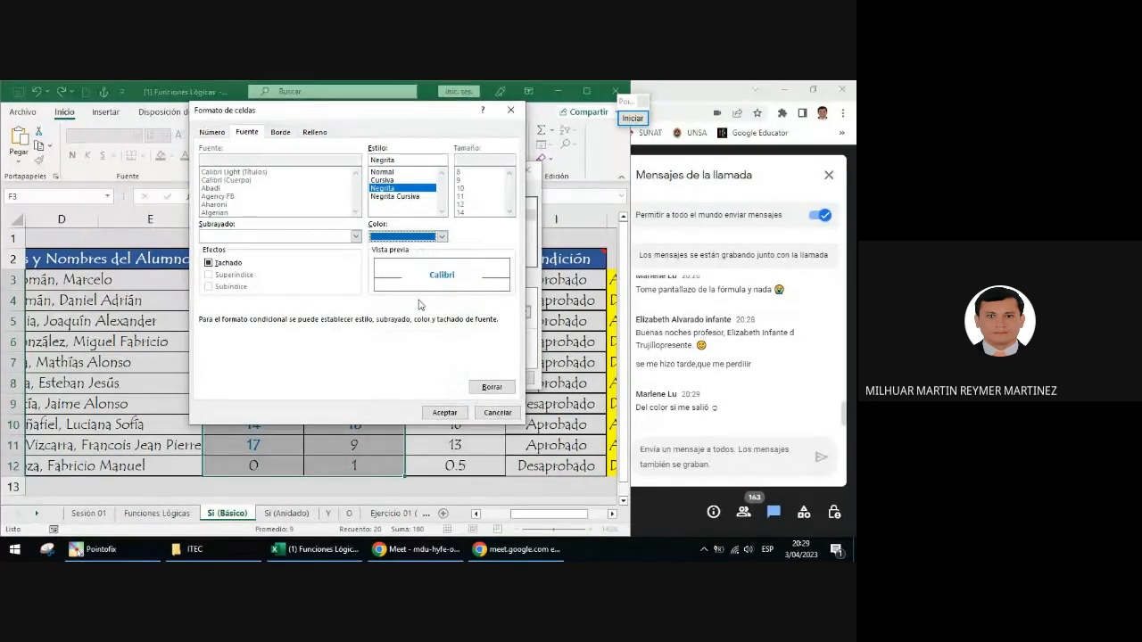
Annotate the cell format dialog with a red circle and cross at Relleno and a check mark at Fuente, then close the annotation
click(635, 120)
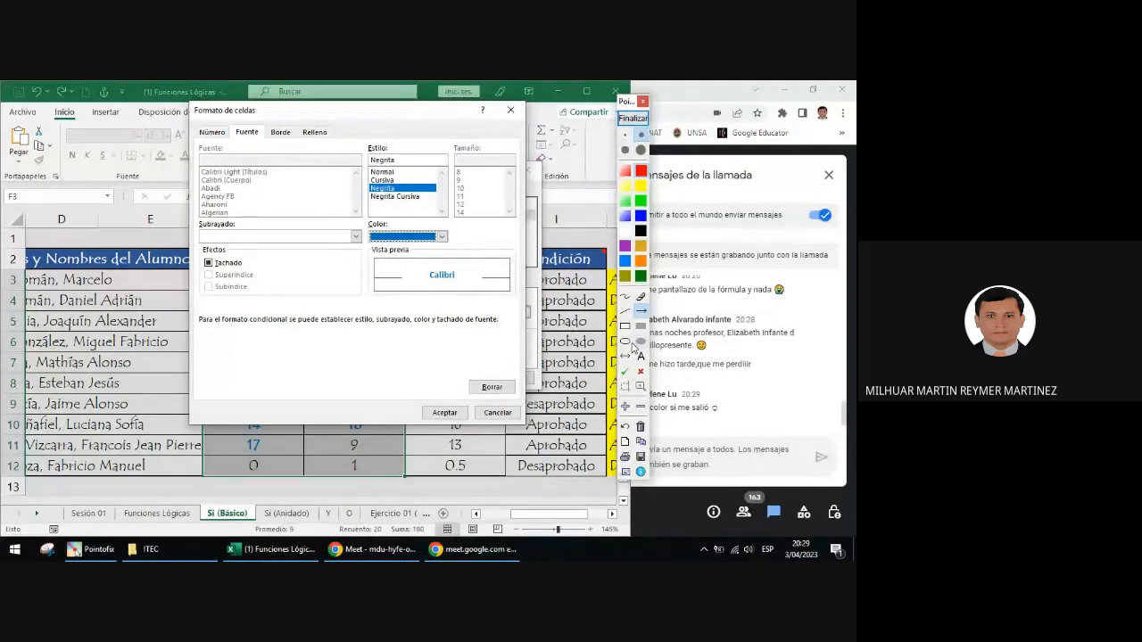
drag(297, 119, 335, 151)
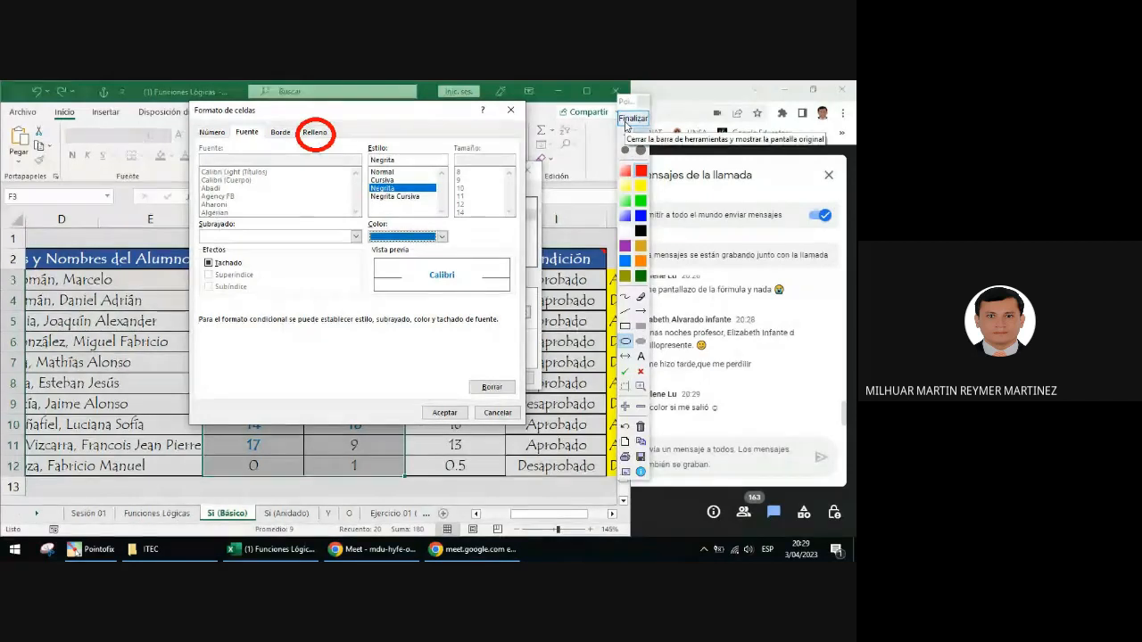
click(639, 373)
click(344, 131)
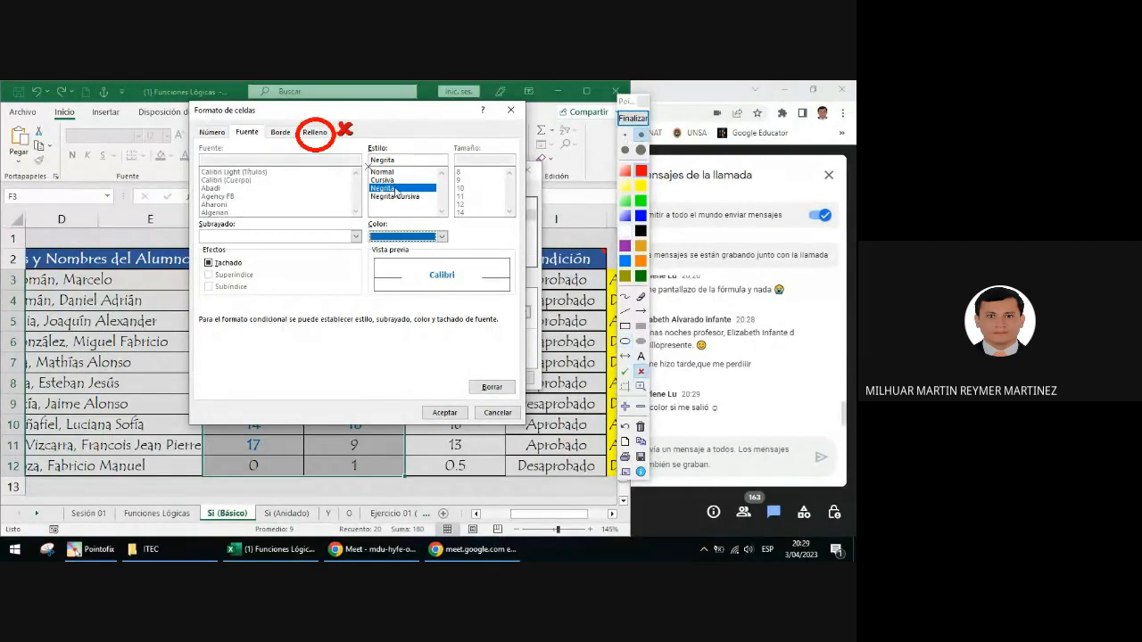
click(624, 371)
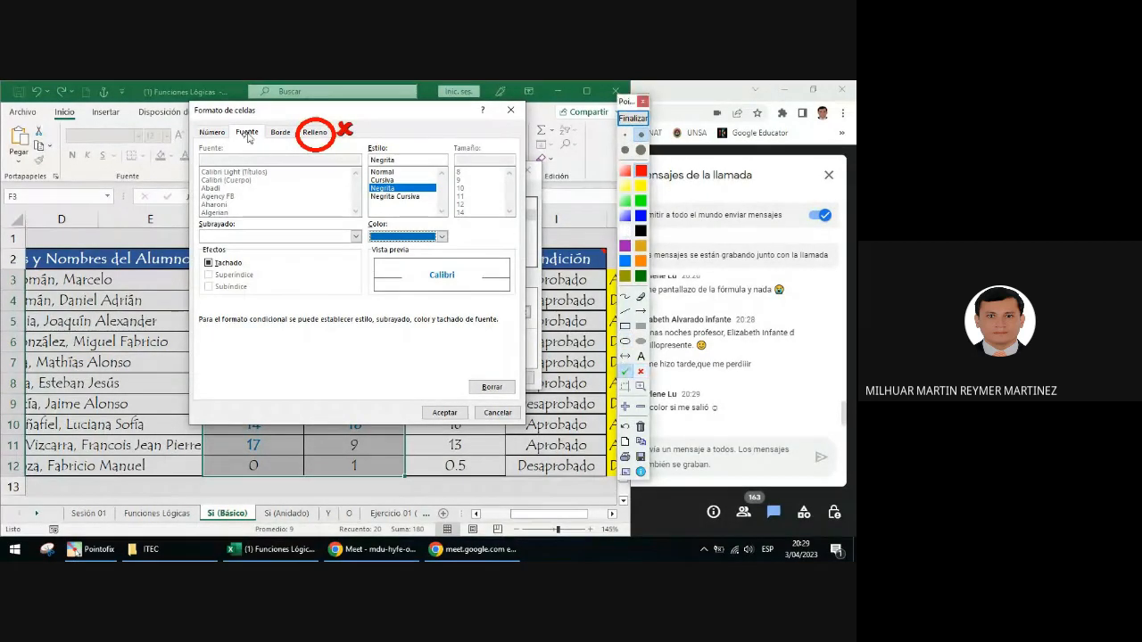
click(240, 121)
click(632, 117)
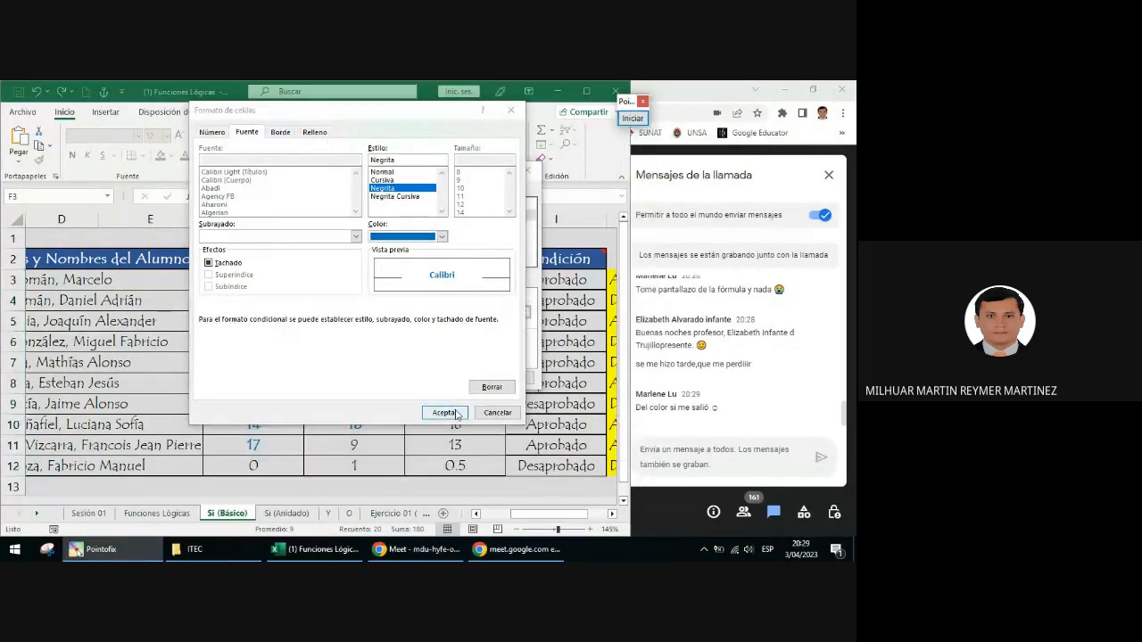
click(633, 118)
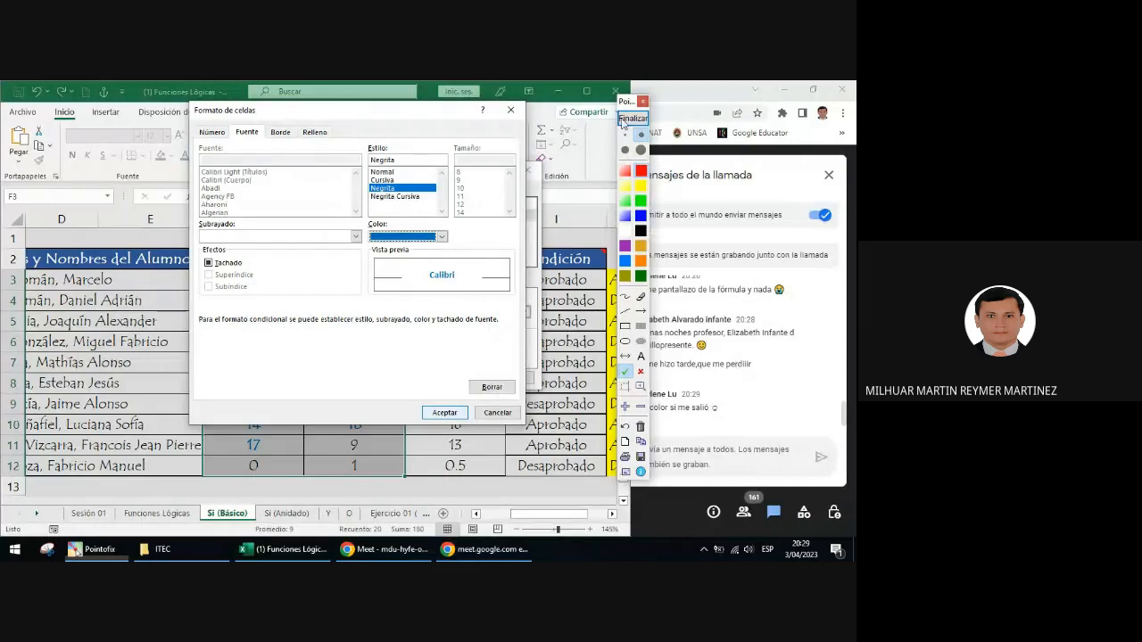
click(624, 119)
Accept the font format and apply the new rule to the Nota 01 and Nota 02 grades
click(444, 412)
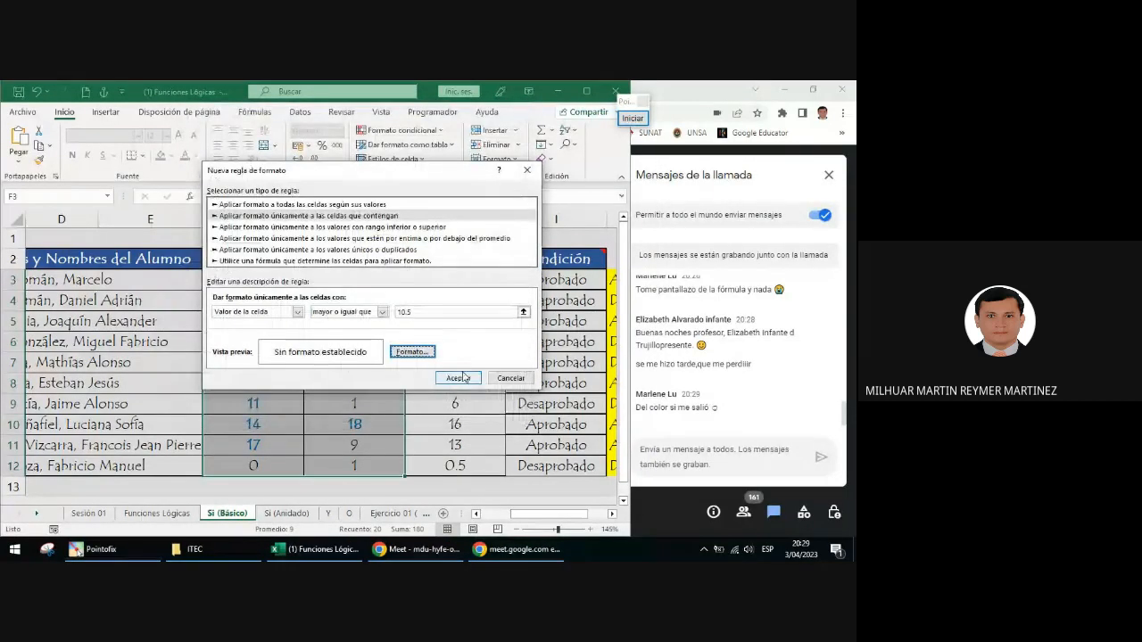
click(459, 379)
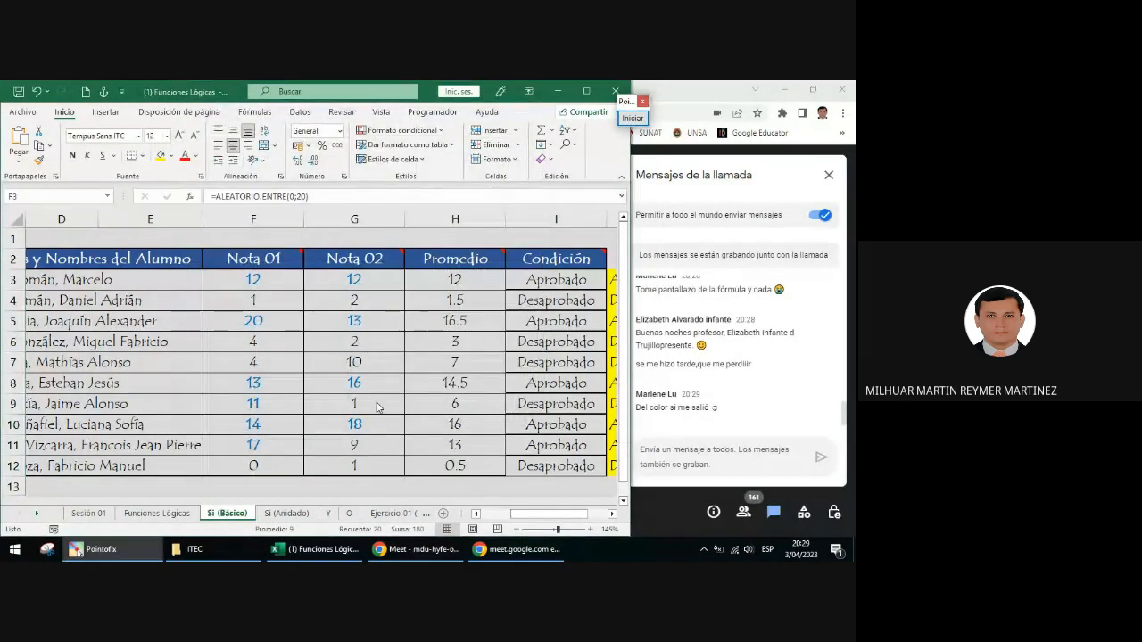
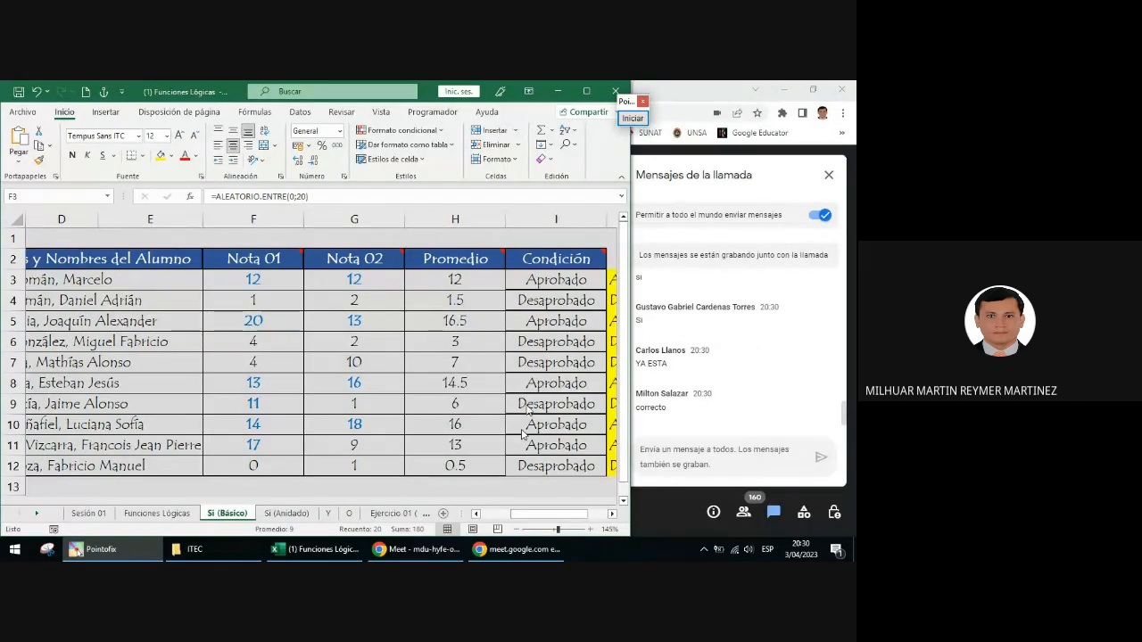
click(428, 133)
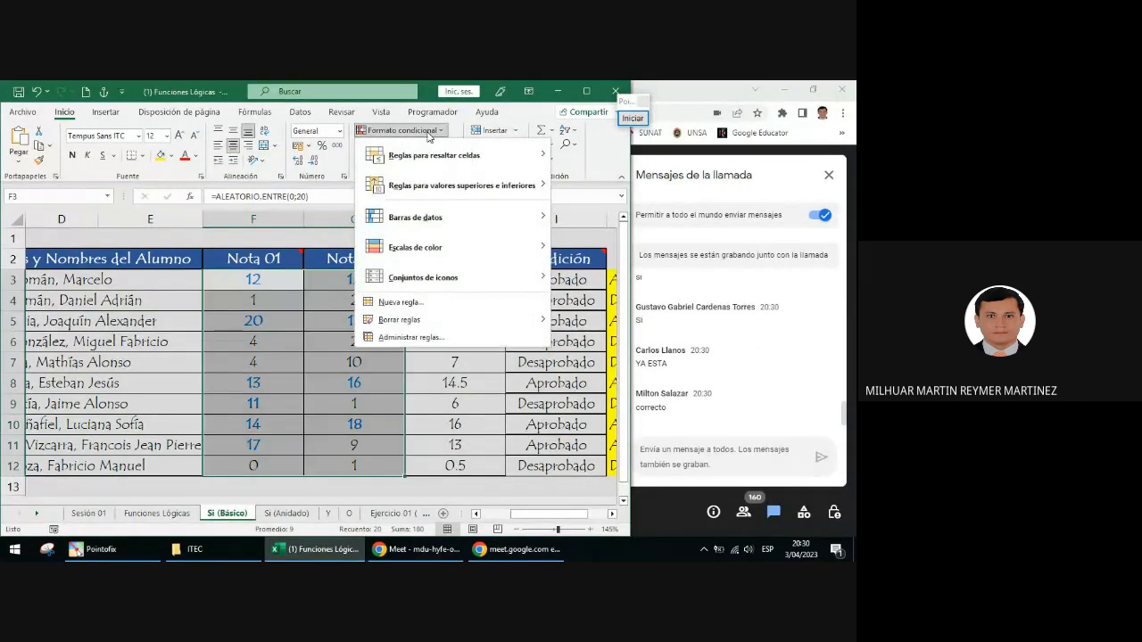
mouse_move(467, 247)
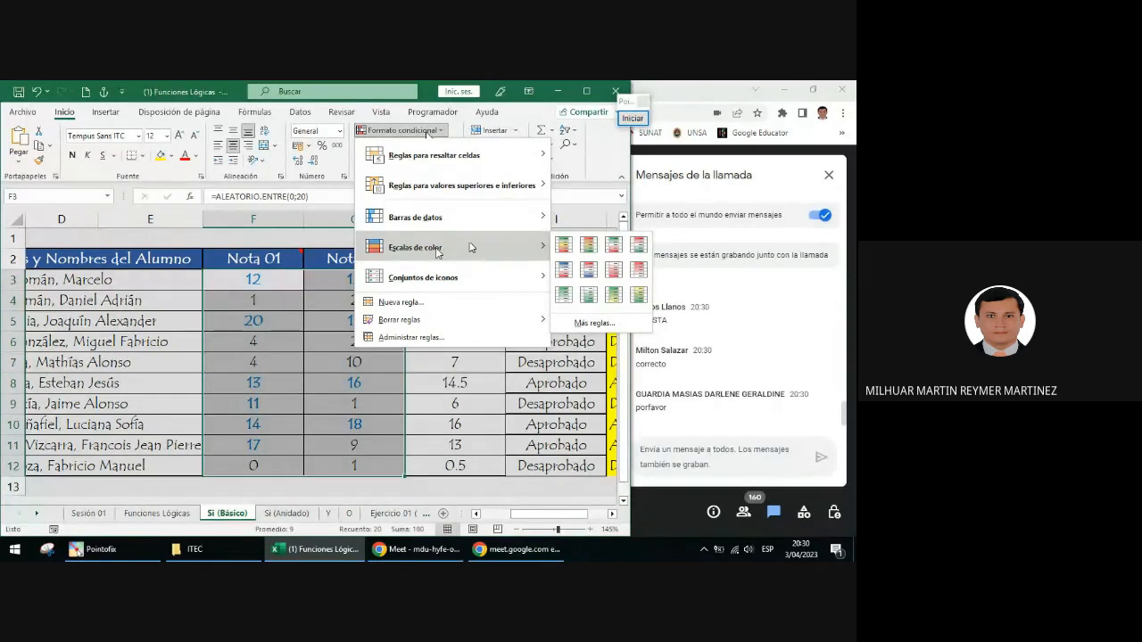
click(300, 298)
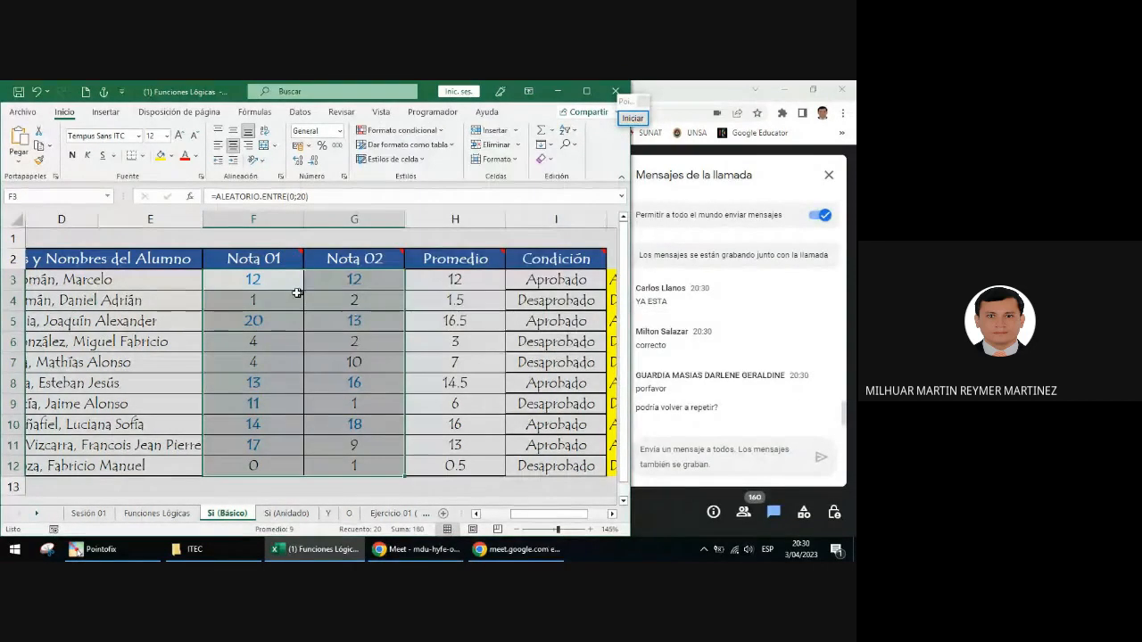
Open the conditional formatting rules manager for F3:G12 and move its dialog up, clear of most of the grades
click(272, 276)
drag(269, 279, 353, 464)
click(434, 131)
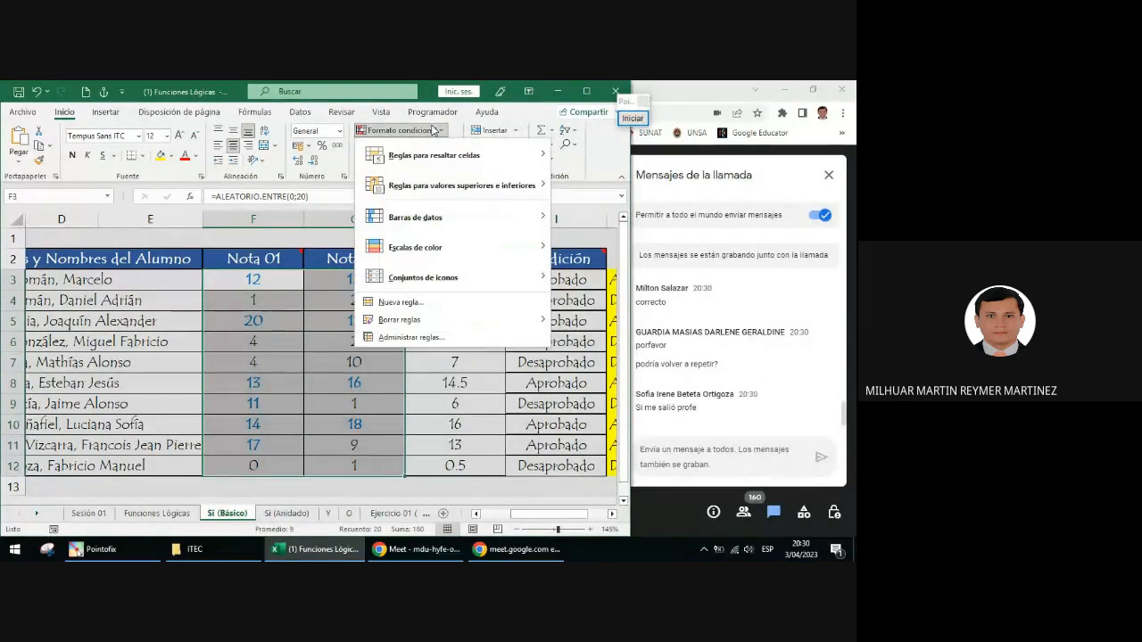
click(397, 338)
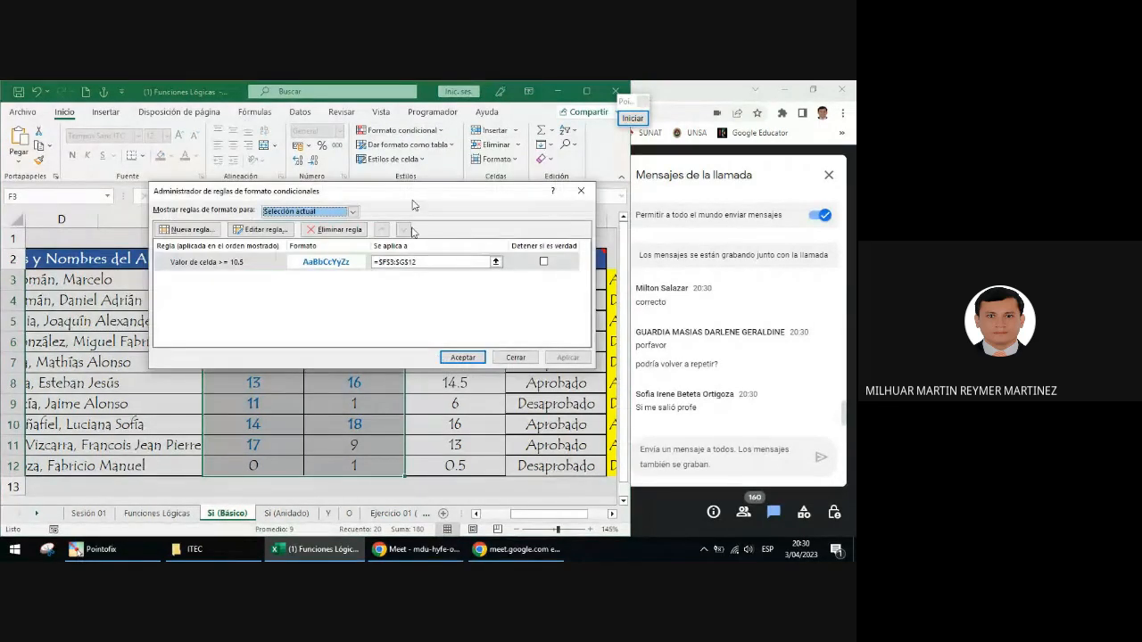
drag(414, 205, 387, 128)
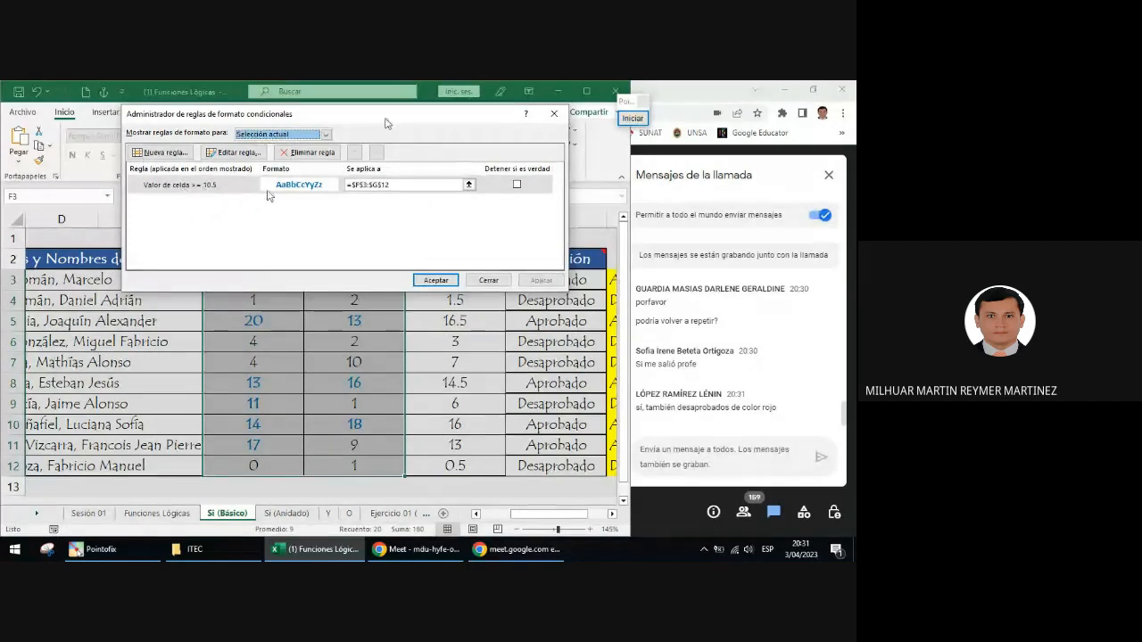
Annotate the "Valor de celda >= 10.5" rule with a red arrow, and close the annotation and the rules manager
click(632, 117)
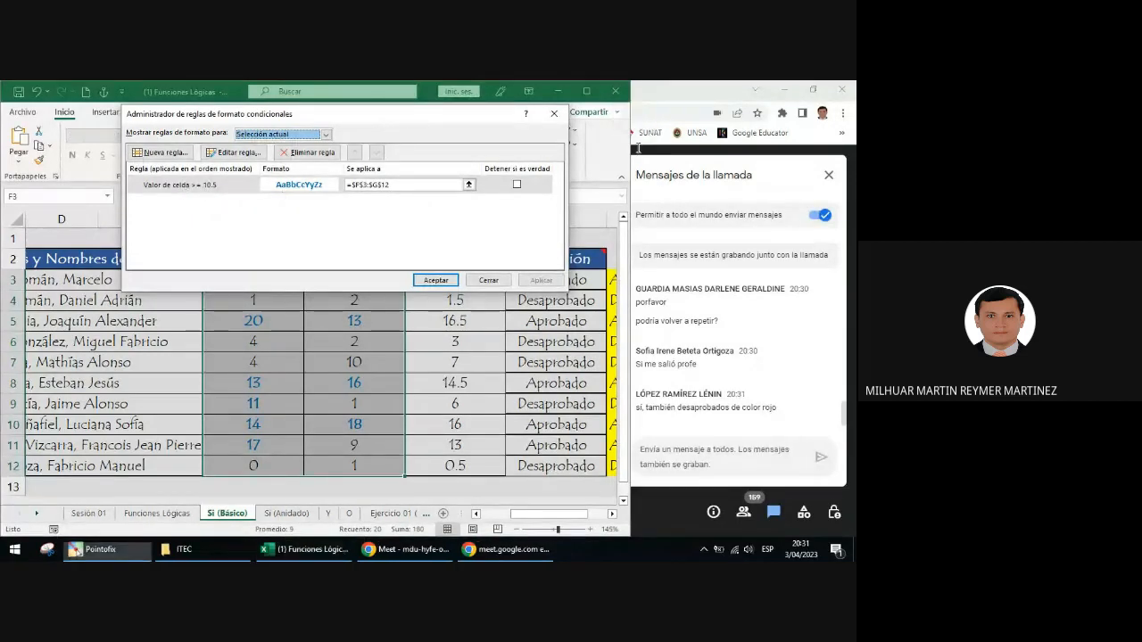
drag(217, 188, 287, 236)
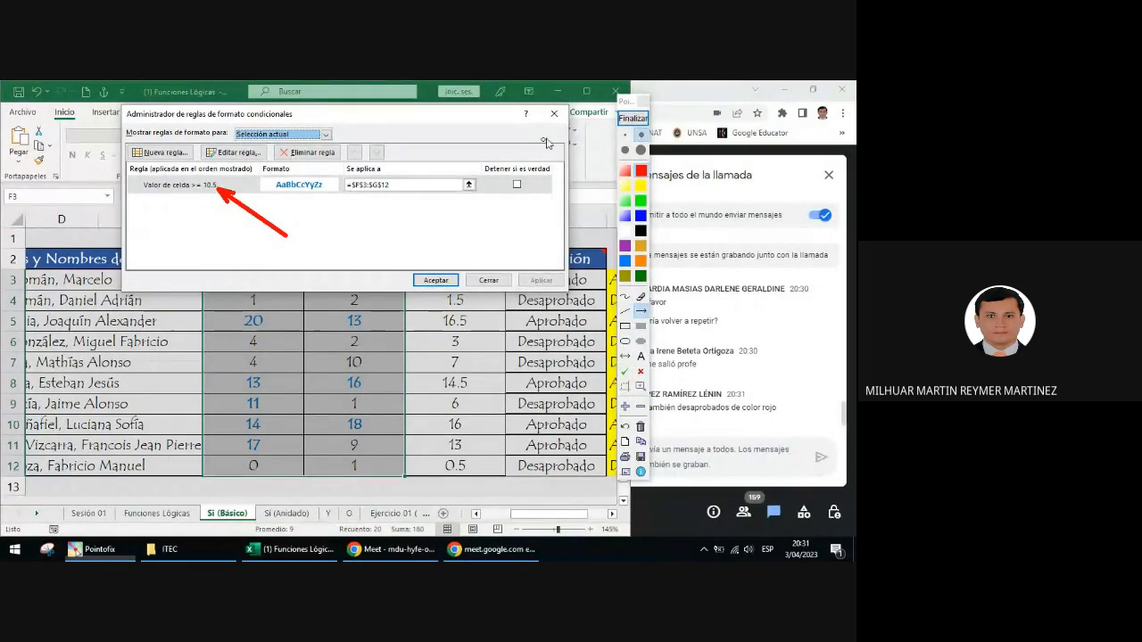
click(633, 117)
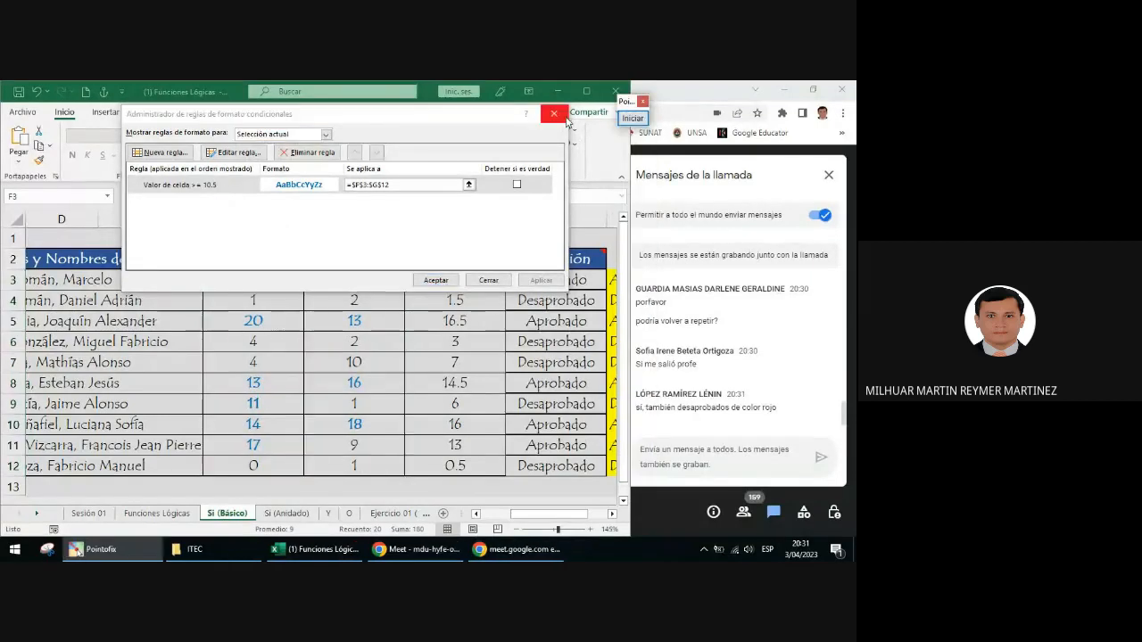
click(558, 115)
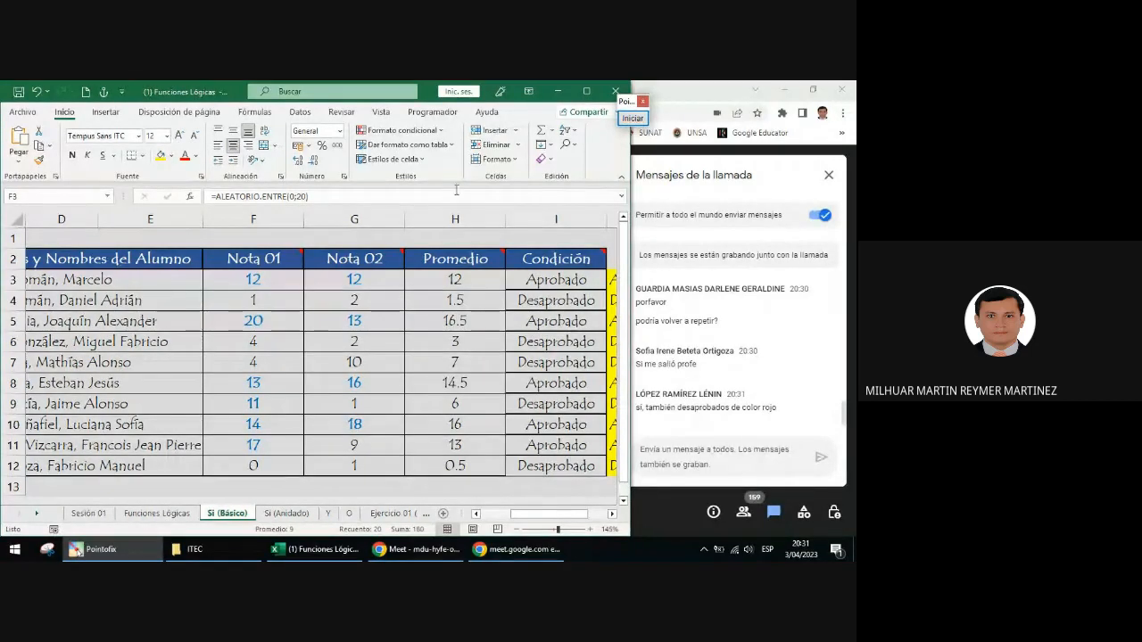
key(Escape)
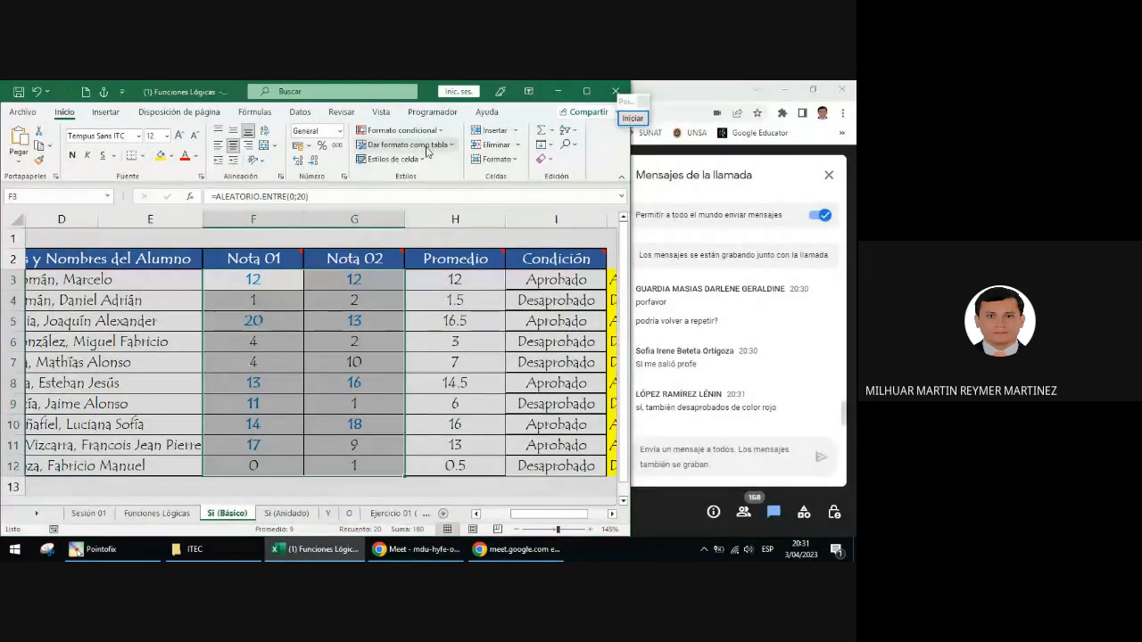
Reopen the rules manager, select the 10.5 rule, and annotate red arrows from it to Eliminar regla and on to Aplicar before closing both
click(434, 131)
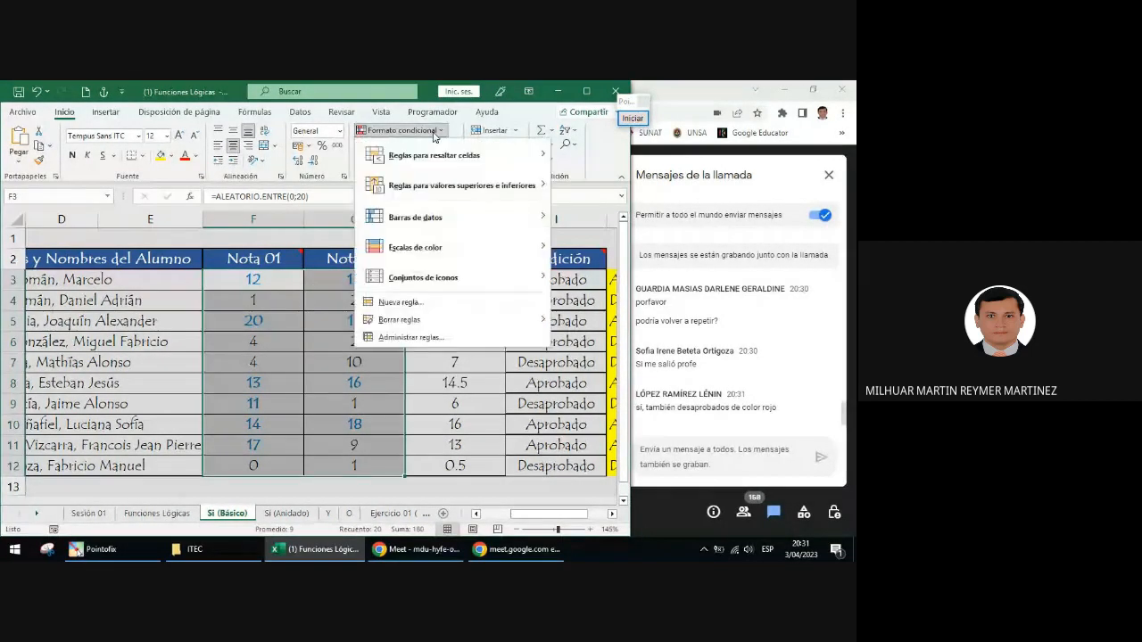
click(410, 338)
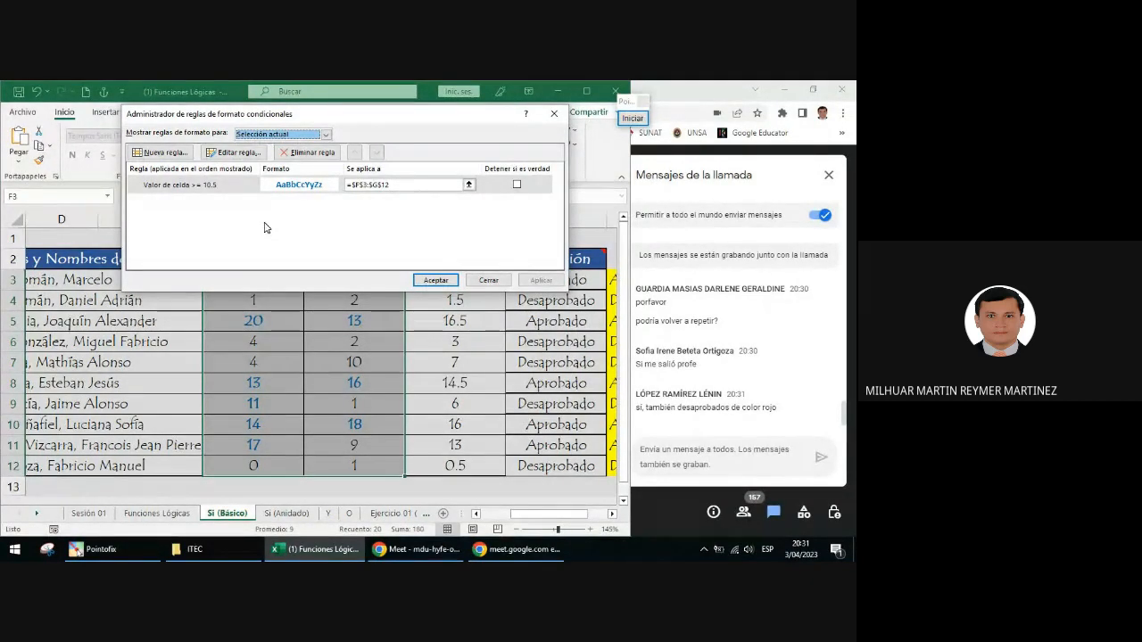
click(224, 187)
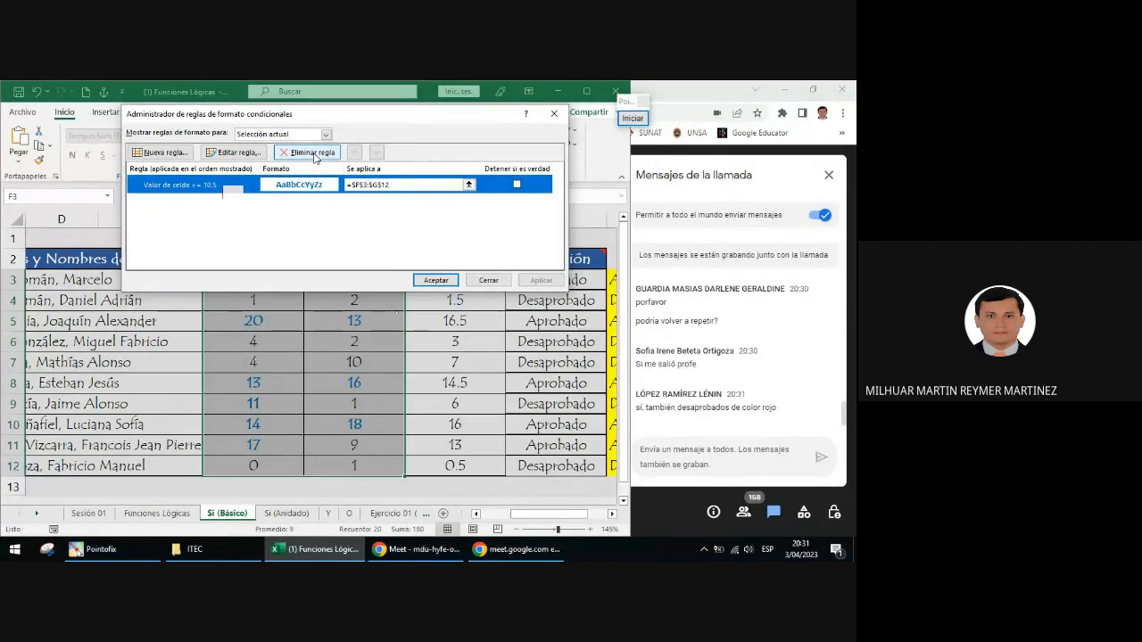
click(641, 115)
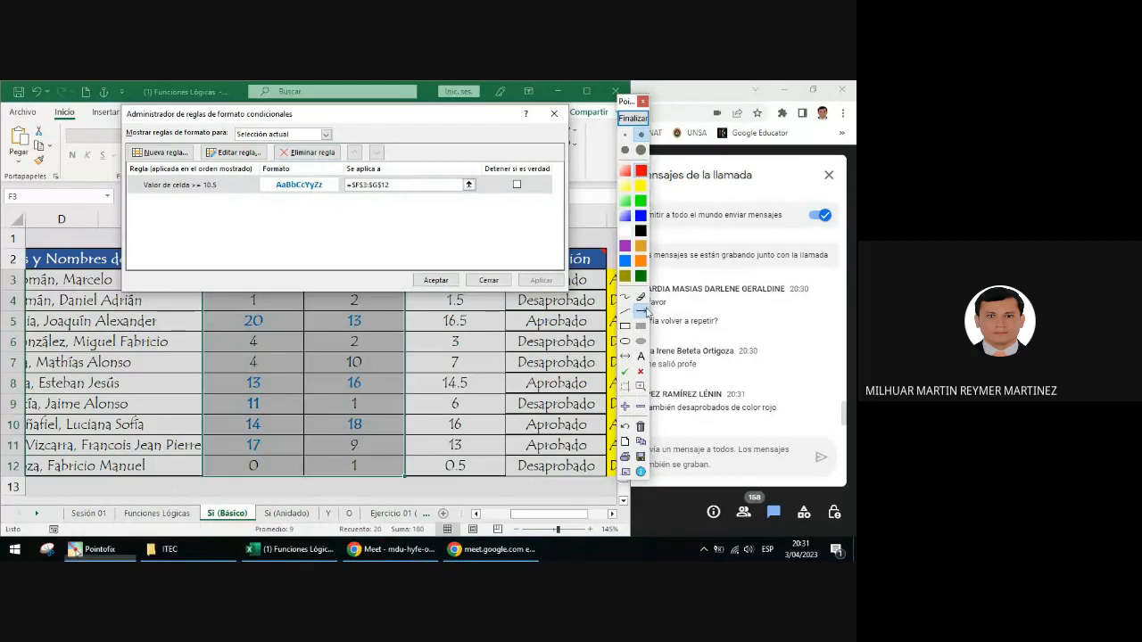
click(644, 310)
mouse_move(234, 186)
mouse_down()
mouse_move(300, 152)
mouse_move(473, 260)
mouse_move(530, 282)
mouse_up()
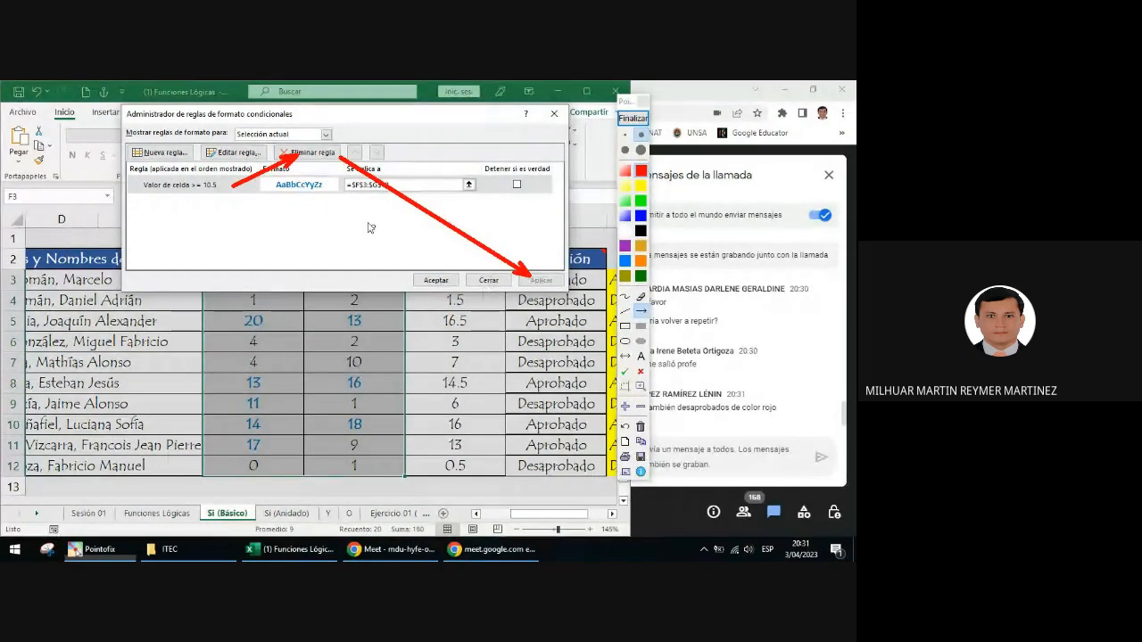
click(632, 118)
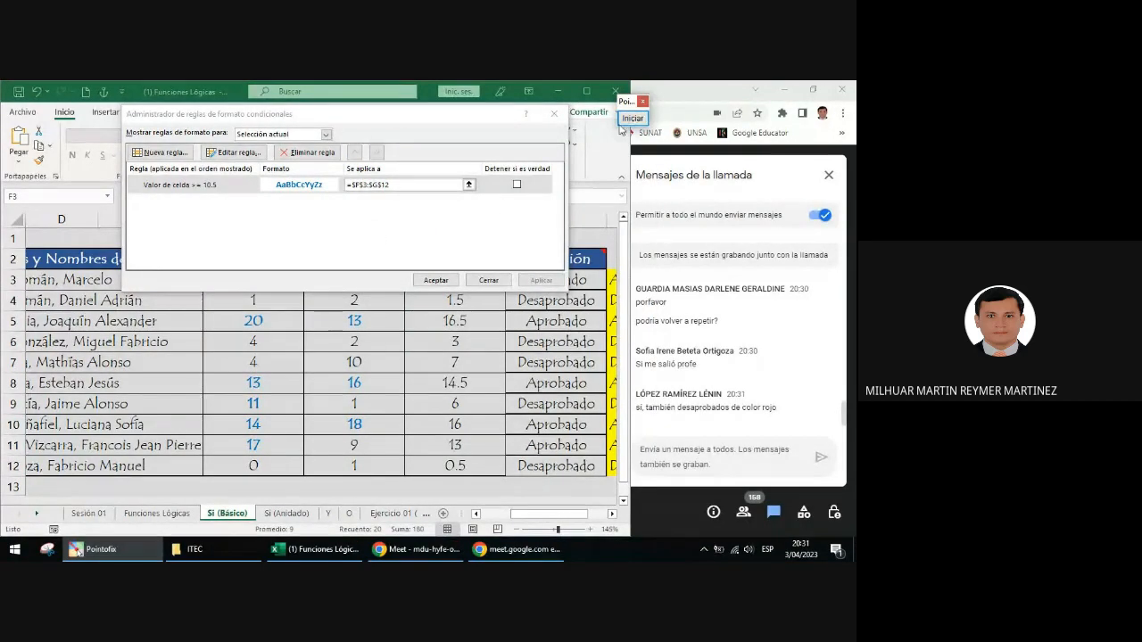
click(554, 116)
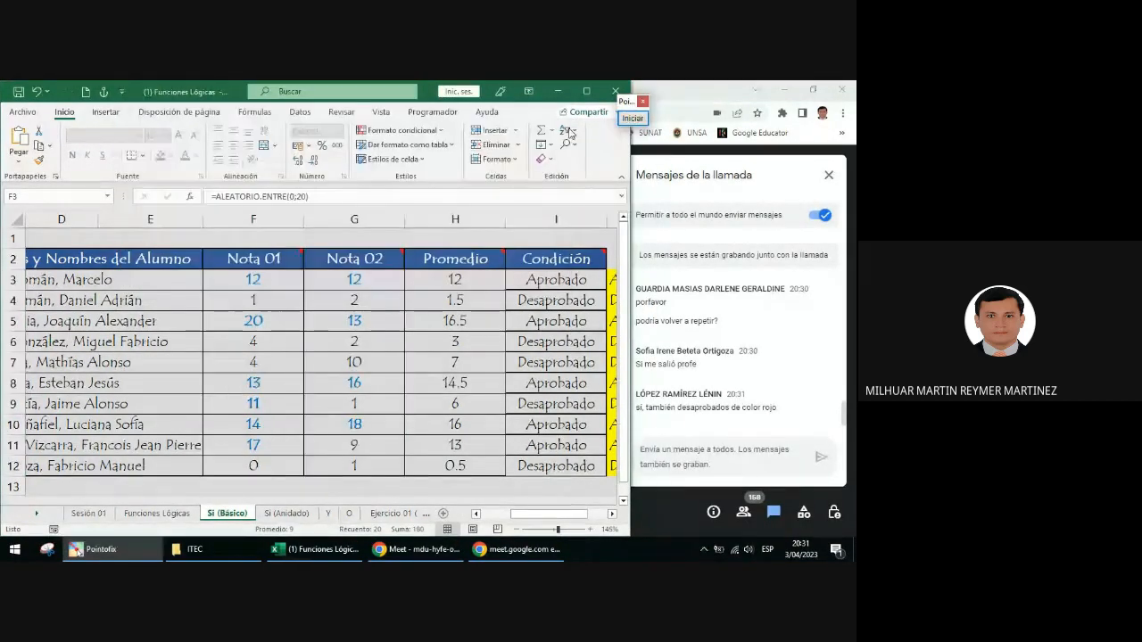
Create another conditional formatting rule on F3:G12 for cells whose value is greater than or equal to 10.5
drag(259, 282, 373, 461)
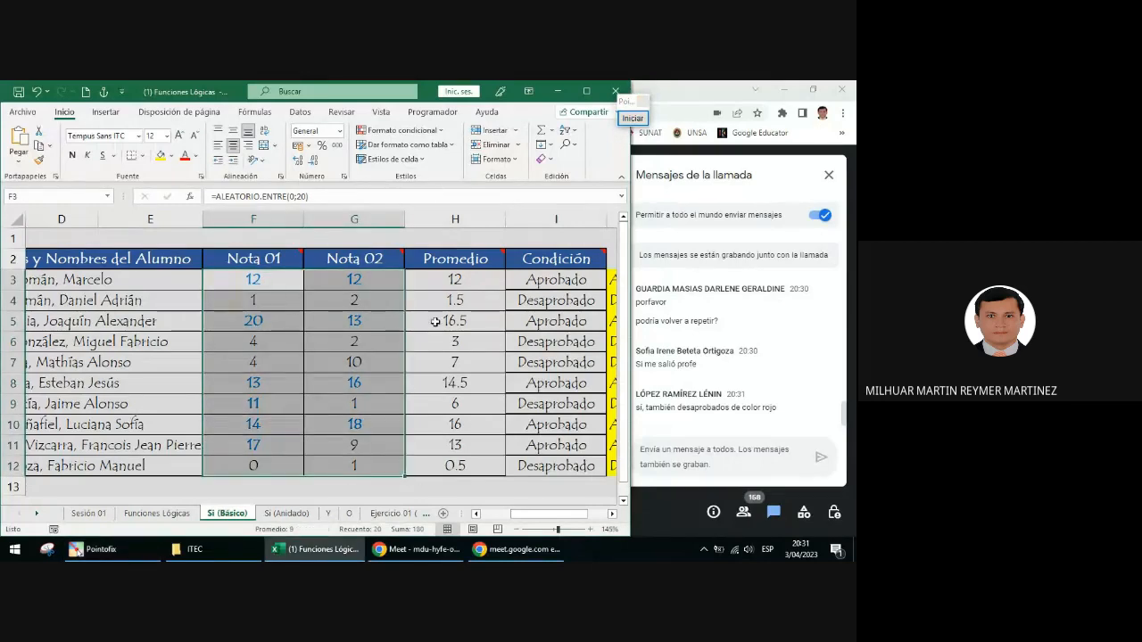
click(410, 143)
click(403, 130)
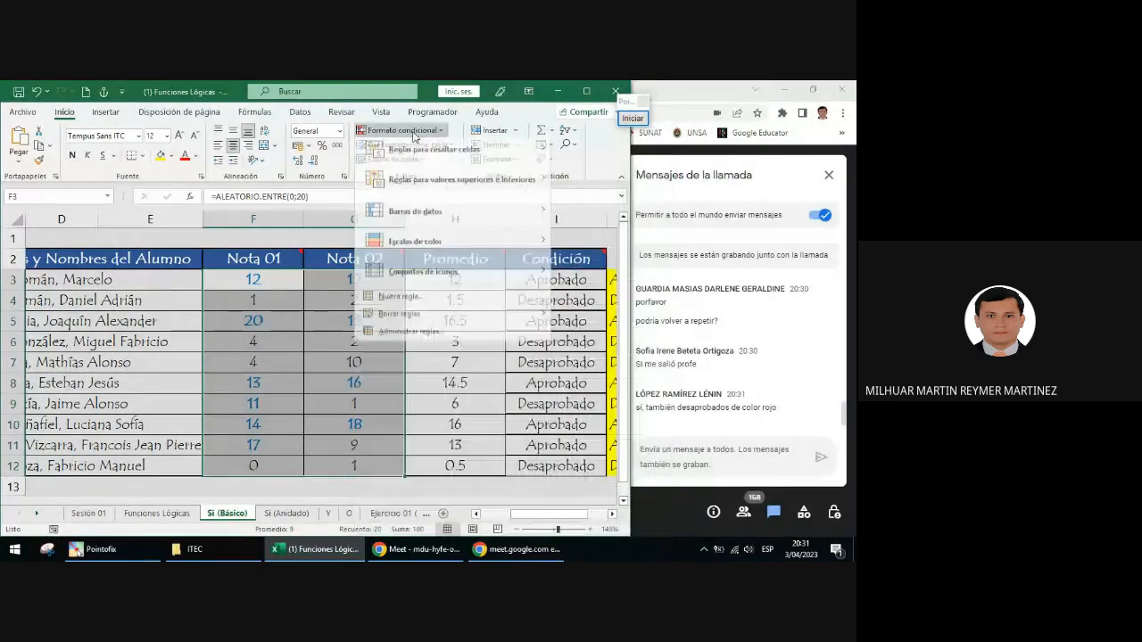
click(392, 306)
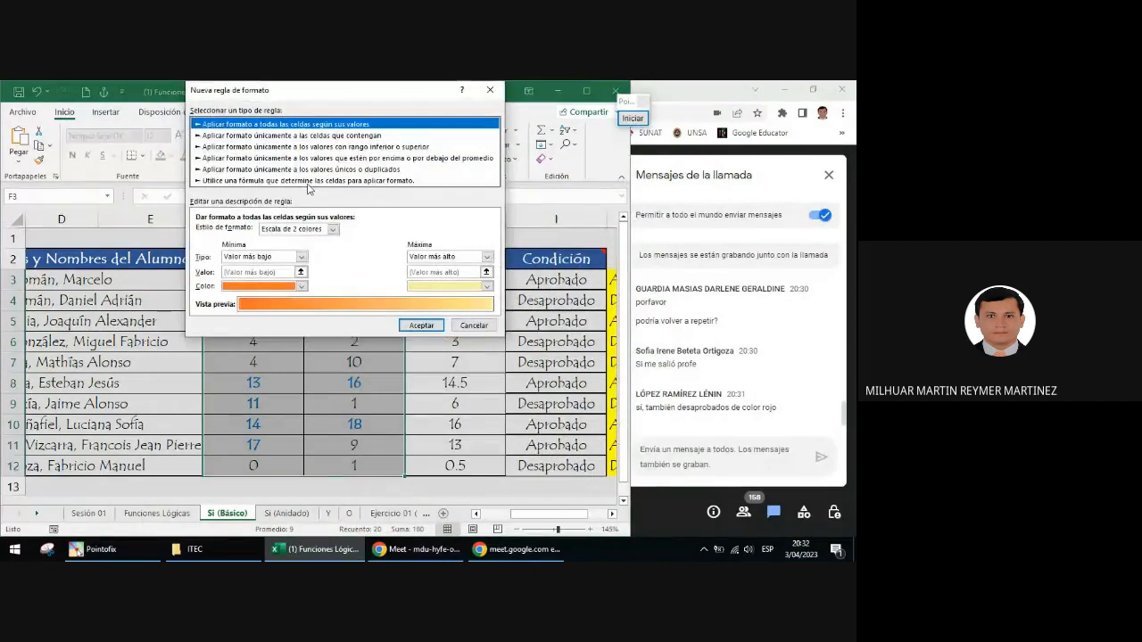
click(294, 135)
click(329, 230)
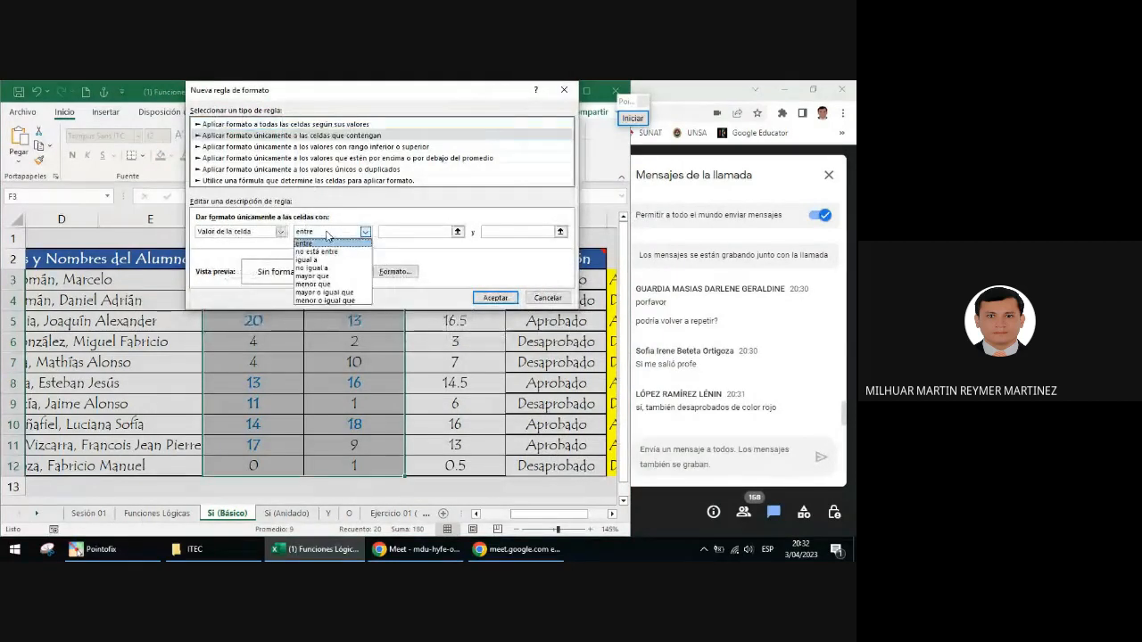
click(343, 291)
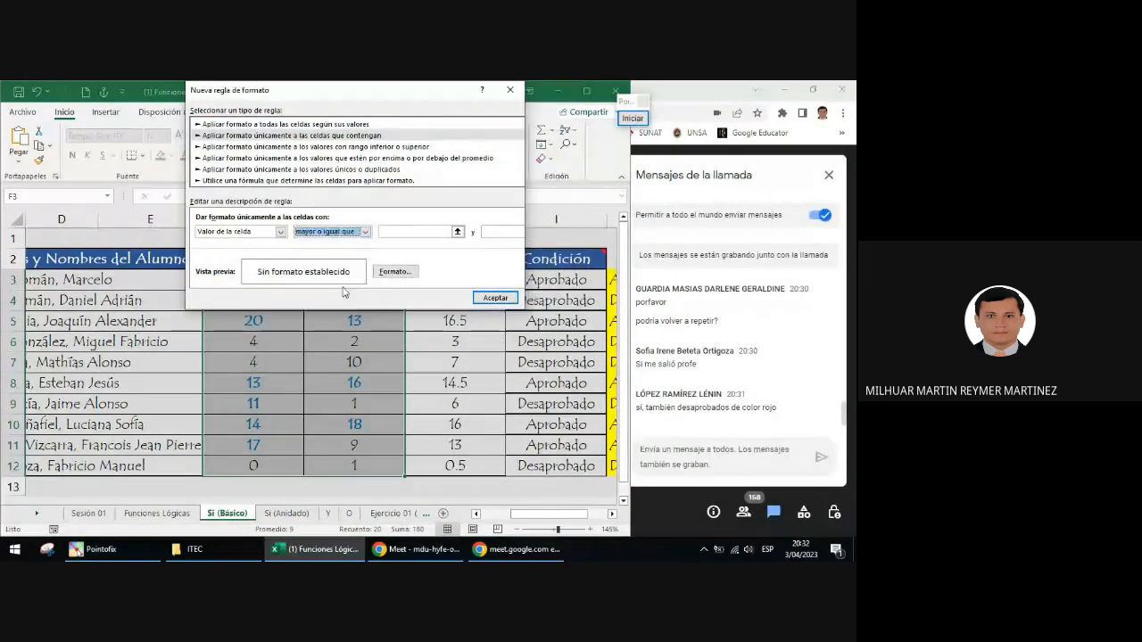
click(403, 232)
text(10.5)
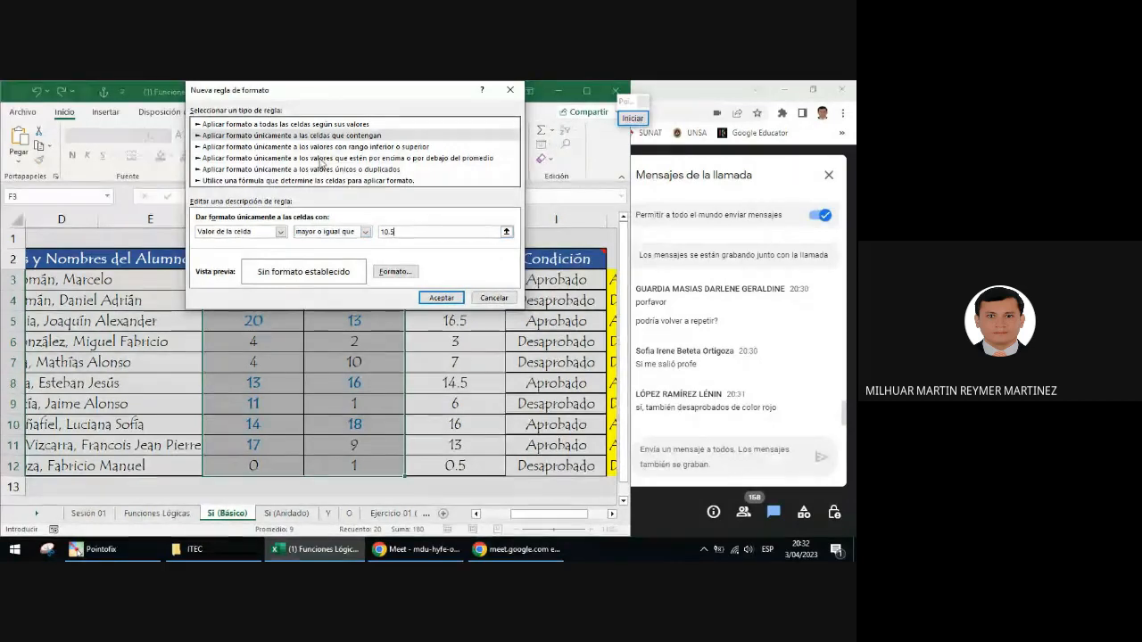
Set the rule's font style to Negrita and its color to standard blue, and apply the rule to the selected grades
click(394, 270)
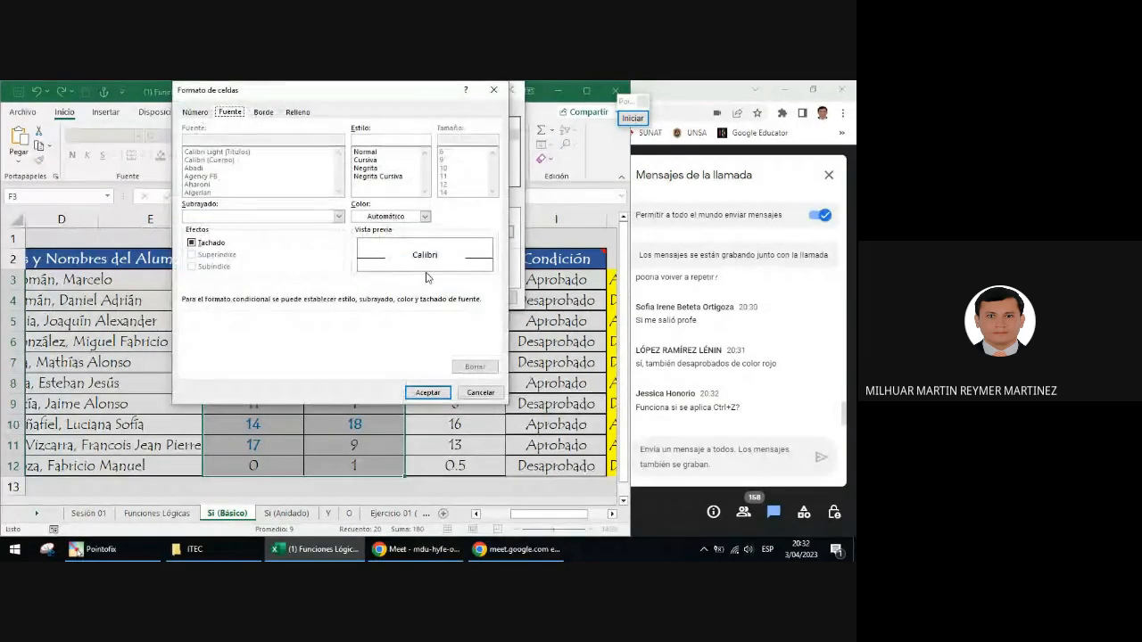
click(367, 167)
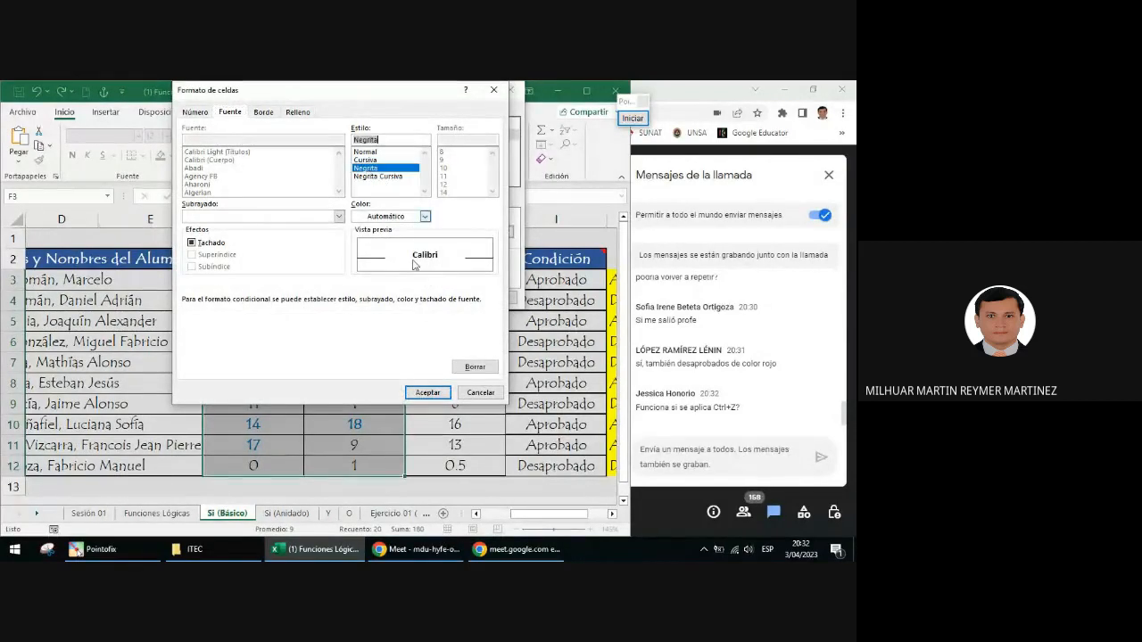
click(403, 218)
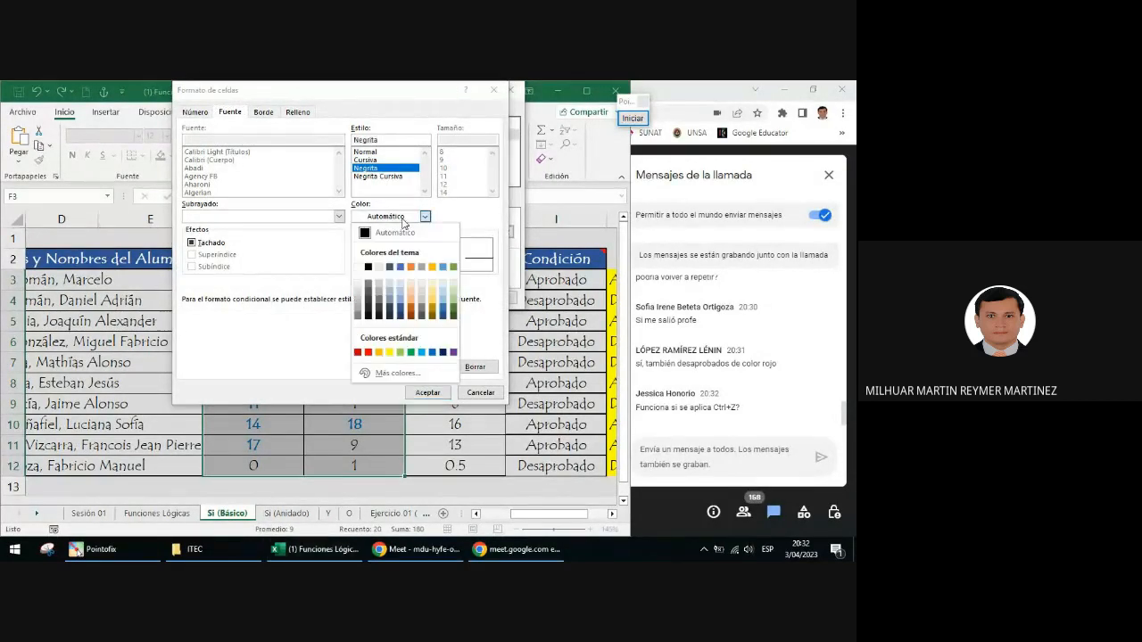
click(432, 353)
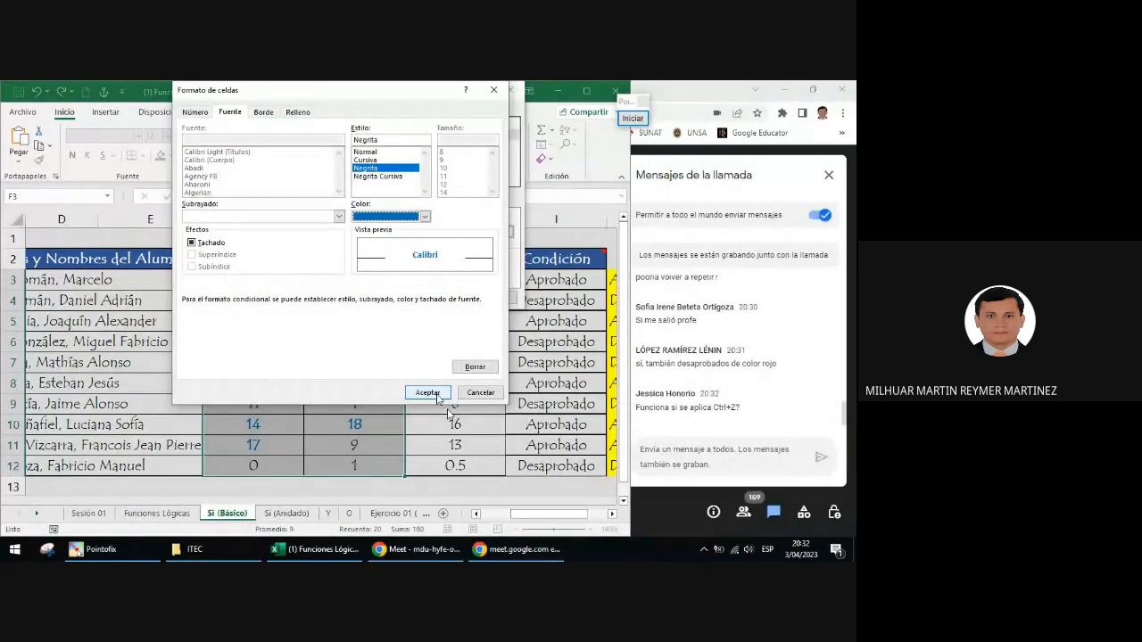
click(427, 393)
click(440, 298)
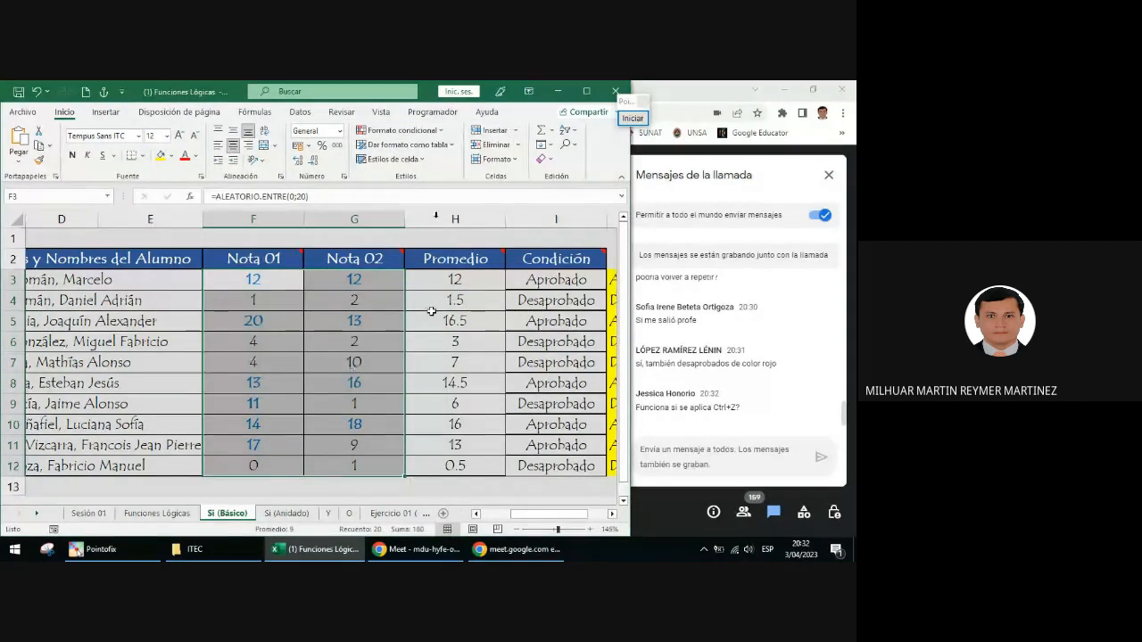
Examine the rules applied to F3:G12 in the rules manager, comparing their conditions, formats and ranges for duplicates
click(407, 131)
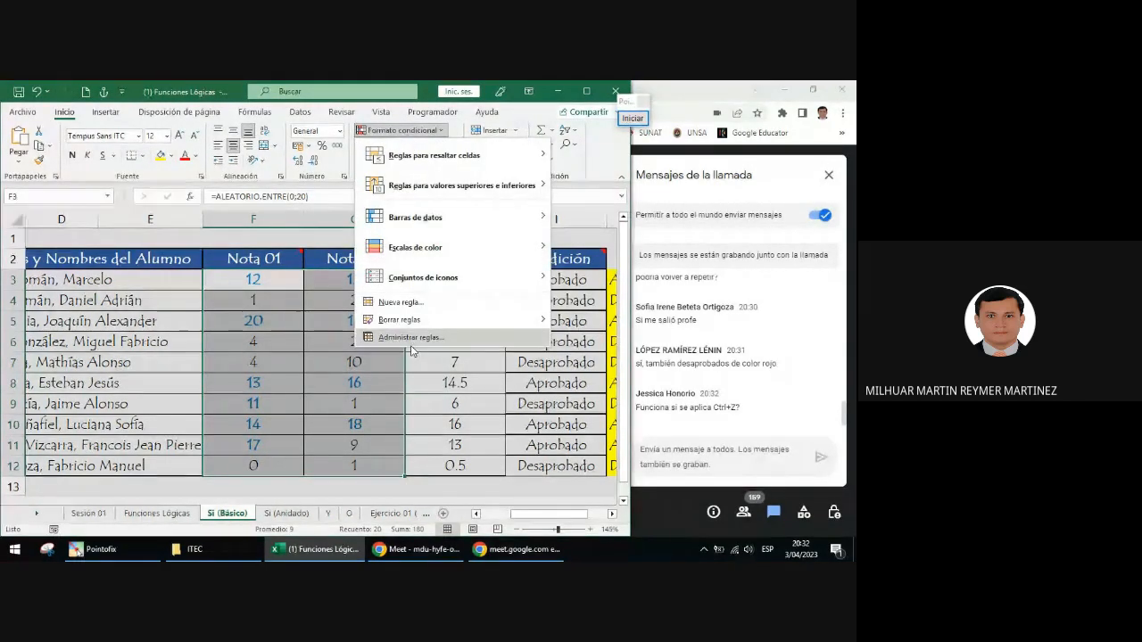
click(411, 339)
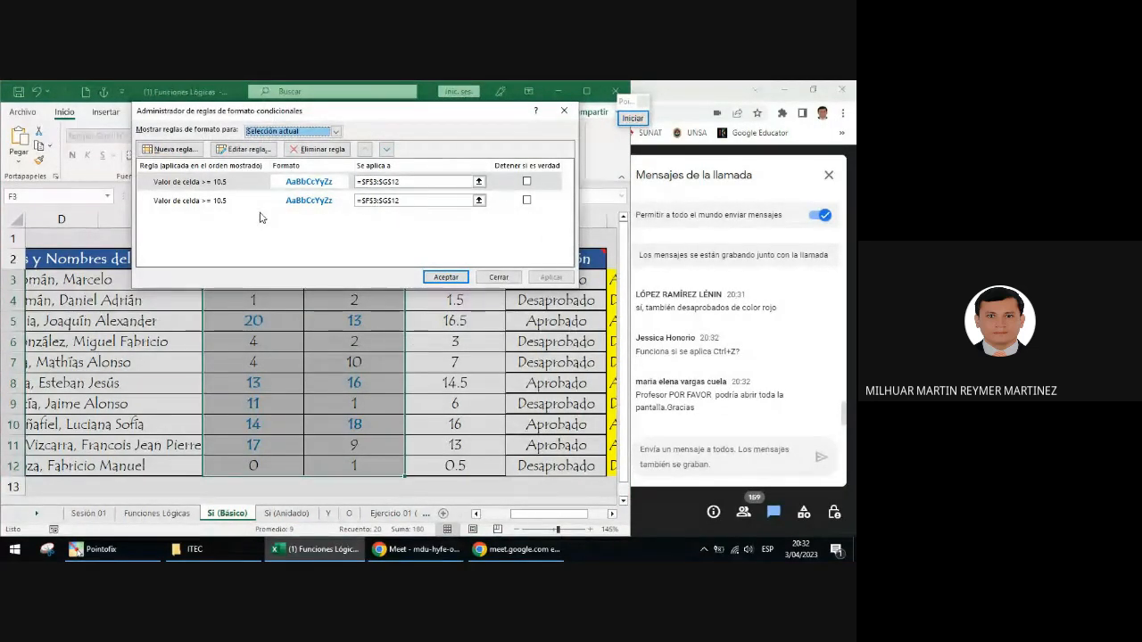
drag(341, 116, 370, 225)
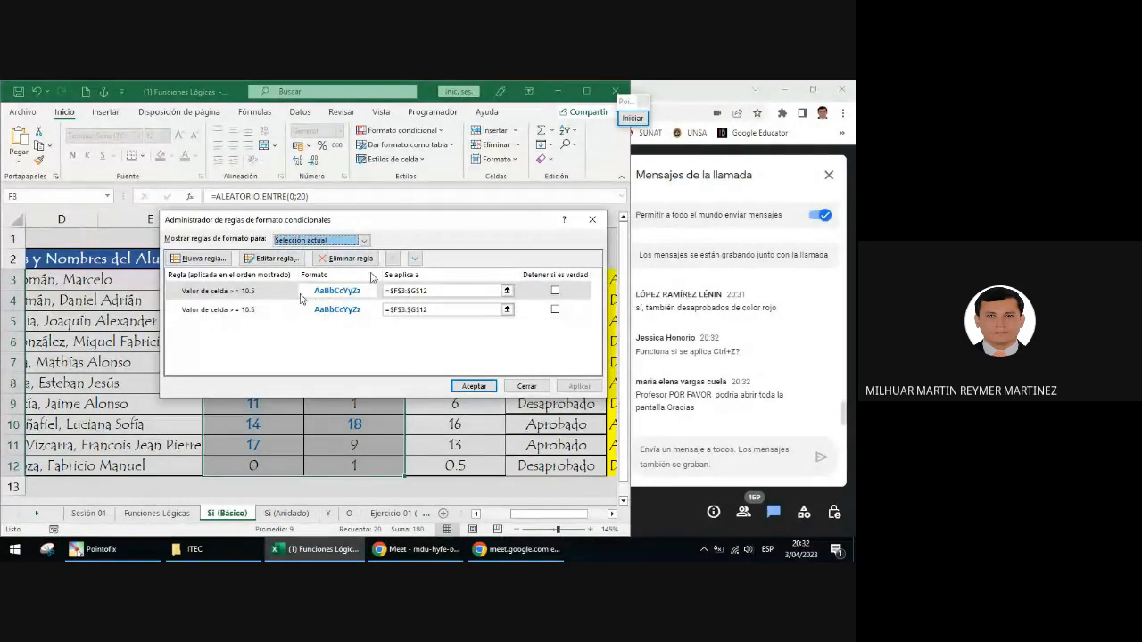
click(274, 295)
click(273, 312)
click(274, 295)
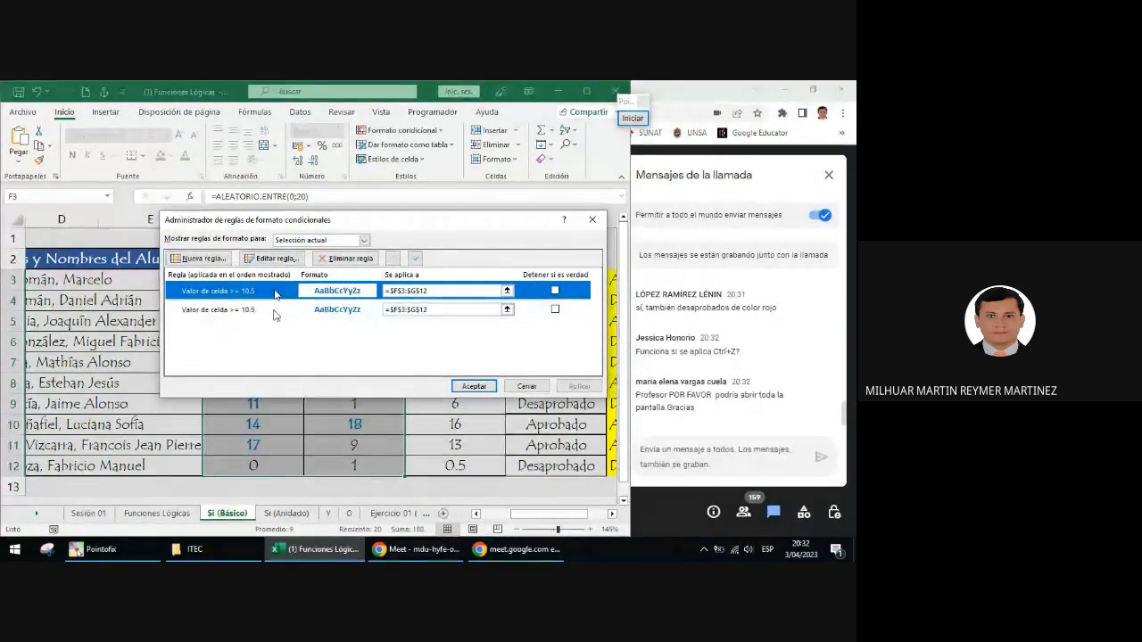
click(275, 309)
click(273, 294)
click(274, 309)
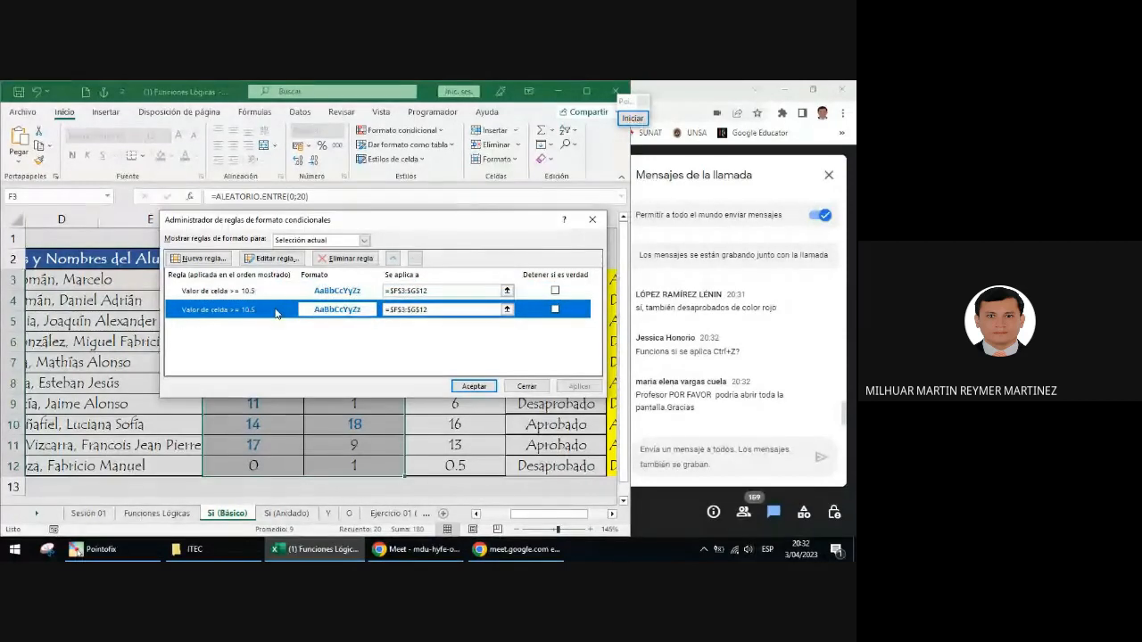
click(277, 297)
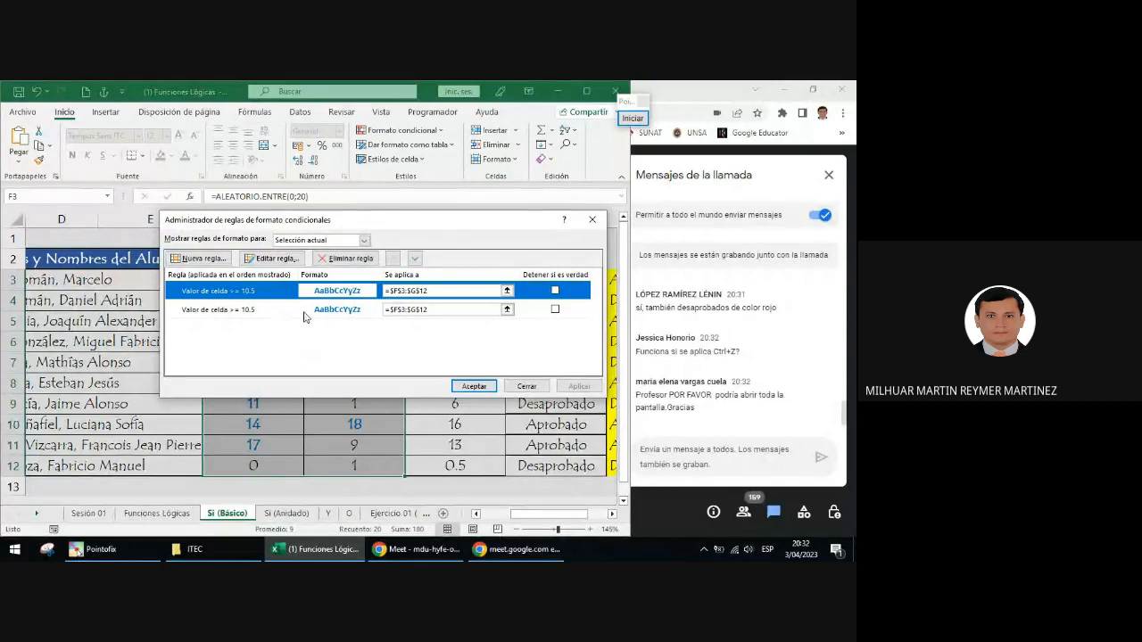
click(248, 312)
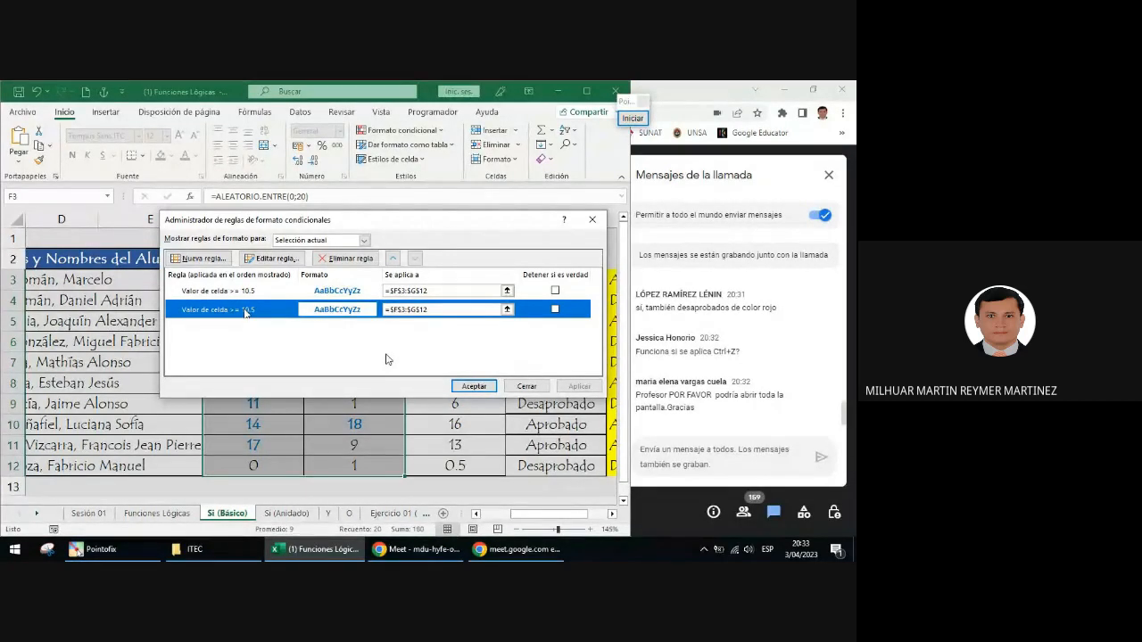
click(591, 219)
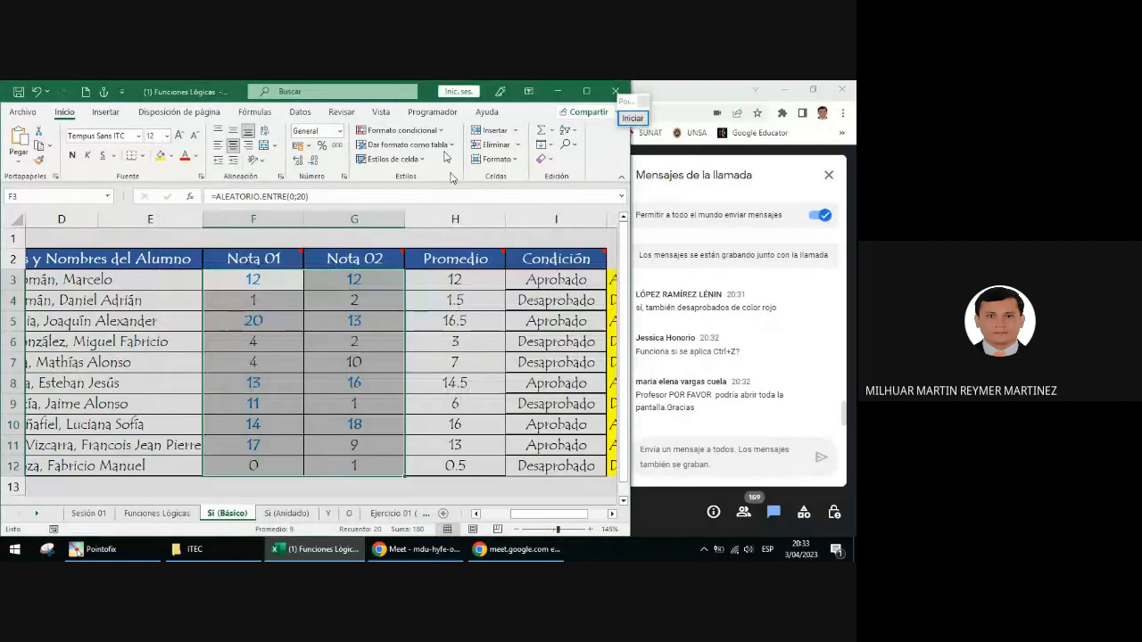
Delete the second, duplicate rule for values >= 10.5 on F3:G12 in the rules manager, apply the change and close it
click(403, 130)
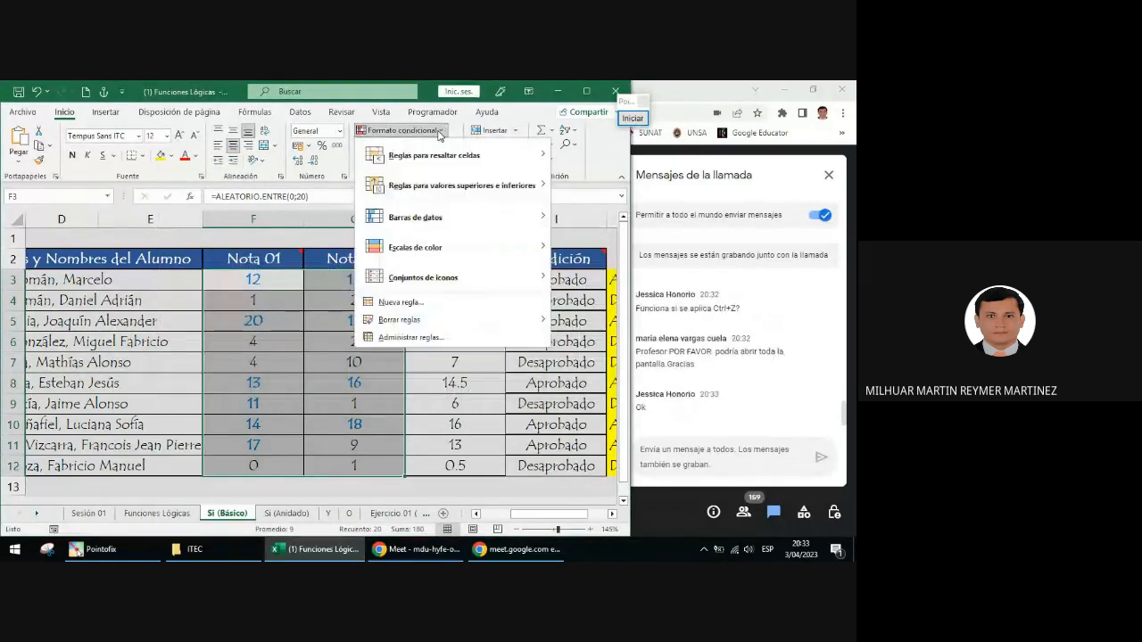
click(417, 335)
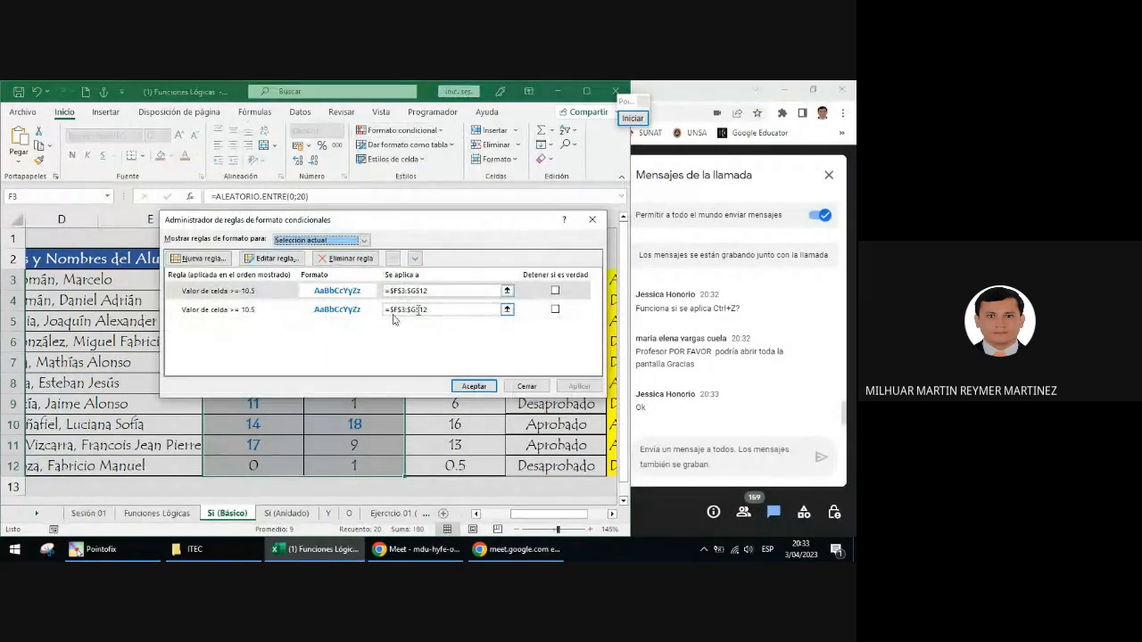
click(244, 312)
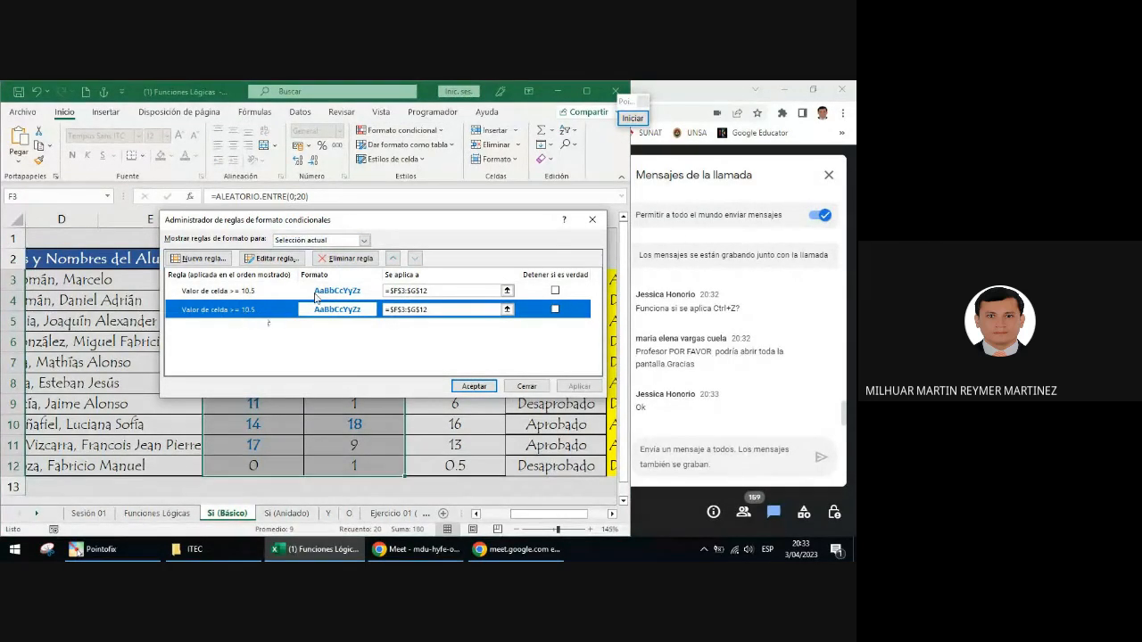
click(348, 259)
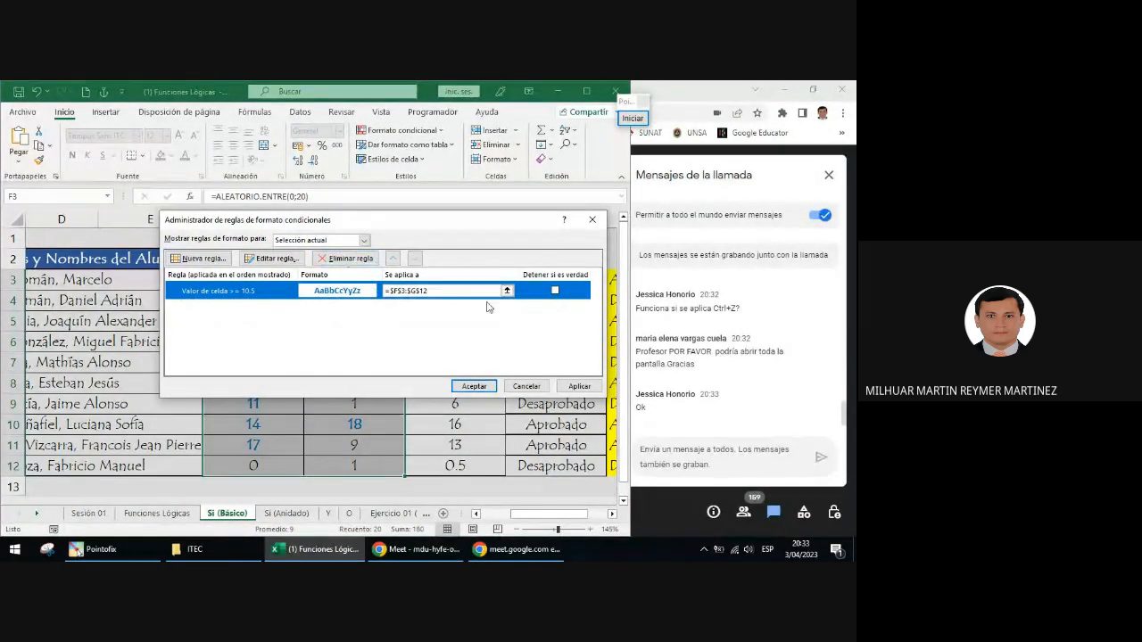
click(580, 385)
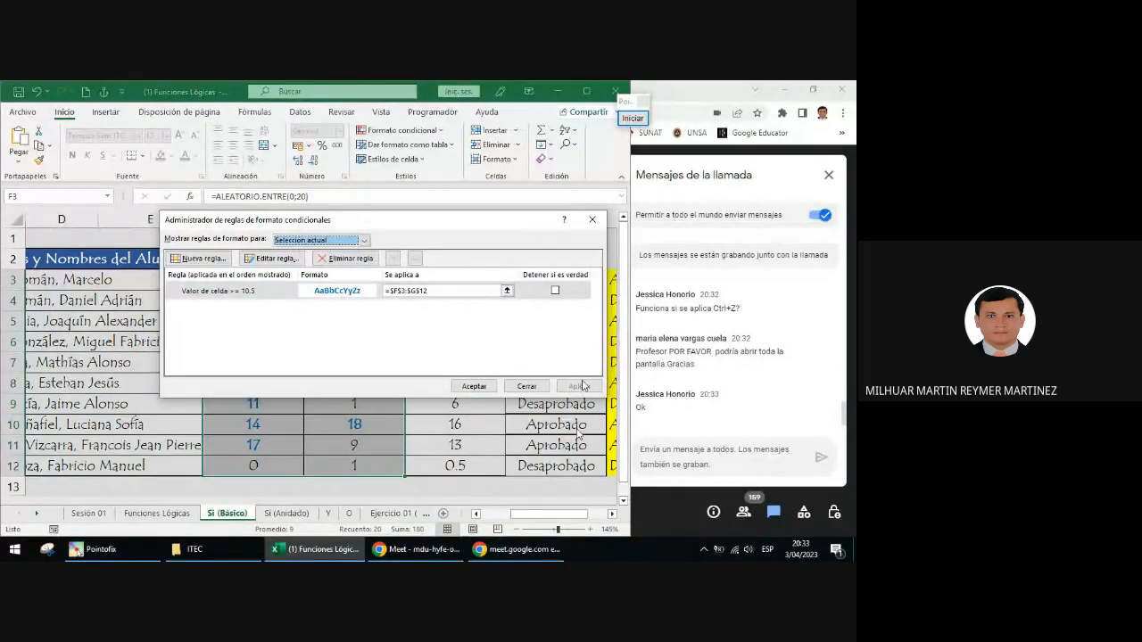
click(591, 220)
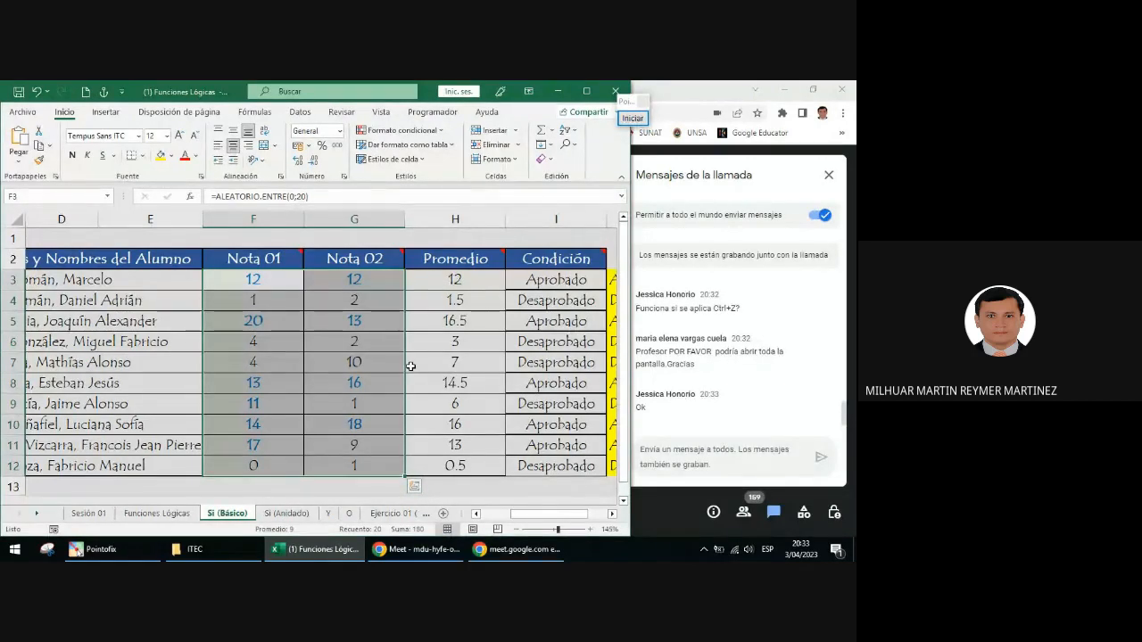
Dock the workbook window beside the meeting chat at 160% zoom, widening it until the Condición column is fully in view
ctrl+scroll(410, 366, up, 1)
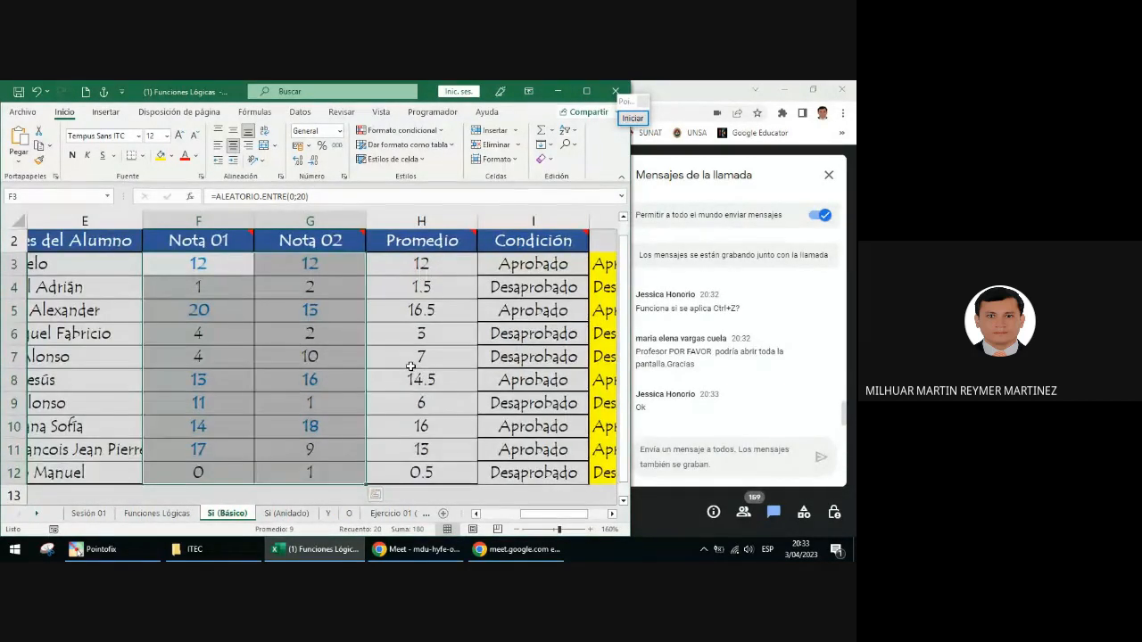
click(586, 91)
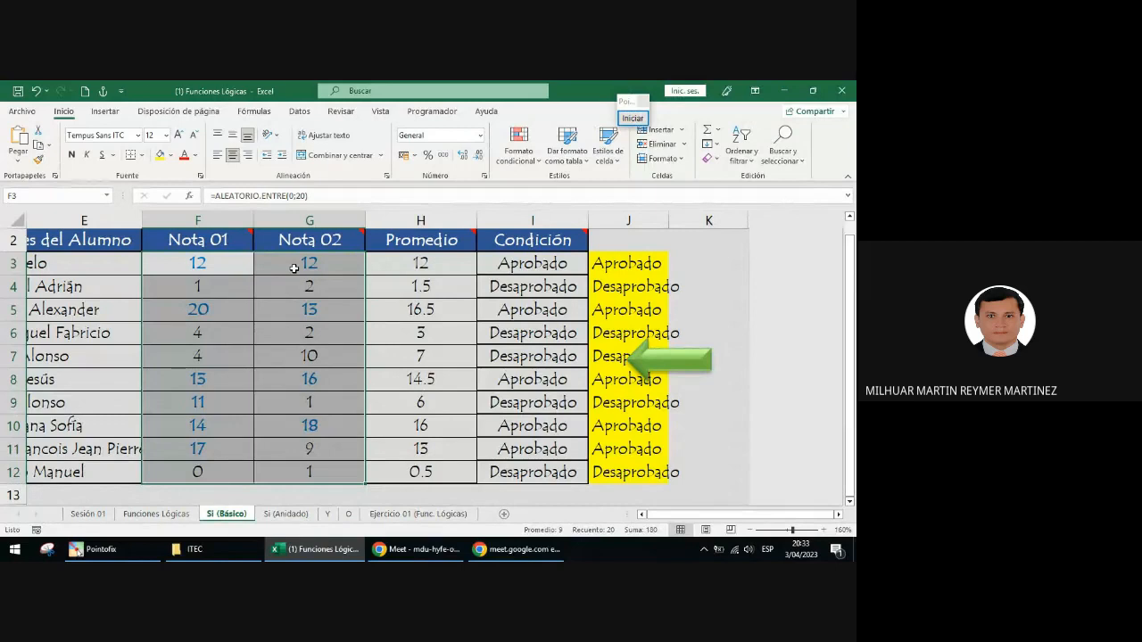
key(super+Left)
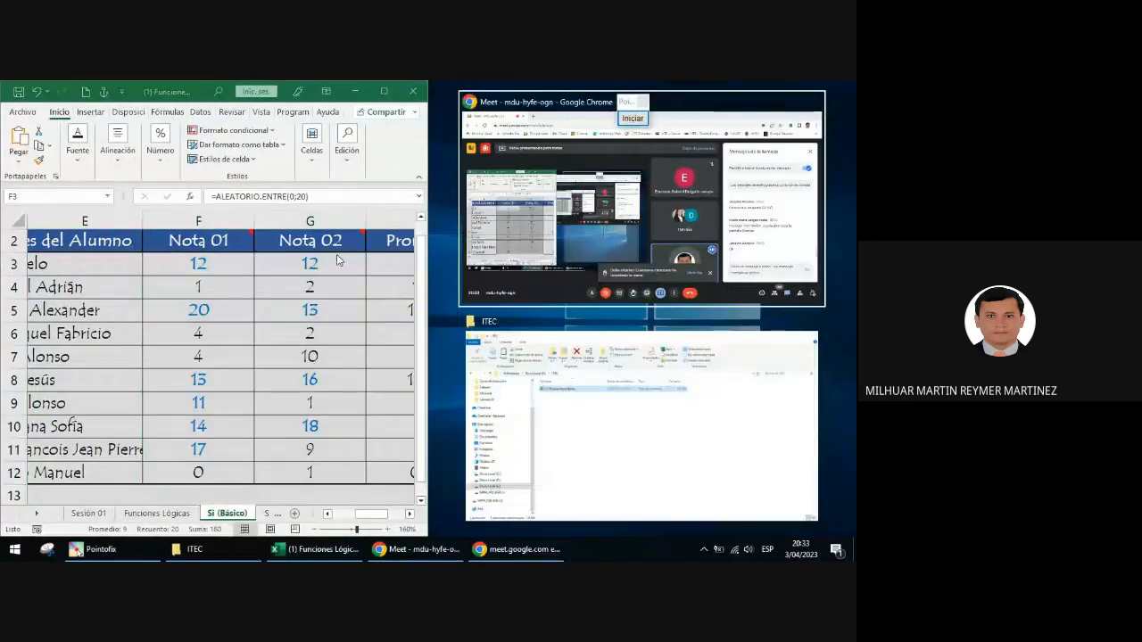
click(425, 258)
drag(425, 258, 635, 257)
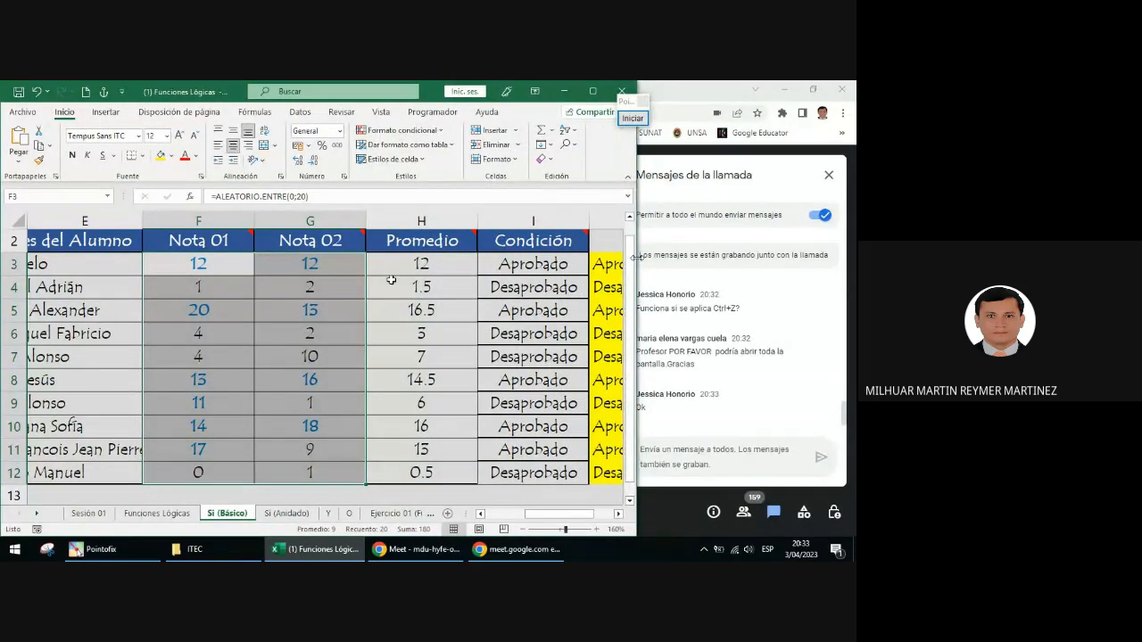
Start a new conditional formatting rule on F3:G12 that formats only the cells that contain a given value
click(339, 316)
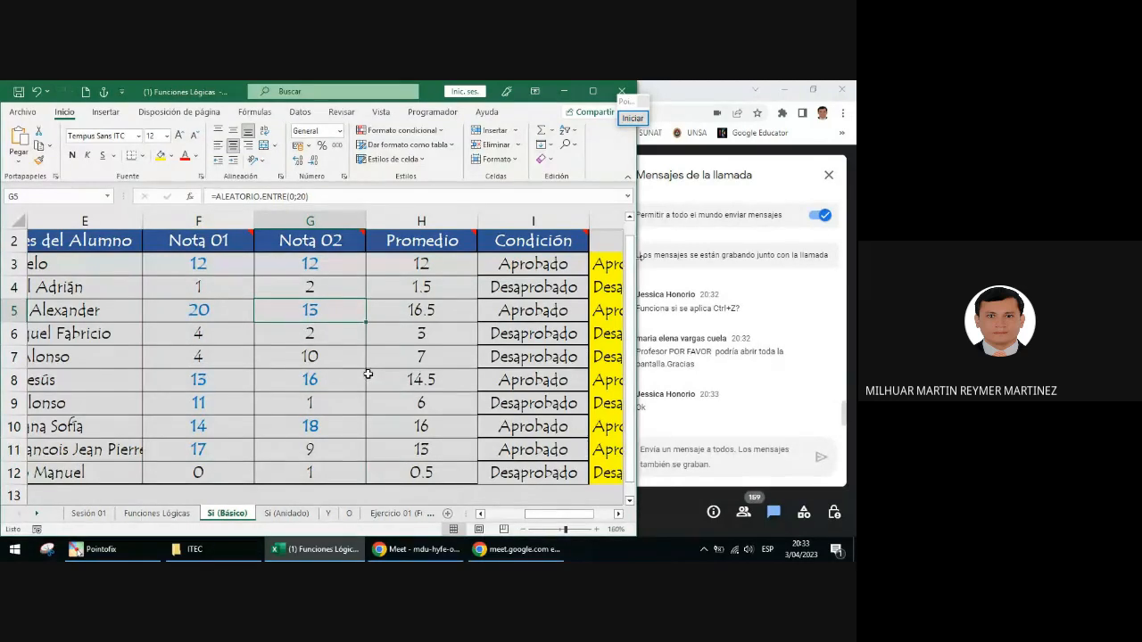
drag(217, 269, 313, 472)
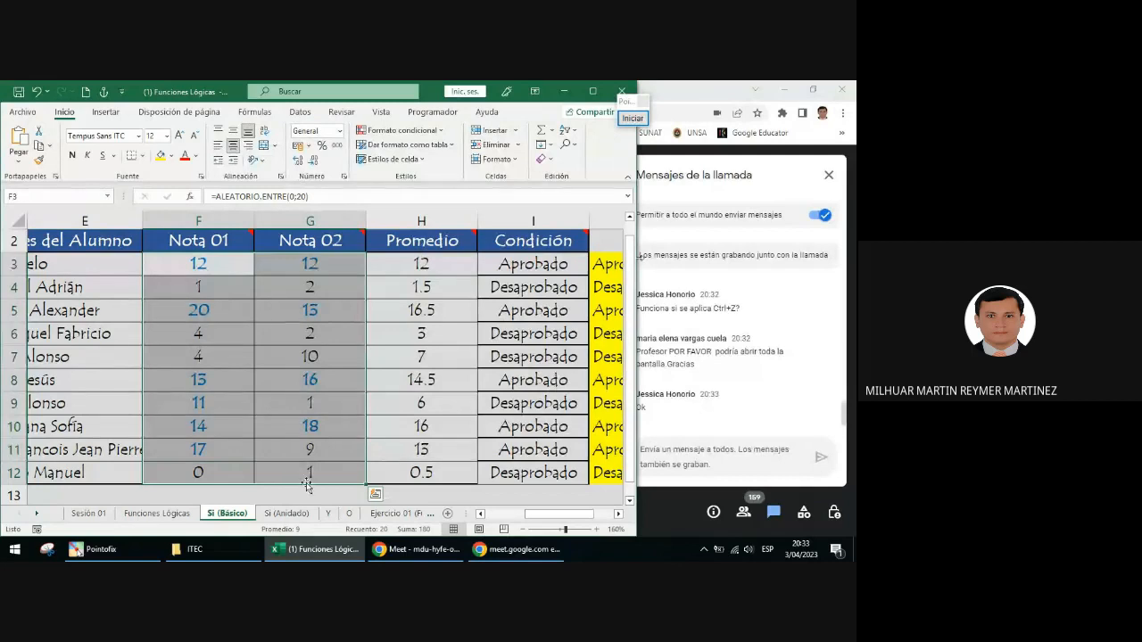
click(399, 132)
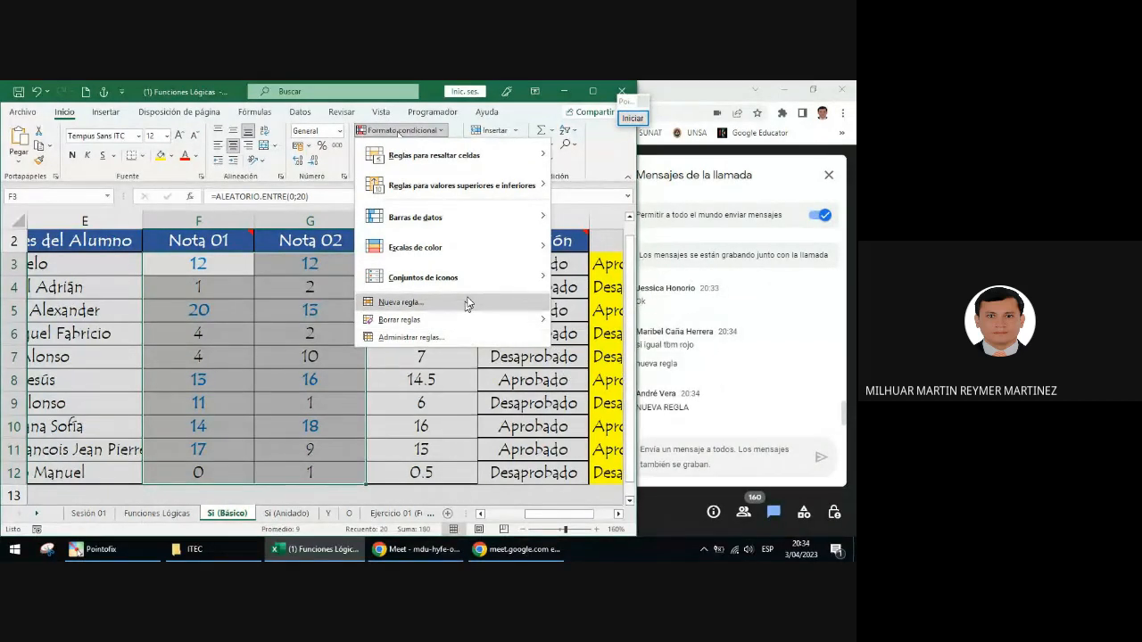
click(423, 304)
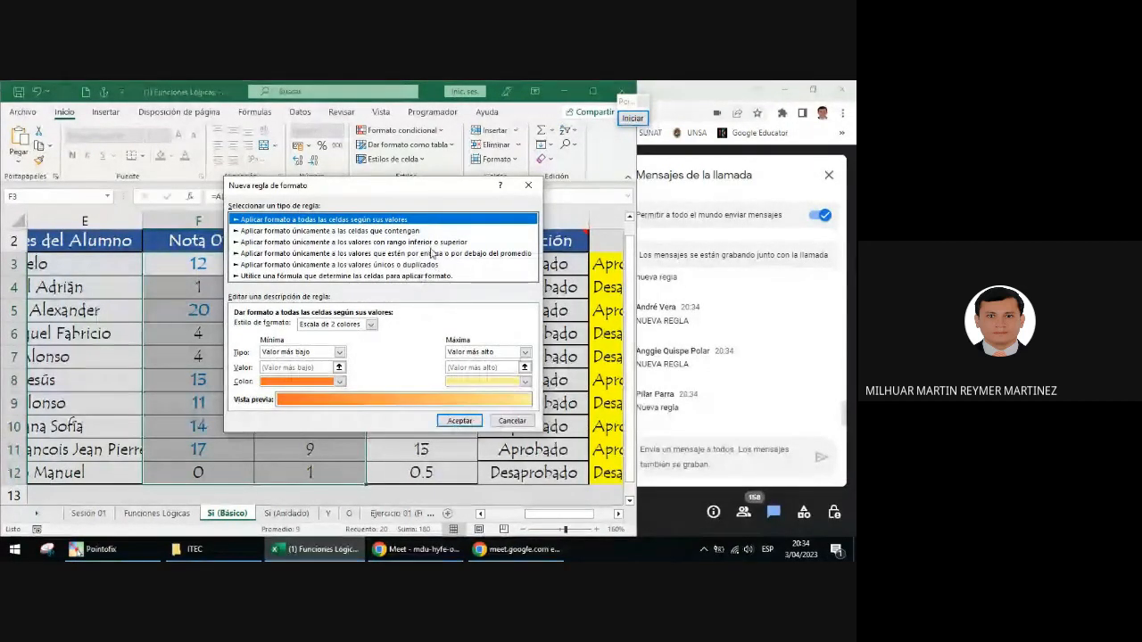
drag(390, 191, 410, 209)
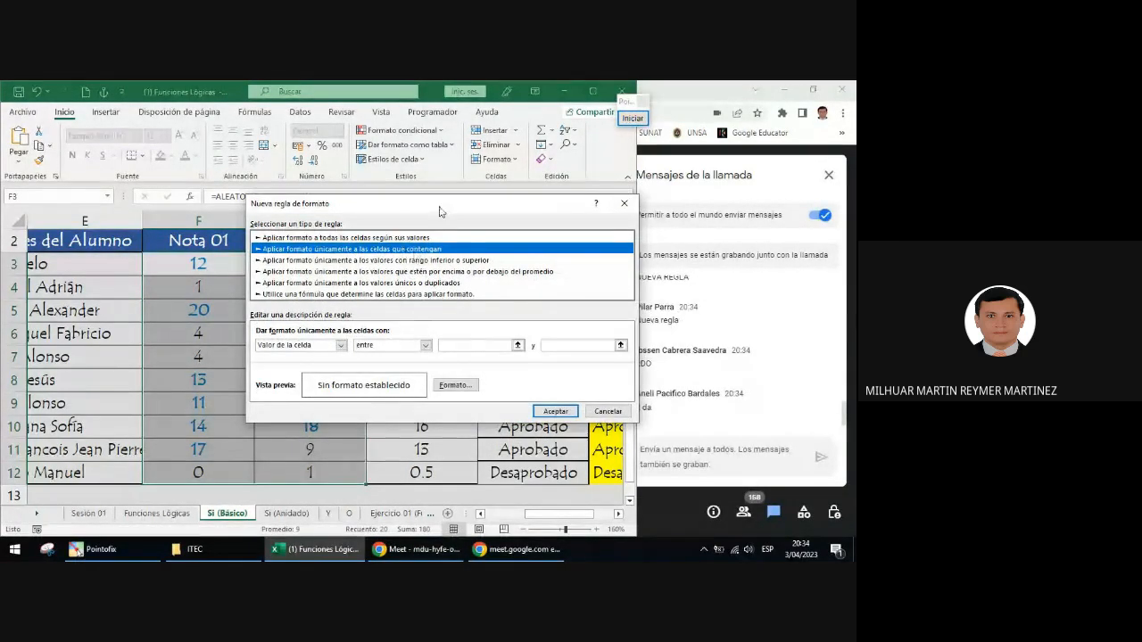
click(411, 249)
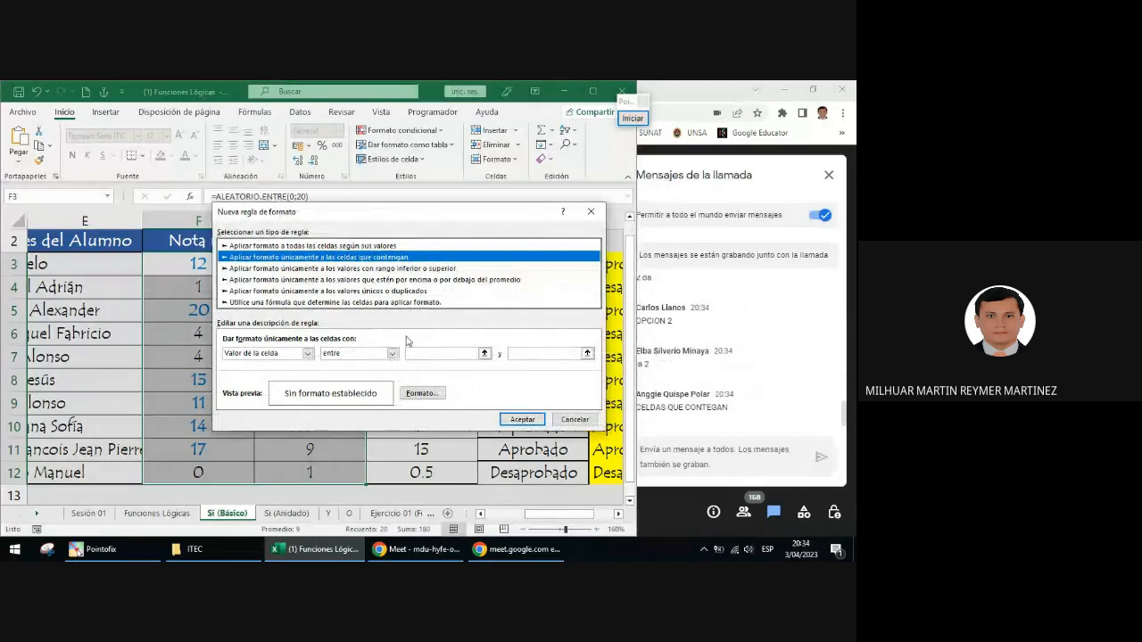
Set the rule's condition to cell values less than (menor que) 10.5
click(376, 357)
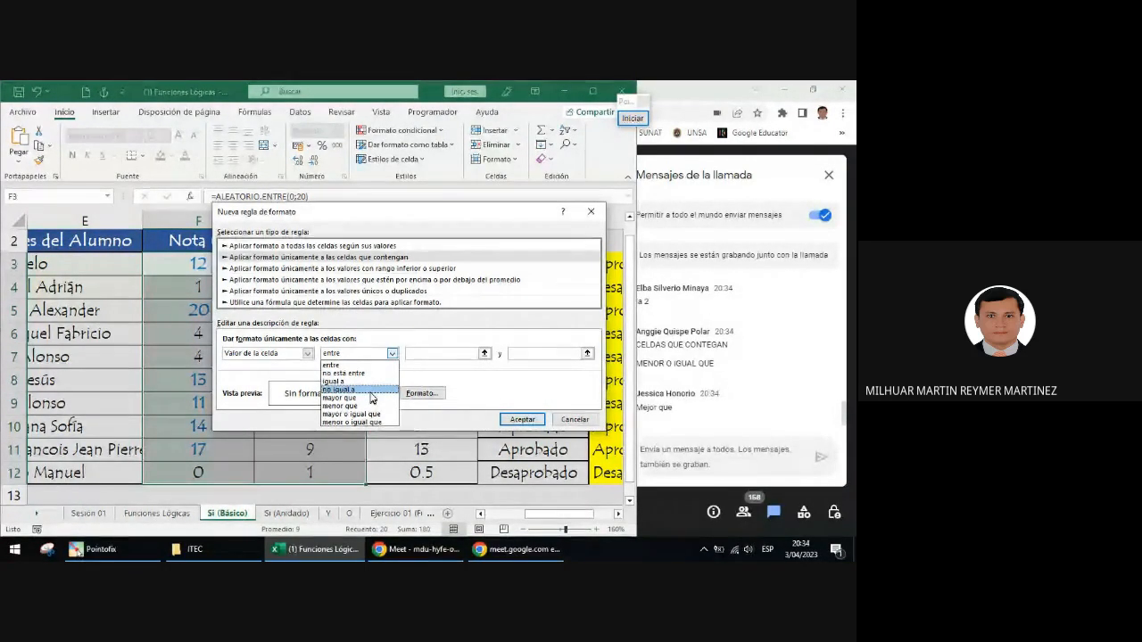
click(366, 421)
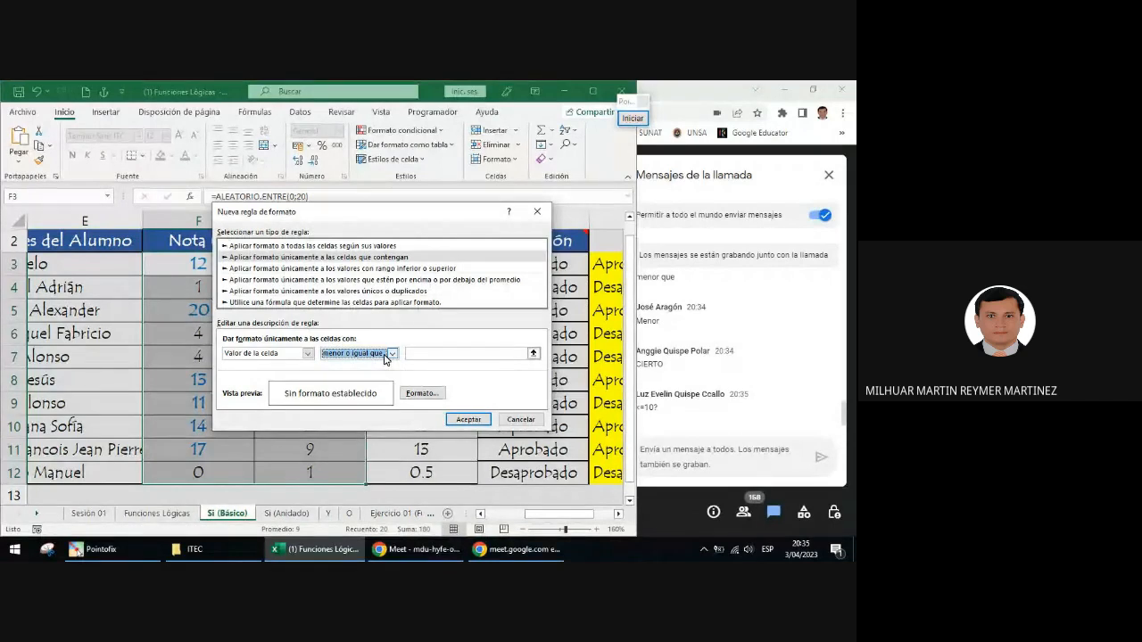
click(392, 355)
click(352, 405)
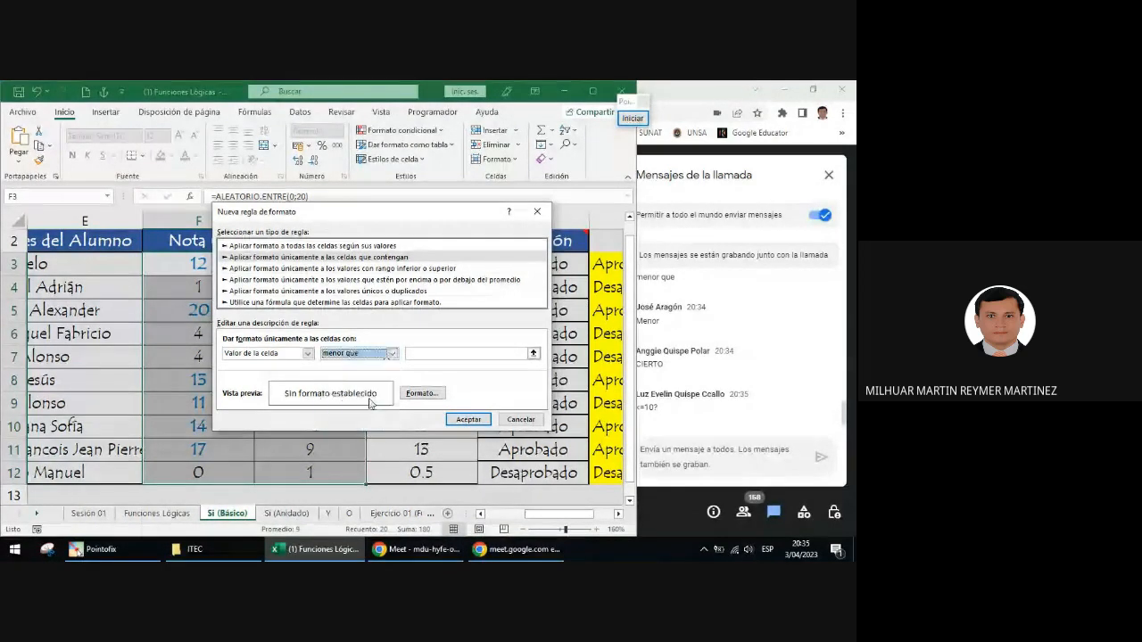
click(427, 354)
text(10.5)
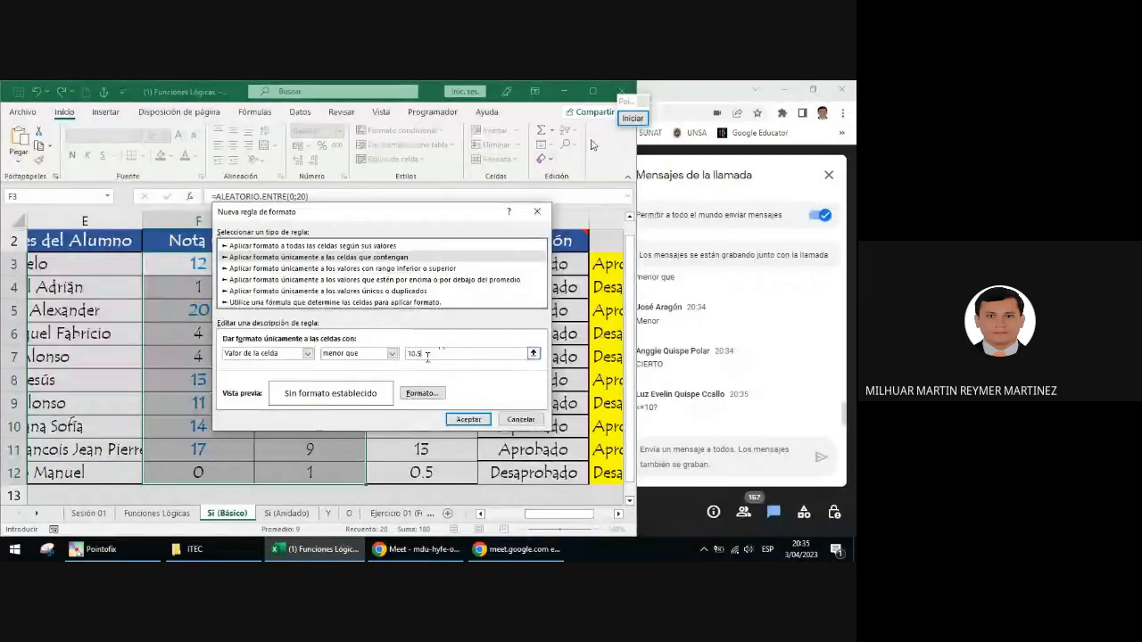
Circle the "menor que" operator in red with Pointofix and end the annotation
click(633, 118)
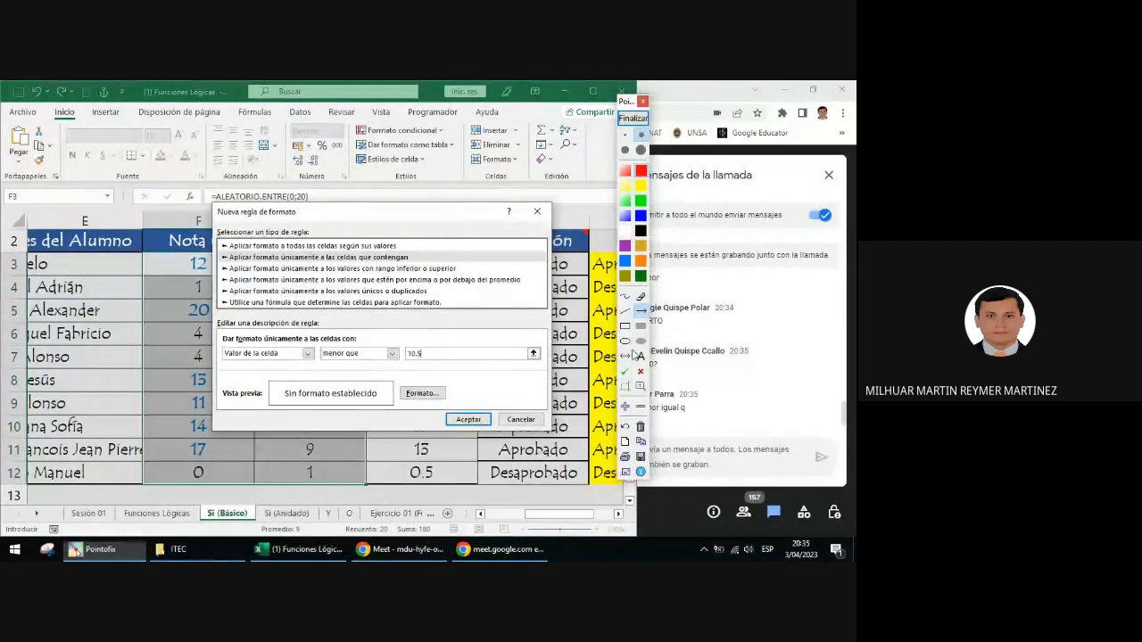
click(624, 342)
drag(373, 373, 374, 373)
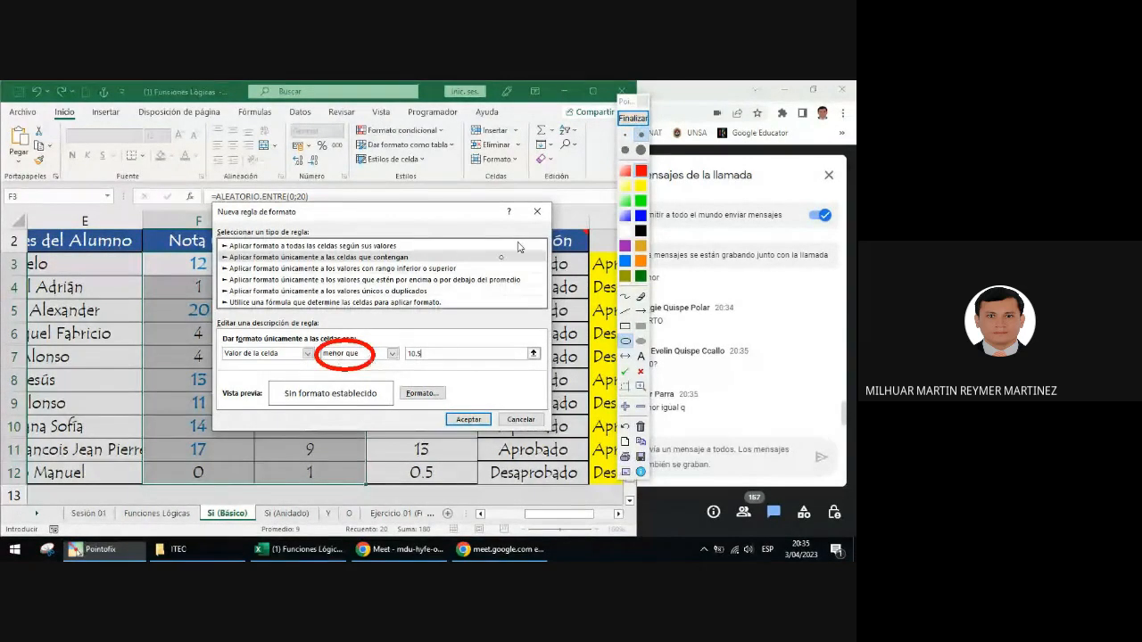
key(Escape)
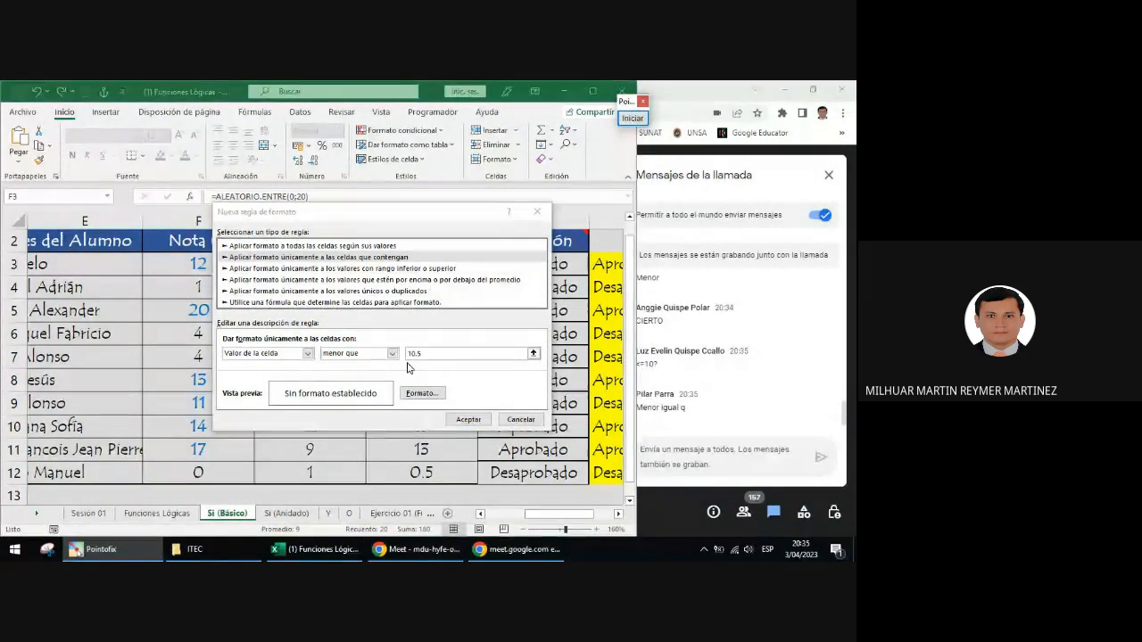
Set the rule's font style to Negrita and its color to red, and apply the rule to the selected grades
click(419, 396)
click(419, 394)
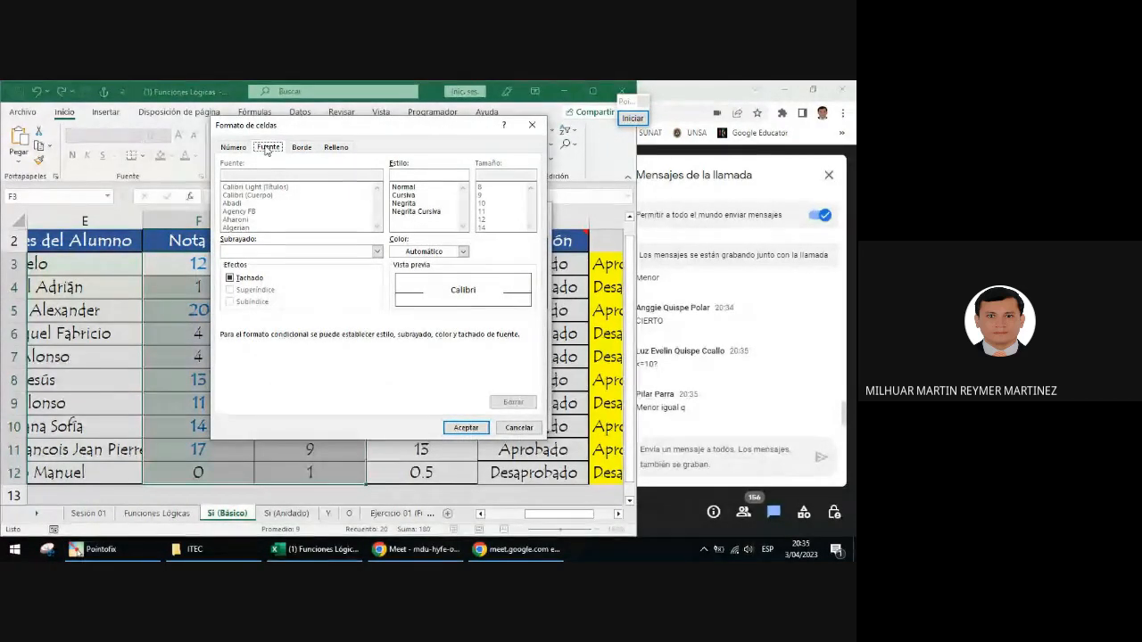
click(404, 195)
click(404, 204)
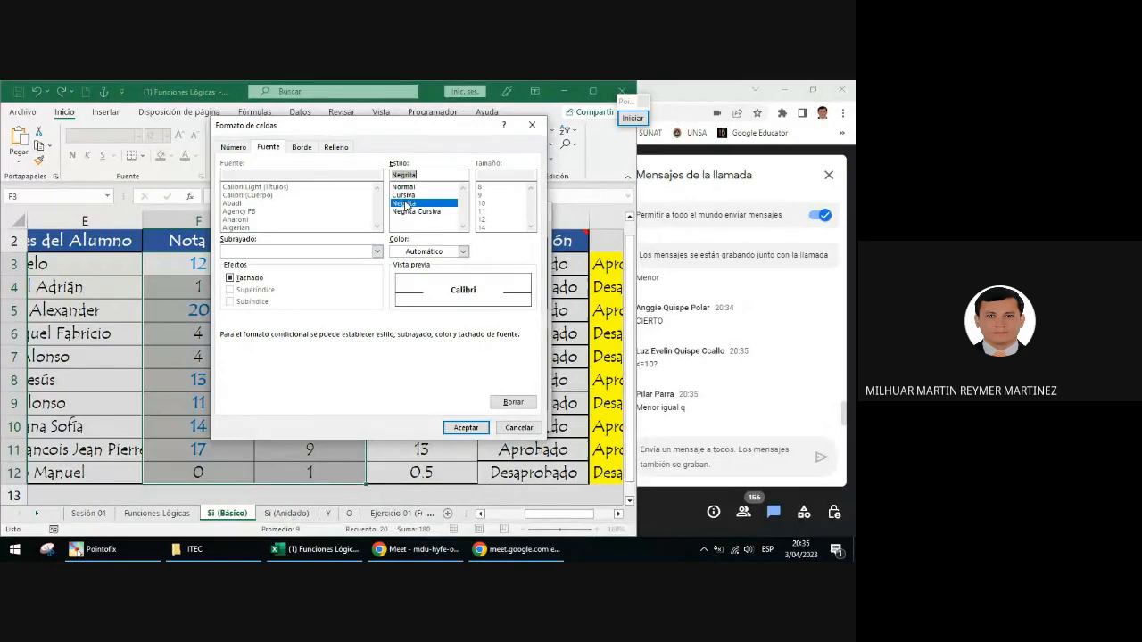
click(428, 252)
click(413, 391)
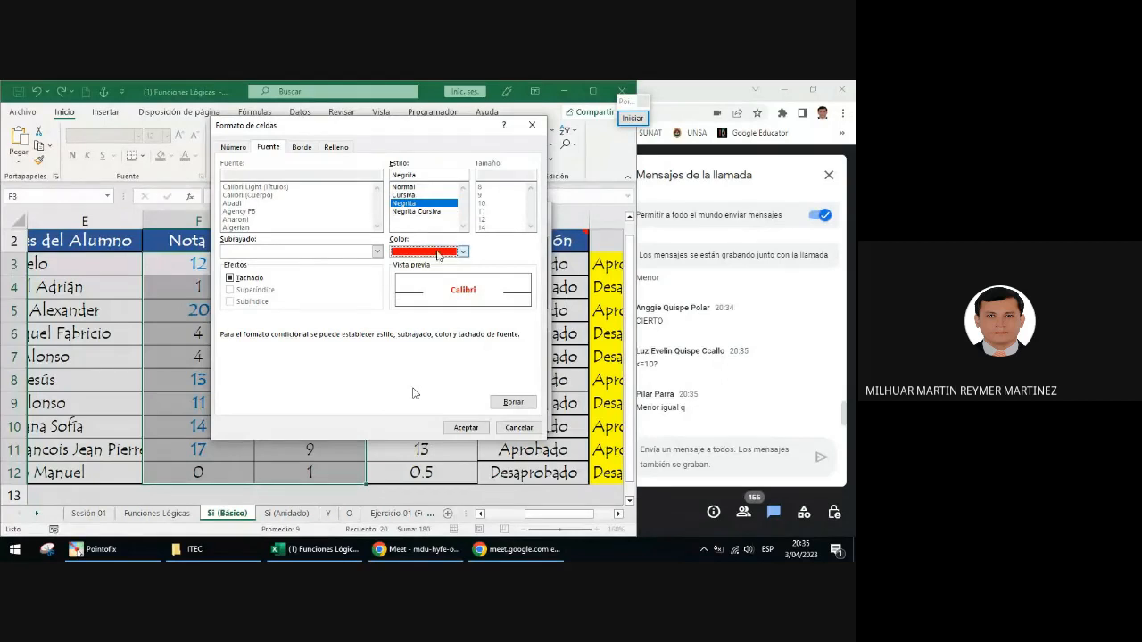
click(465, 428)
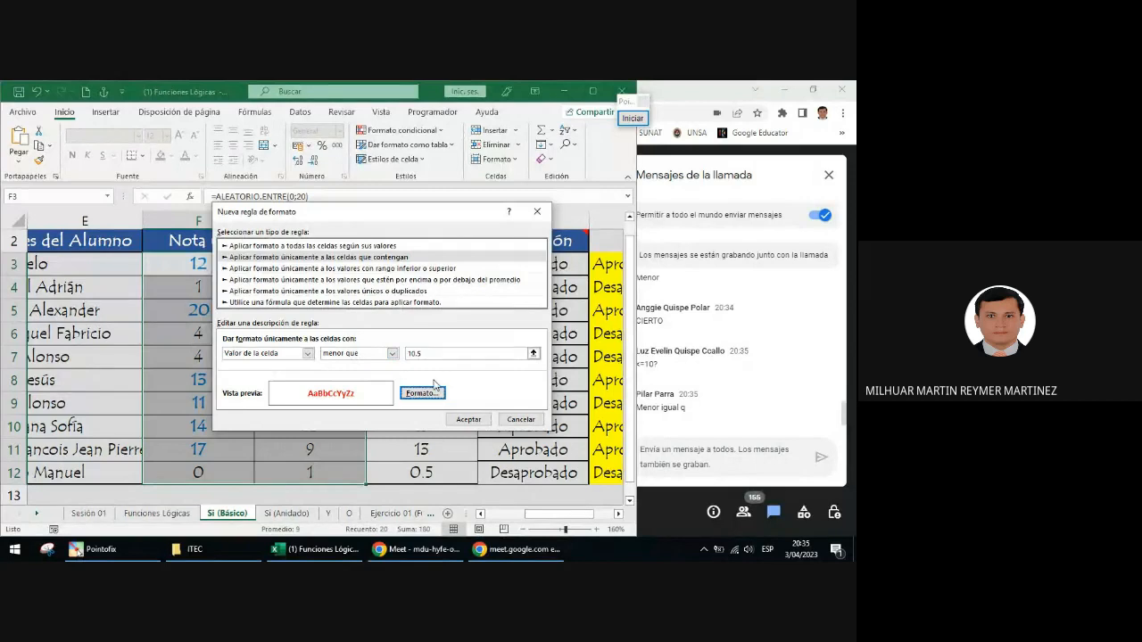
click(467, 420)
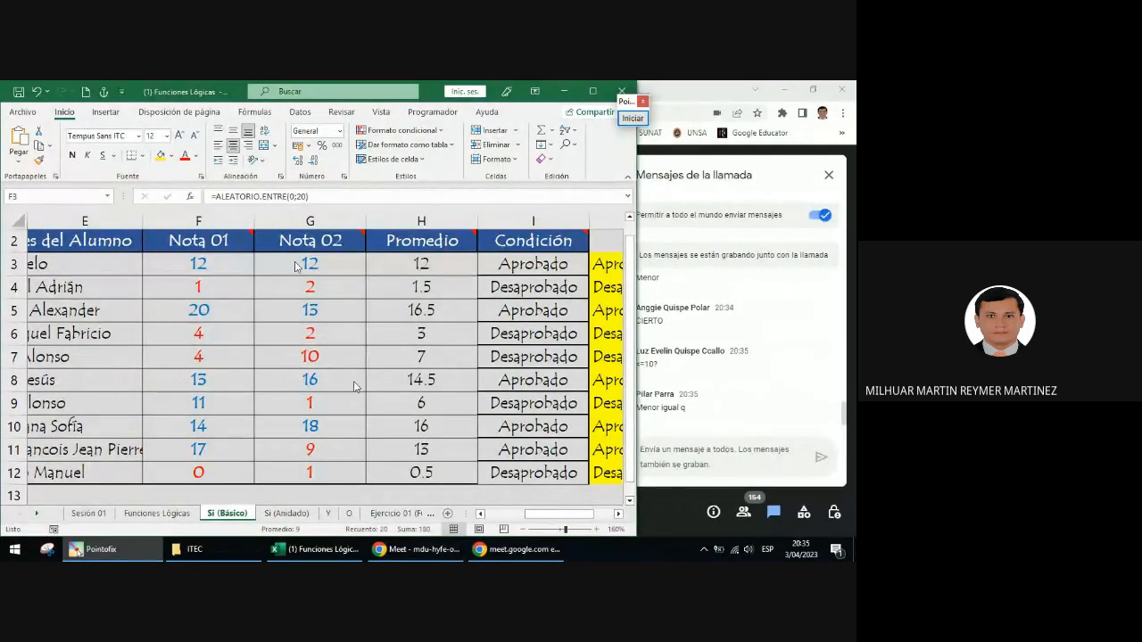
Review the conditions, formats and ranges of the rules on F3:G12 in the rules manager and close it
click(405, 136)
click(407, 133)
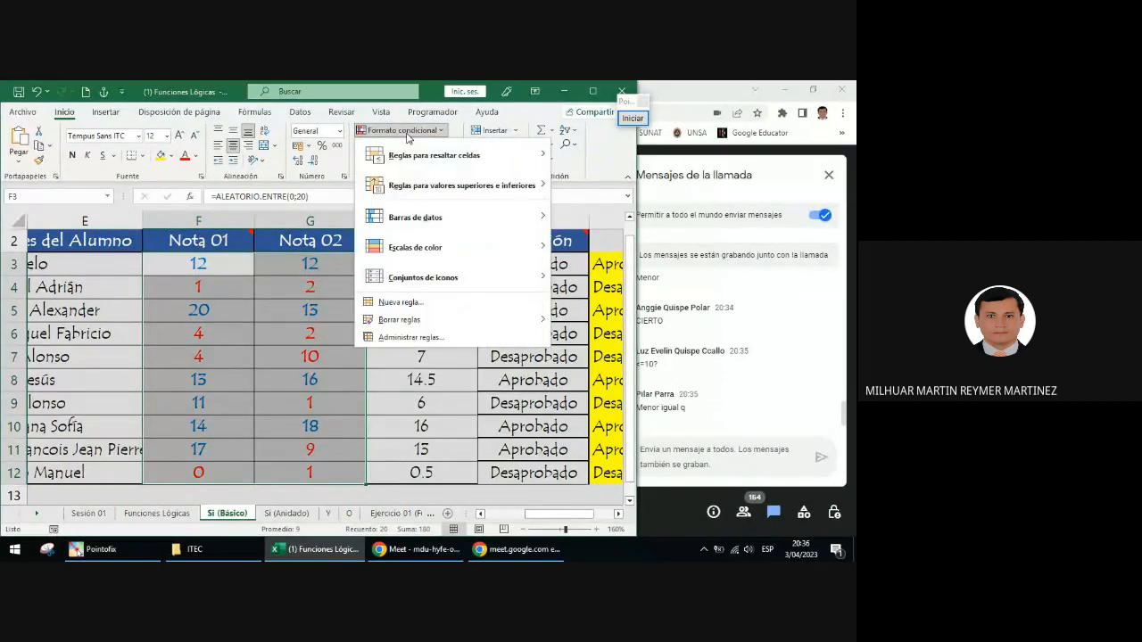
click(411, 337)
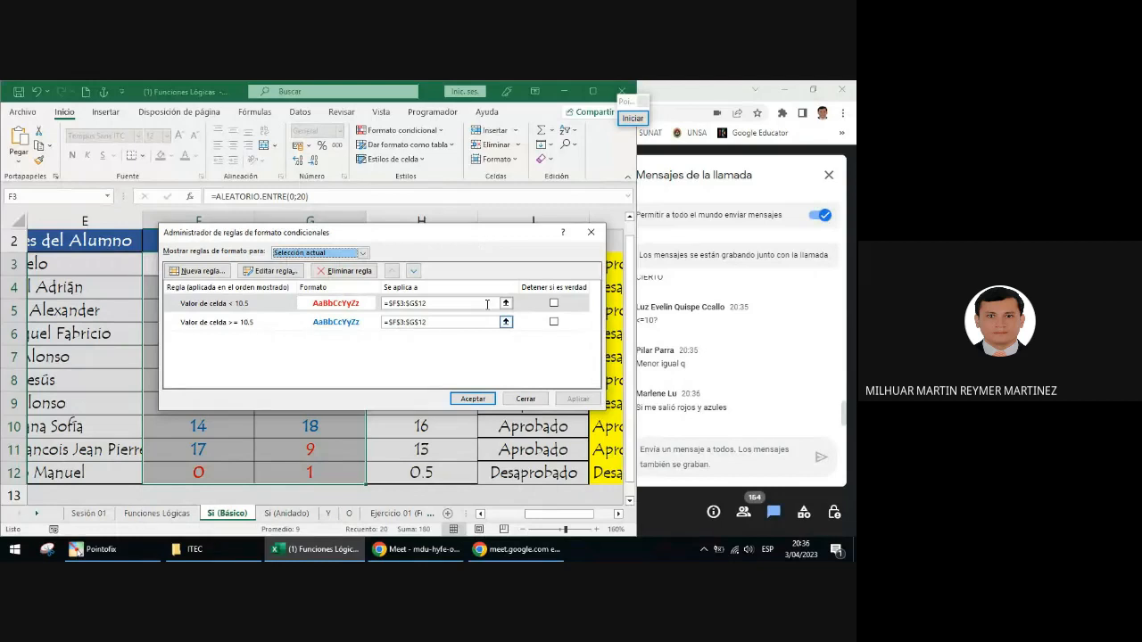
click(591, 234)
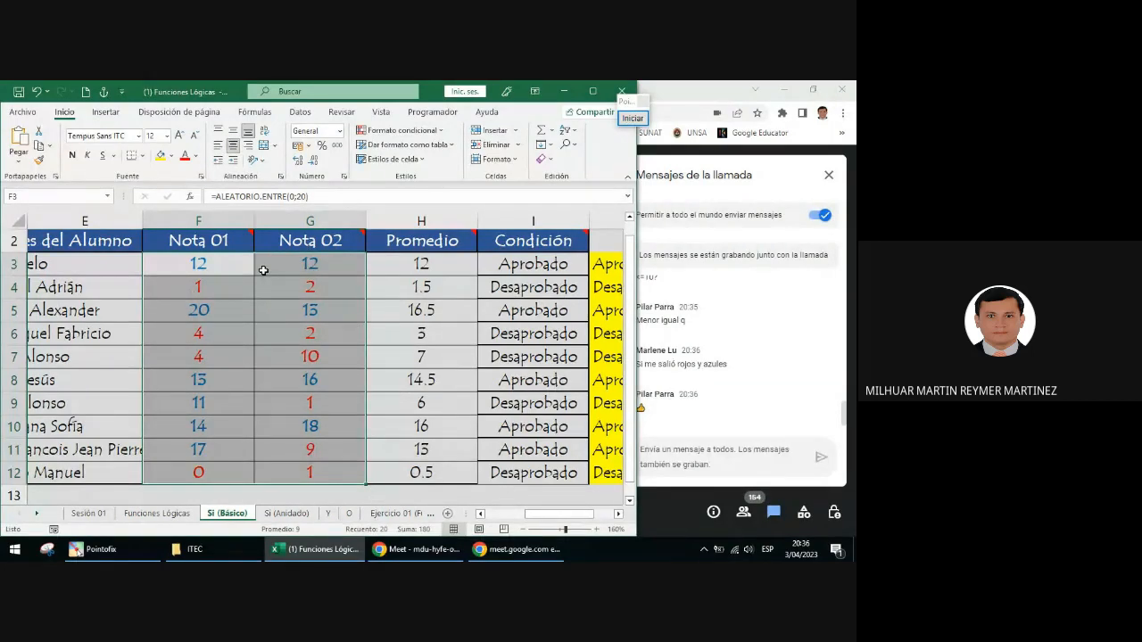
Write a red text annotation beside the Nota 01 grade in F4 with Pointofix and end the annotation
click(632, 118)
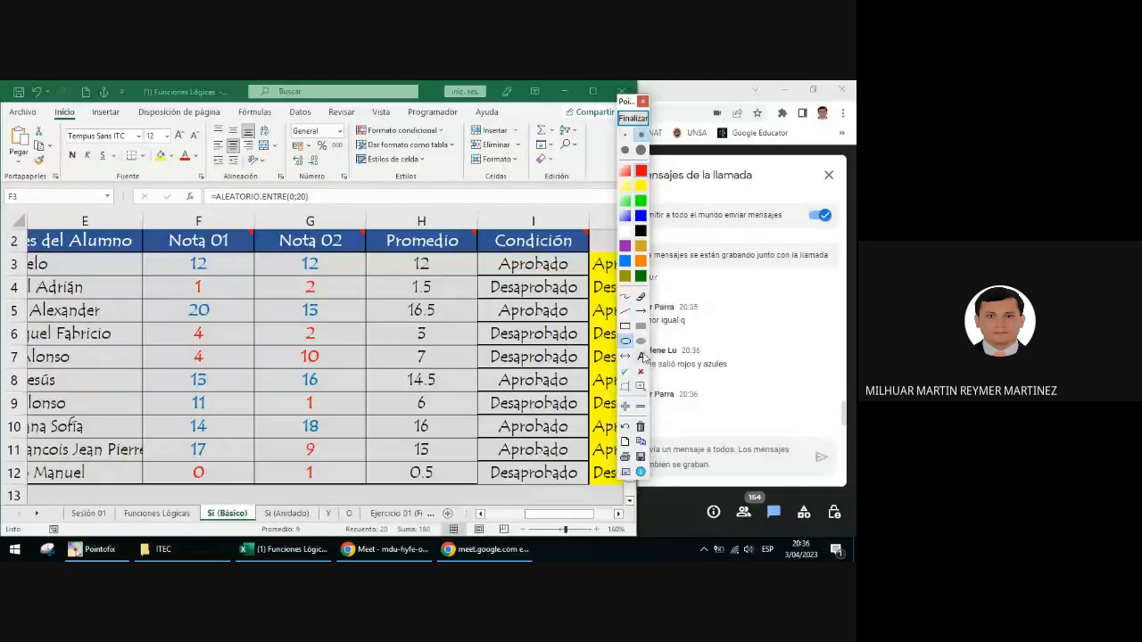
click(641, 356)
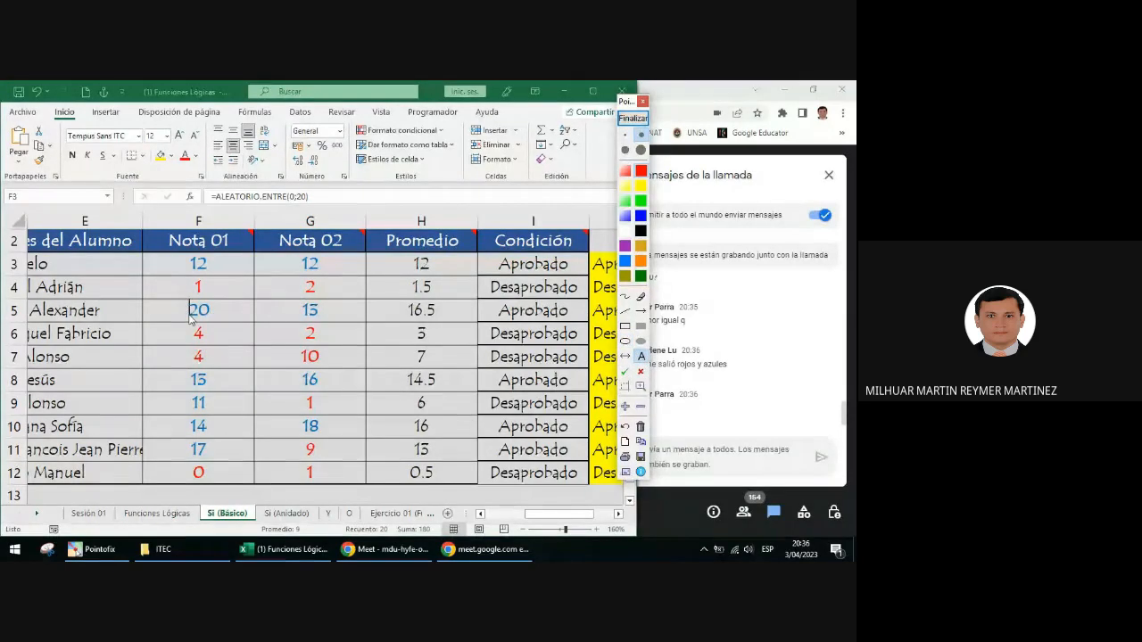
click(156, 297)
text(o)
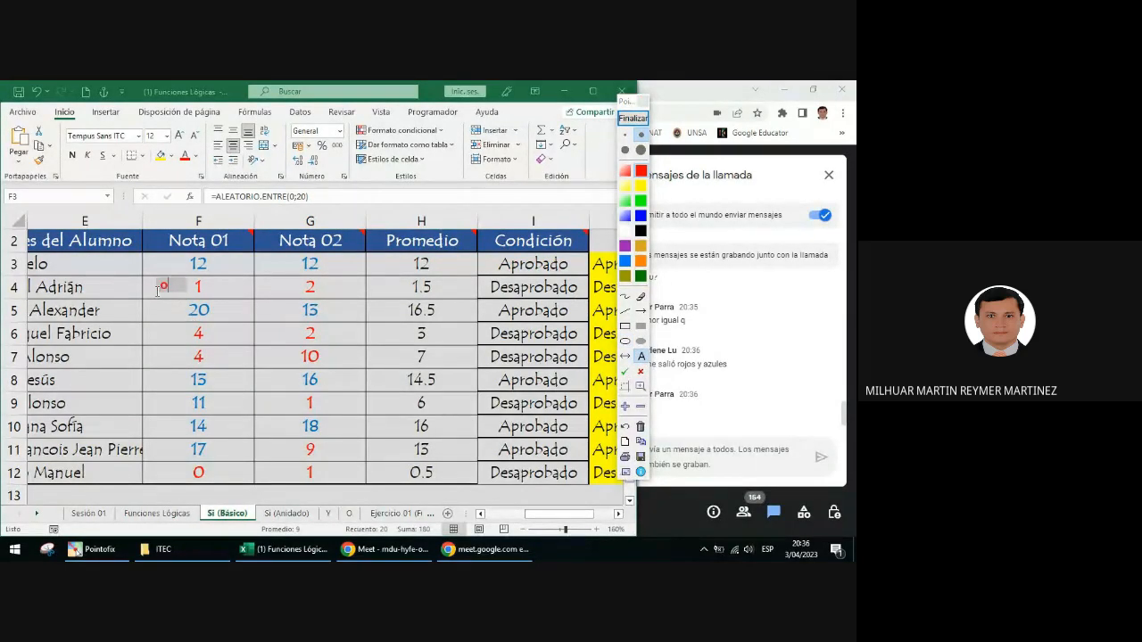
text(11)
click(632, 120)
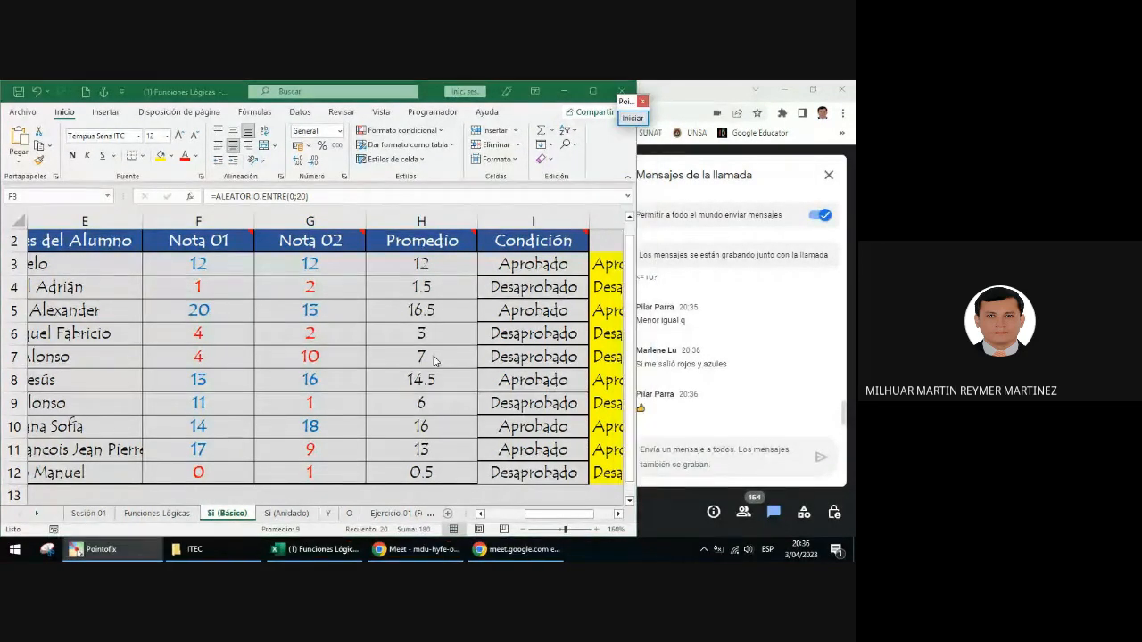
Select the grades in F3:G12, draw red Pointofix arrows from them to Inicio and on to the Número group, and end the annotation
drag(229, 264, 309, 471)
drag(229, 265, 324, 461)
drag(225, 265, 318, 450)
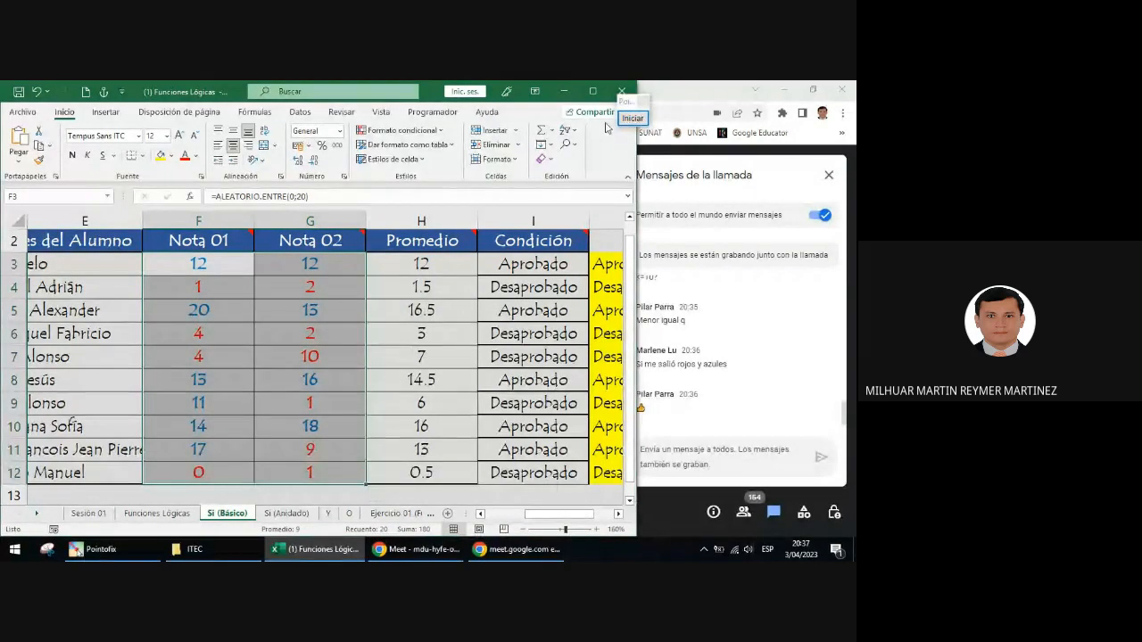
click(631, 118)
click(639, 312)
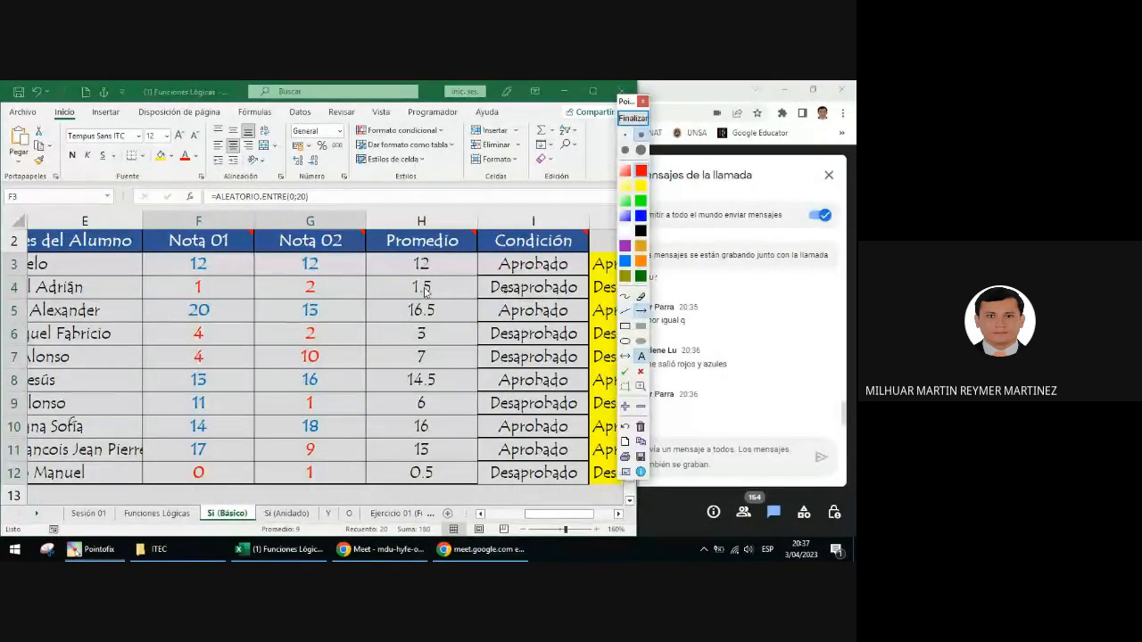
mouse_move(288, 267)
mouse_down()
mouse_move(61, 125)
mouse_move(309, 179)
mouse_up()
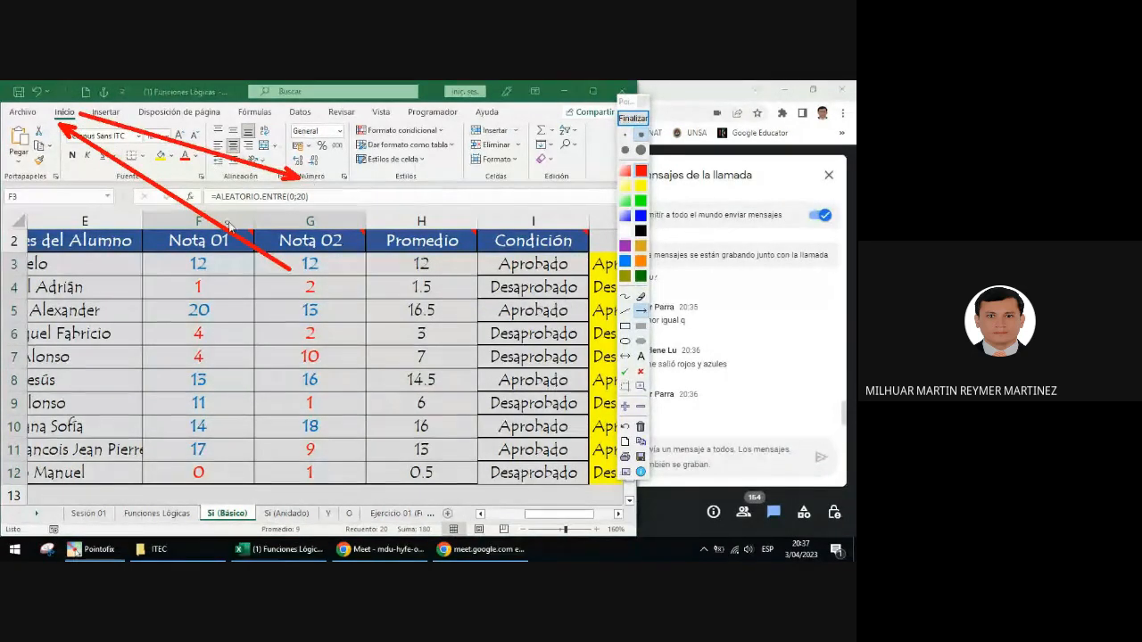
click(633, 118)
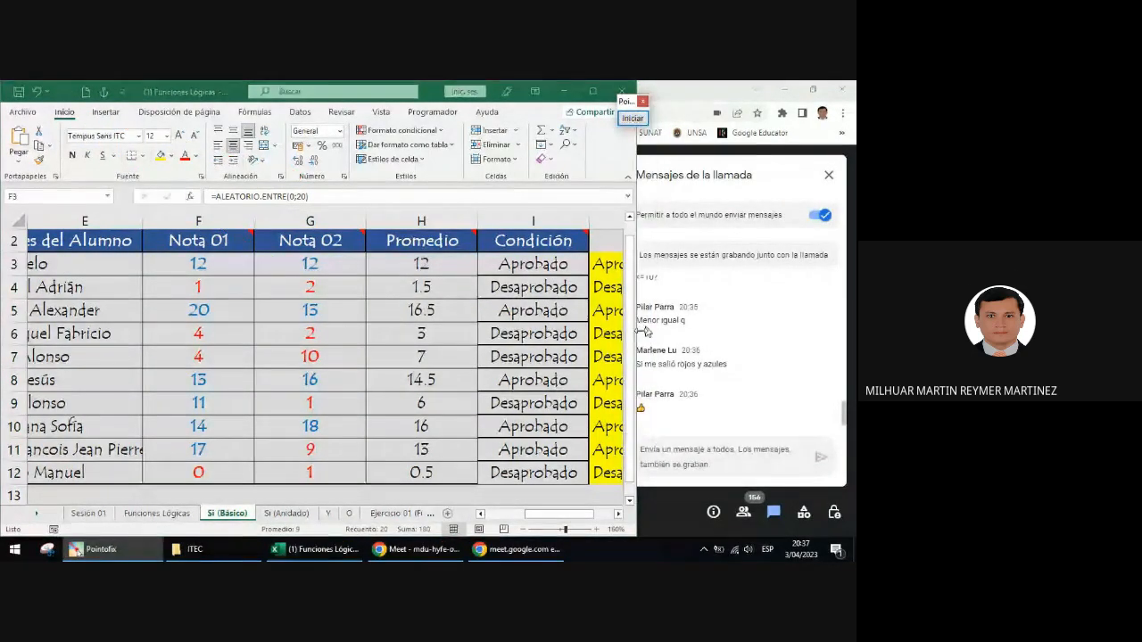
Circle the Número group's dialog launcher in red with Pointofix and end the annotation
click(632, 117)
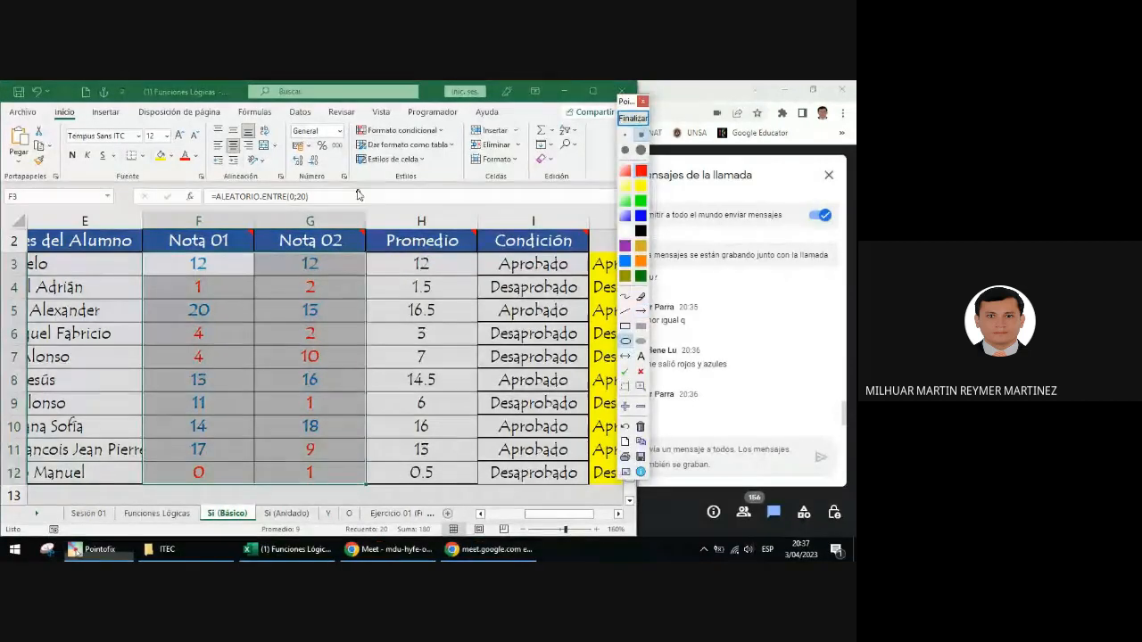
drag(333, 163, 355, 194)
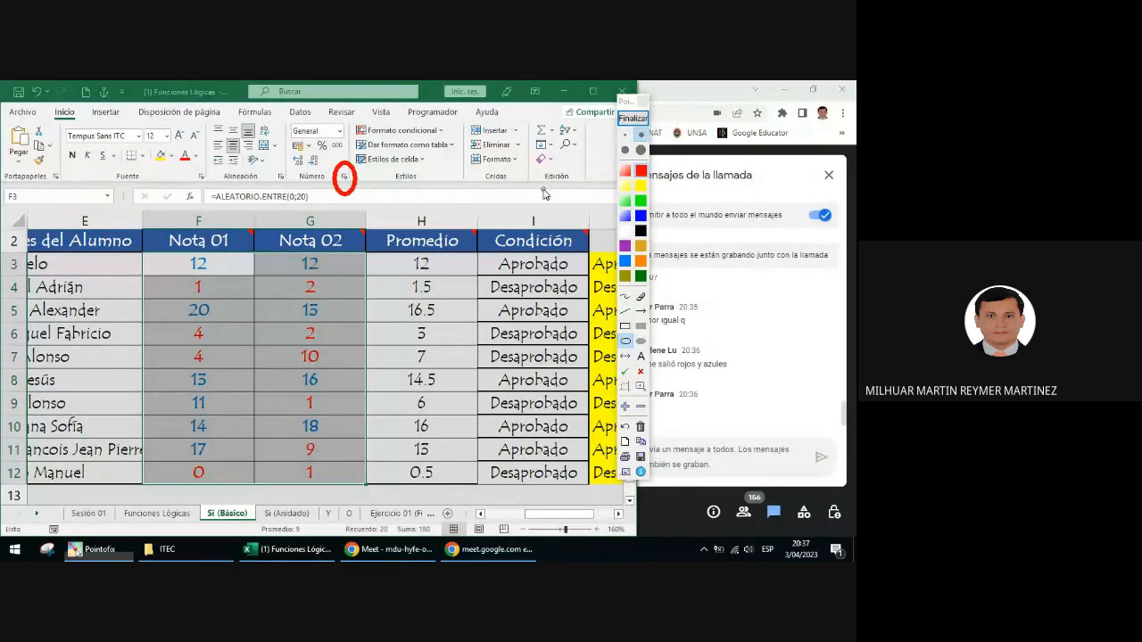
click(633, 117)
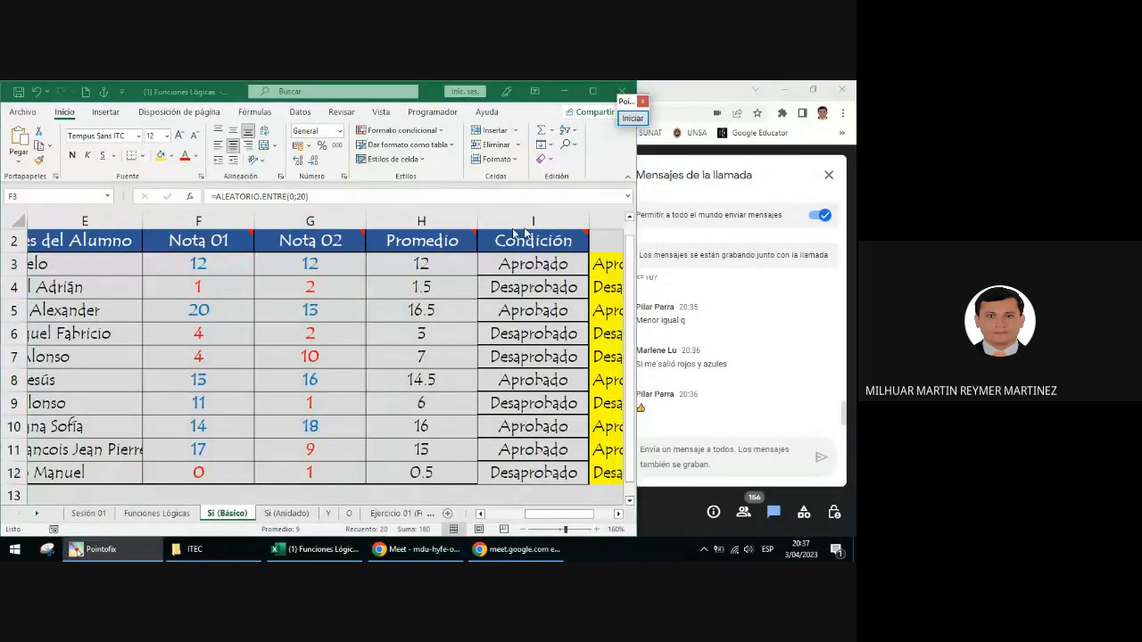
View the number format categories for the selected grades and close the cell format dialog without changes
click(345, 177)
drag(401, 162, 365, 226)
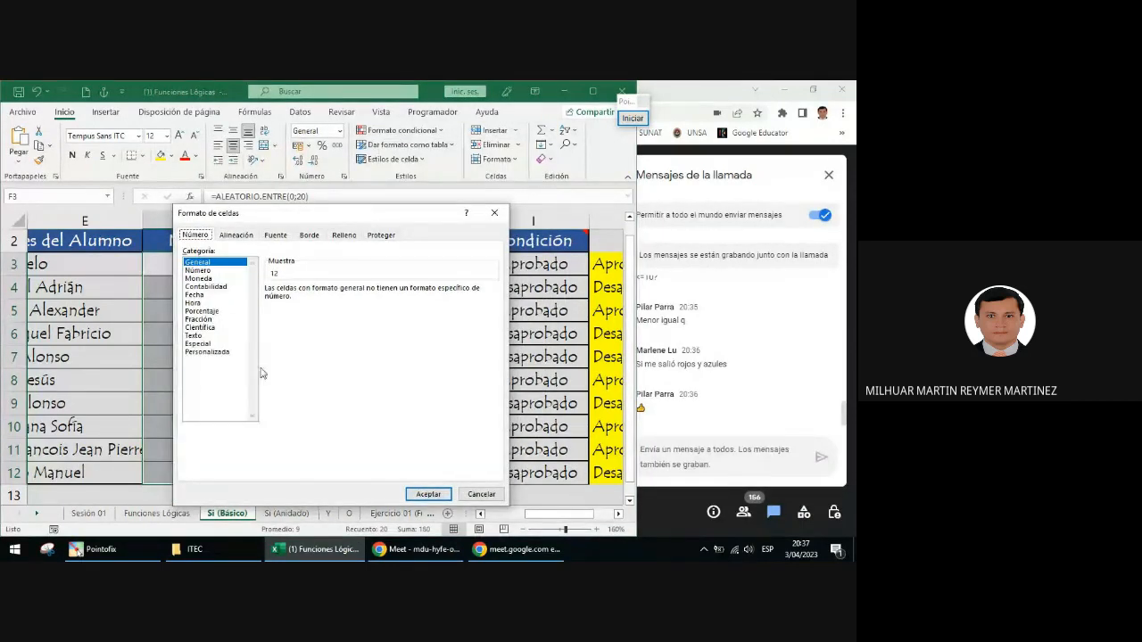
click(494, 212)
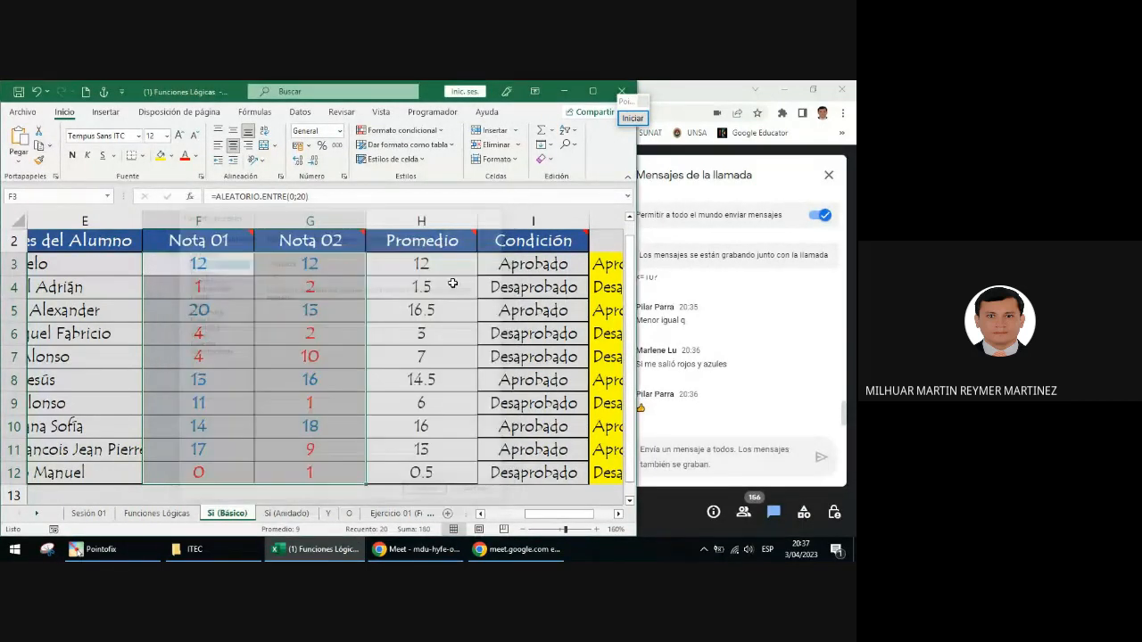
Reselect F3:G12, mark the path to Inicio and Número with red Pointofix arrows and a circled dialog launcher, and end the annotation
click(308, 264)
drag(198, 264, 306, 471)
drag(198, 264, 306, 471)
click(633, 117)
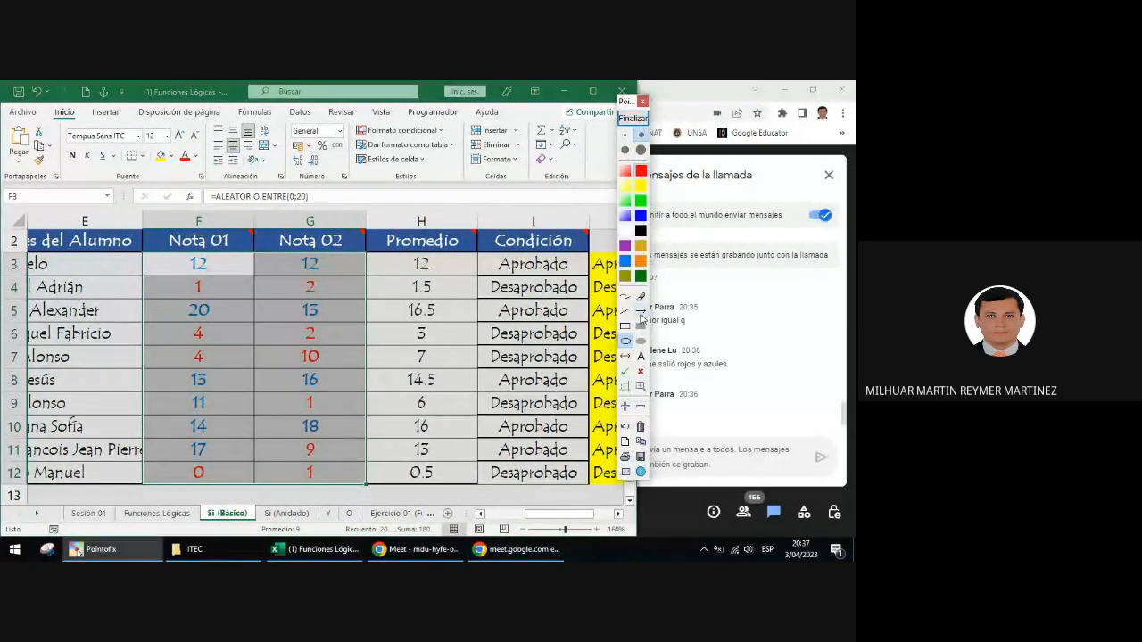
drag(167, 258, 58, 119)
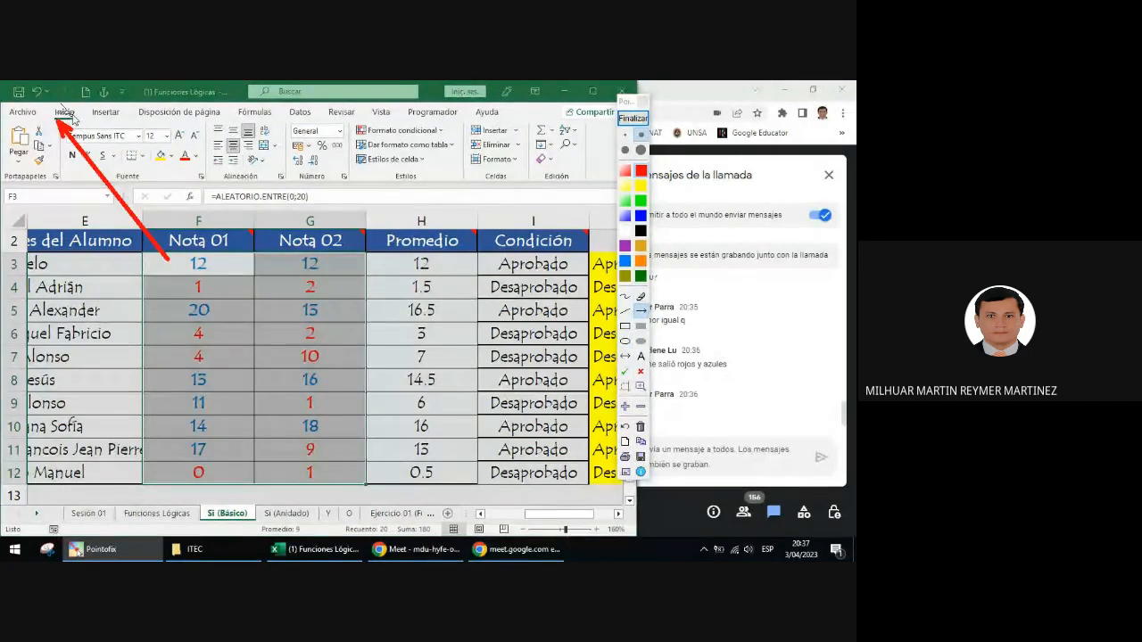
mouse_move(299, 185)
mouse_down()
mouse_move(346, 178)
mouse_move(357, 191)
mouse_up()
click(626, 341)
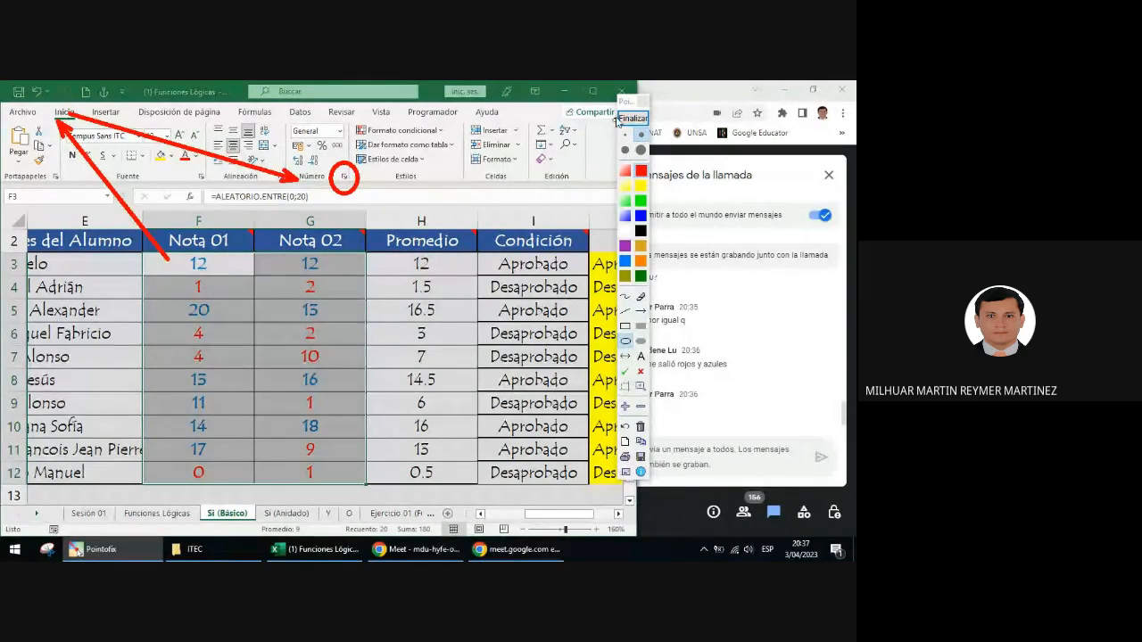
click(632, 118)
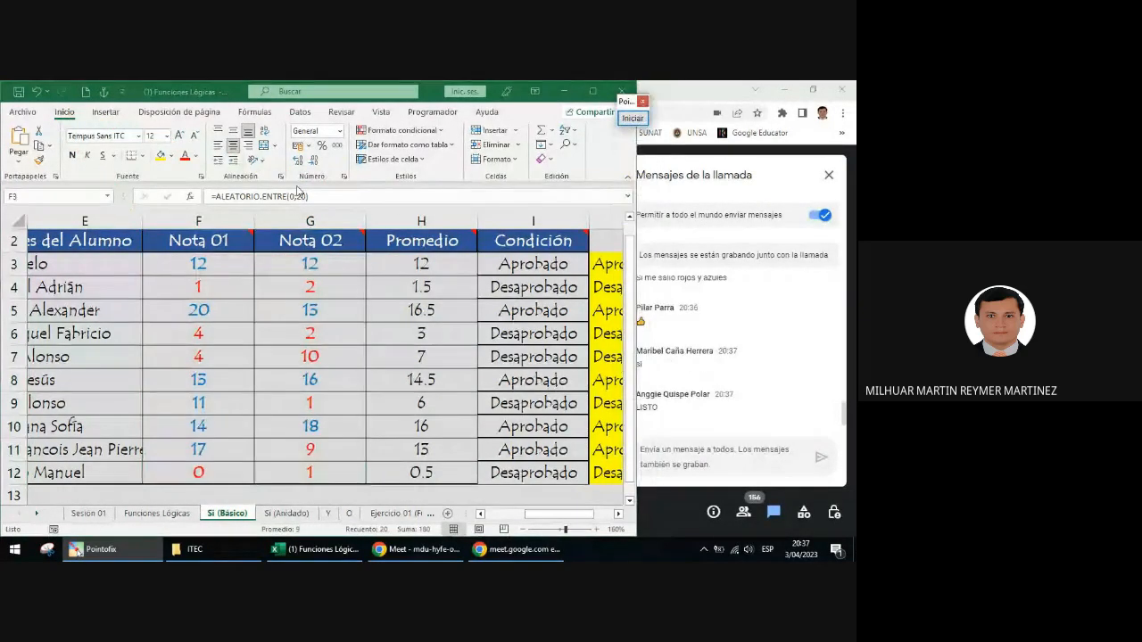
Open the number format dialog for the selected grades and shift it upward over the sheet
click(345, 178)
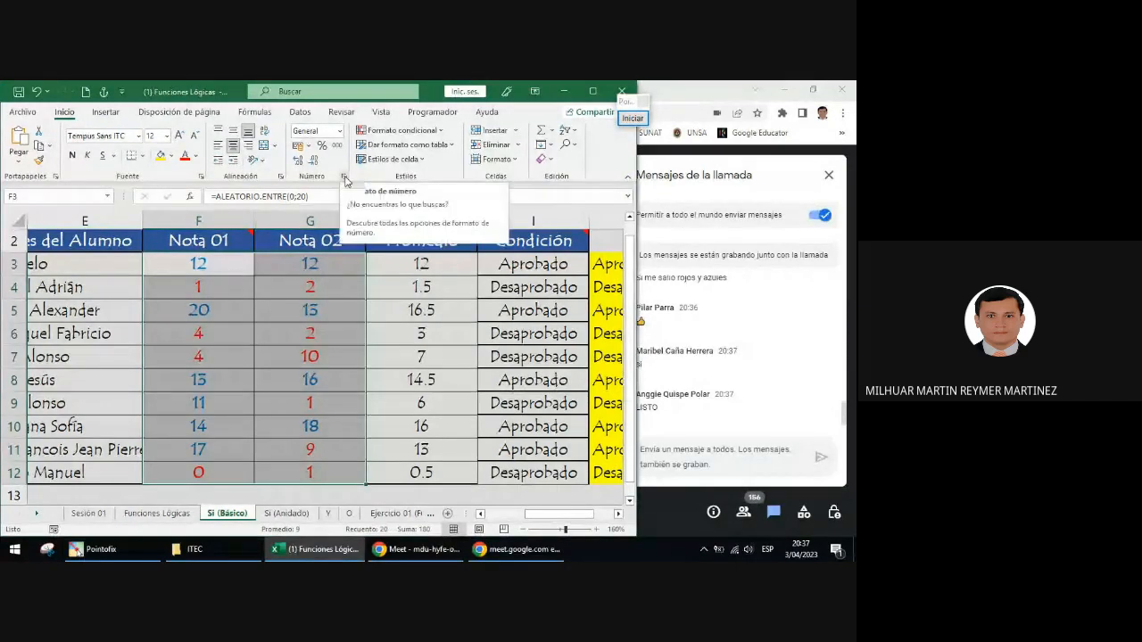
click(344, 178)
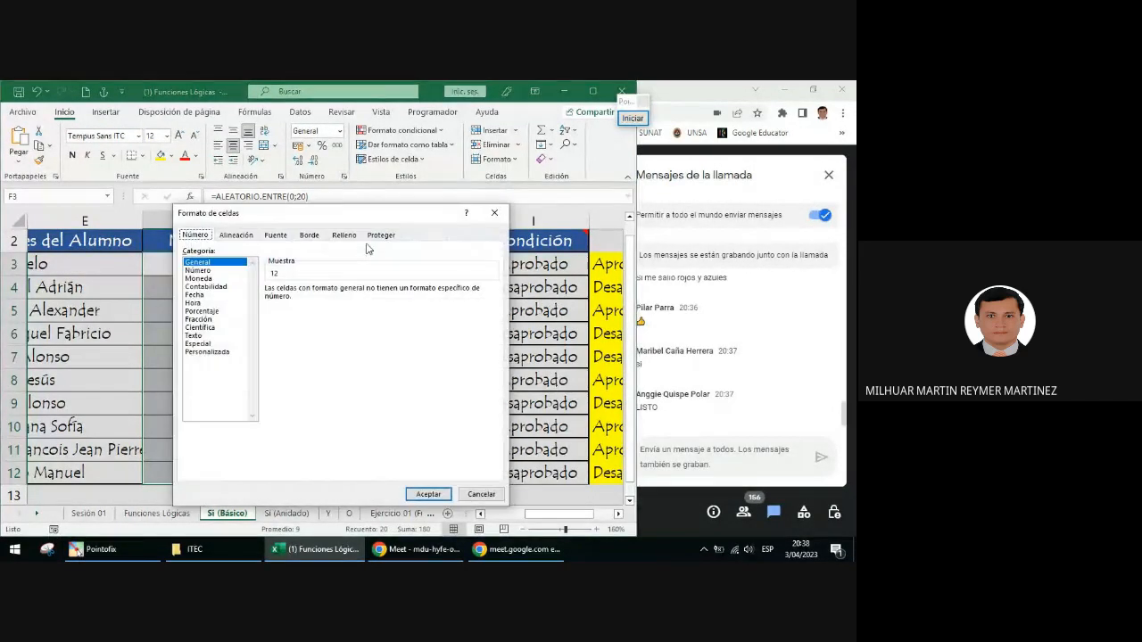
drag(387, 219, 393, 190)
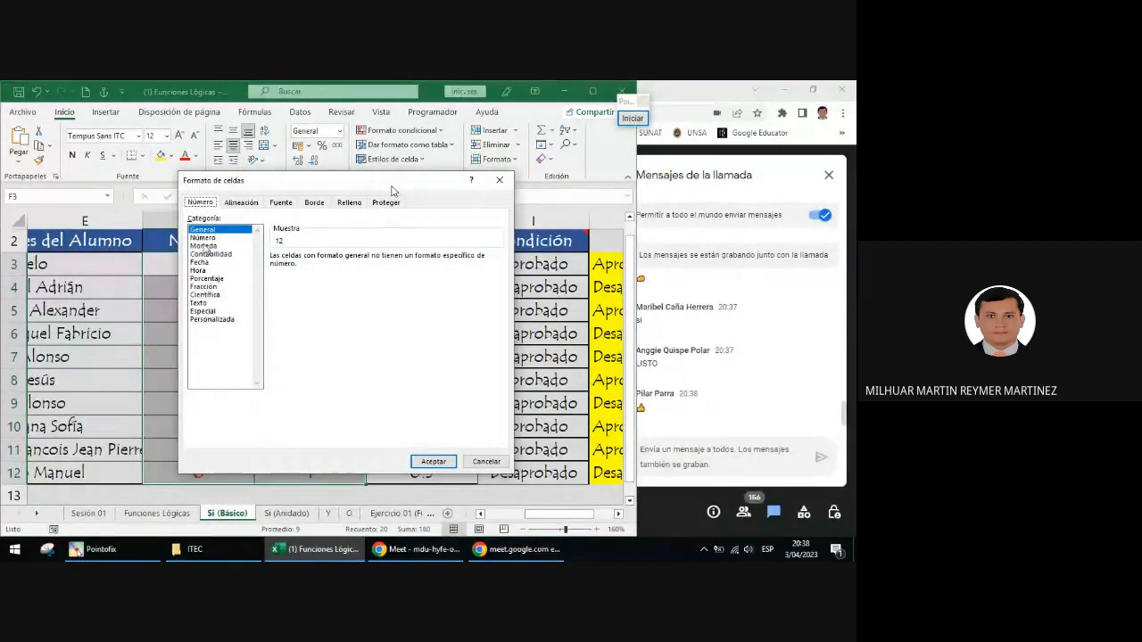
With Pointofix, box the Formato de celdas title, point an arrow at Número, circle Personalizada in red, and end the annotation
click(632, 119)
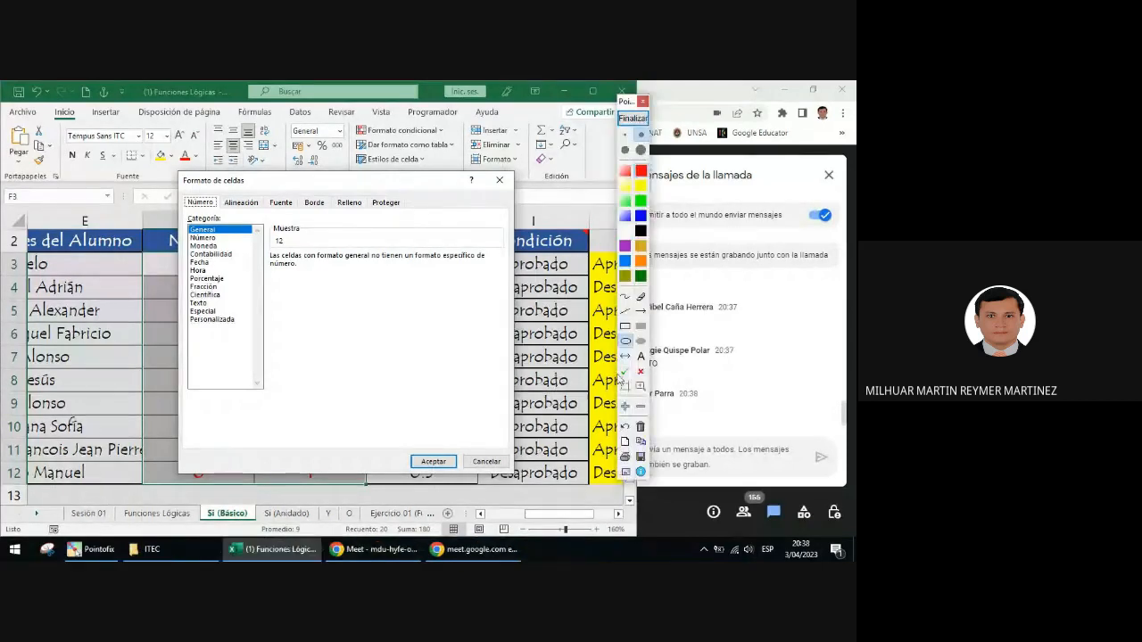
click(625, 326)
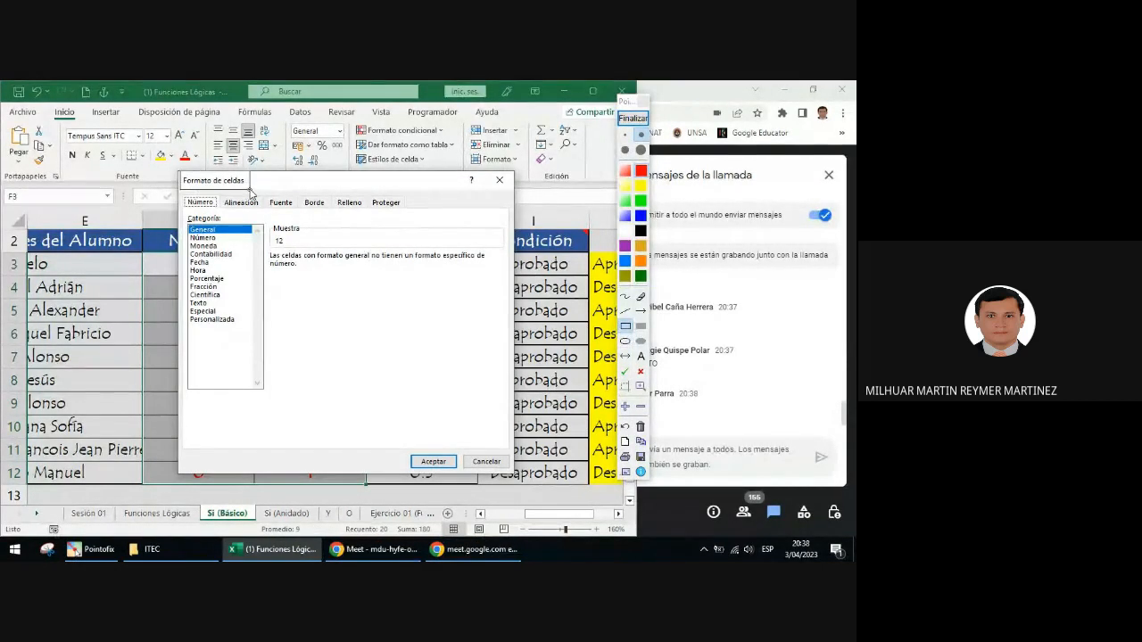
drag(179, 171, 249, 189)
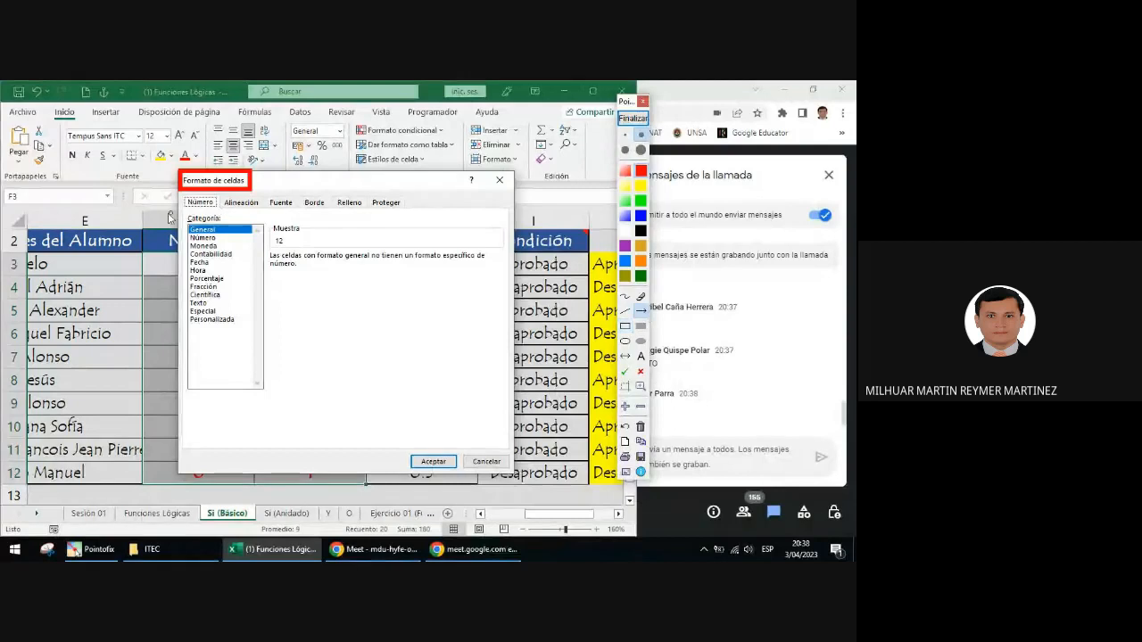
drag(167, 218, 189, 204)
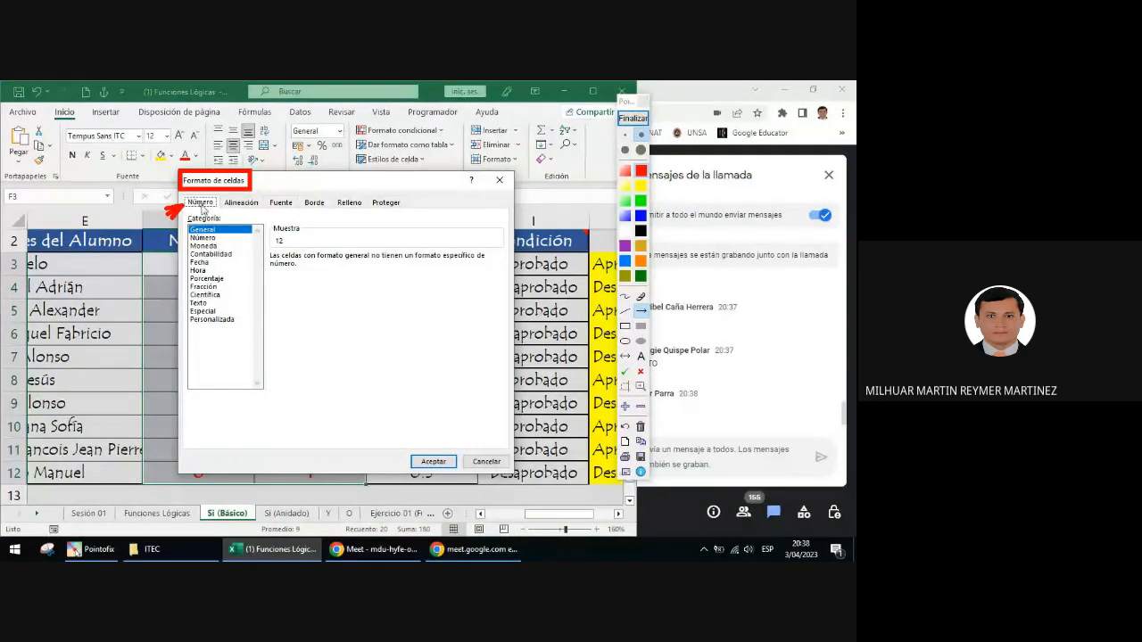
click(626, 341)
drag(178, 312, 244, 327)
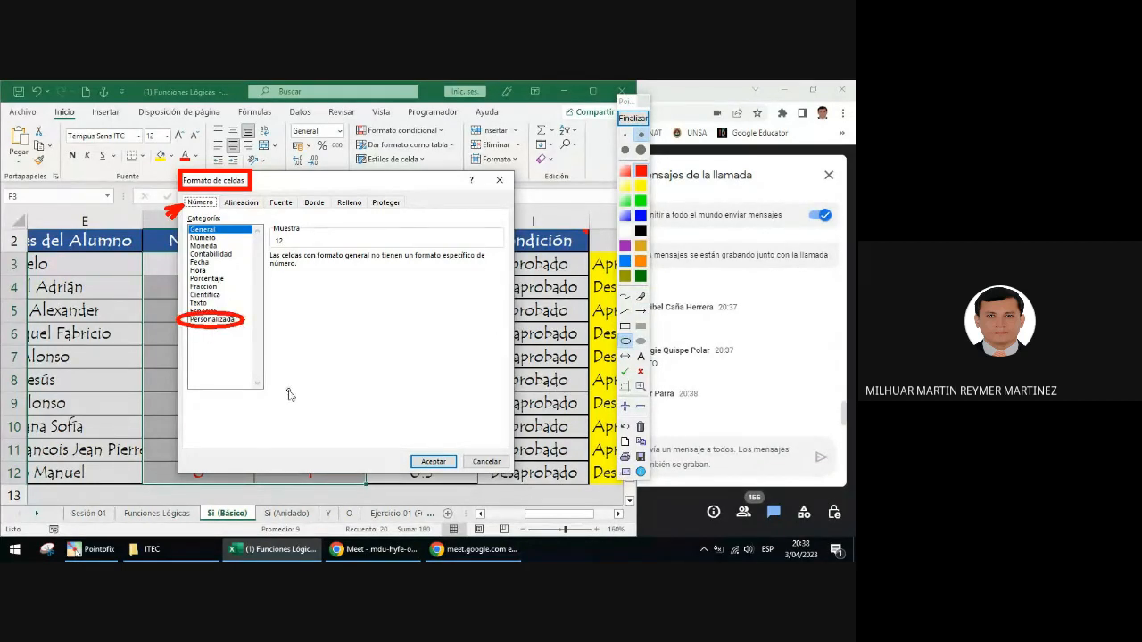
click(632, 118)
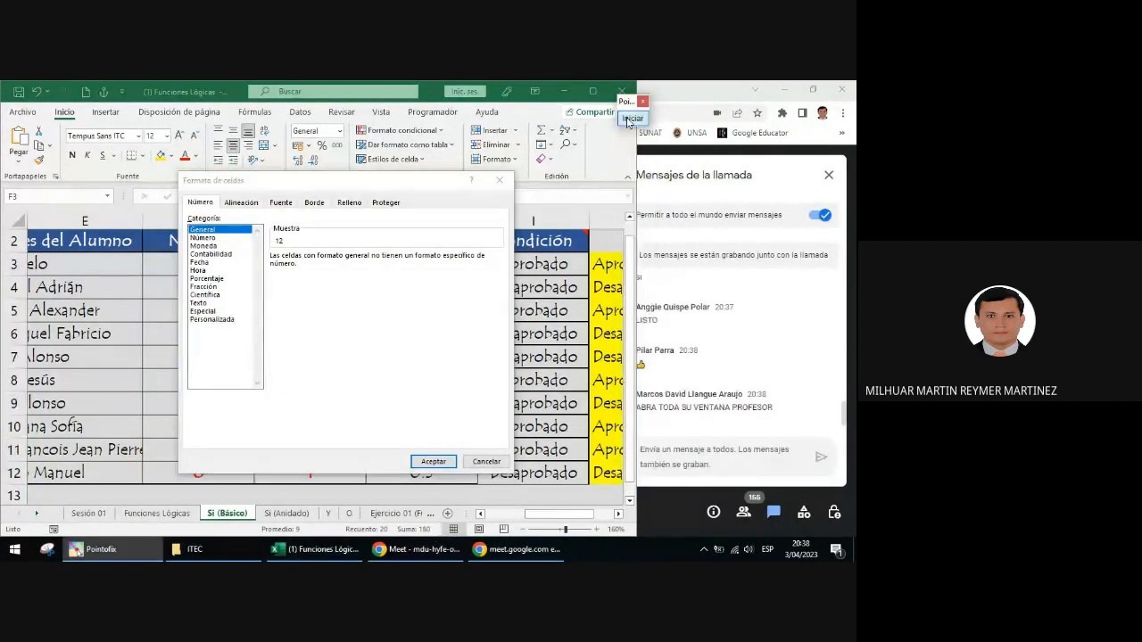
Choose the Personalizada category and mark the path from Número to it with a red Pointofix box and arrow
click(222, 321)
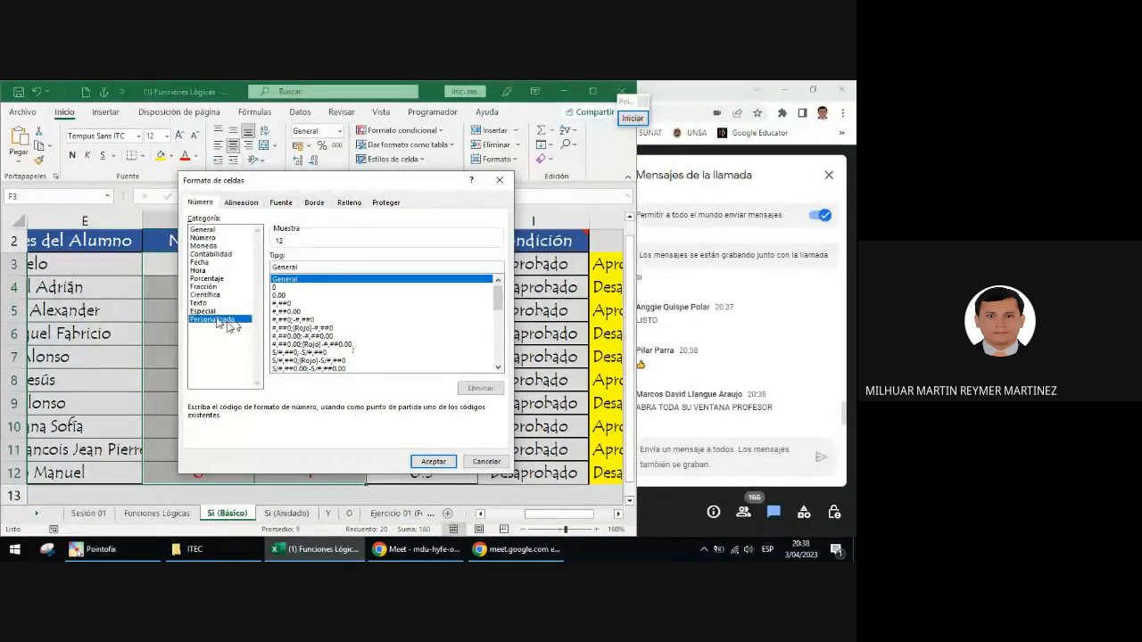
drag(252, 190, 324, 201)
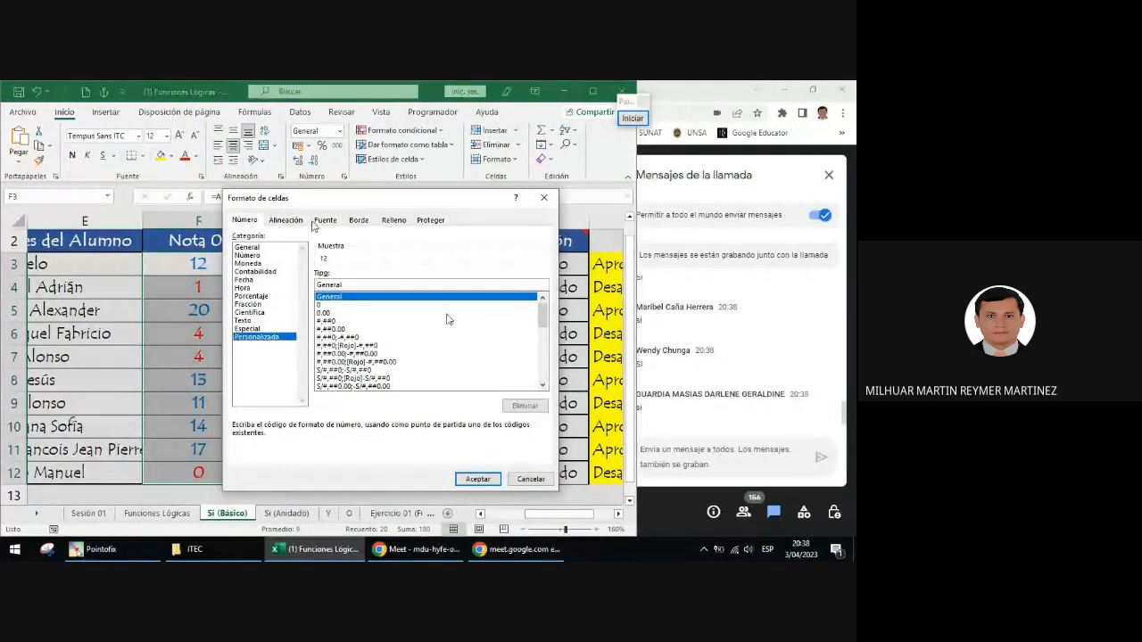
click(632, 117)
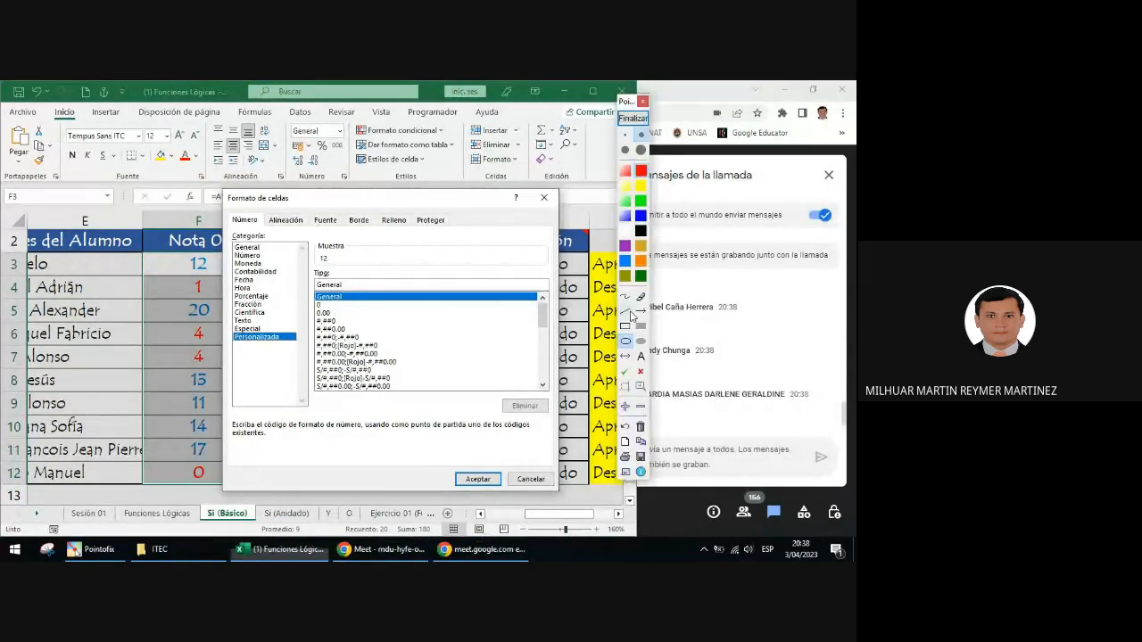
mouse_move(230, 208)
mouse_down()
mouse_move(263, 232)
mouse_move(236, 339)
mouse_up()
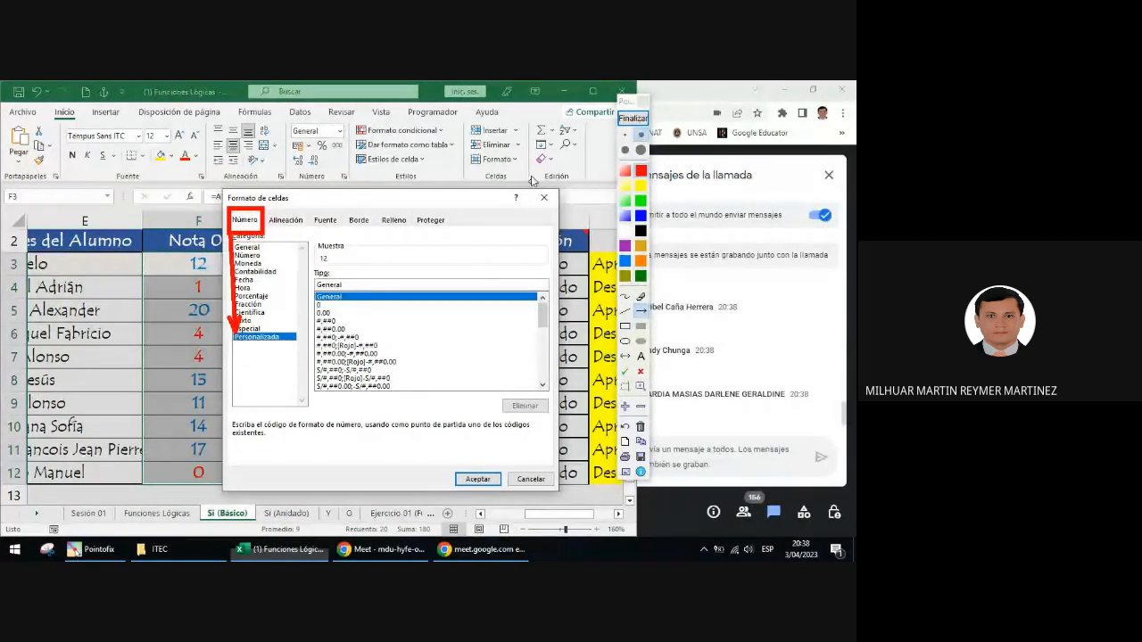
click(633, 118)
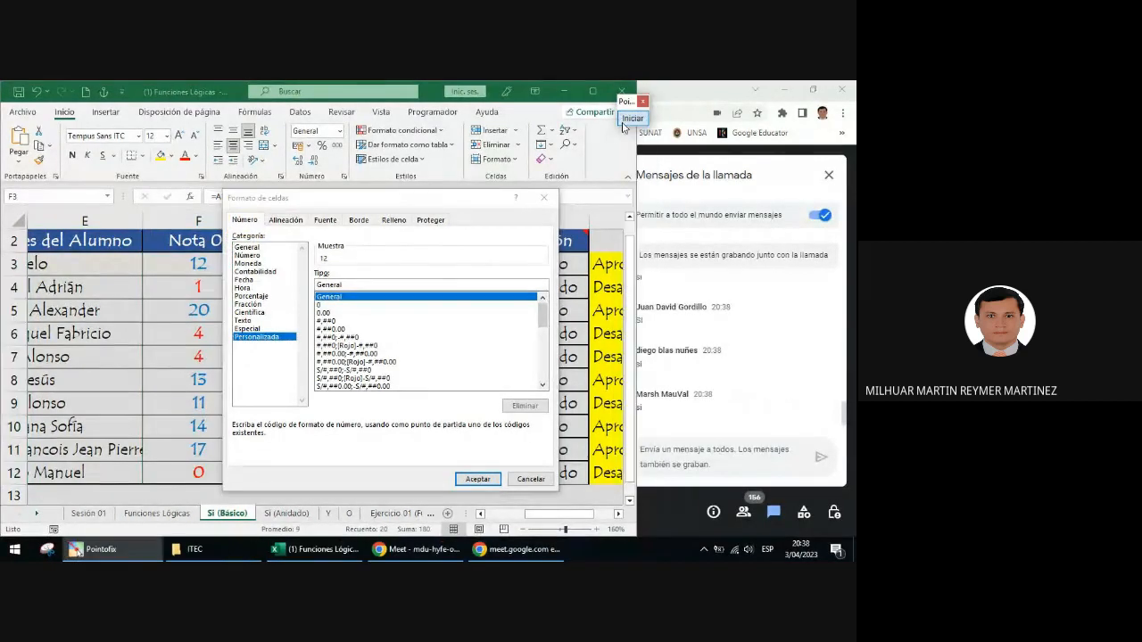
Pick the 0 format code and highlight the Tipo value with a red Pointofix circle and arrow, ending the annotation
click(286, 353)
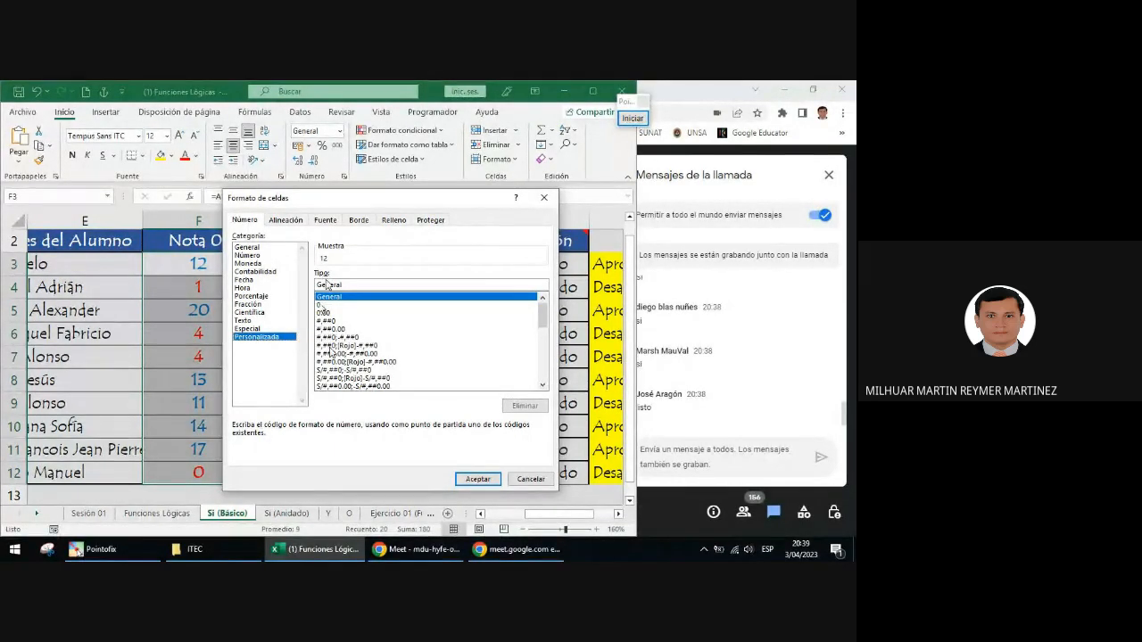
click(323, 306)
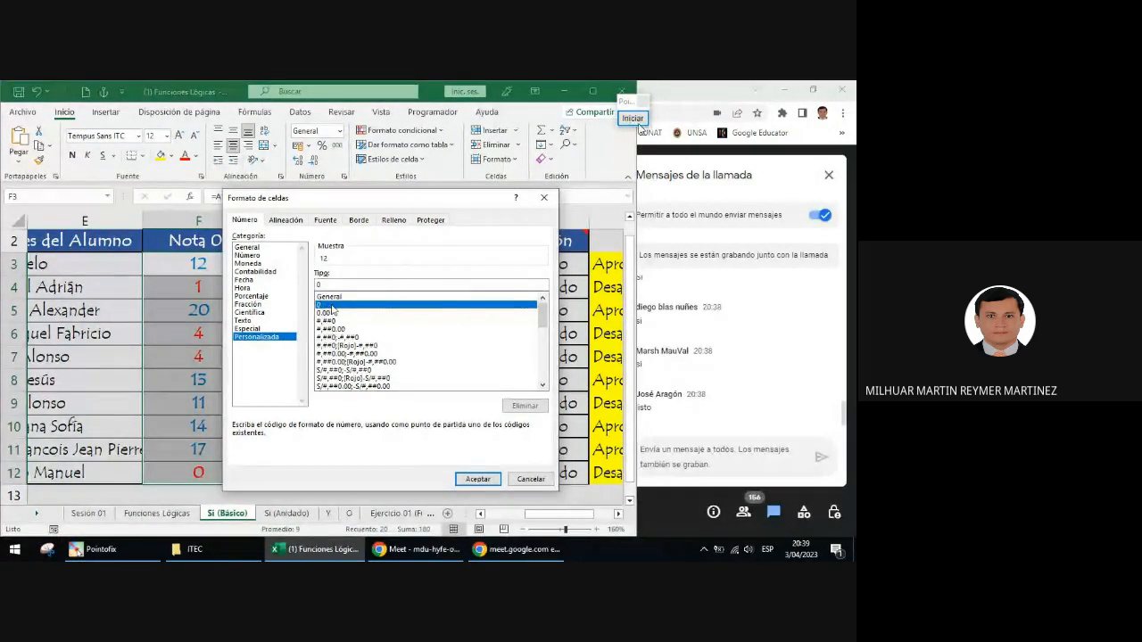
click(625, 341)
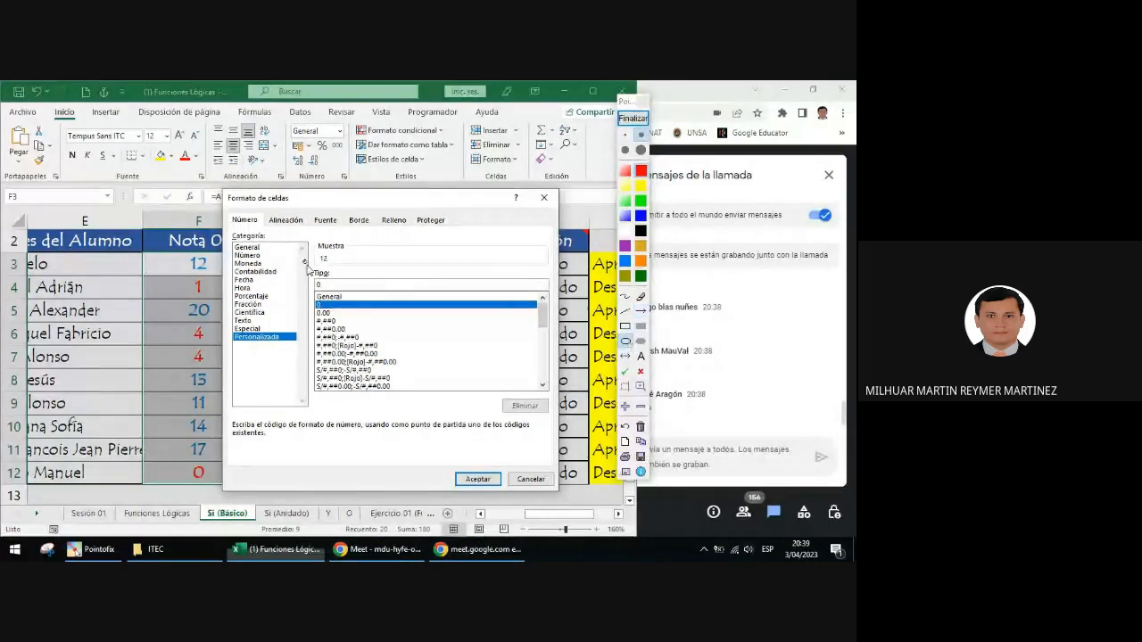
drag(305, 261, 348, 300)
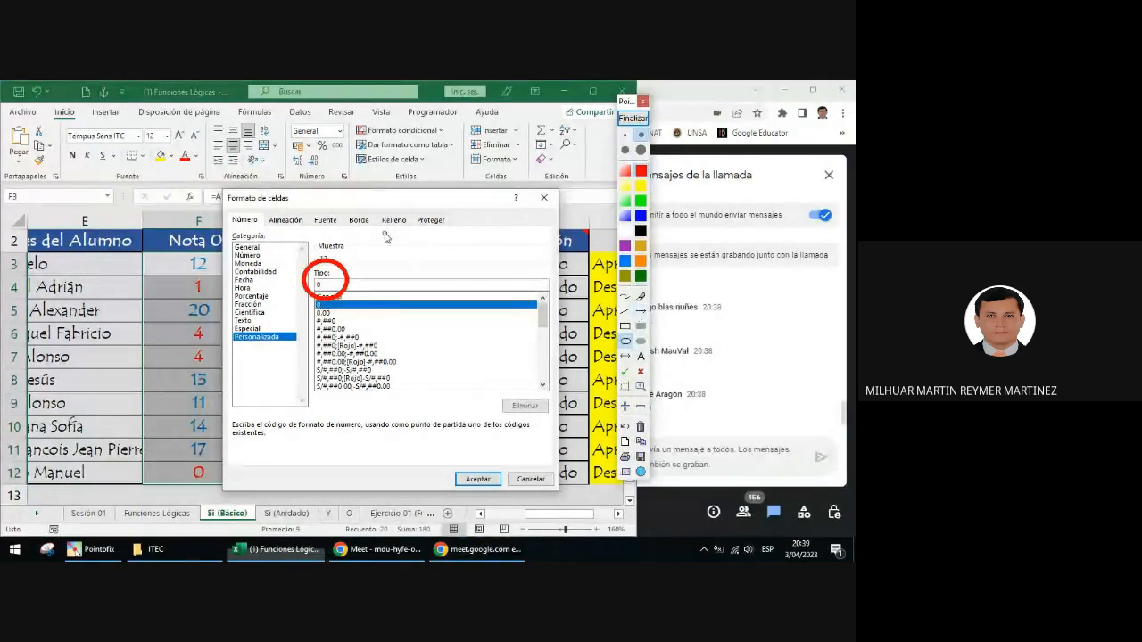
click(641, 311)
drag(412, 222, 344, 264)
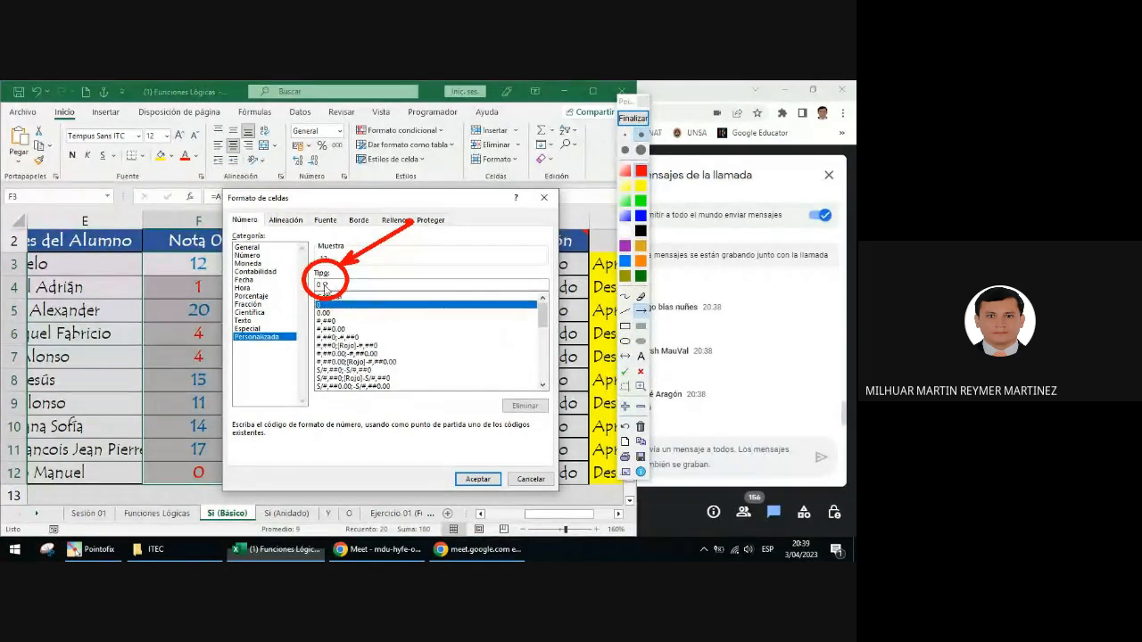
click(632, 118)
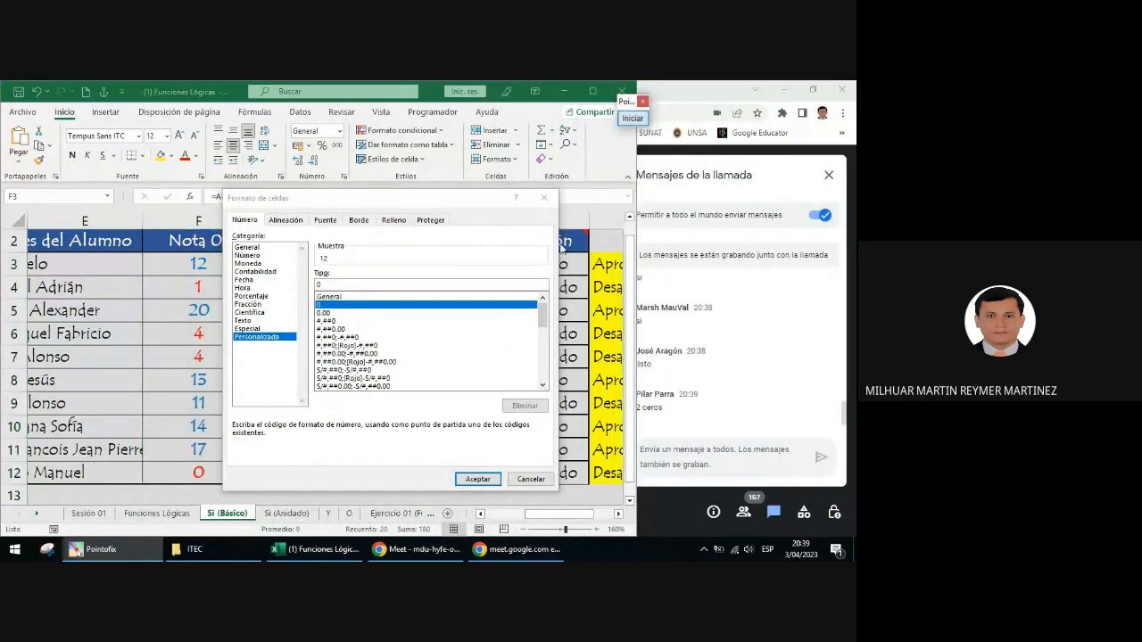
Change the custom format code to 00 and apply it to the selected Nota 01 and Nota 02 grades
click(346, 284)
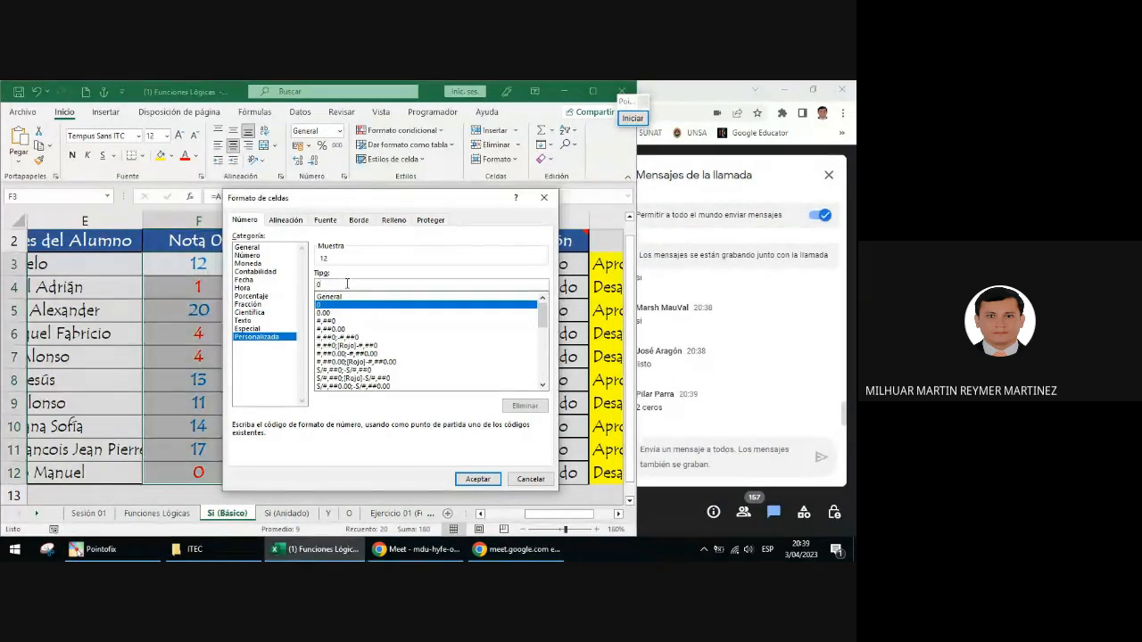
text(0)
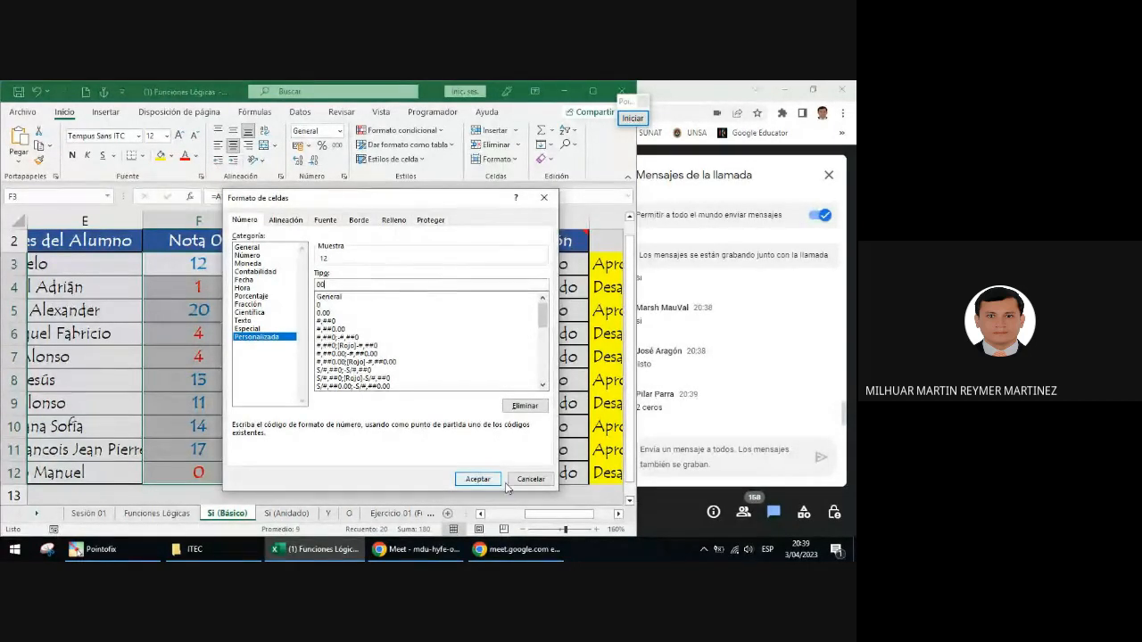
click(477, 479)
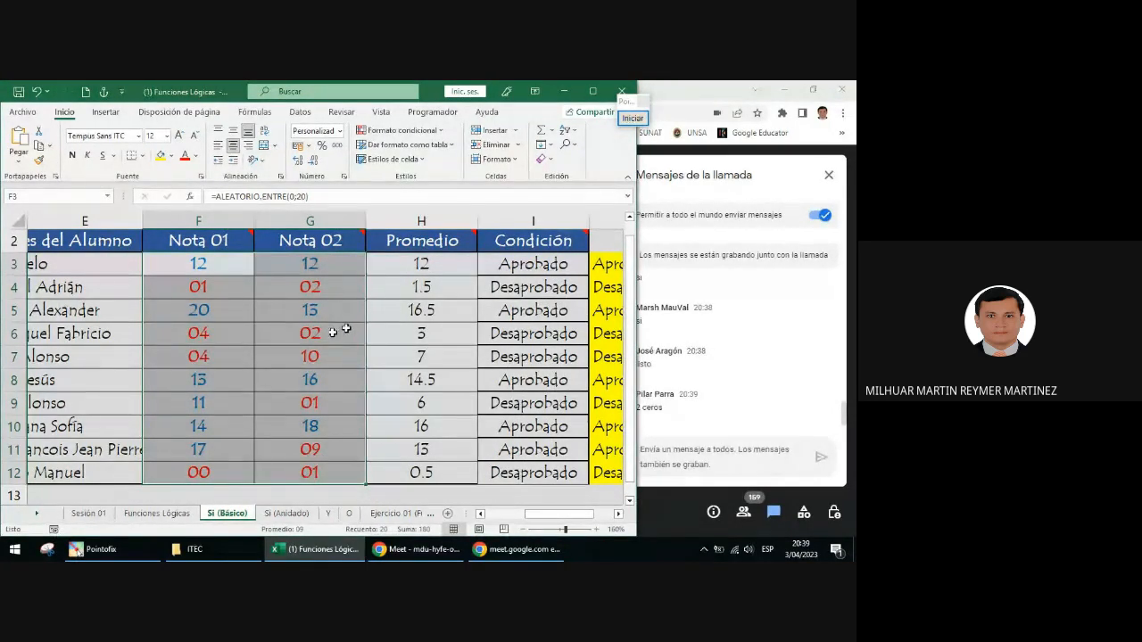
Reselect the grades in F3:G12, draw a red Pointofix arrow to the Número group's dialog launcher, and end the annotation
drag(217, 267, 331, 469)
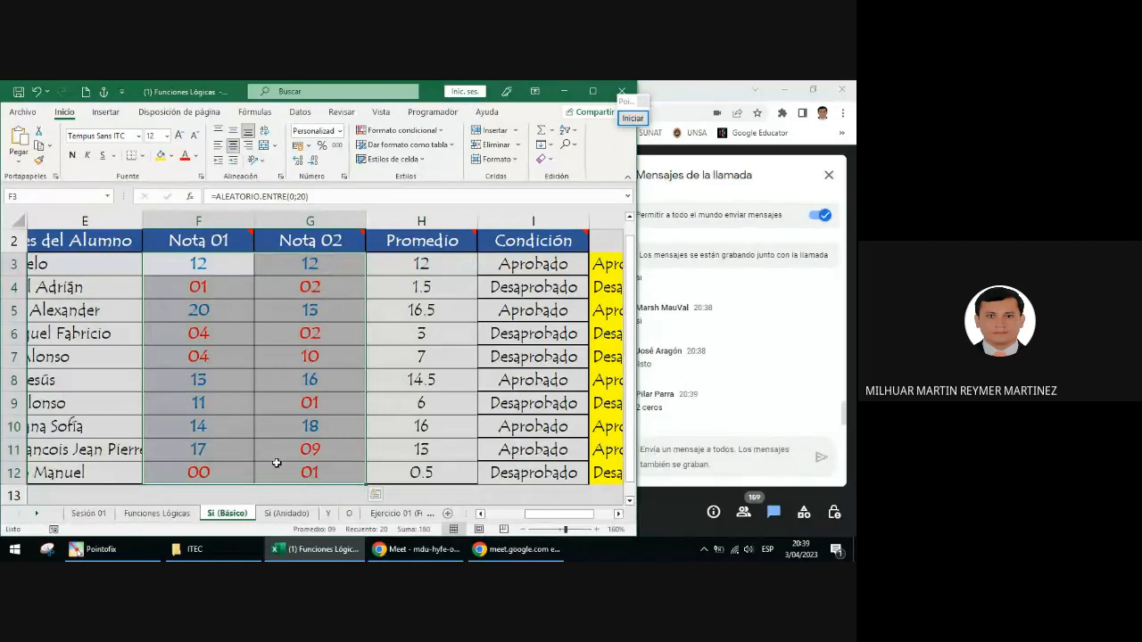
click(274, 312)
drag(214, 264, 331, 469)
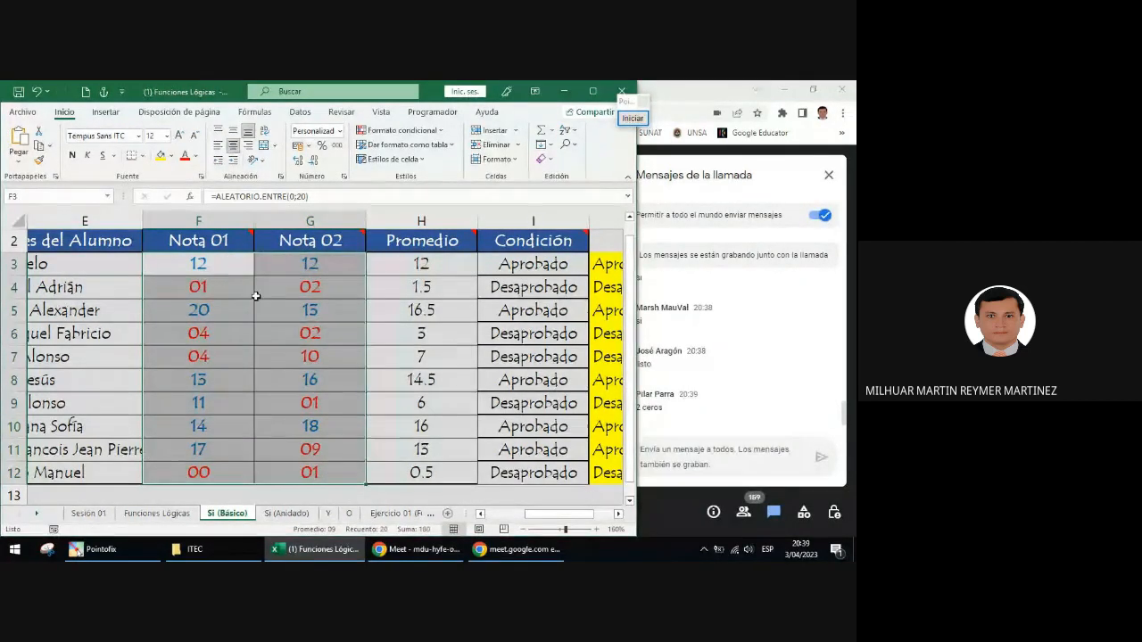
click(632, 118)
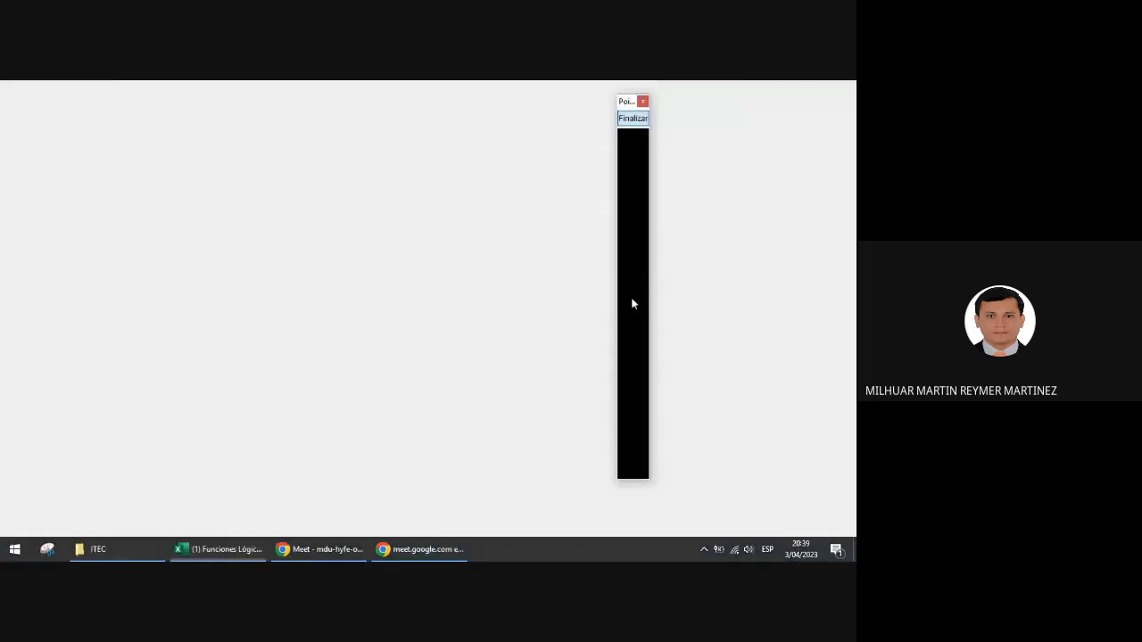
mouse_move(348, 259)
mouse_down()
mouse_move(412, 188)
mouse_move(401, 160)
mouse_move(355, 150)
mouse_move(295, 182)
mouse_move(344, 181)
mouse_up()
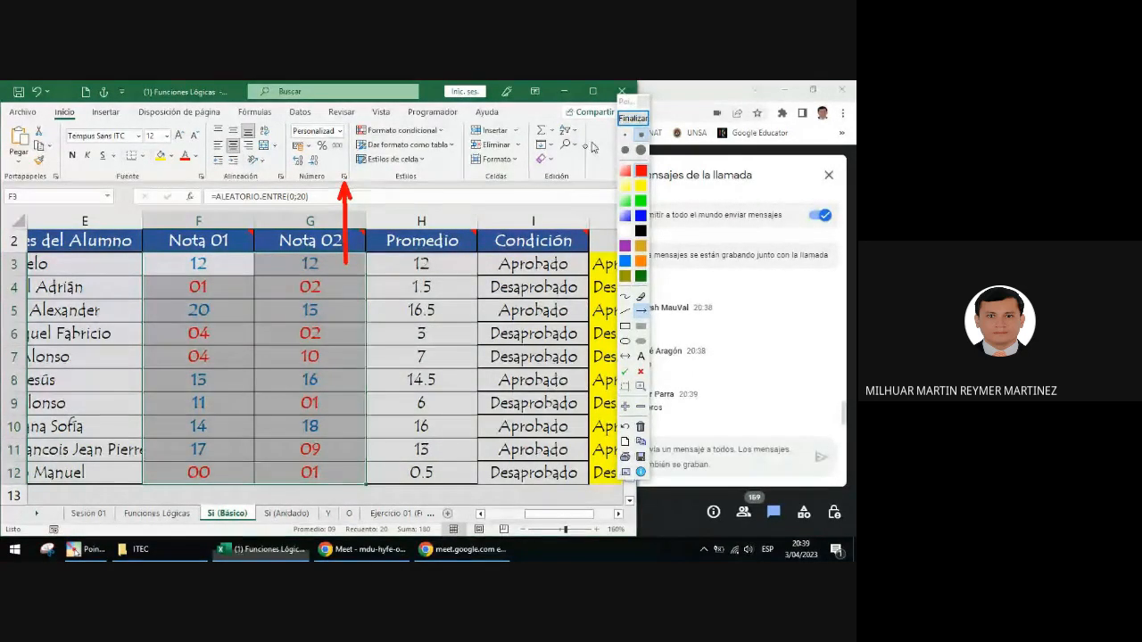
click(632, 118)
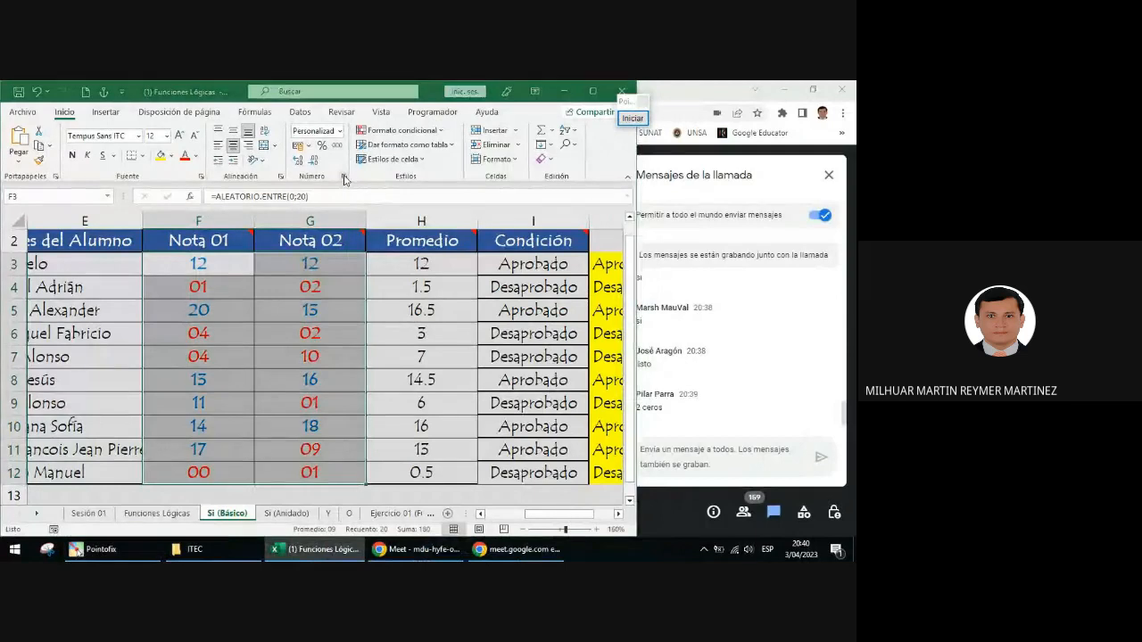
Reopen the number format dialog, rebuild the custom code 00 from the 0 format, and close the dialog without applying
click(343, 176)
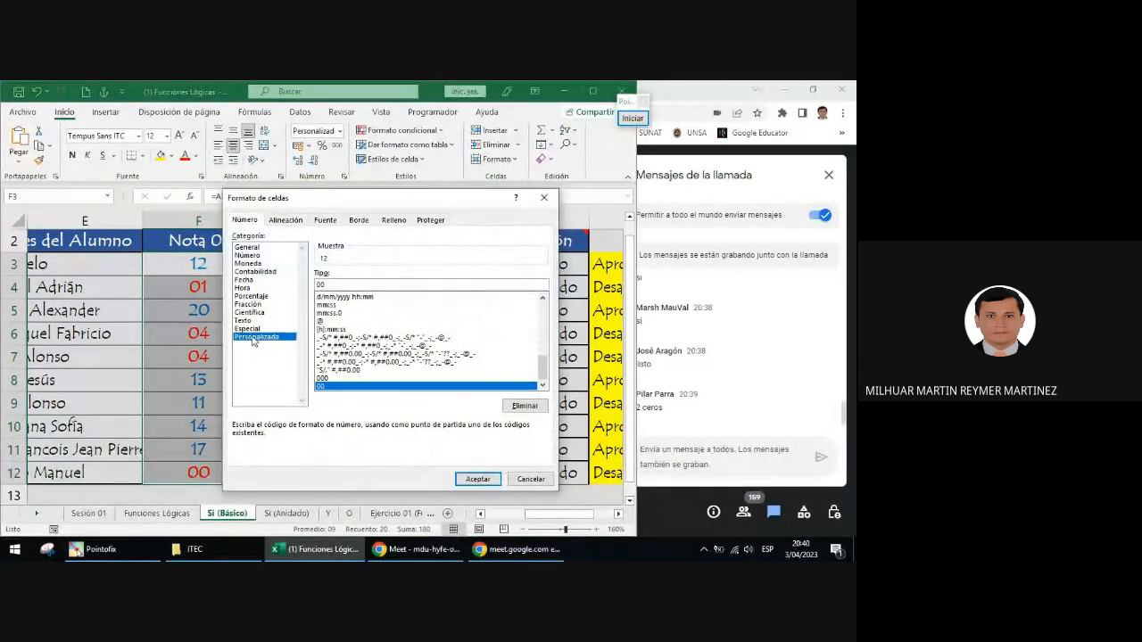
scroll(323, 321, up, 10)
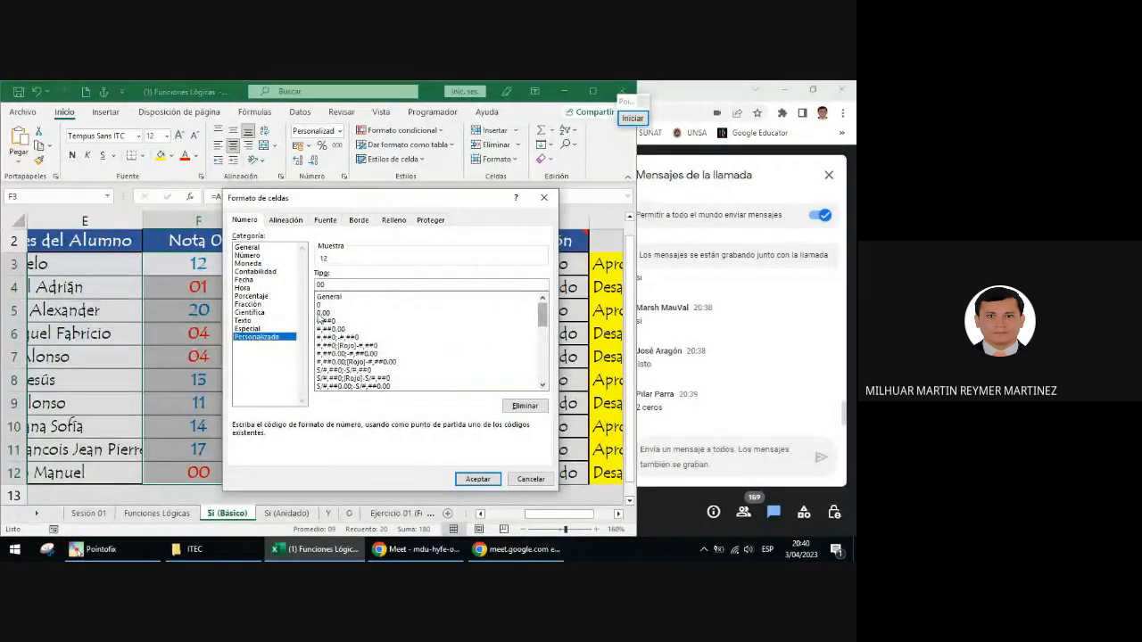
click(321, 304)
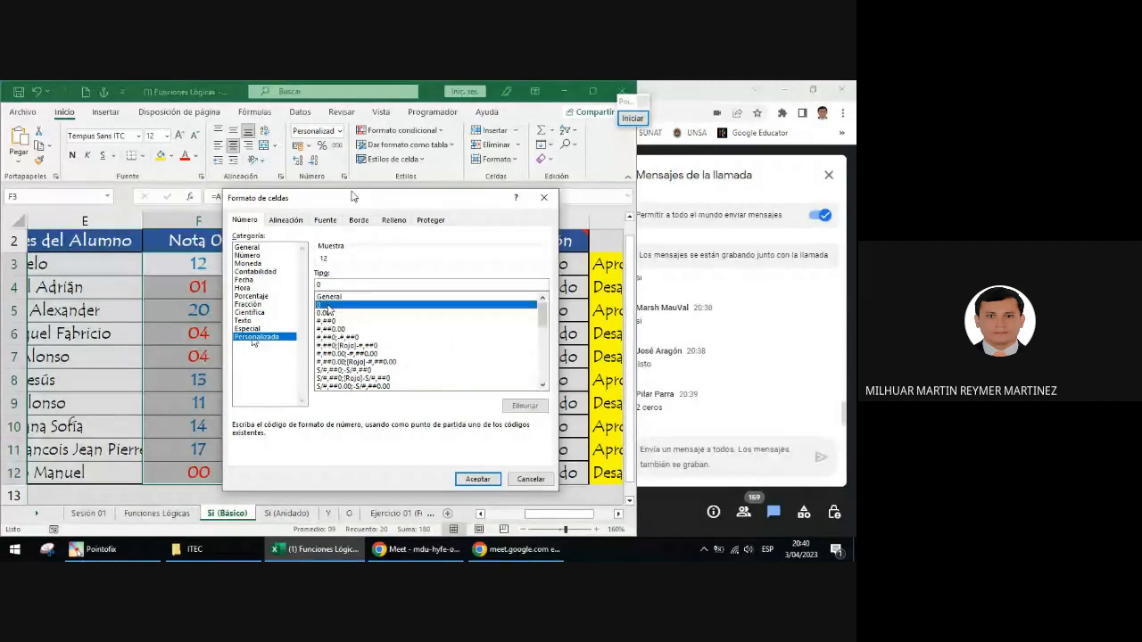
click(335, 285)
text(0)
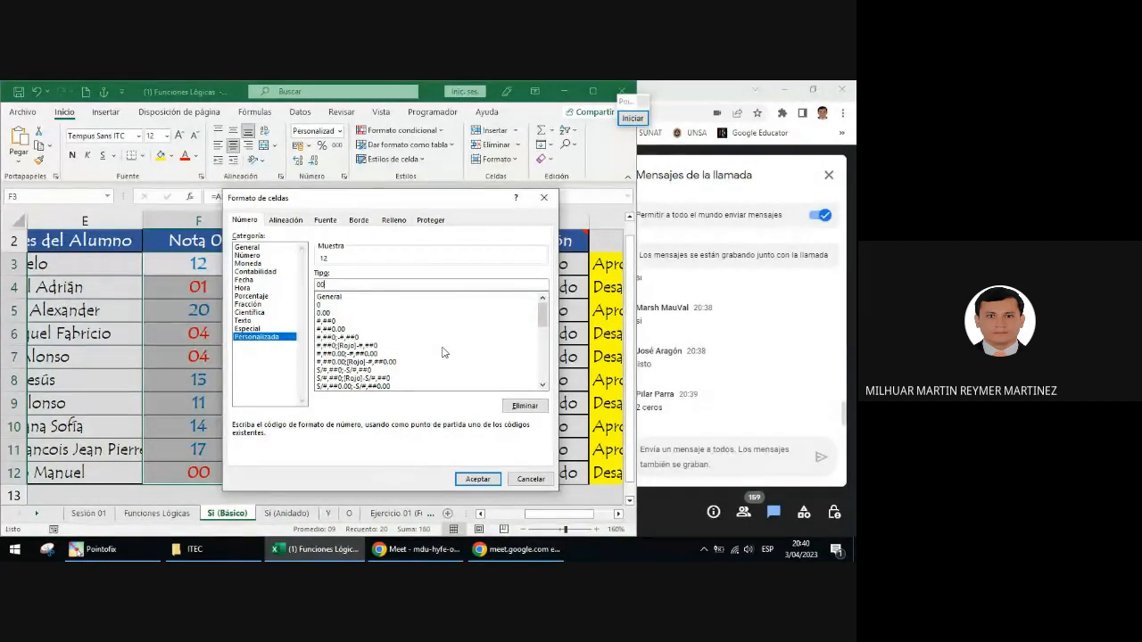
drag(334, 286, 273, 285)
click(544, 197)
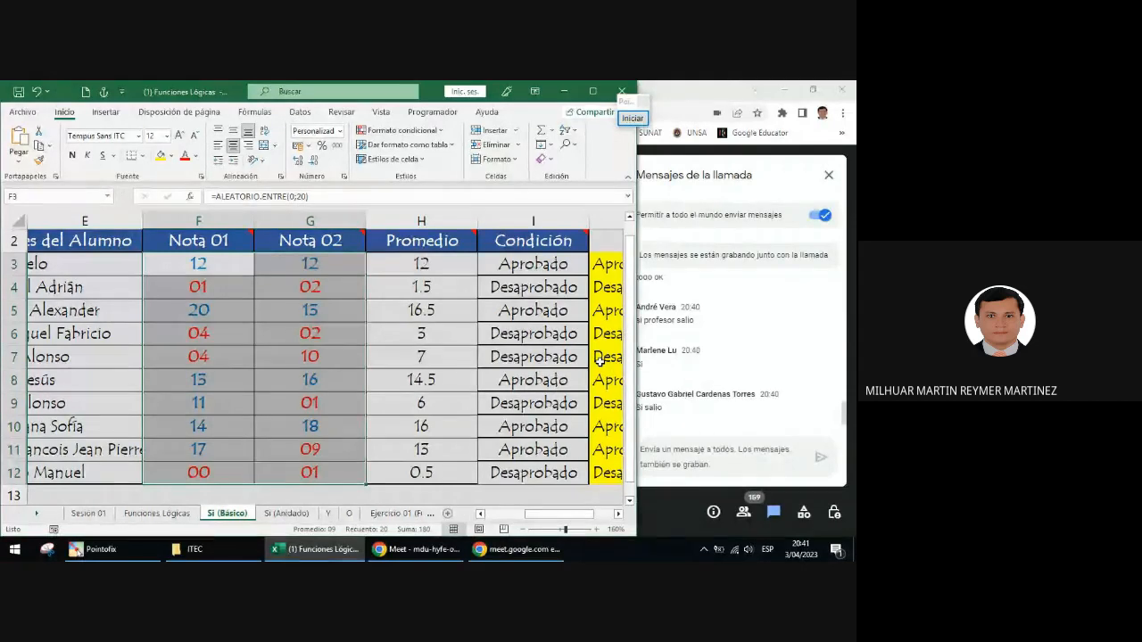
Circle the Promedio values with a red Pointofix ellipse and end the annotation
click(633, 117)
click(624, 340)
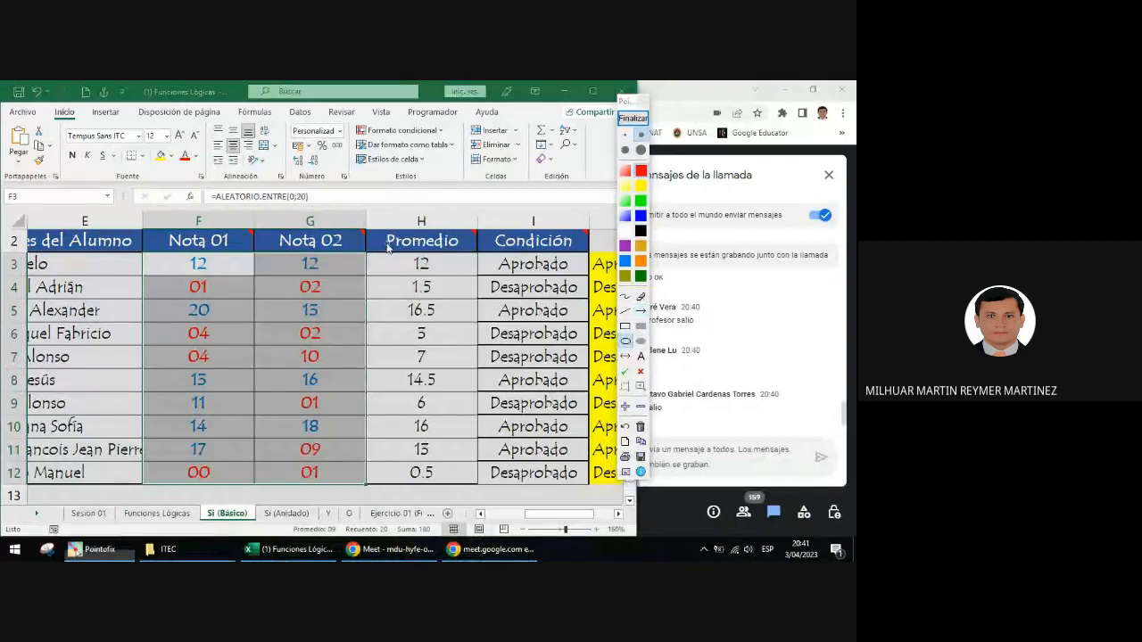
drag(385, 243, 465, 501)
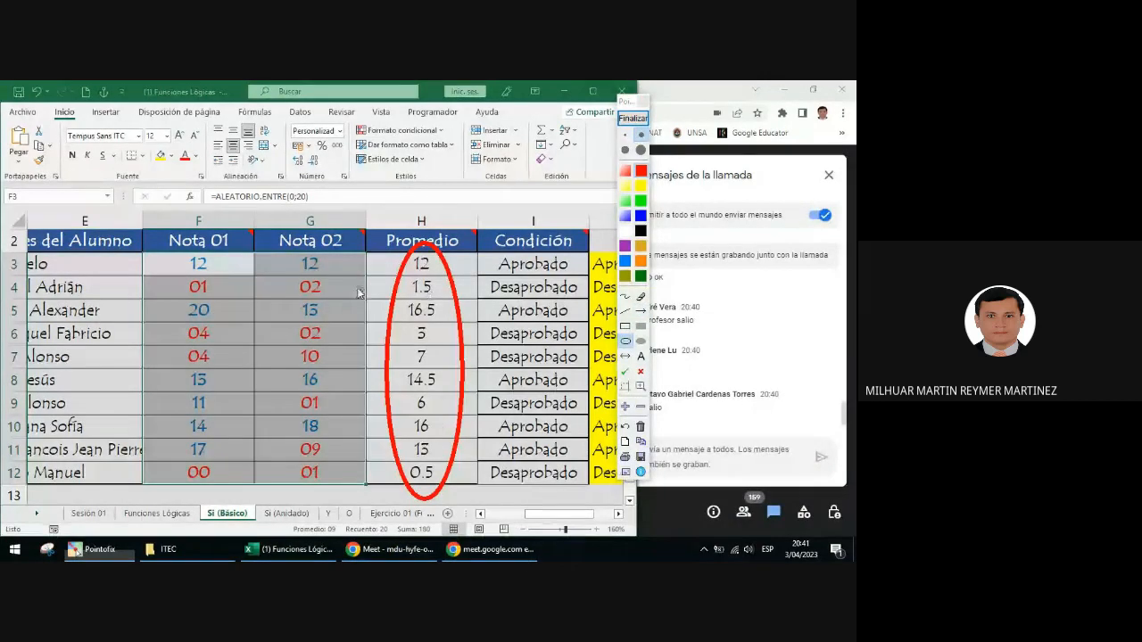
click(632, 119)
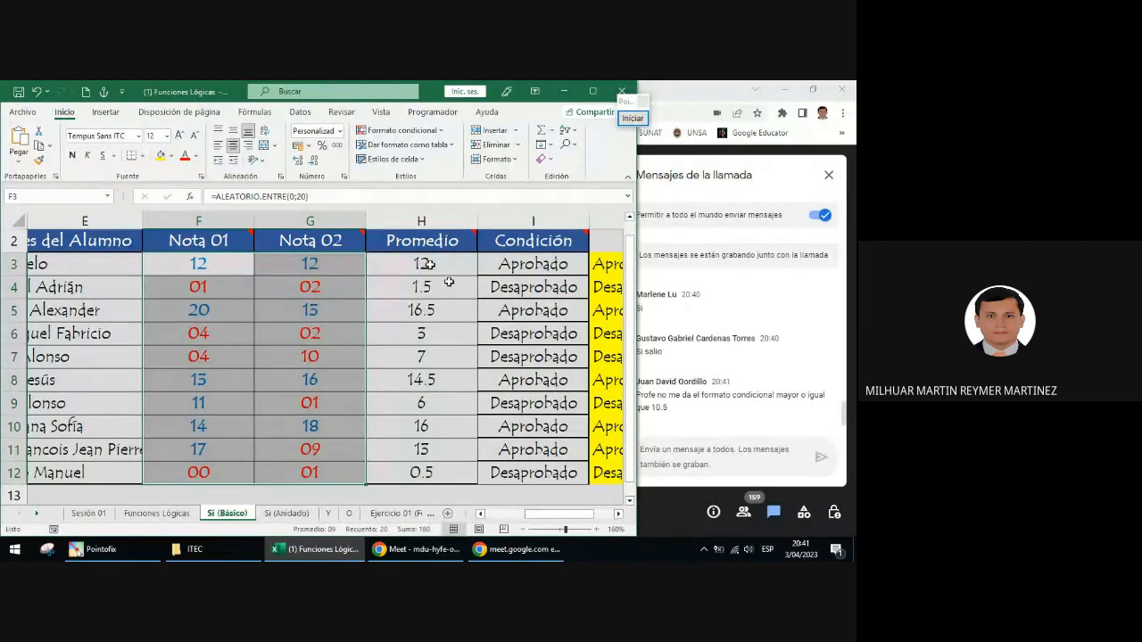
Open the number format dialog for averages H3:H12, choose Personalizada, and shorten the 0.00 code to 0.0
drag(426, 264, 428, 472)
drag(425, 268, 432, 466)
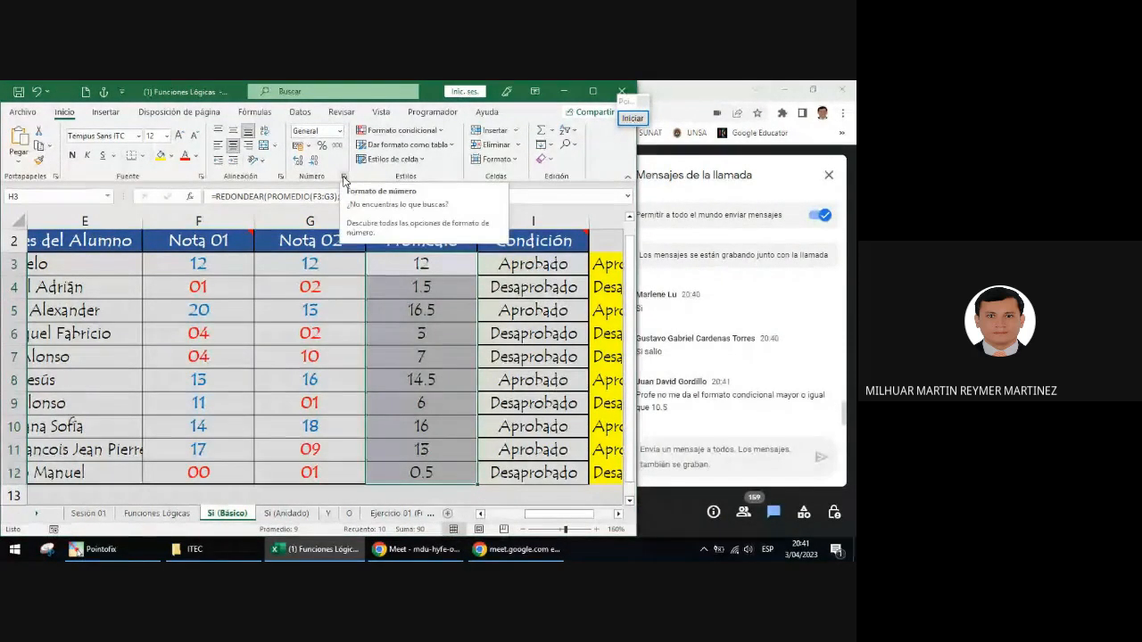
click(344, 179)
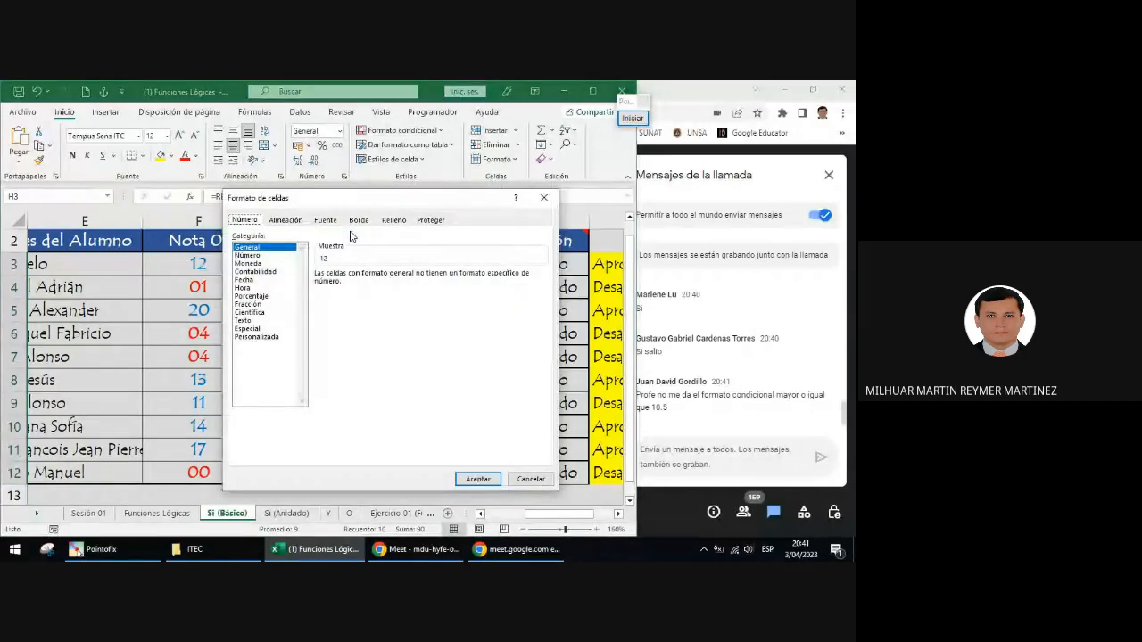
click(263, 337)
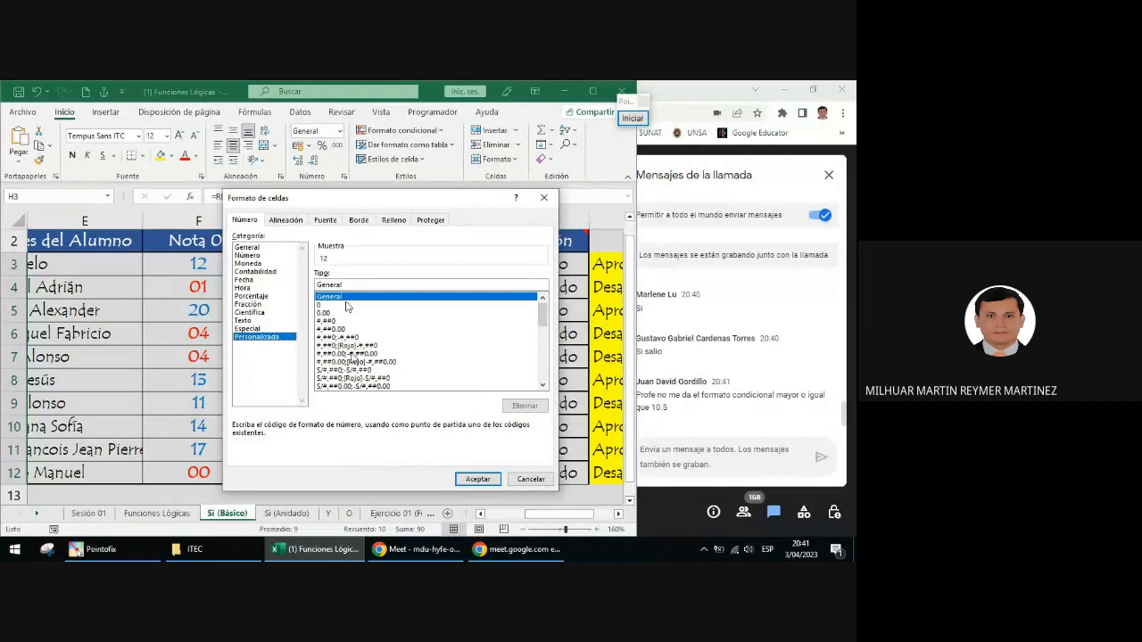
click(326, 313)
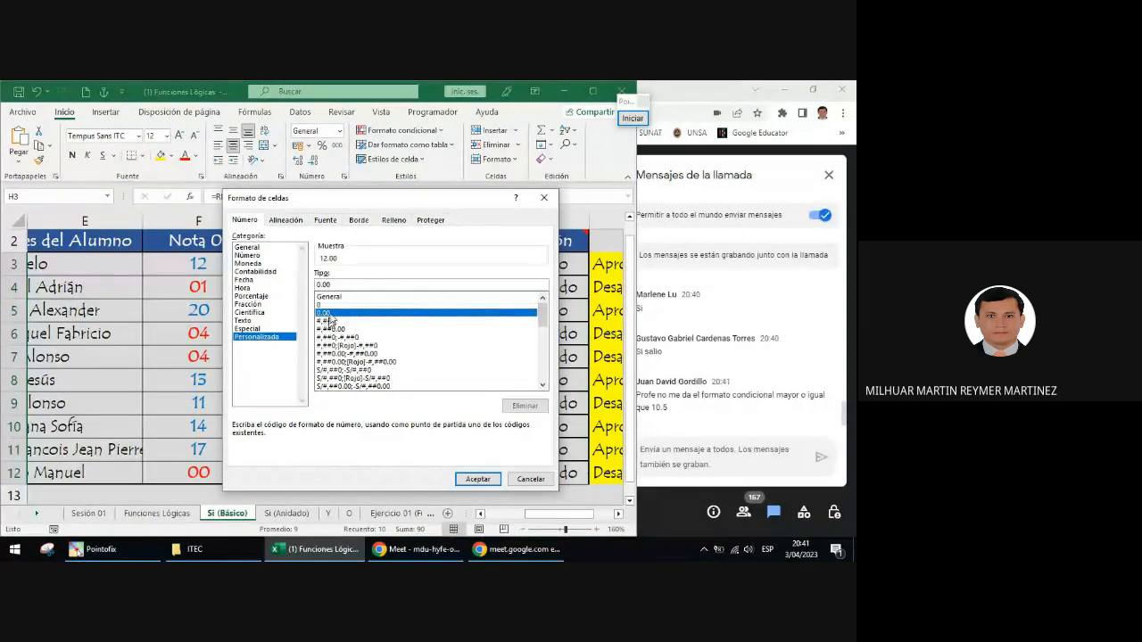
click(335, 285)
key(BackSpace)
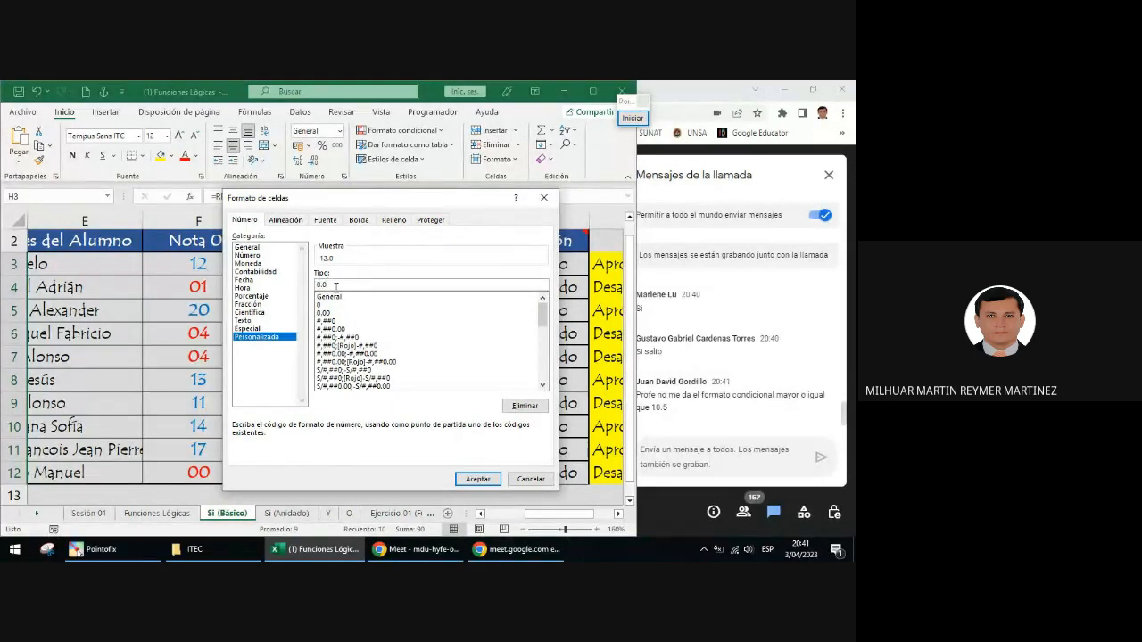
click(330, 313)
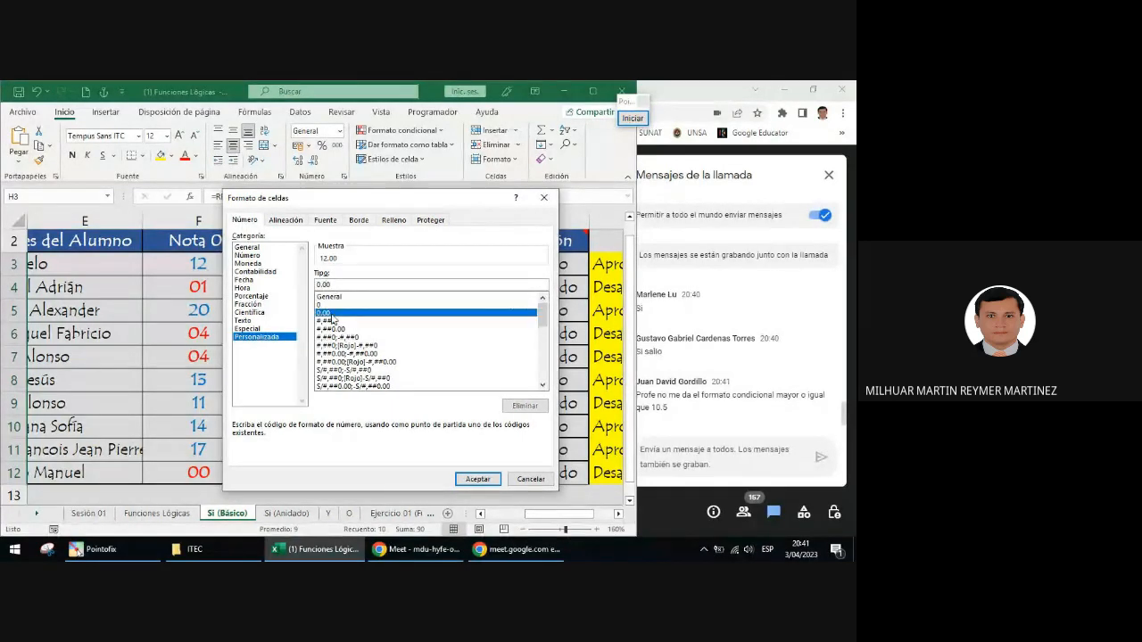
click(332, 284)
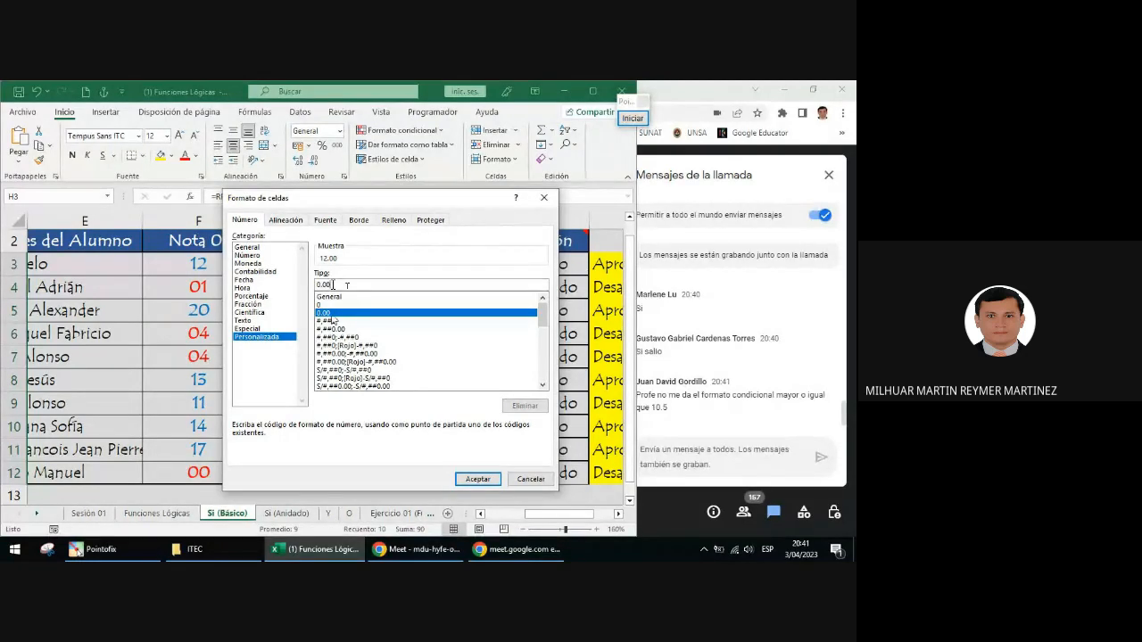
key(BackSpace)
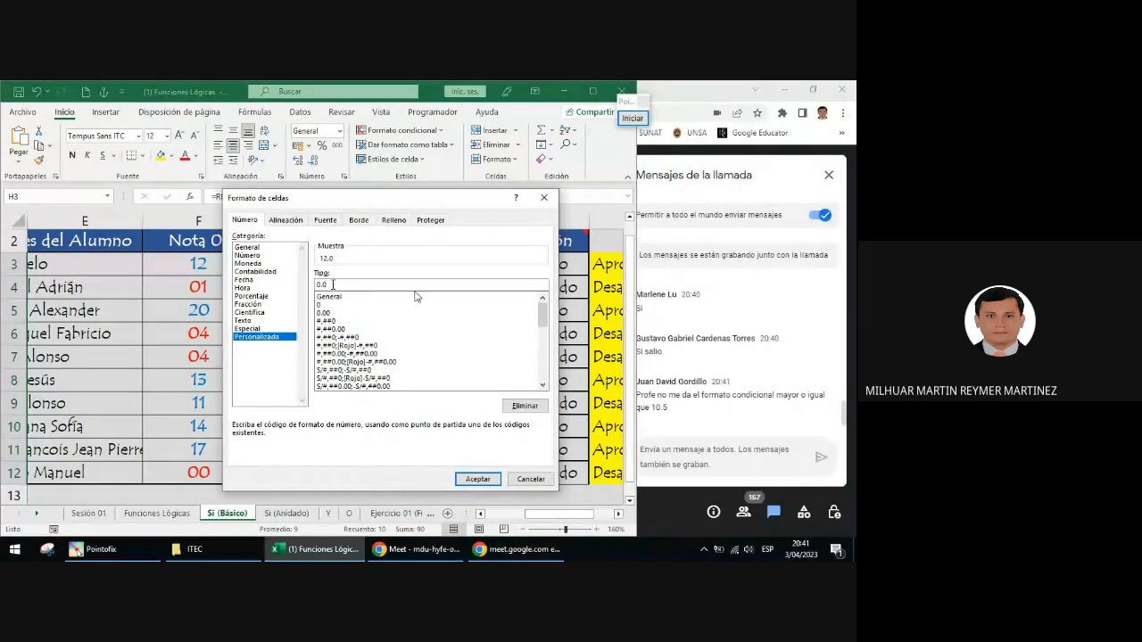
With Pointofix, box the Muestra preview in red, place a green check mark beside it, and end the annotation
click(636, 128)
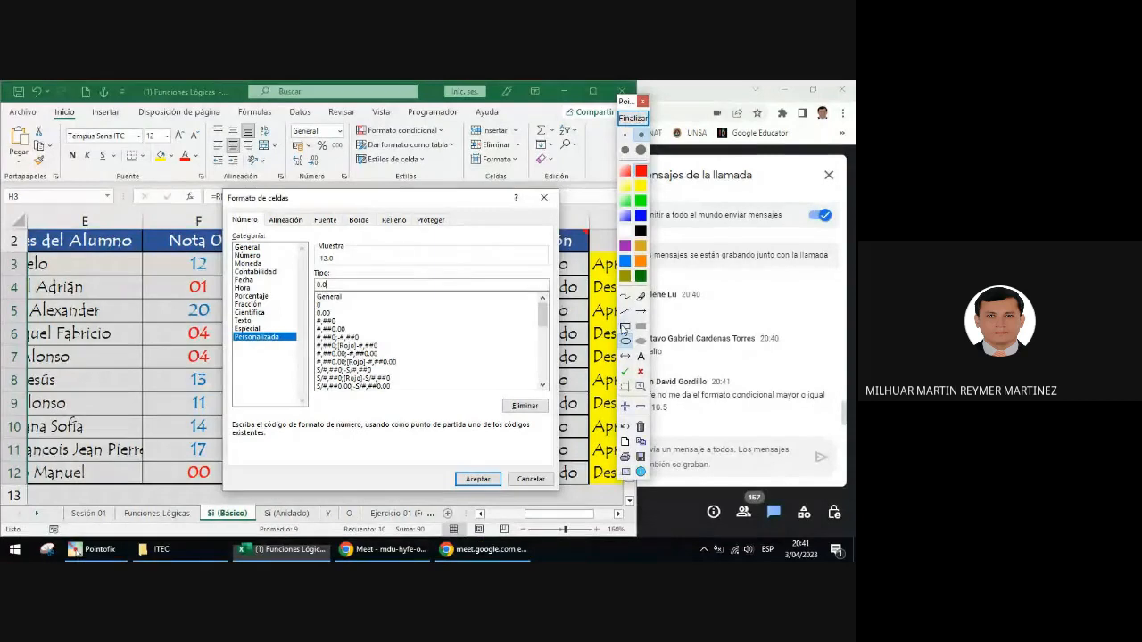
click(626, 326)
drag(307, 237, 356, 267)
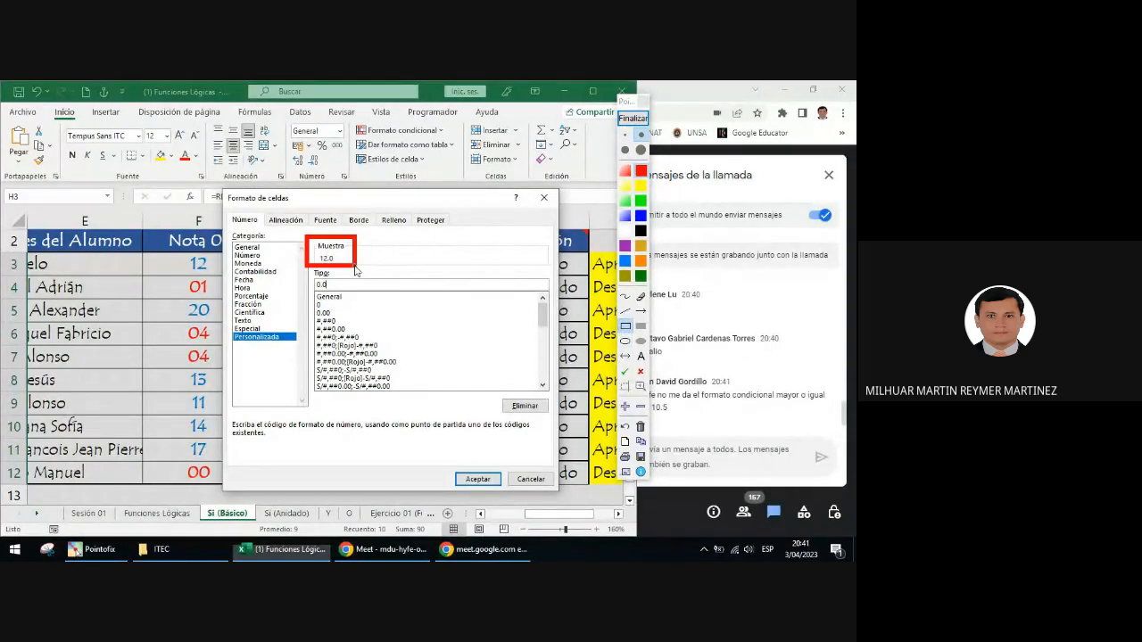
click(374, 253)
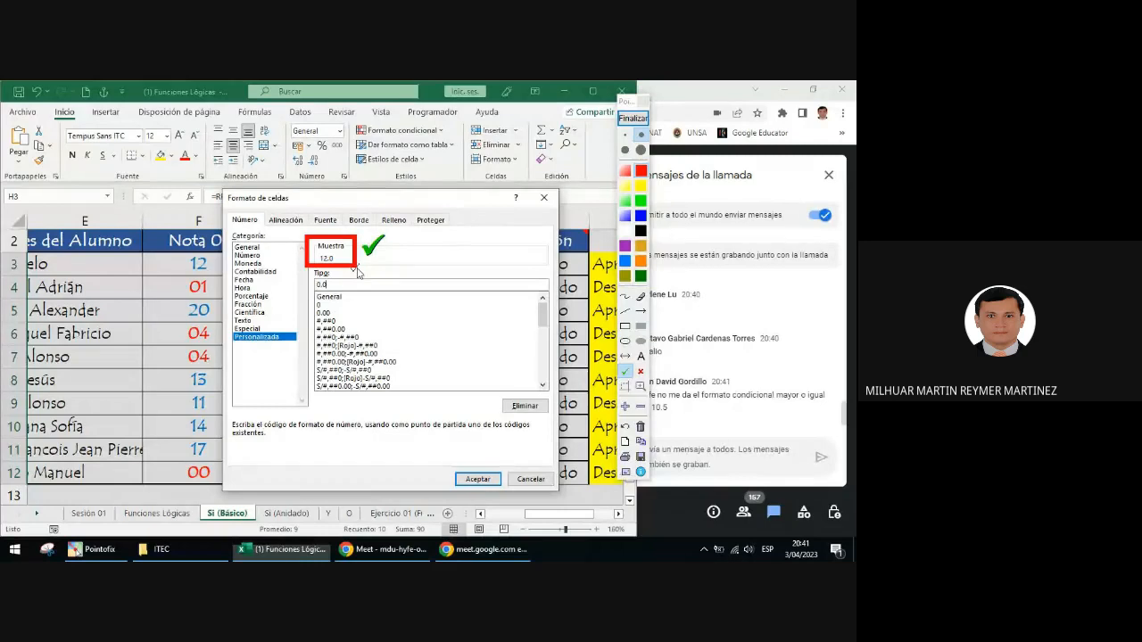
click(633, 118)
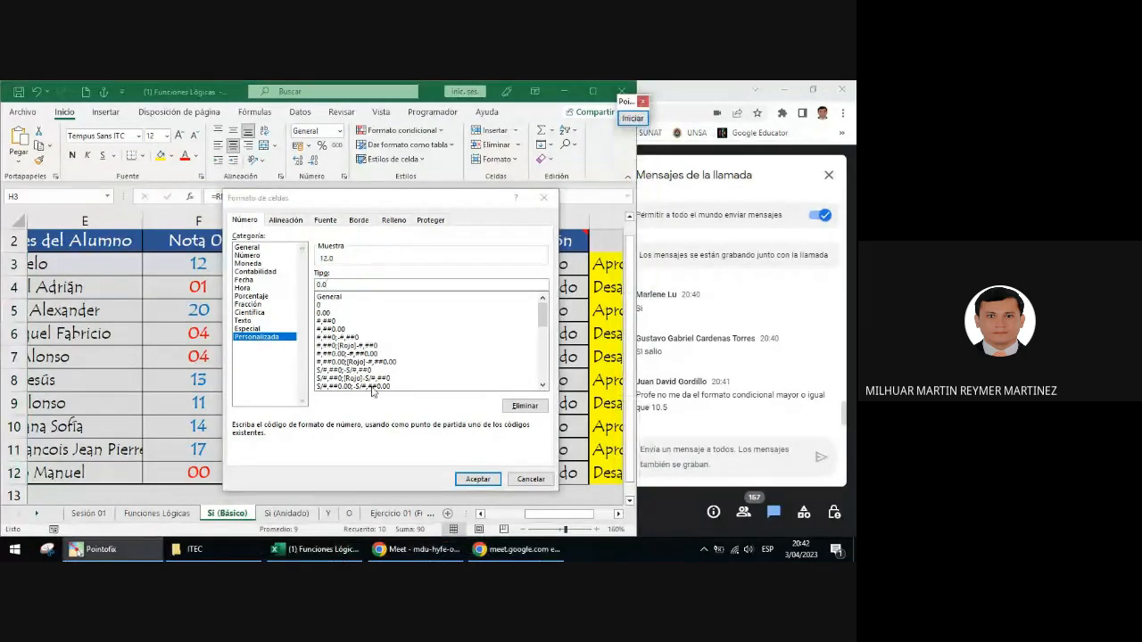
Pick the 0.00 code again, reduce it to 0.0, apply it to the Promedio column, and inspect H3 and H5
click(327, 314)
click(337, 285)
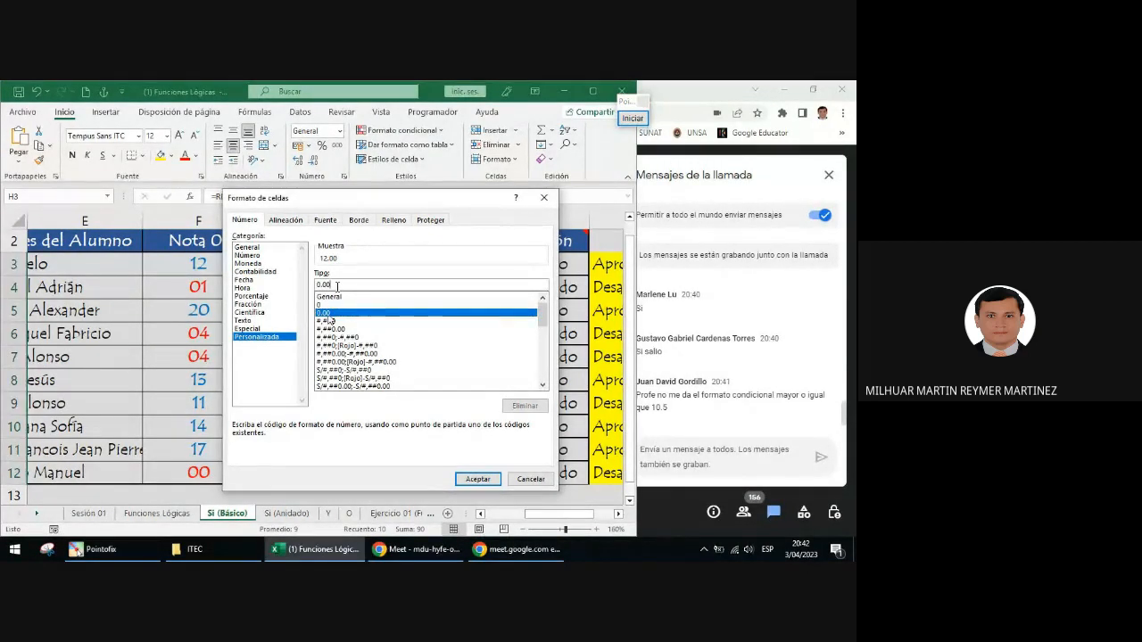
key(BackSpace)
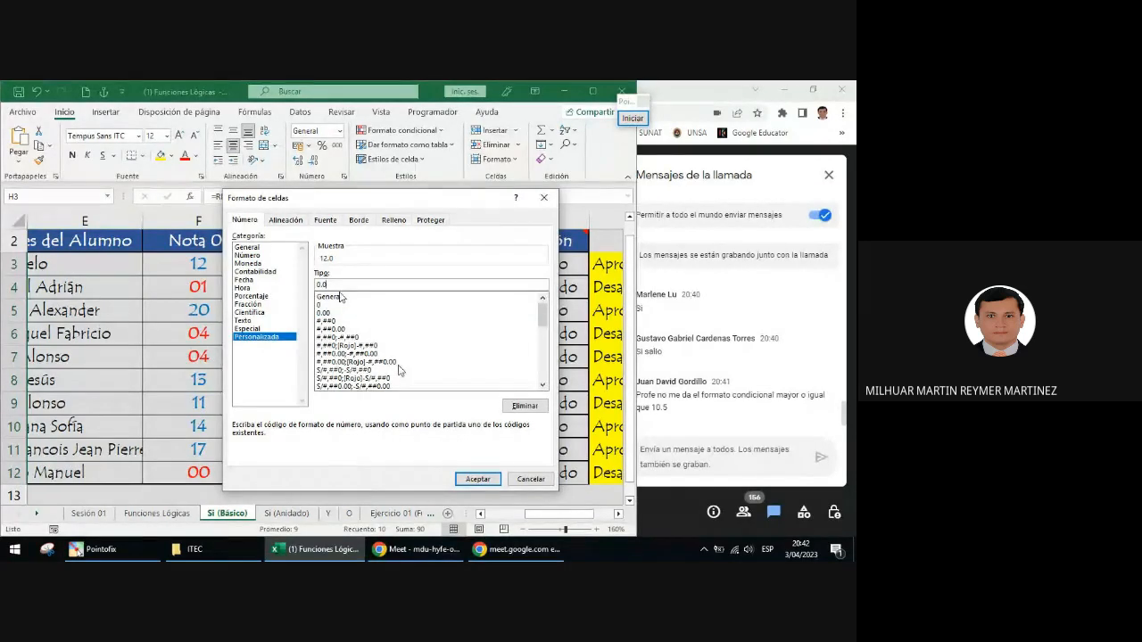
click(476, 480)
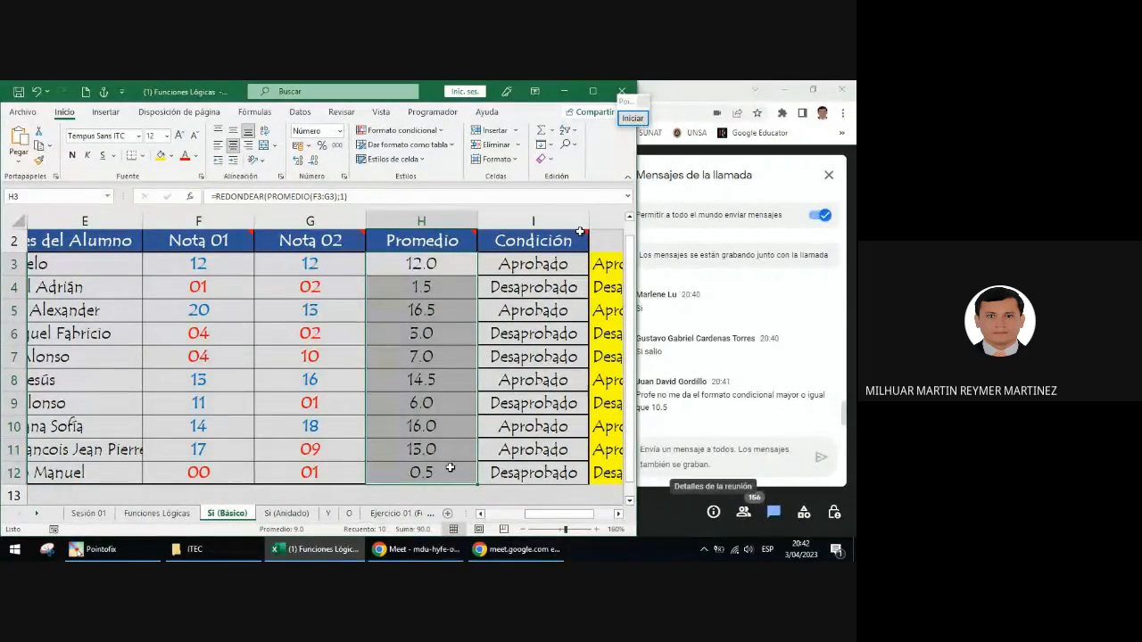
click(438, 262)
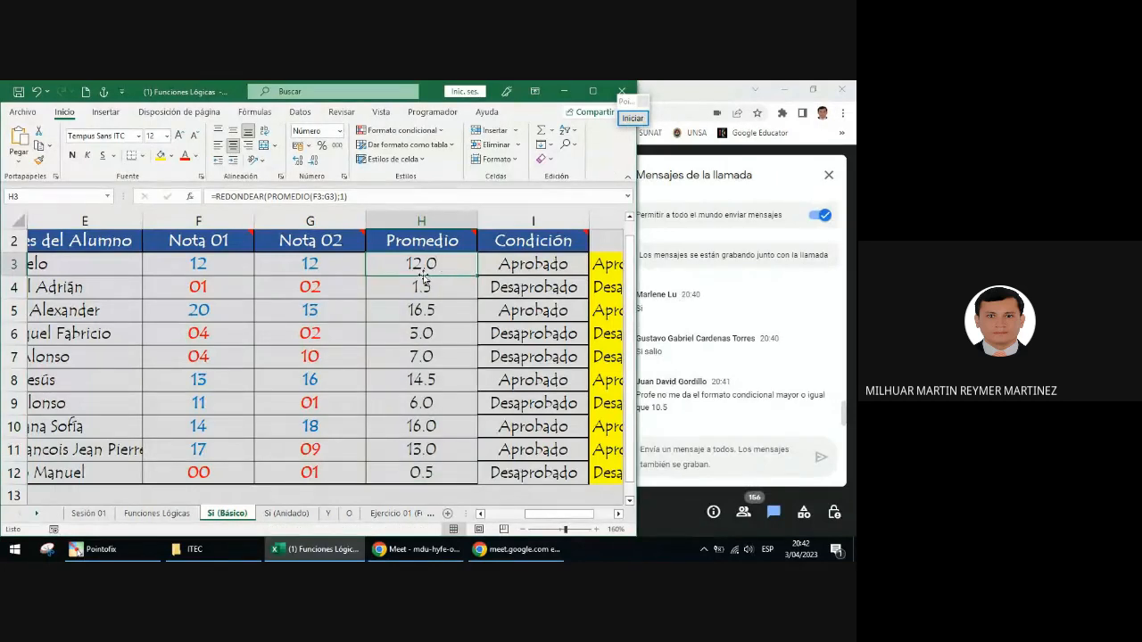
click(431, 306)
click(432, 265)
Try to change the threshold of the red less-than conditional rule on the grades to 10,5, and close the rules manager
click(330, 283)
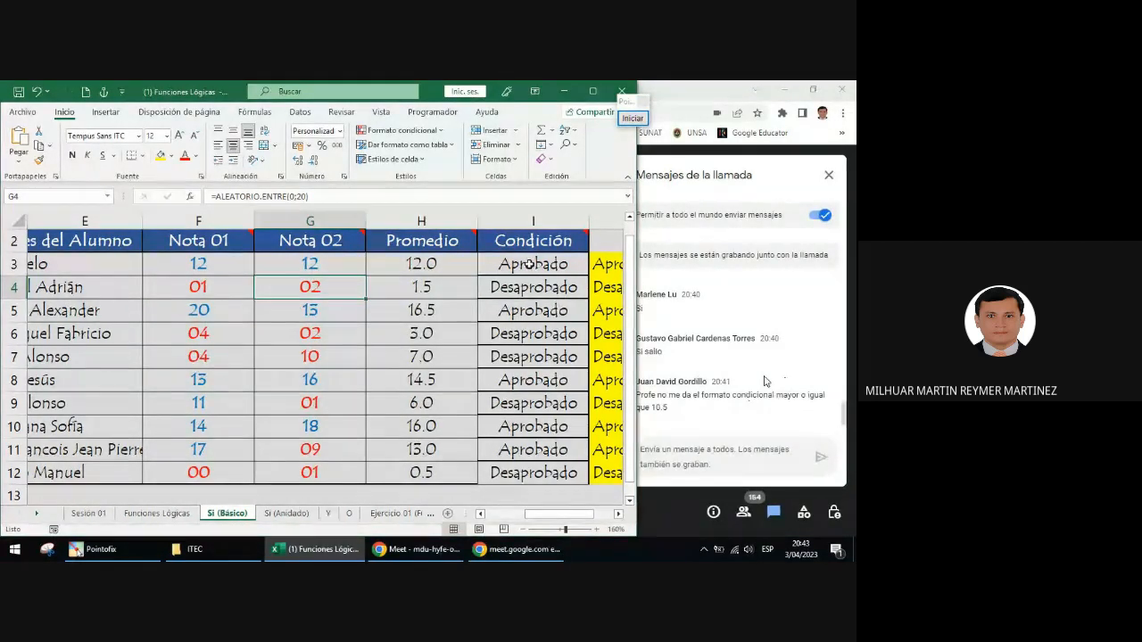
click(402, 130)
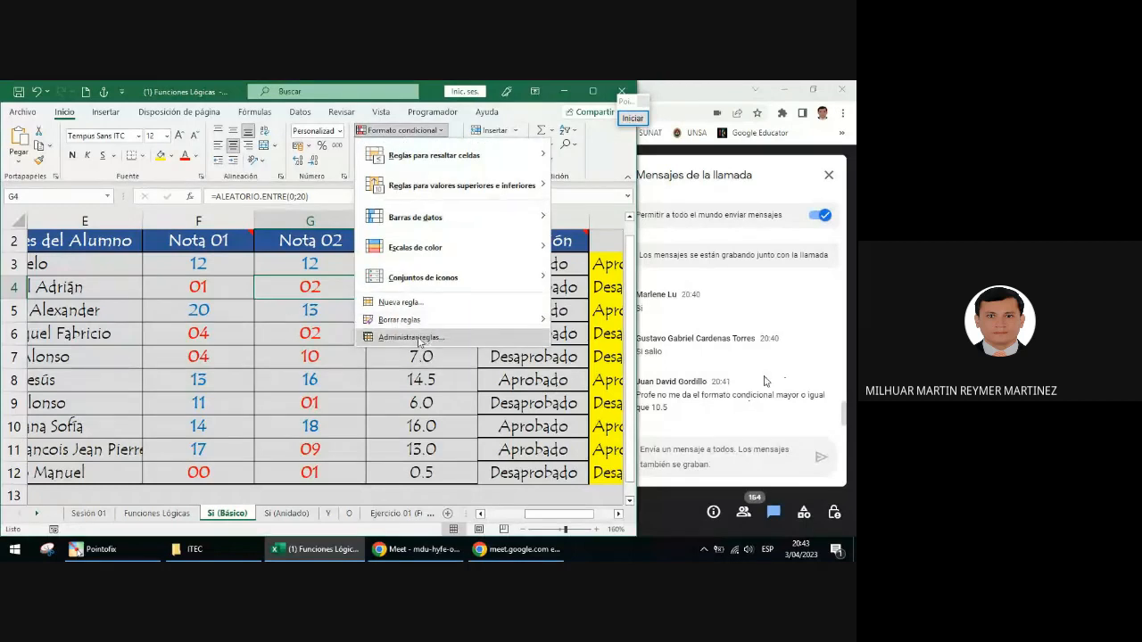
click(425, 337)
click(242, 355)
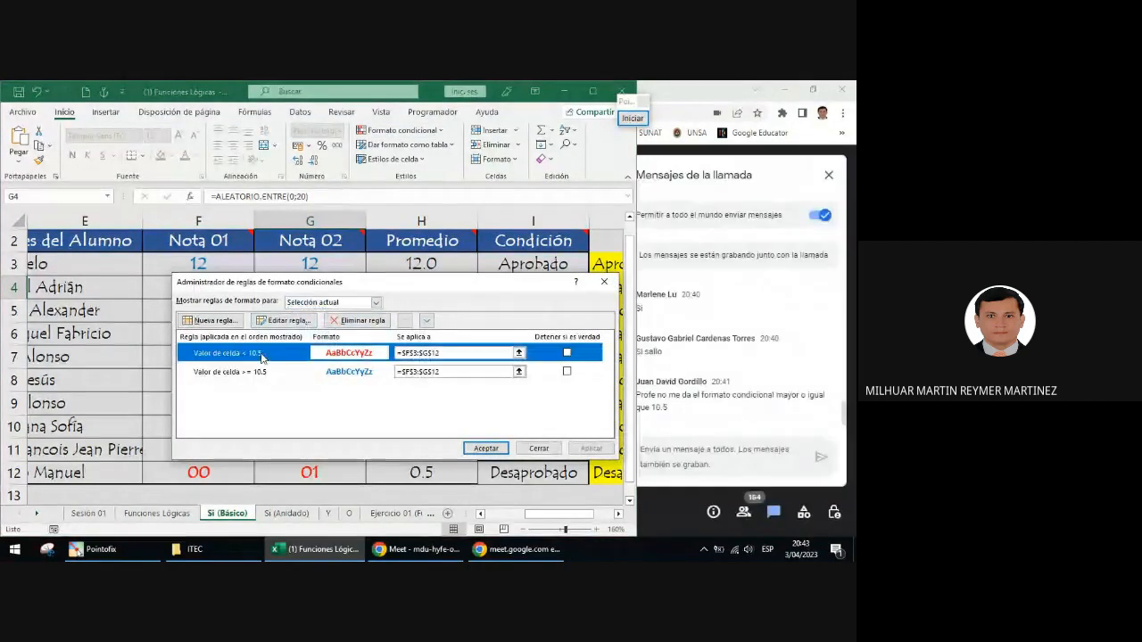
click(291, 322)
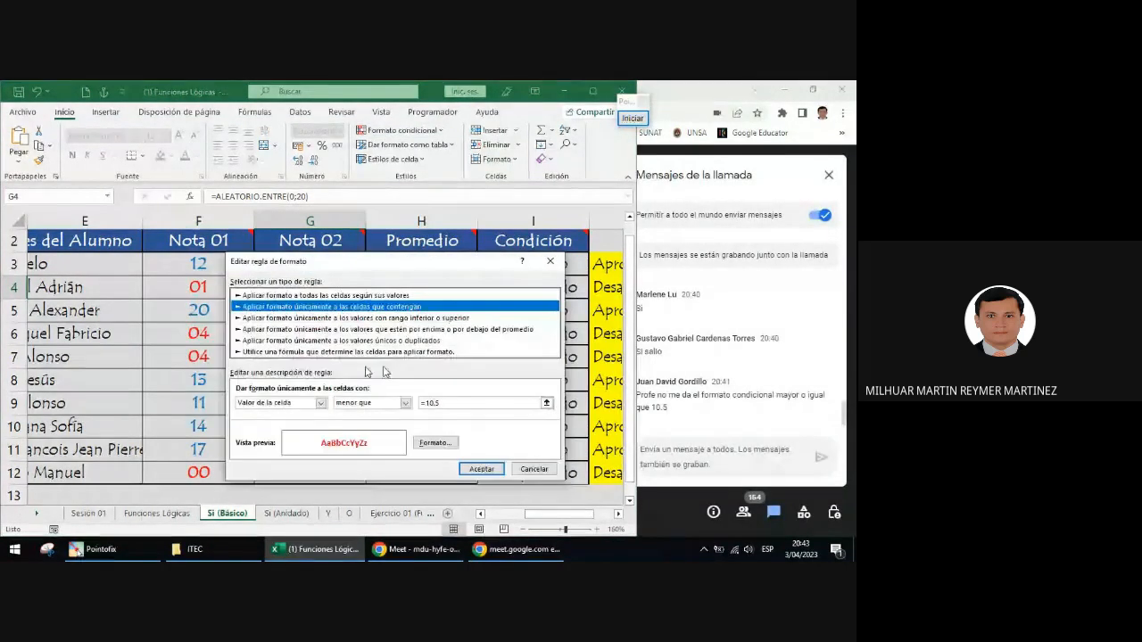
click(438, 403)
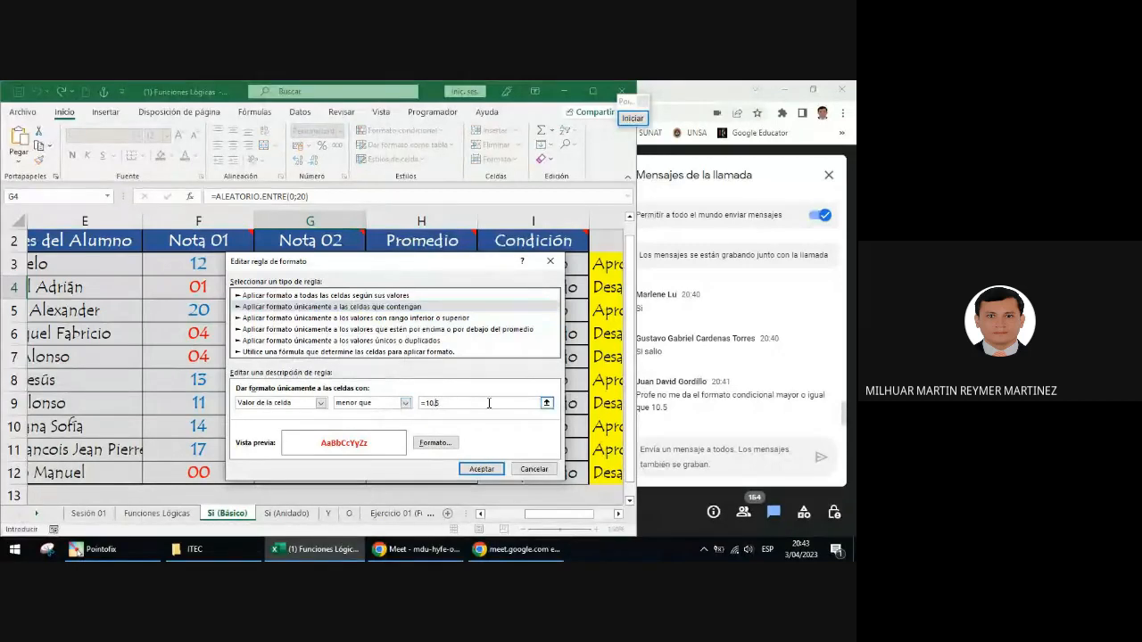
key(Left)
key(BackSpace)
text(,)
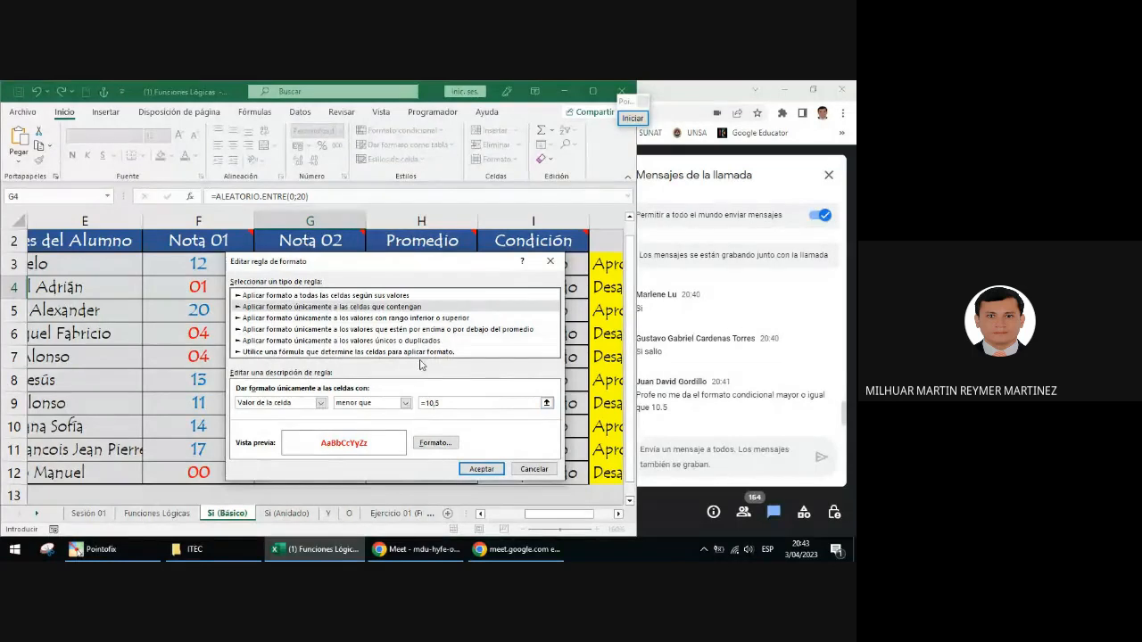
click(485, 469)
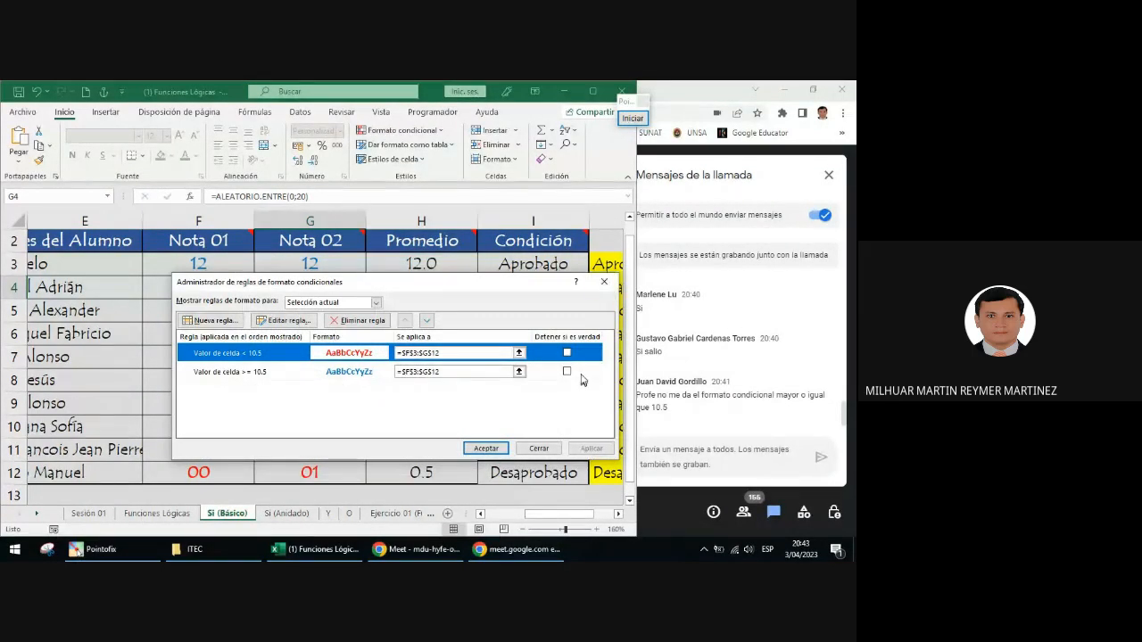
key(Return)
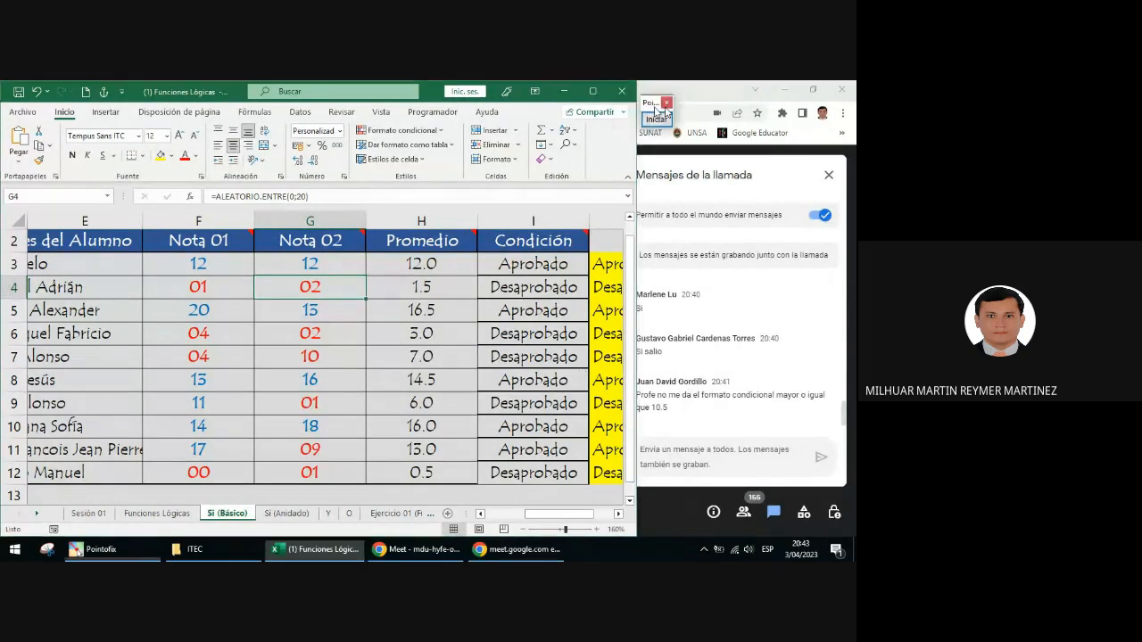
Move the Pointofix window aside, maximize the workbook window, and select the Condición results I3:J12 and the grades F3:G12
drag(626, 100, 844, 93)
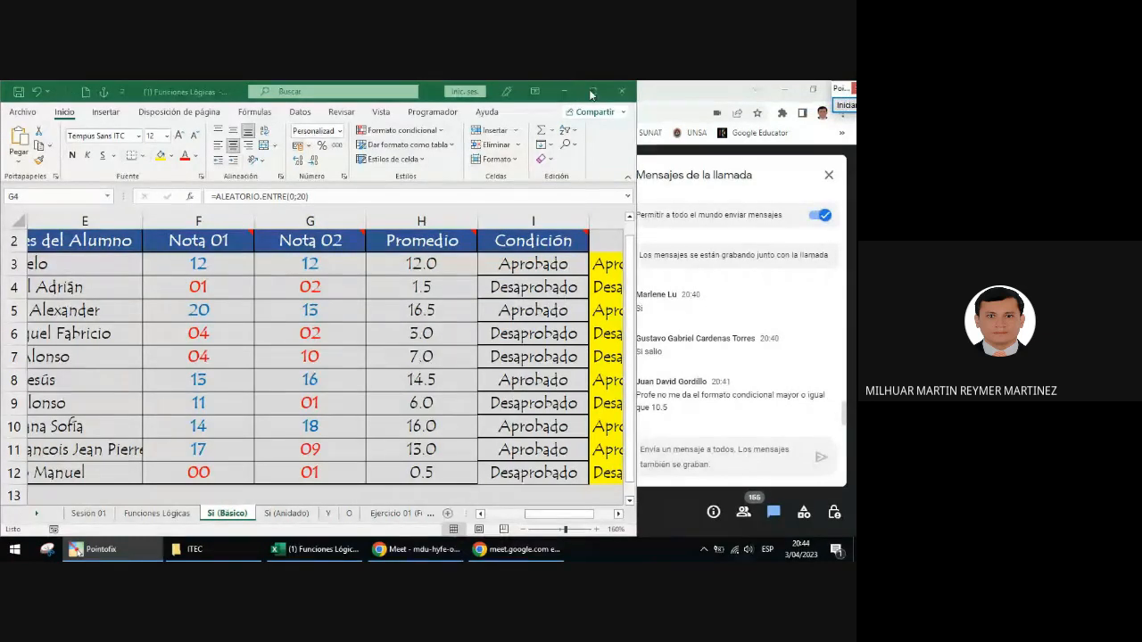
click(593, 91)
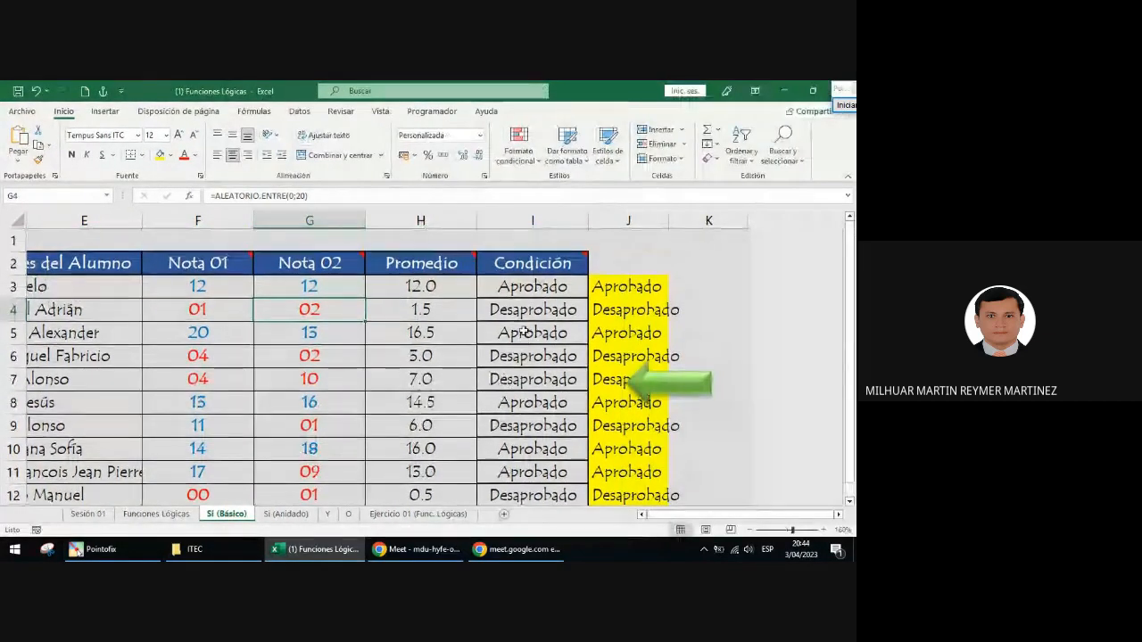
scroll(412, 371, down, 3)
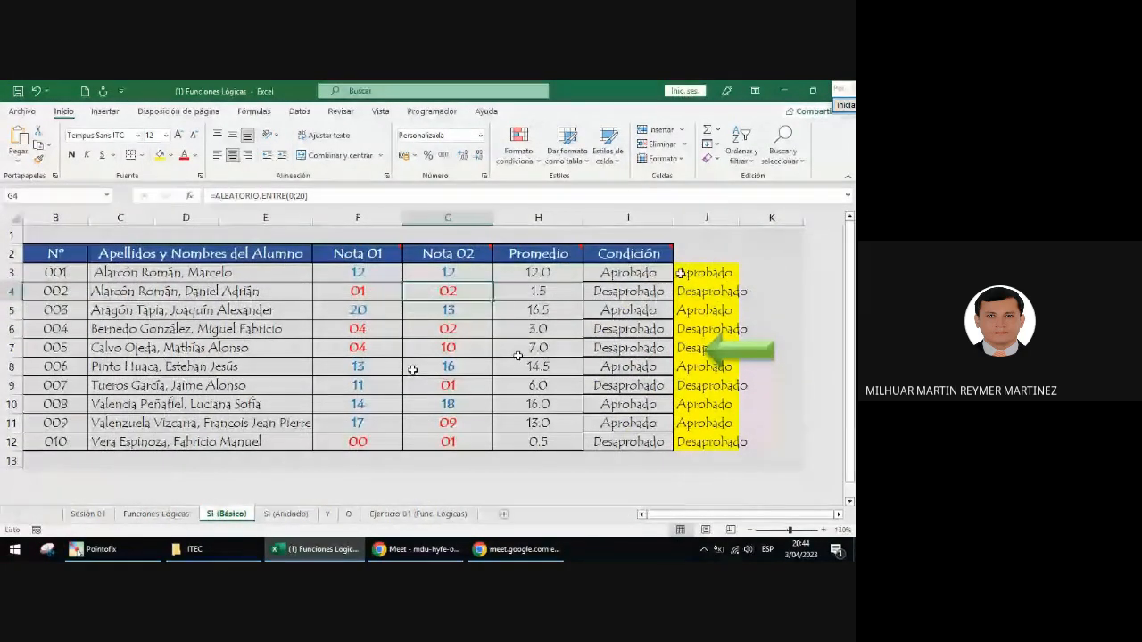
drag(628, 272, 681, 442)
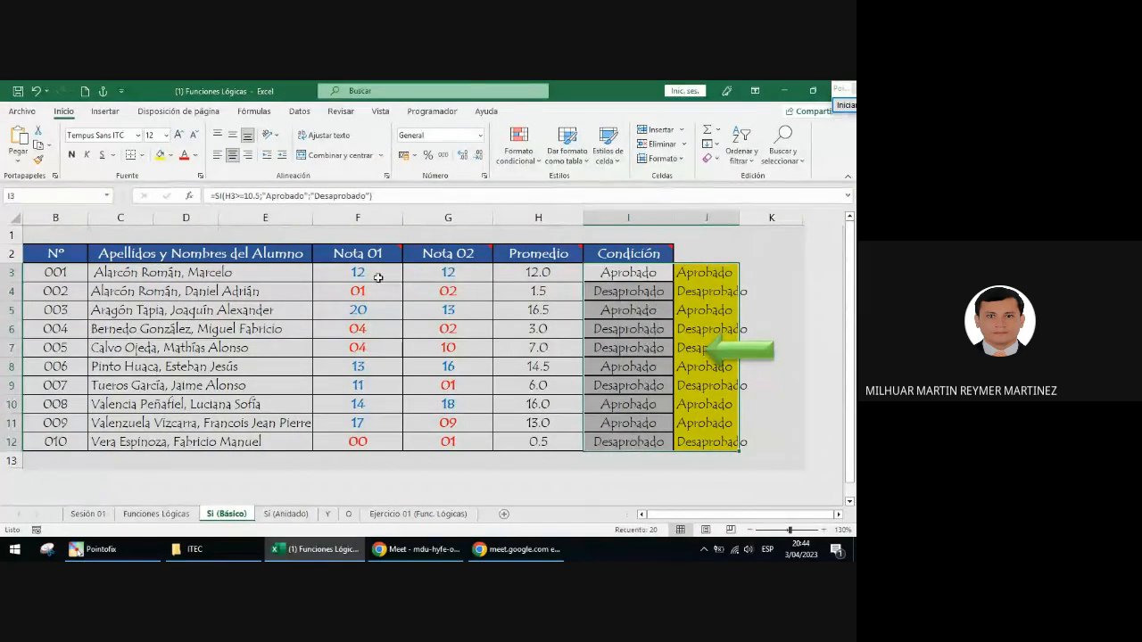
drag(378, 274, 482, 442)
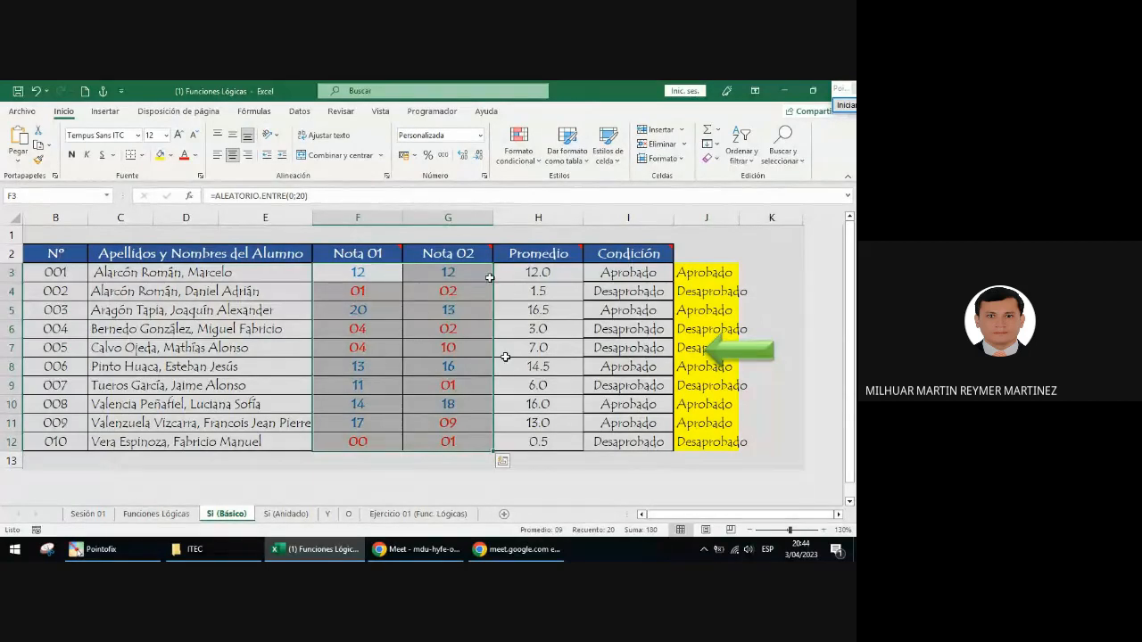
Open the Y worksheet and look over its student table with the Conducta, Promedio and Condición columns
click(338, 514)
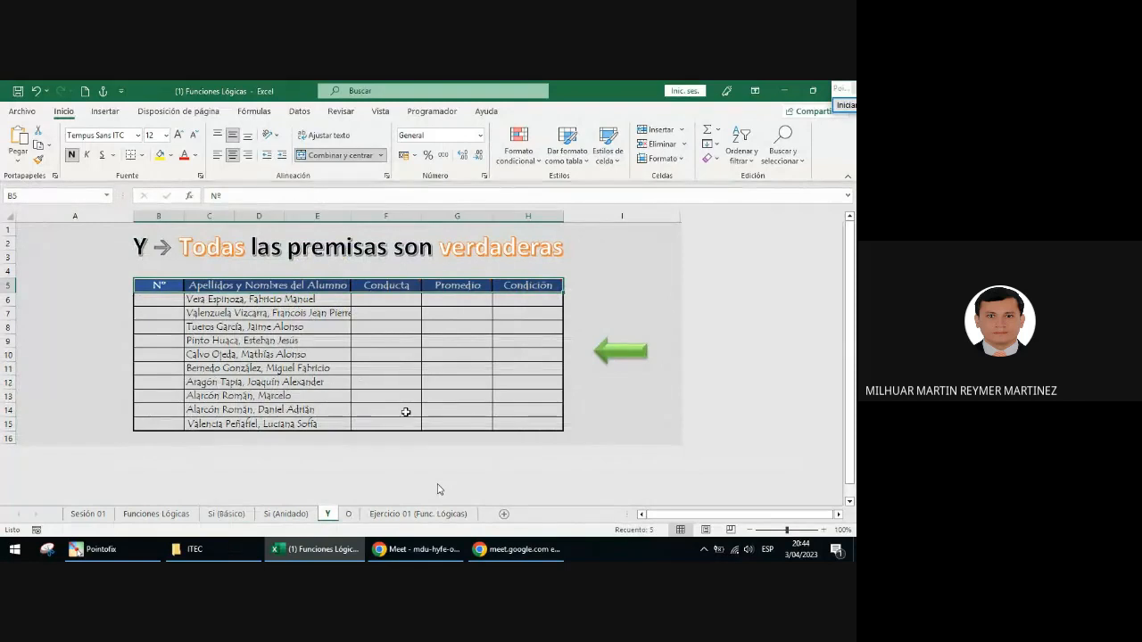
ctrl+scroll(406, 411, up, 2)
ctrl+scroll(406, 410, up, 1)
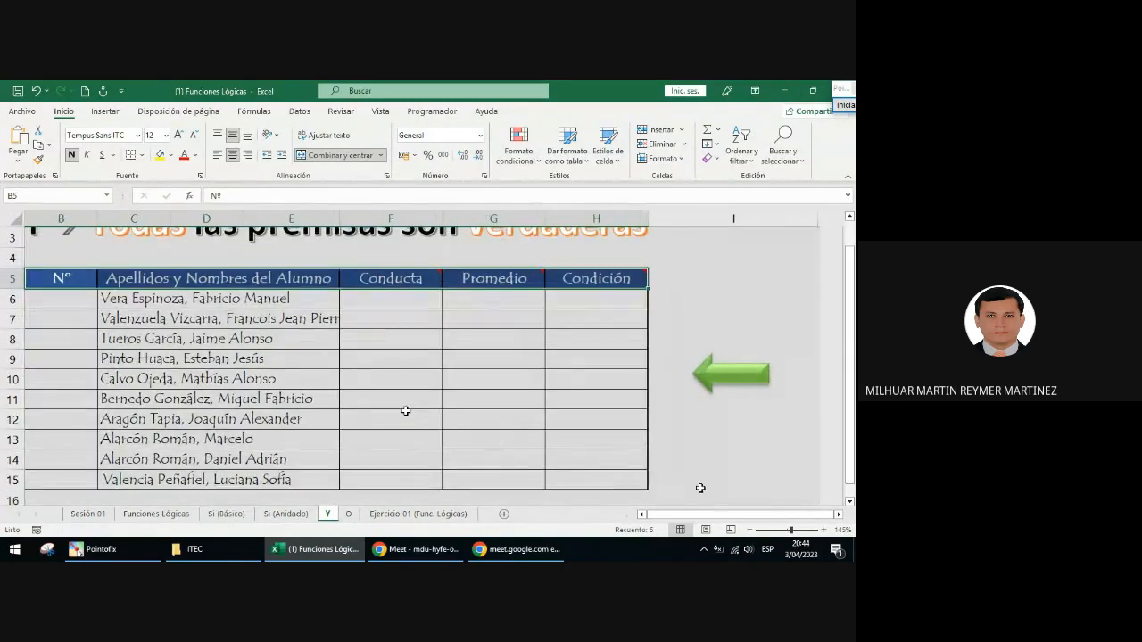
scroll(632, 488, left, 2)
scroll(629, 488, up, 2)
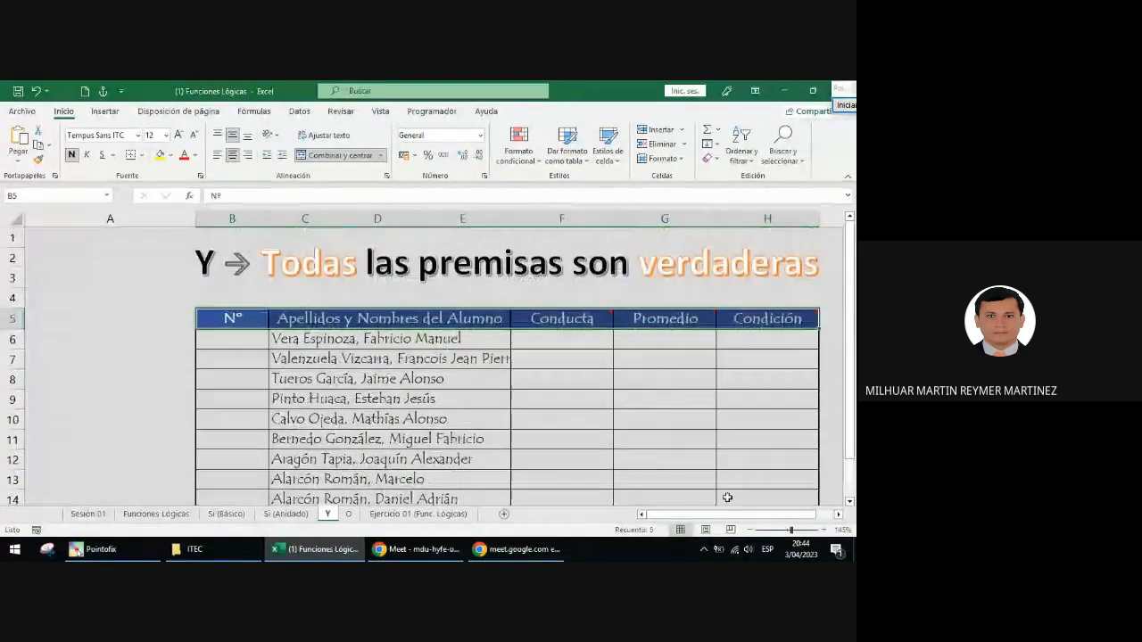
click(838, 515)
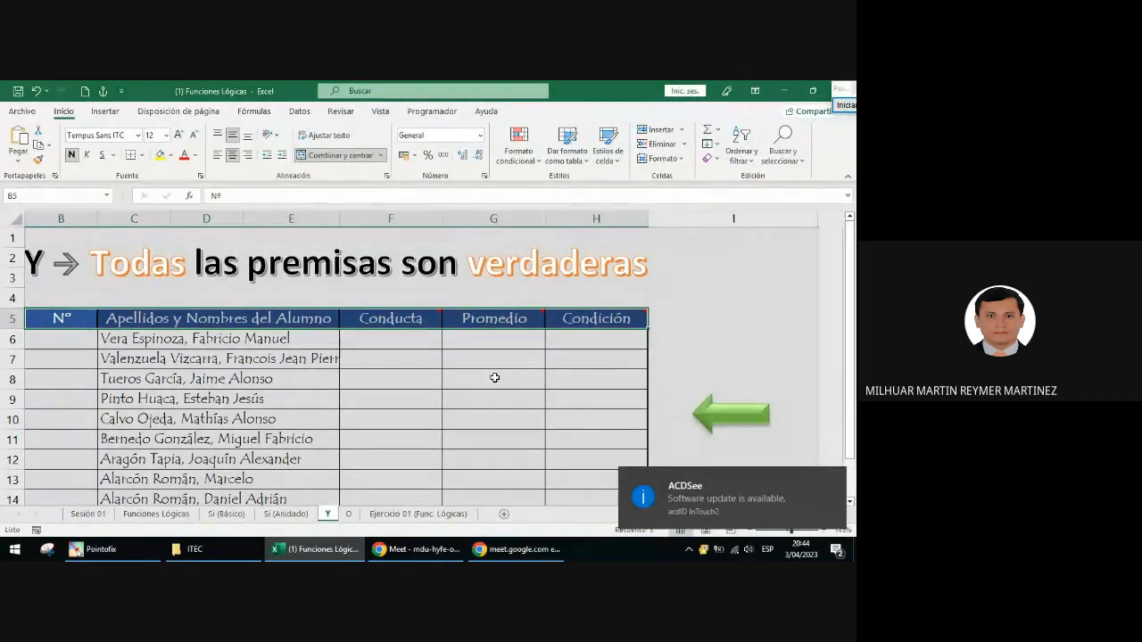
scroll(142, 466, down, 3)
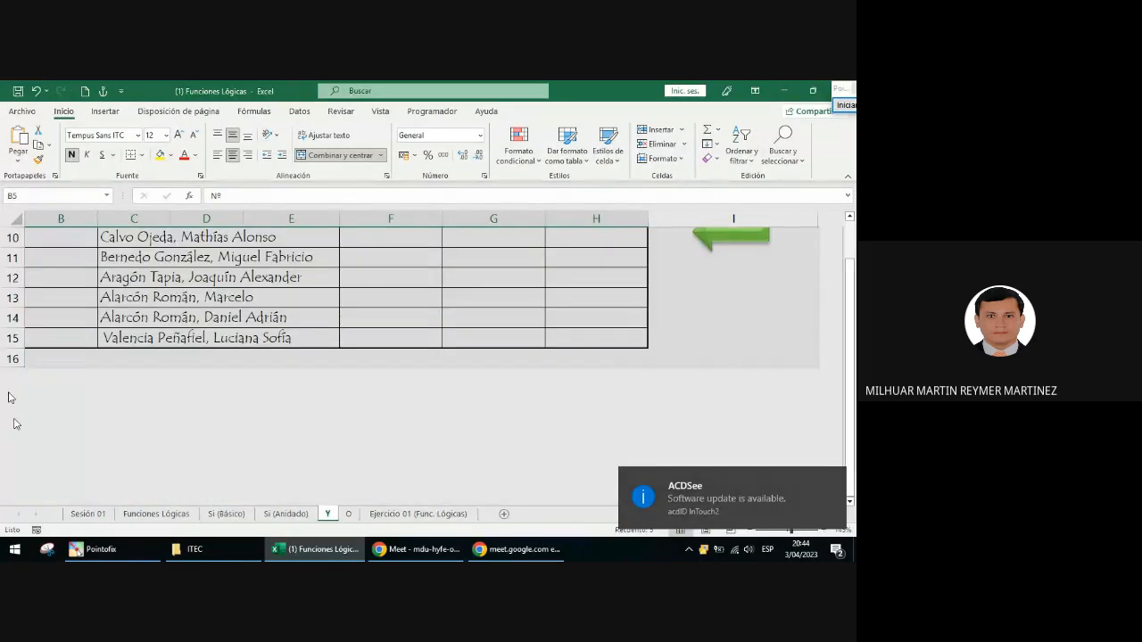
scroll(509, 421, up, 3)
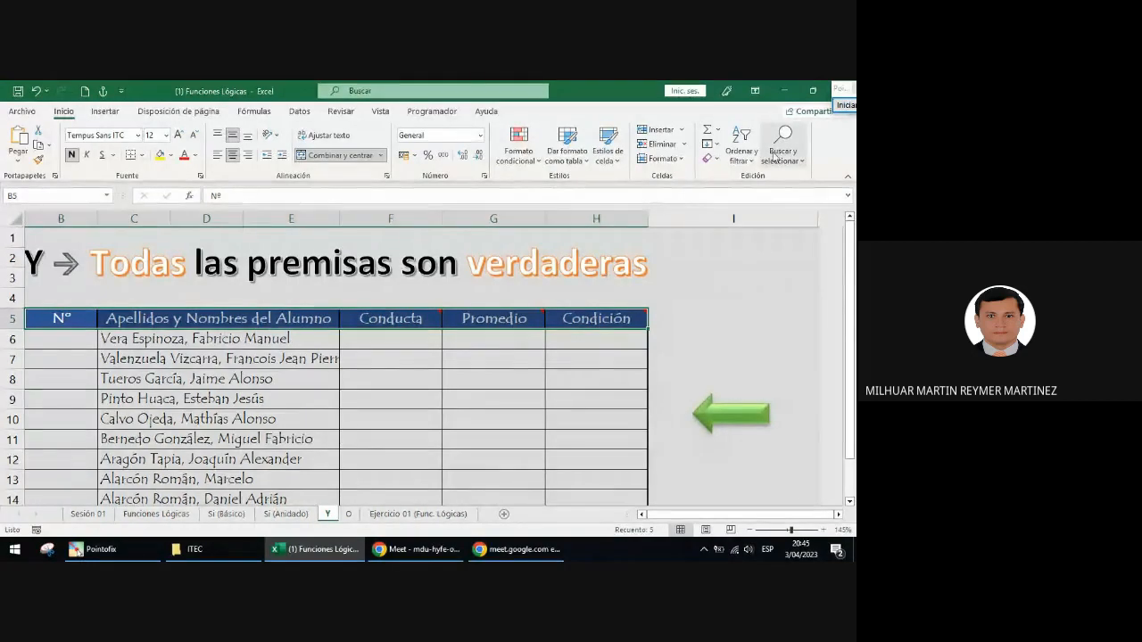
With Pointofix, circle the title words Todas and verdaderas with red ellipses and end the annotation
click(843, 112)
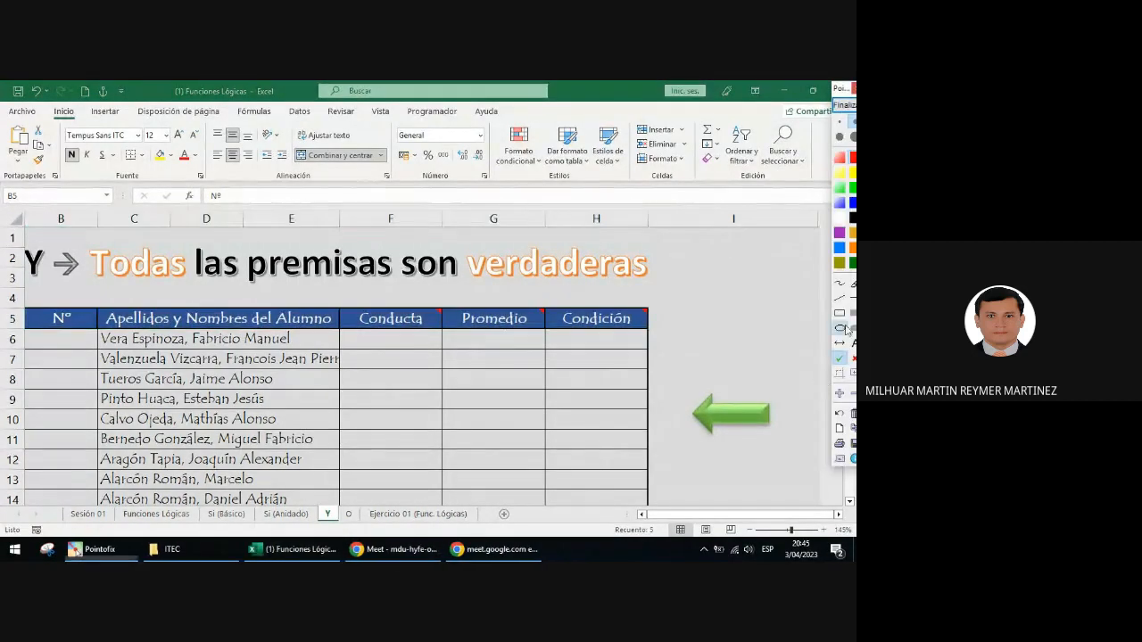
mouse_move(84, 232)
mouse_down()
mouse_move(163, 298)
mouse_move(196, 305)
mouse_up()
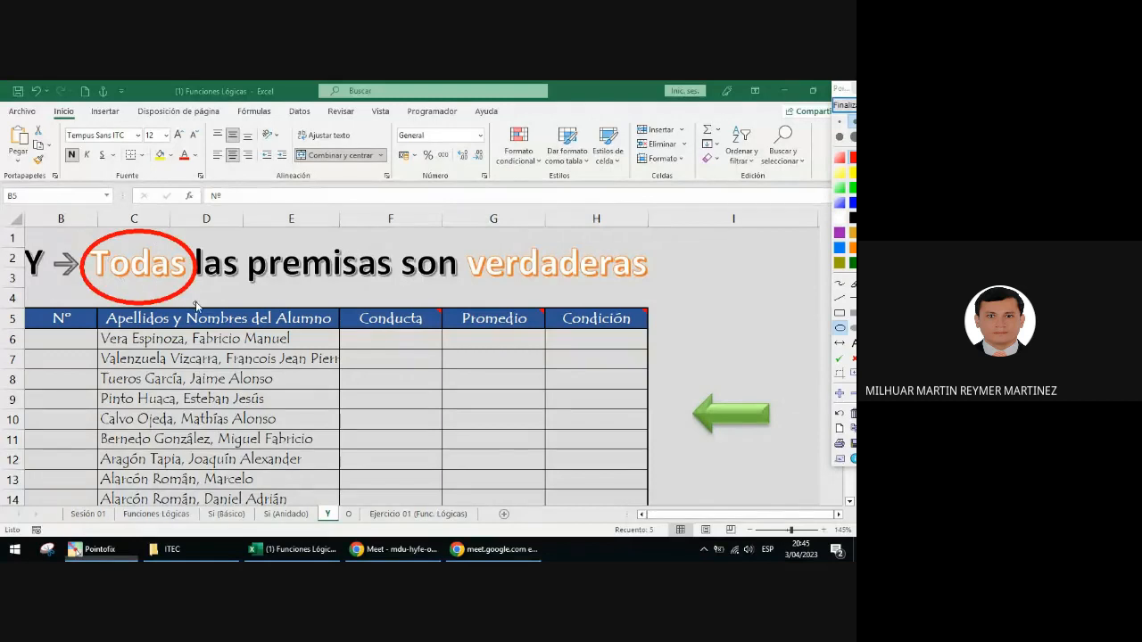
drag(450, 235, 672, 308)
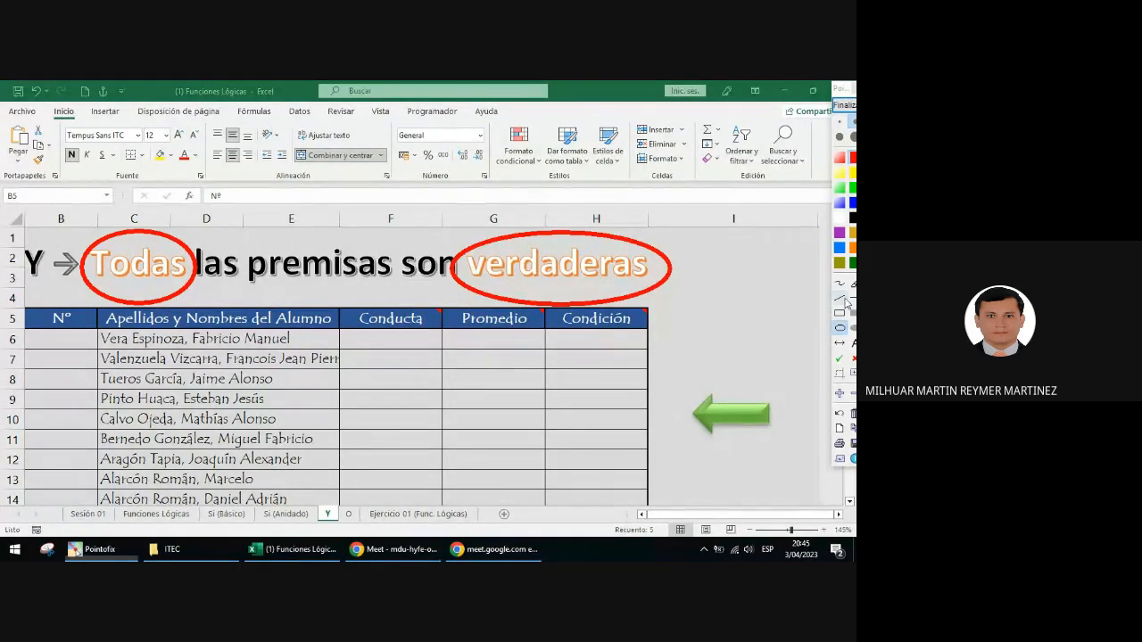
click(843, 105)
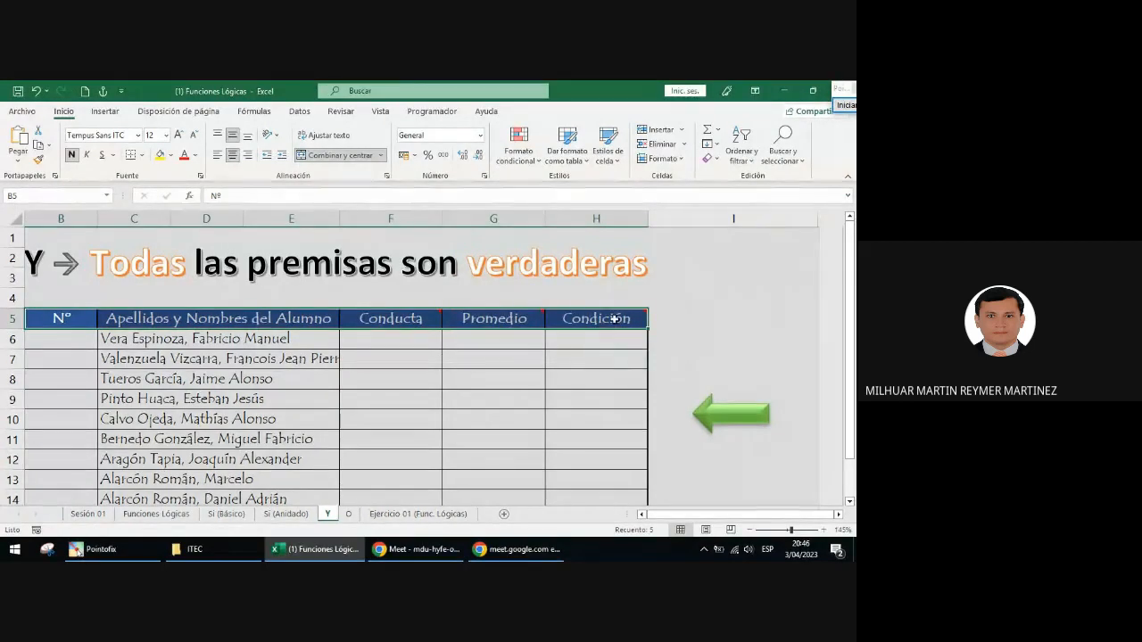
Keep the comment of the Condición header in H5 displayed and enlarge it for reading
click(615, 318)
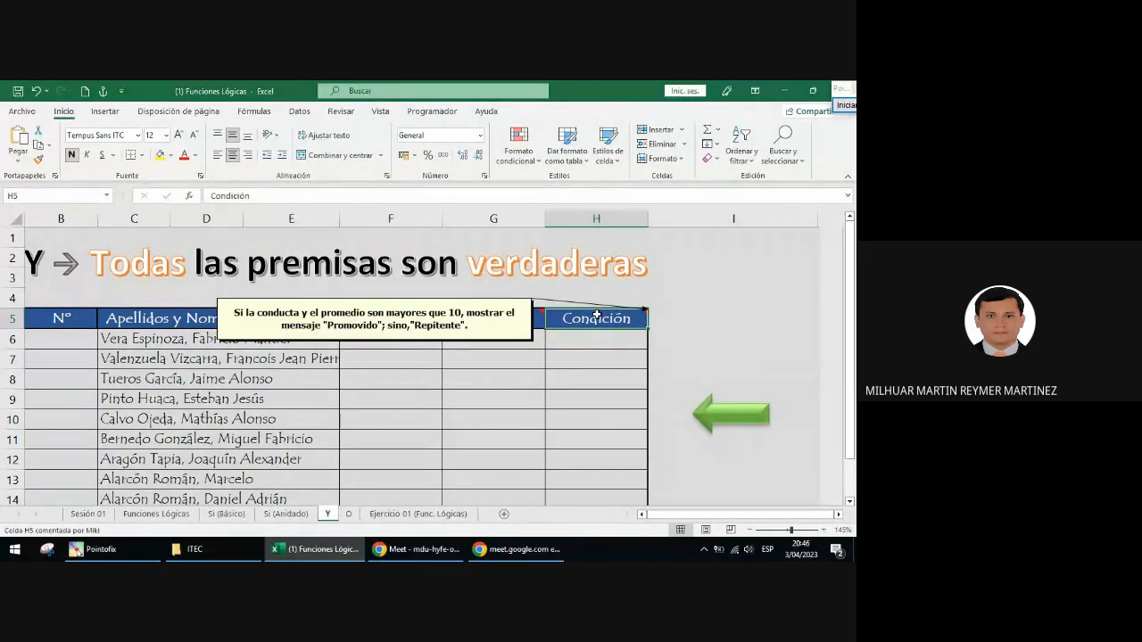
right_click(595, 315)
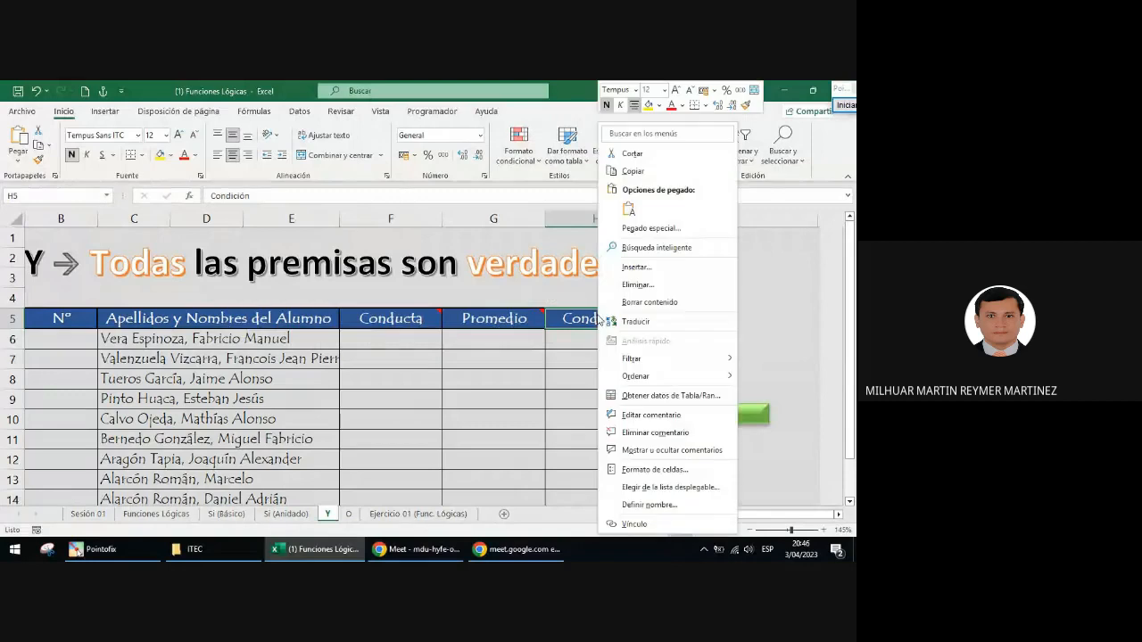
click(644, 452)
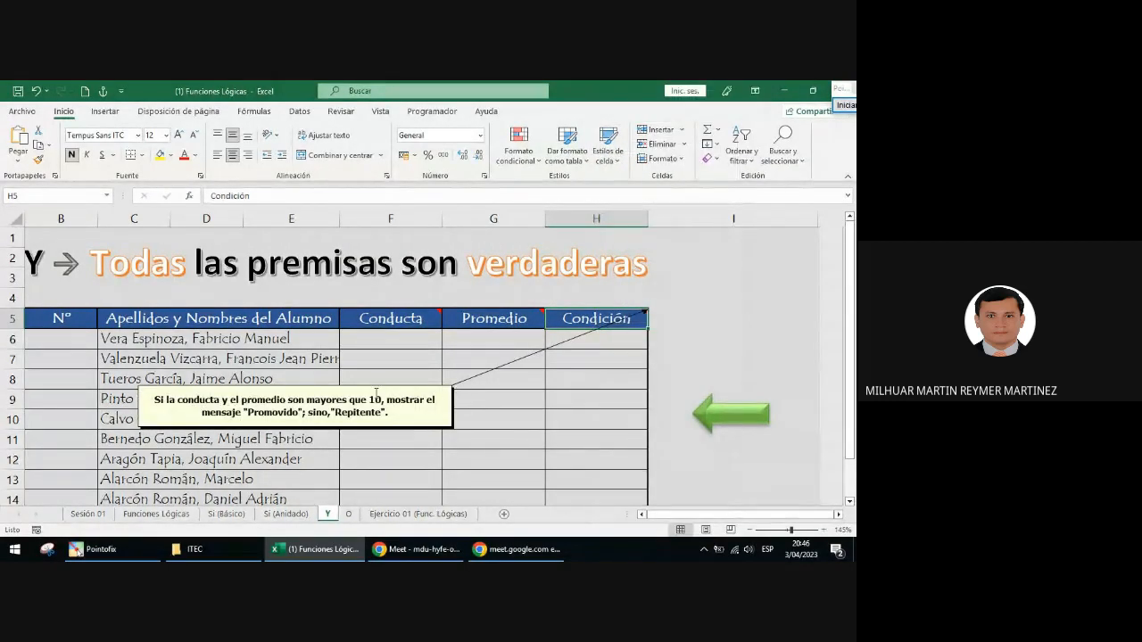
ctrl+scroll(376, 393, up, 3)
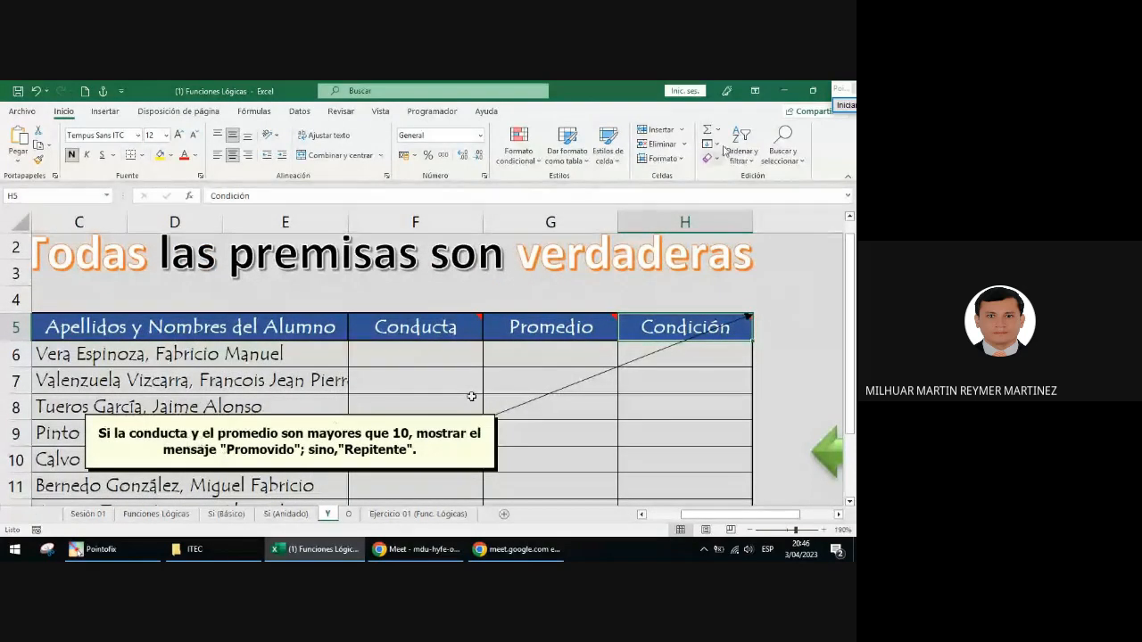
With Pointofix, circle the word "y" in the Condición comment in red, point a red arrow at it, and end the annotation
click(844, 107)
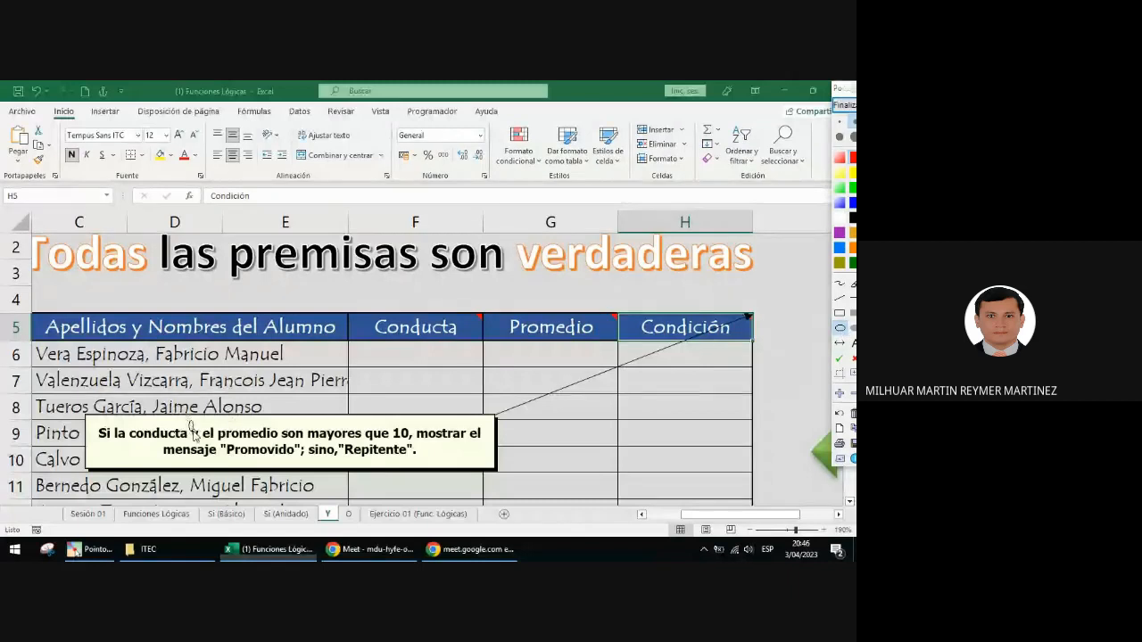
drag(187, 419, 204, 451)
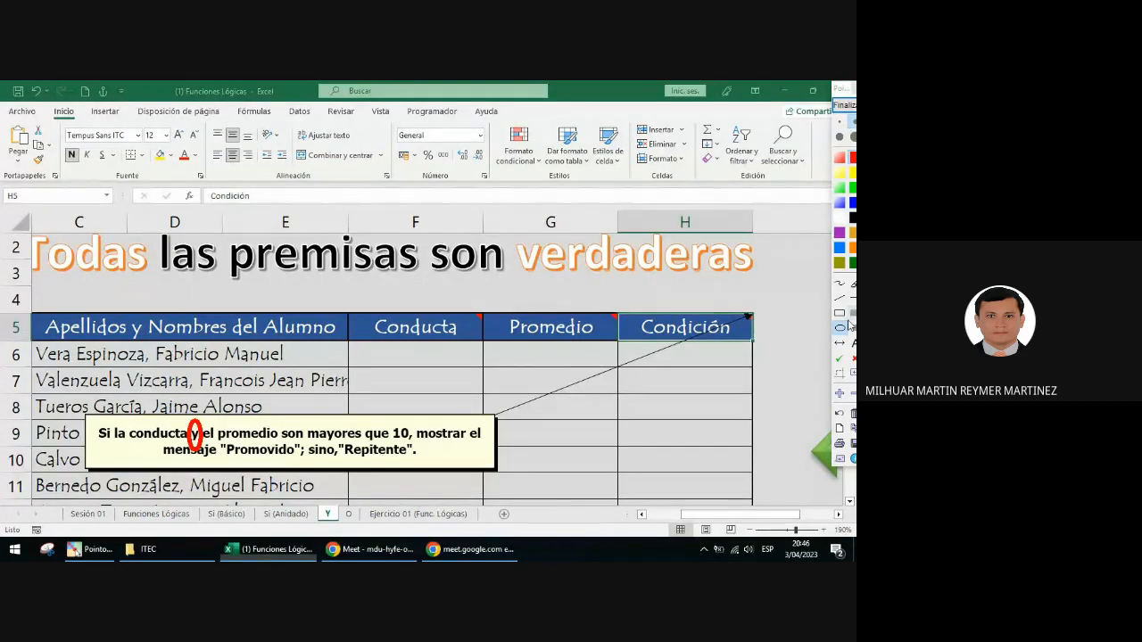
drag(846, 94, 839, 98)
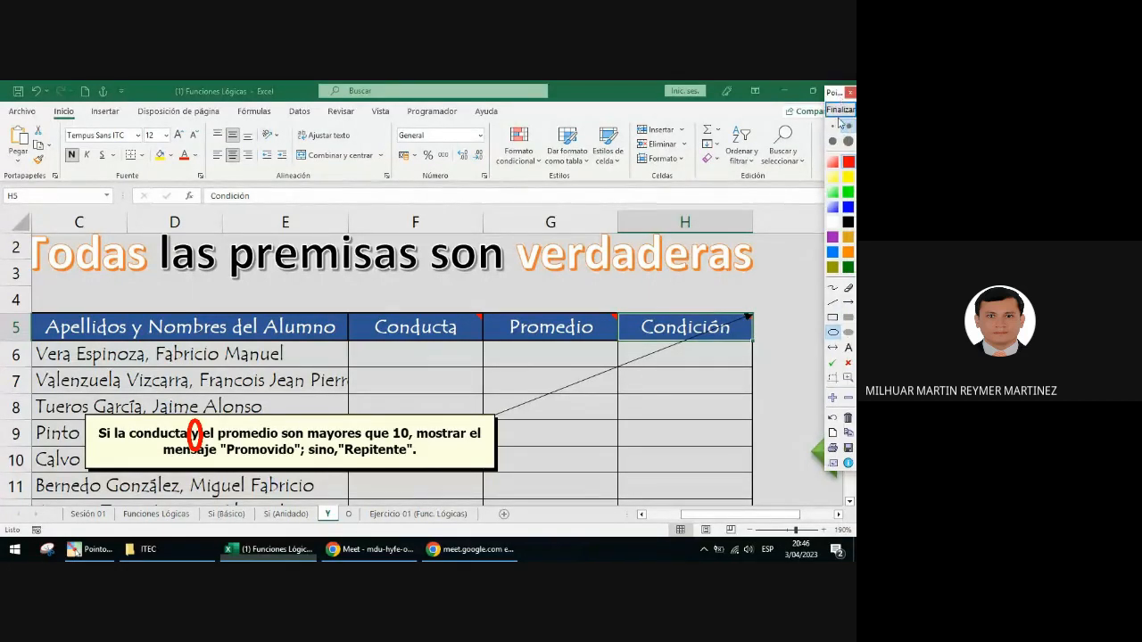
click(849, 303)
drag(215, 403, 204, 415)
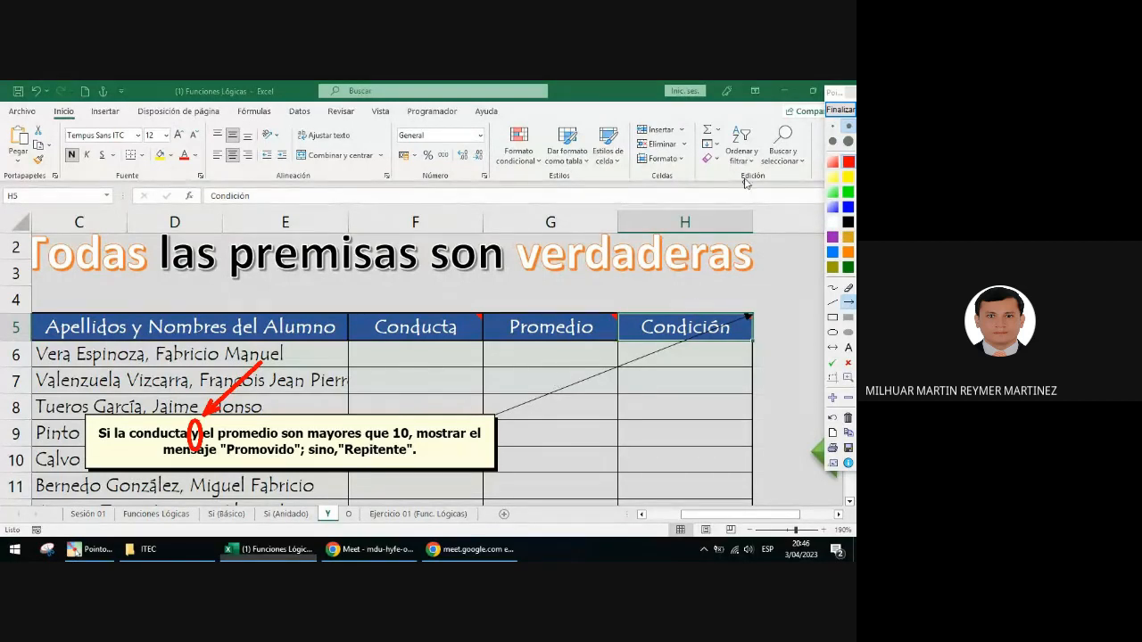
click(840, 109)
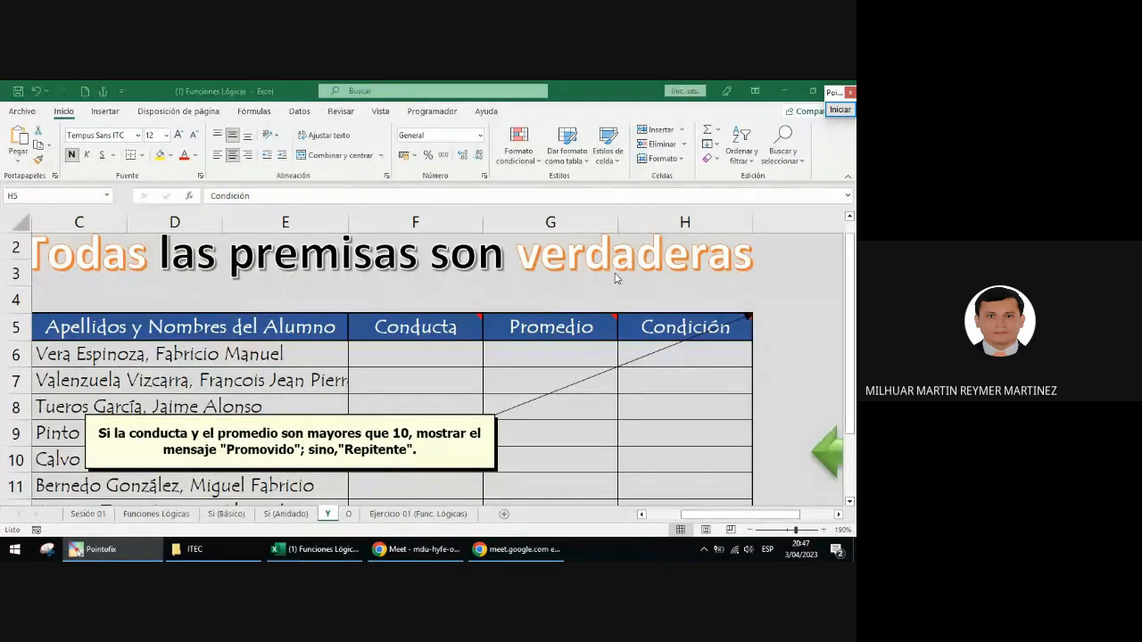
Hide the comment on the Condición header in H5
click(728, 325)
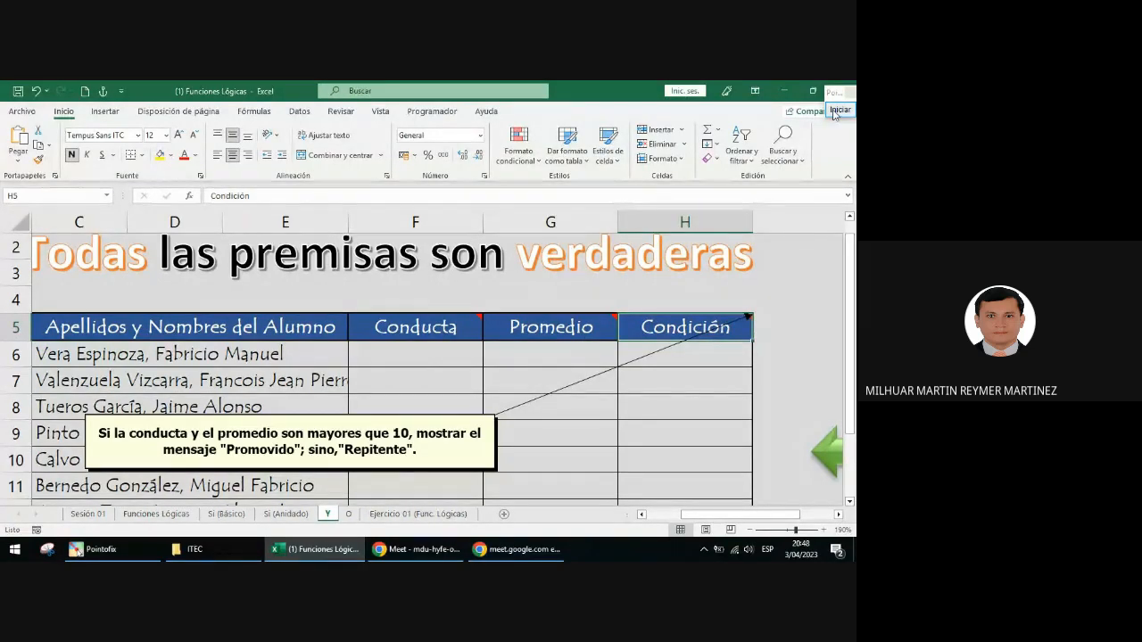
right_click(729, 328)
click(765, 449)
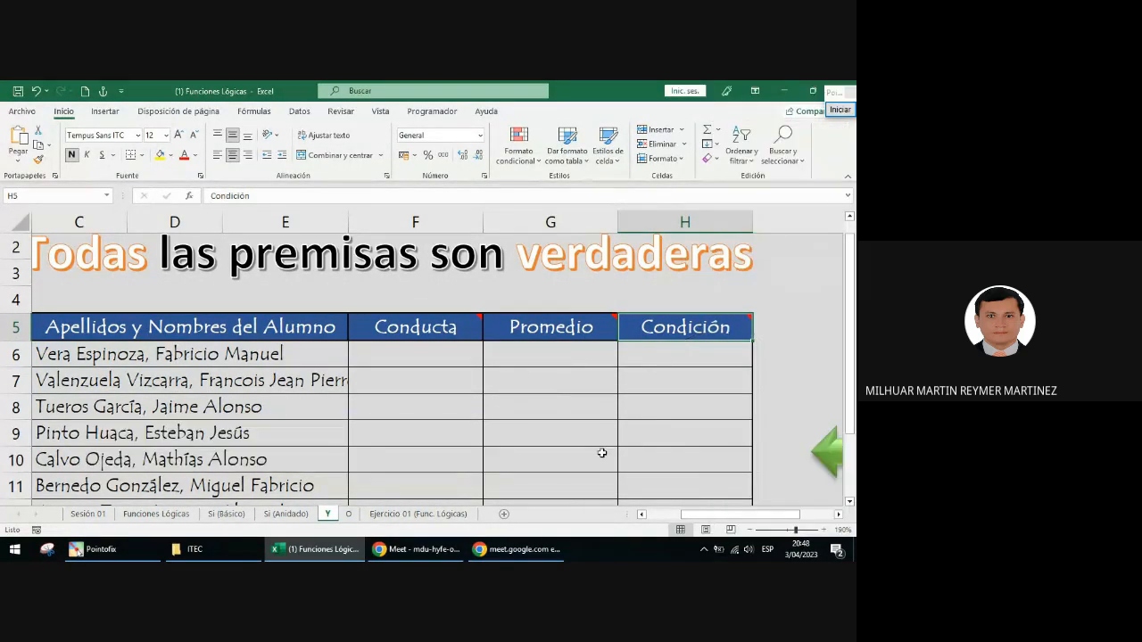
drag(709, 522, 675, 522)
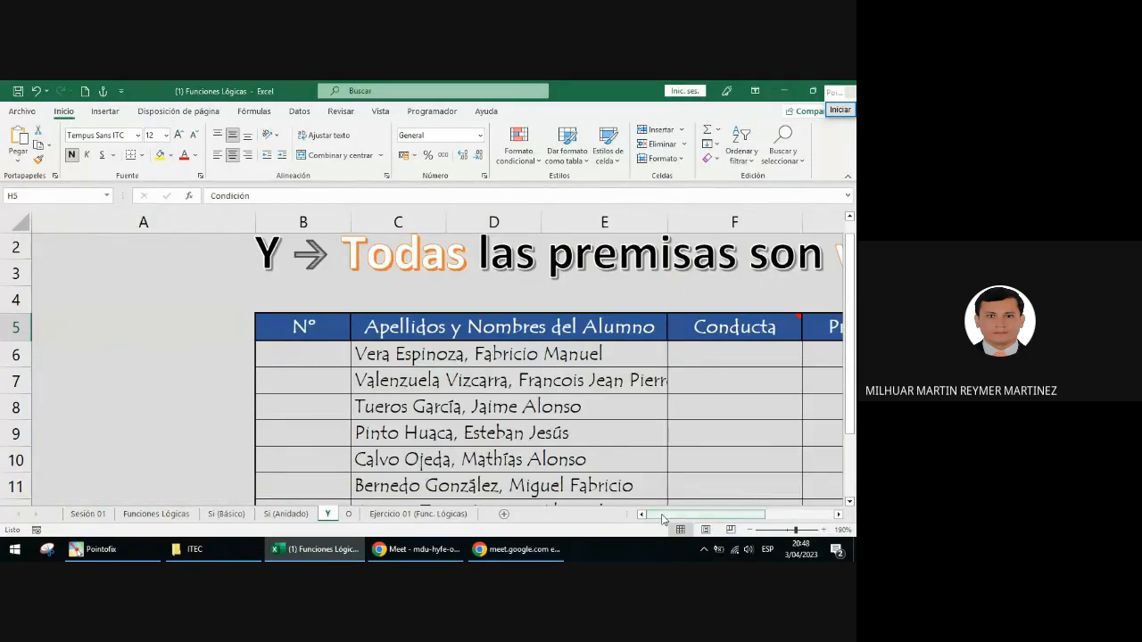
Number the first two students 1 and 2 in B6 and B7 of the Nº column
click(307, 353)
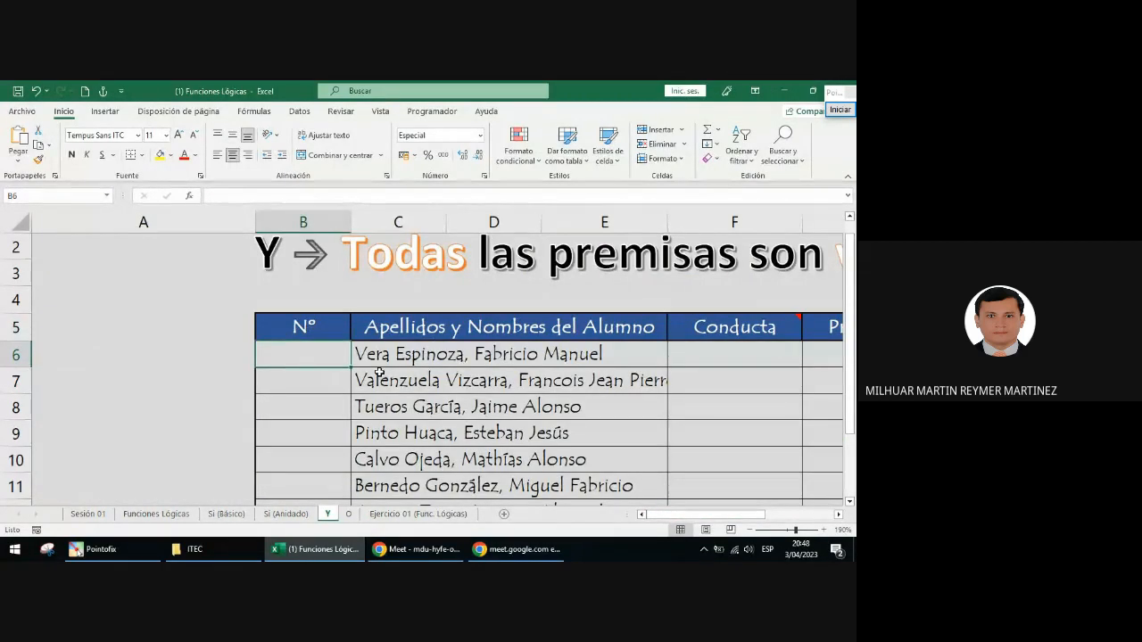
text(1)
key(Return)
text(2)
key(Return)
key(Up)
key(Up)
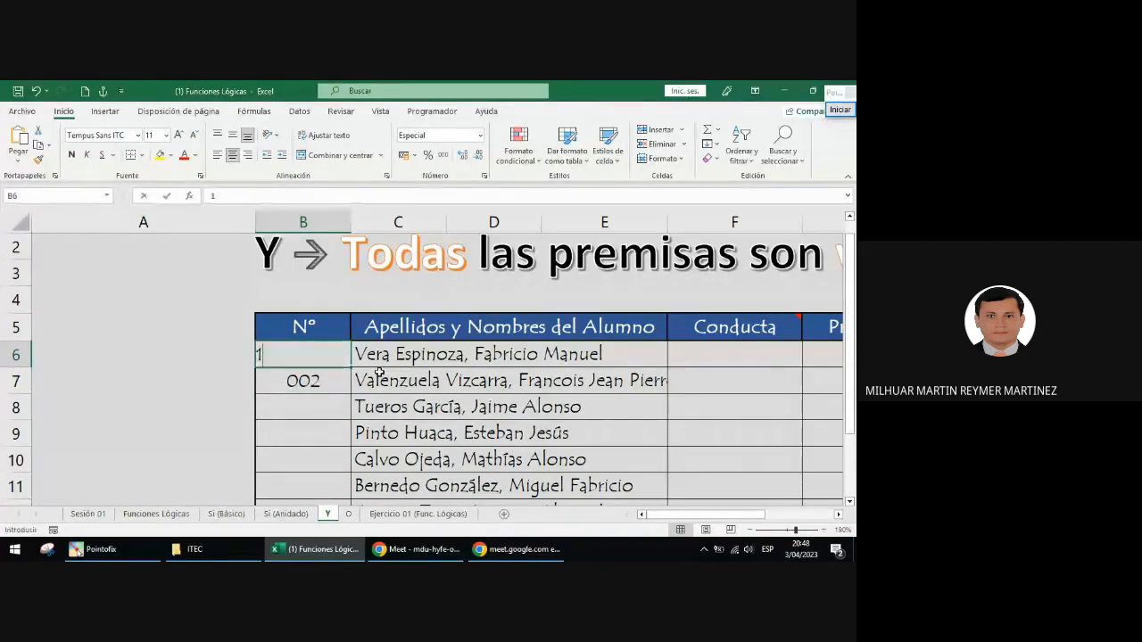
Extend the number series from B6:B7 down the Nº column through row 15
key(shift+Down)
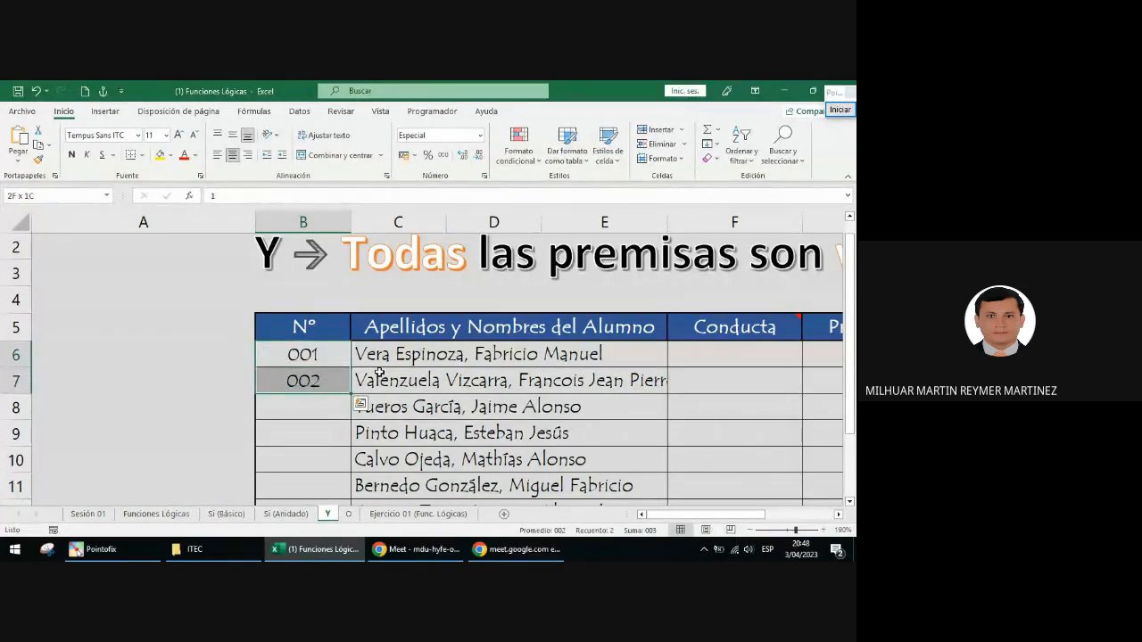
scroll(358, 357, down, 1)
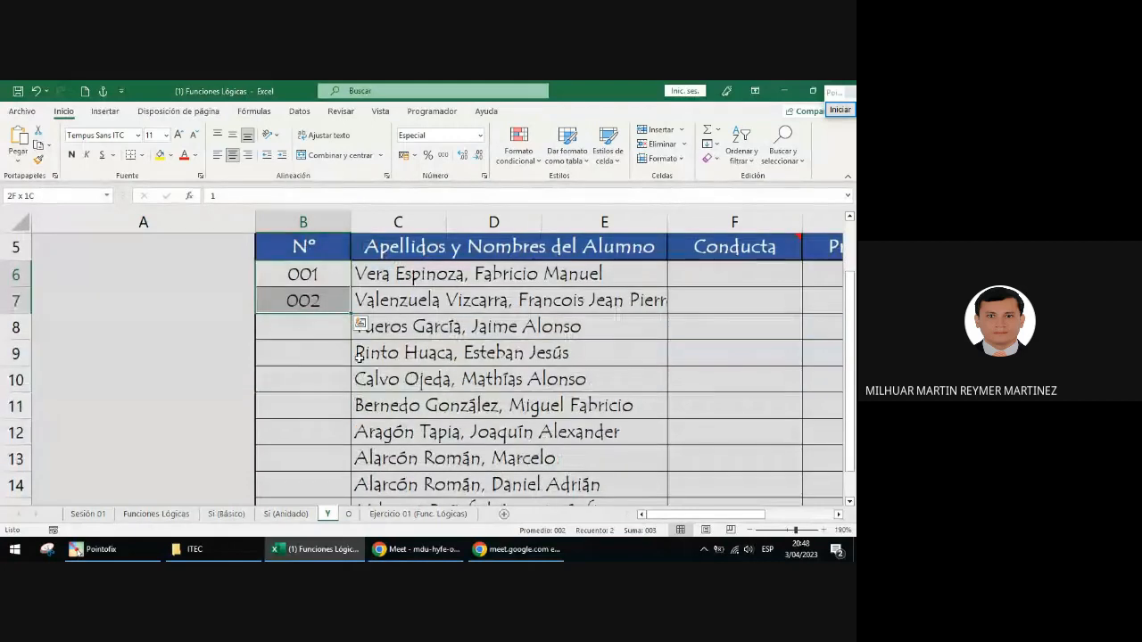
double_click(351, 314)
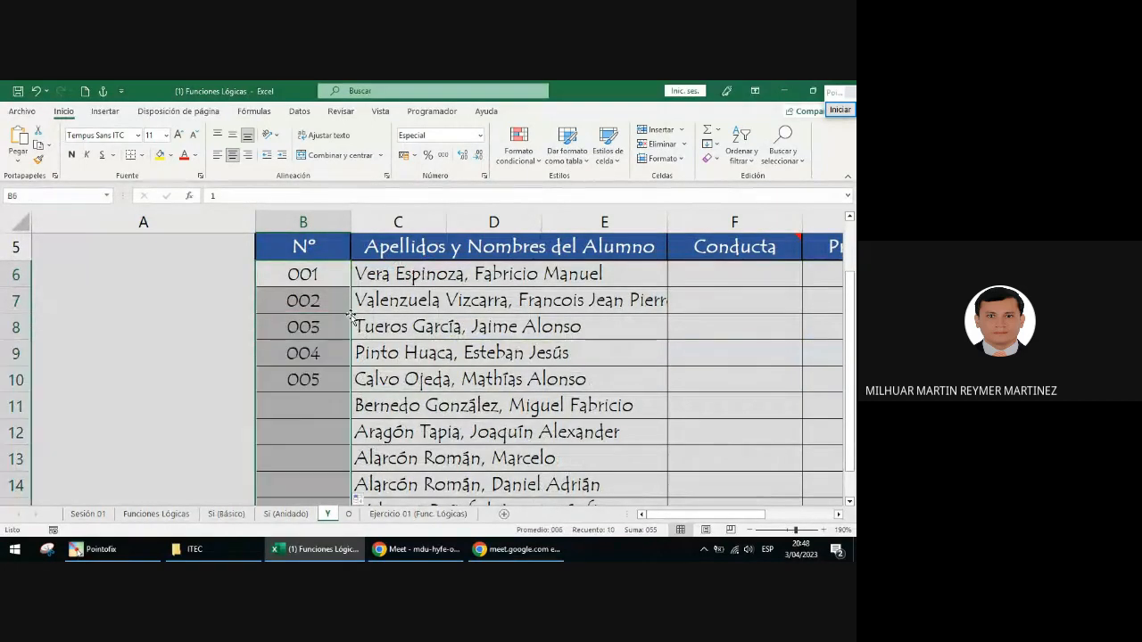
scroll(350, 314, down, 2)
scroll(346, 275, up, 1)
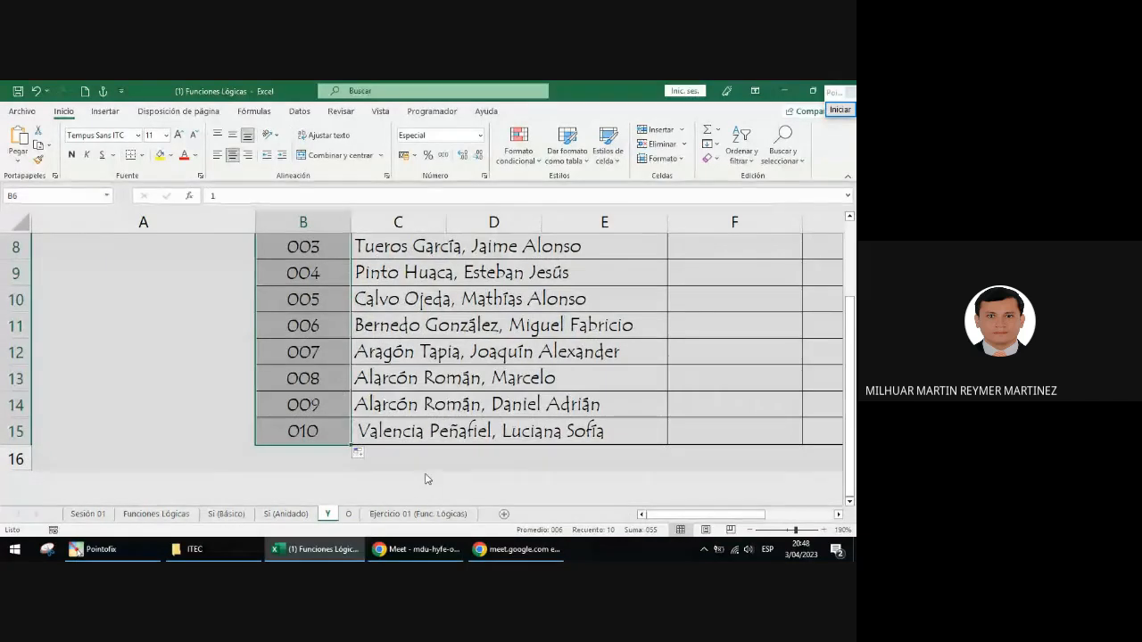
Set the filled Nº series in column B to fill without formatting (Rellenar sin formato)
click(404, 455)
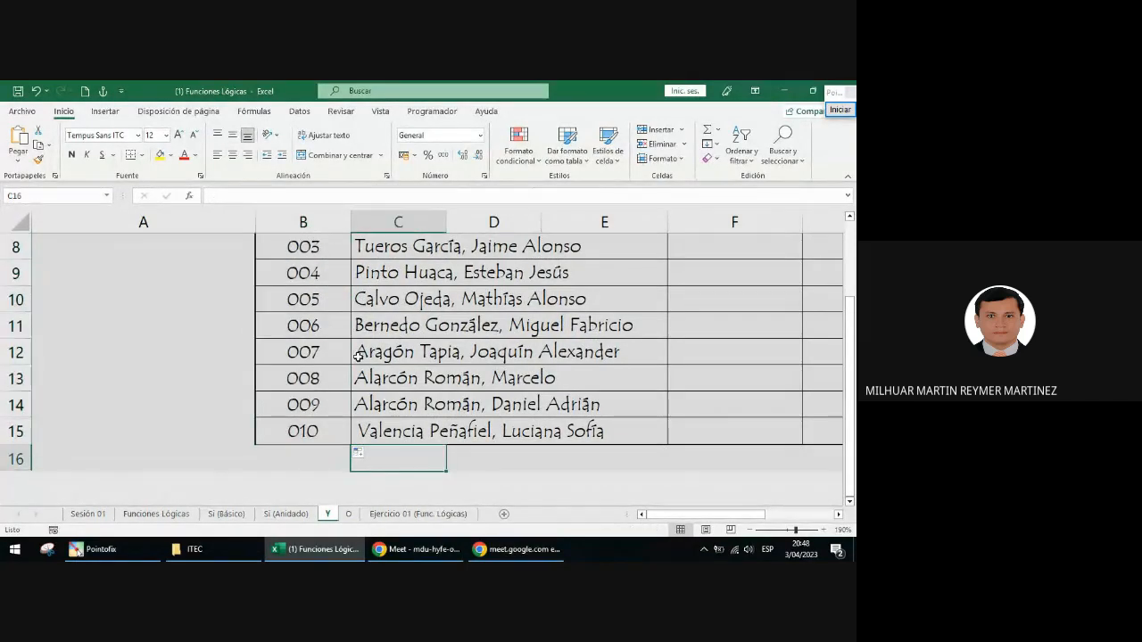
click(358, 454)
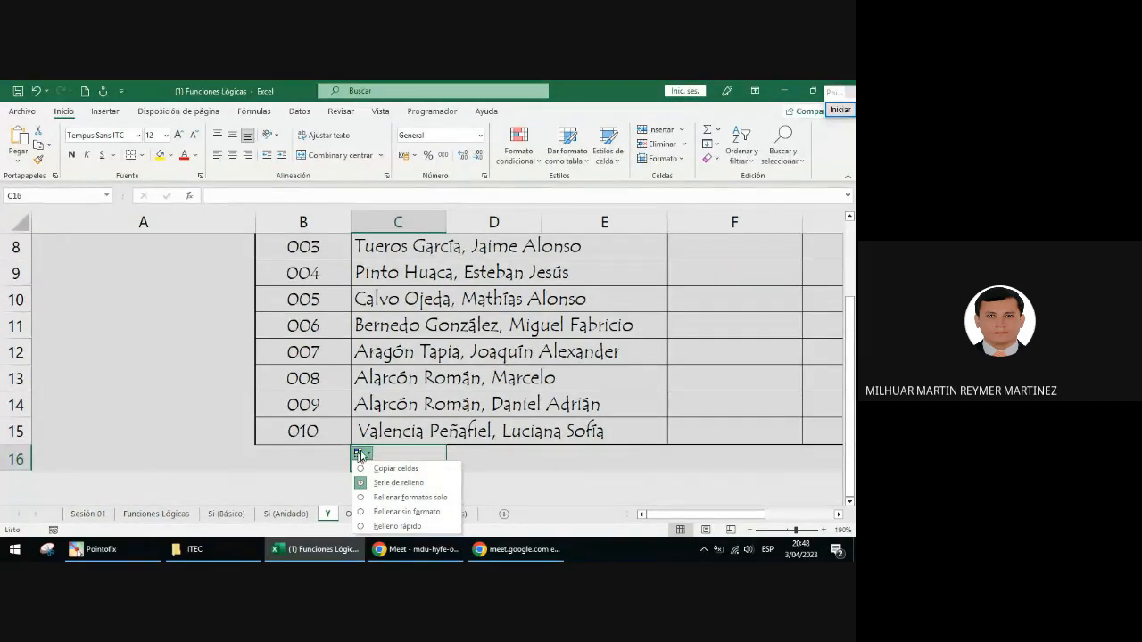
click(394, 513)
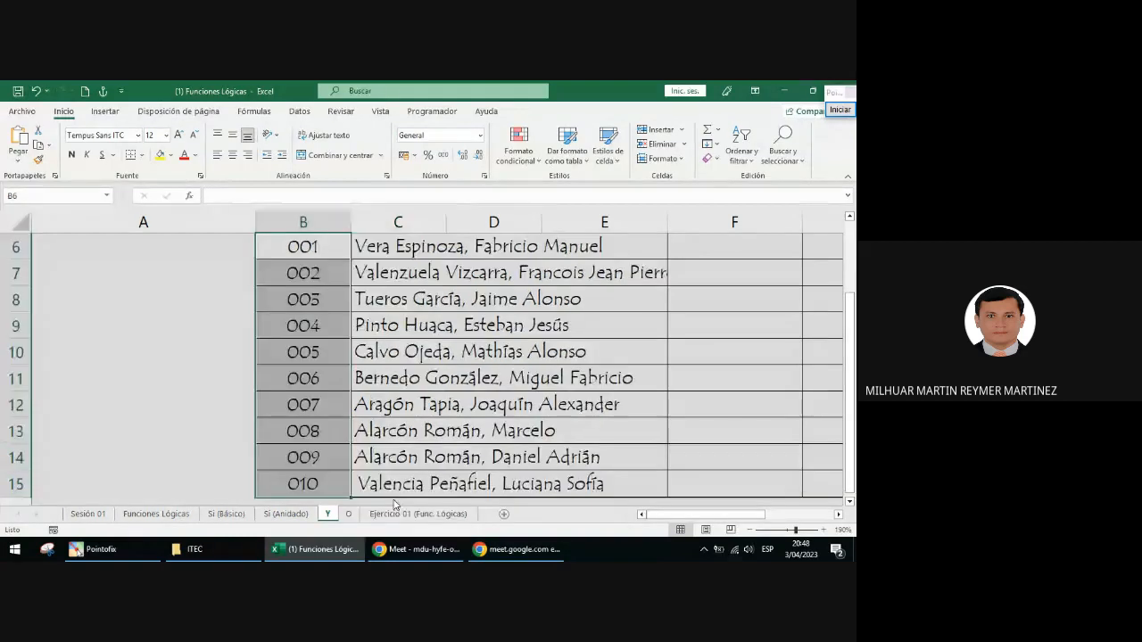
click(424, 453)
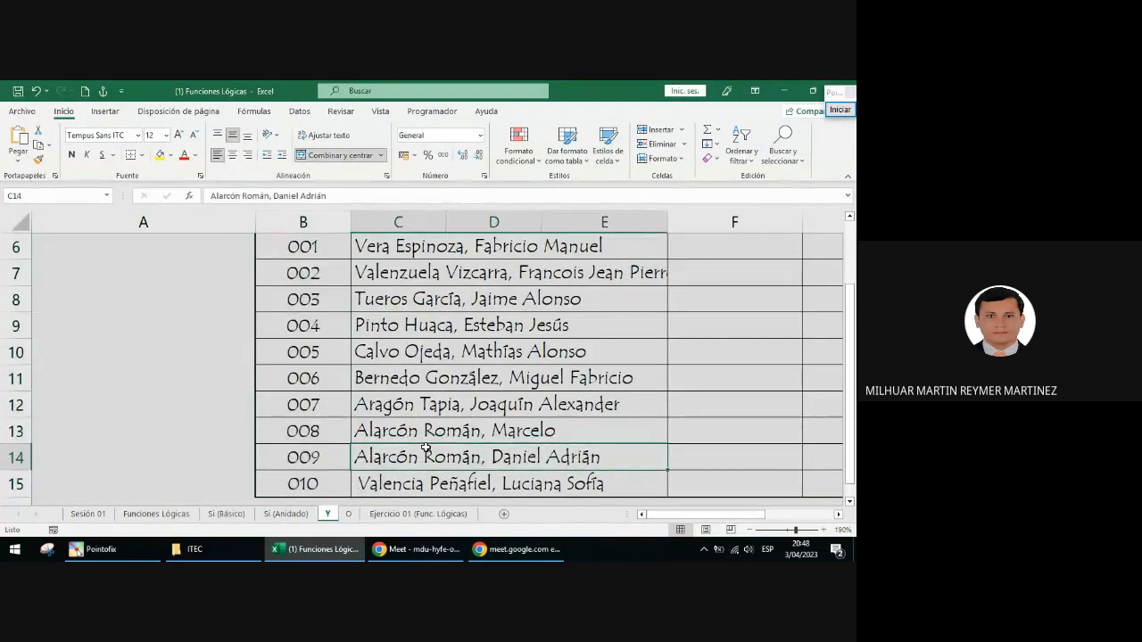
scroll(308, 366, up, 3)
click(317, 340)
drag(320, 347, 337, 358)
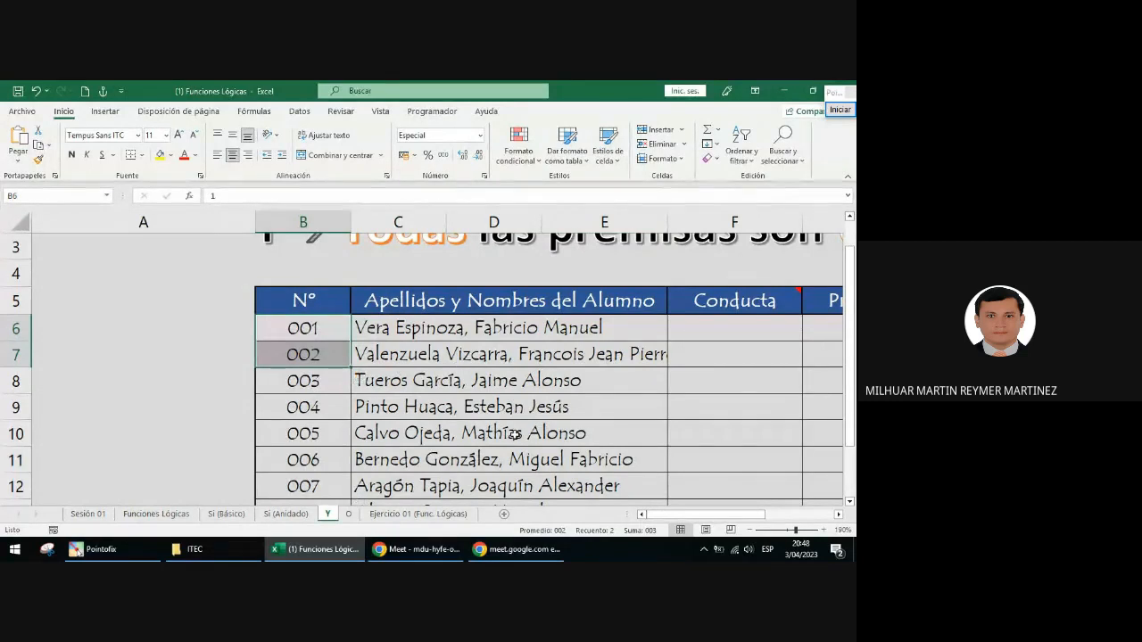
scroll(458, 374, down, 3)
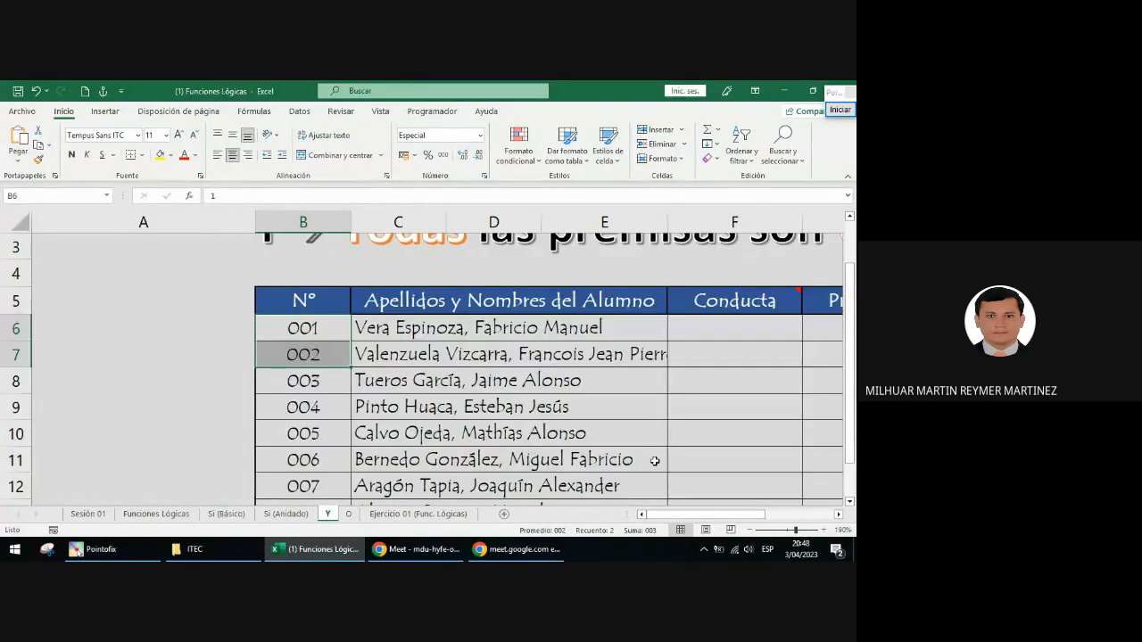
scroll(654, 462, up, 3)
Read the comment on the Conducta header in F5
drag(744, 516, 763, 516)
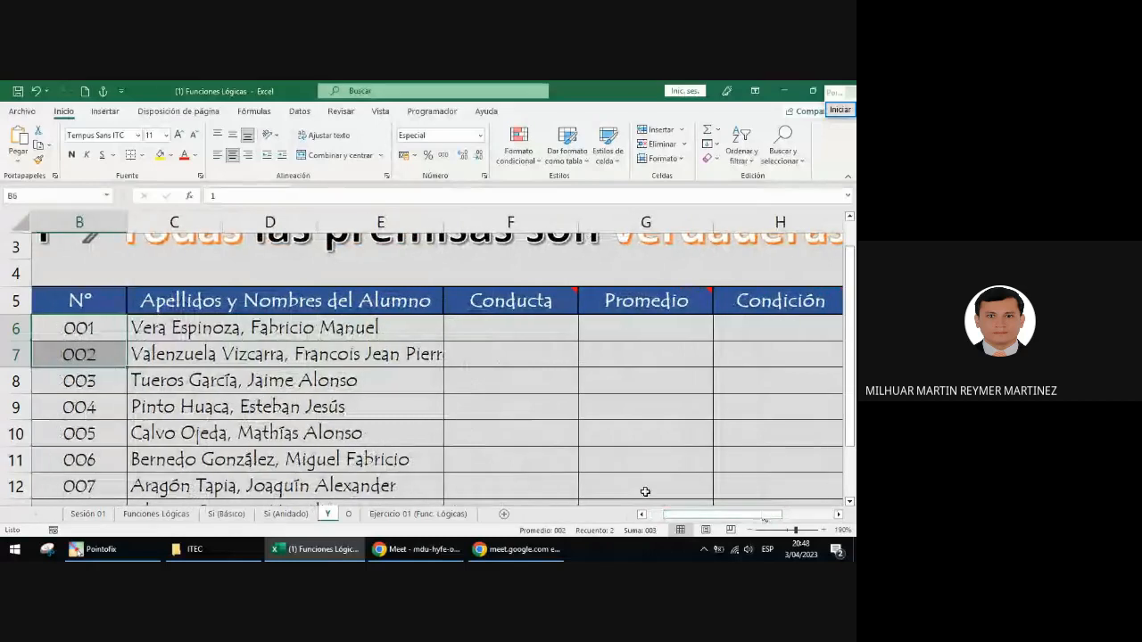
click(558, 303)
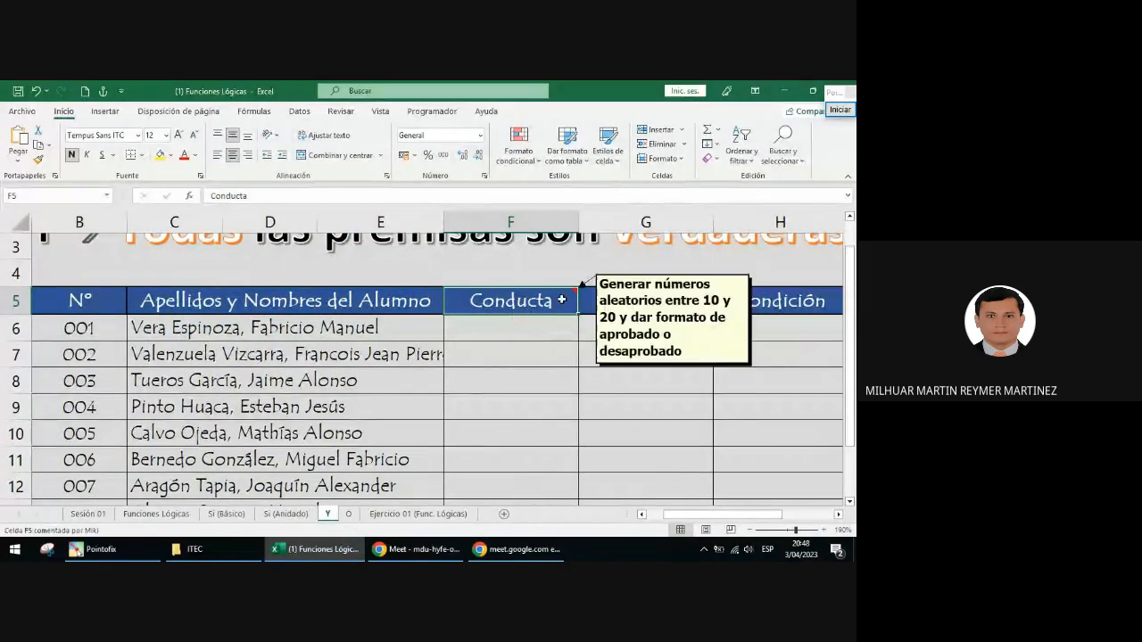
mouse_move(561, 301)
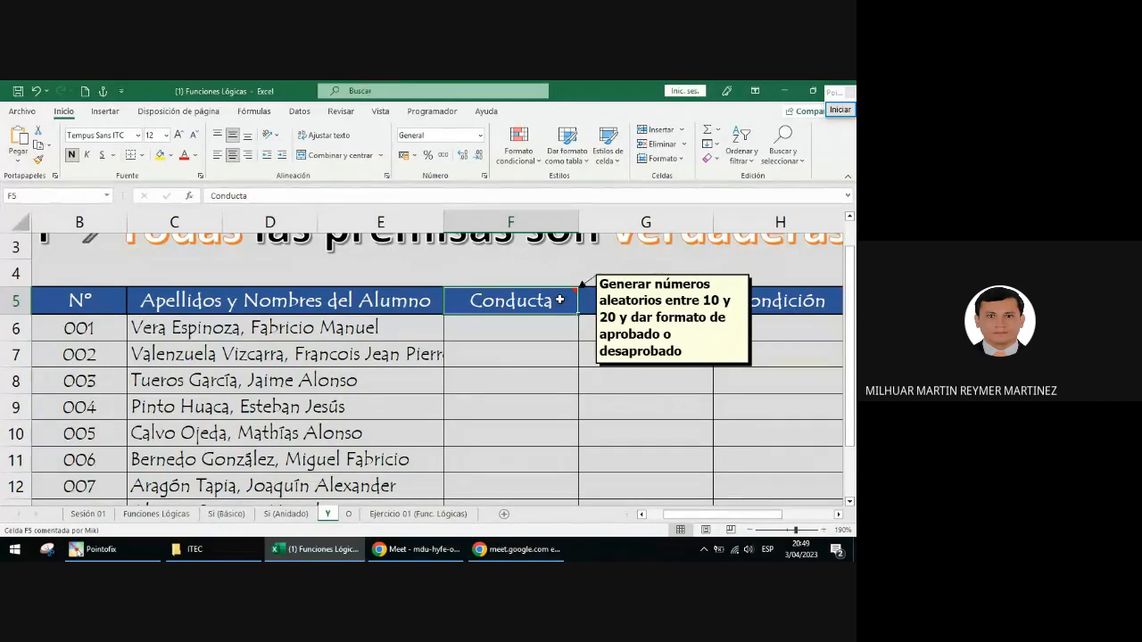
Place the widened Excel window beside the Google Meet chat to read the students' replies, and maximize it again
key(super+Left)
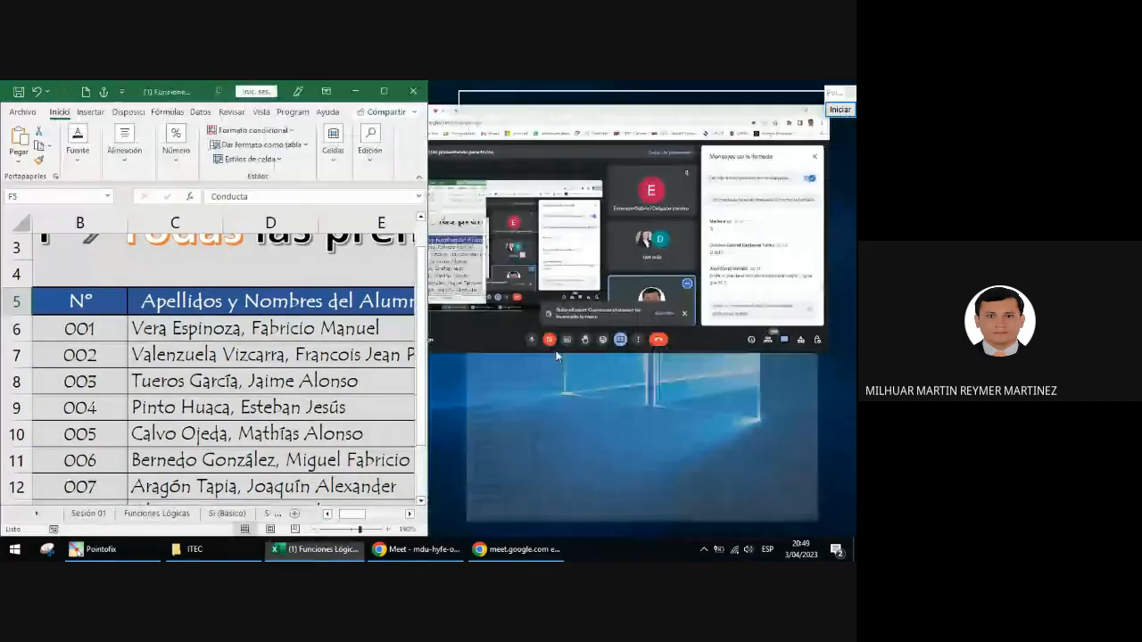
click(555, 355)
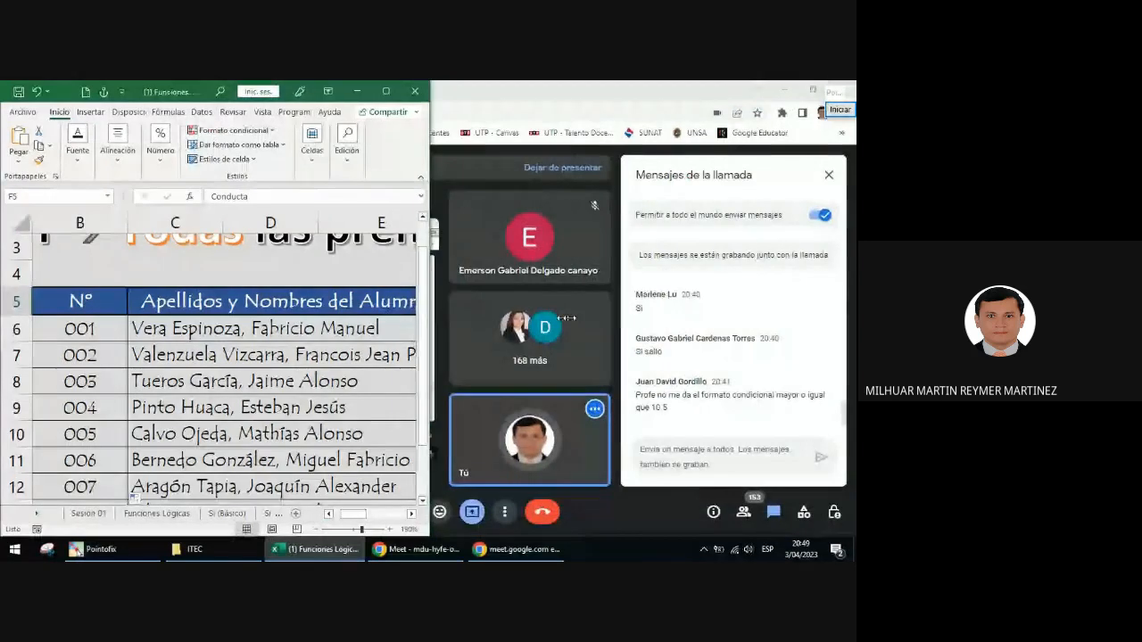
drag(429, 316, 634, 316)
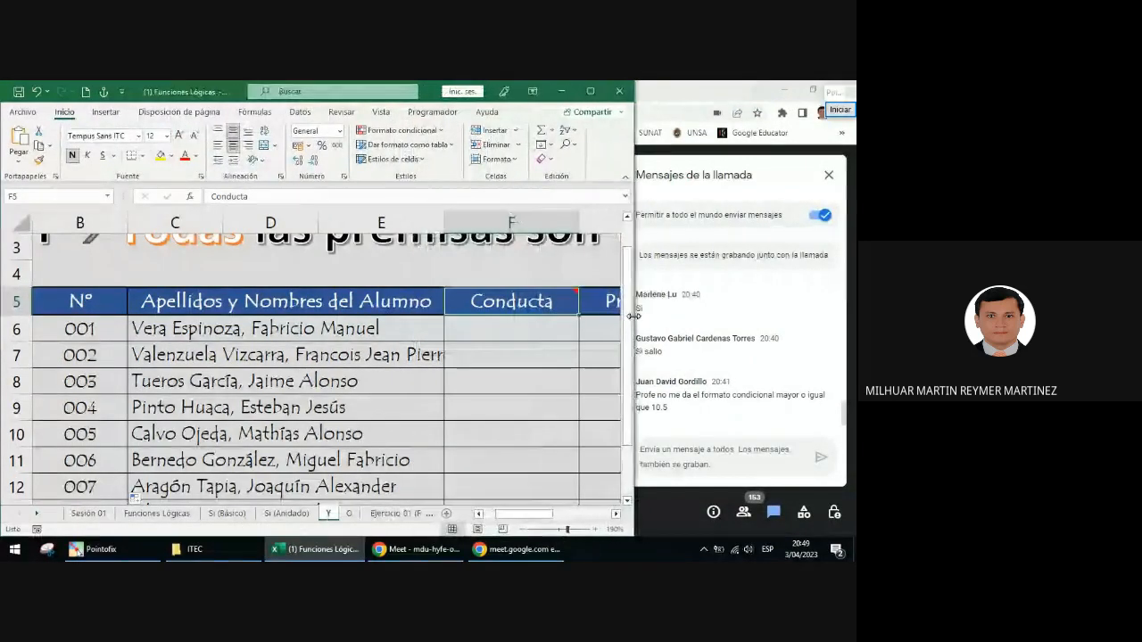
click(614, 514)
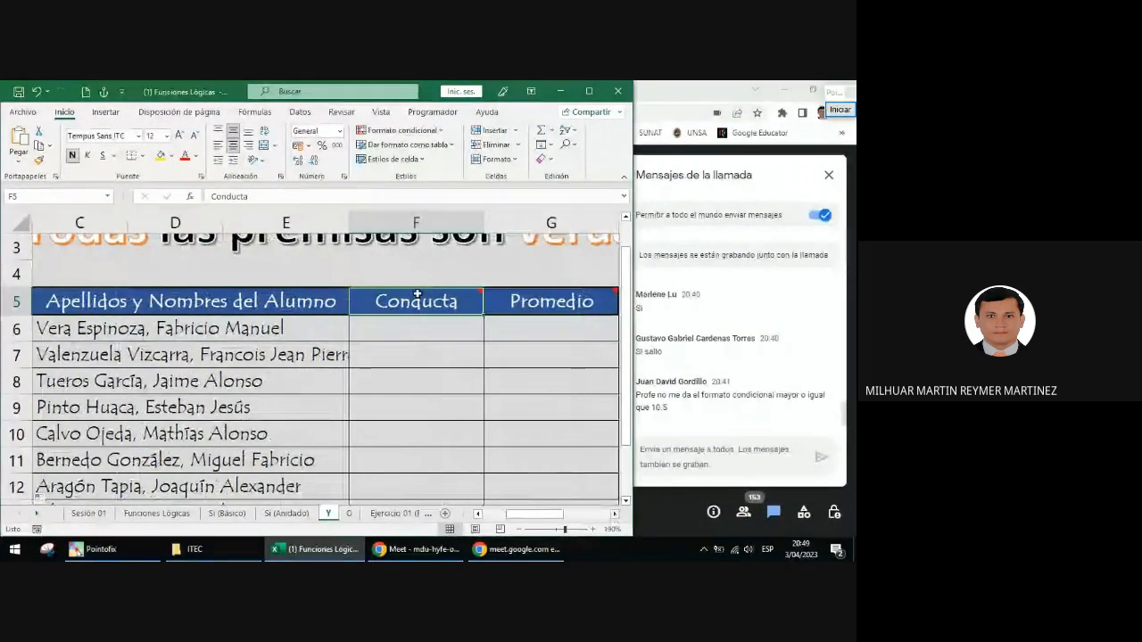
mouse_move(417, 292)
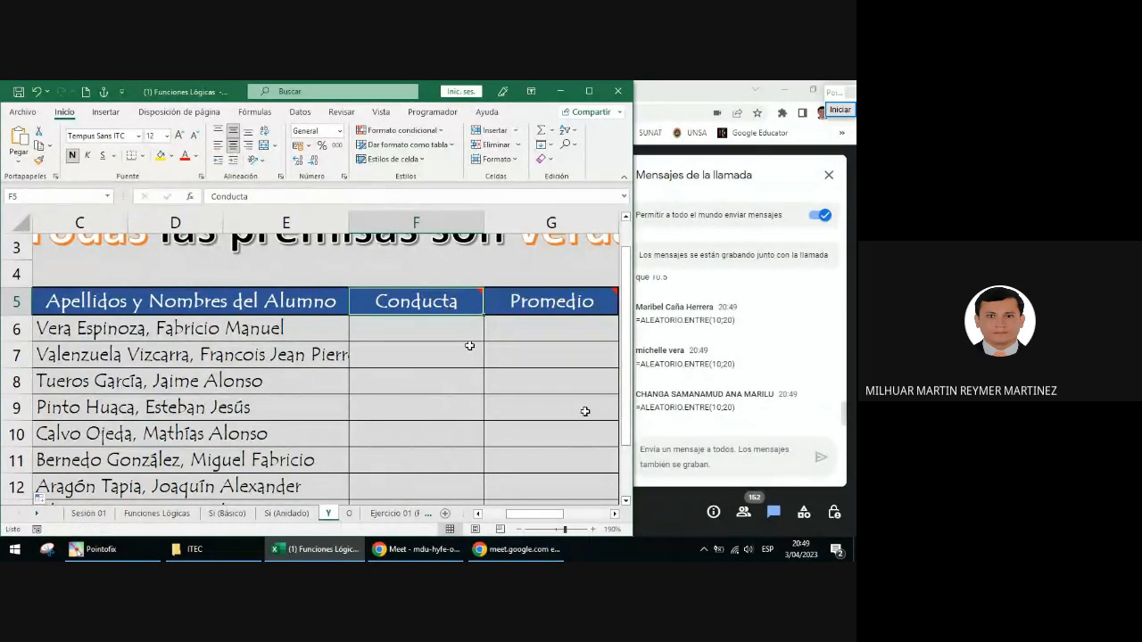
click(588, 91)
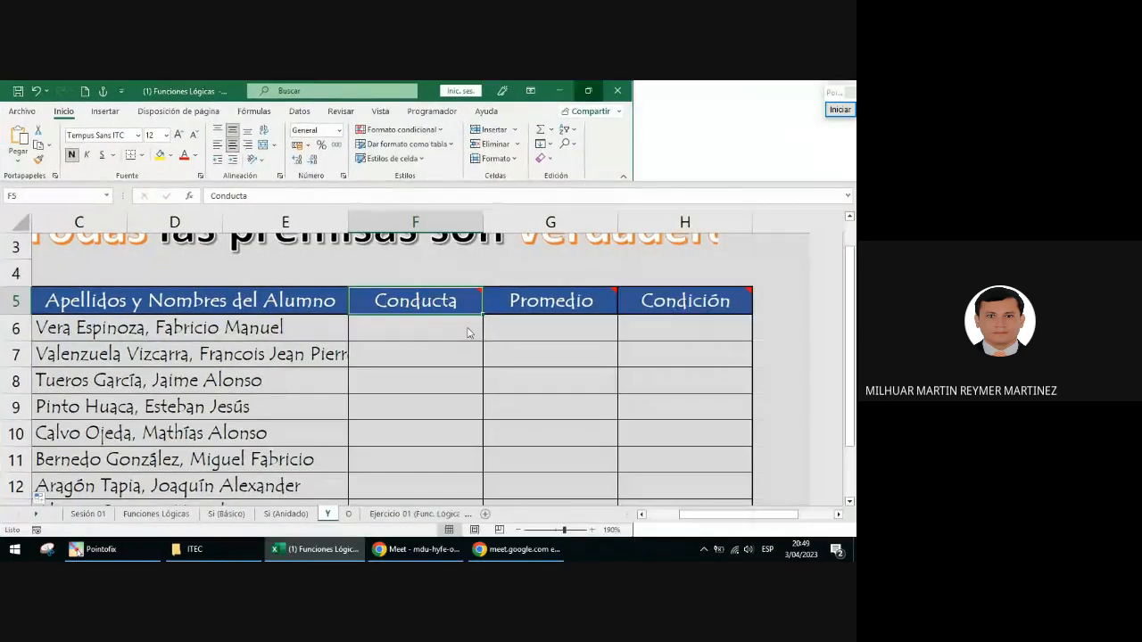
Enter =ALEATORIO.ENTRE(10;20) as the first student's Conducta grade in F6
click(447, 320)
text(=ale)
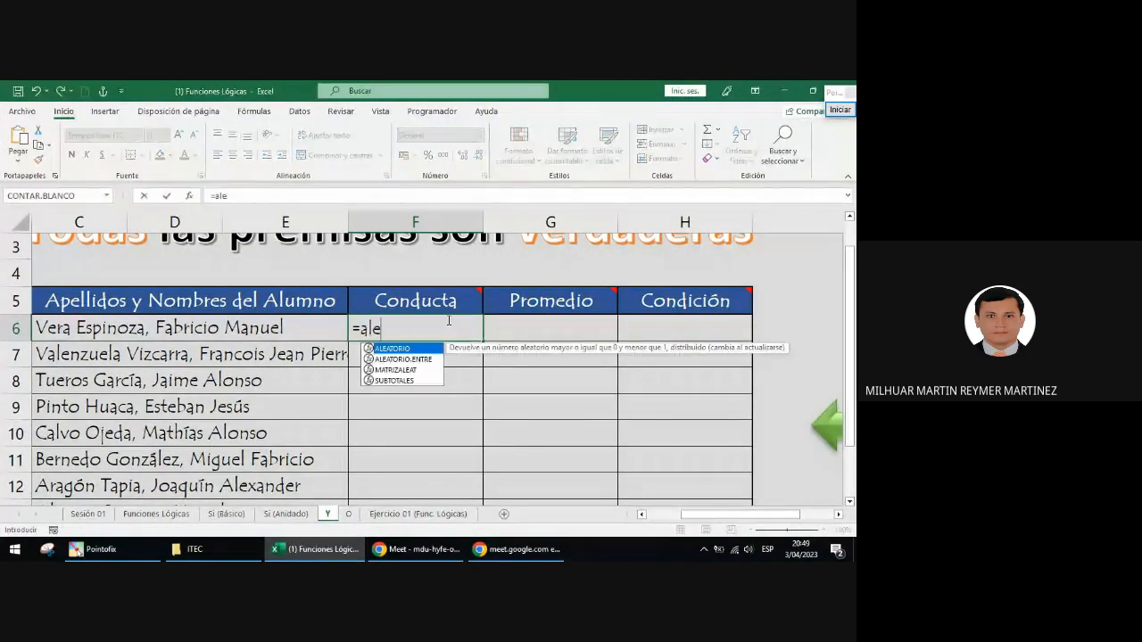
key(Down)
key(Tab)
text(10;20))
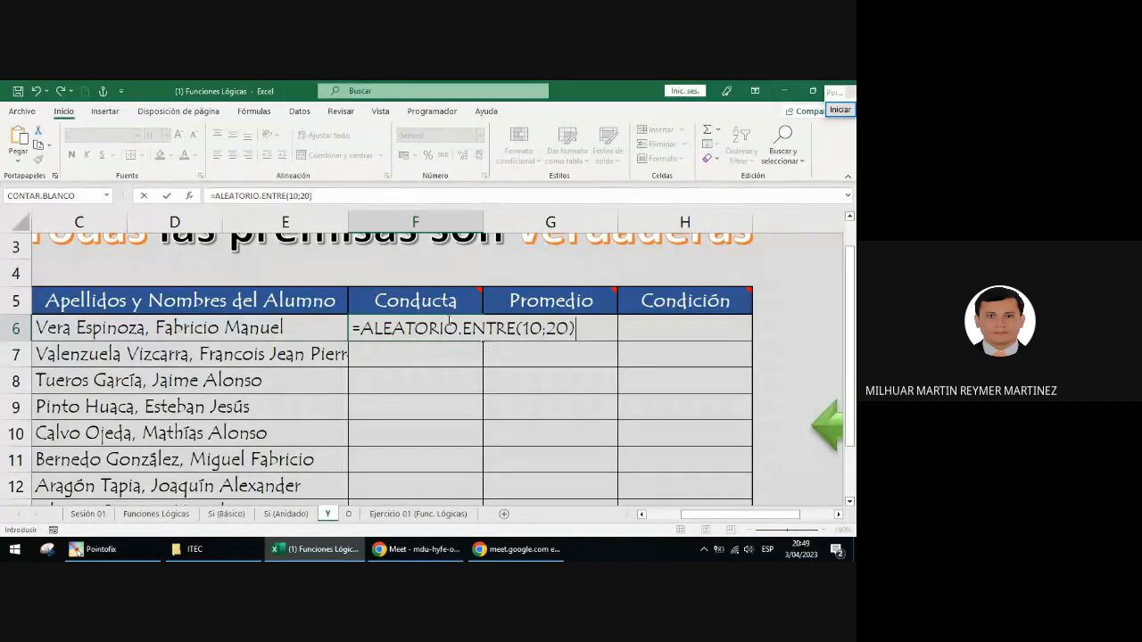
key(Return)
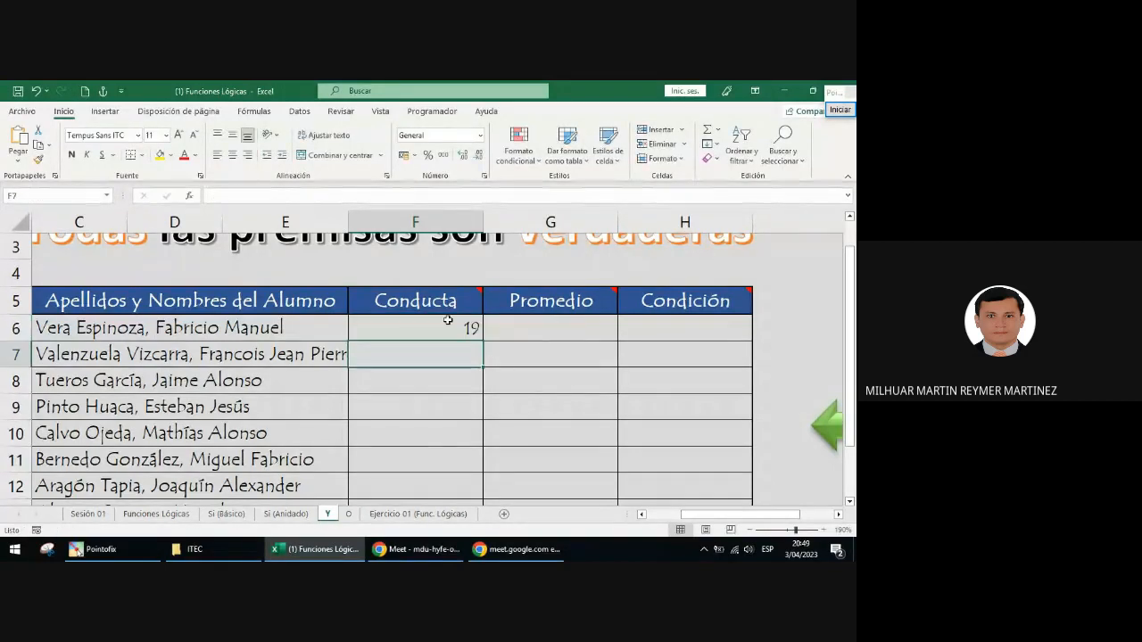
Re-enter the random grade formula in F6 as =ALEATORIO.ENTRE(10;20), picking the function from the suggestions
click(448, 322)
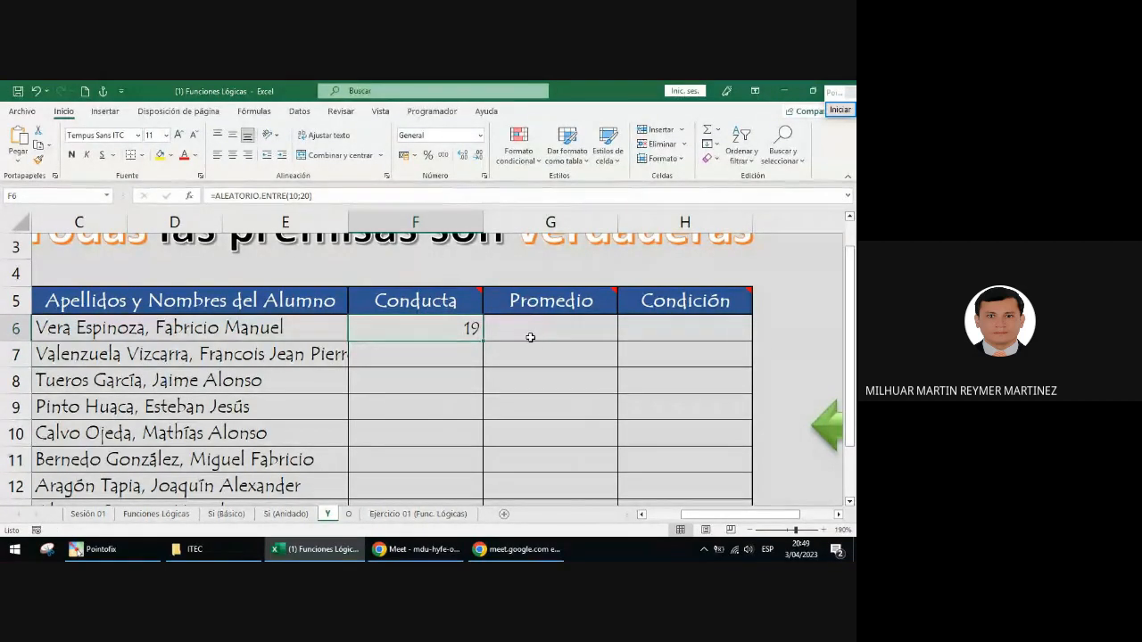
text(=ale)
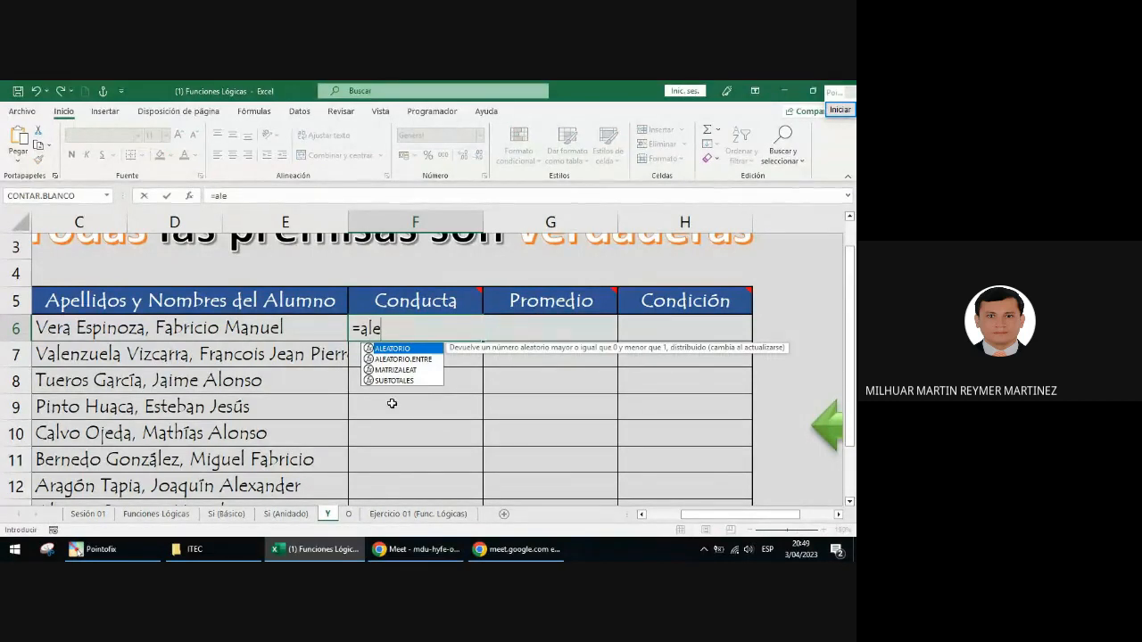
double_click(405, 359)
text(1)
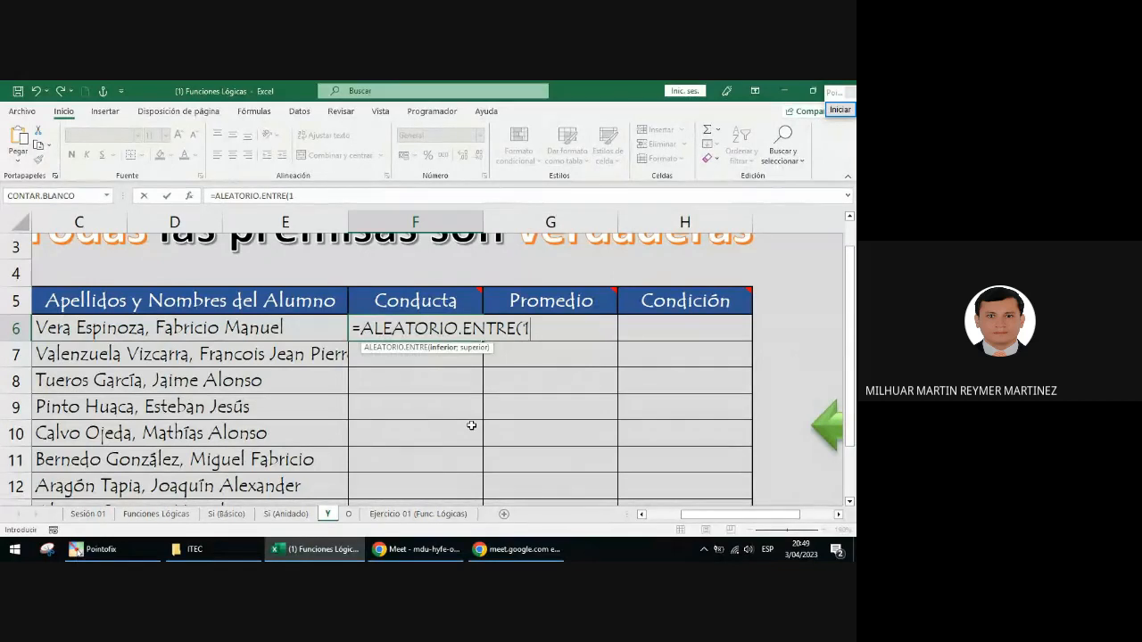
text(0;20))
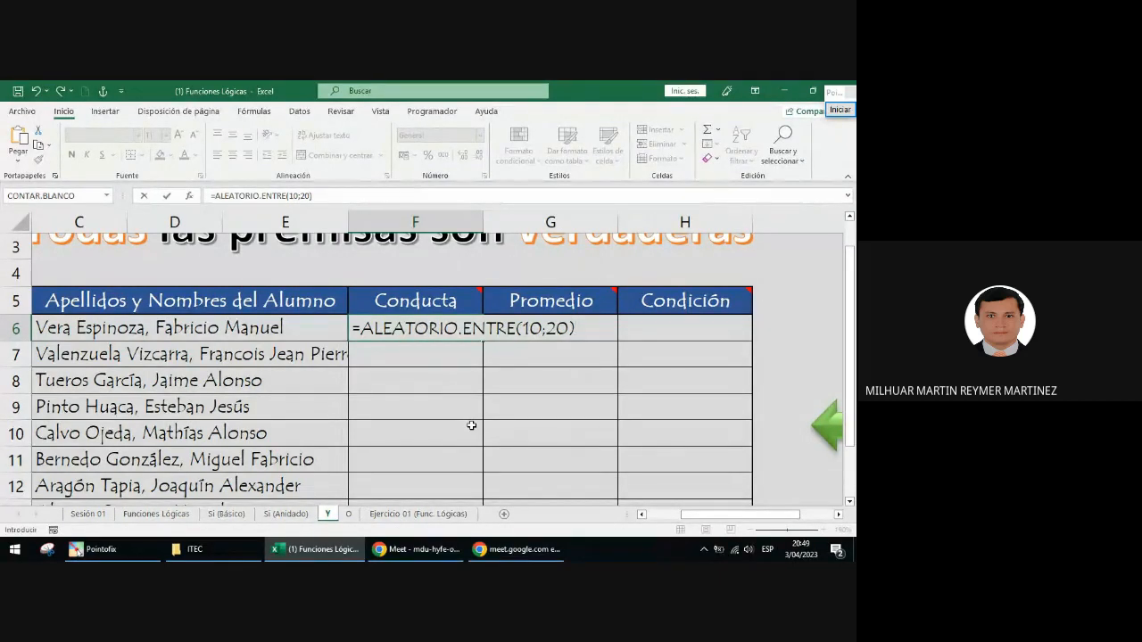
key(Return)
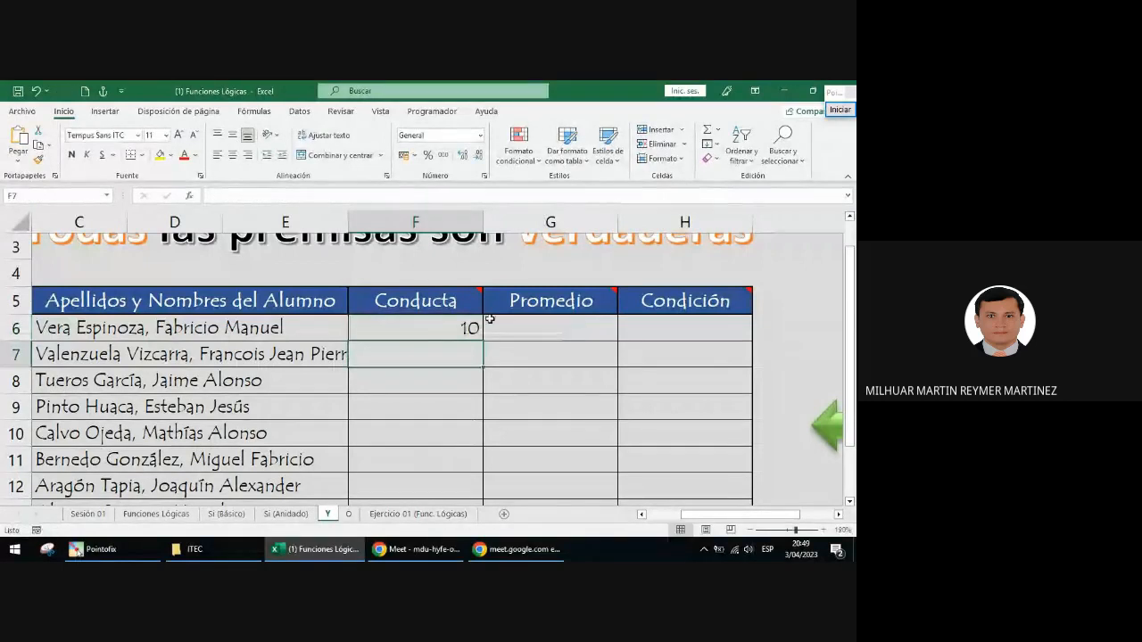
Fill the F6 formula down the Conducta column through row 15, and undo the fill
click(461, 326)
double_click(482, 342)
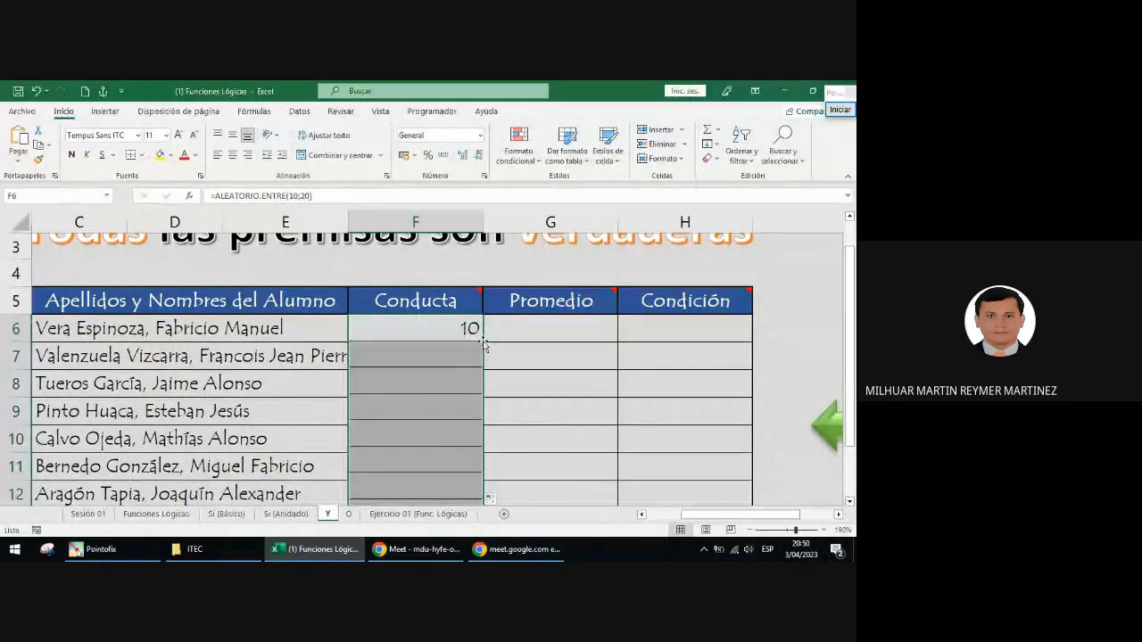
scroll(482, 342, down, 3)
scroll(482, 341, up, 3)
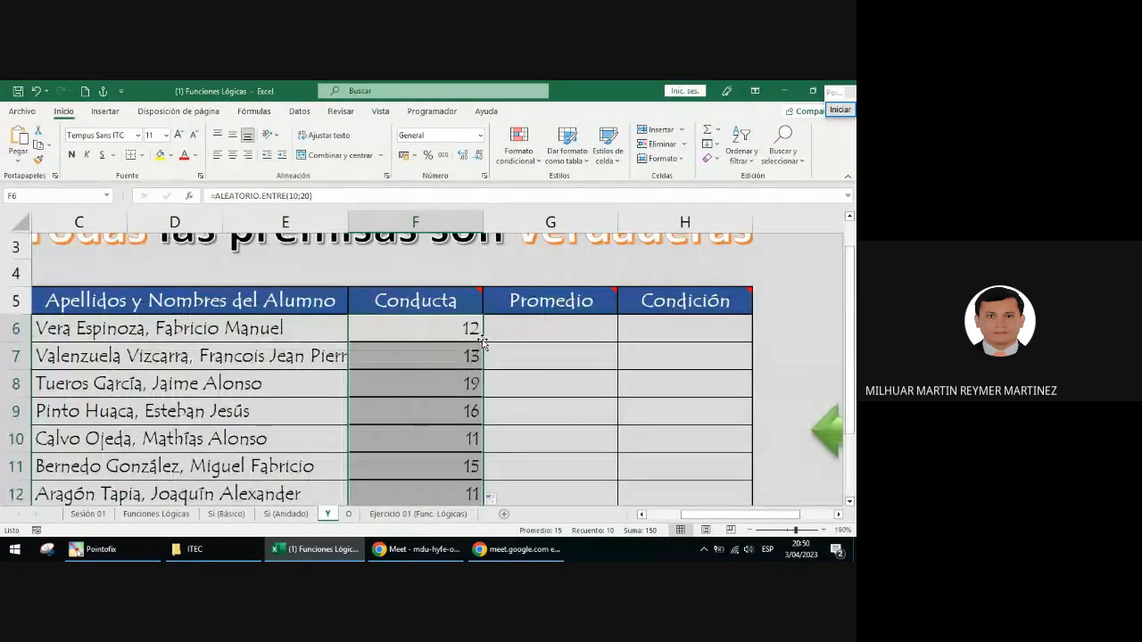
key(ctrl+z)
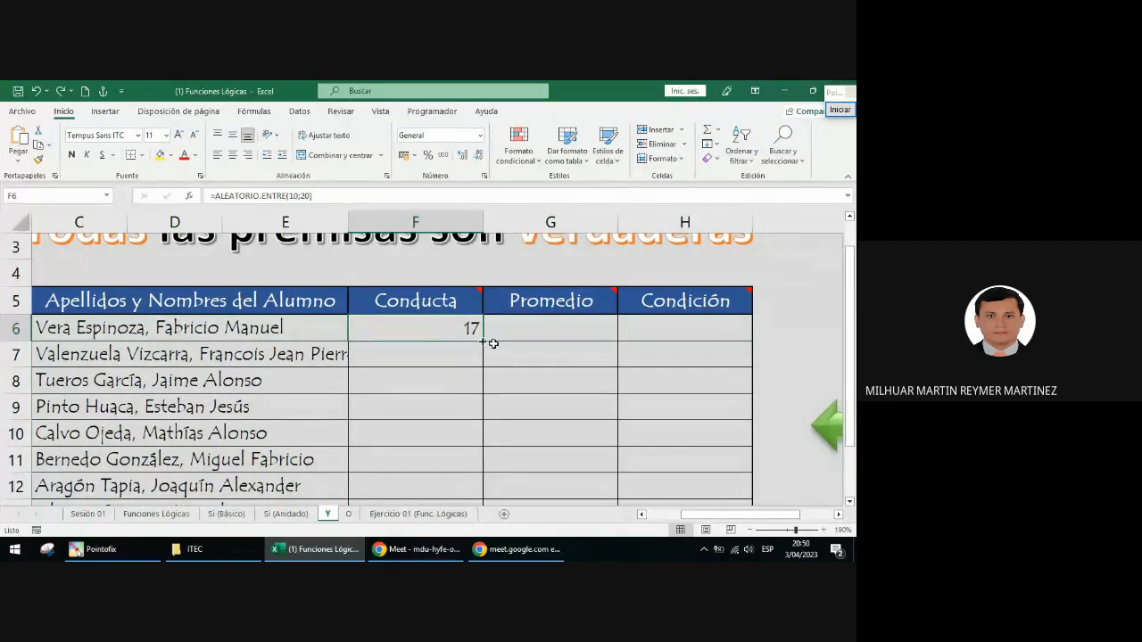
Fill the random grade formula from F6 across to G6 and down both grade columns through row 15
drag(482, 342, 566, 324)
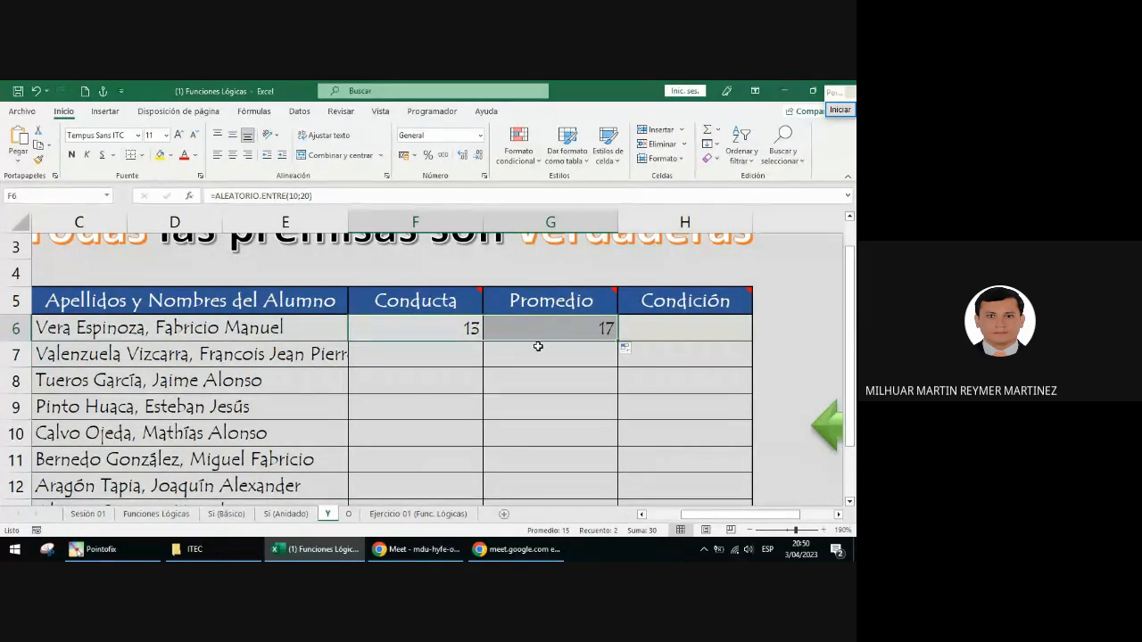
double_click(619, 343)
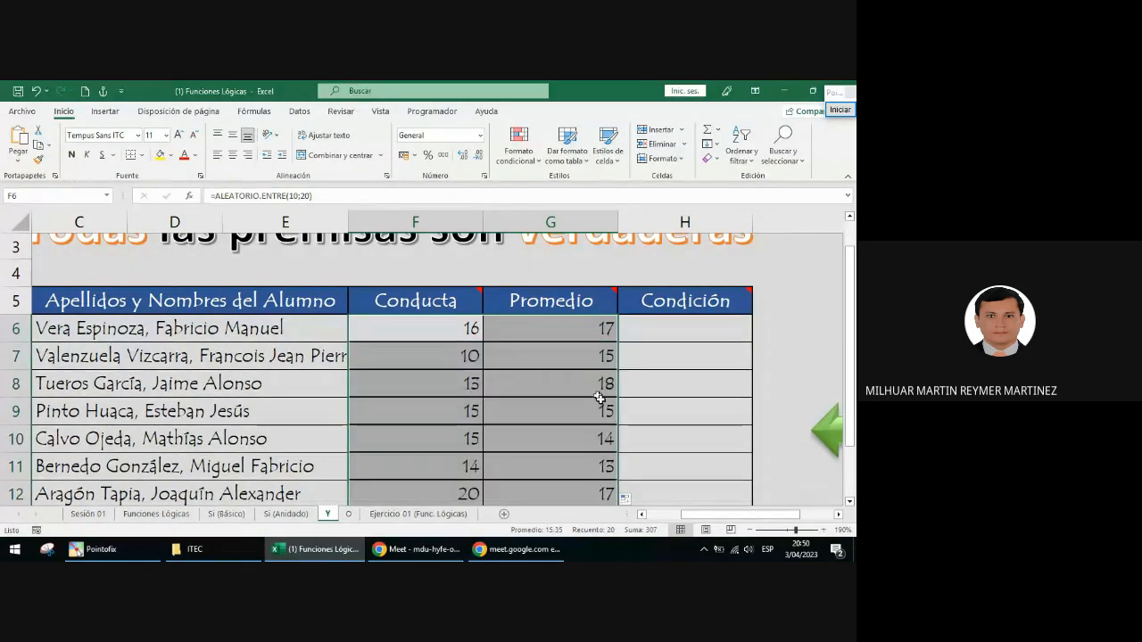
scroll(601, 400, down, 2)
click(627, 435)
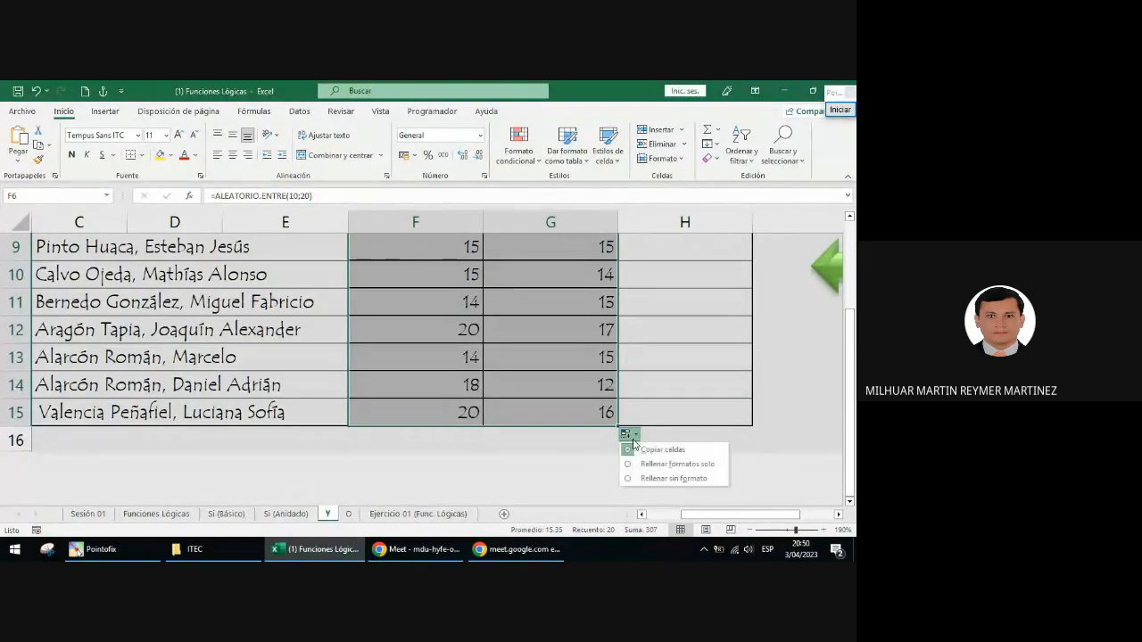
scroll(648, 479, up, 1)
scroll(523, 374, up, 2)
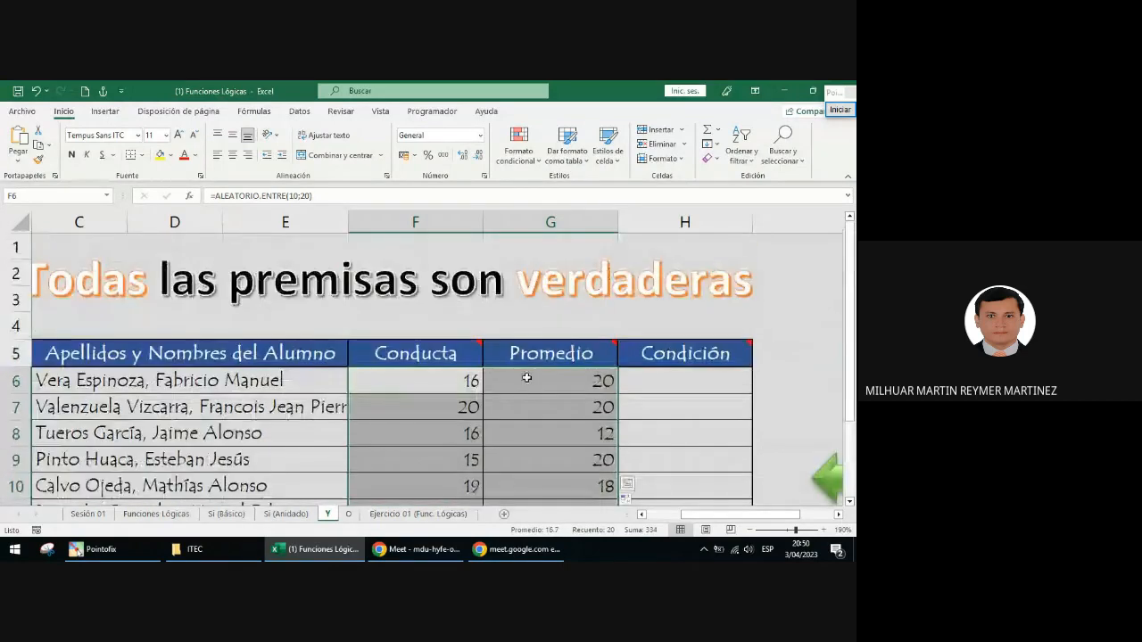
Annotate the centre alignment command with a red arrow, an ellipse on Inicio and a rectangle, and center the Conducta and Promedio grades
click(840, 110)
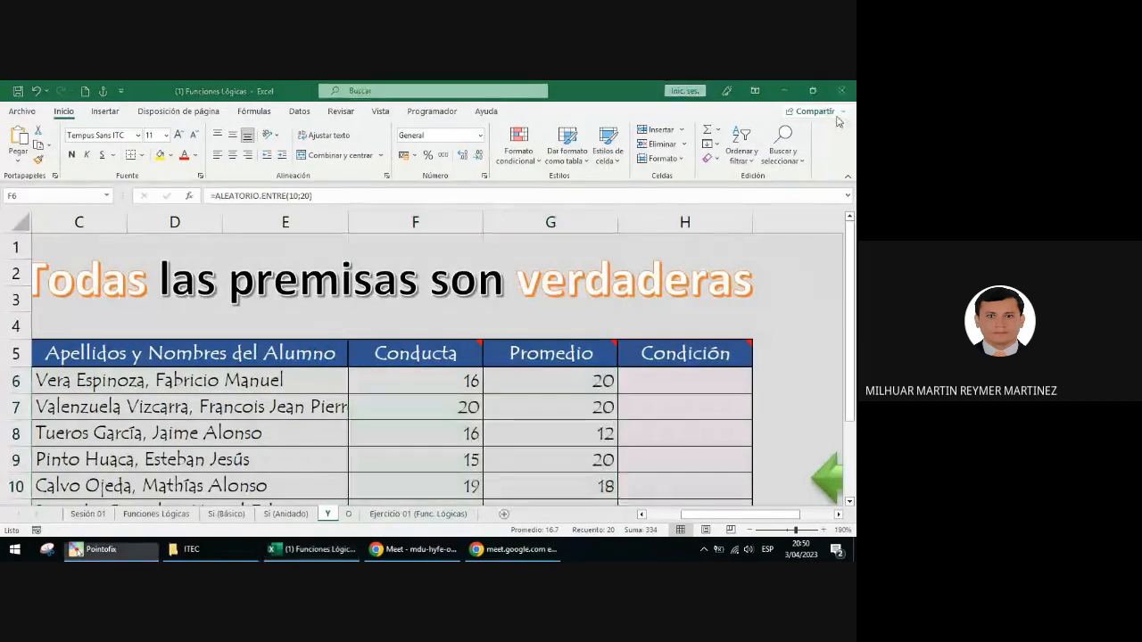
mouse_move(482, 374)
mouse_down()
mouse_move(235, 169)
mouse_move(303, 189)
mouse_up()
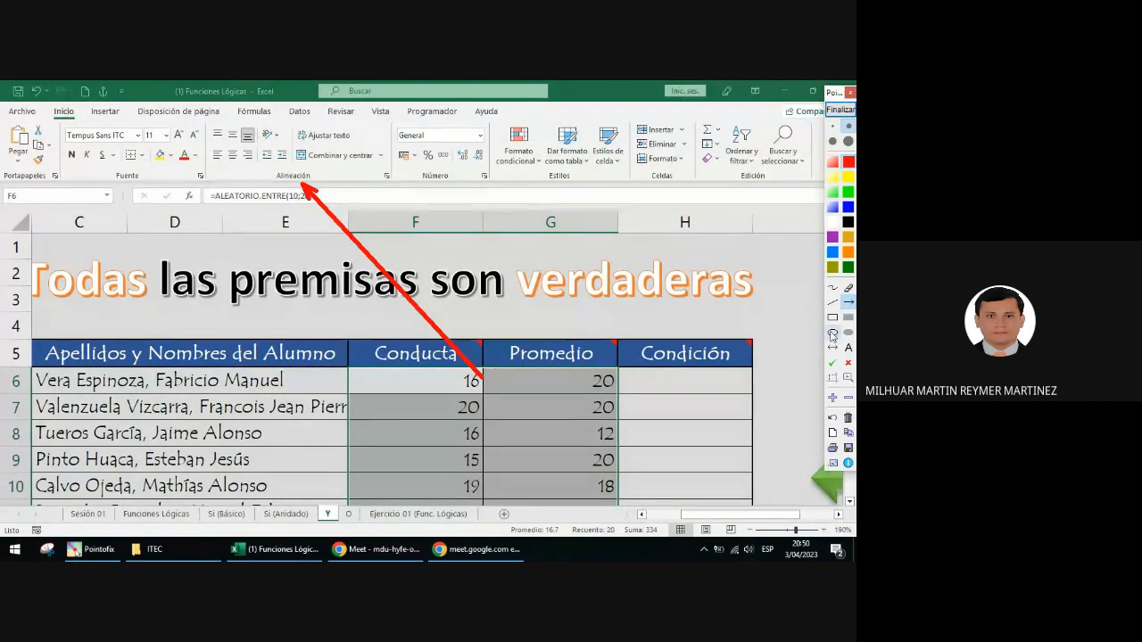
click(832, 332)
drag(49, 102, 82, 125)
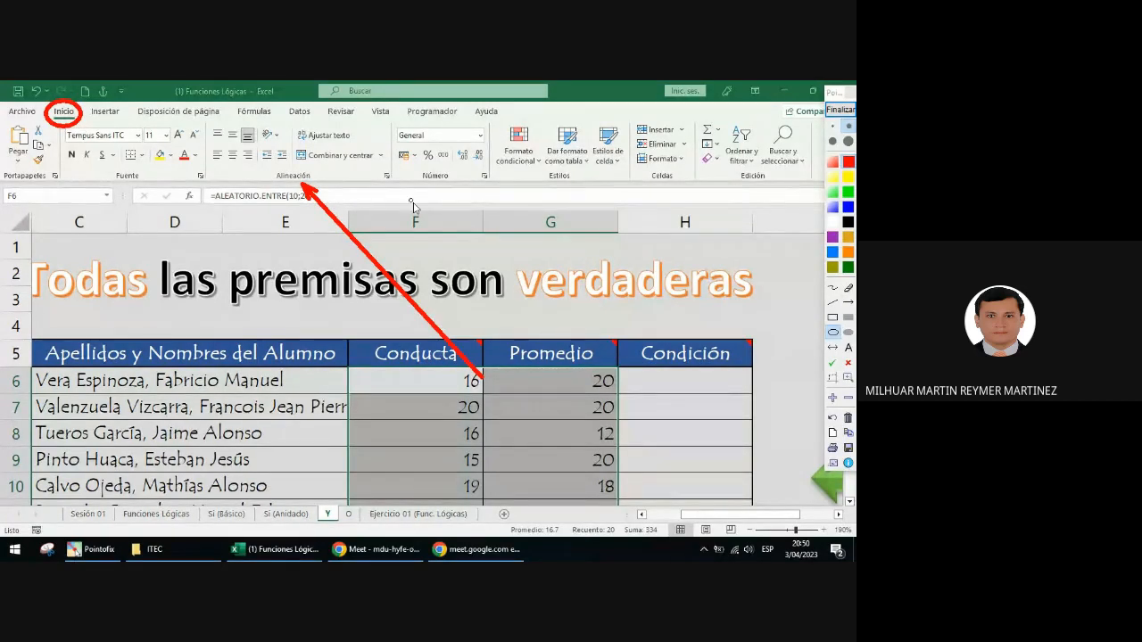
click(833, 317)
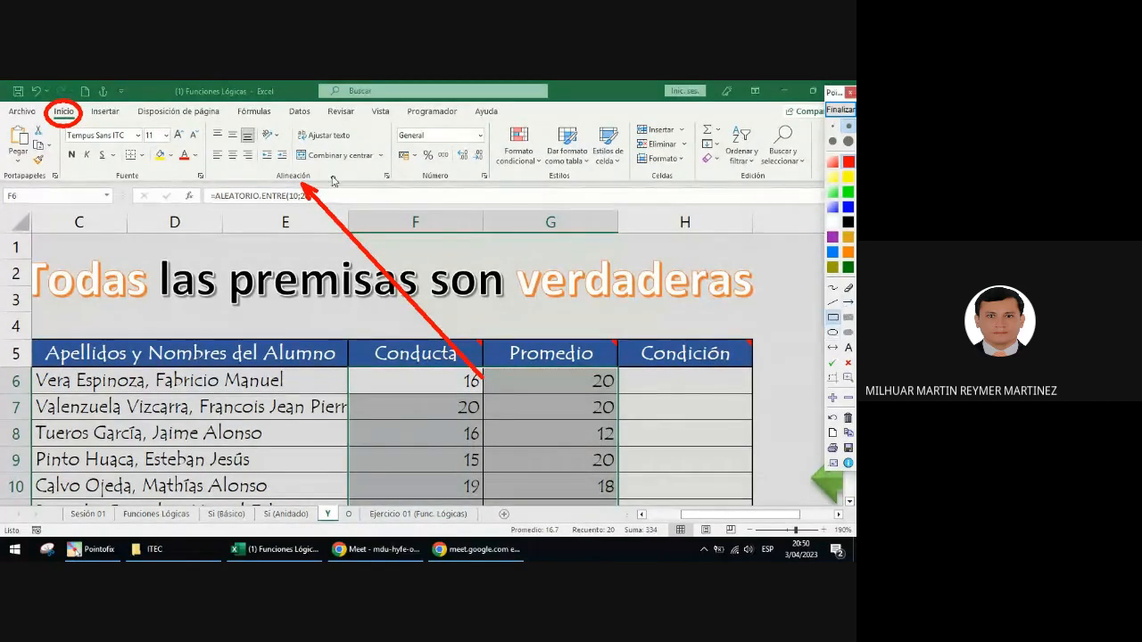
drag(220, 144, 242, 169)
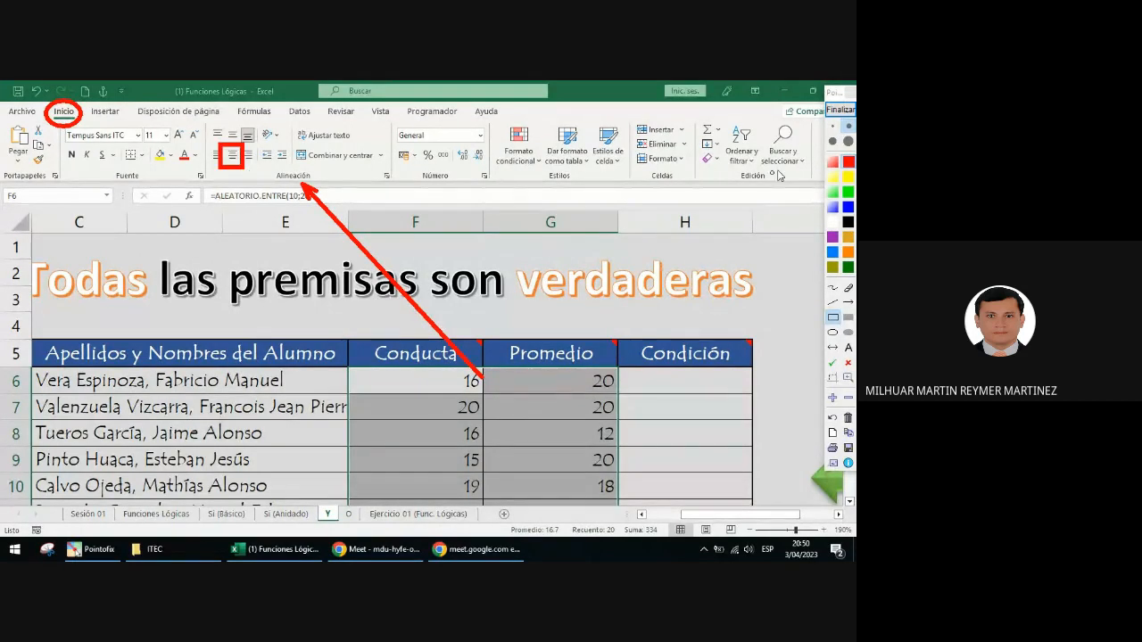
click(840, 109)
click(232, 154)
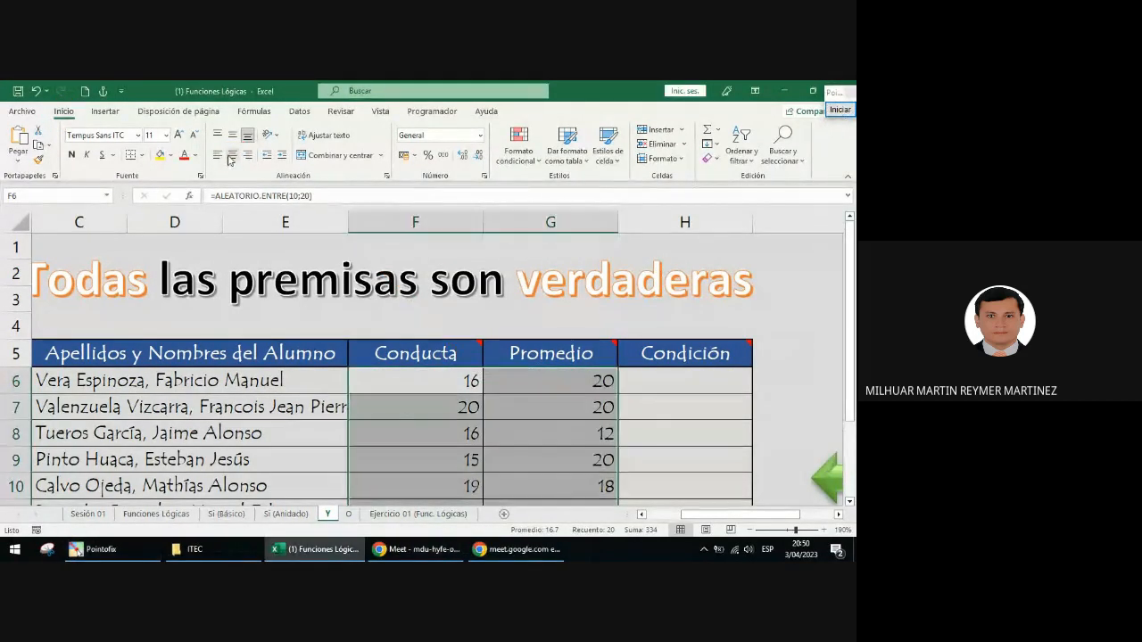
Begin the first student's Condición formula in H6 with the nested test =SI(Y(F6:G6>10), following the header comment's criterion
click(650, 381)
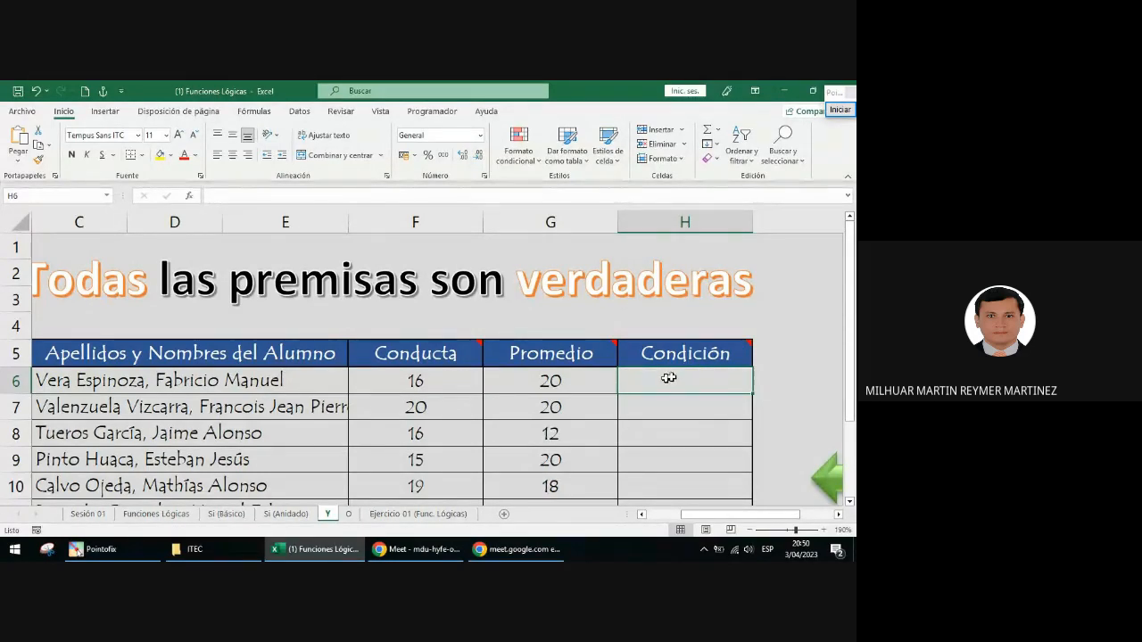
click(384, 197)
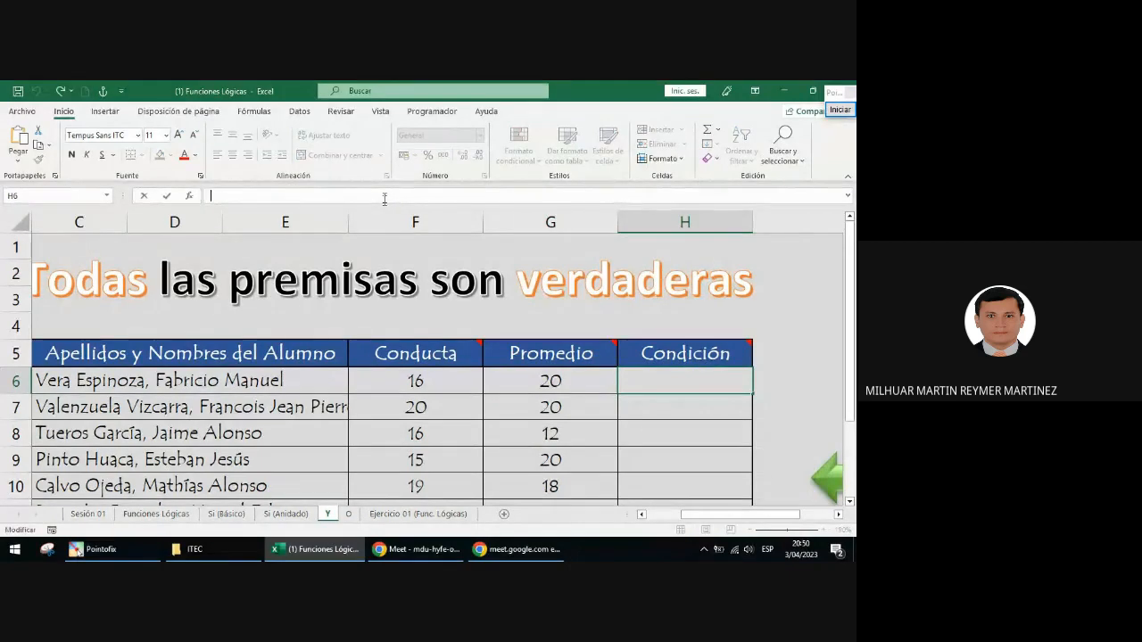
text(=si)
key(Tab)
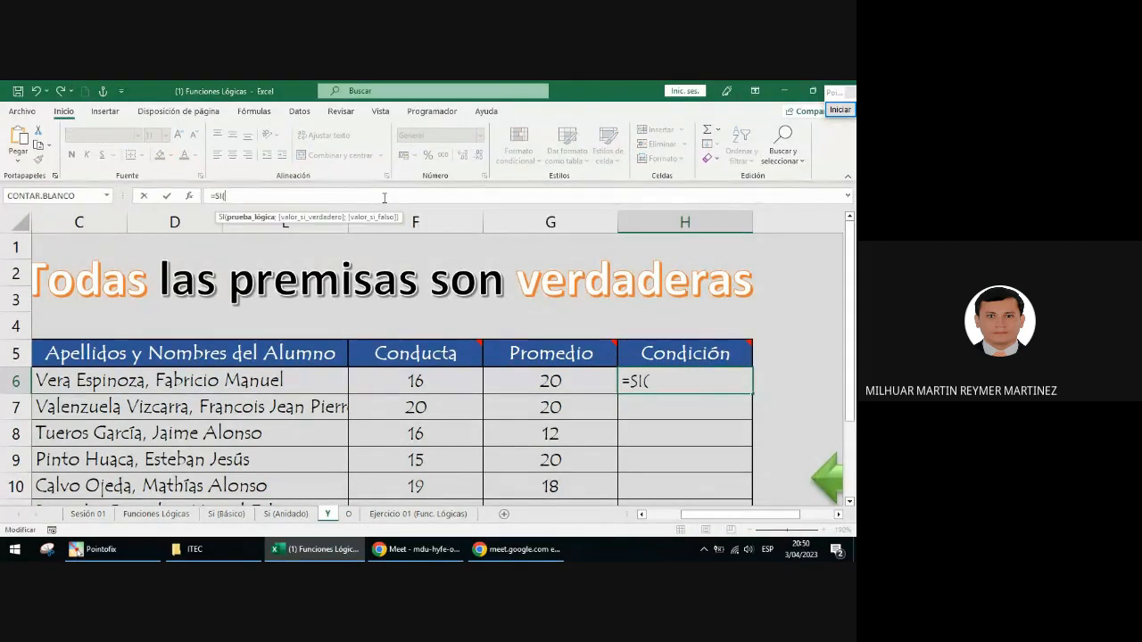
text(y)
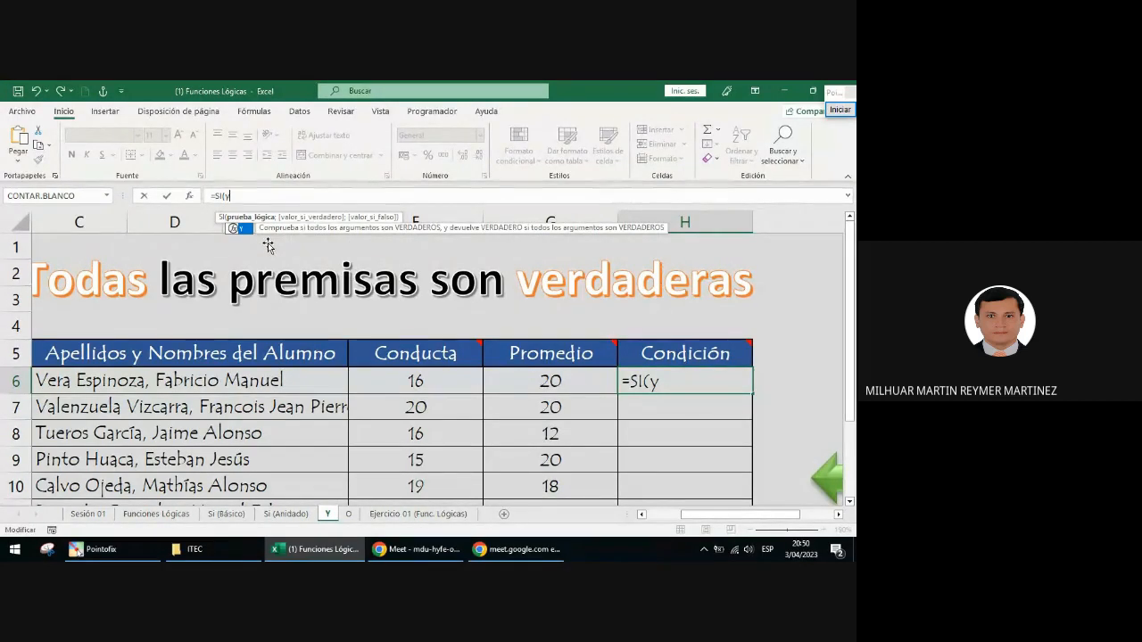
key(Tab)
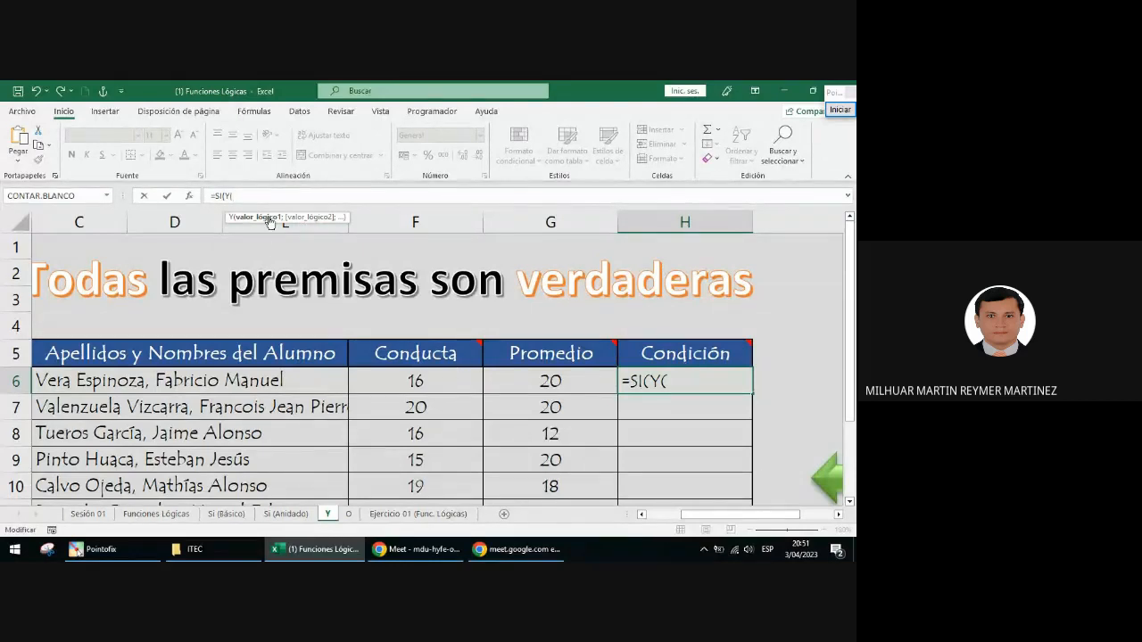
click(447, 375)
drag(447, 375, 580, 379)
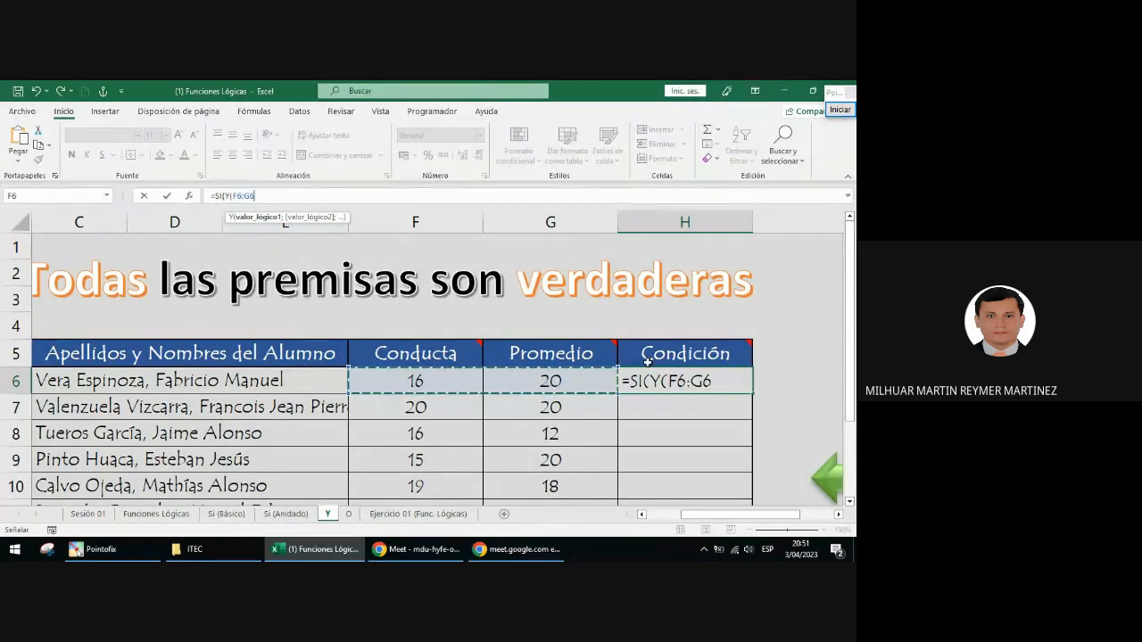
mouse_move(657, 354)
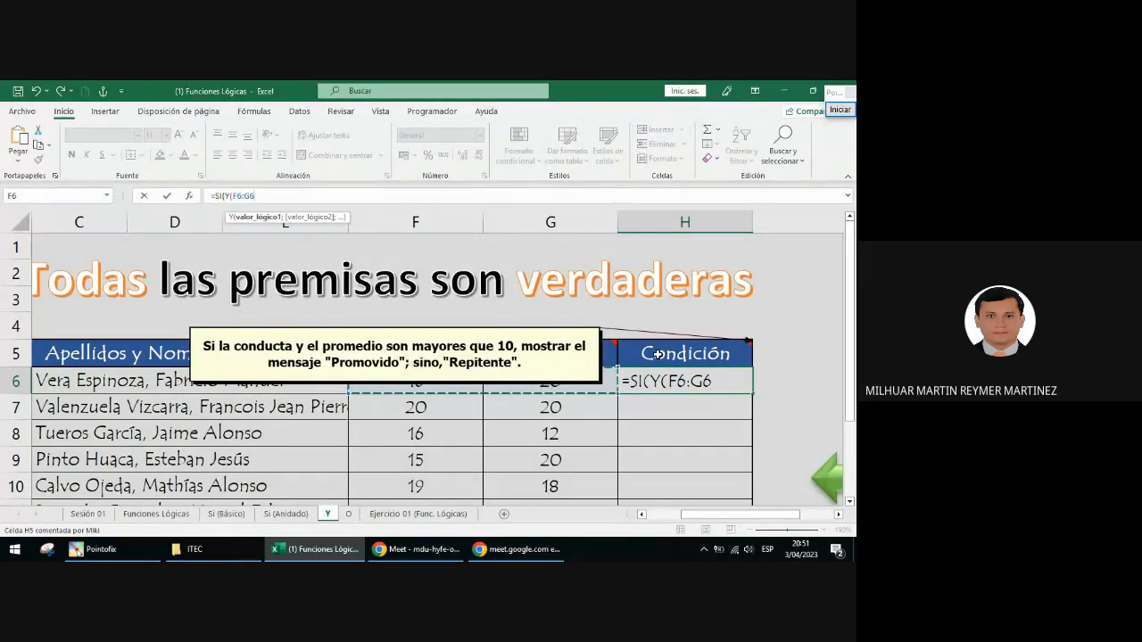
click(376, 189)
text(>10)
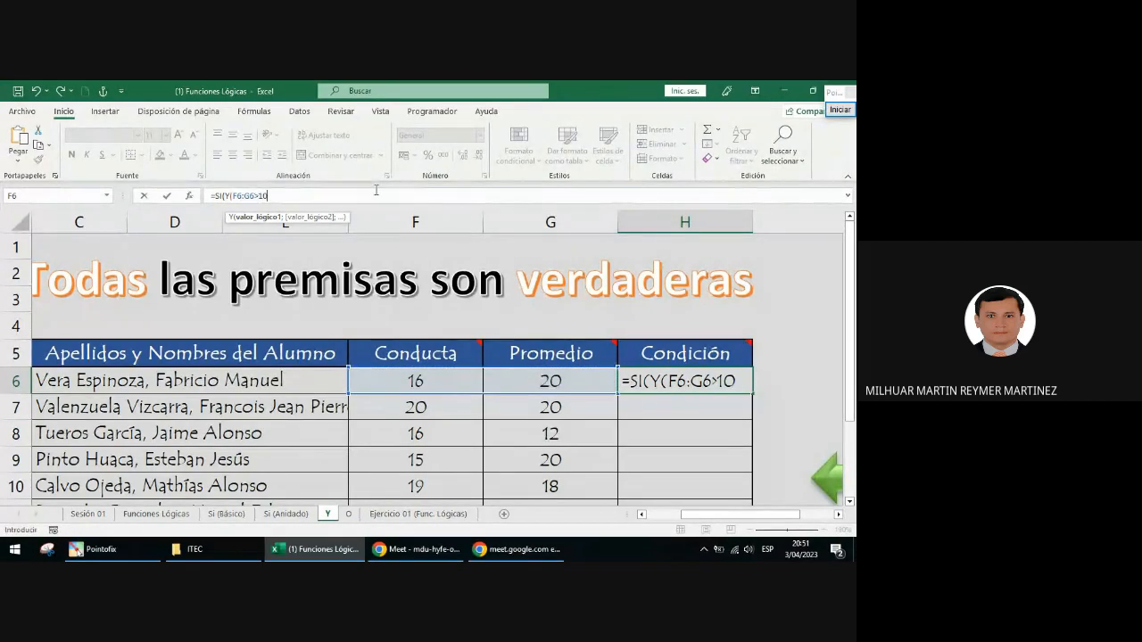
text())
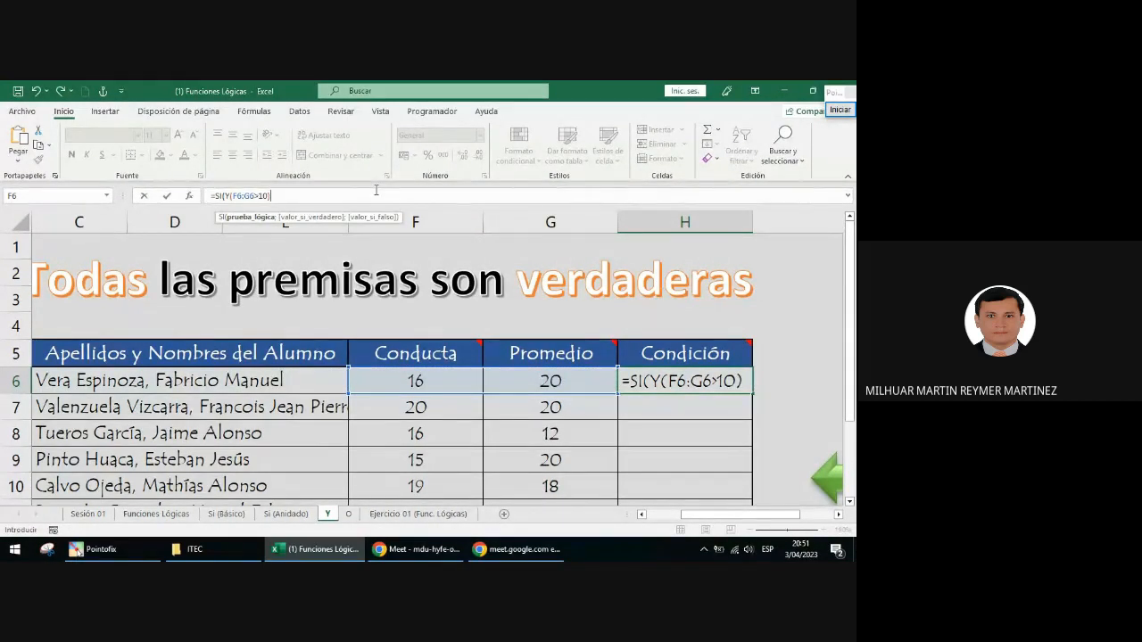
Complete the H6 formula with "Promovido" as the true result and "Falso" as the false result
text(;)
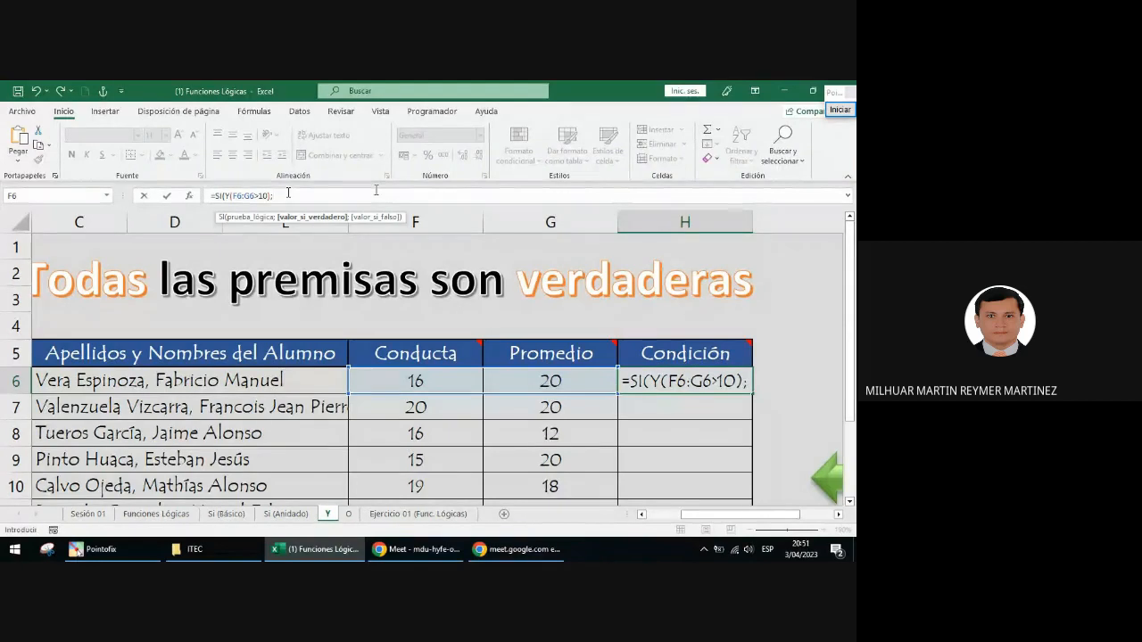
text(")
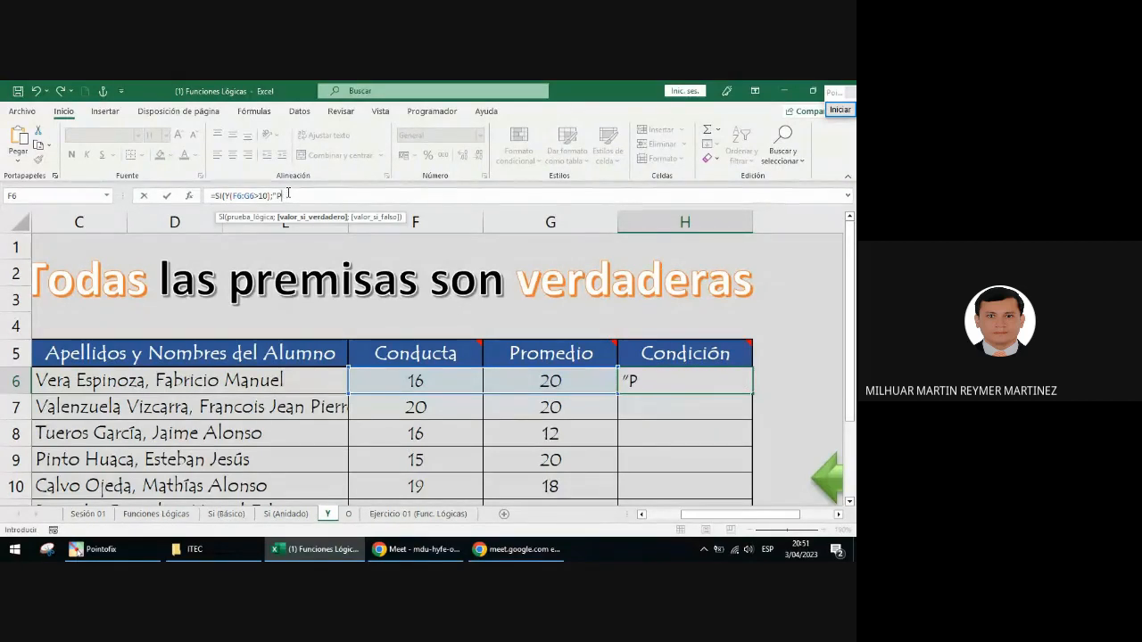
text(Promiv)
text(ovido)
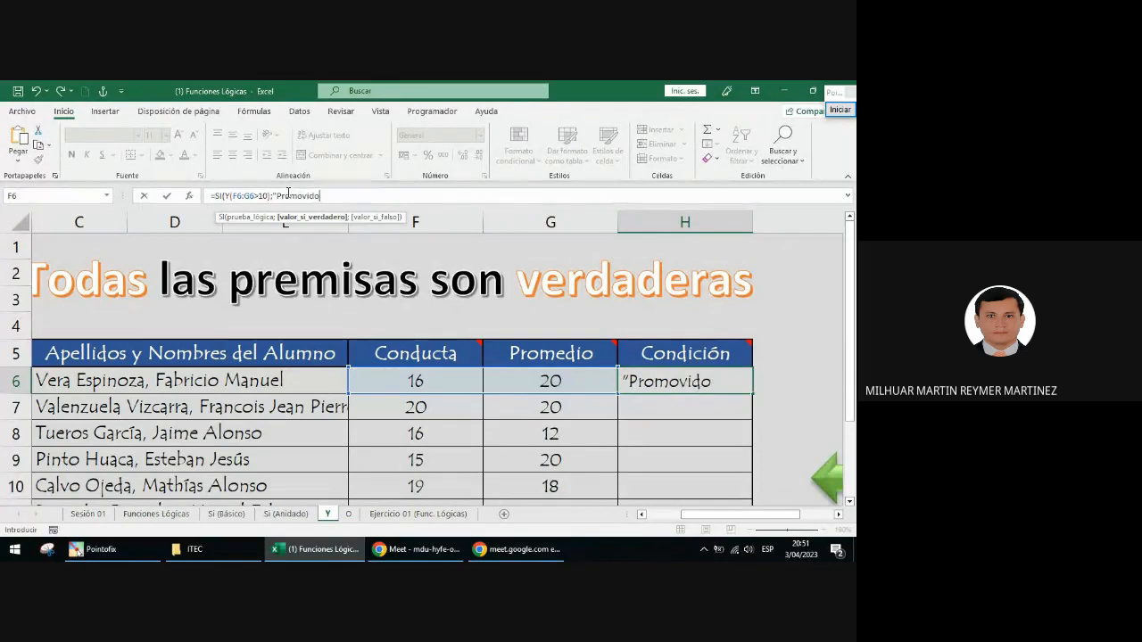
text(";"F)
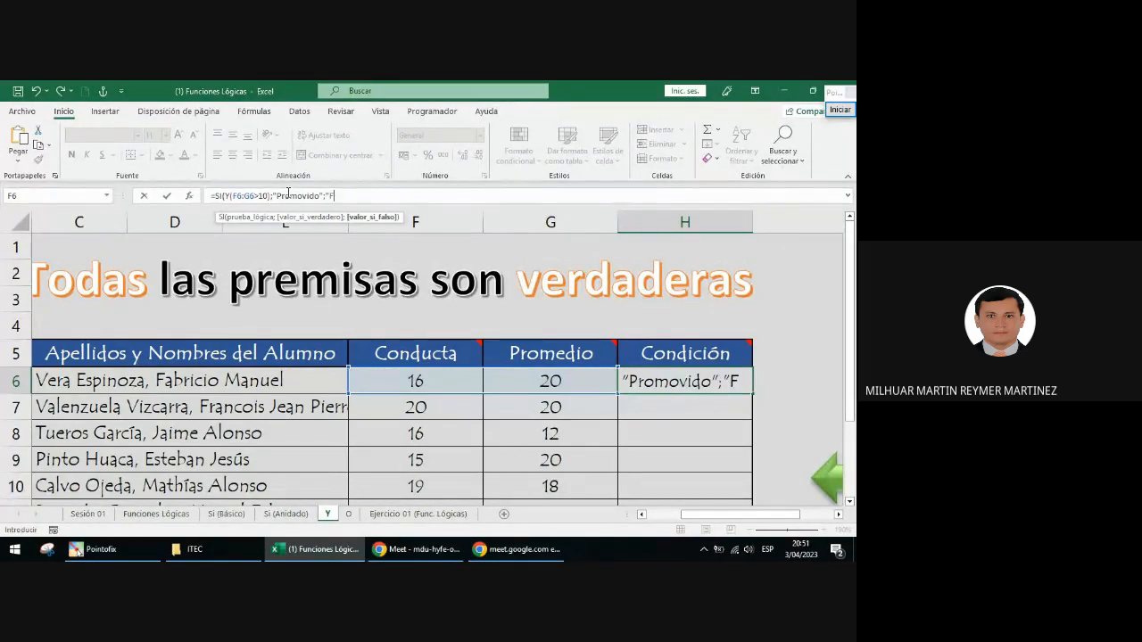
text(als)
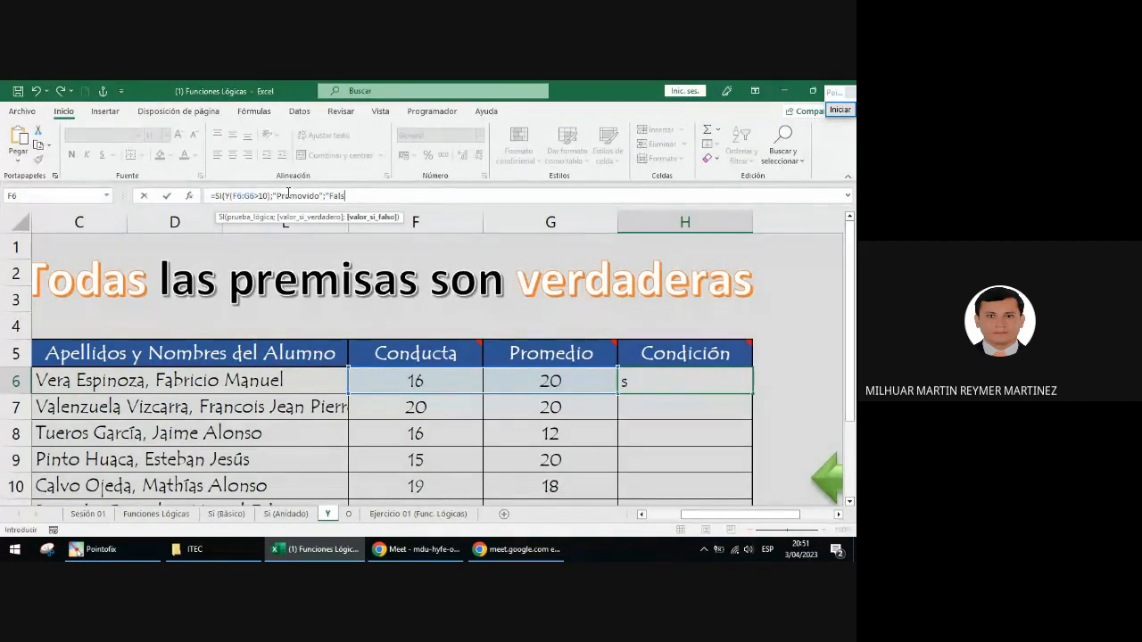
text(o"))
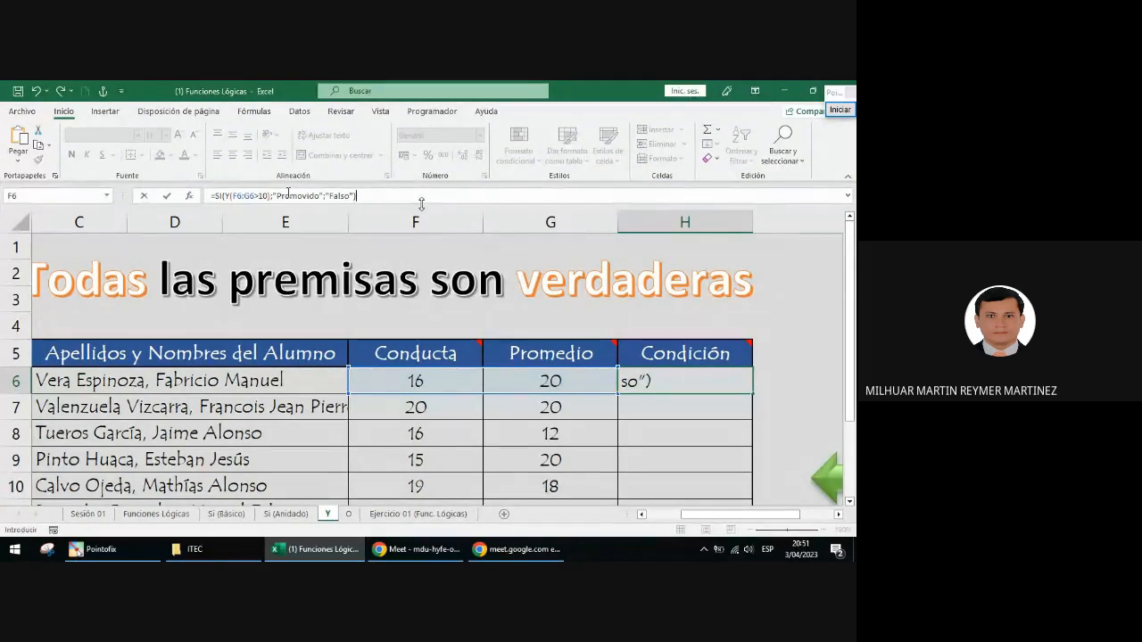
key(ctrl+Return)
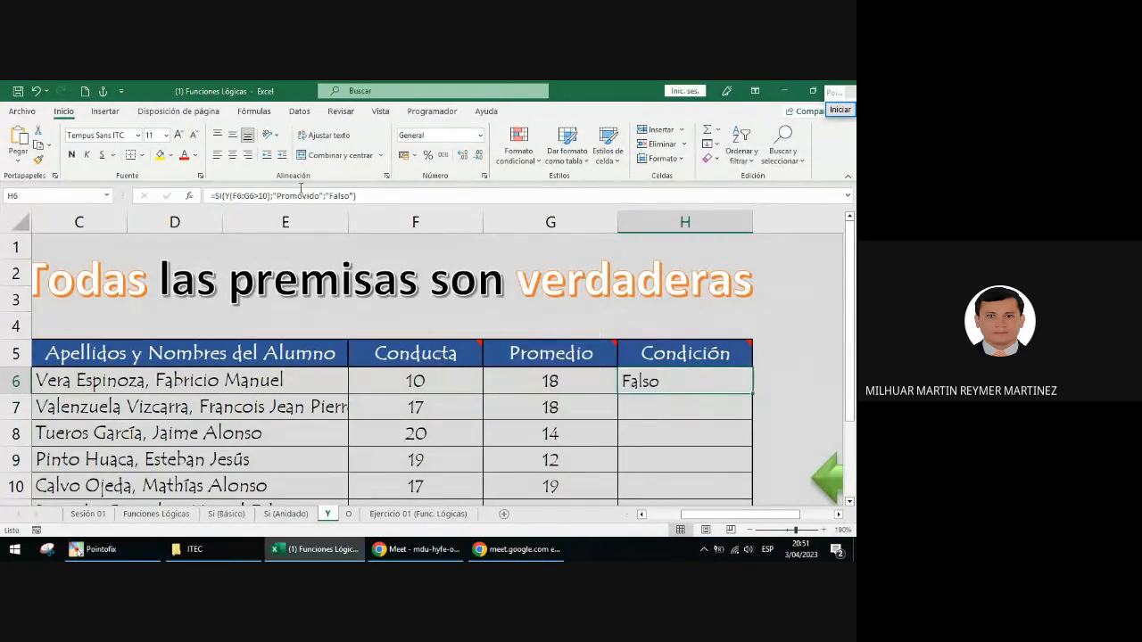
Replace the false result in the H6 formula with "Repitente"
double_click(350, 196)
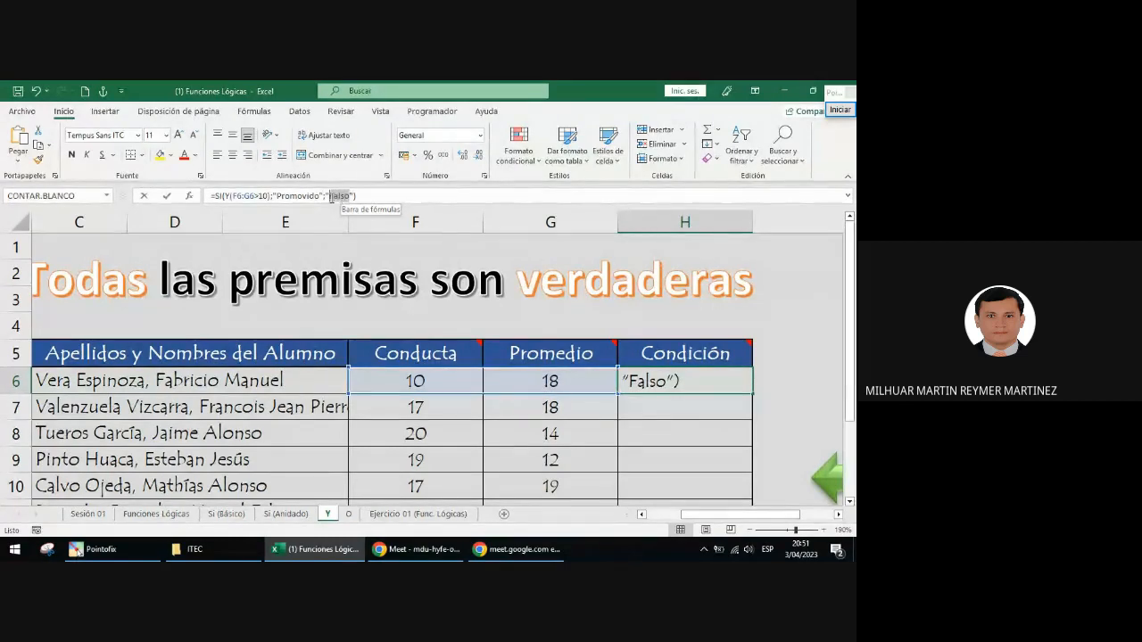
text(Repitente)
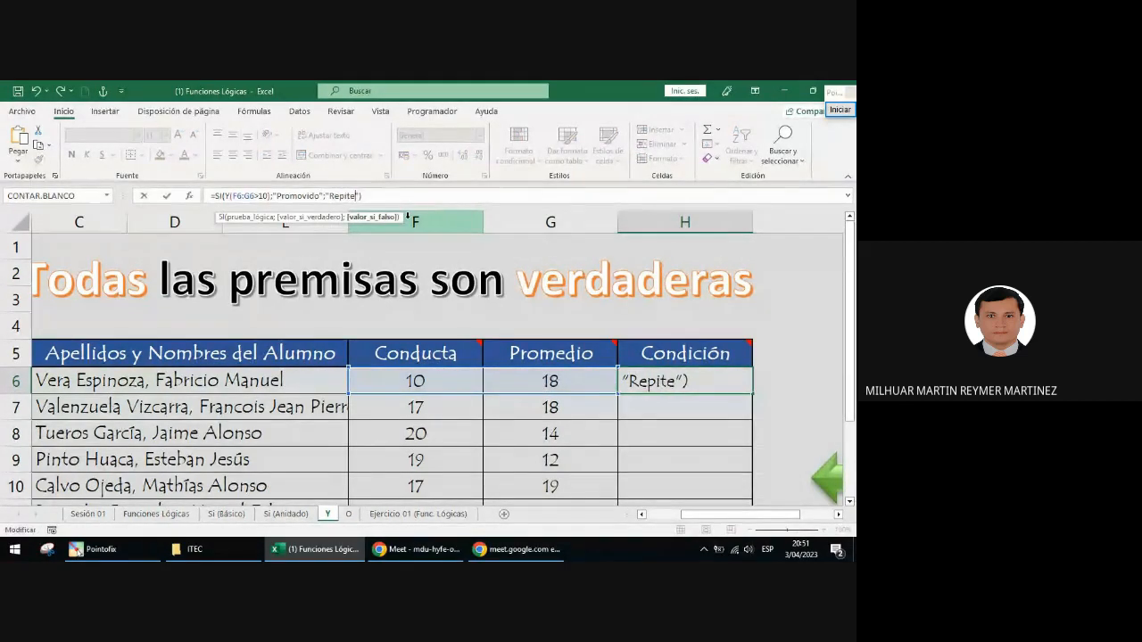
key(Return)
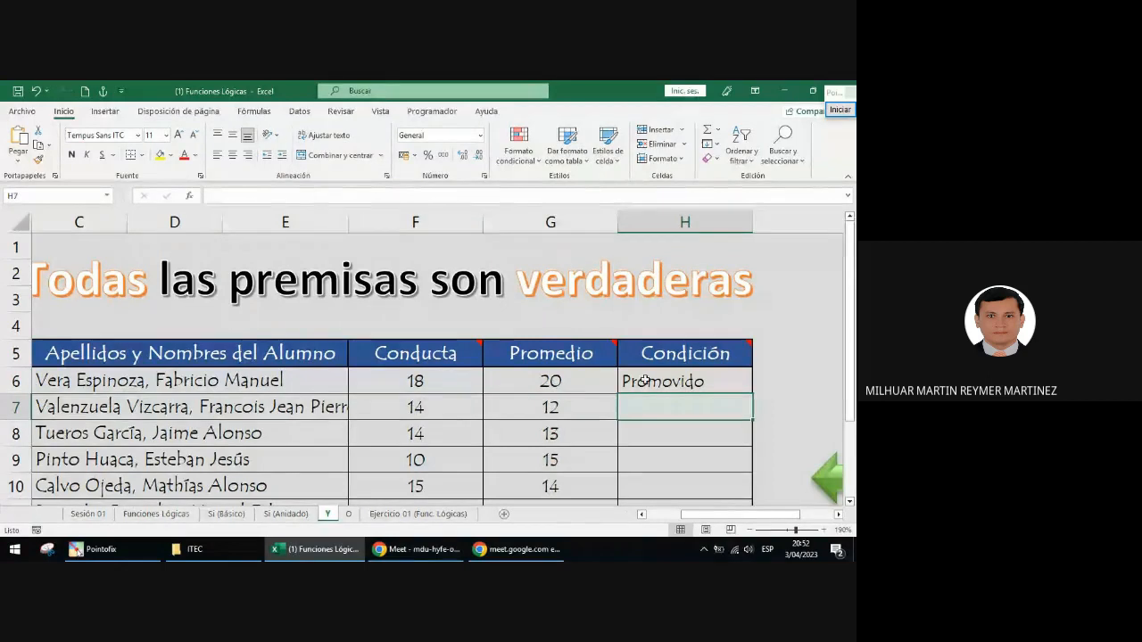
Examine the logical test F6:G6>10 inside the Y function of the H6 formula
click(649, 385)
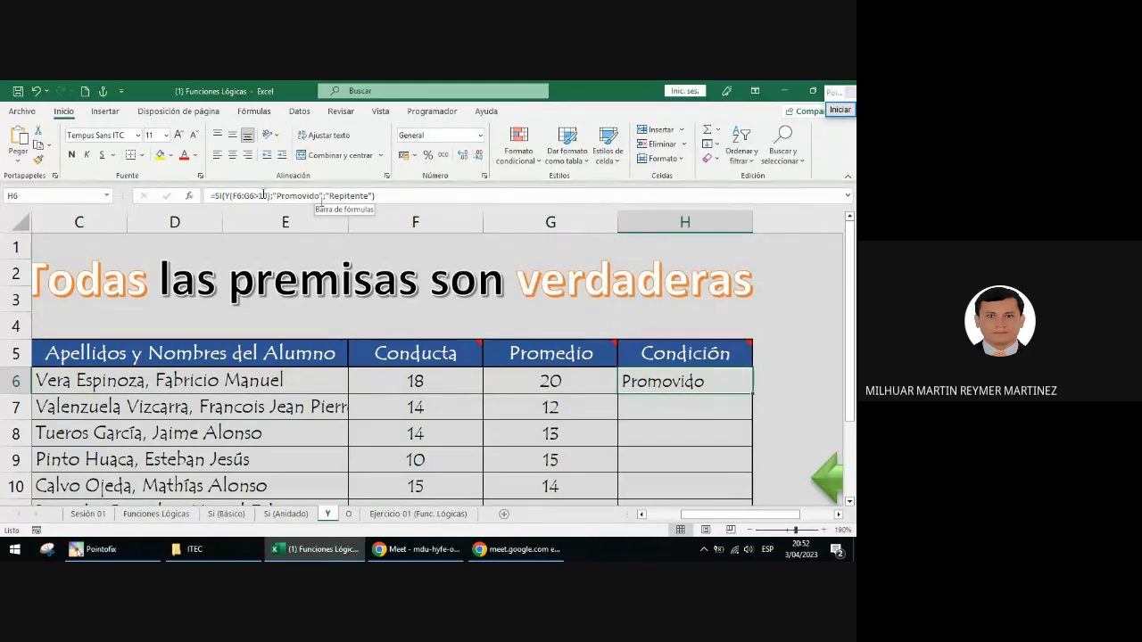
drag(255, 195, 233, 189)
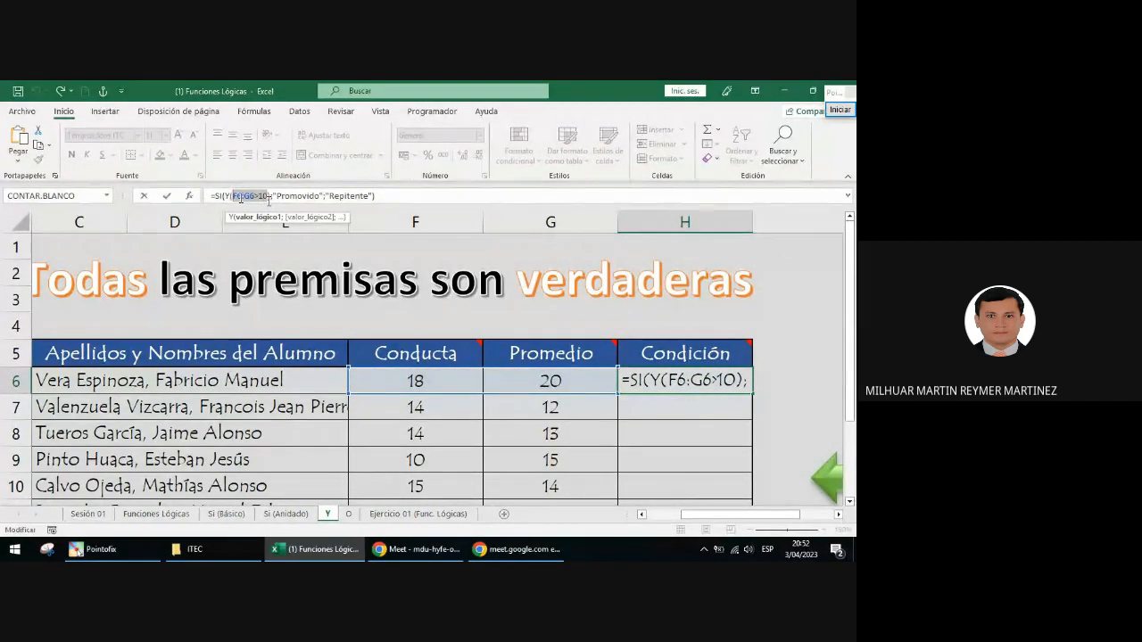
key(ctrl+Return)
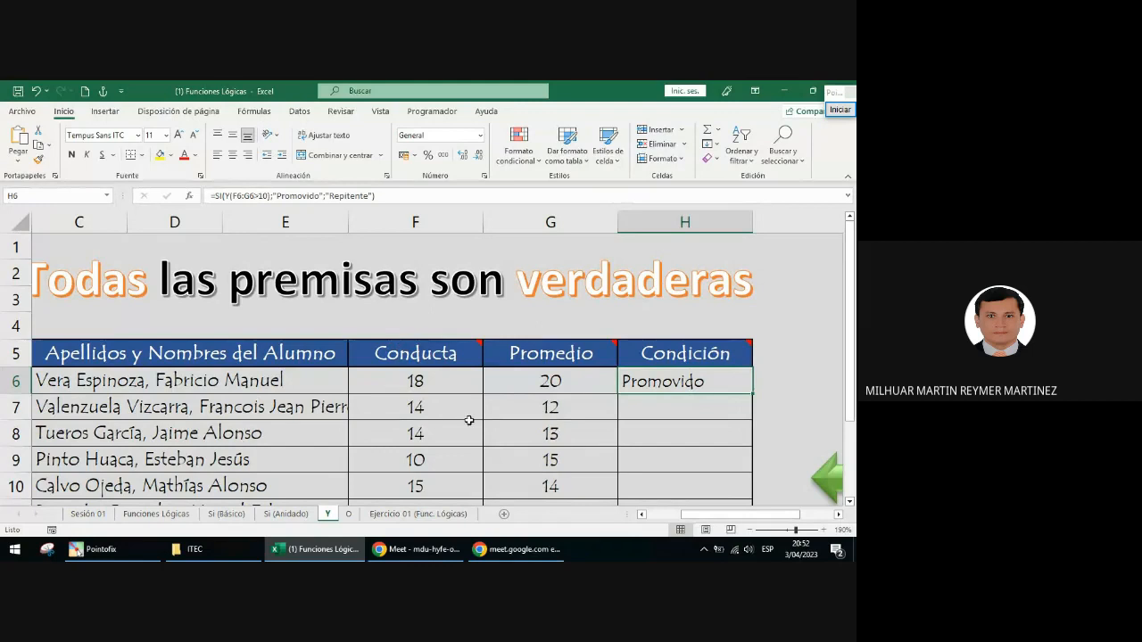
Annotate the first student's Conducta and Promedio grades in row 6 with green check marks
click(840, 109)
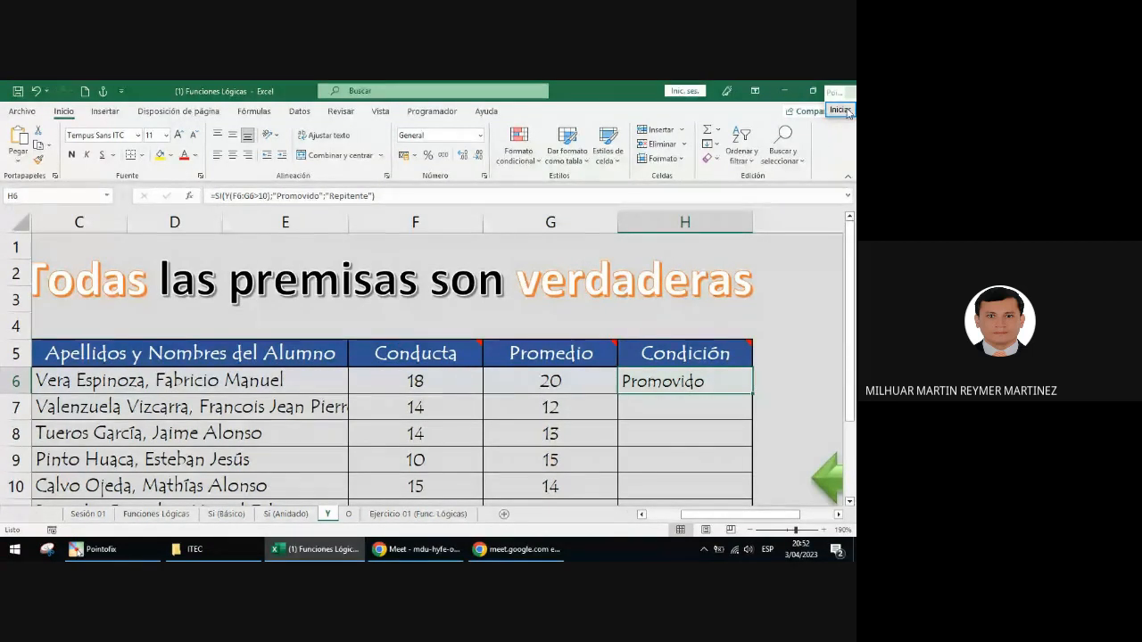
click(436, 389)
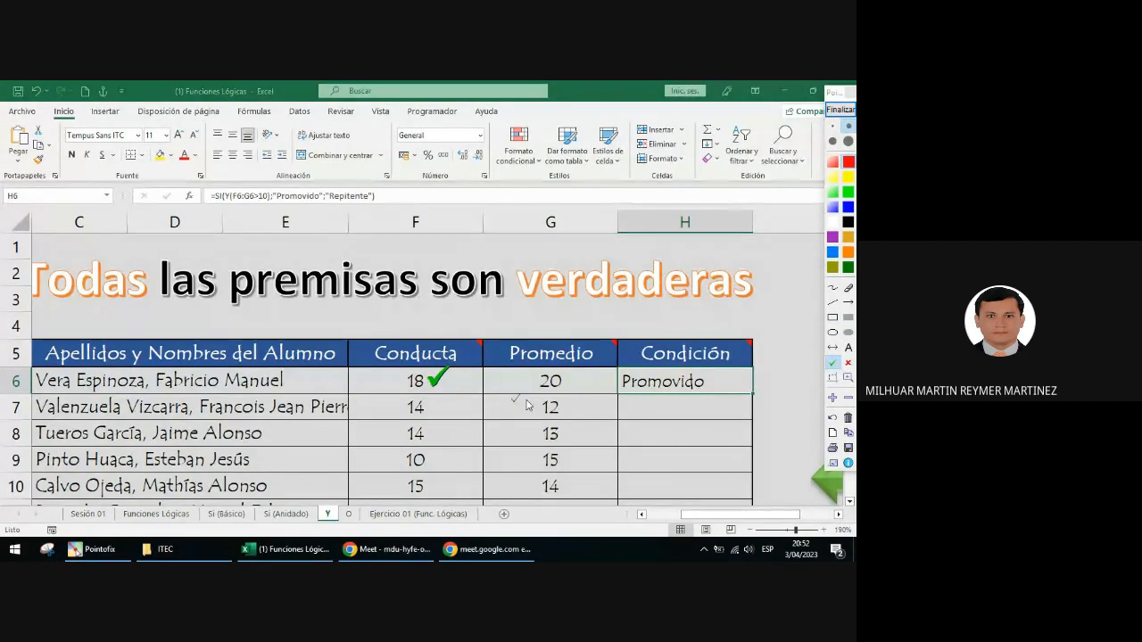
click(592, 386)
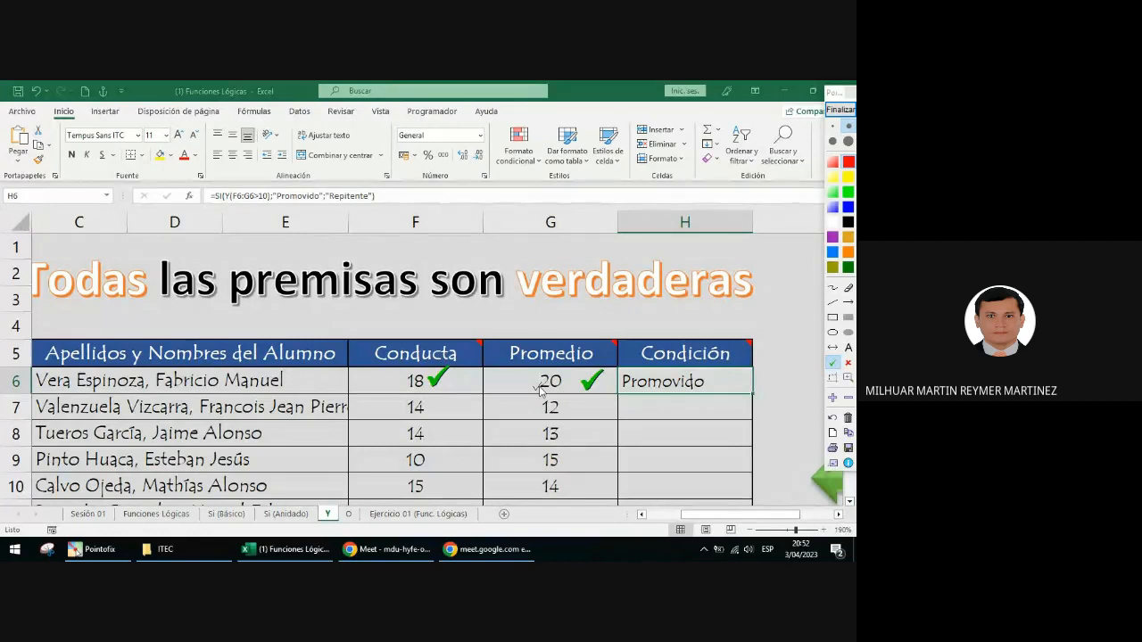
End the screen annotation and reduce the Y function's logical test in the H6 formula to F6>10
click(841, 109)
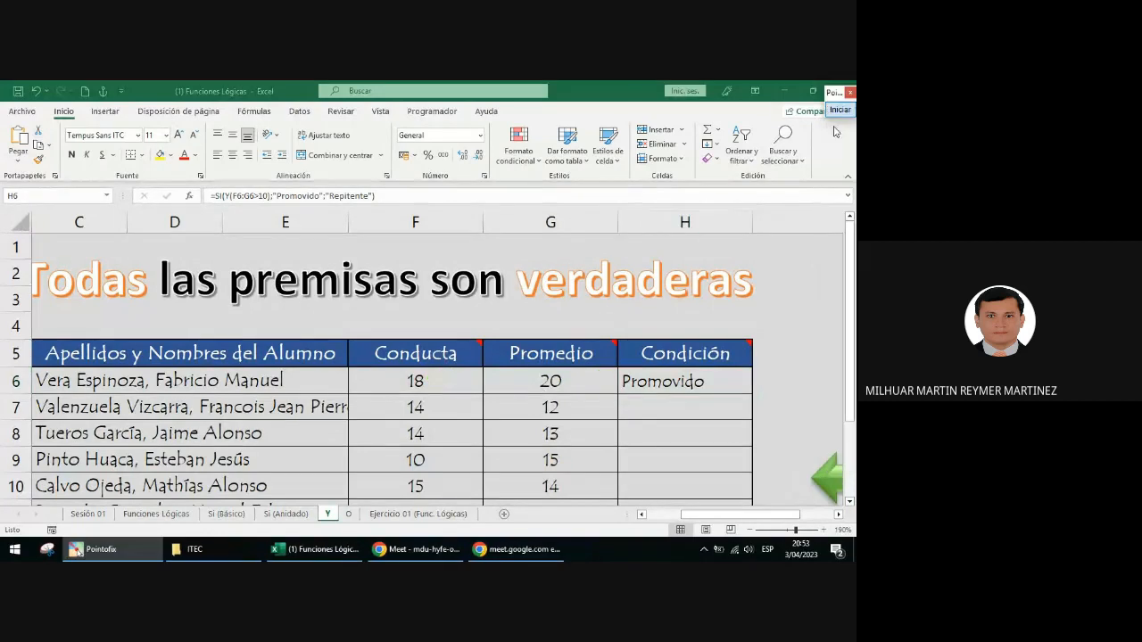
click(660, 388)
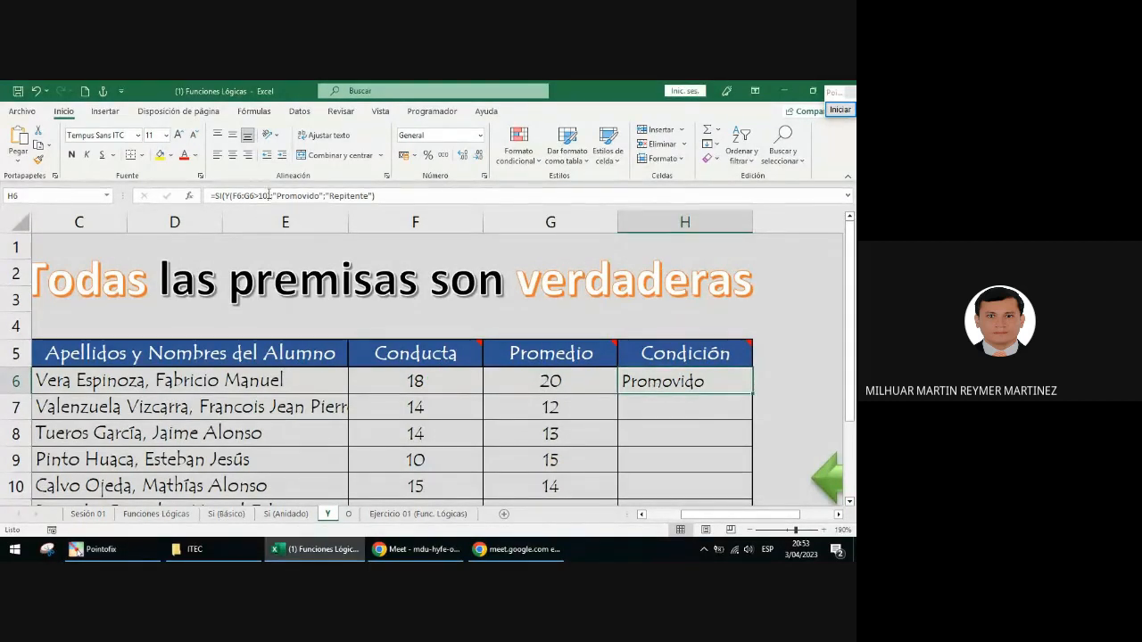
click(267, 195)
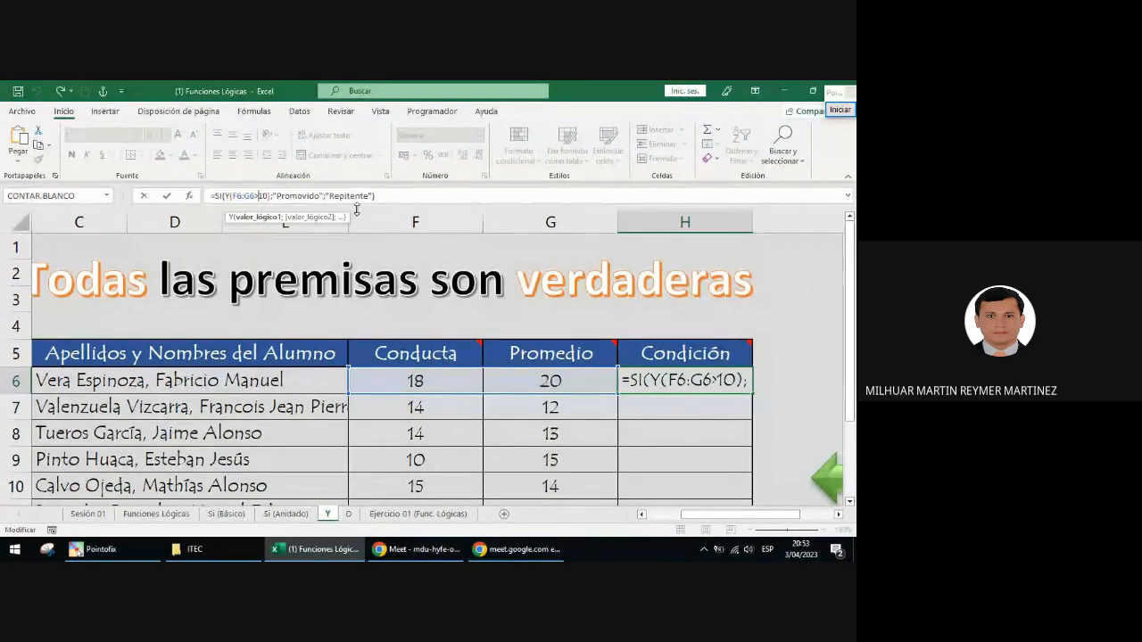
key(Left)
key(shift+Left)
key(shift+Left)
key(shift+Left)
key(Delete)
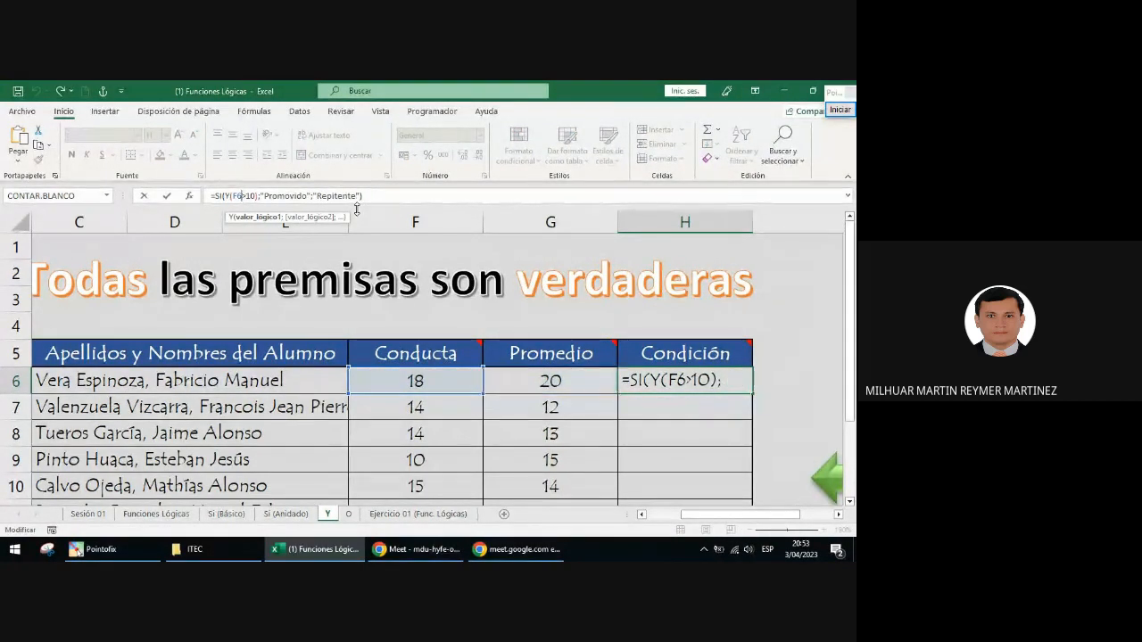
Add G6>10 as the second condition of the Y function in H6 and commit the formula
key(Right)
text(;)
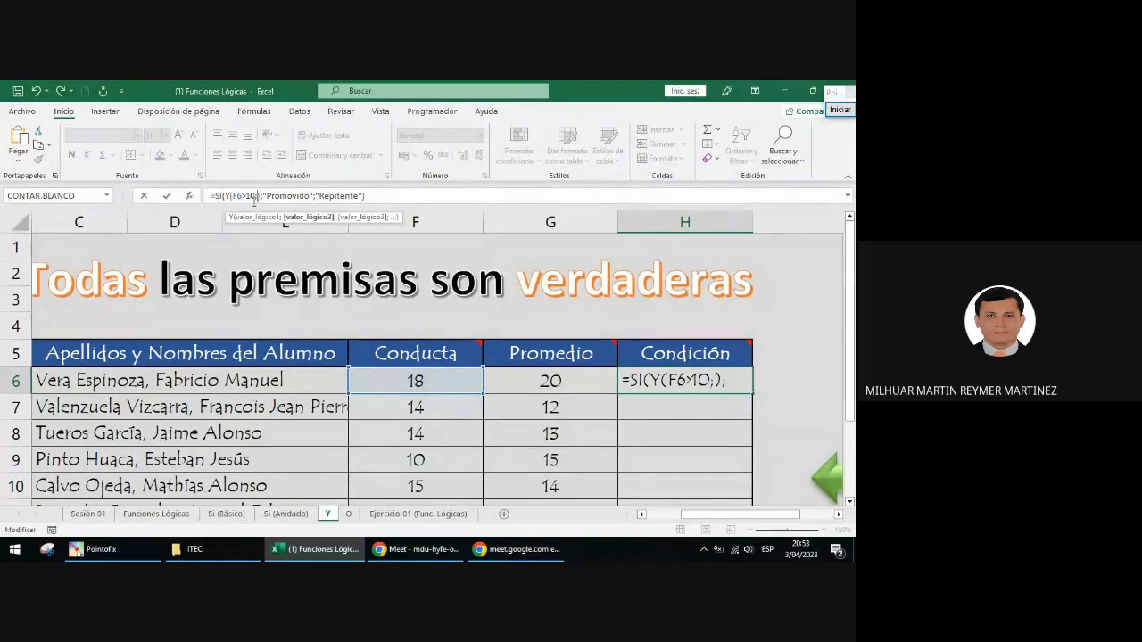
click(513, 382)
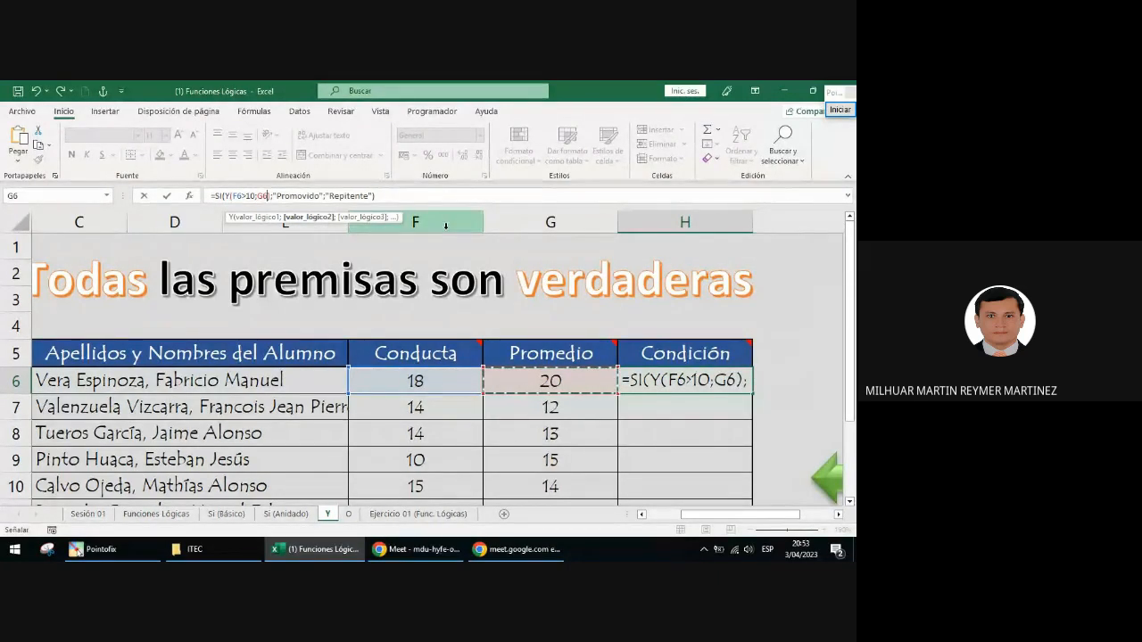
text(>10)
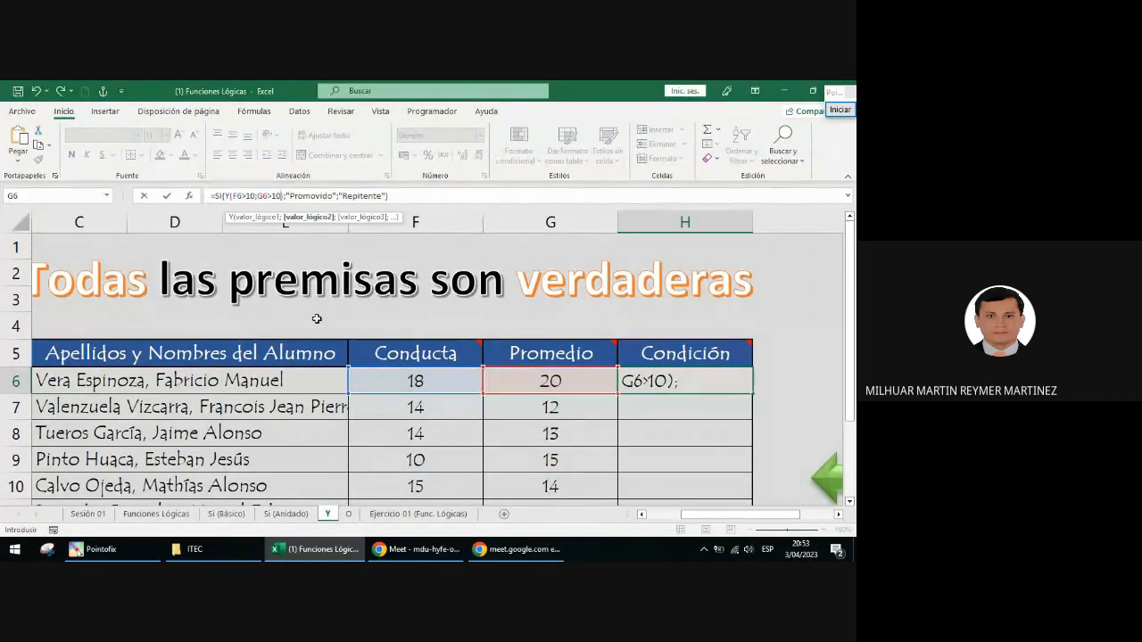
key(Return)
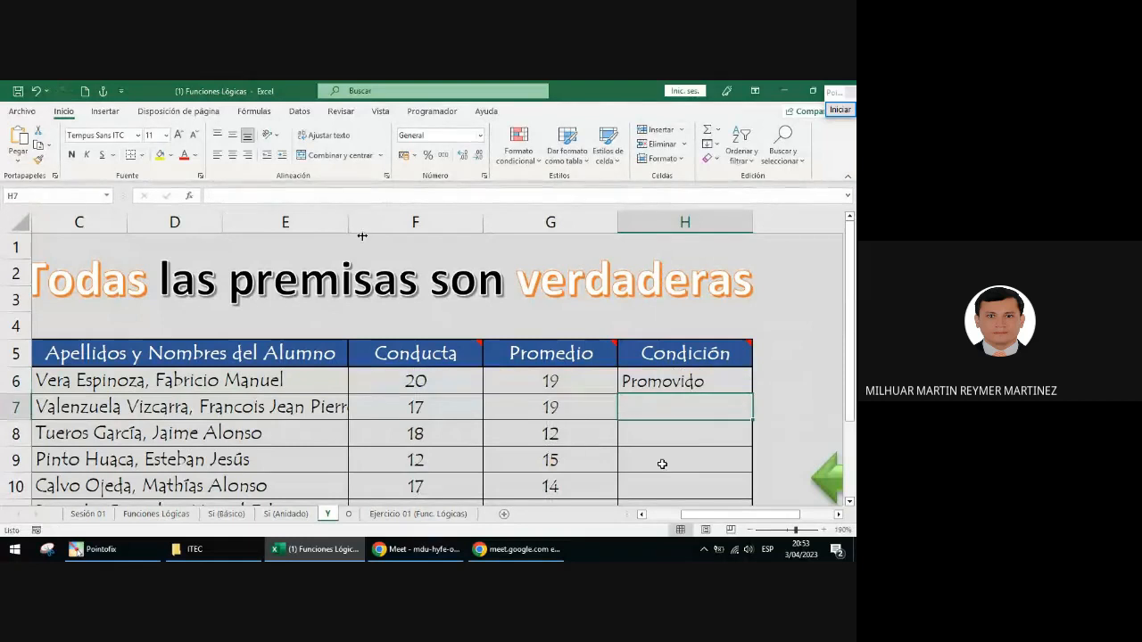
key(Up)
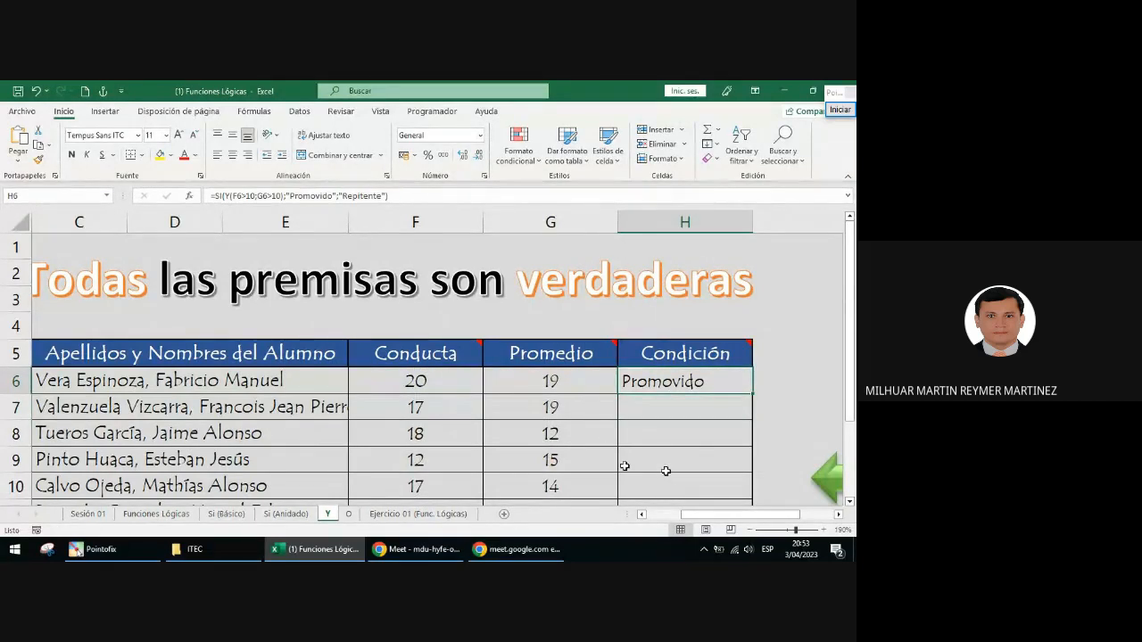
Copy the complete H6 formula text and place the workbook side by side with the Google Meet call window
click(389, 195)
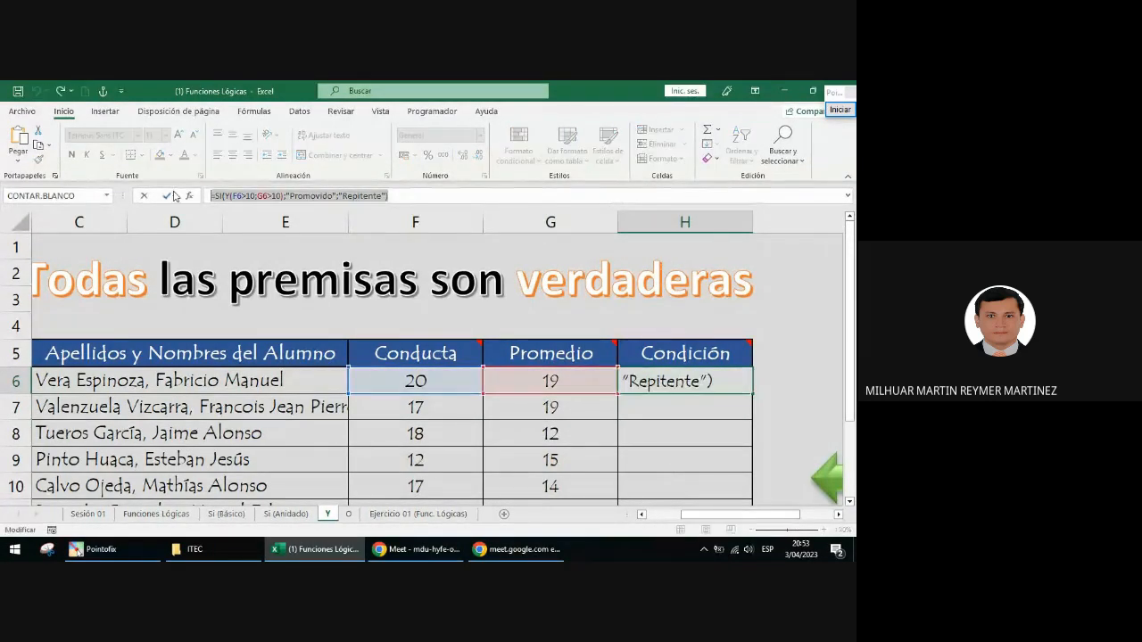
click(488, 559)
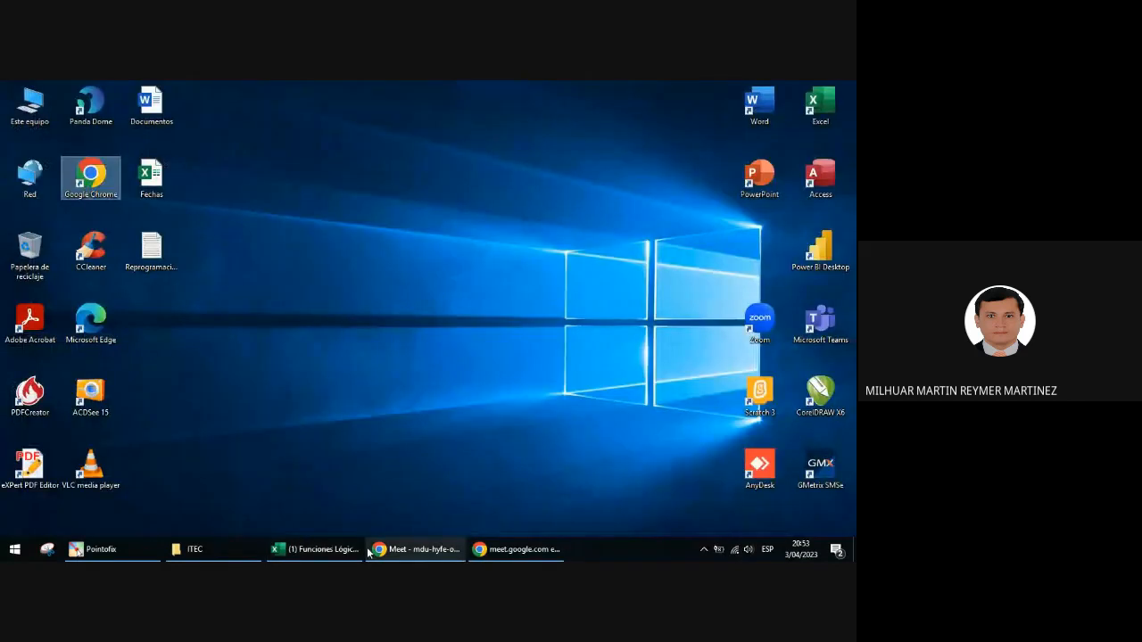
click(416, 550)
click(323, 551)
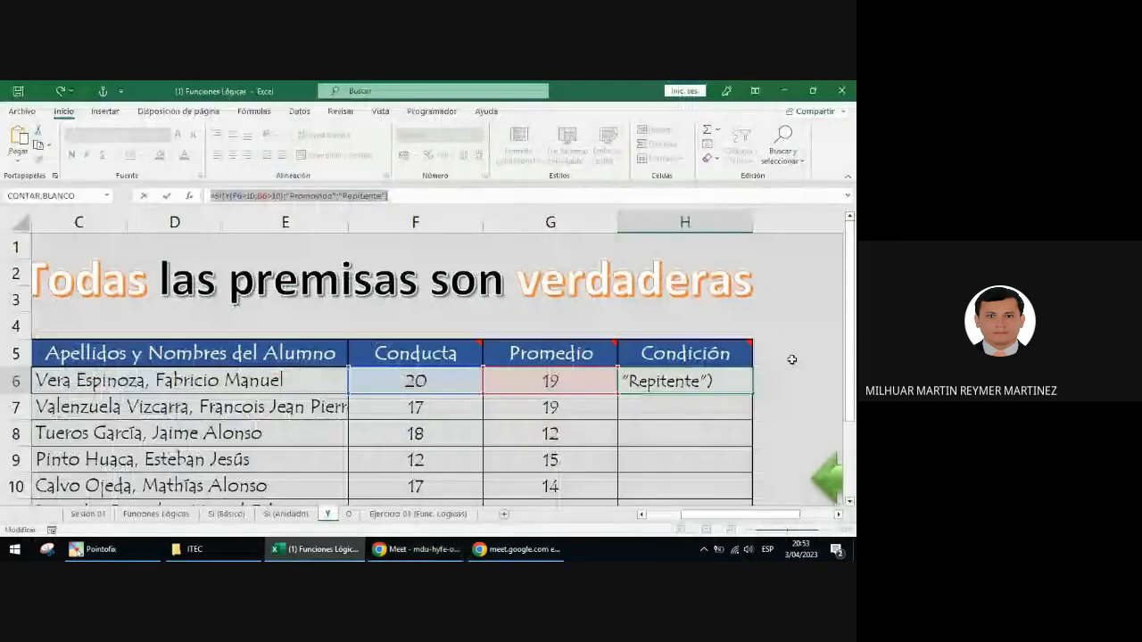
key(super+Left)
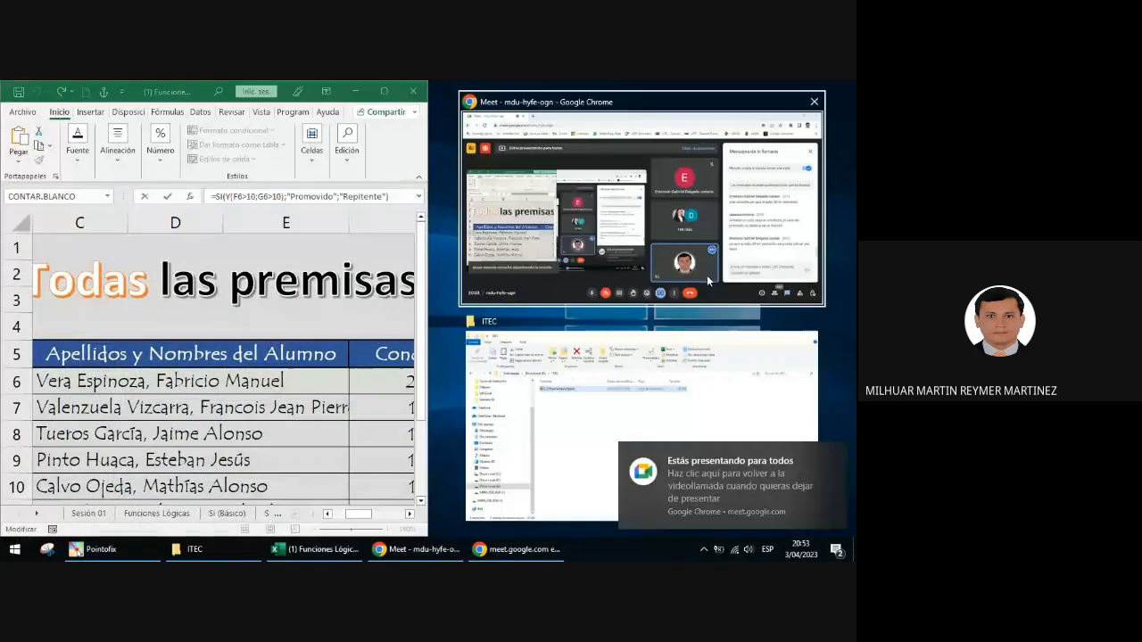
click(655, 199)
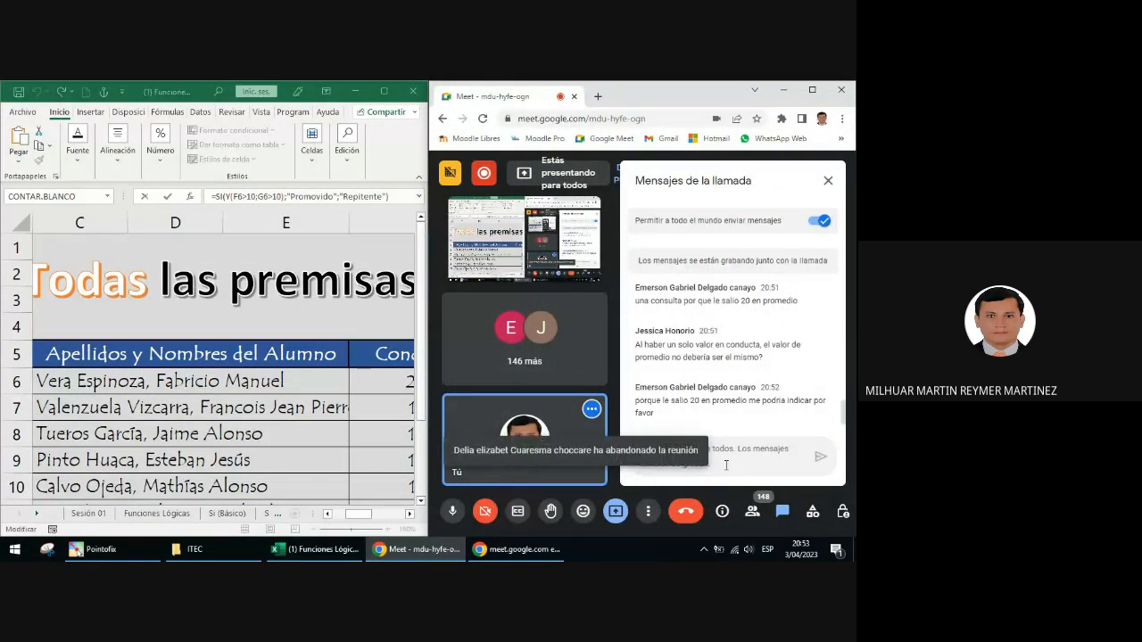
Send the formula =SI(Y(F6>10;G6>10);"Promovido";"Repitente") to everyone in the meeting chat
click(726, 465)
key(ctrl+v)
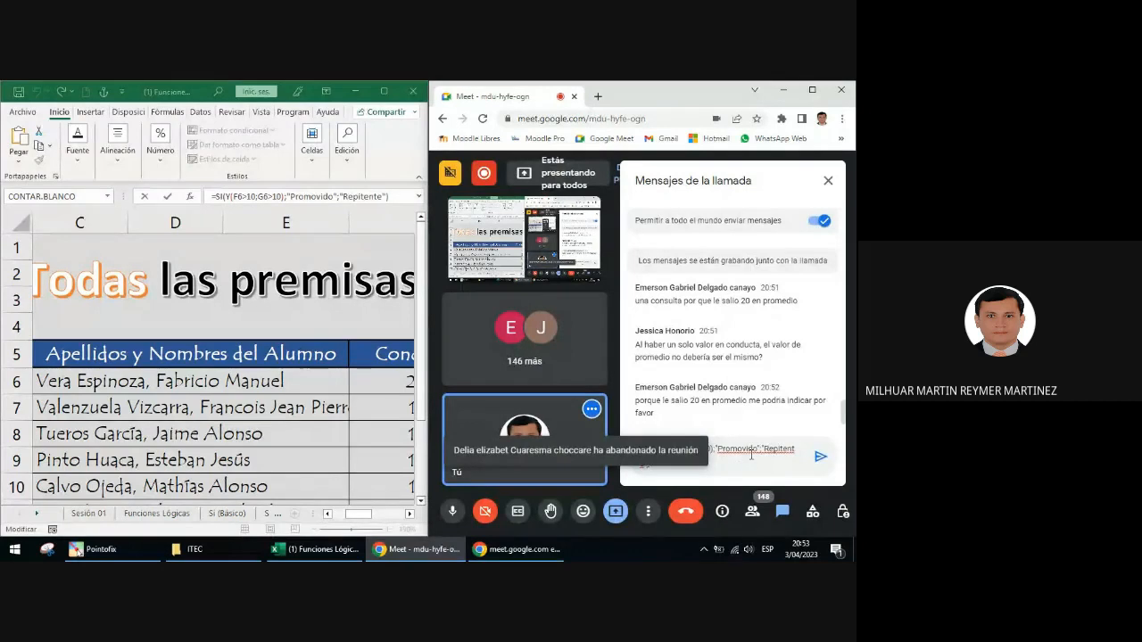
key(ctrl+a)
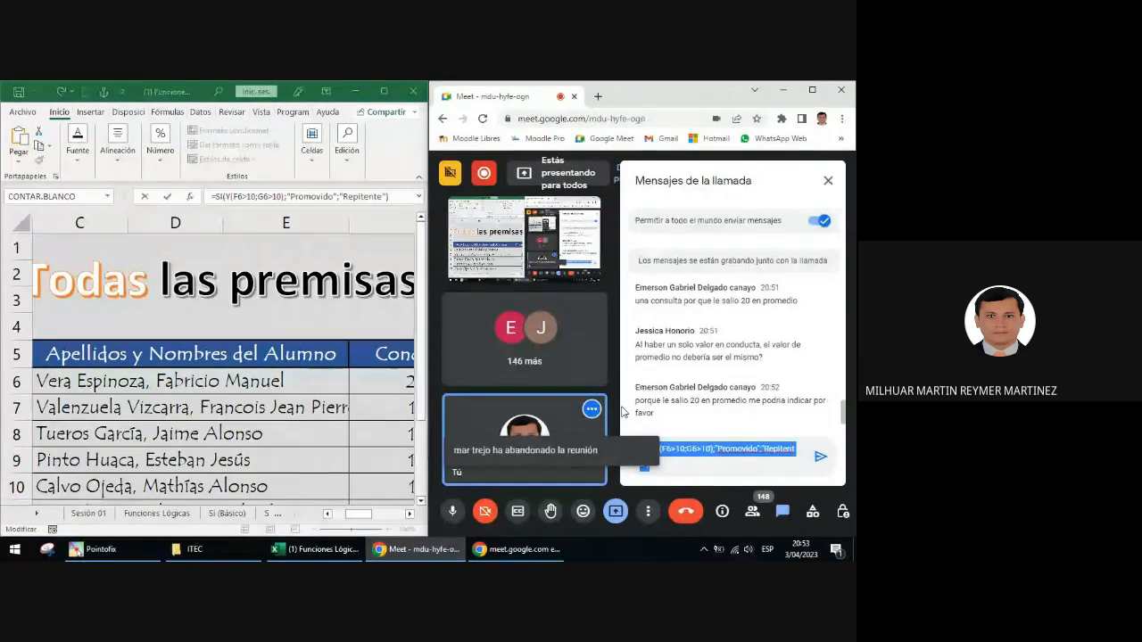
key(BackSpace)
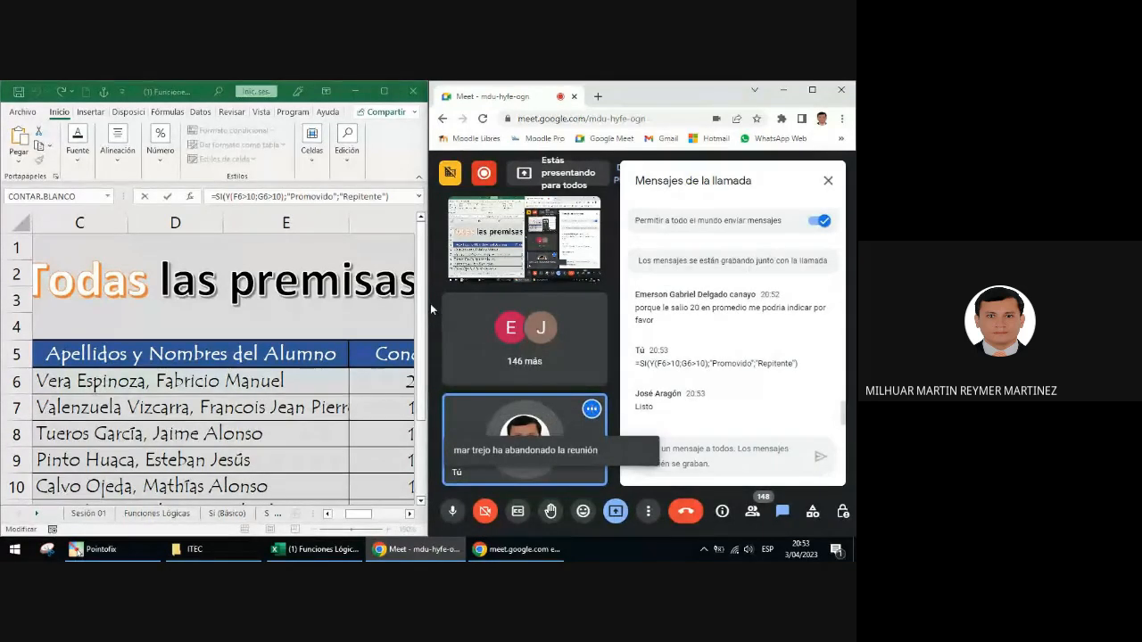
Maximize the Meet window, leave H6's formula editing, and widen the workbook window up to the edge of the call chat
drag(429, 303, 542, 303)
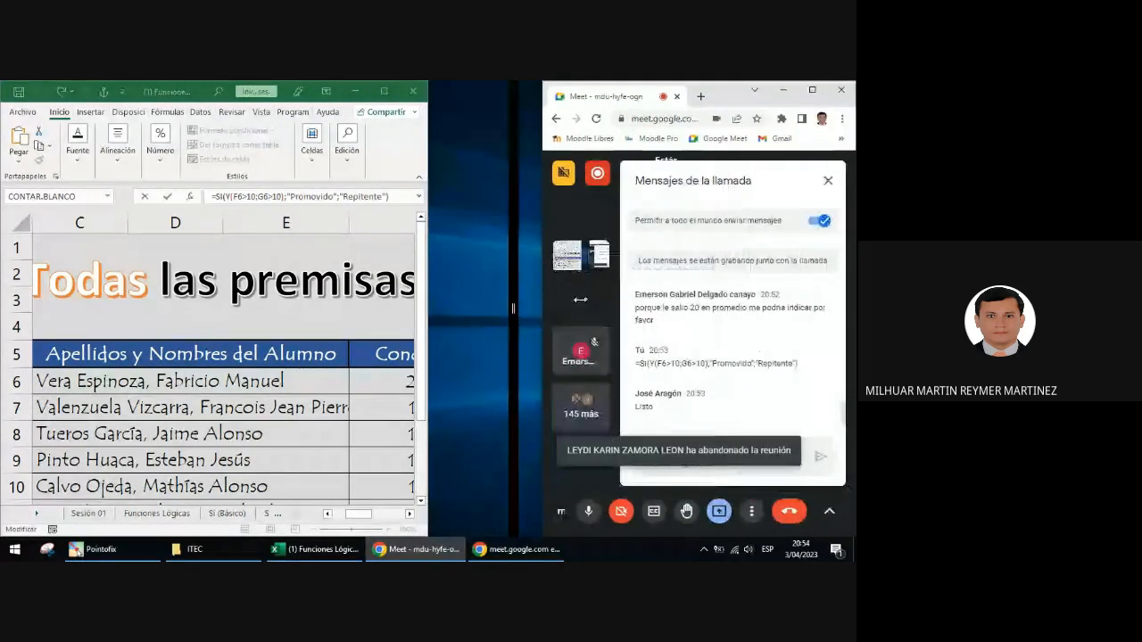
click(812, 91)
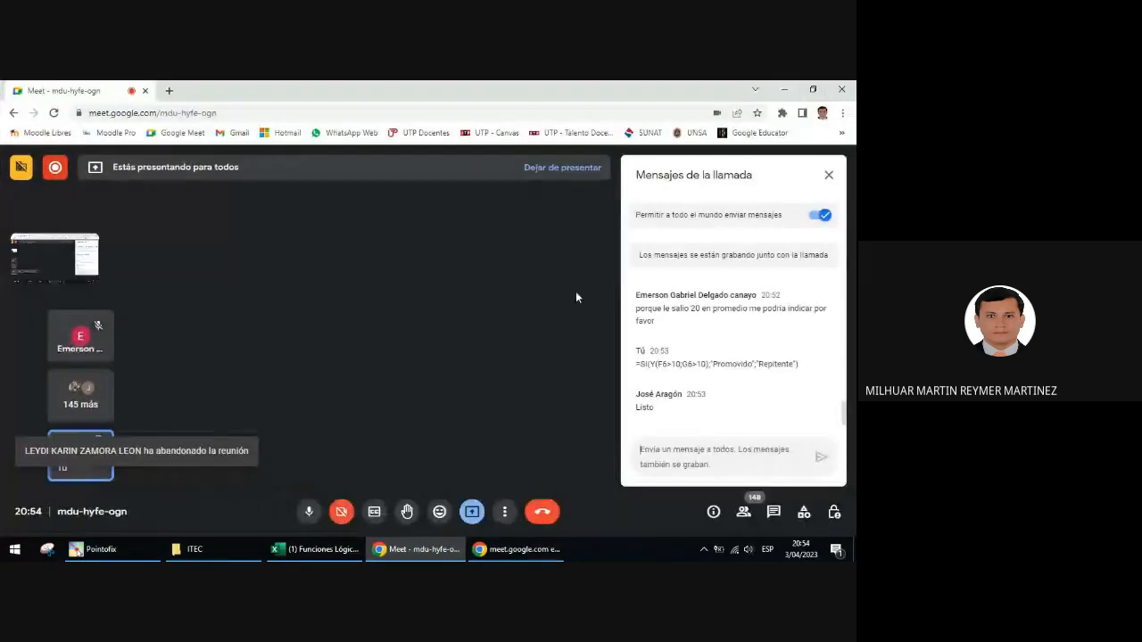
click(331, 553)
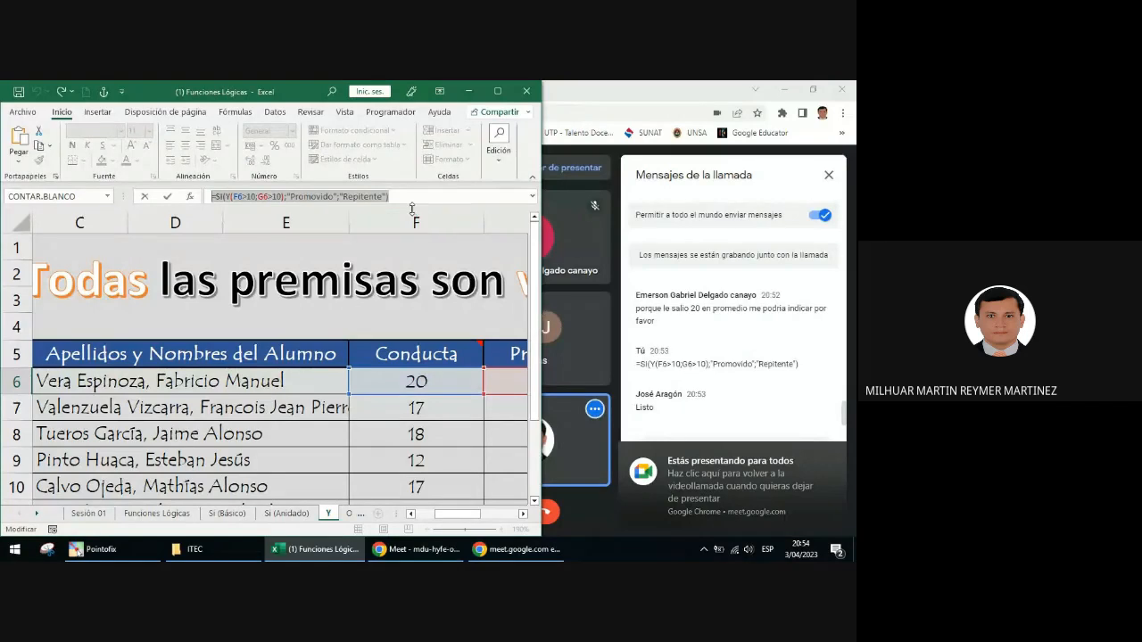
key(Escape)
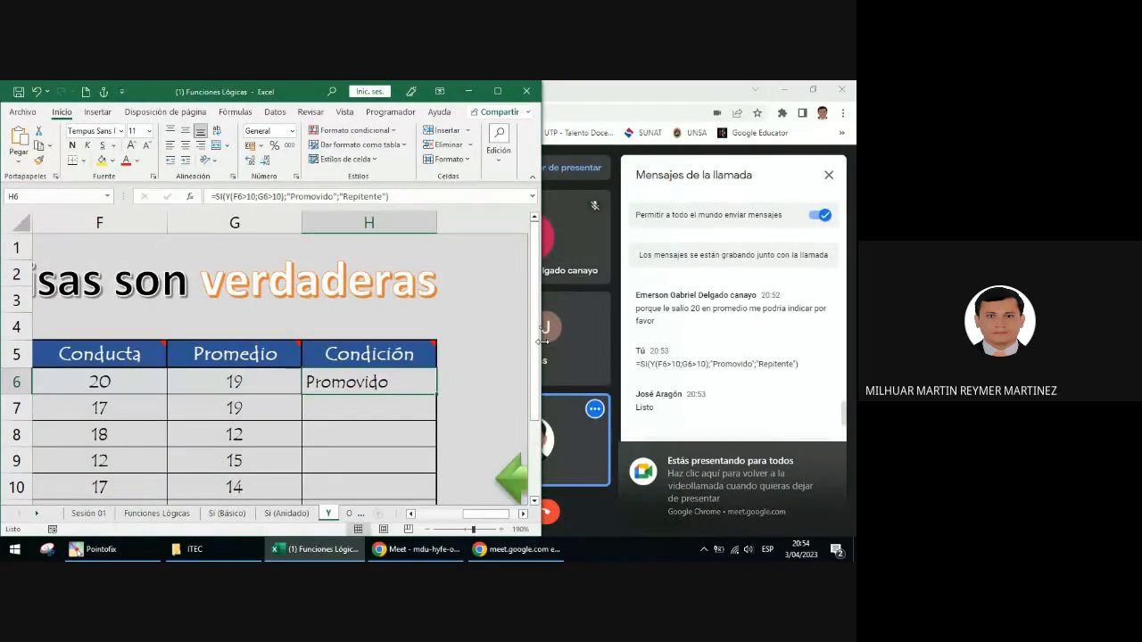
drag(542, 344, 621, 334)
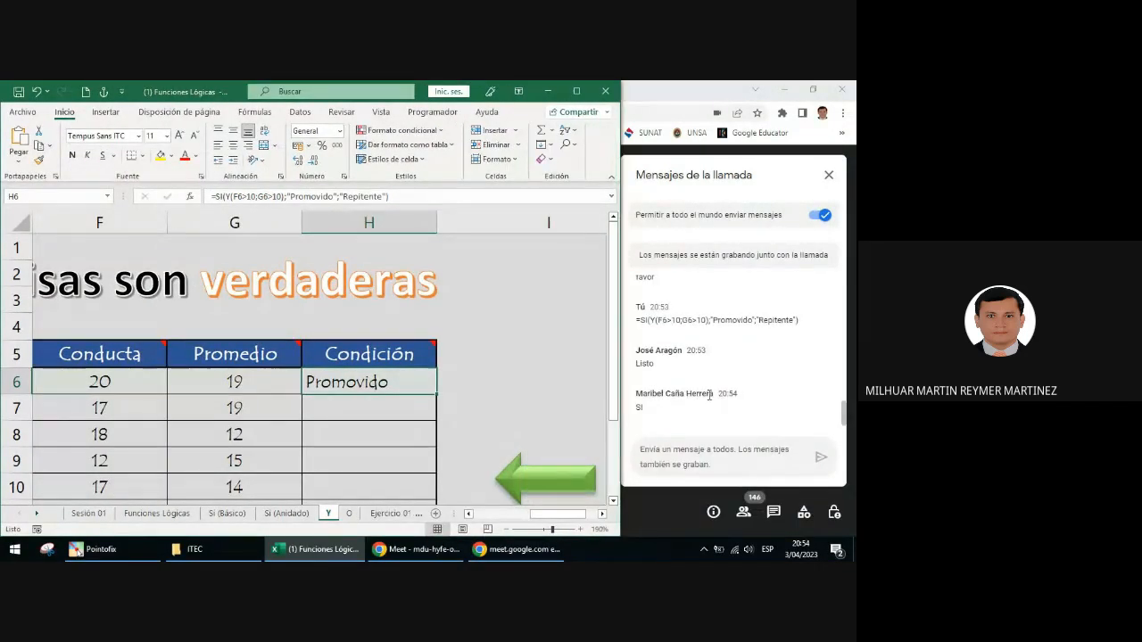
Read back through the call chat messages for the students' questions about the Conducta and Promedio grades
scroll(709, 394, up, 2)
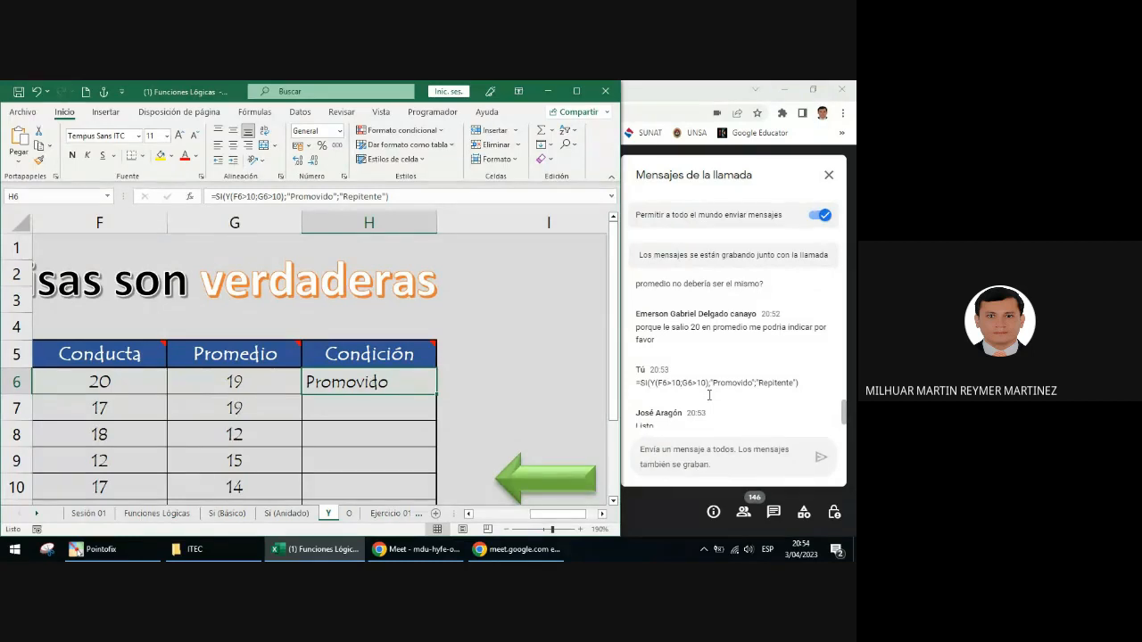
scroll(709, 394, up, 2)
scroll(709, 395, up, 2)
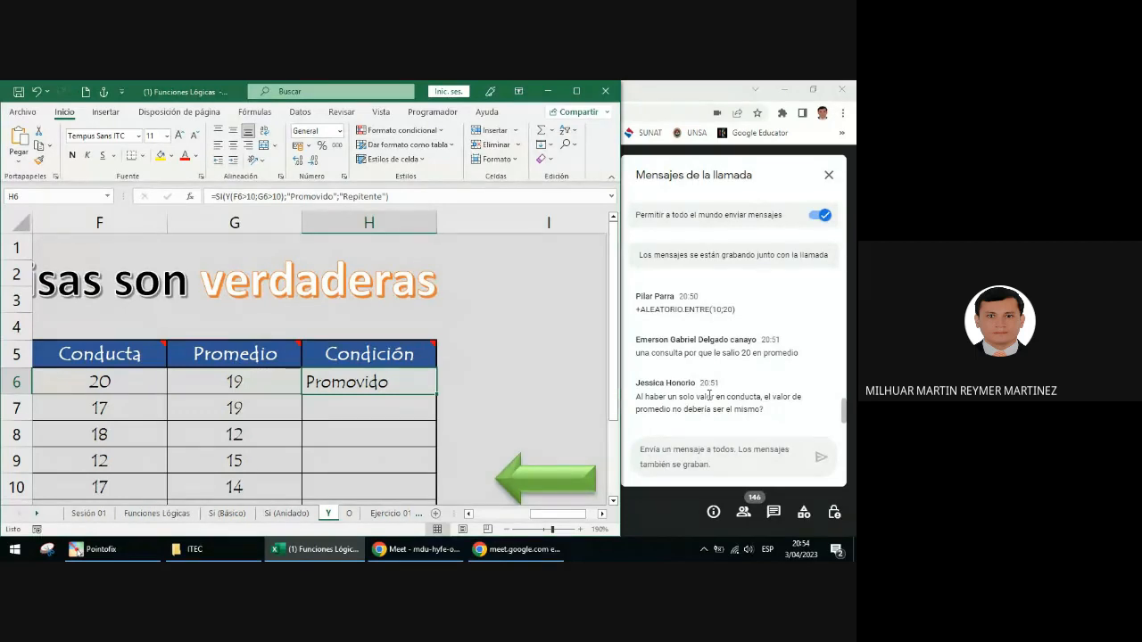
scroll(709, 394, up, 2)
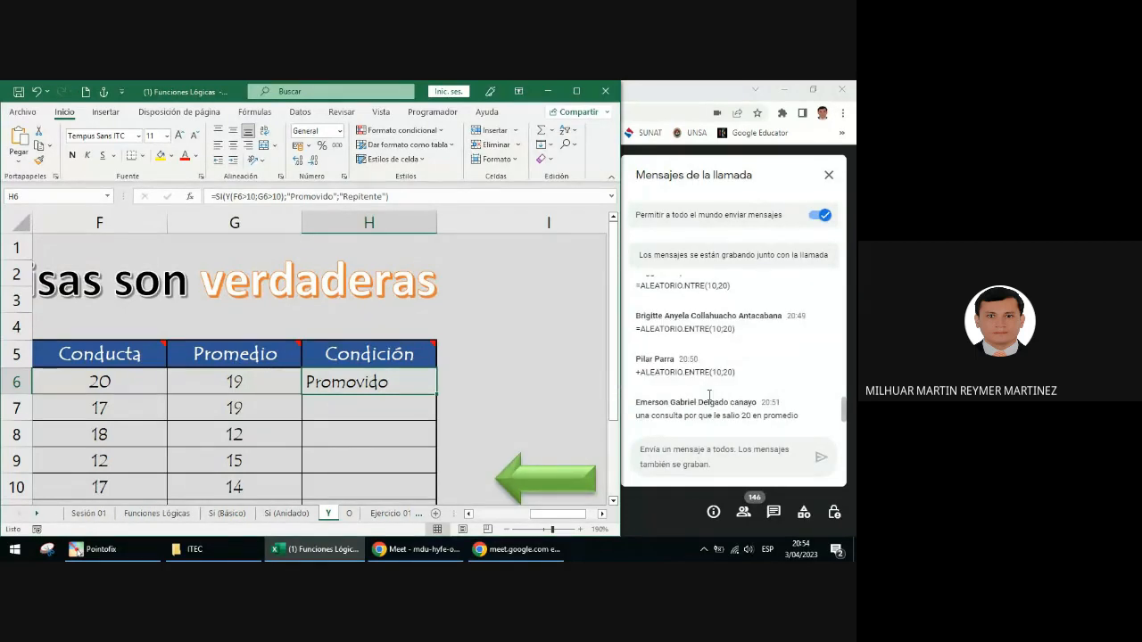
scroll(709, 394, down, 4)
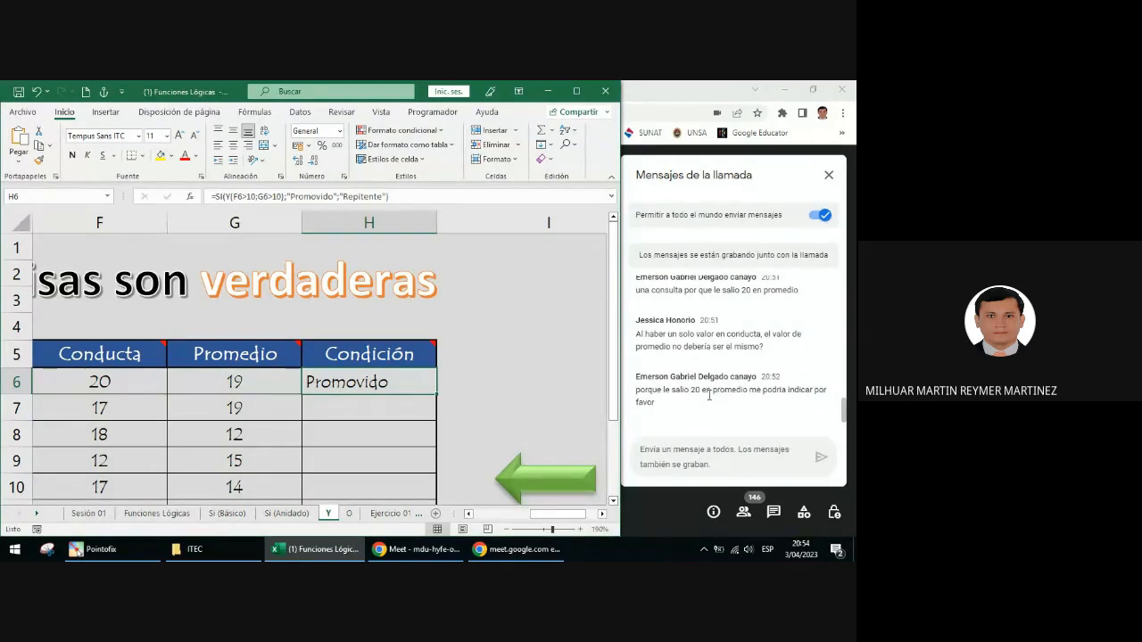
Compare the random grade formulas in F6 and G6 and read the note on the Promedio header
click(143, 377)
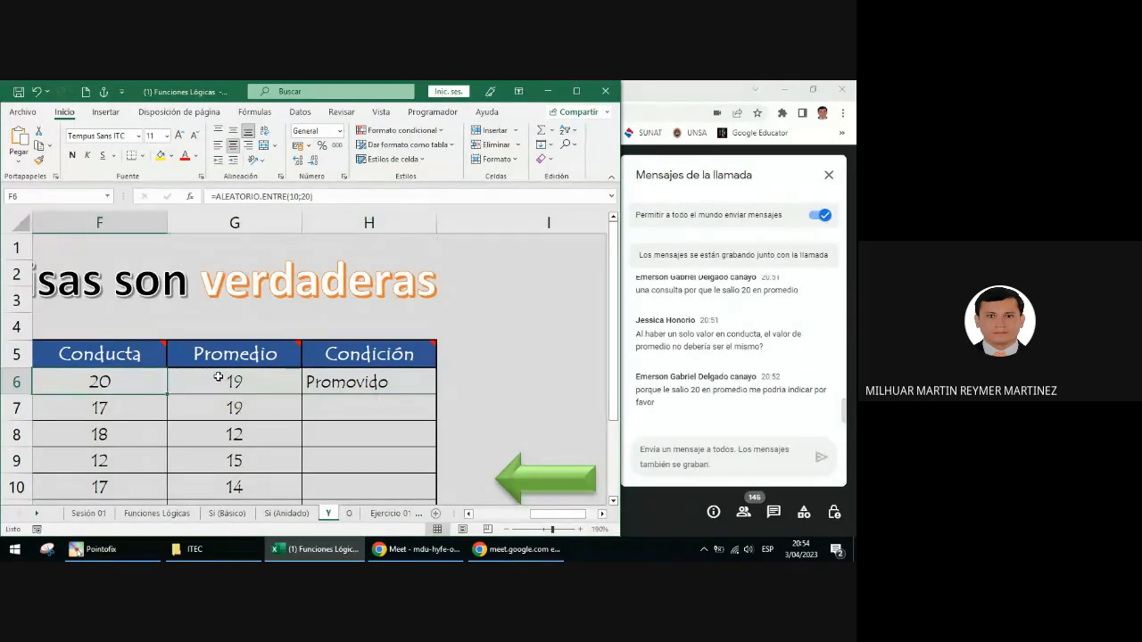
click(234, 377)
click(116, 388)
click(222, 382)
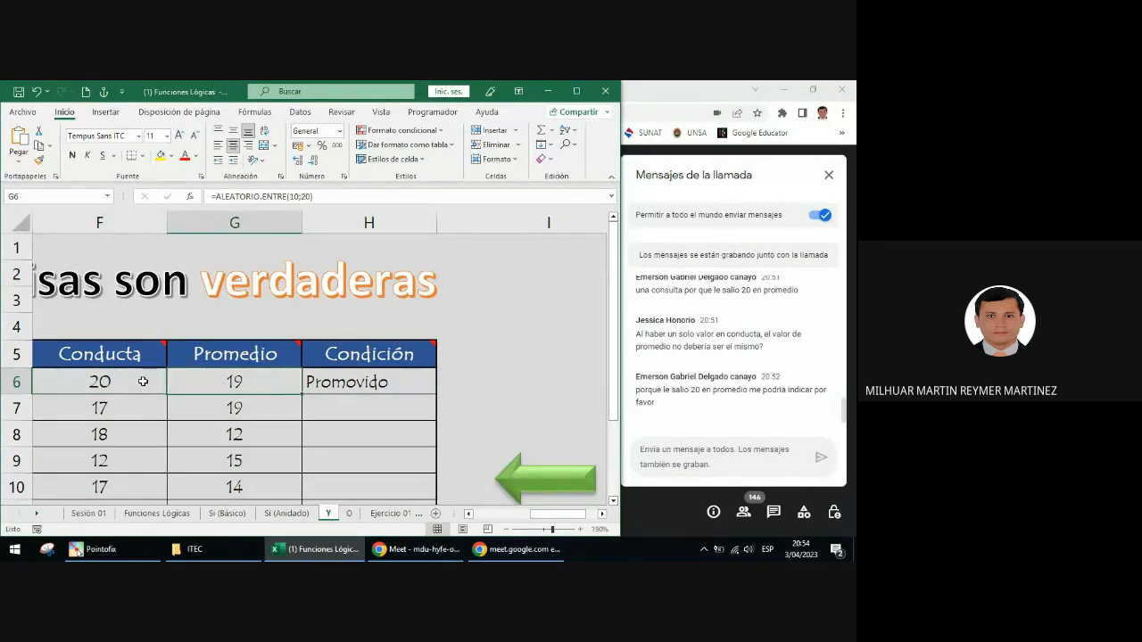
click(111, 383)
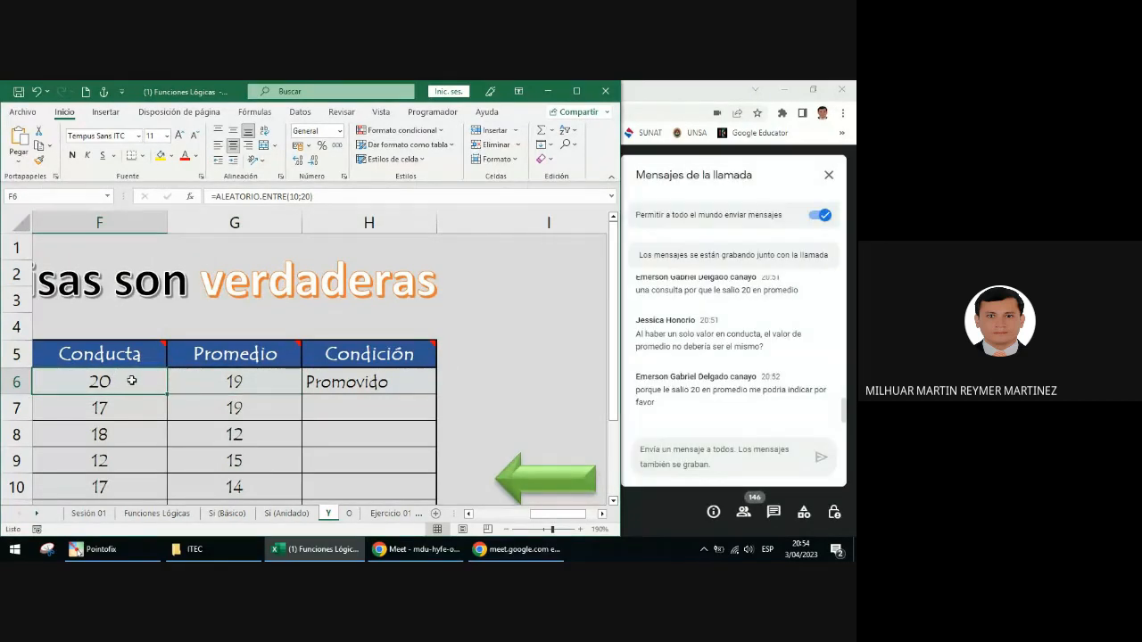
click(223, 382)
click(124, 382)
click(221, 383)
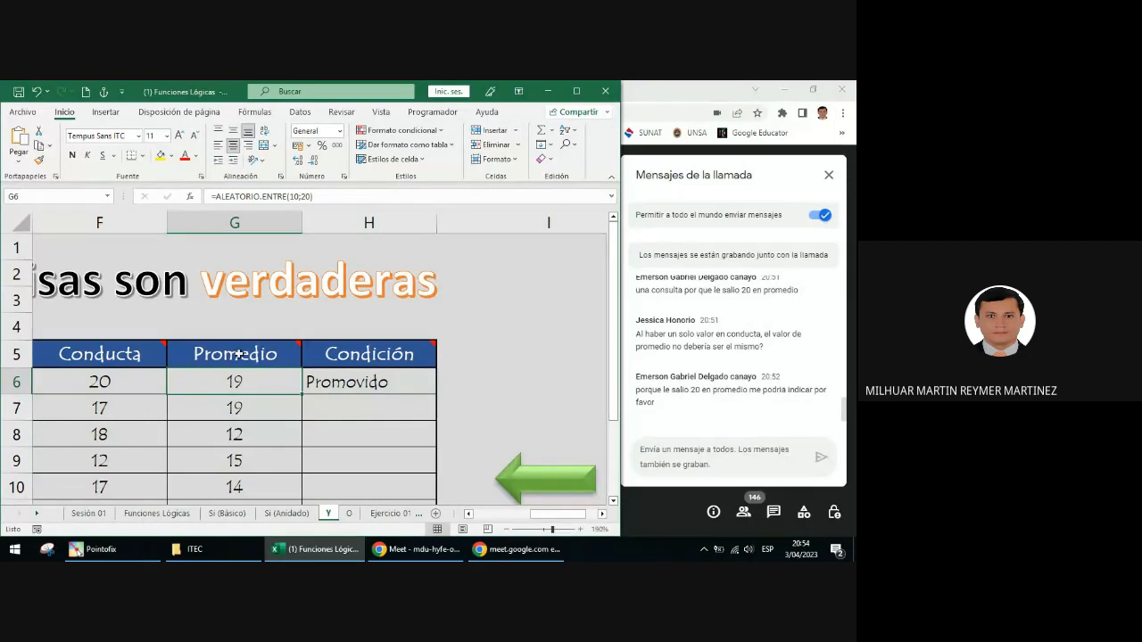
mouse_move(237, 352)
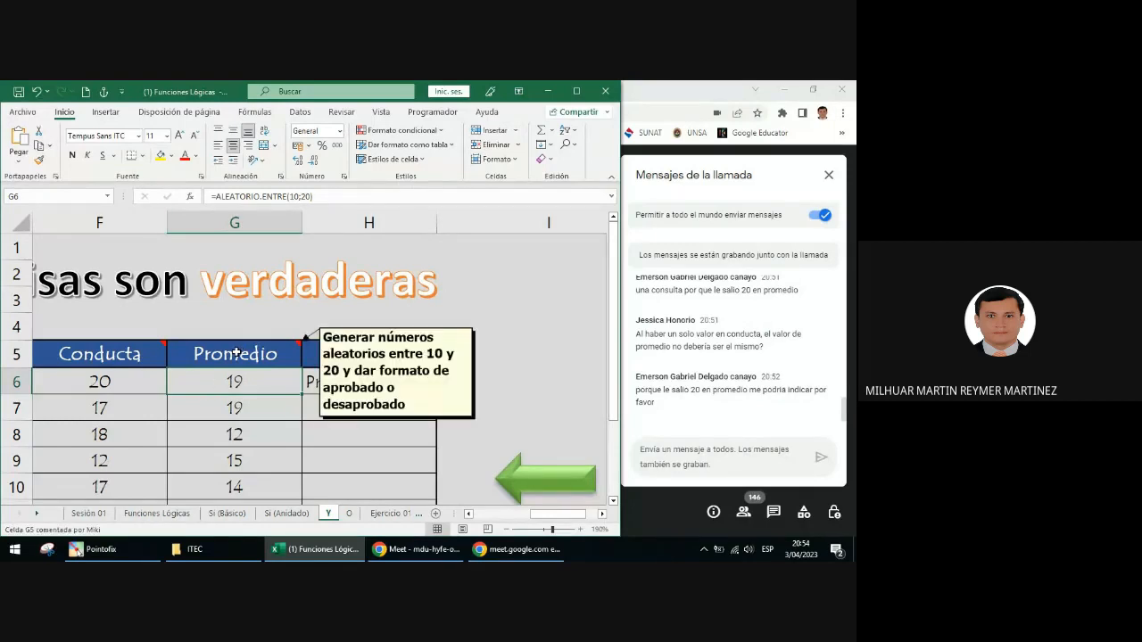
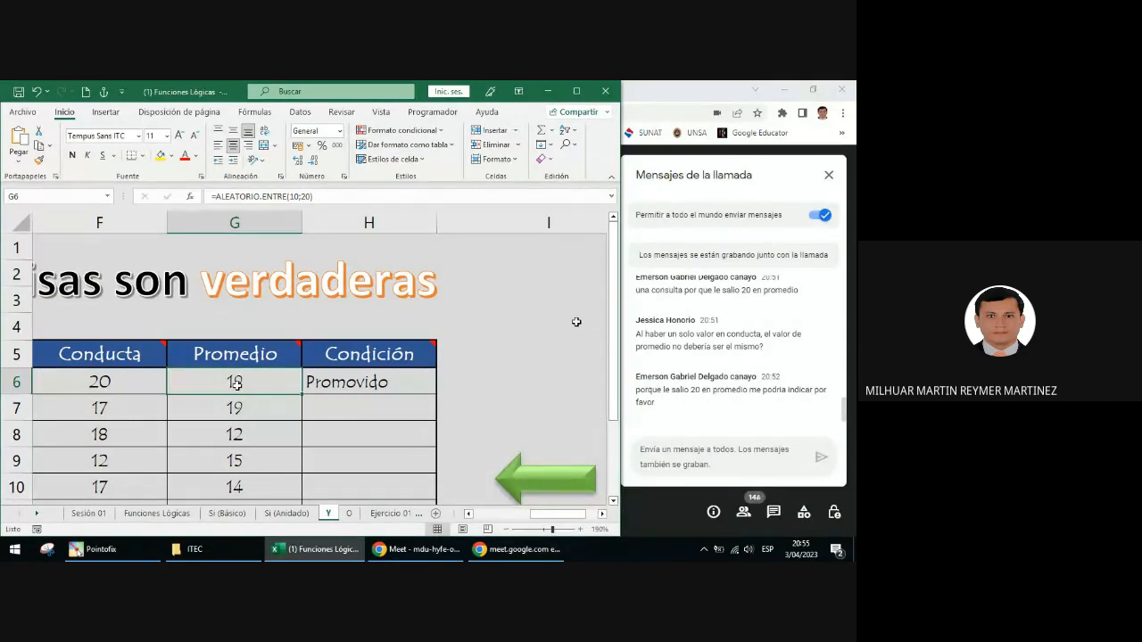
Review the first student's two grades in F6:G6 against the two conditions of the H6 formula
drag(117, 380, 205, 386)
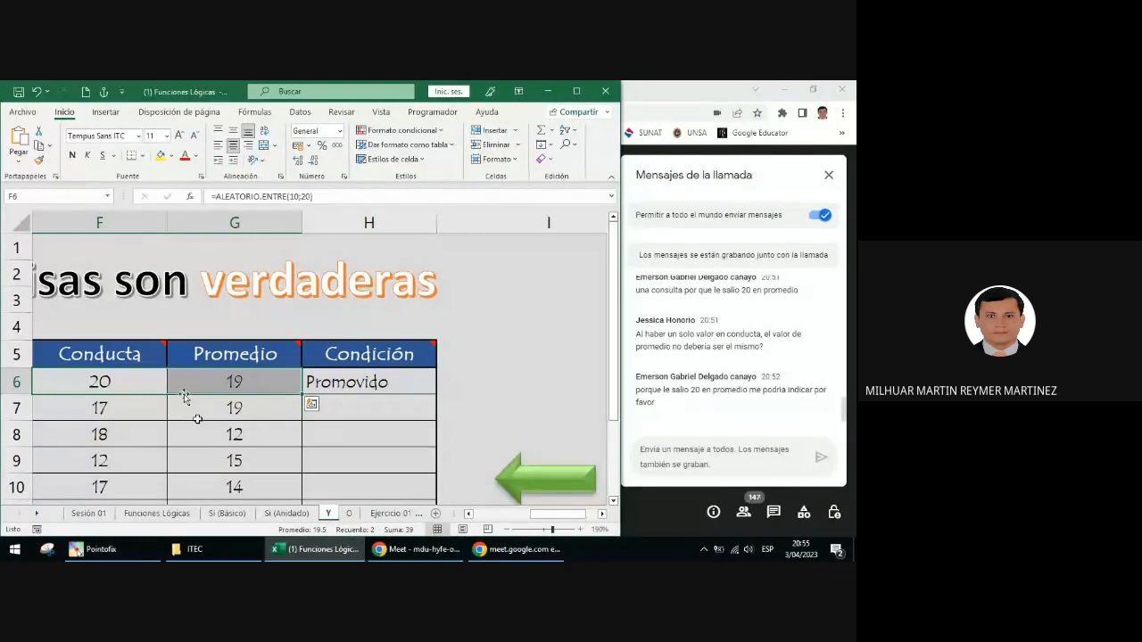
click(128, 380)
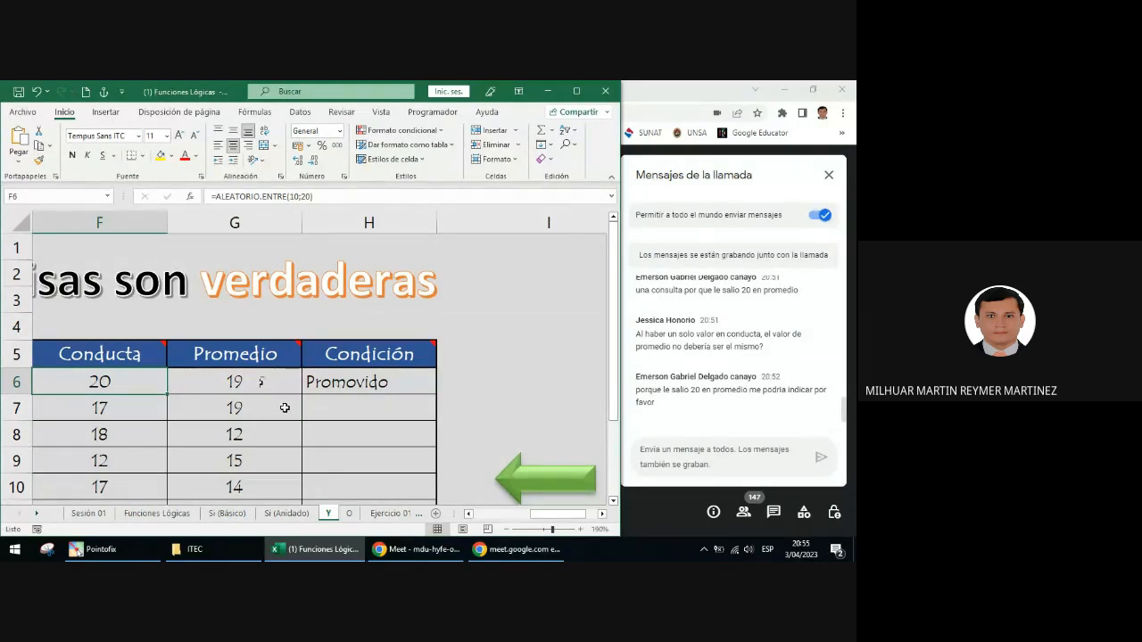
click(329, 387)
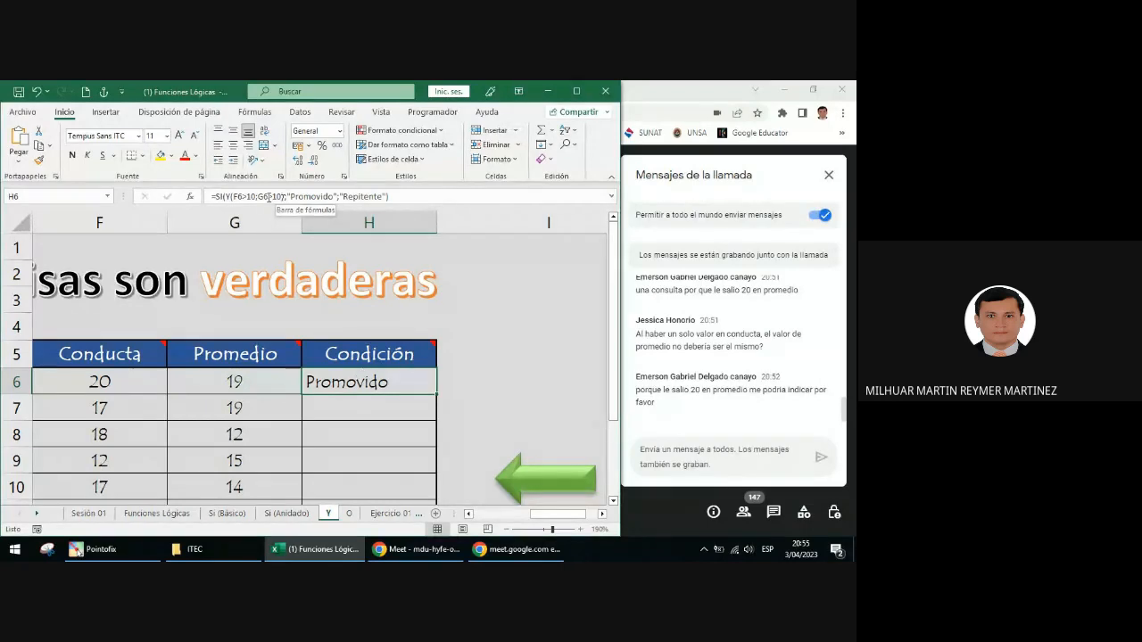
Review H6's formula piece by piece, highlighting the conditions F6>10 and G6>10 and the "Promovido" result, leaving it unedited
drag(235, 196, 267, 196)
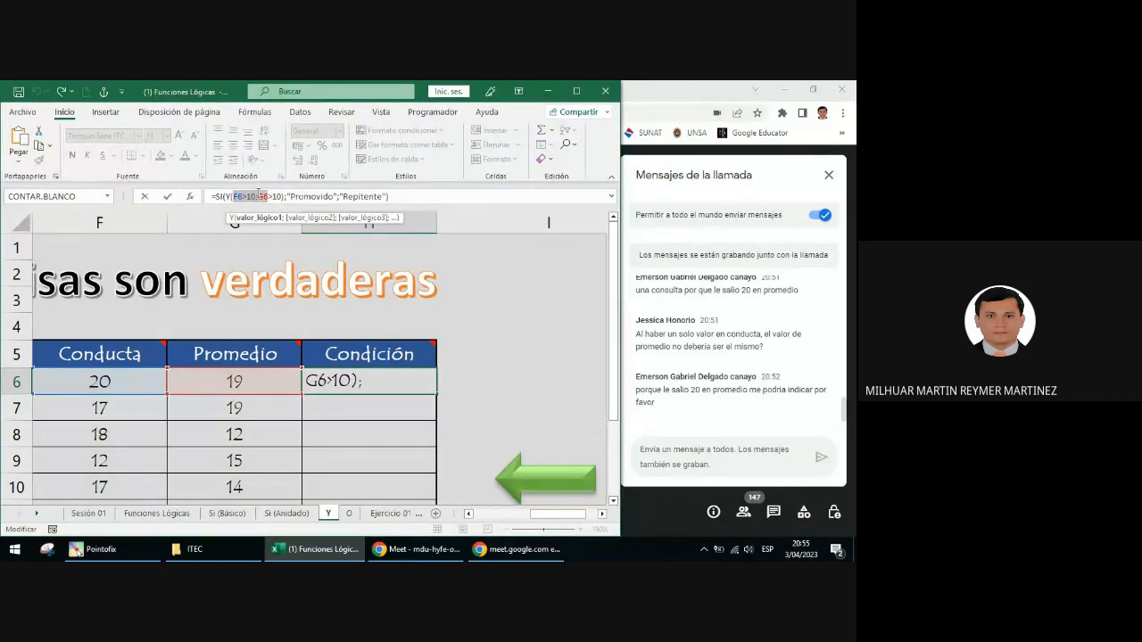
drag(258, 195, 275, 198)
key(Return)
click(357, 391)
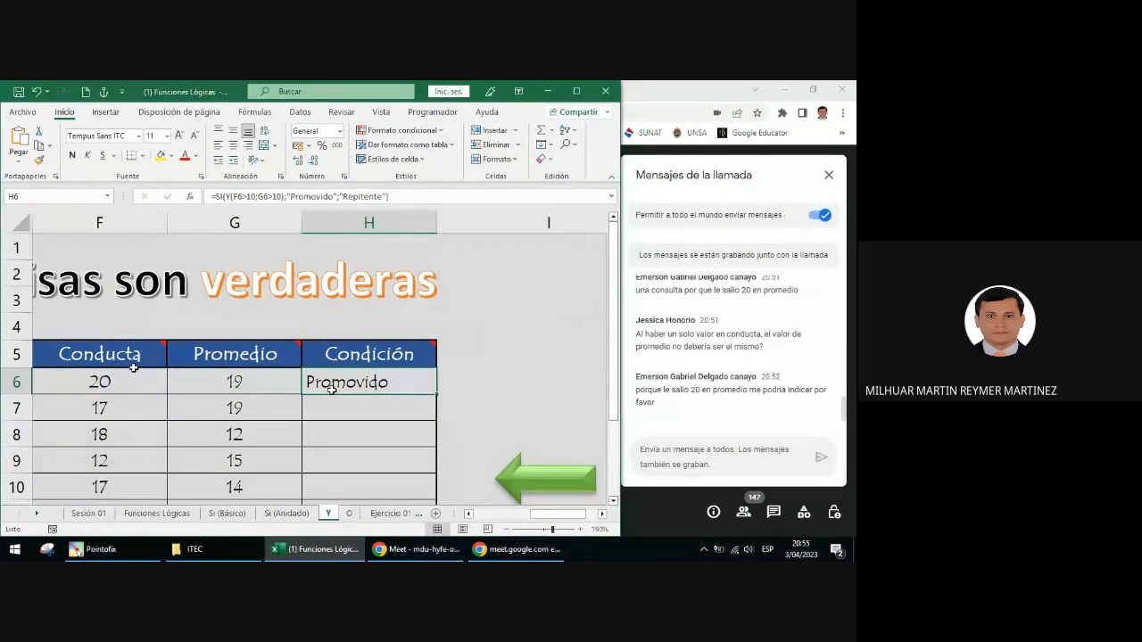
mouse_move(234, 364)
drag(333, 197, 287, 198)
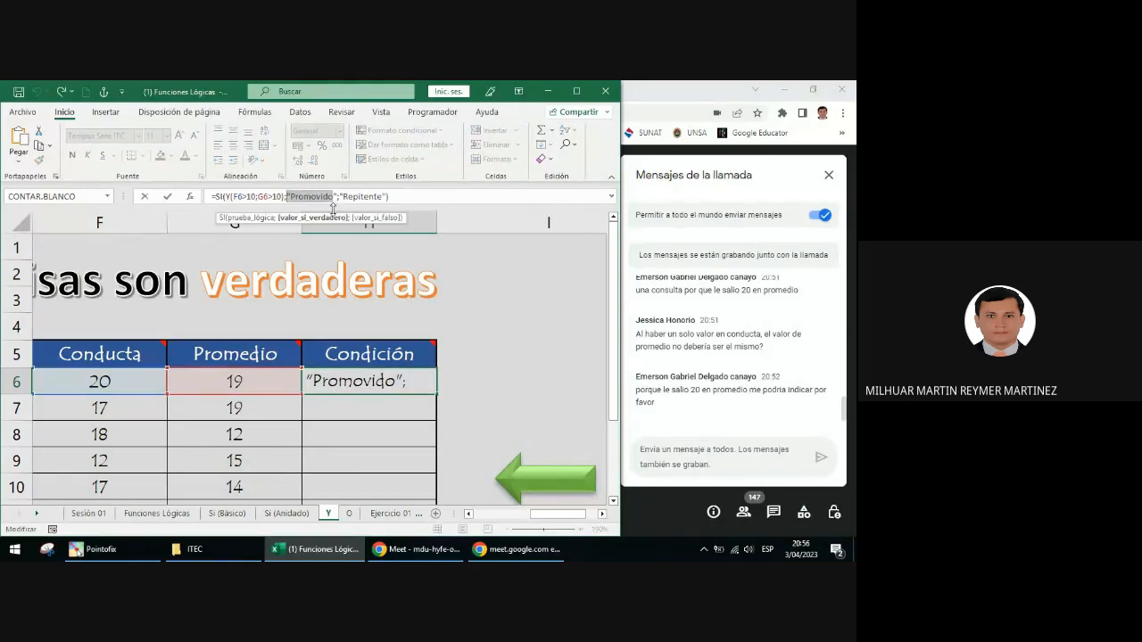
key(Escape)
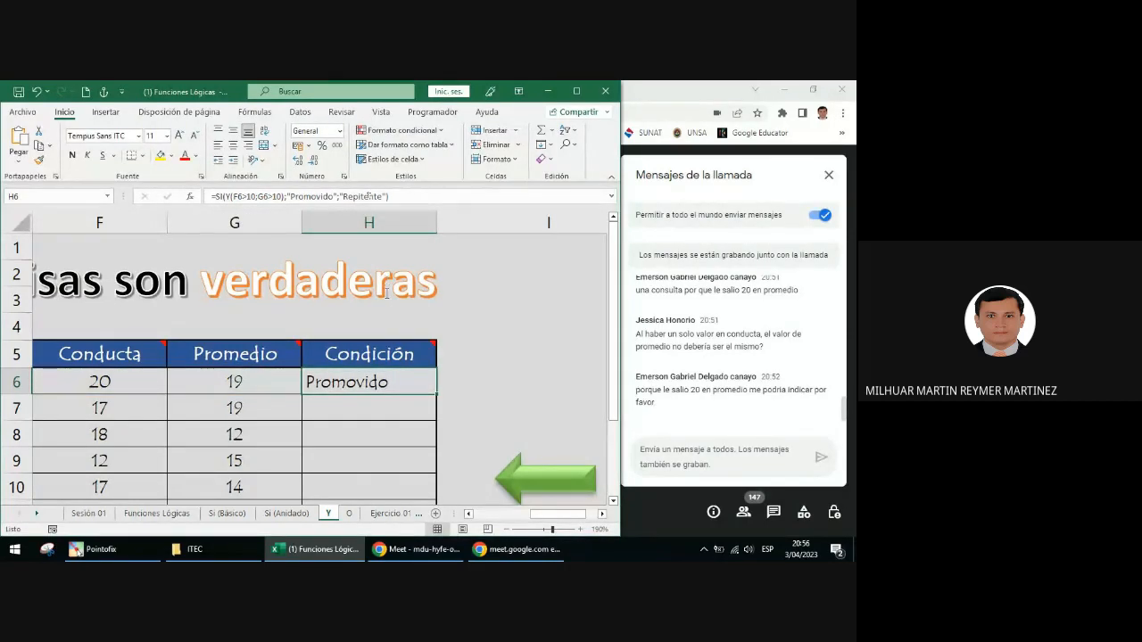
Fill the SI/Y formula from H6 down the Condición column through H15
scroll(384, 294, down, 2)
scroll(383, 294, up, 1)
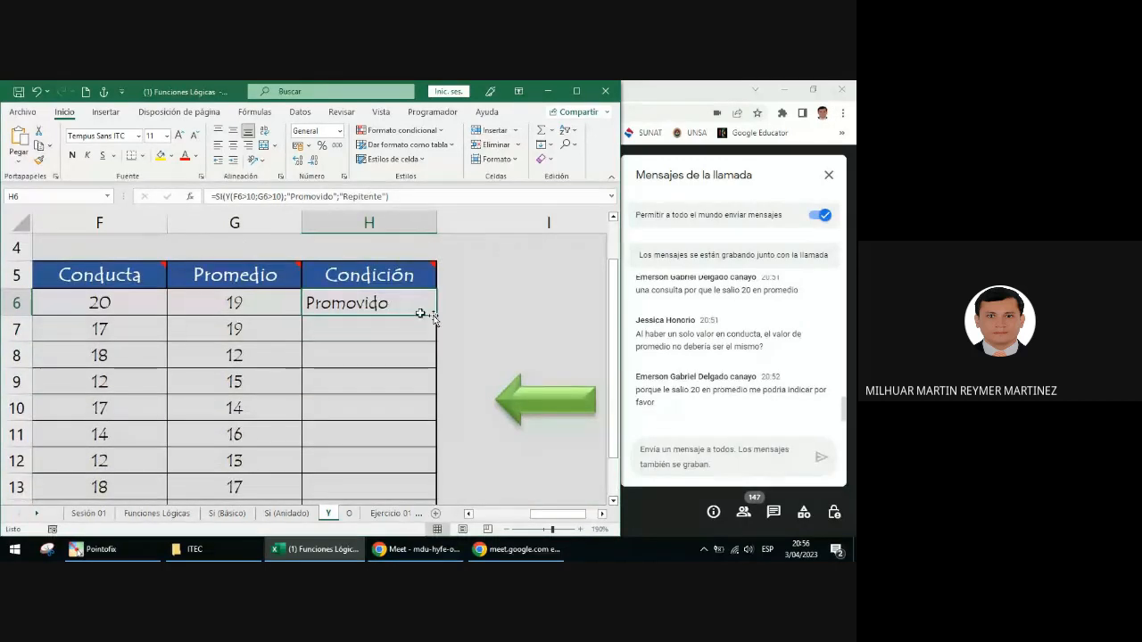
double_click(435, 317)
scroll(446, 331, down, 2)
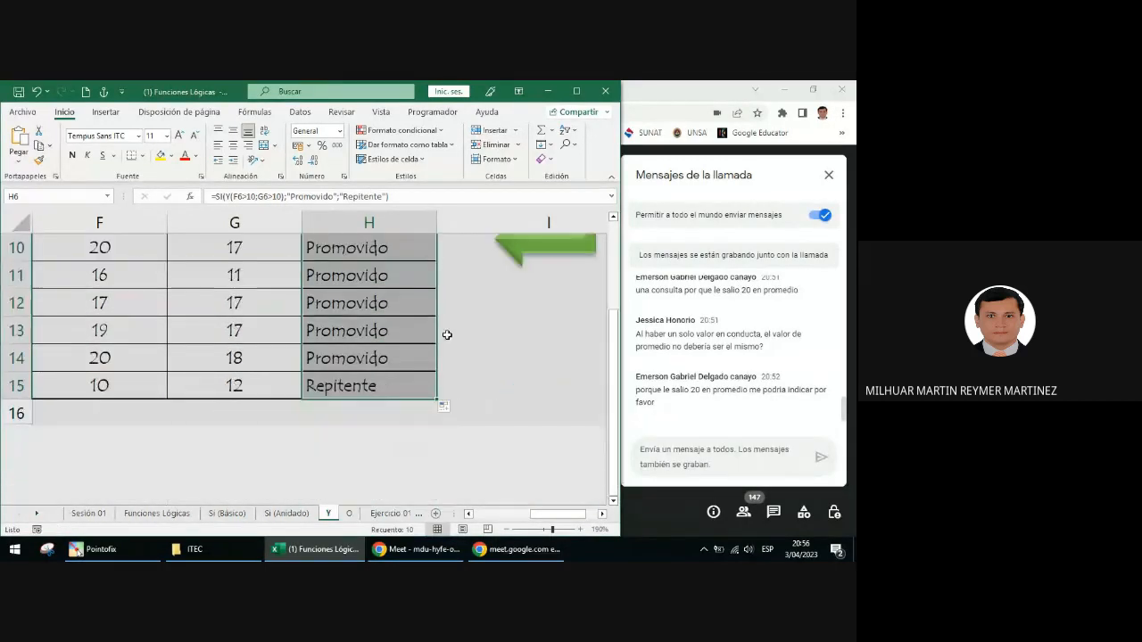
click(446, 406)
scroll(480, 451, up, 1)
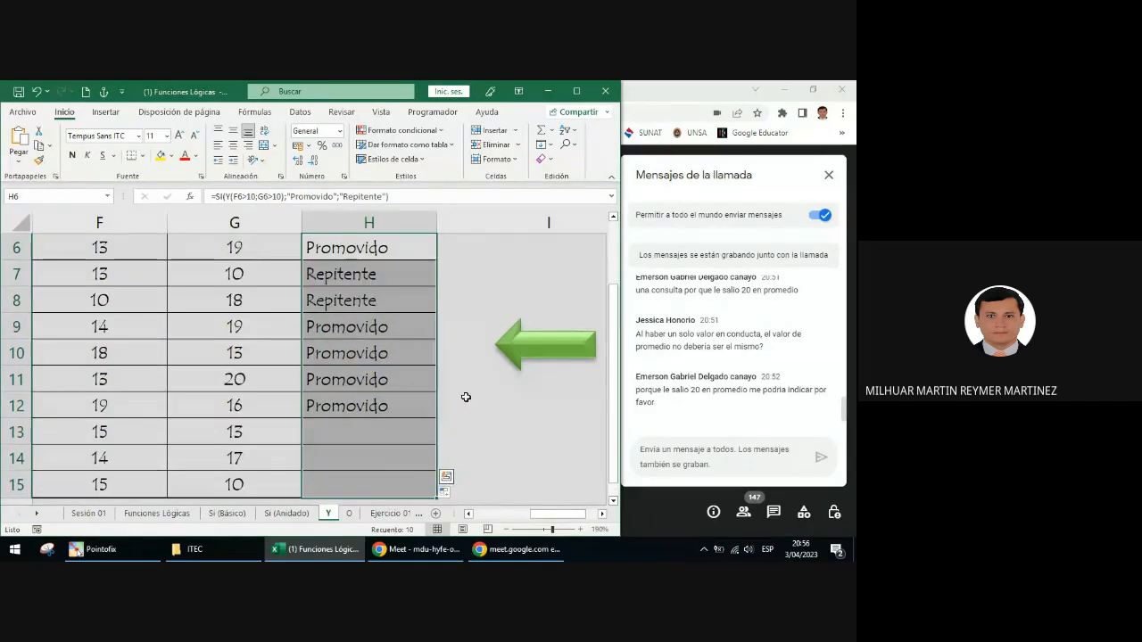
Center the Condición results in H6:H15 horizontally
click(419, 256)
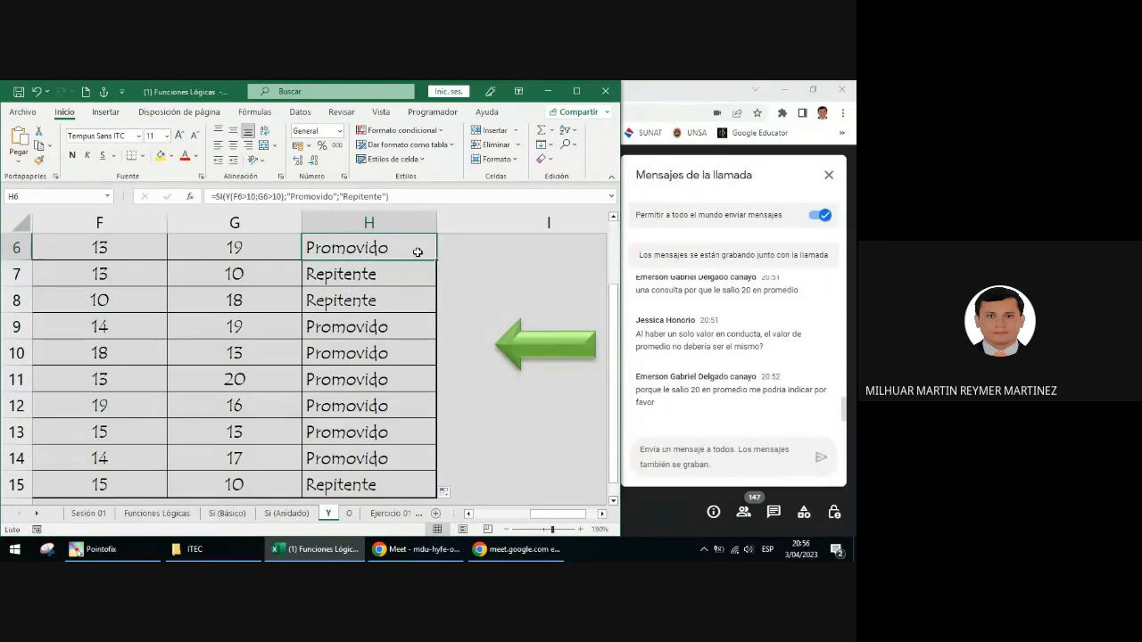
key(ctrl+shift+Down)
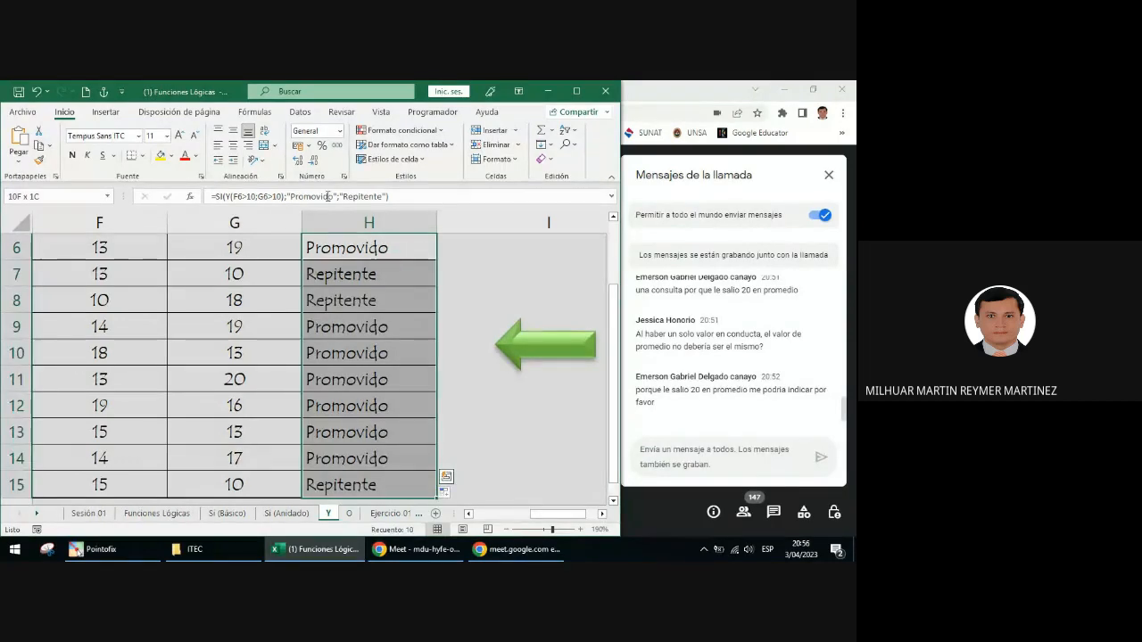
click(232, 144)
scroll(312, 276, up, 1)
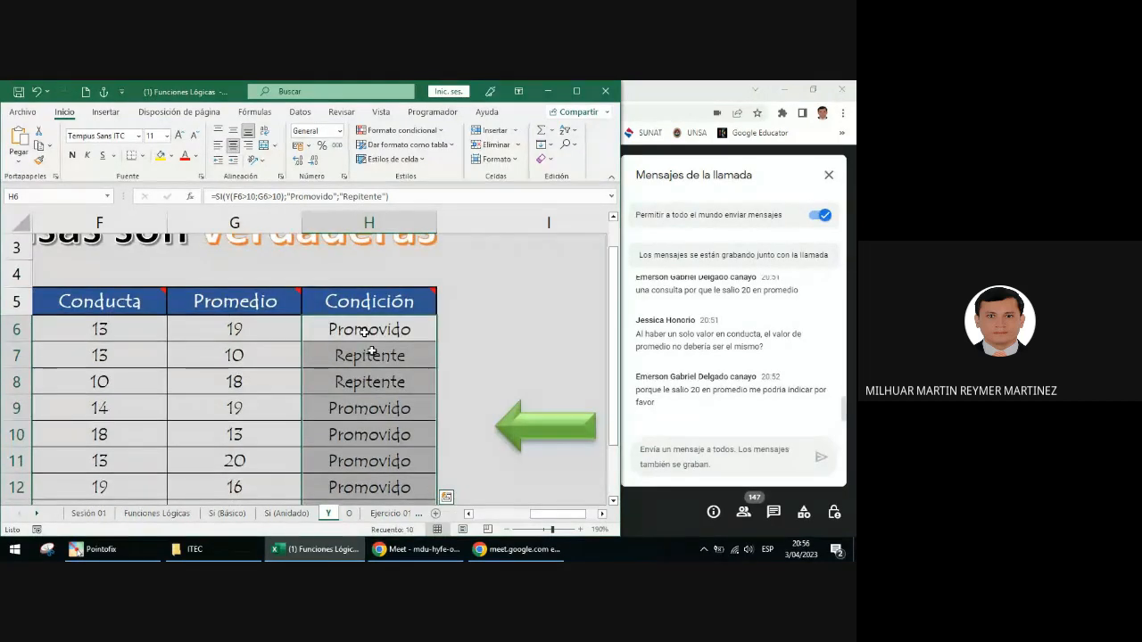
Switch to Pointofix and mark F6, G6 and F7 with green checks and G7 with a red cross
click(239, 335)
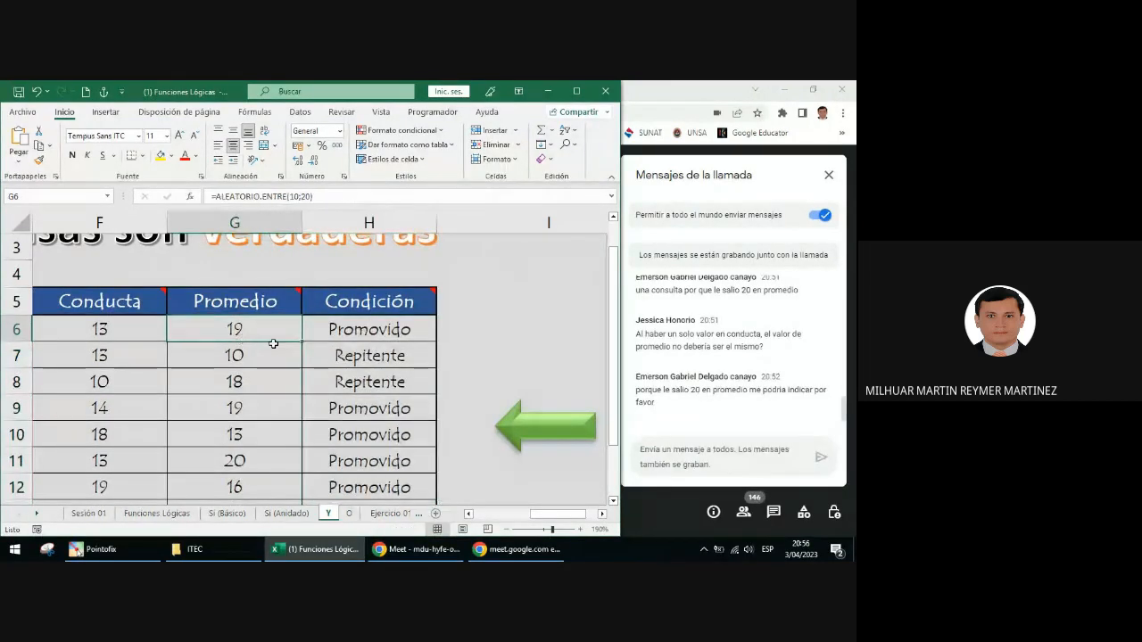
click(372, 329)
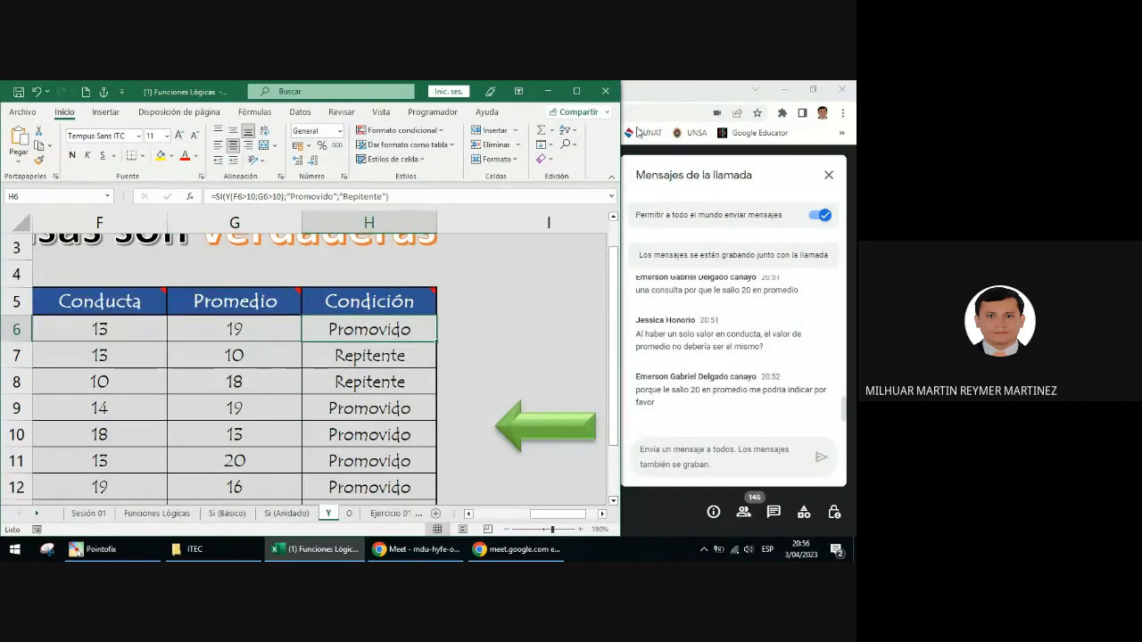
click(115, 553)
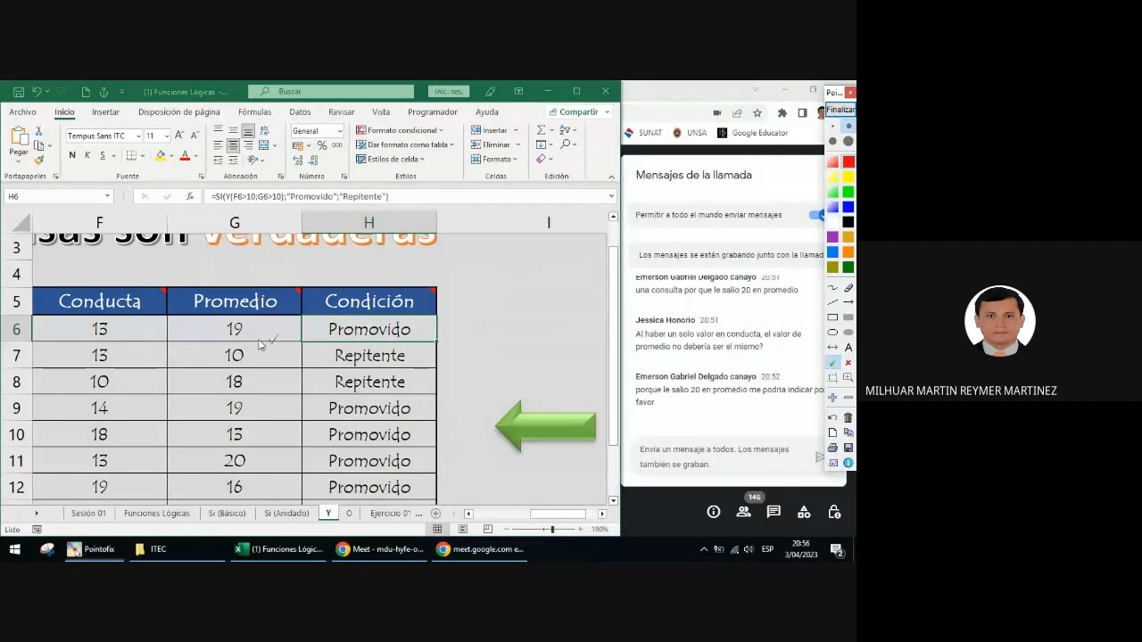
click(149, 328)
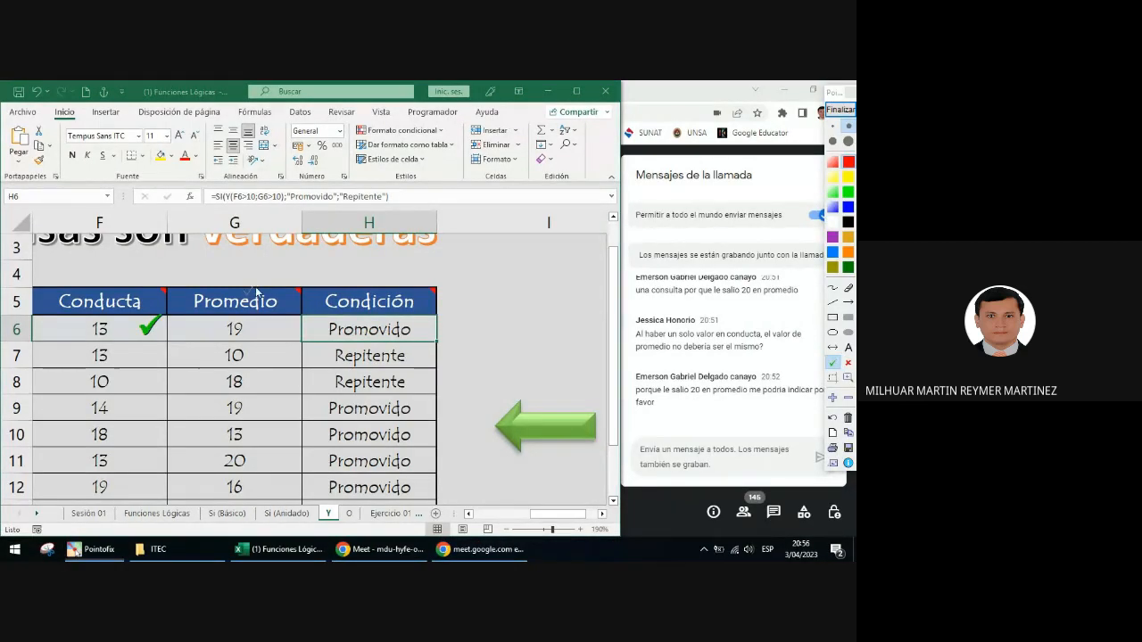
click(291, 331)
click(145, 361)
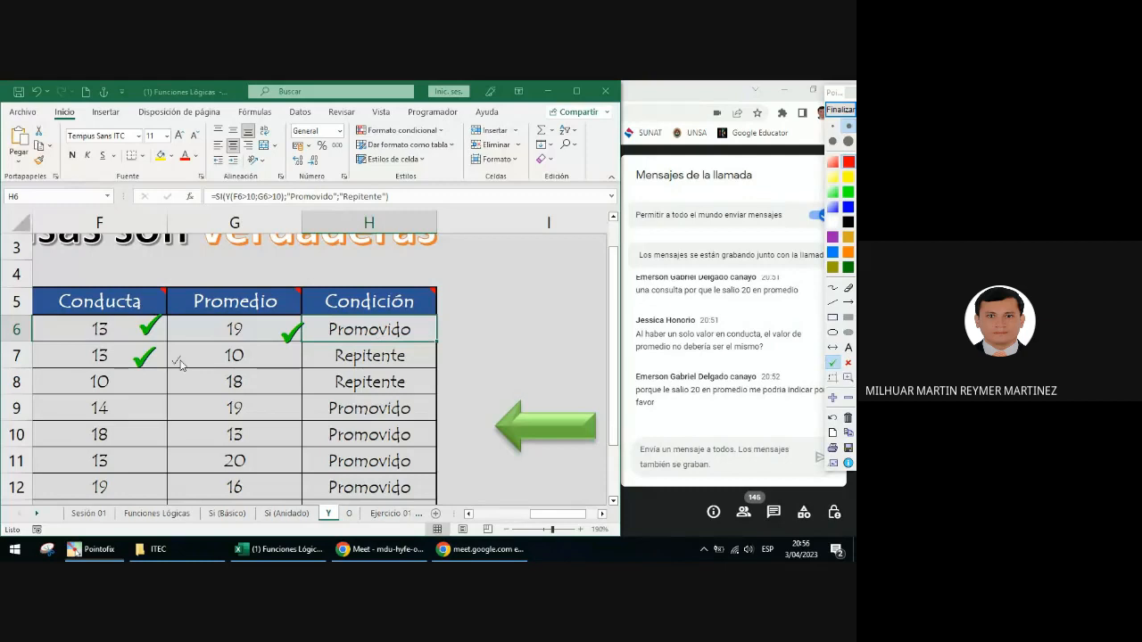
click(847, 362)
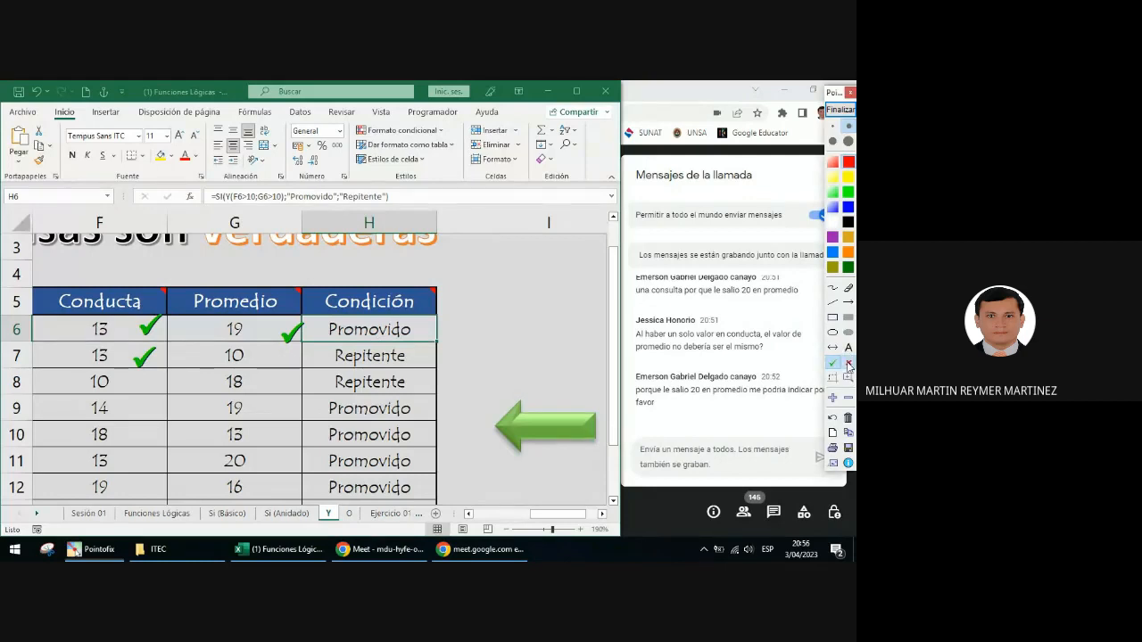
click(266, 358)
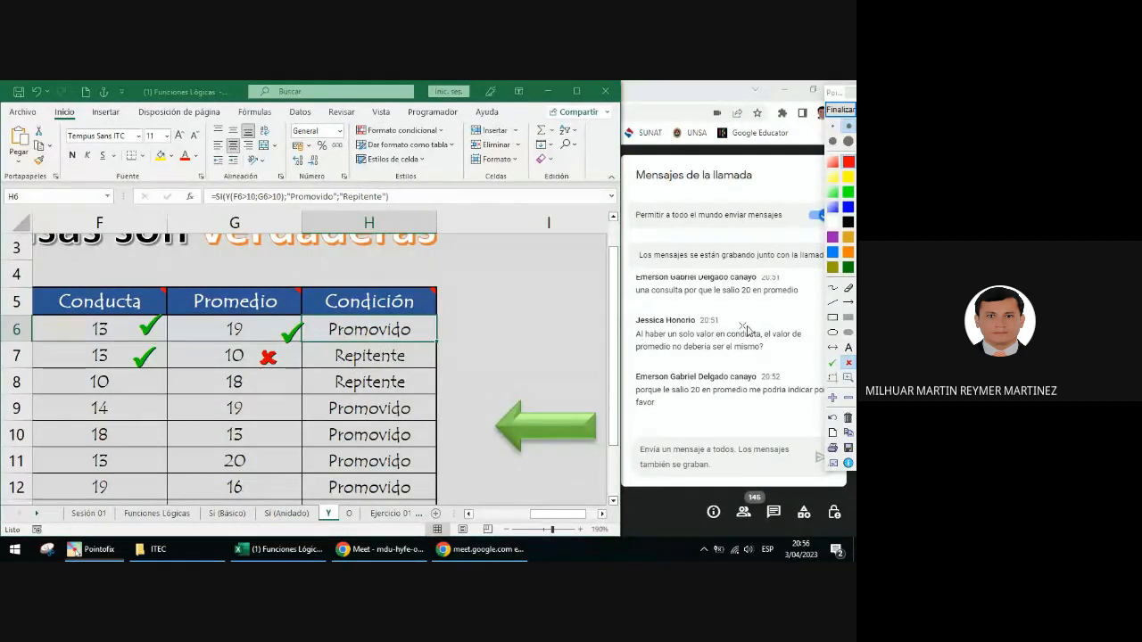
Circle the Conducta grade in F8 in red, add a red cross beside it, and end the annotation session
click(833, 332)
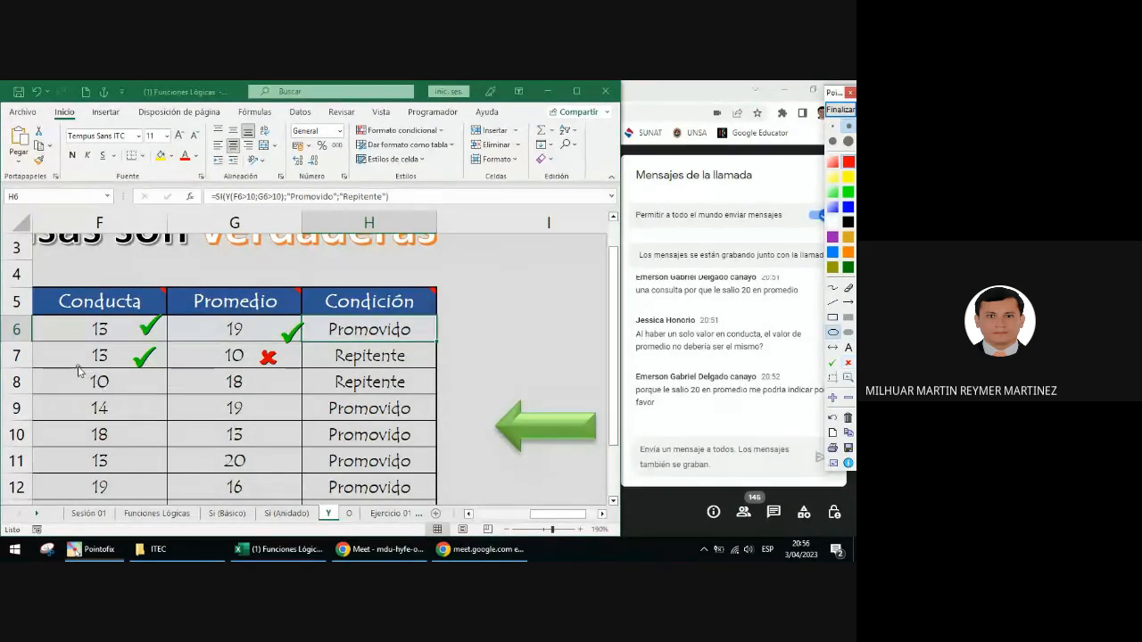
drag(78, 367, 121, 401)
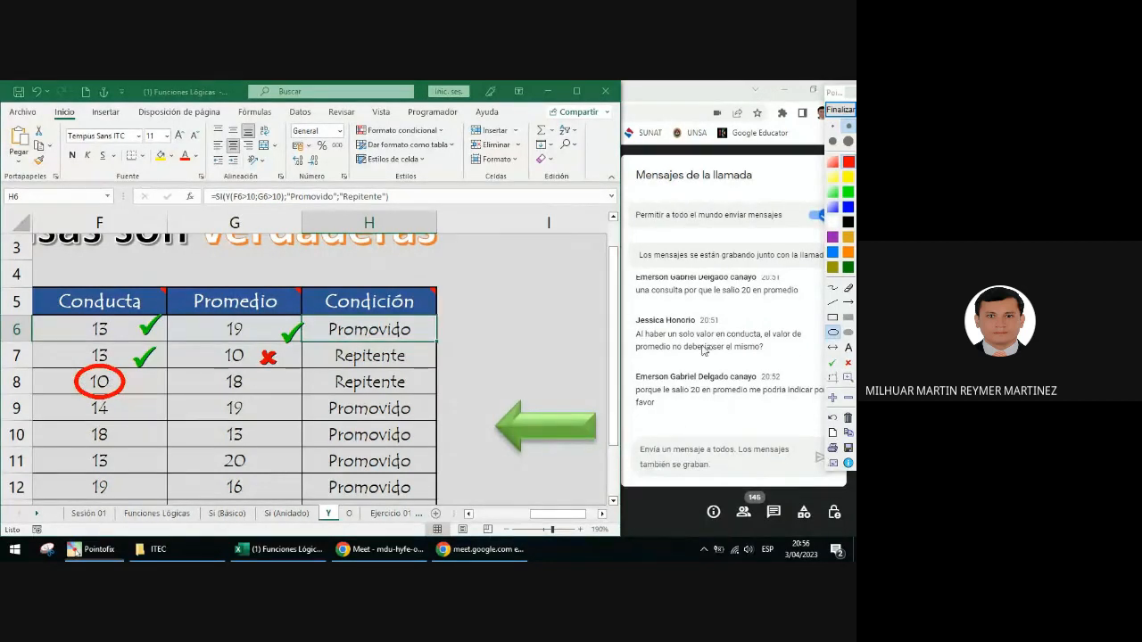
click(847, 362)
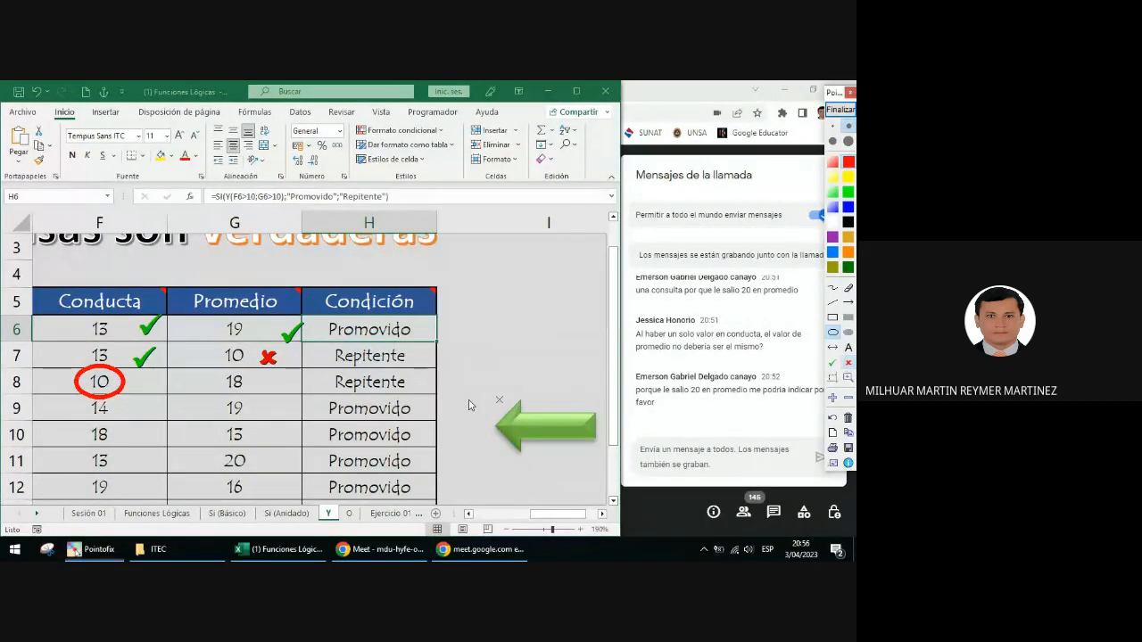
click(144, 384)
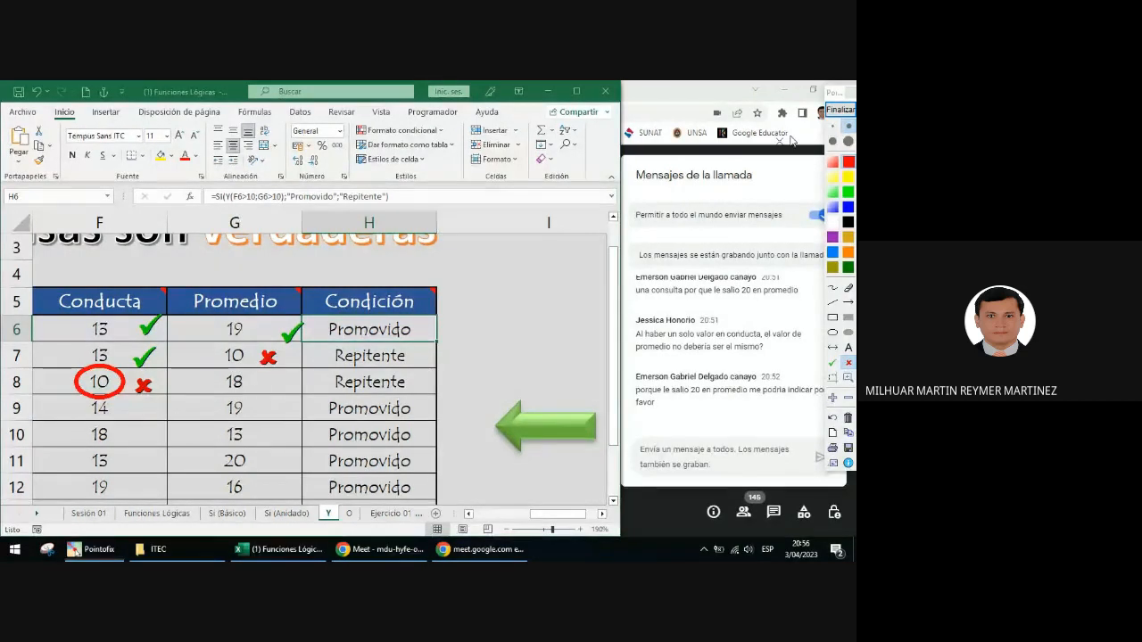
click(832, 126)
click(840, 109)
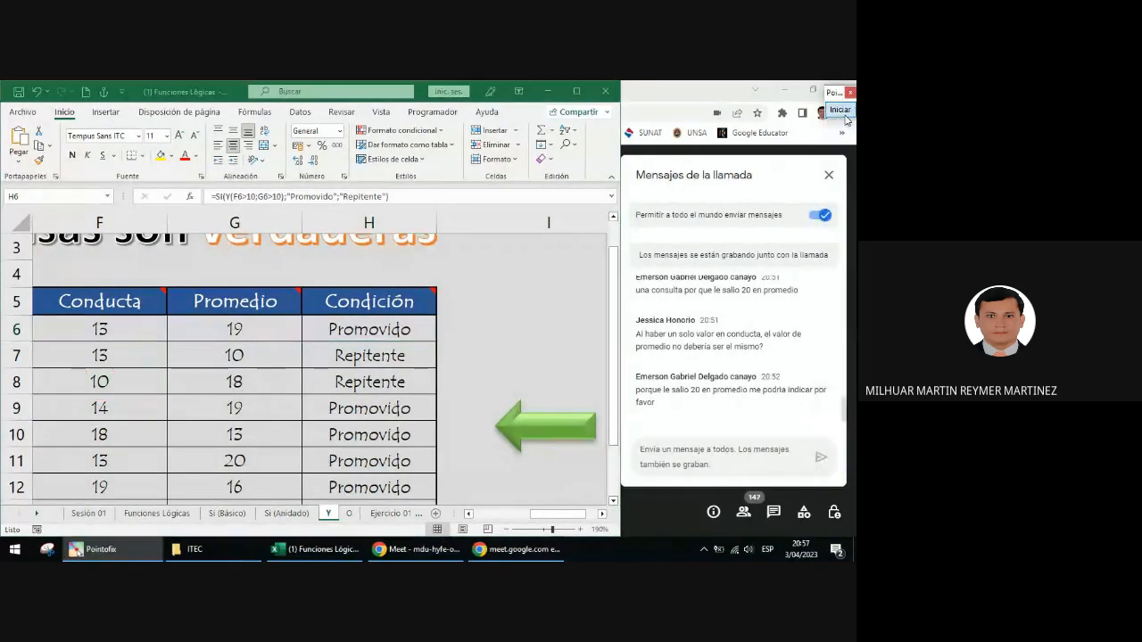
Inspect the grades in F8 and G8, mark F8 with a red cross in Pointofix, and finish annotating
click(123, 382)
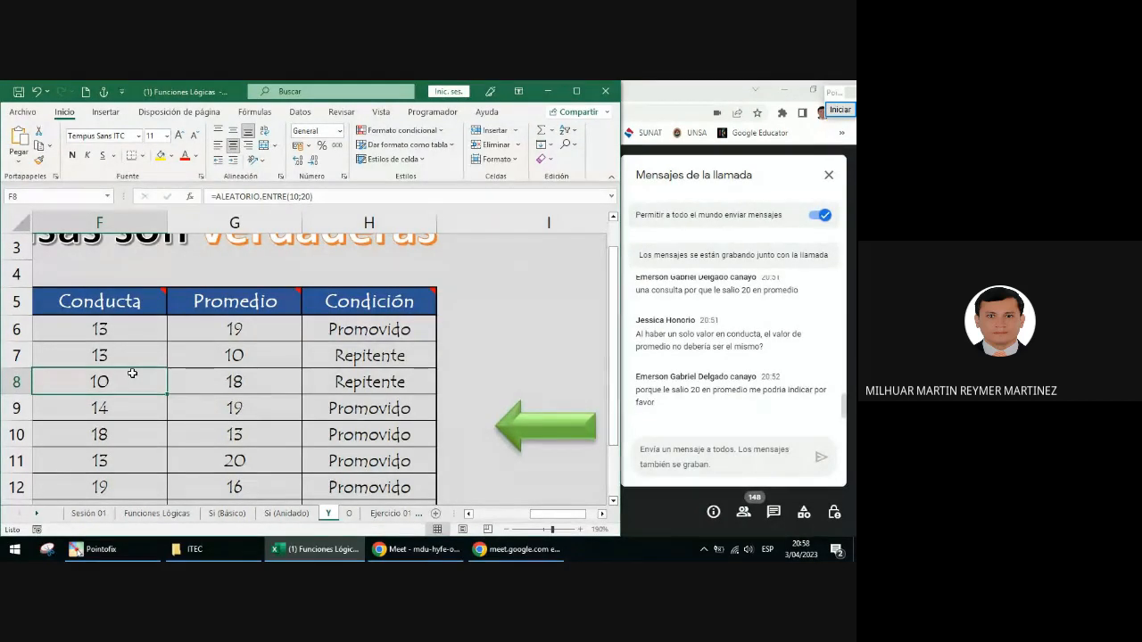
click(235, 385)
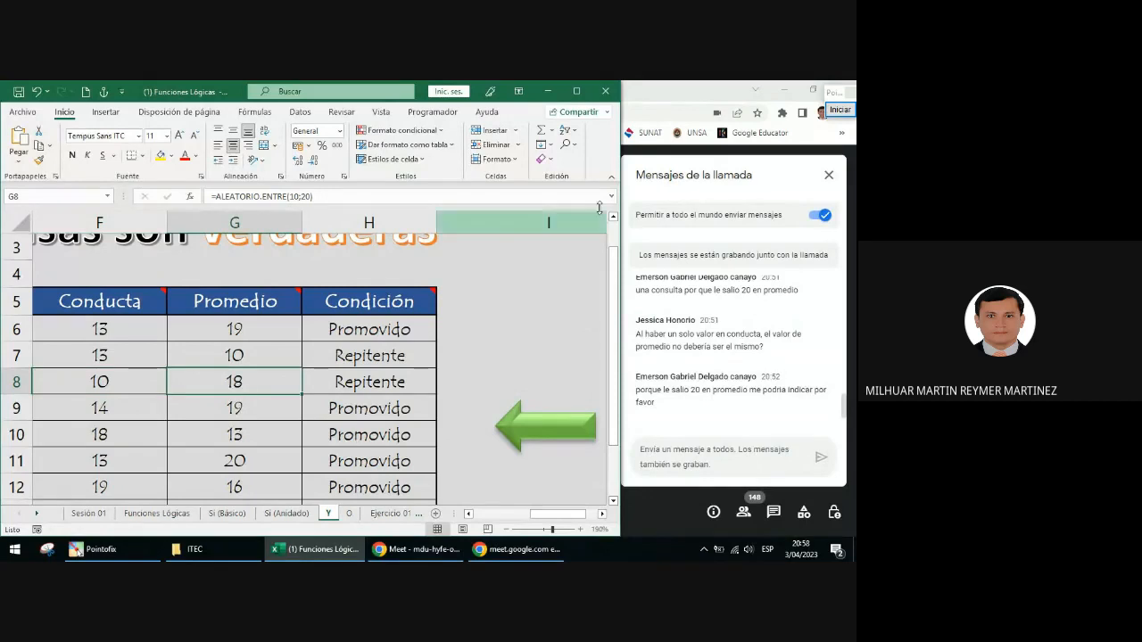
click(839, 109)
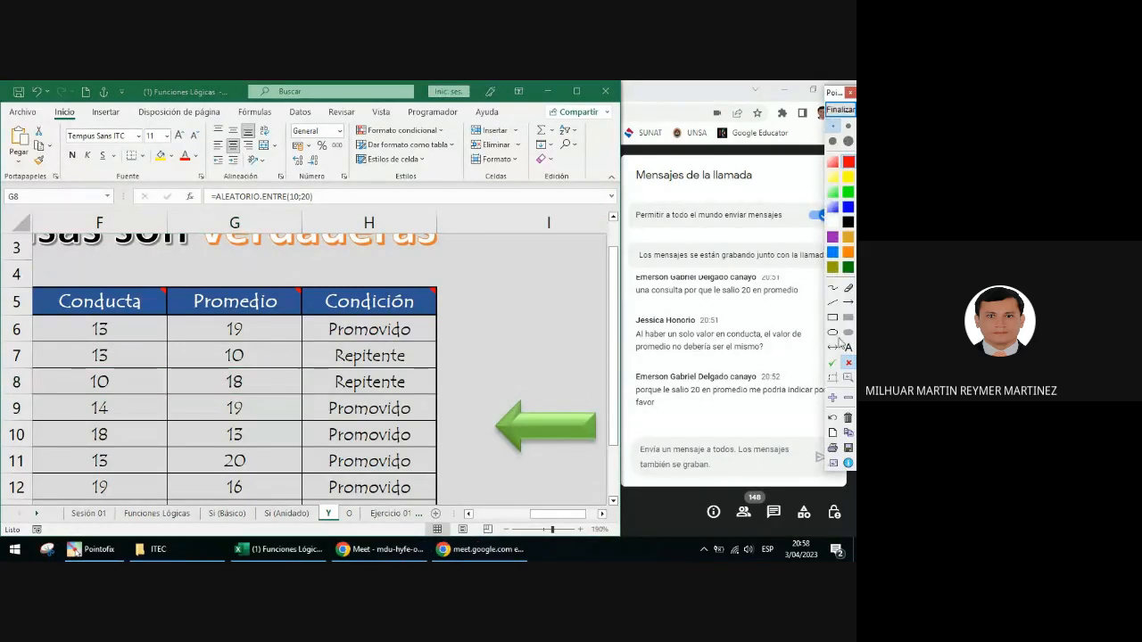
click(139, 381)
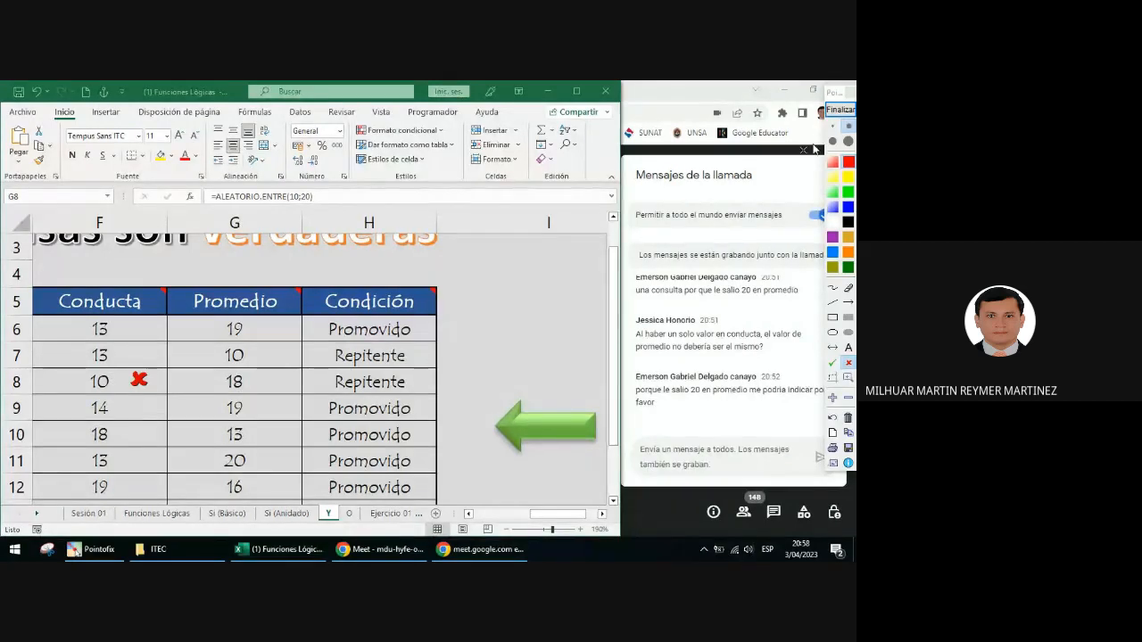
click(840, 109)
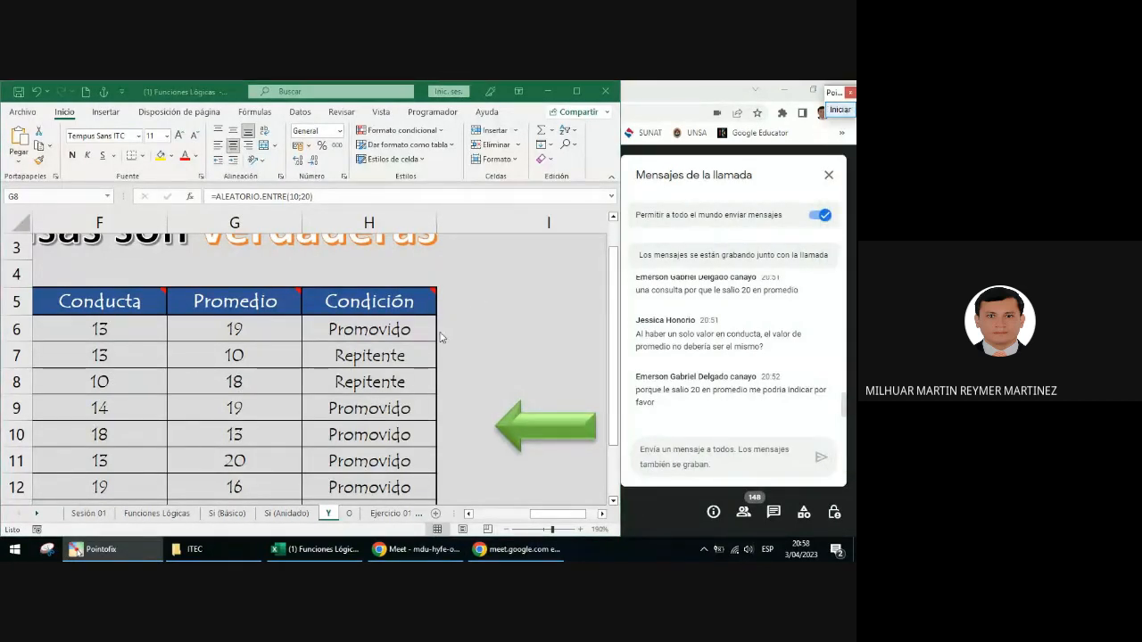
Look over the student list alongside its Conducta, Promedio and Condición columns at 160% zoom
scroll(411, 355, down, 1)
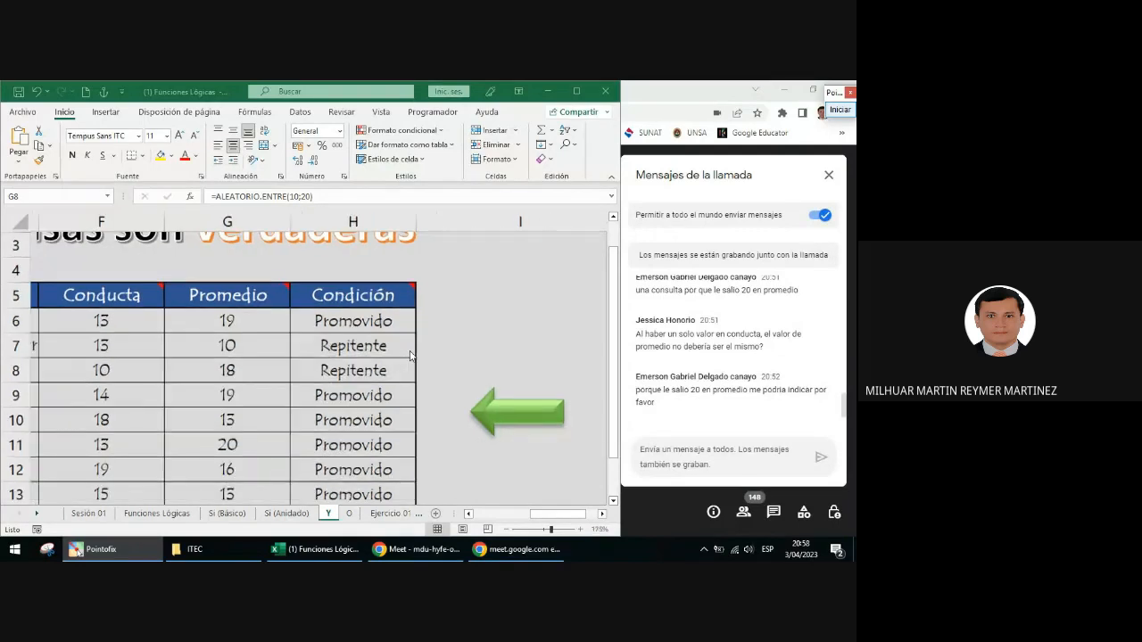
scroll(410, 356, down, 1)
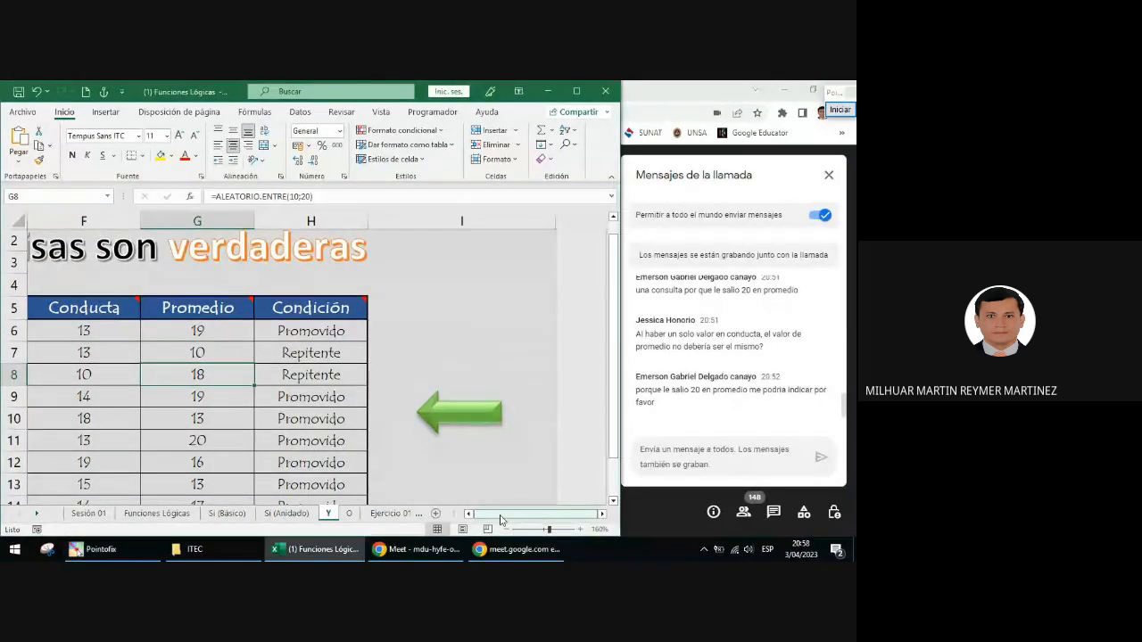
scroll(501, 520, left, 3)
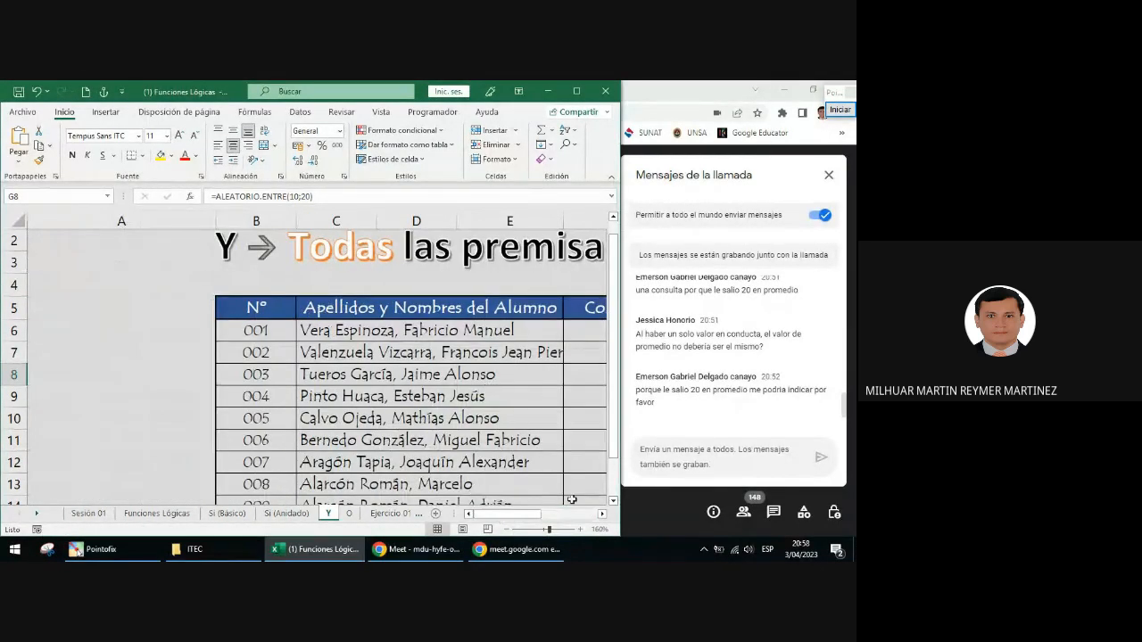
click(601, 515)
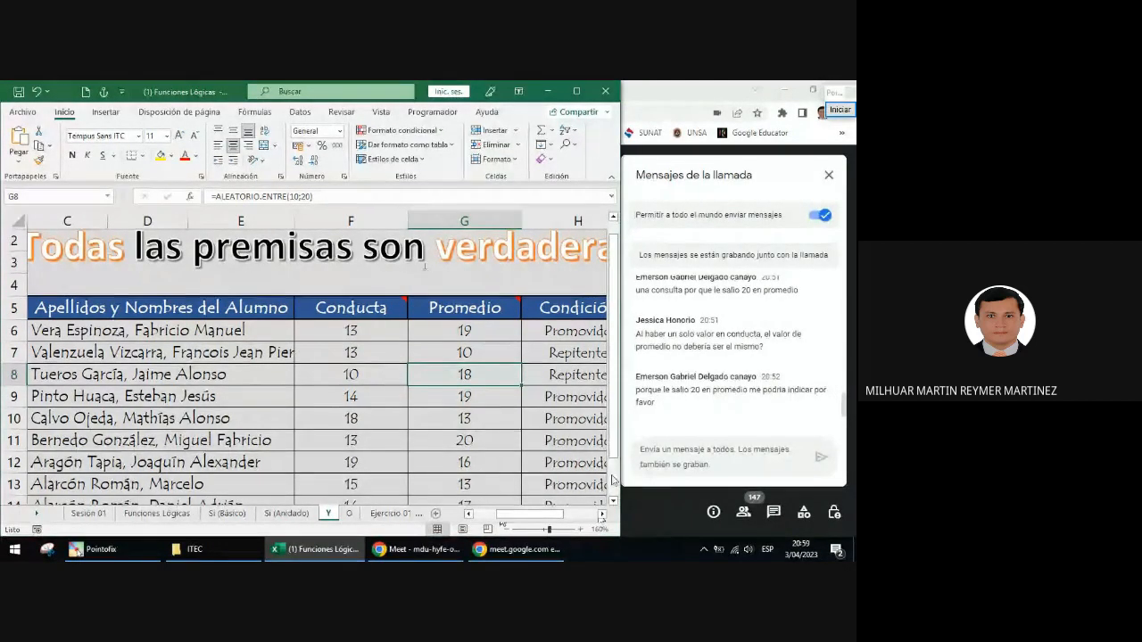
click(602, 514)
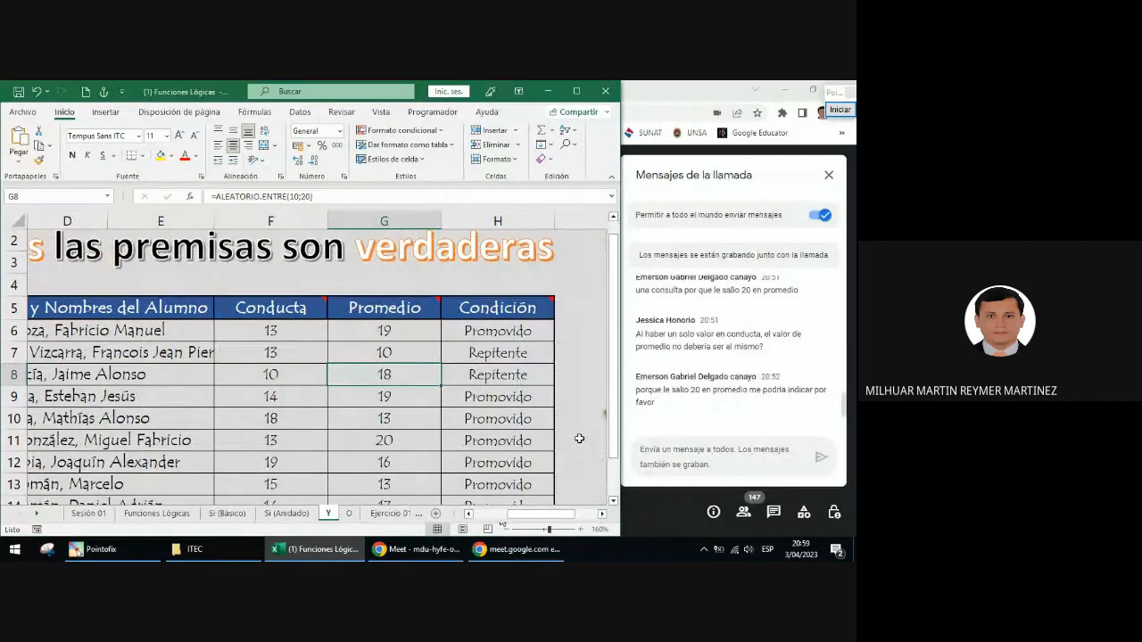
Check the Meet call for participants' reactions, and return to the workbook to read the note on the Condición header
click(650, 507)
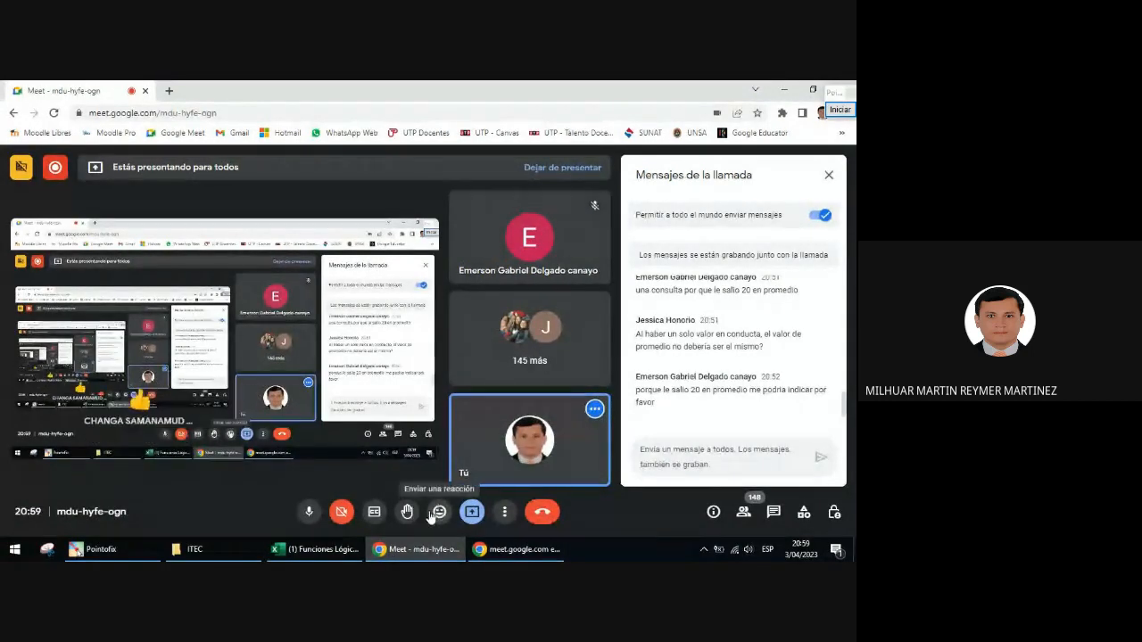
click(314, 496)
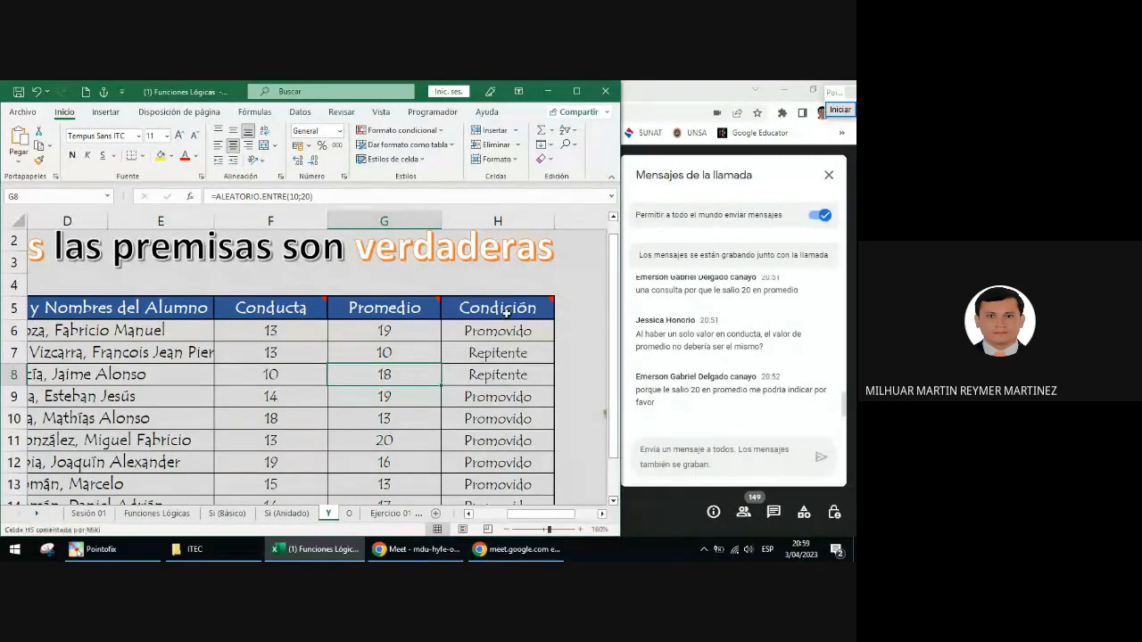
mouse_move(506, 311)
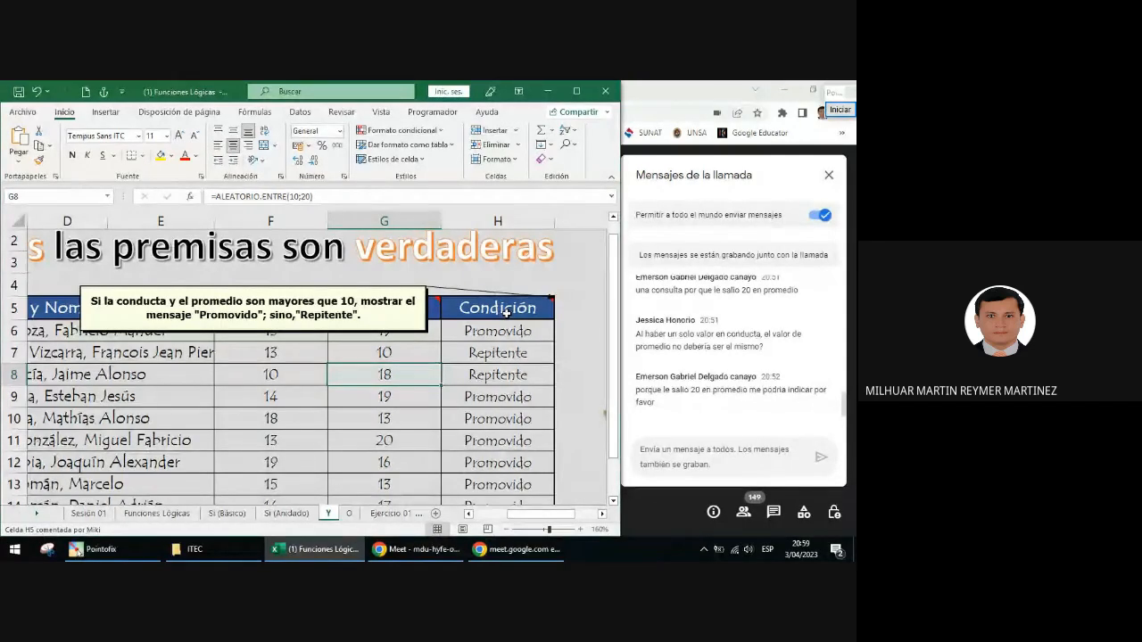
Open the O sheet of the workbook and set its tab colour to red
click(36, 513)
click(36, 514)
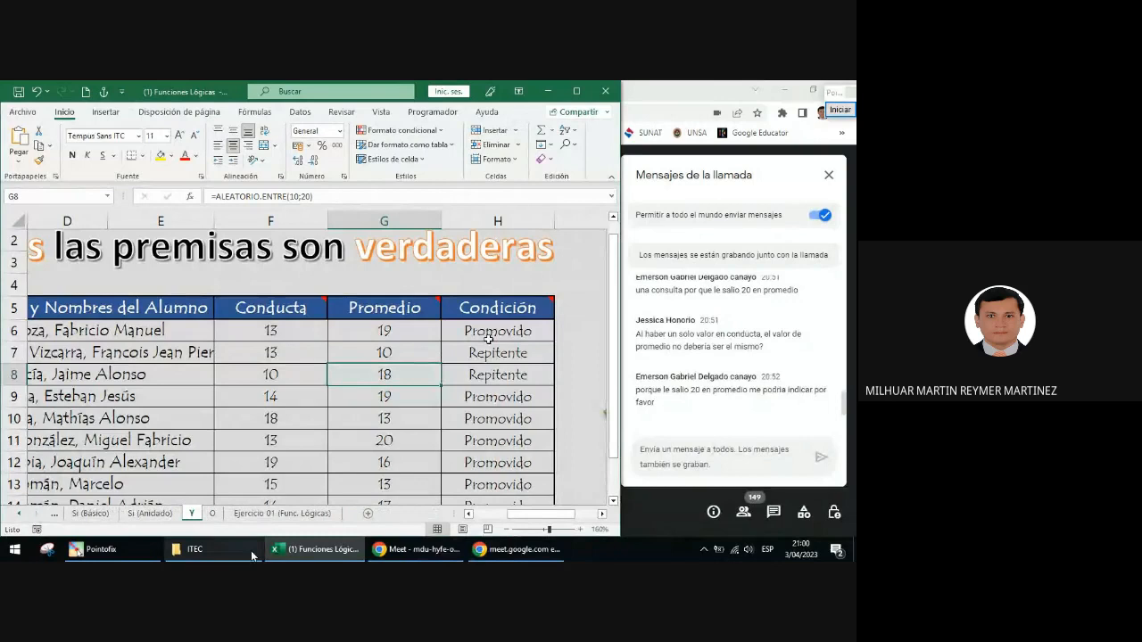
click(212, 515)
right_click(212, 515)
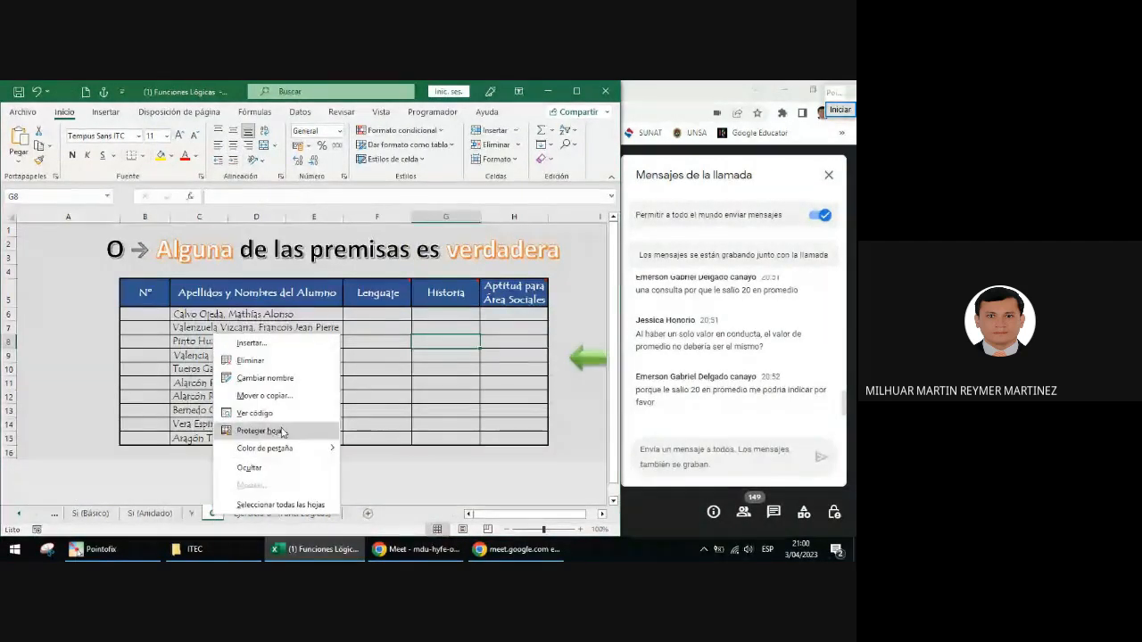
mouse_move(278, 454)
click(357, 486)
Open the Ejercicio 01 (Func. Lógicas) sheet and colour its tab red
click(286, 515)
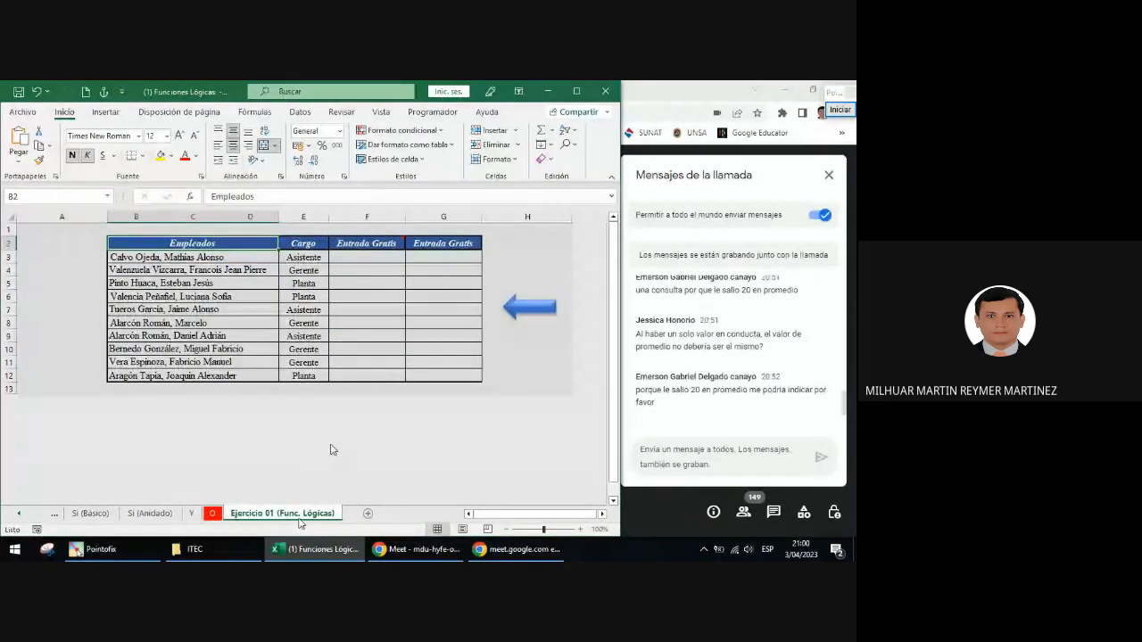
right_click(304, 517)
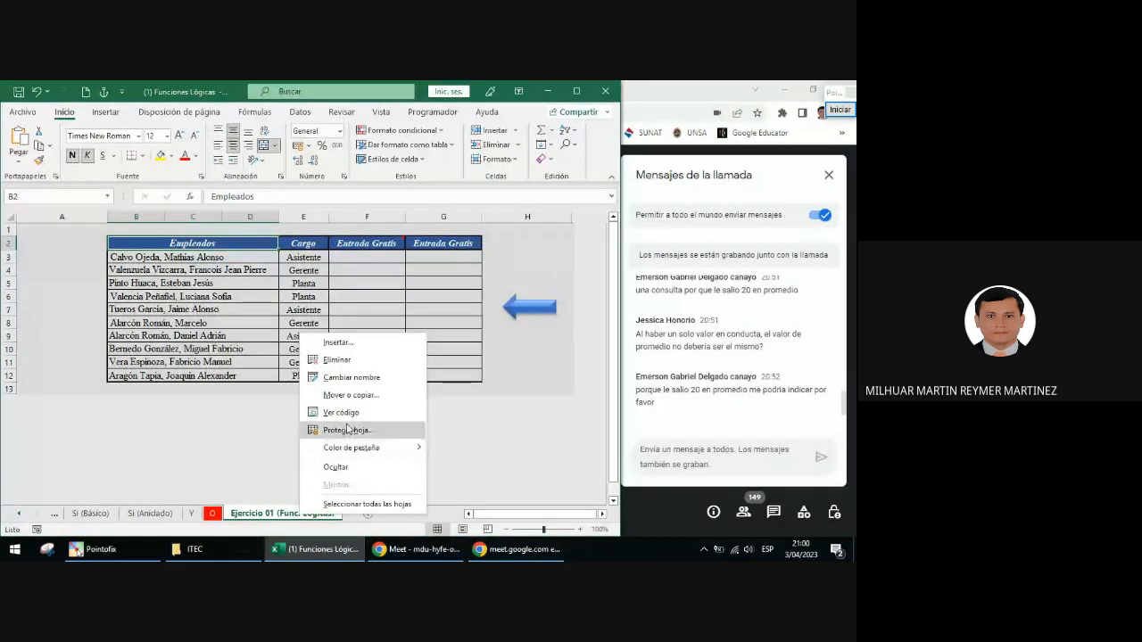
mouse_move(351, 449)
click(450, 479)
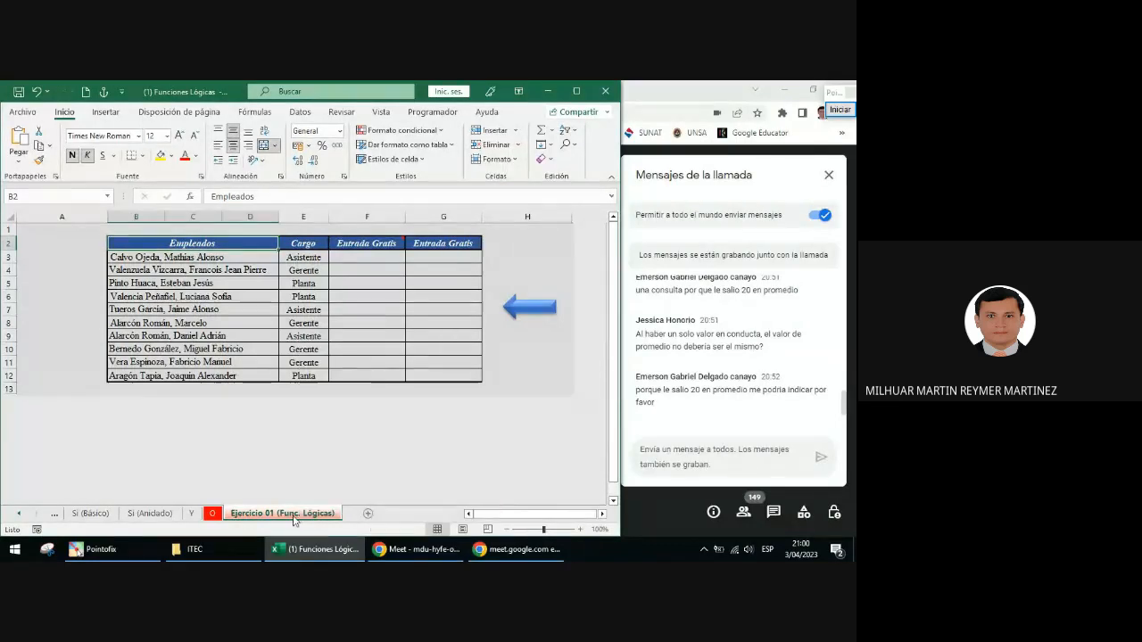
Hide the Si (Anidado) sheet, and undo the last tab colour change on Ejercicio 01 (Func. Lógicas)
click(149, 514)
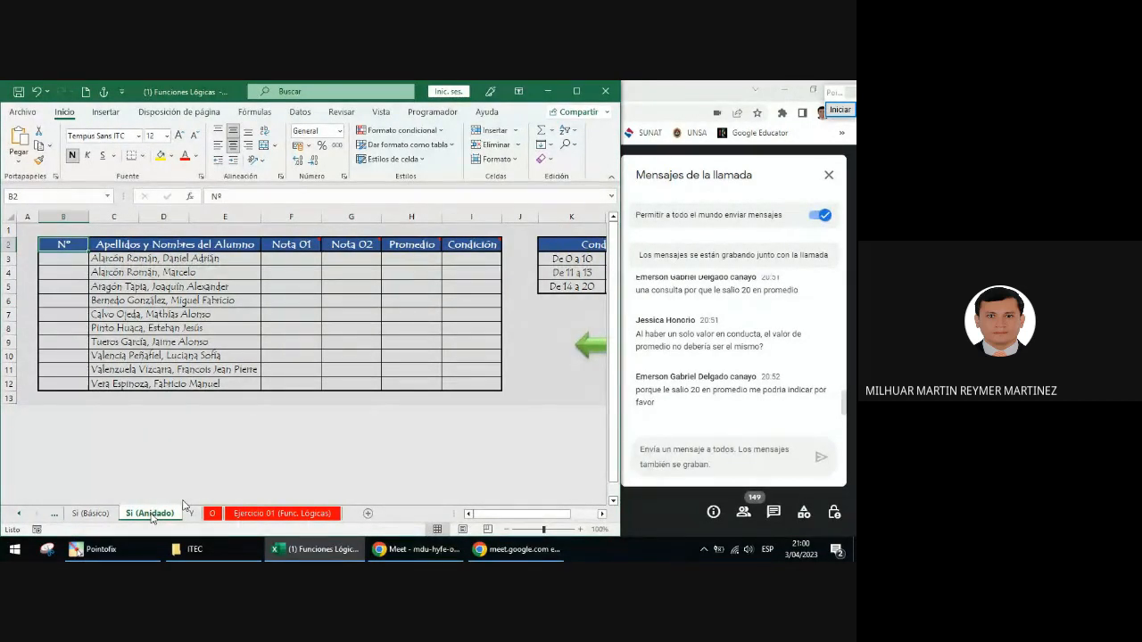
right_click(150, 514)
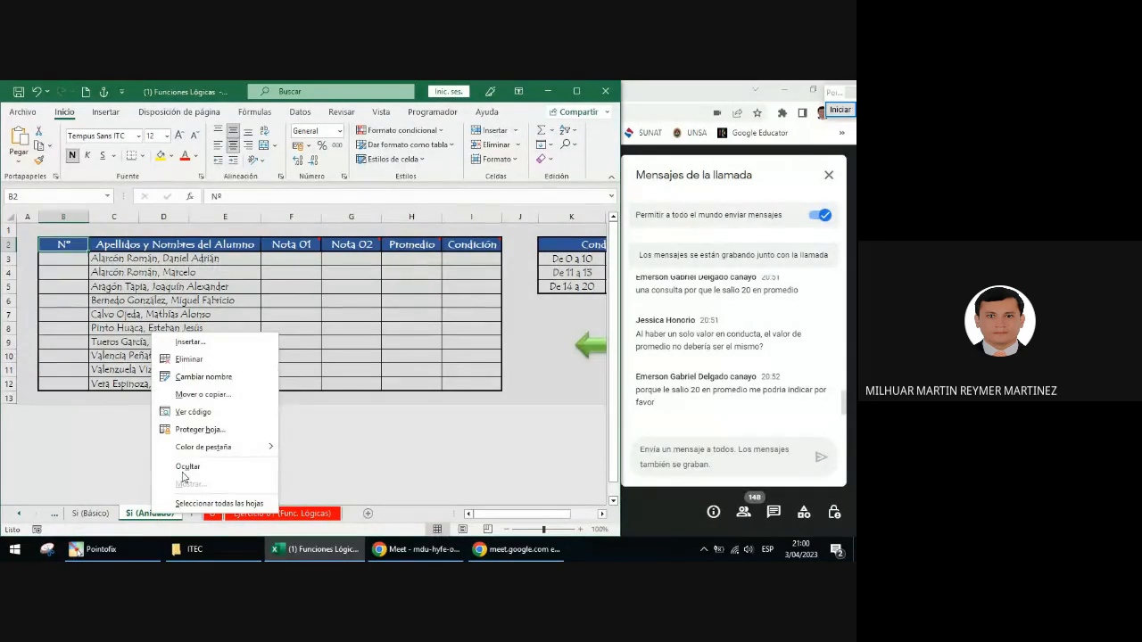
click(192, 466)
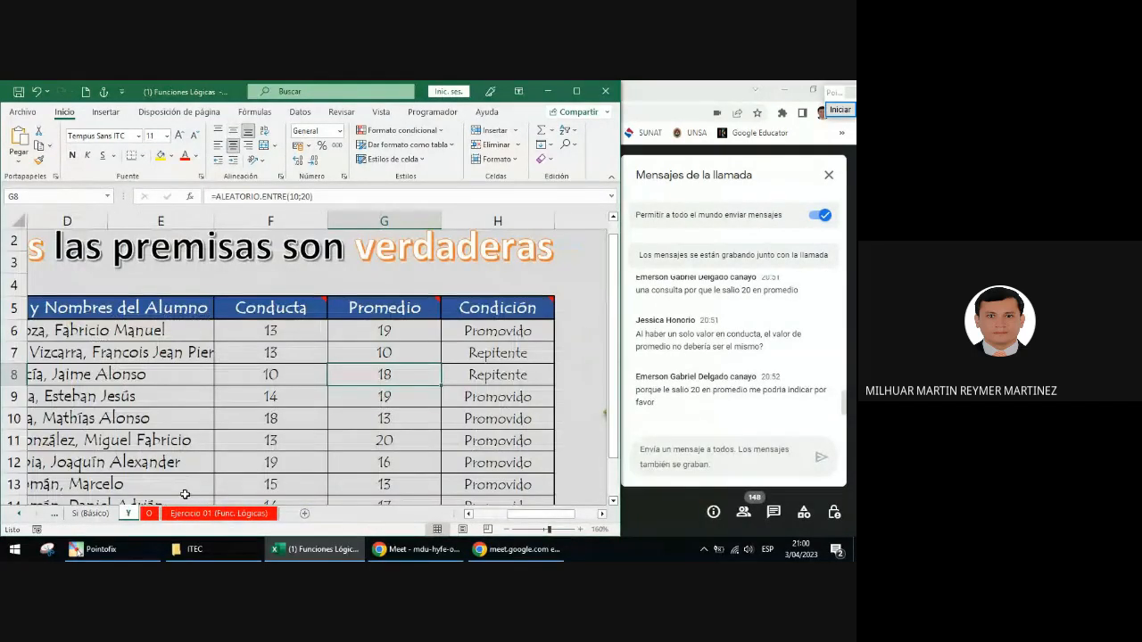
click(97, 515)
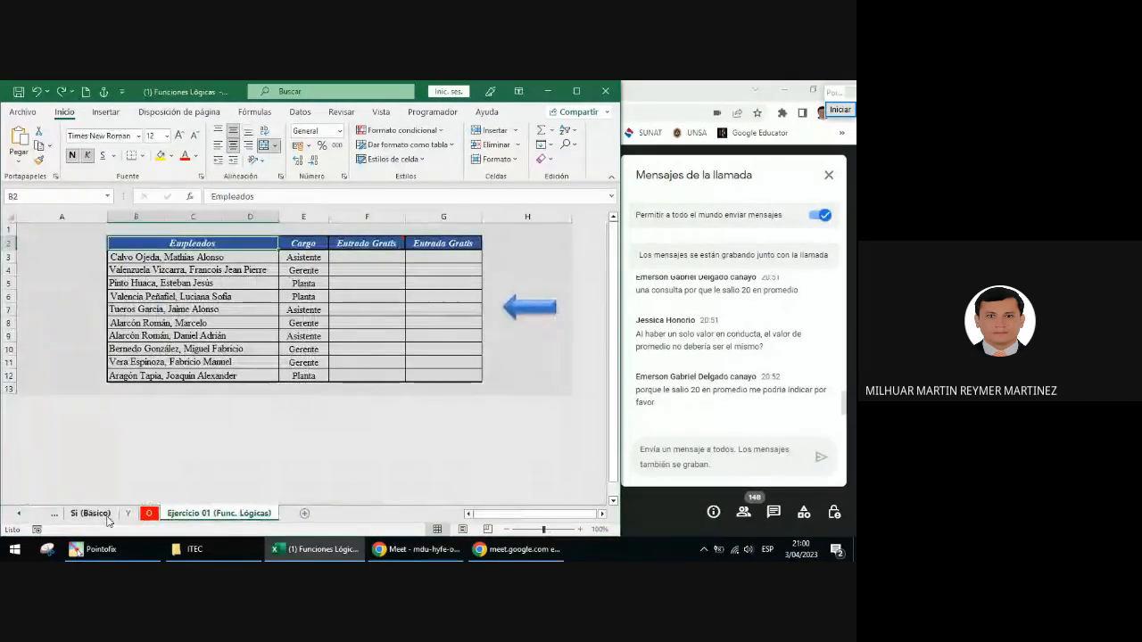
Set the tab colour of the Ejercicio 01 (Func. Lógicas) sheet to red again
click(194, 515)
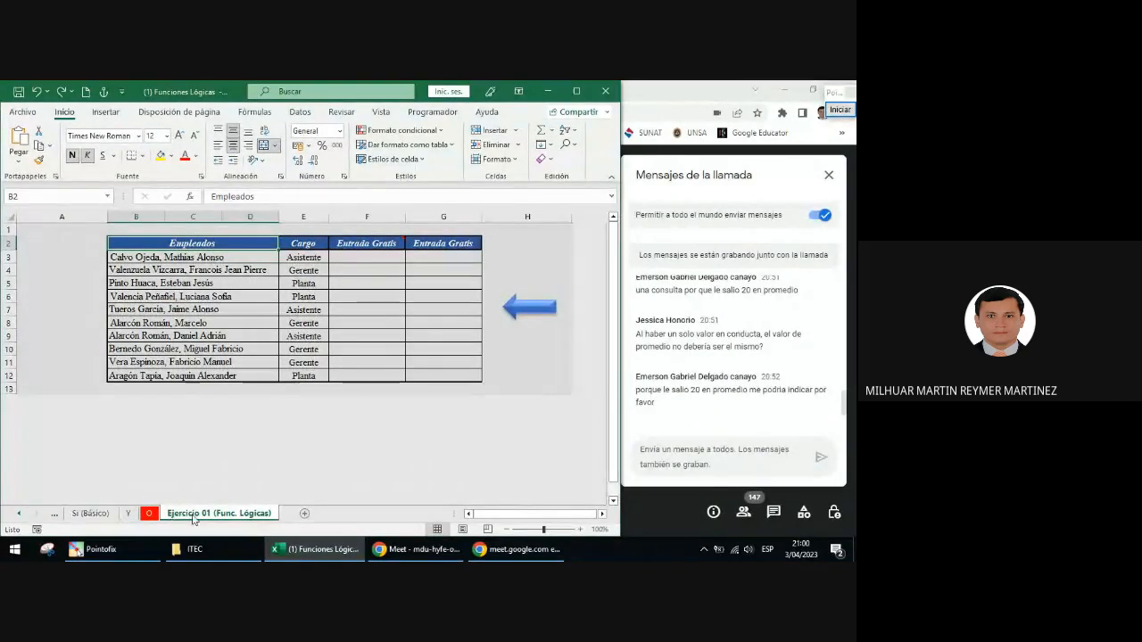
right_click(194, 518)
mouse_move(267, 448)
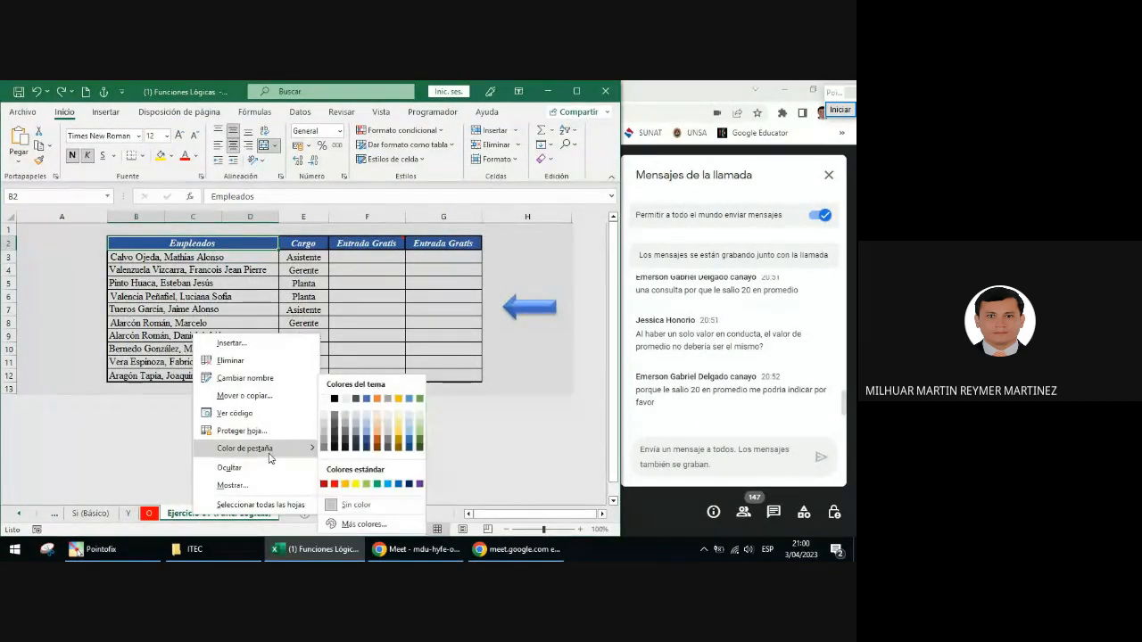
click(337, 484)
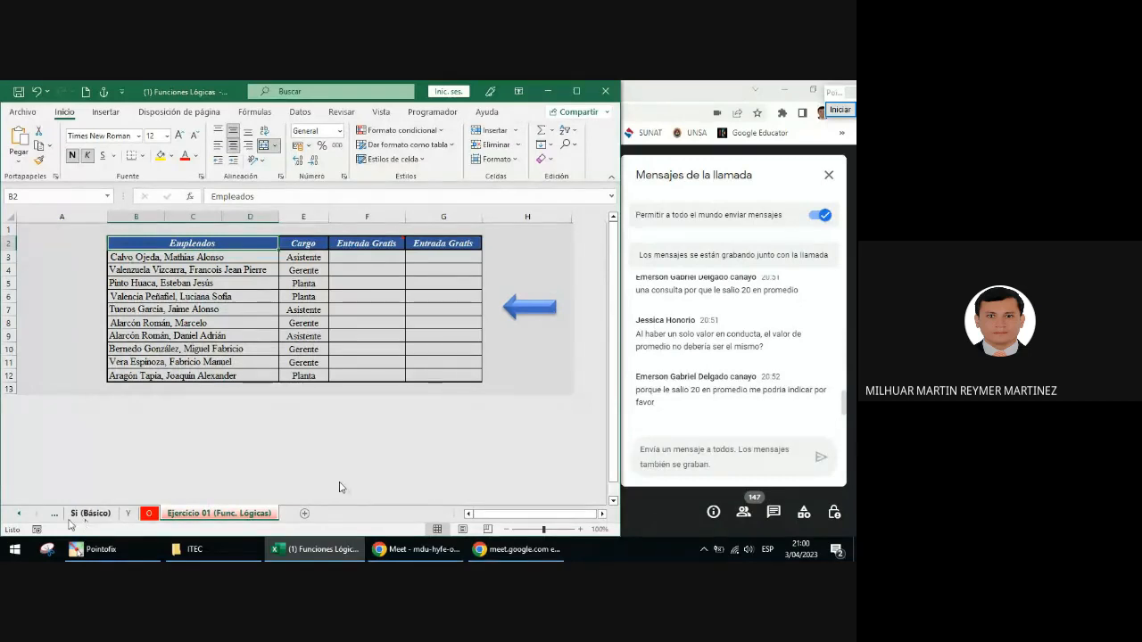
Unhide the Si (Anidado) sheet and set its tab colour to red
right_click(89, 517)
click(148, 486)
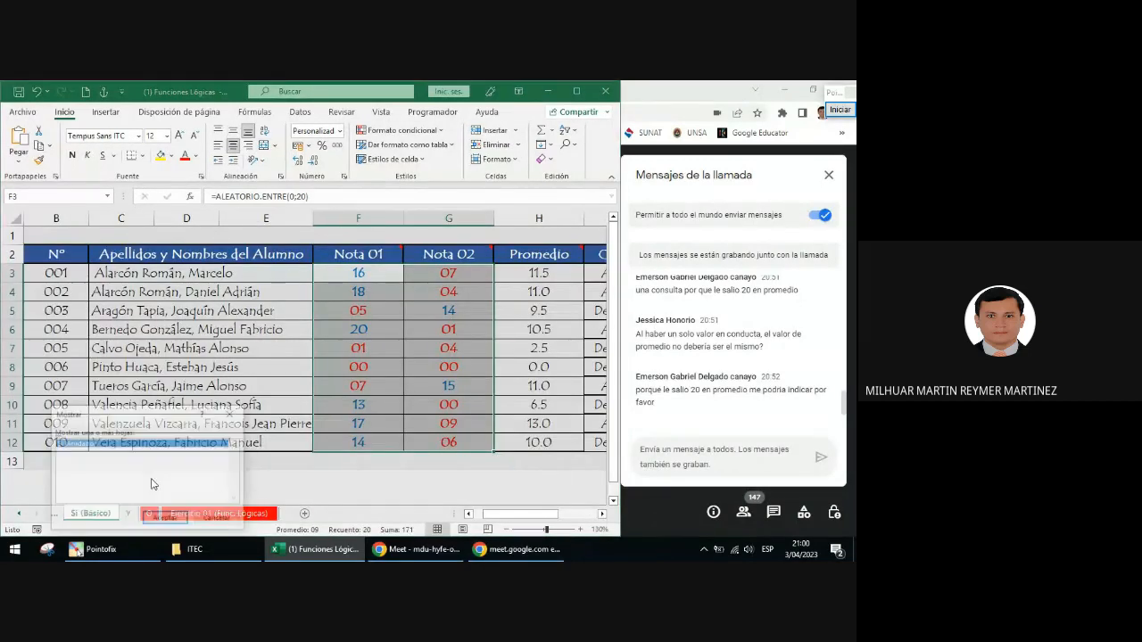
click(165, 518)
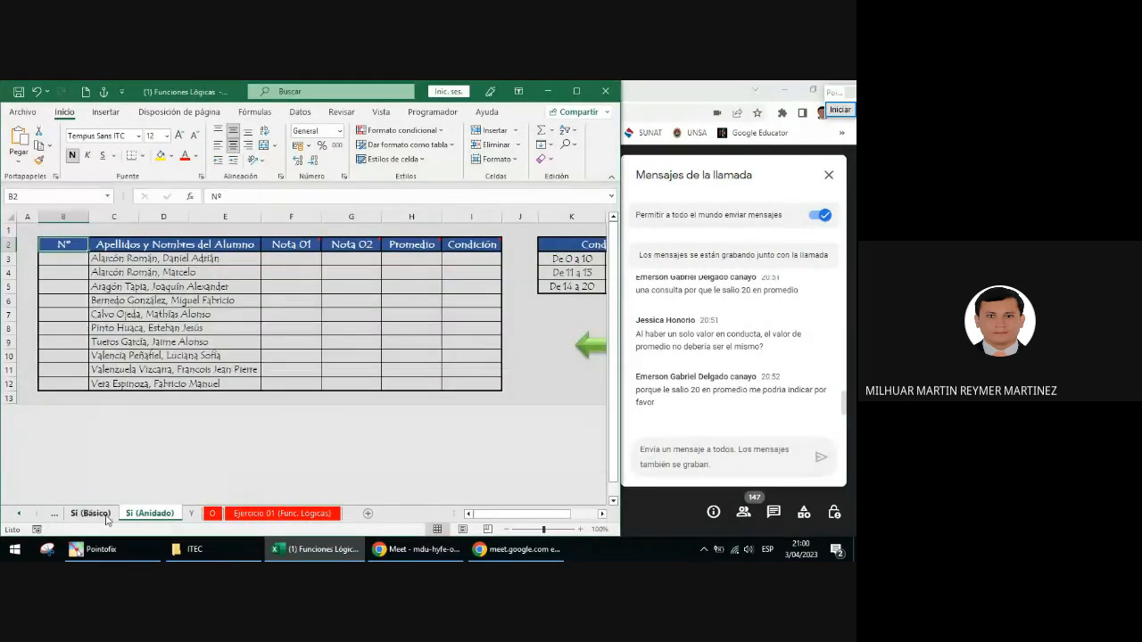
right_click(159, 513)
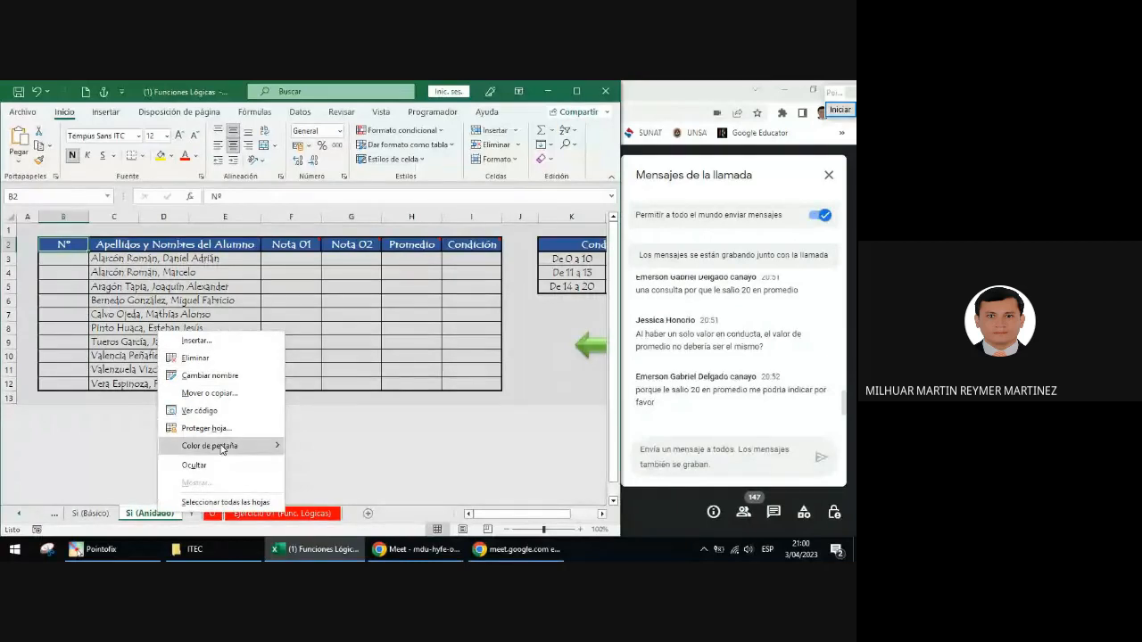
mouse_move(263, 445)
click(290, 483)
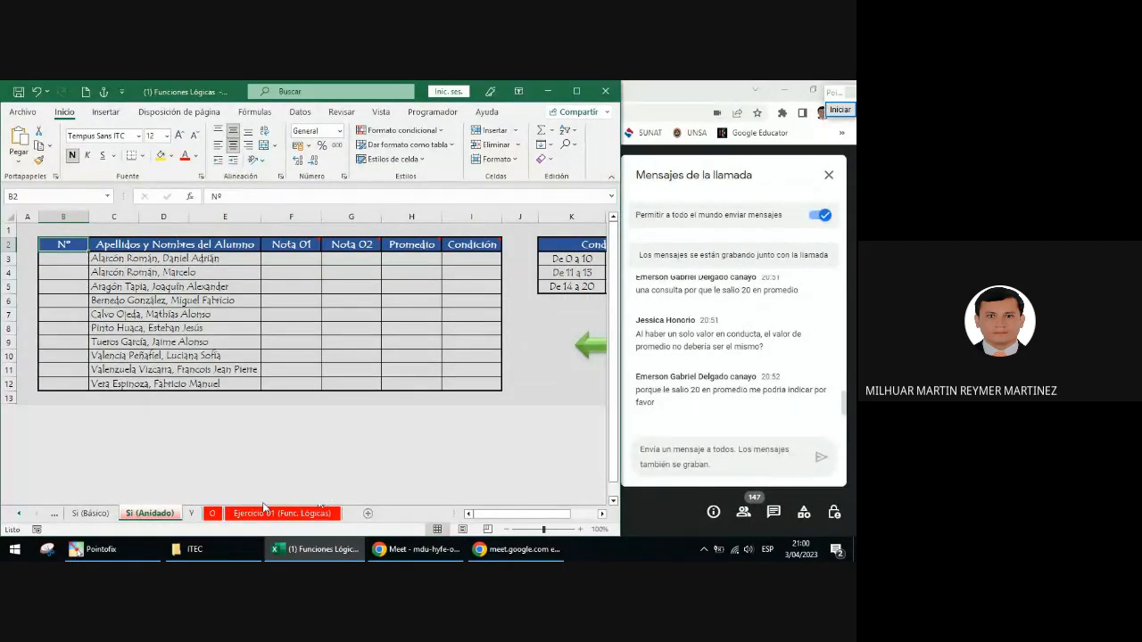
Go over the Nº, Lenguaje and Historia cells on the O sheet and read the note on Aptitud para Área Sociales
click(218, 513)
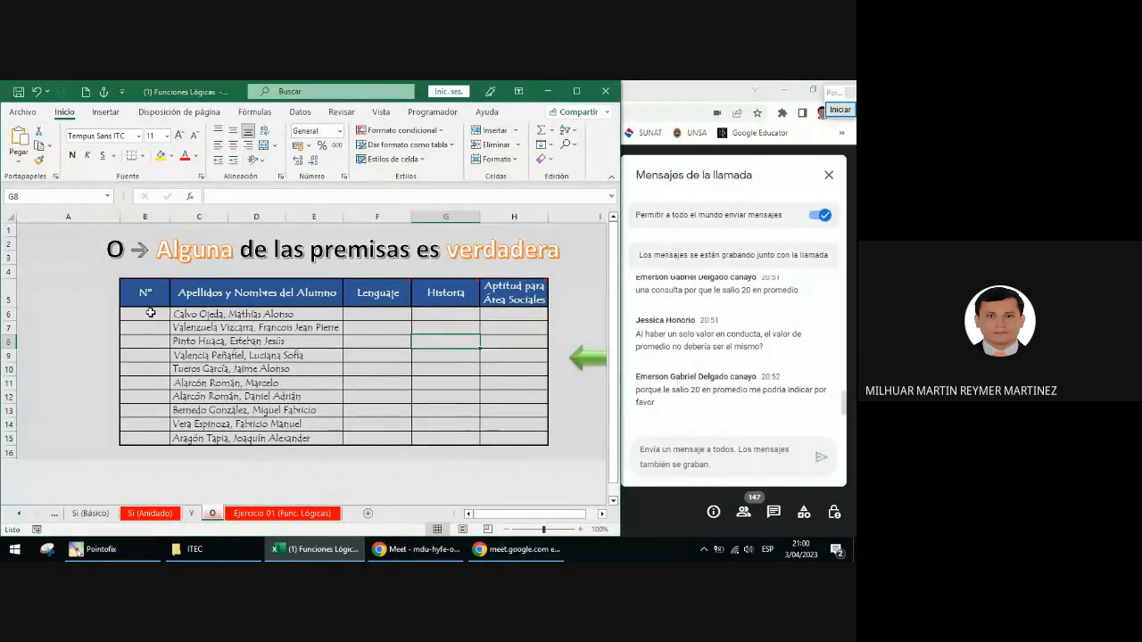
drag(150, 312, 148, 423)
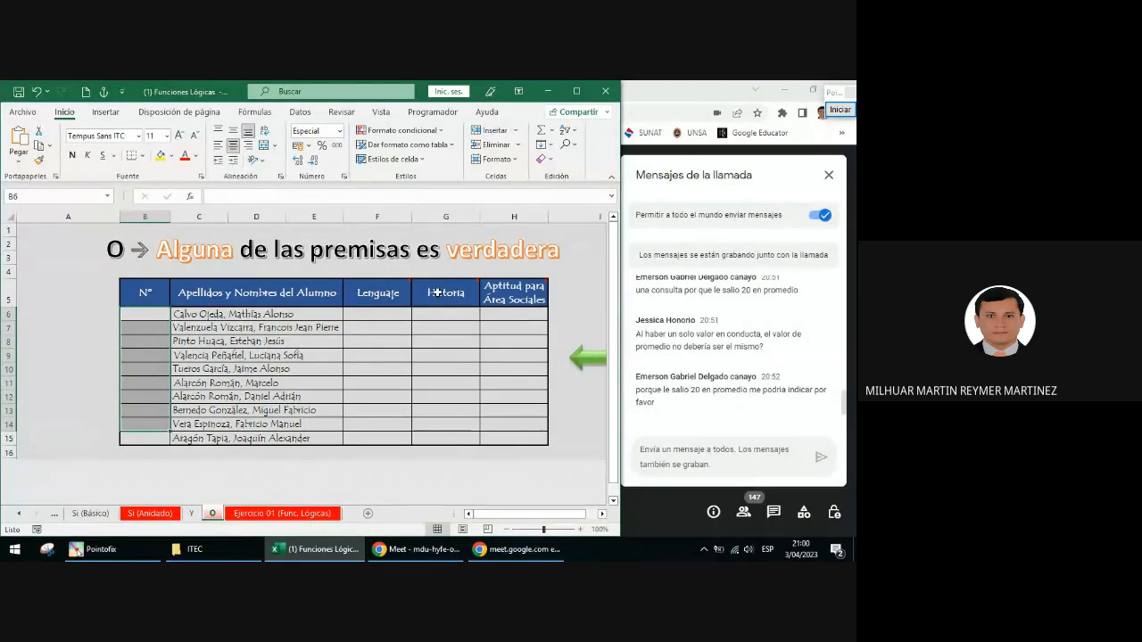
drag(402, 314, 434, 433)
click(535, 300)
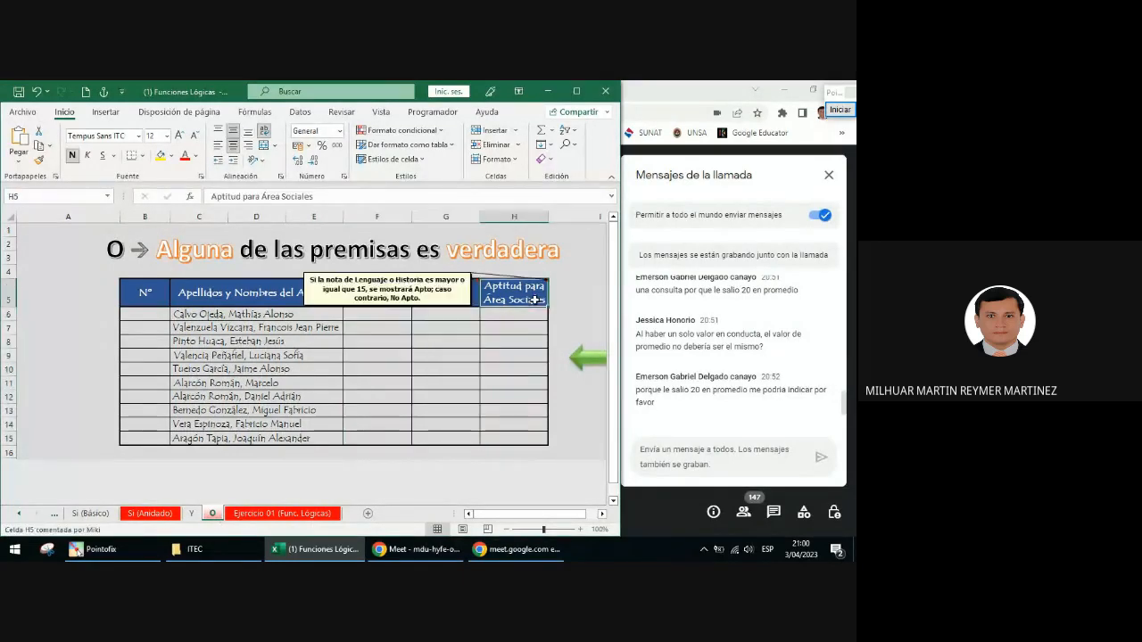
Go through the empty Nº, Nota 01, Nota 02, Promedio and Condición columns on the Si (Anidado) sheet
click(146, 518)
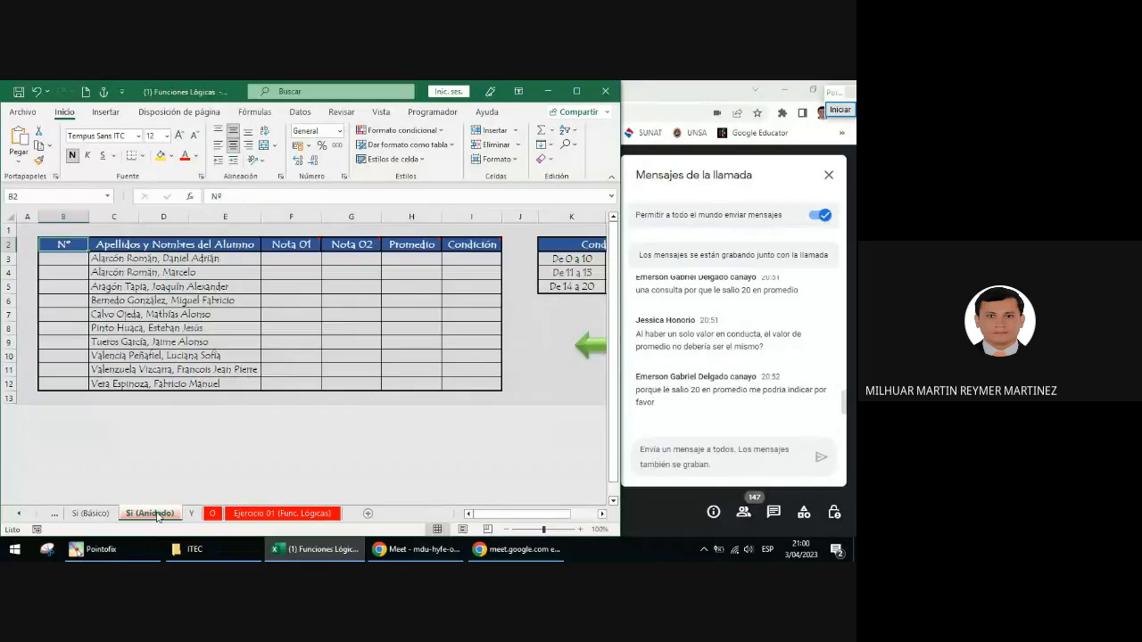
click(67, 259)
click(300, 257)
click(347, 261)
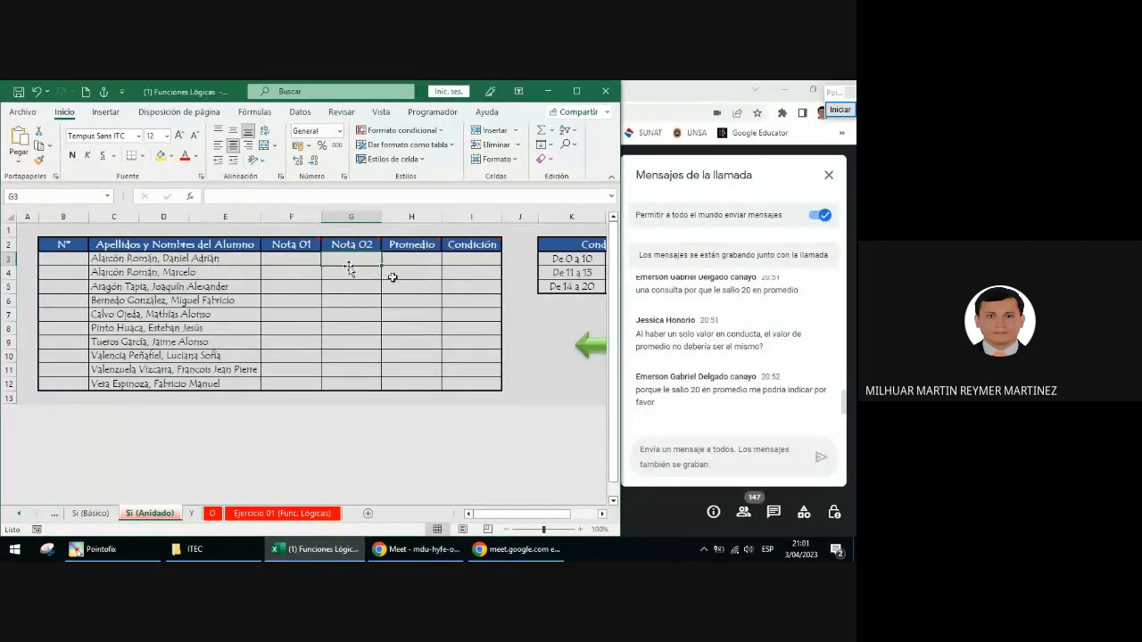
click(396, 256)
click(483, 258)
drag(483, 259, 468, 383)
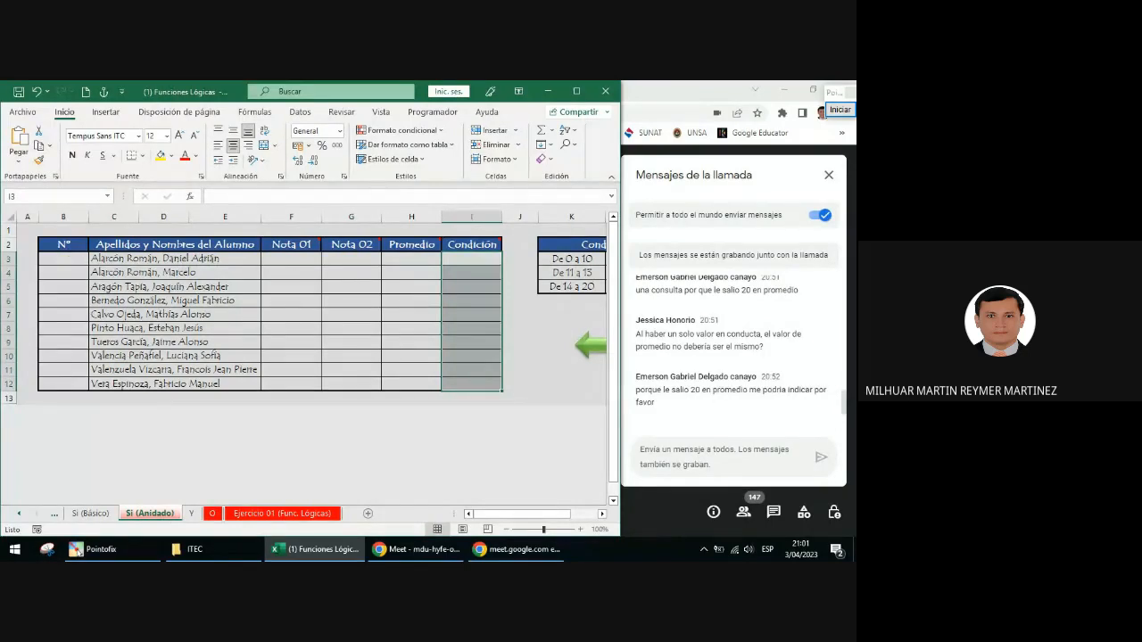
click(70, 258)
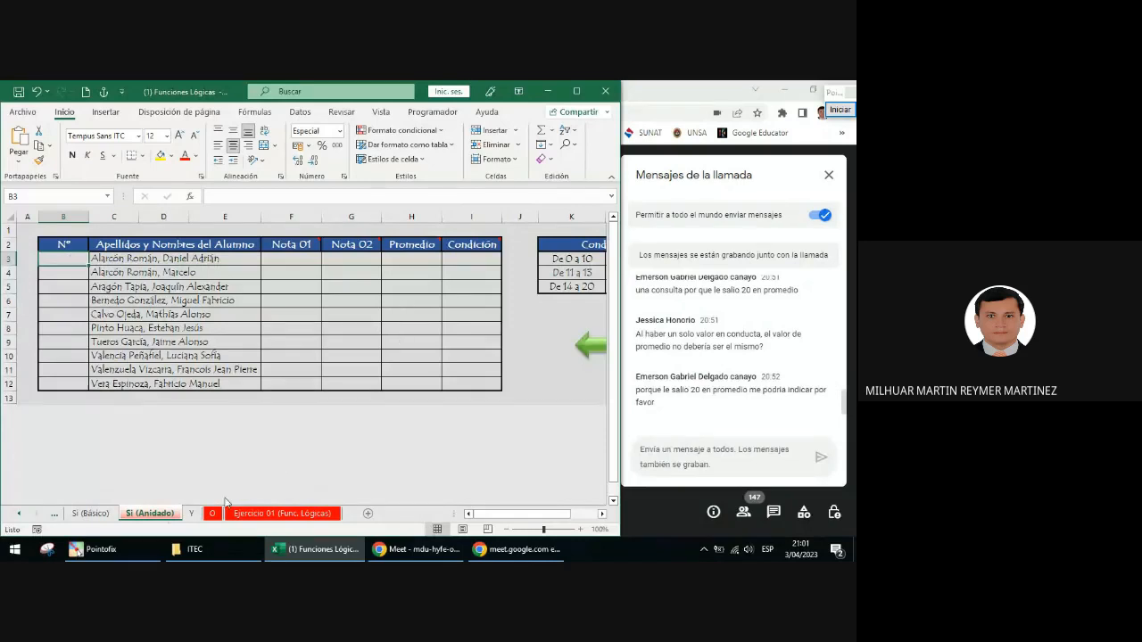
Show the O sheet once more, switch to the Google Meet call, and stop presenting the screen
click(213, 514)
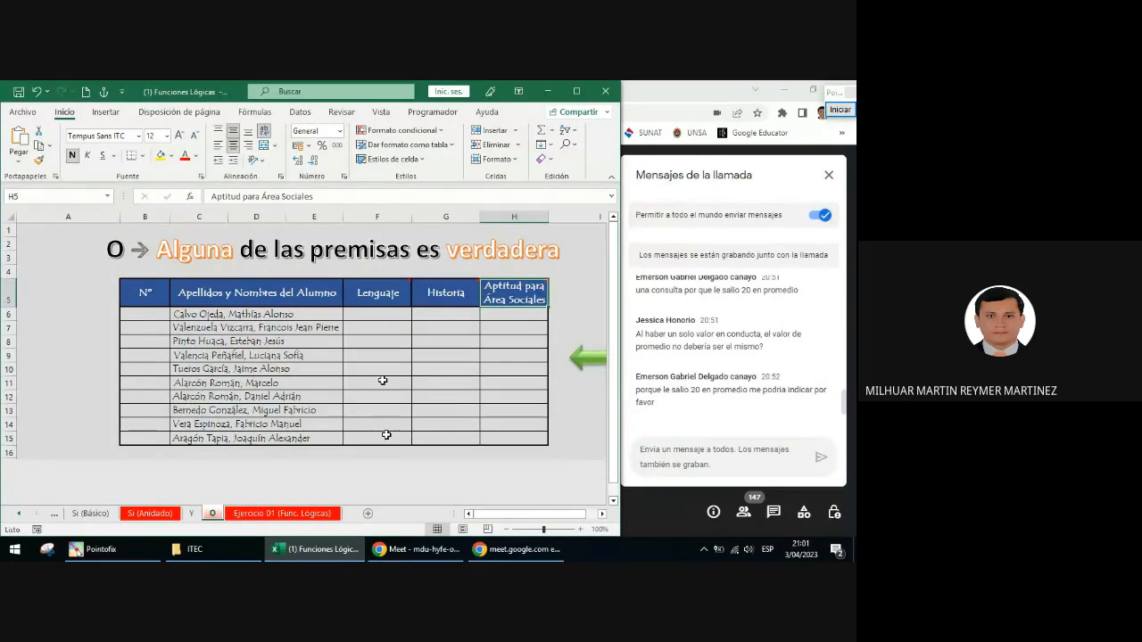
click(637, 506)
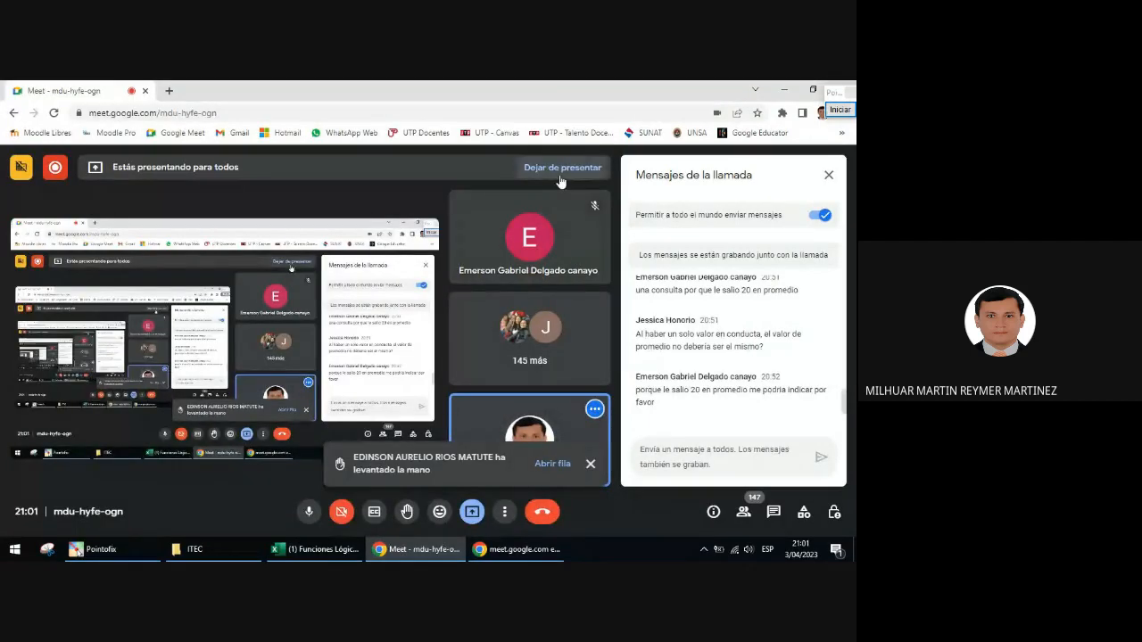
click(561, 177)
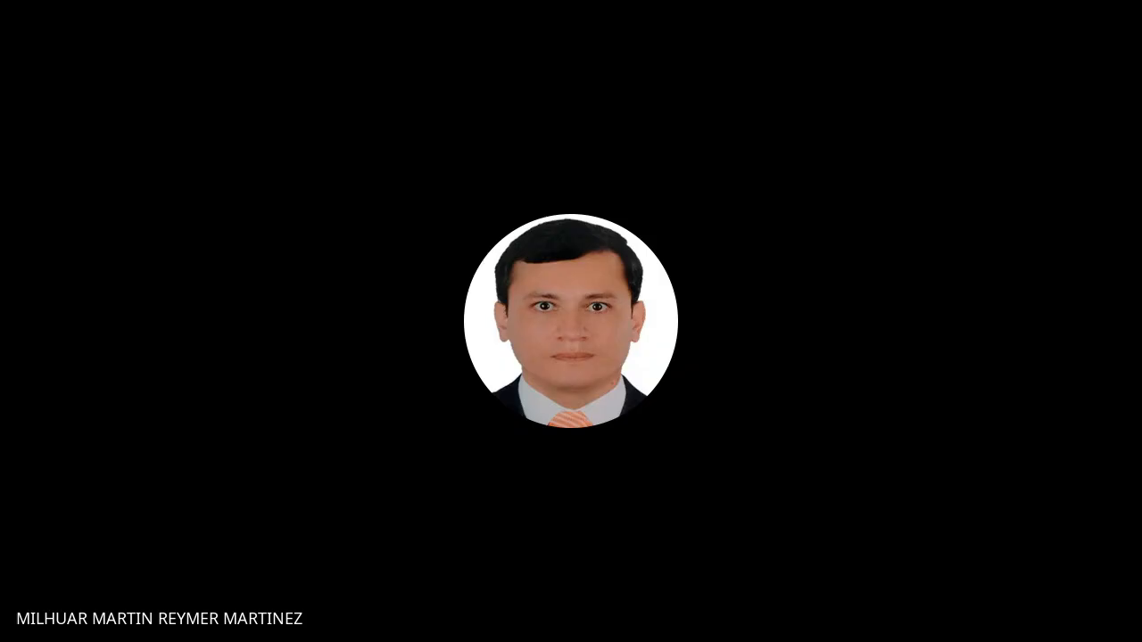